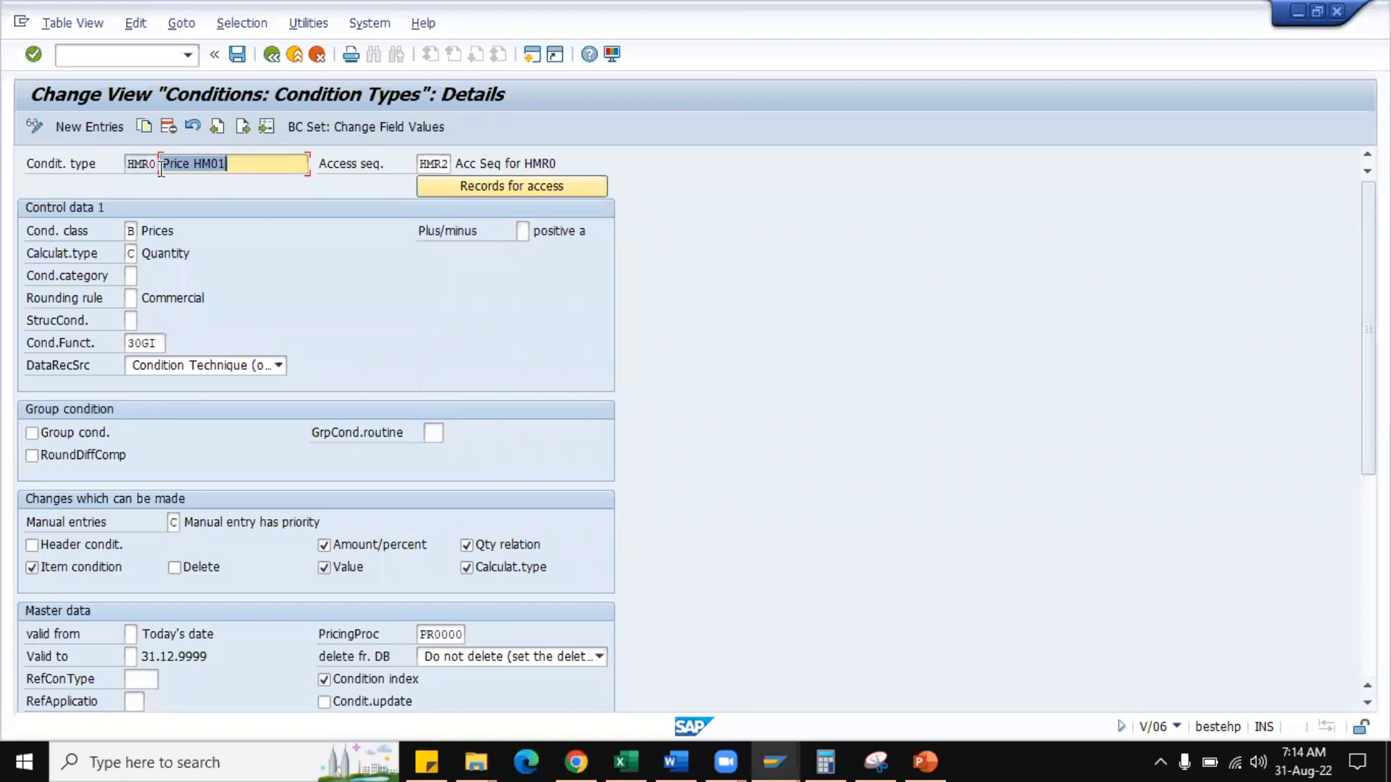
Review the description and assigned access sequence of condition type HMR0.
left_click(252, 169)
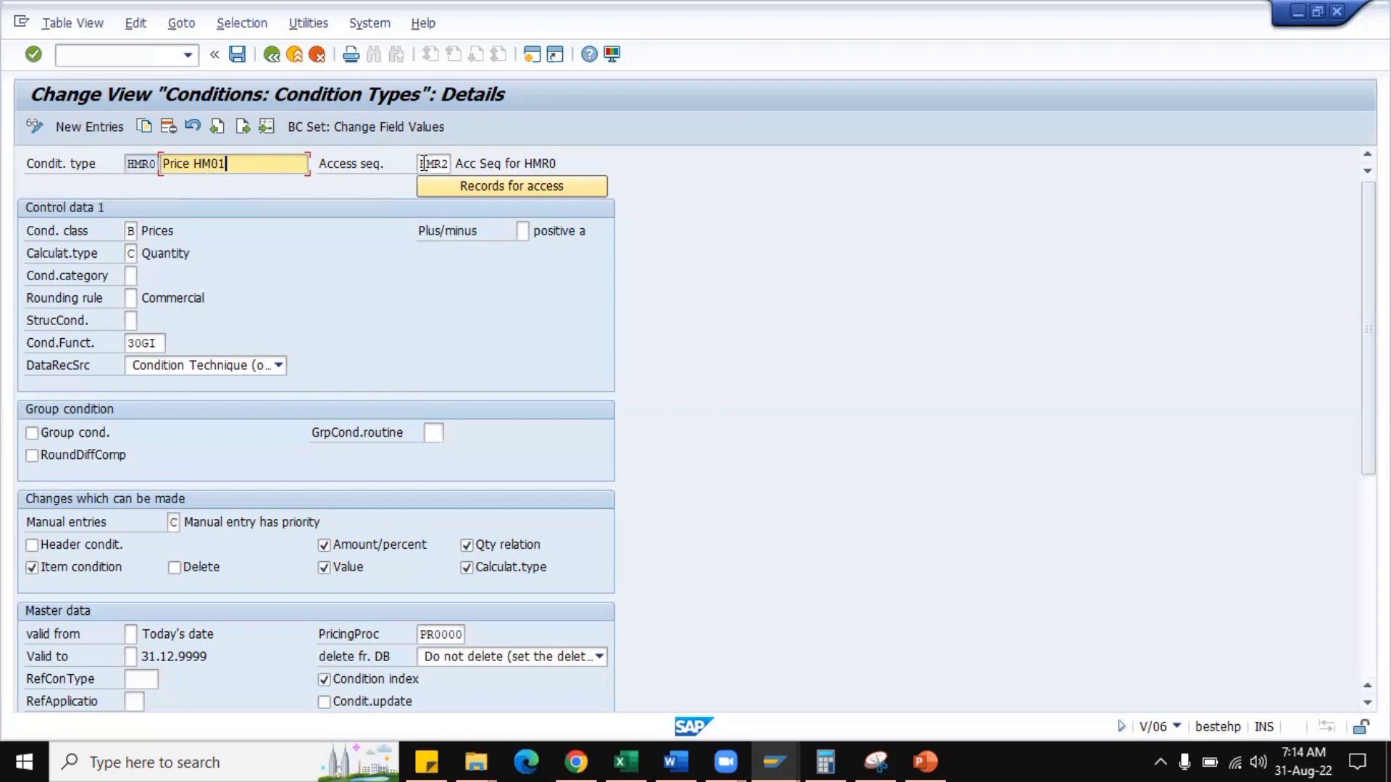
left_click(424, 164)
left_click_drag(419, 164, 458, 170)
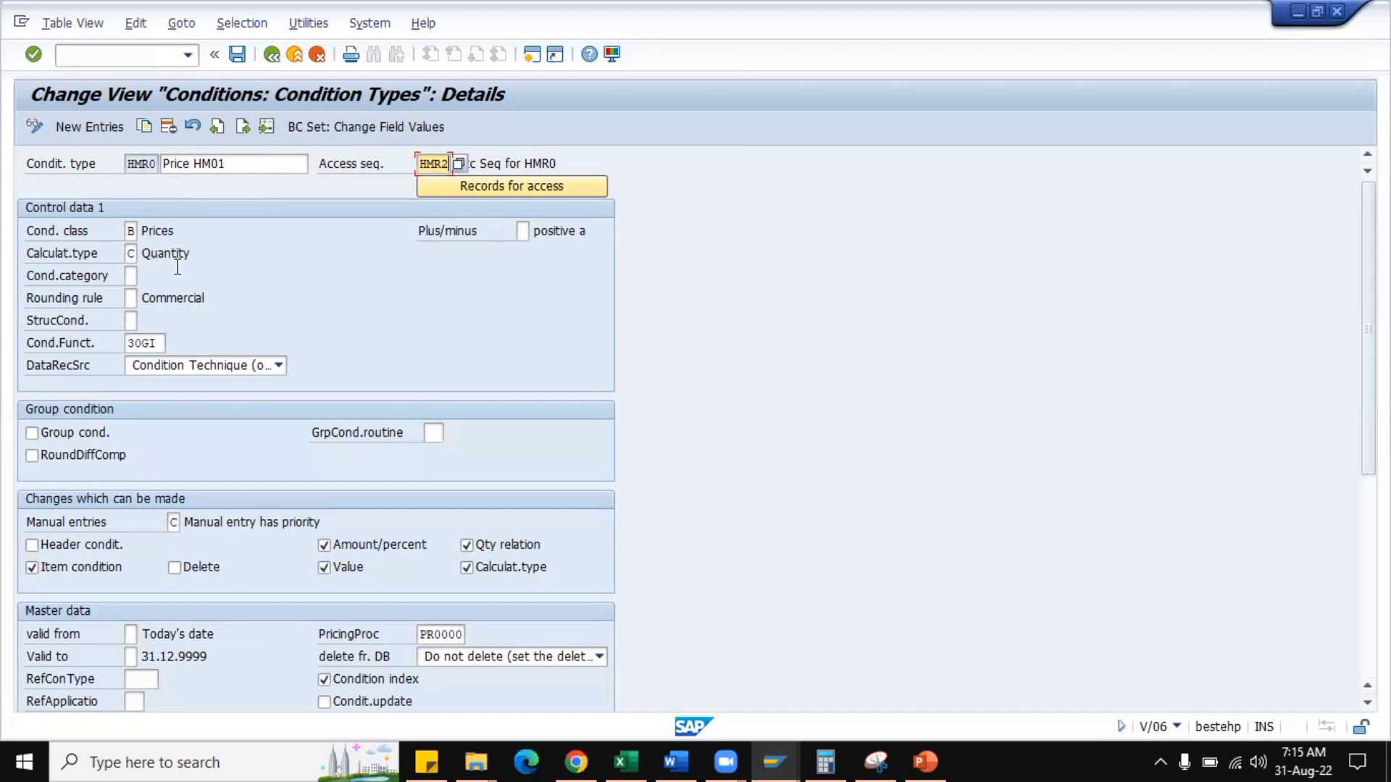
Look up the available condition classes for HMR0, highlighting Taxes, and close the list without choosing one.
left_click(136, 231)
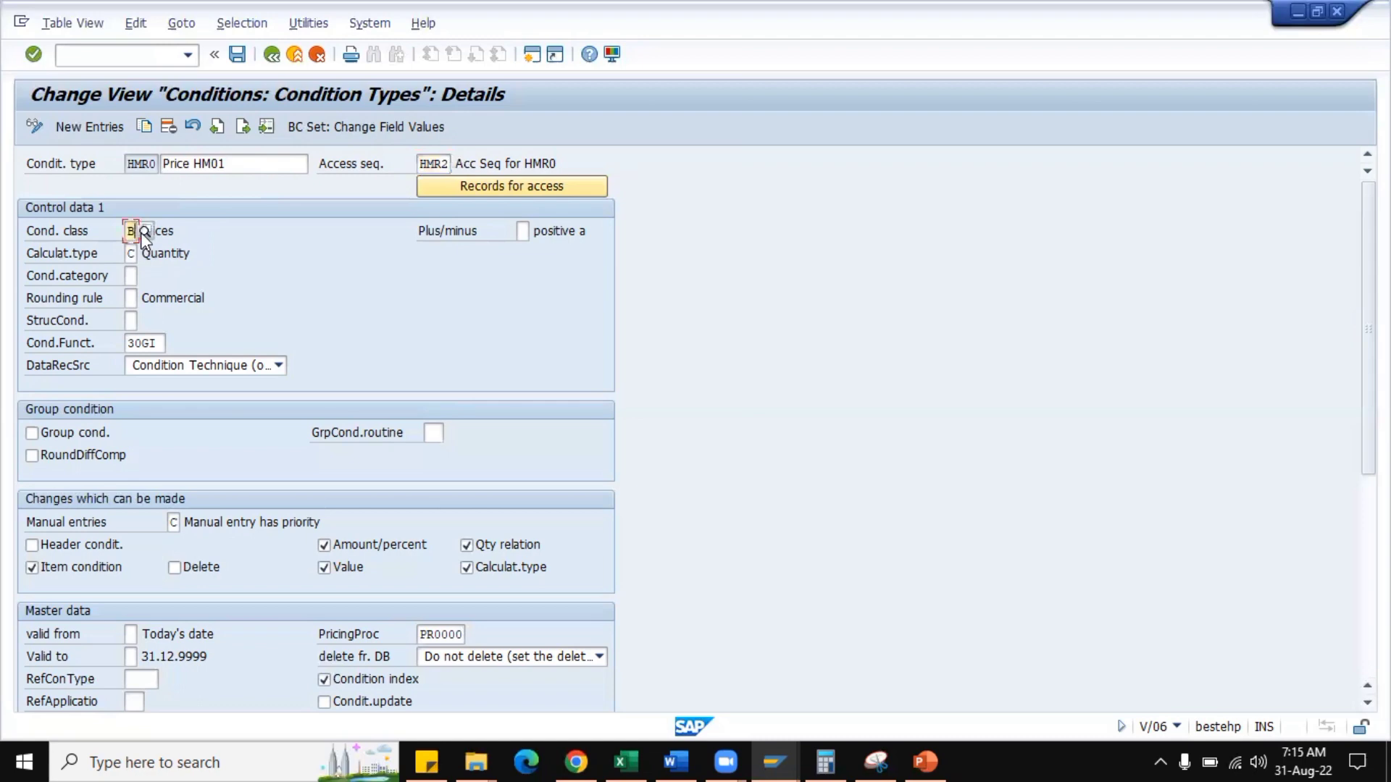
left_click(144, 230)
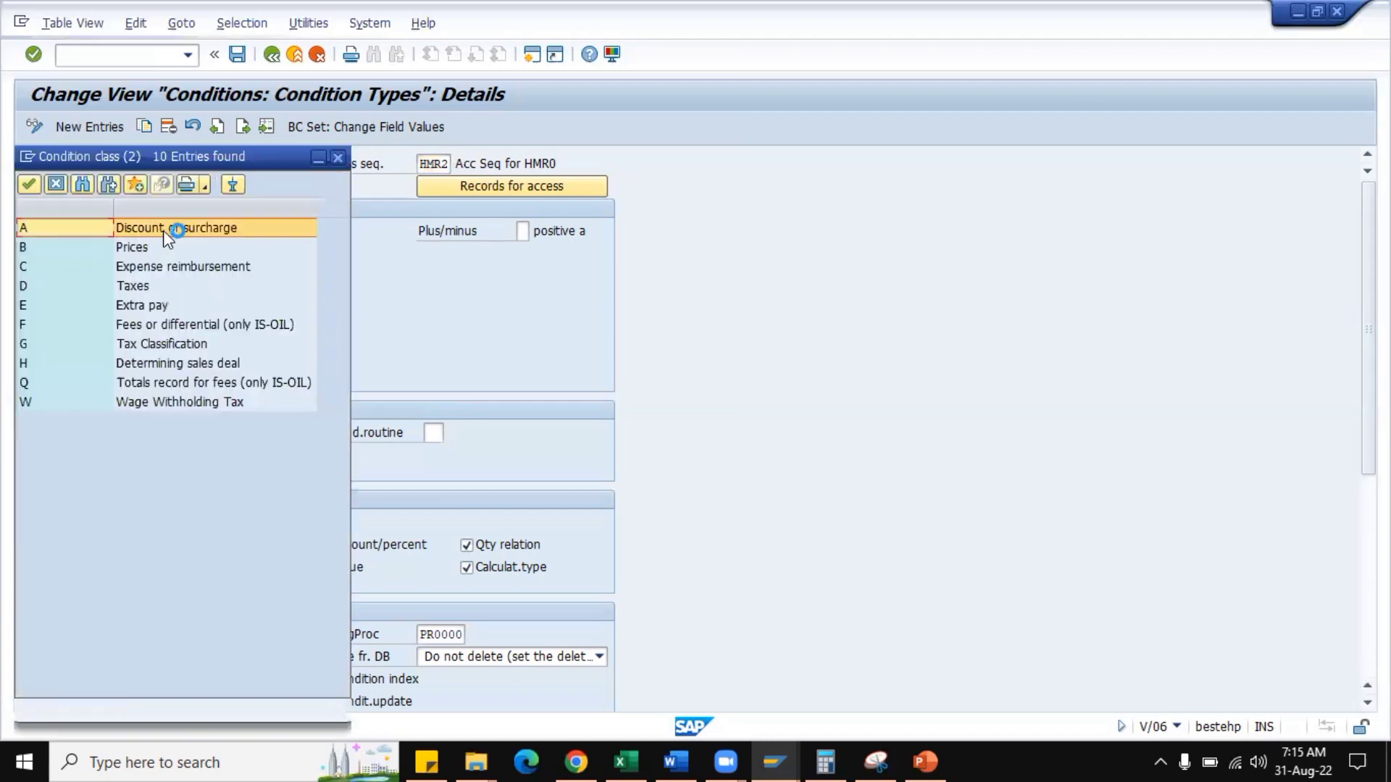
left_click_drag(195, 157, 775, 144)
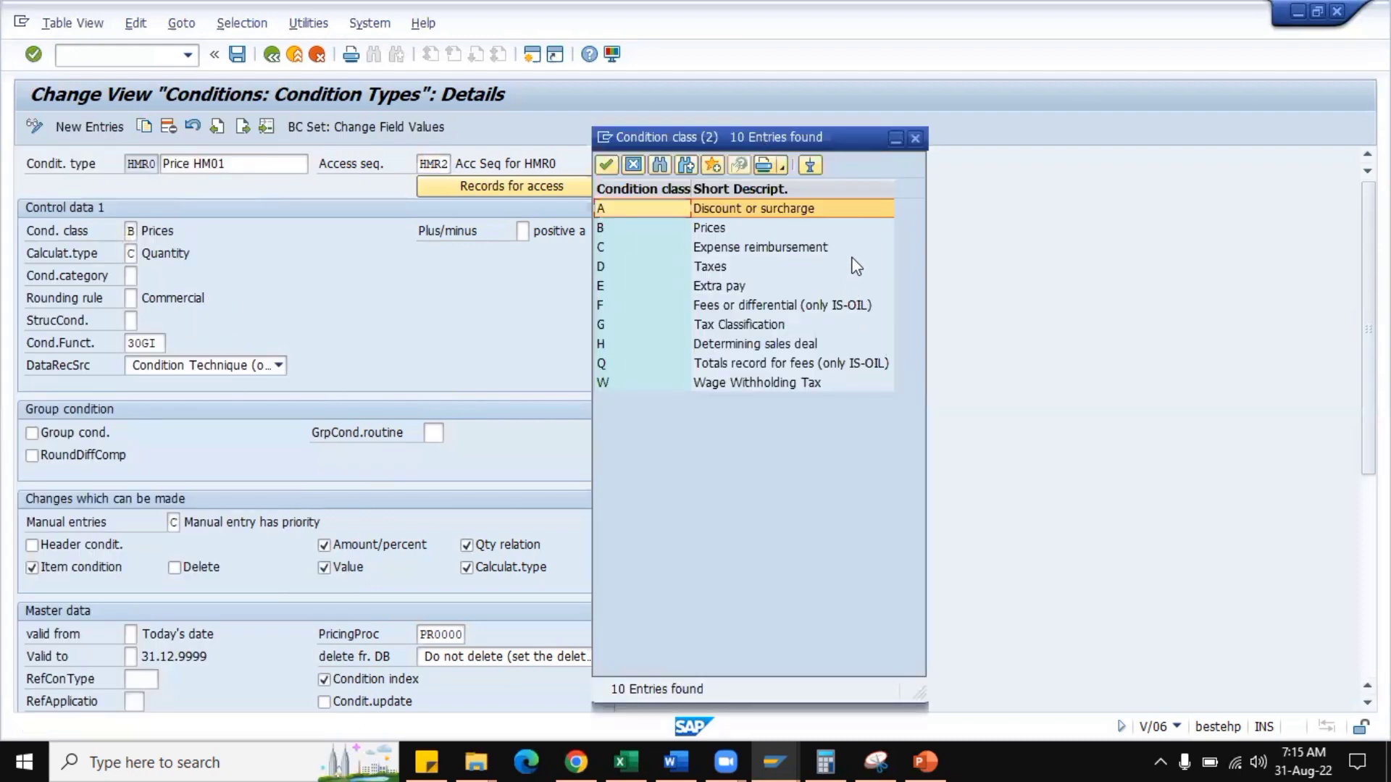
left_click(721, 269)
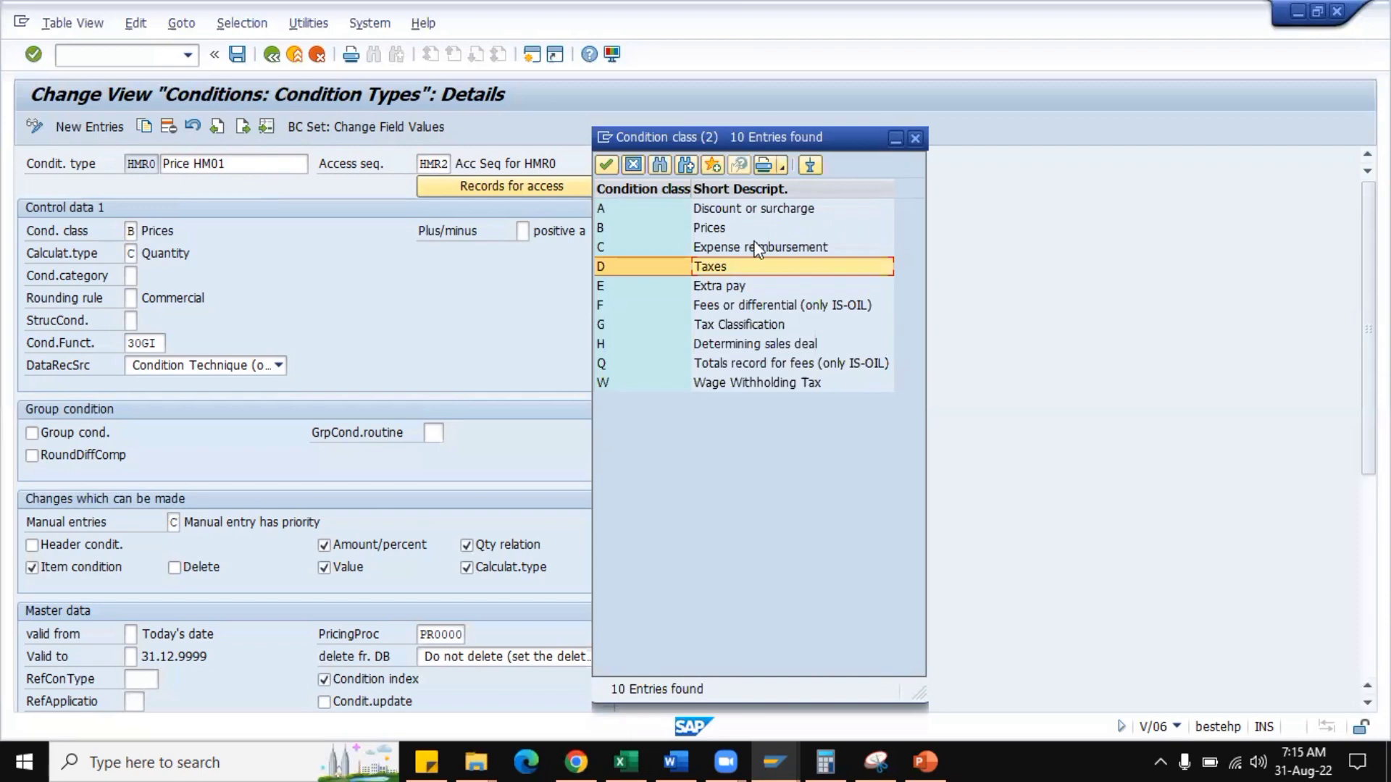
left_click(915, 138)
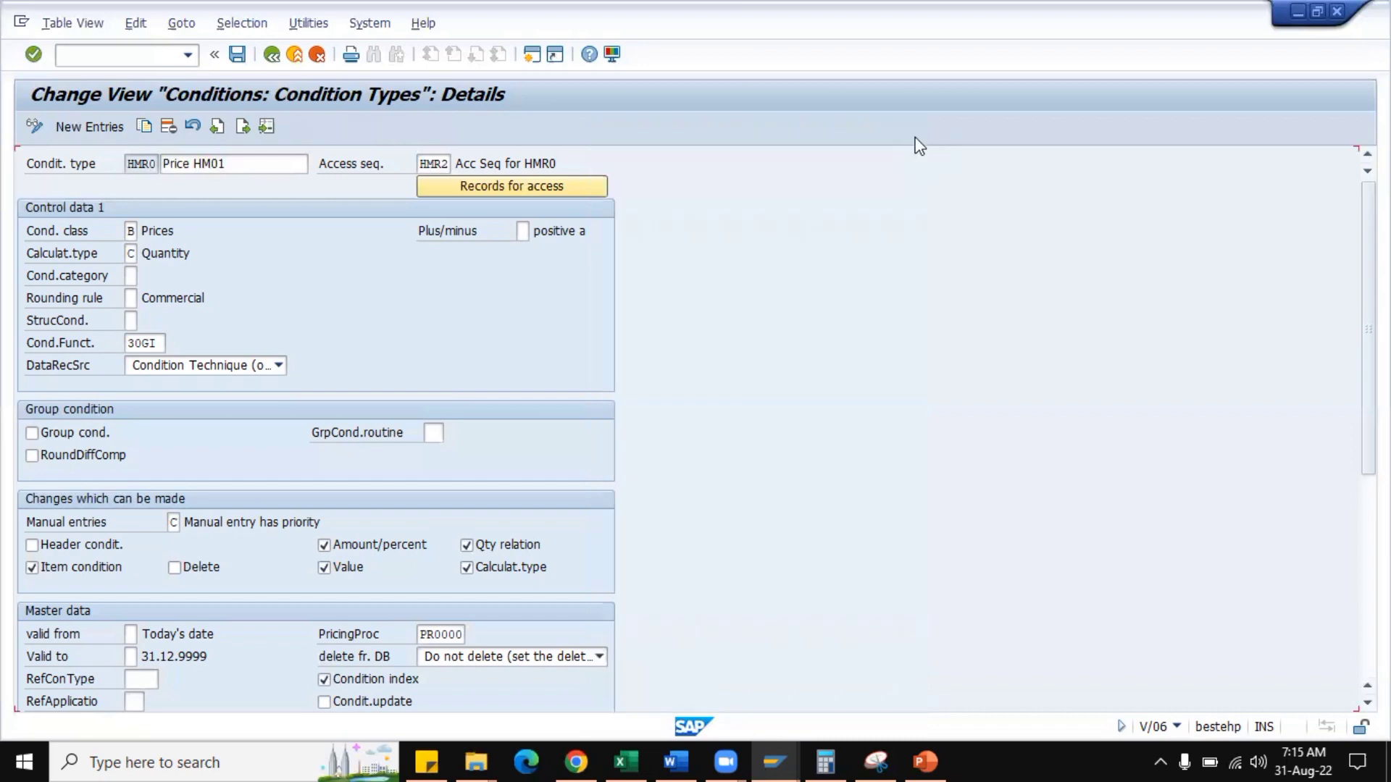
Examine the calculation type options, including fixed amount, gross weight, net weight and quantity, and close the list unchanged.
left_click(132, 252)
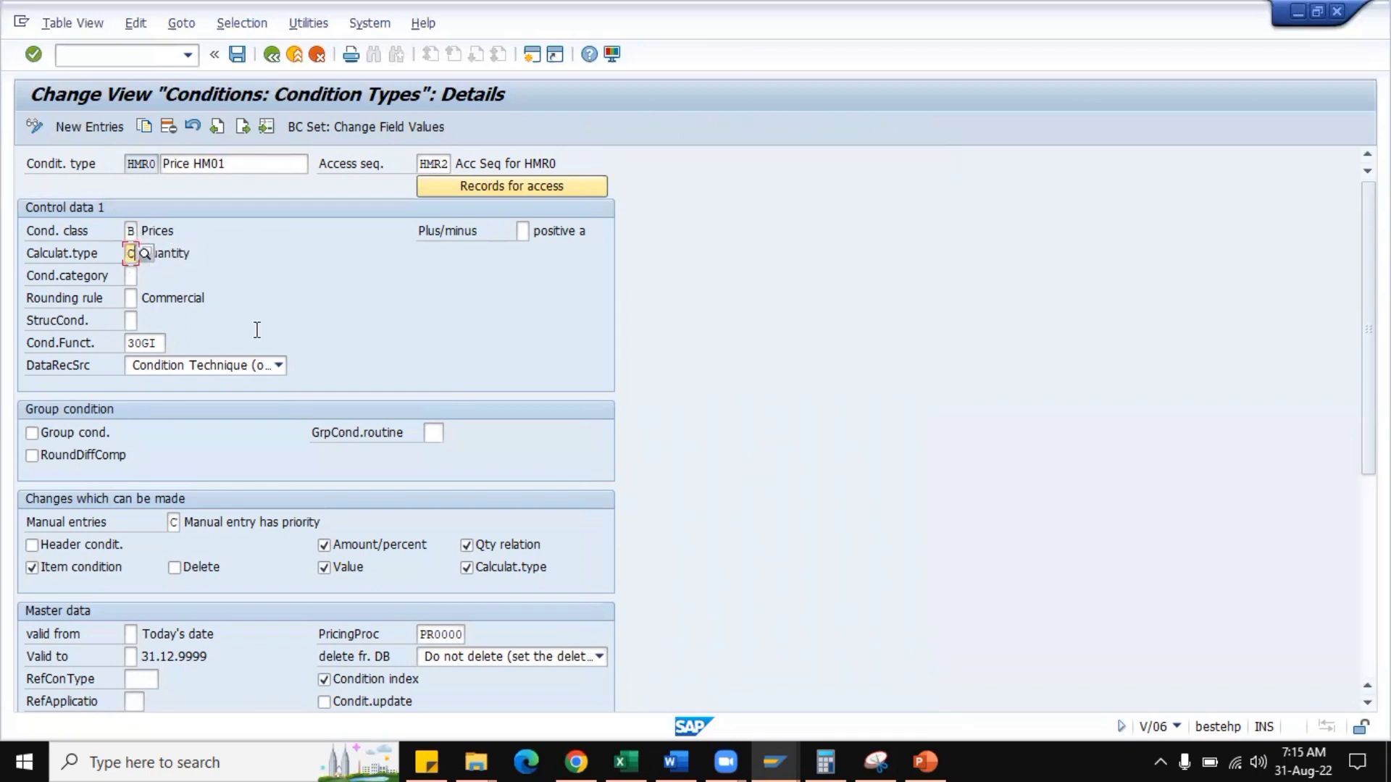
left_click(147, 255)
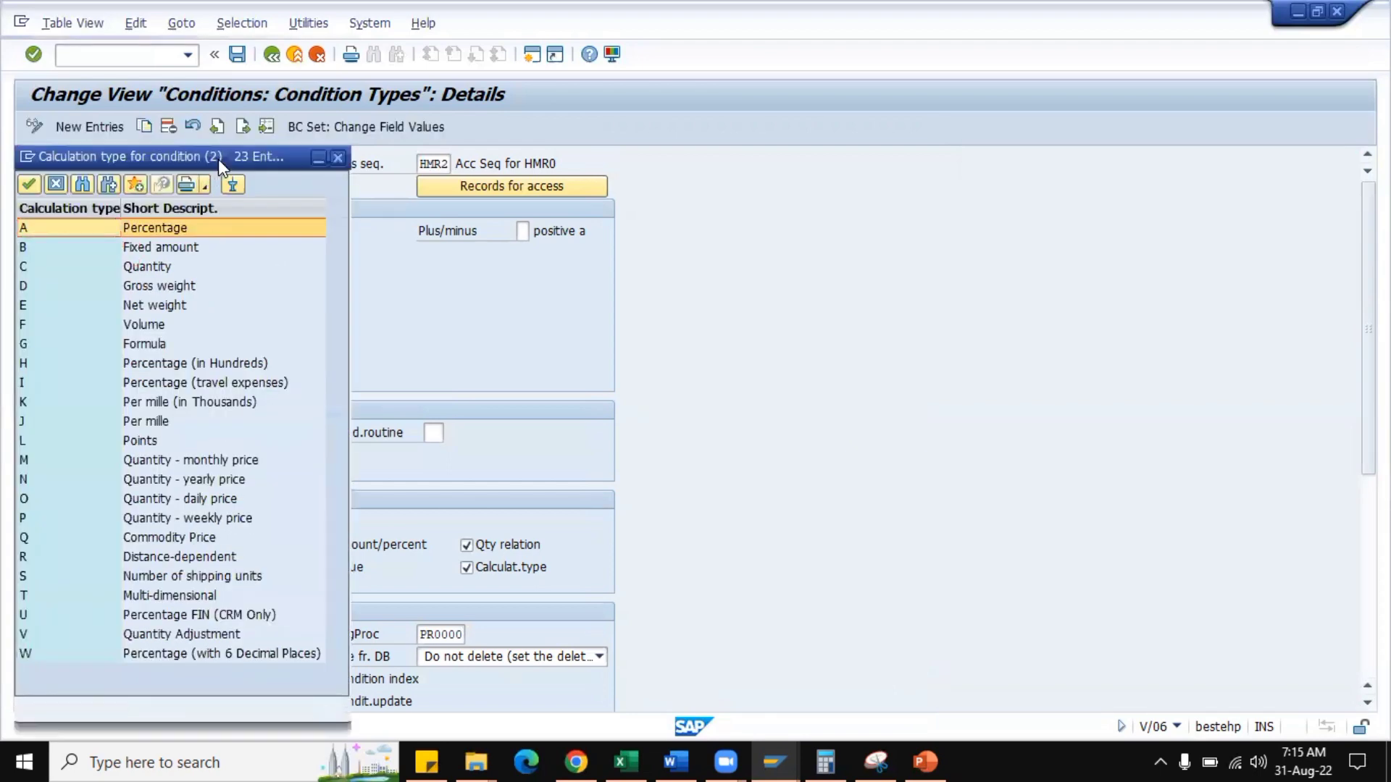
left_click_drag(219, 158, 870, 139)
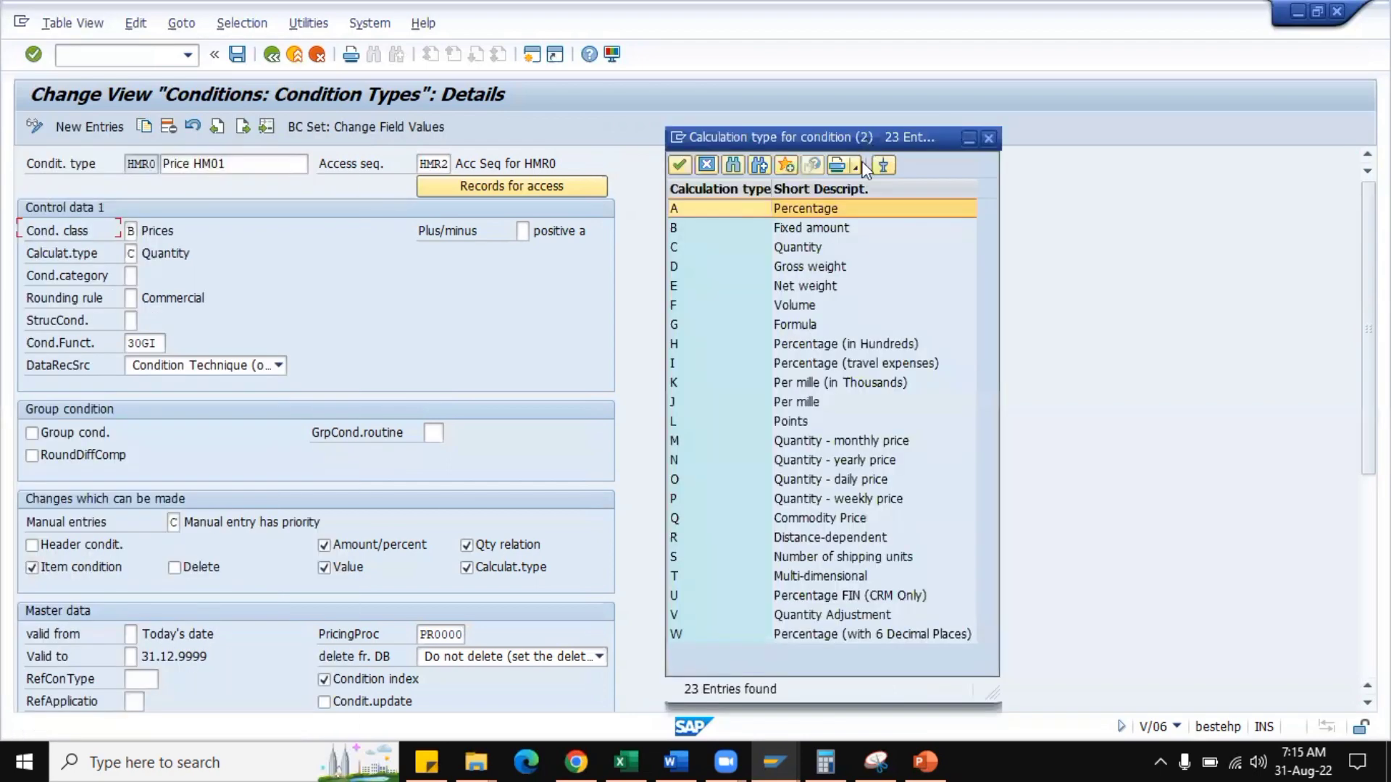
left_click(826, 229)
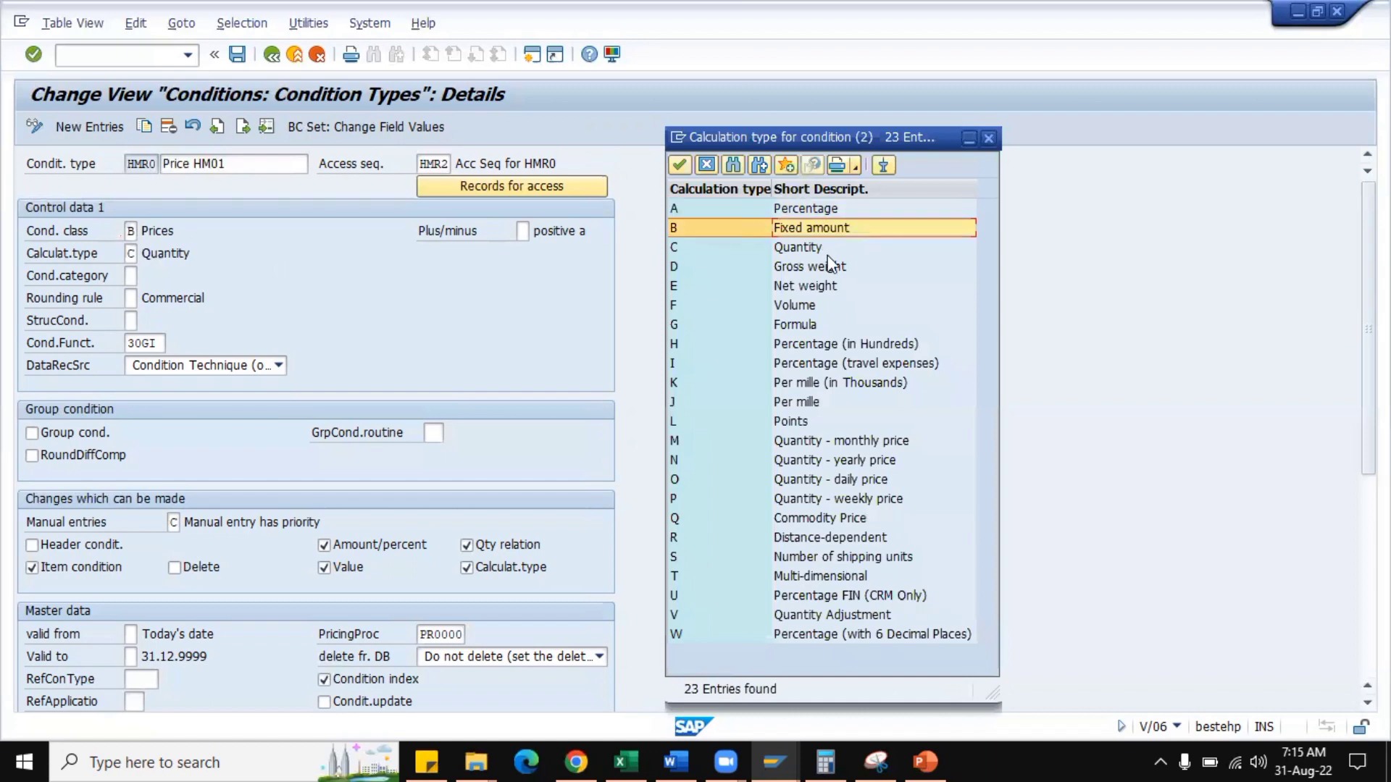
left_click(830, 267)
left_click(841, 291)
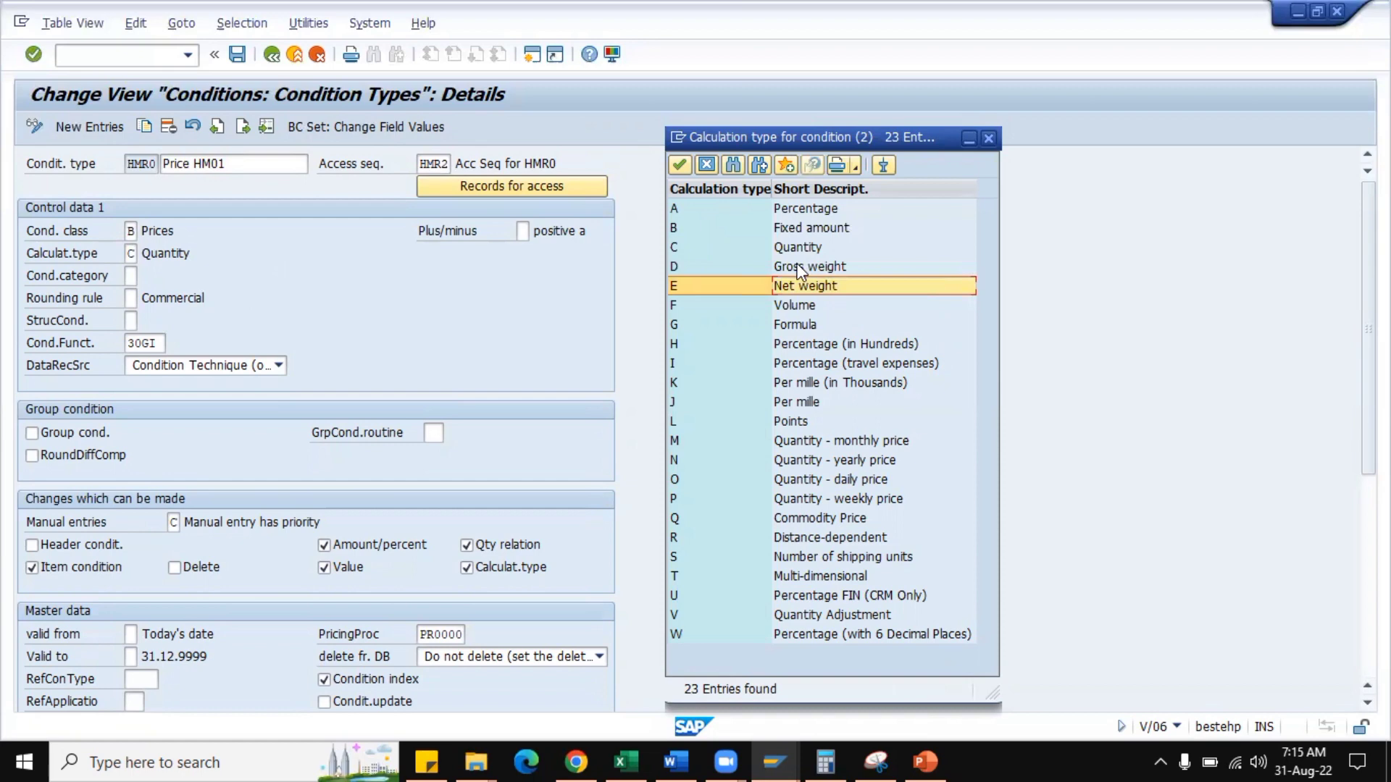
left_click(801, 268)
left_click(810, 286)
left_click(790, 249)
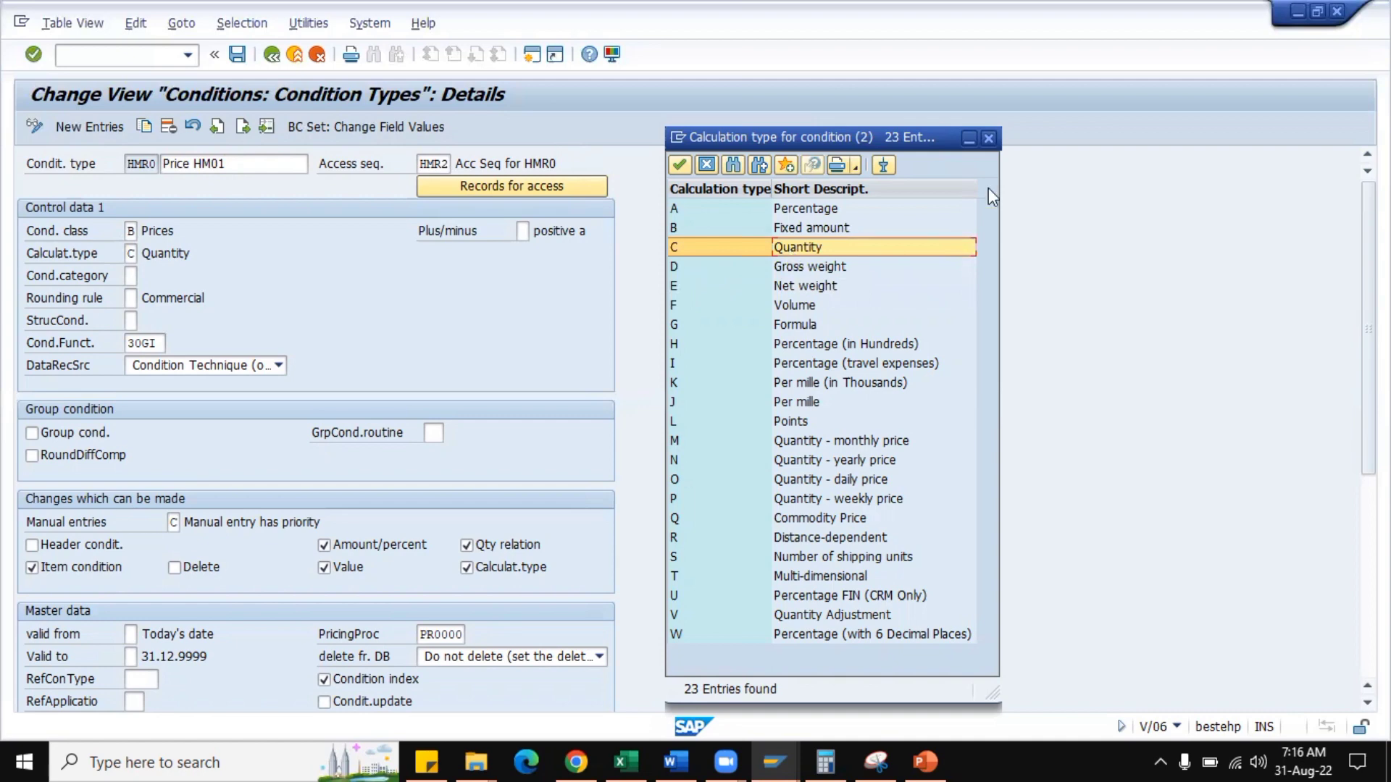
left_click(986, 142)
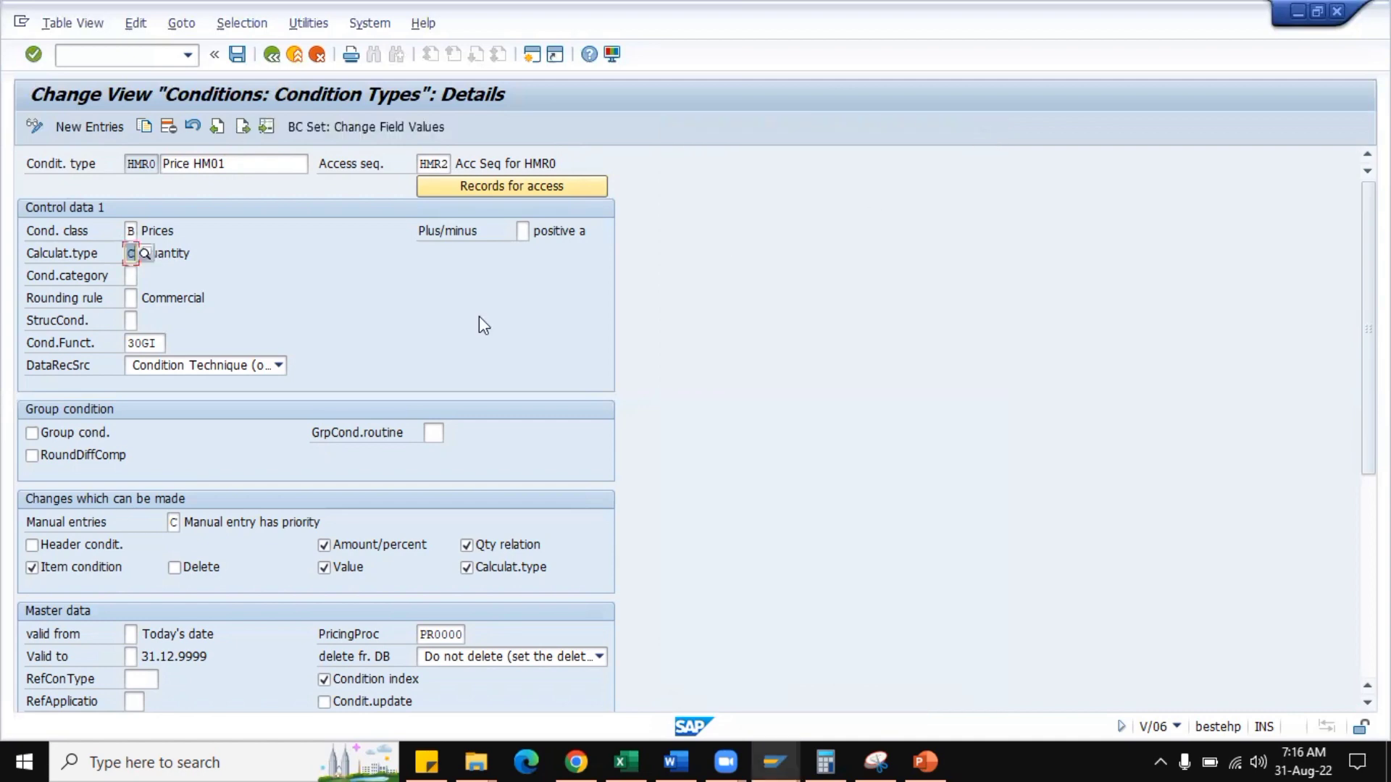
Look up the possible condition categories, highlighting category D Tax, and close the list without assigning one.
left_click(132, 275)
left_click(145, 276)
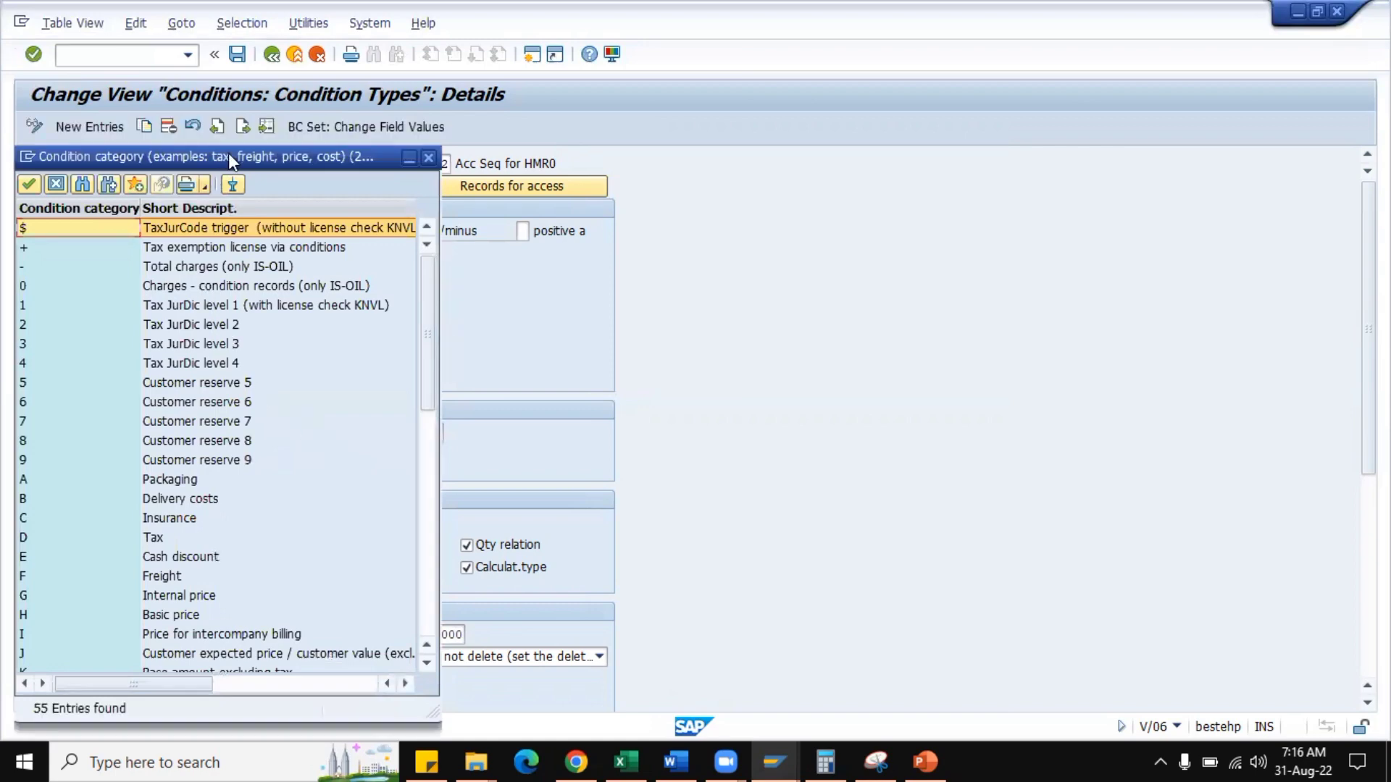
left_click_drag(228, 153, 828, 112)
left_click(758, 497)
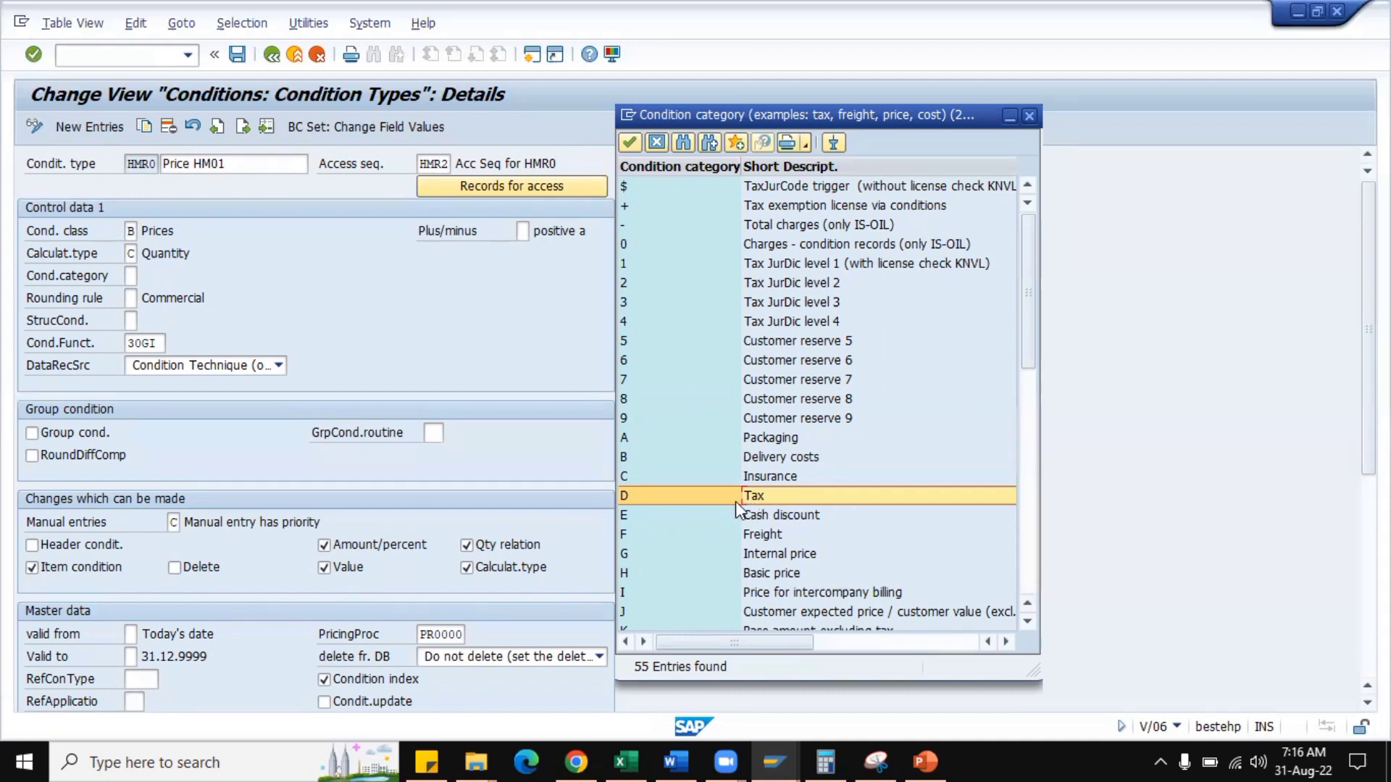
left_click(1029, 116)
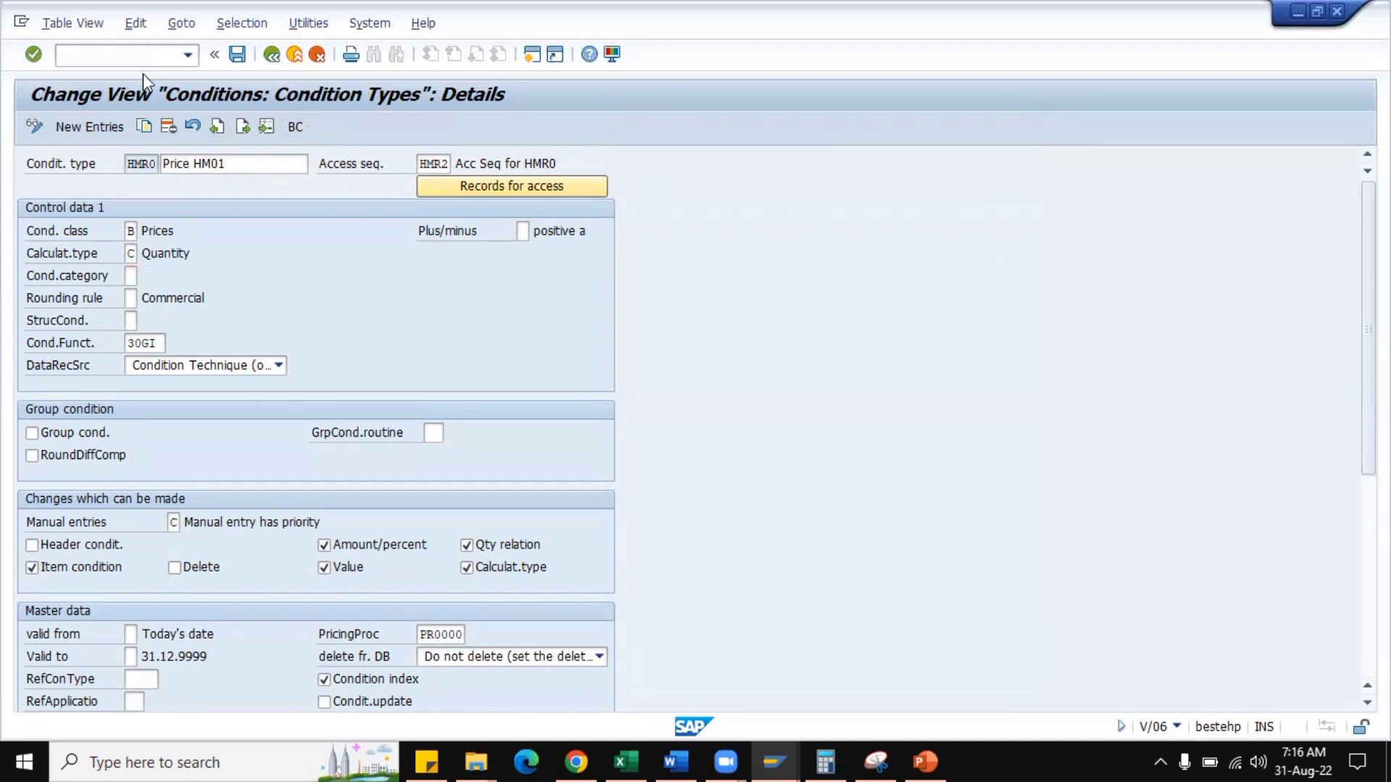
Return to the condition types overview and select the HMR0 and MWST entries.
left_click(272, 55)
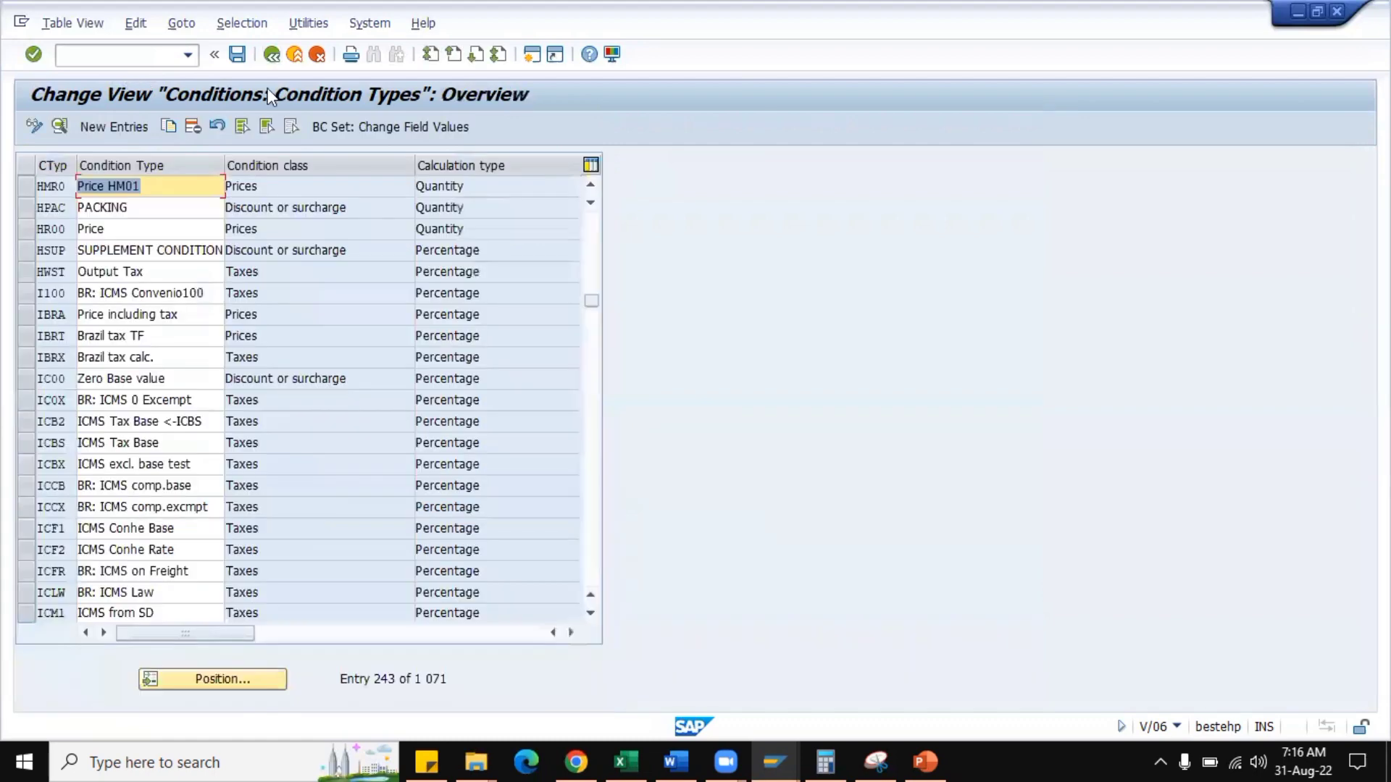
left_click(25, 186)
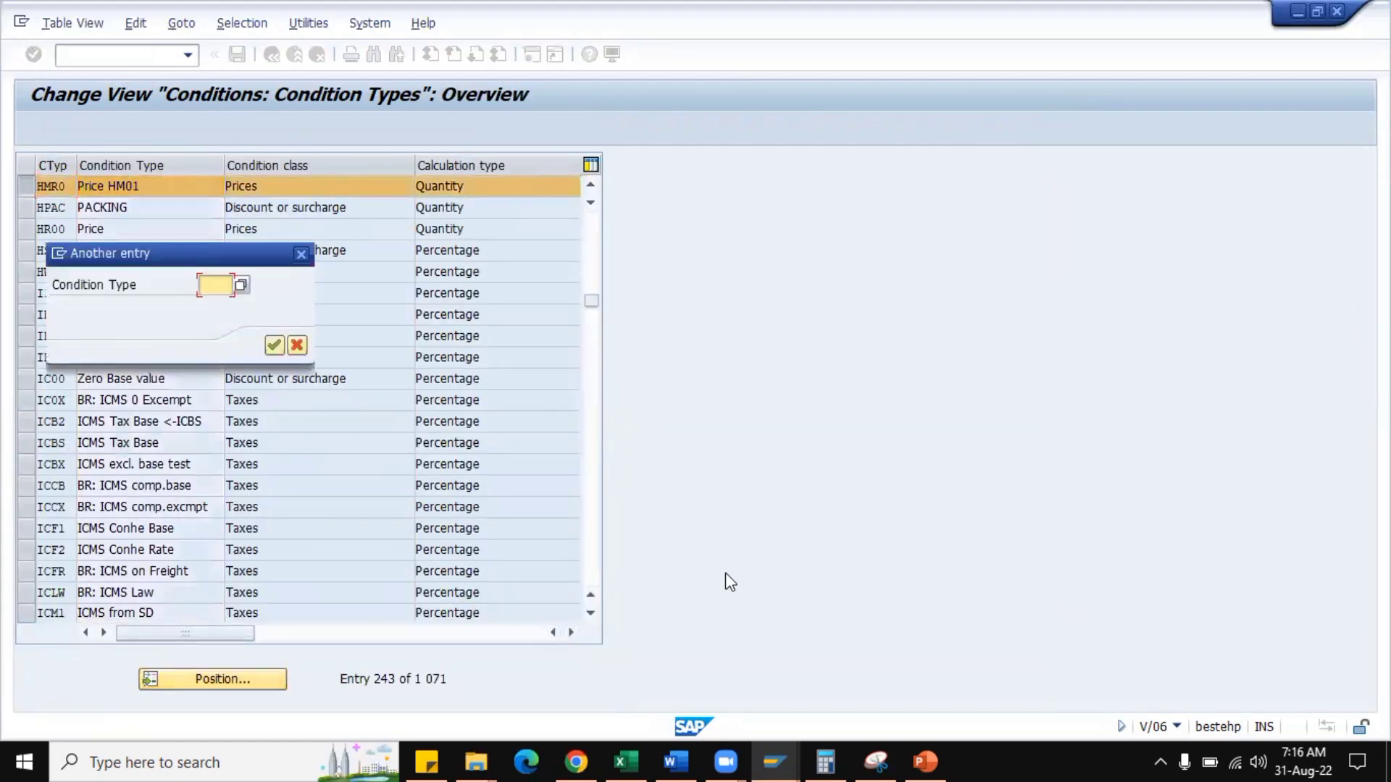
type("skto")
key("Return")
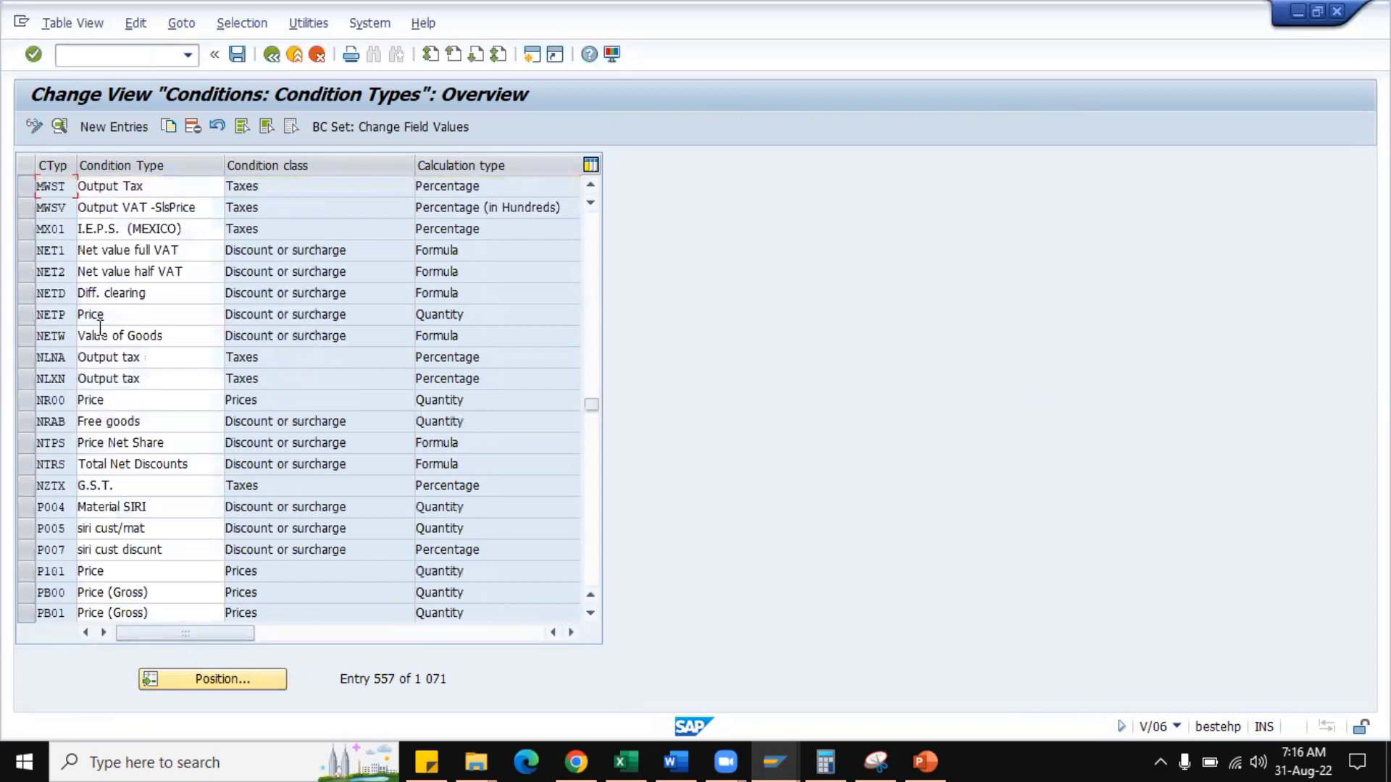
left_click(26, 186)
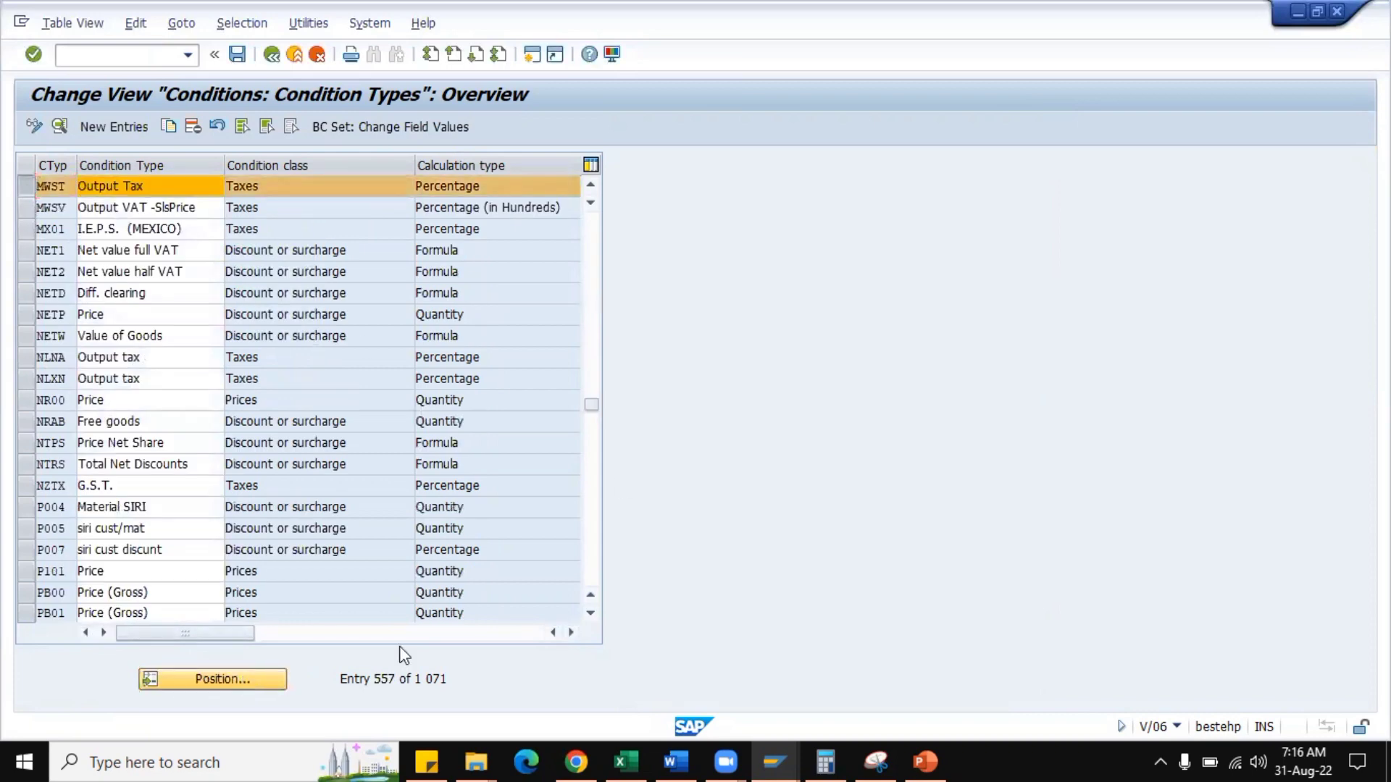
Position the overview at K004 and add K004, K005 and K007 to the selected condition types.
left_click(218, 680)
type("k004")
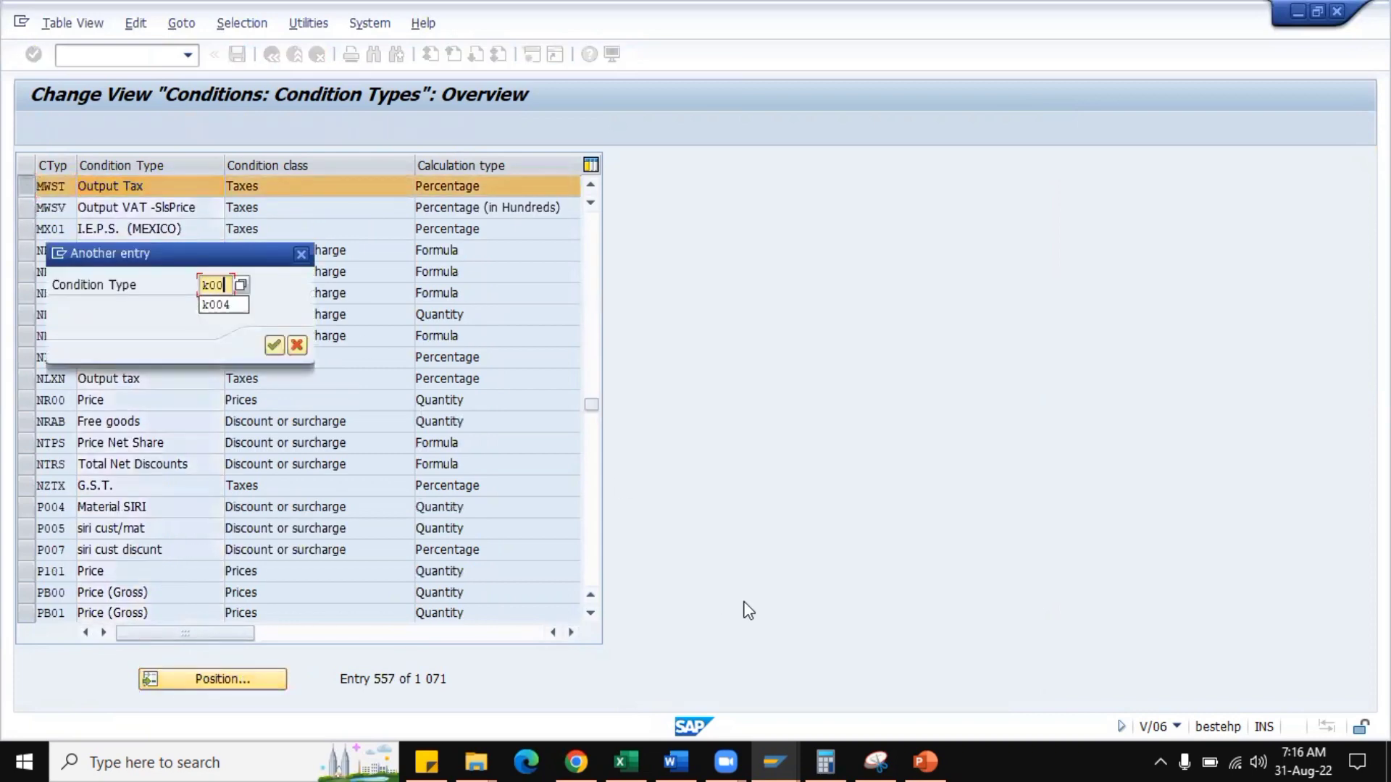
left_click(274, 345)
left_click_drag(29, 185, 28, 229)
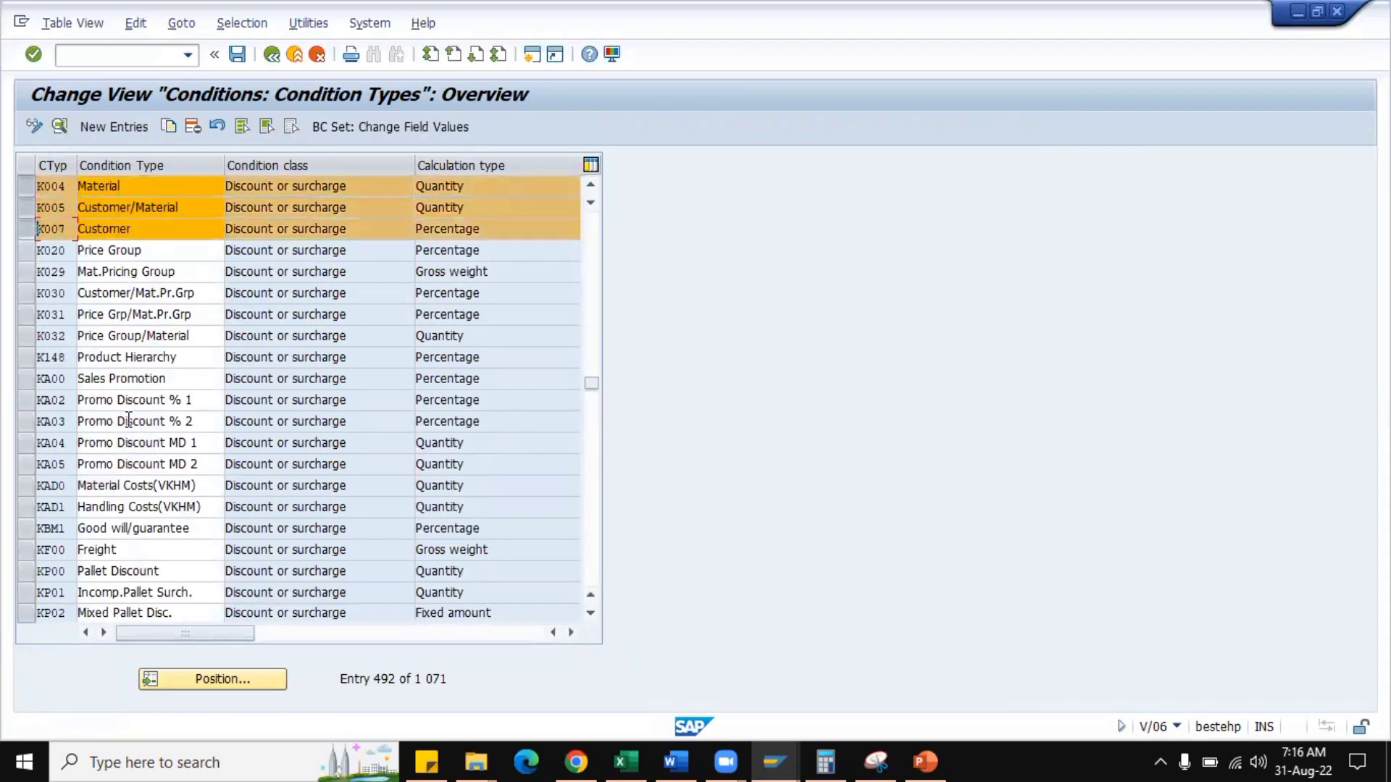
Position the overview at HA00 and add the HPercentage Discount entry to the selection.
left_click(211, 679)
type("ra00")
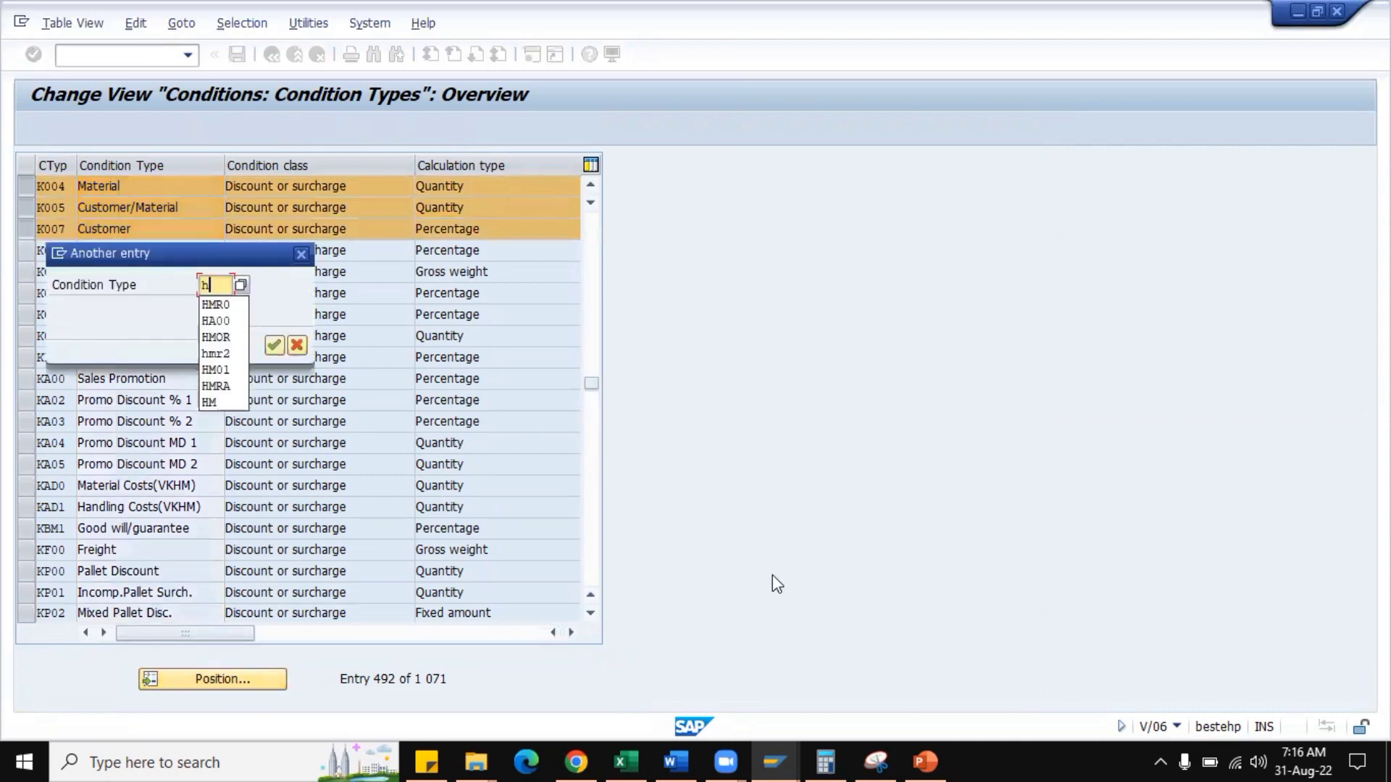
key("Return")
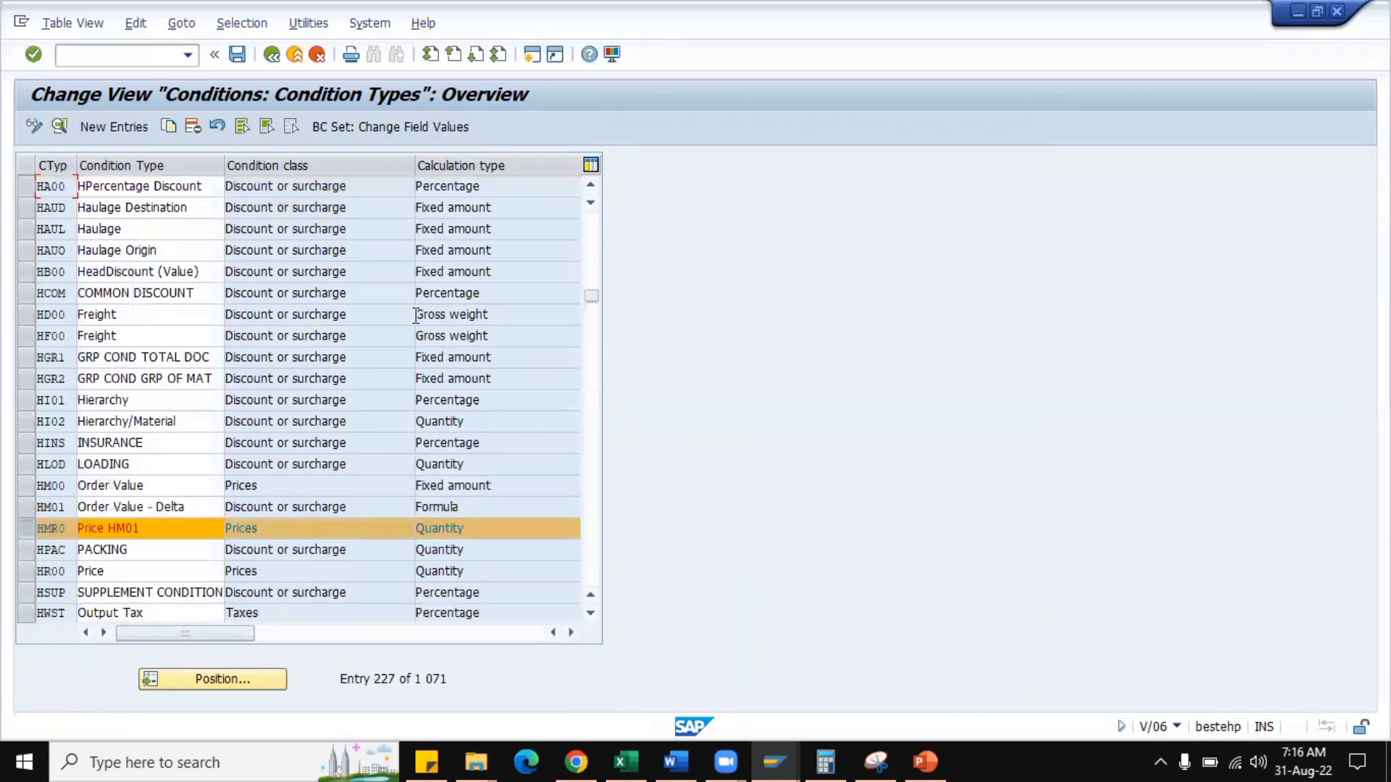
left_click(23, 188)
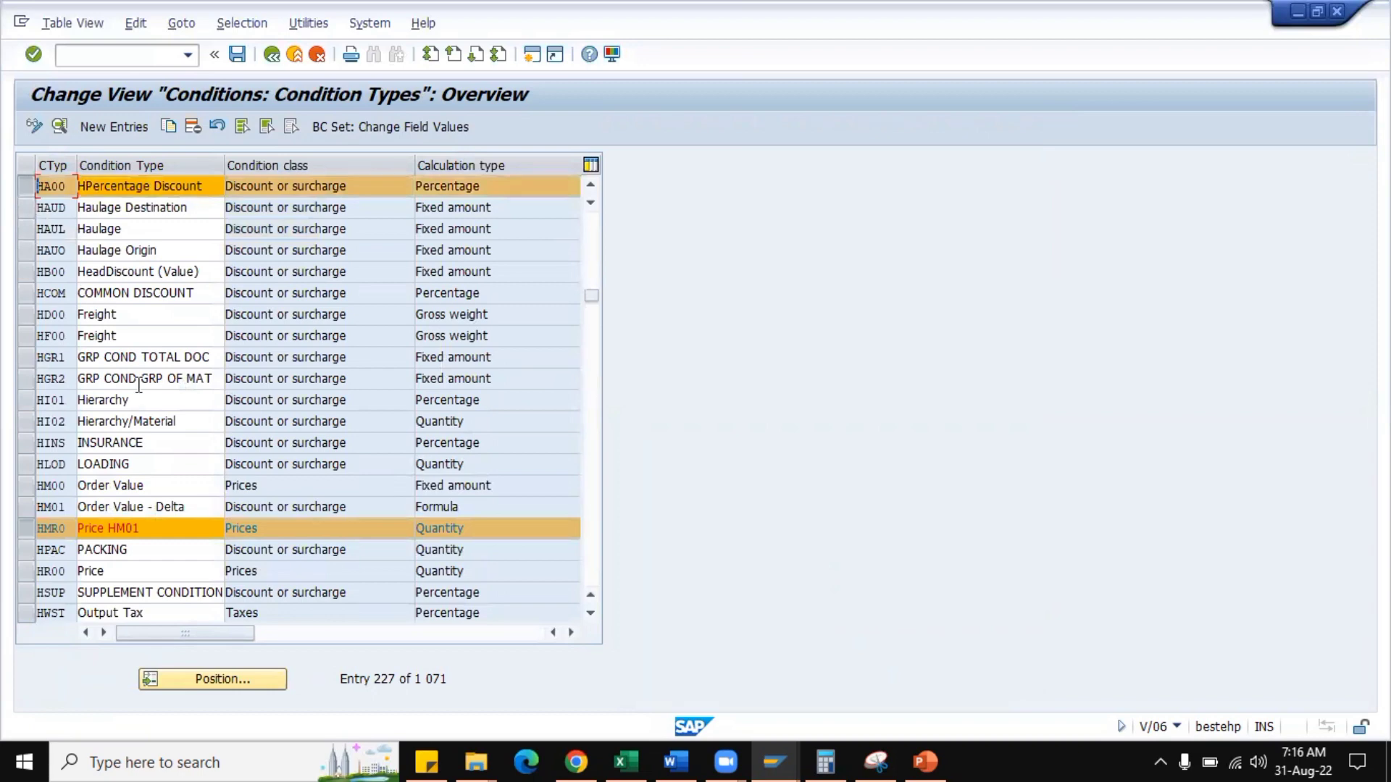
Open the details of the selected condition types and compare their control data from HA00 through to MWST.
left_click(60, 126)
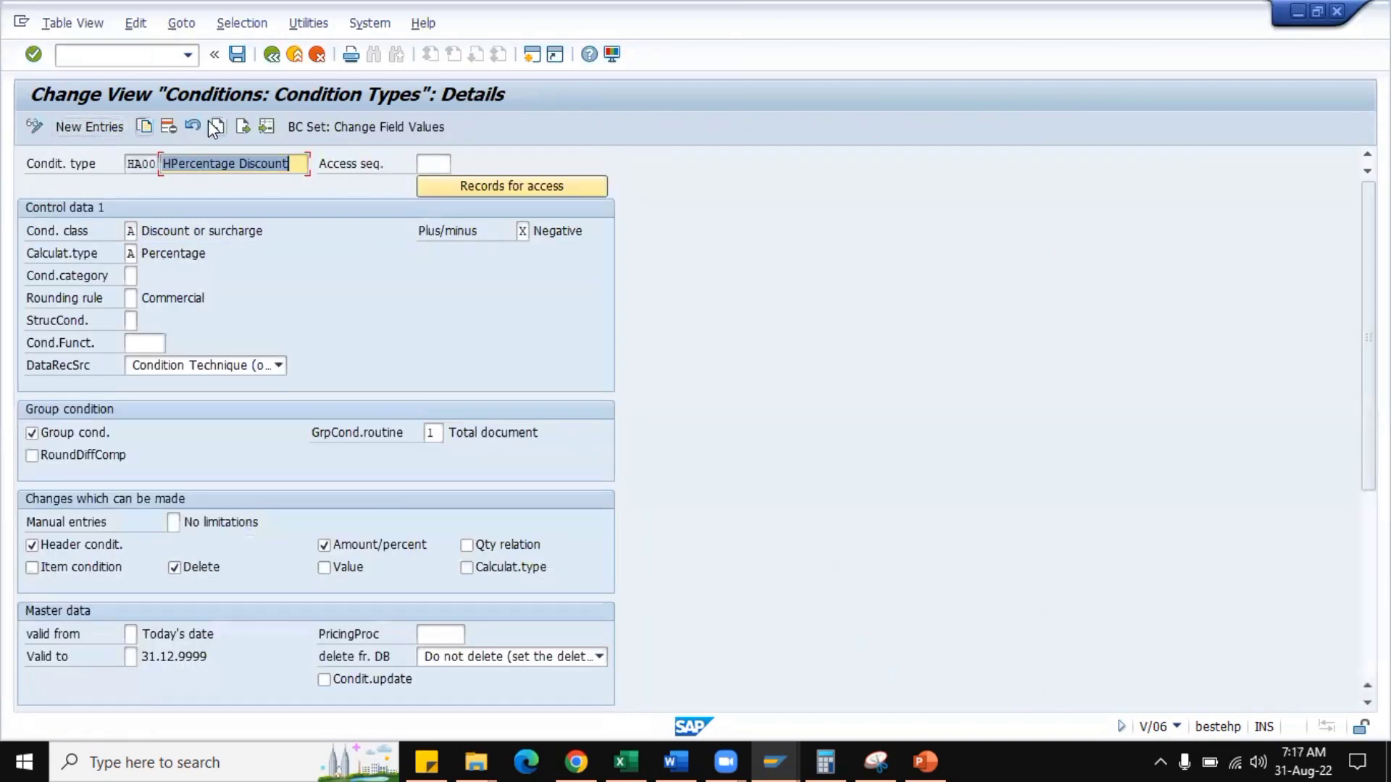
left_click(248, 125)
left_click(250, 124)
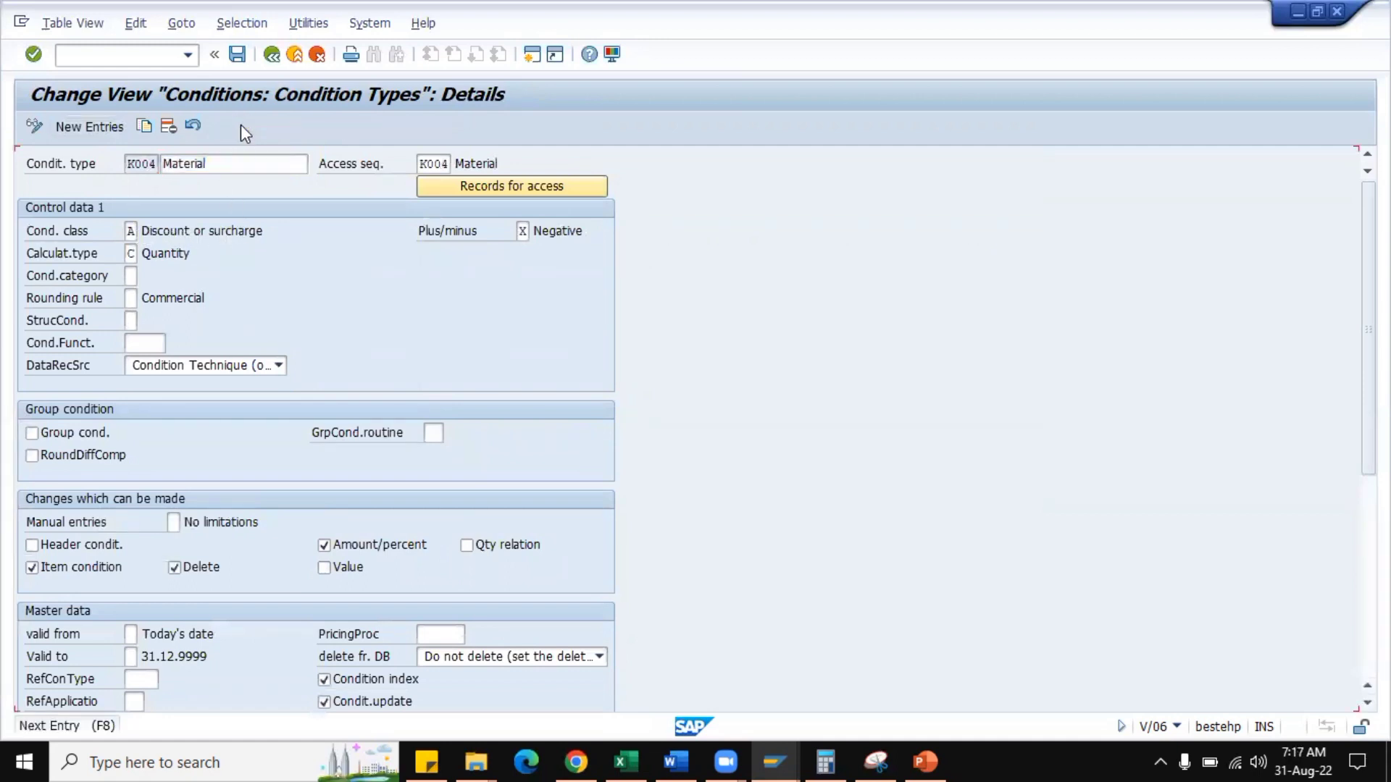
left_click(242, 125)
left_click(242, 125)
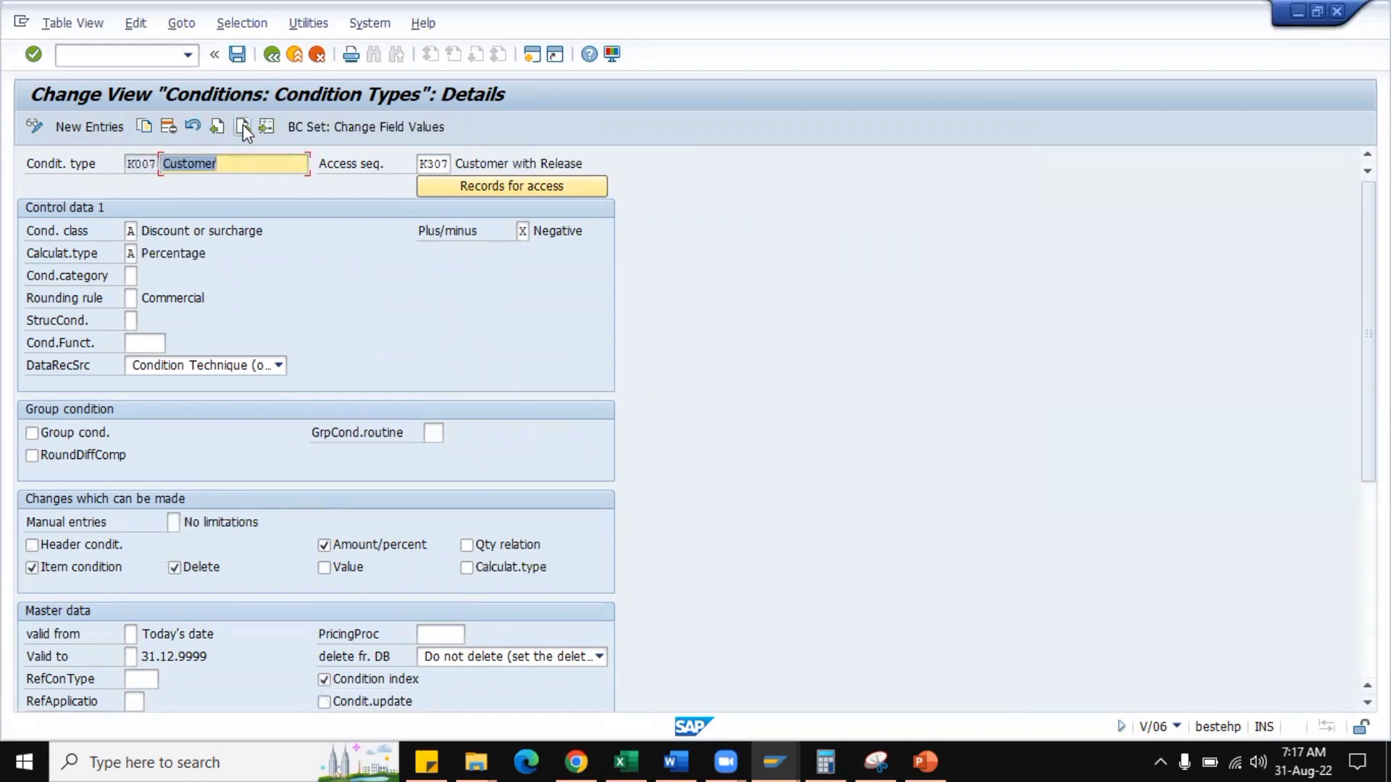
left_click(242, 125)
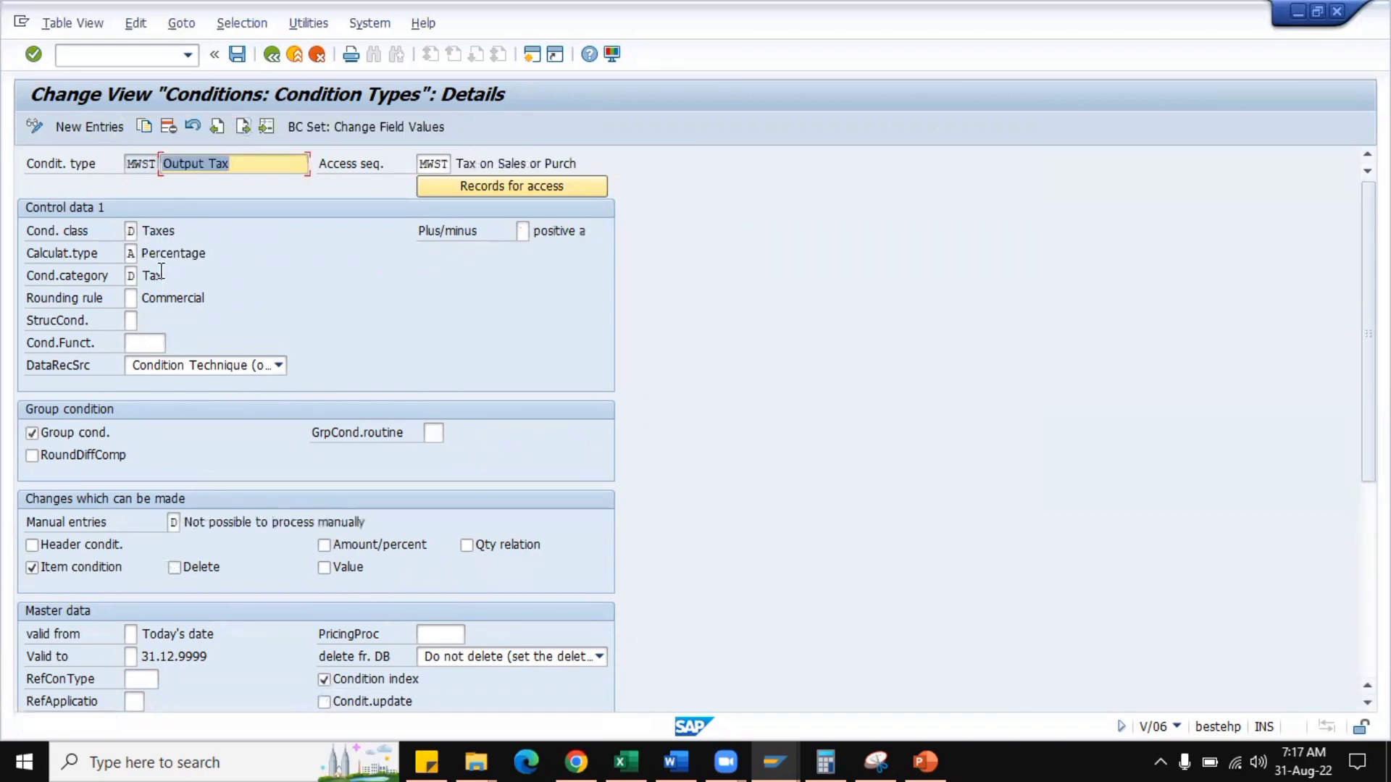
left_click(128, 165)
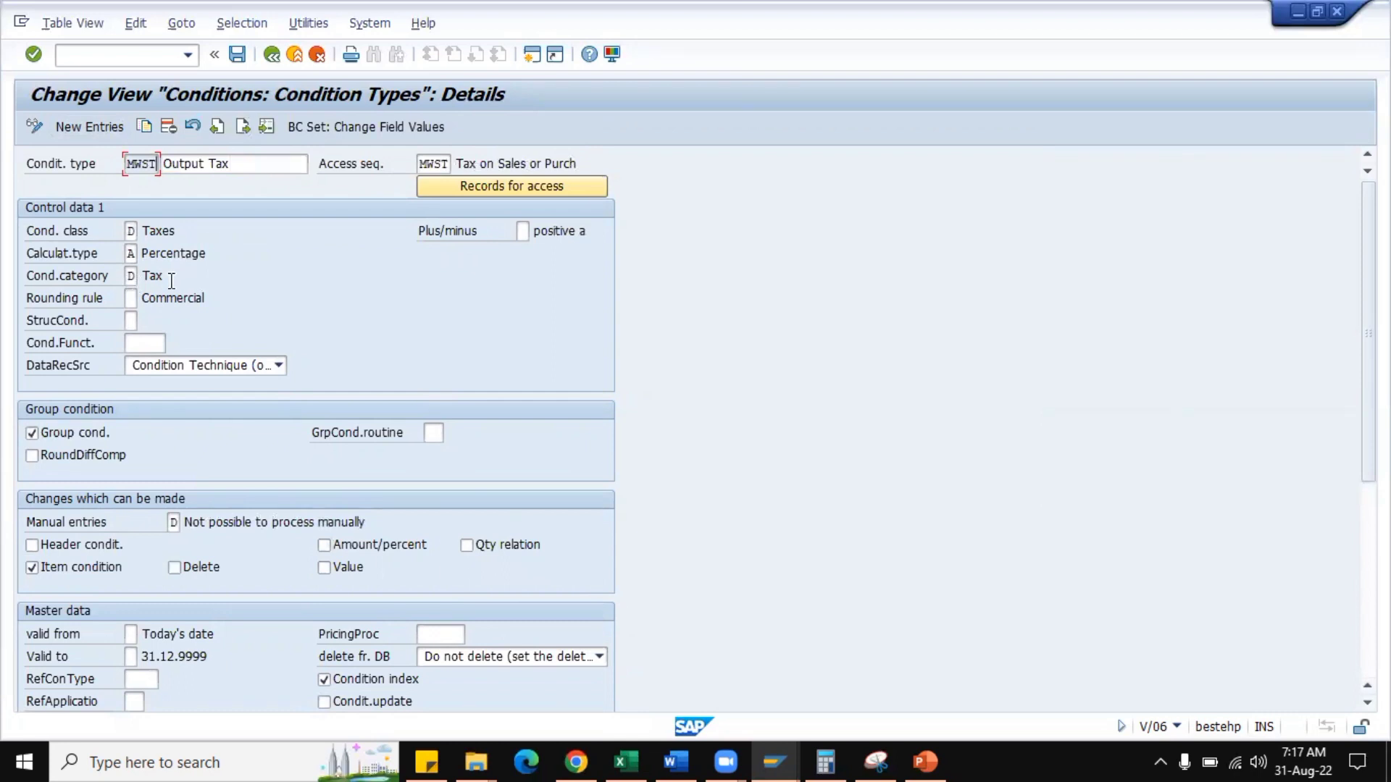
Delete the displayed condition type entries from MWST back through K007, K005 and K004 until HMR0 is reached.
left_click(168, 129)
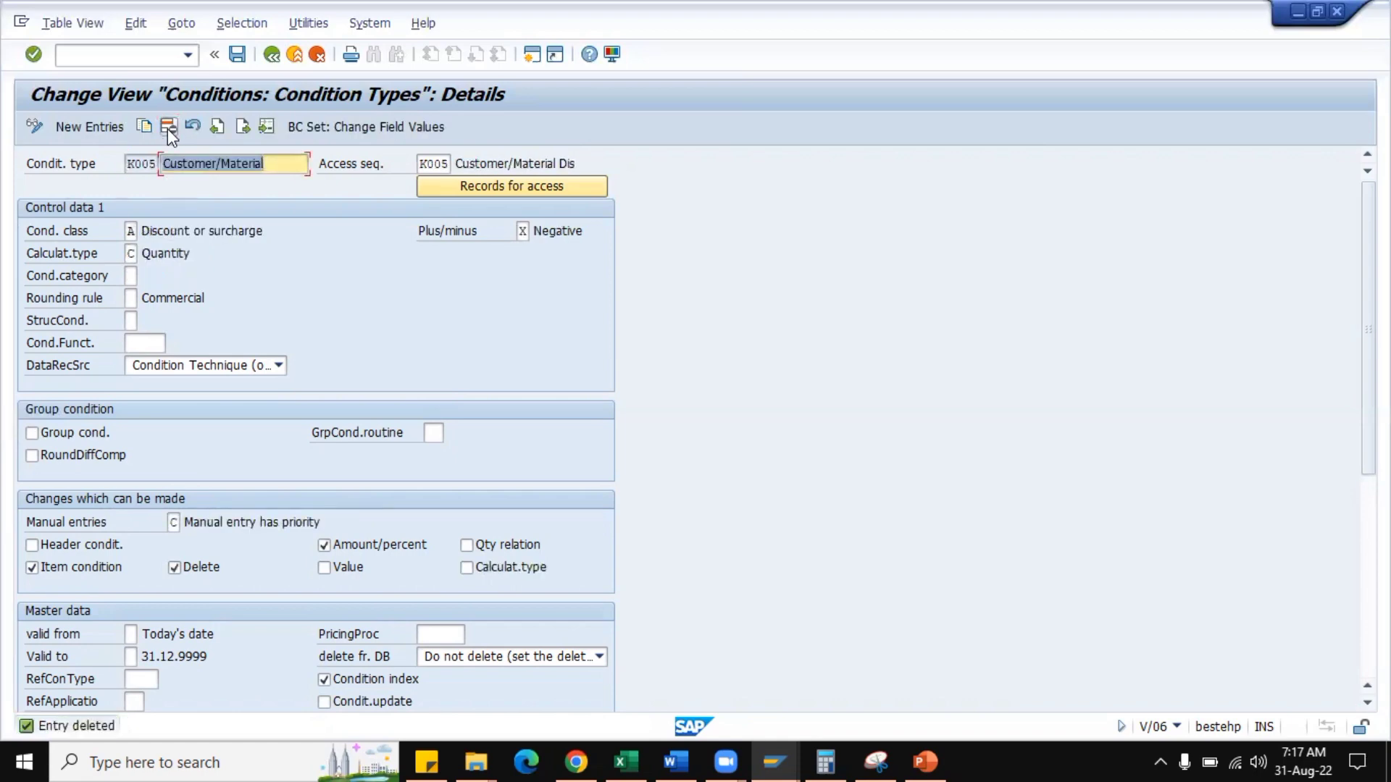
left_click(167, 129)
left_click(167, 128)
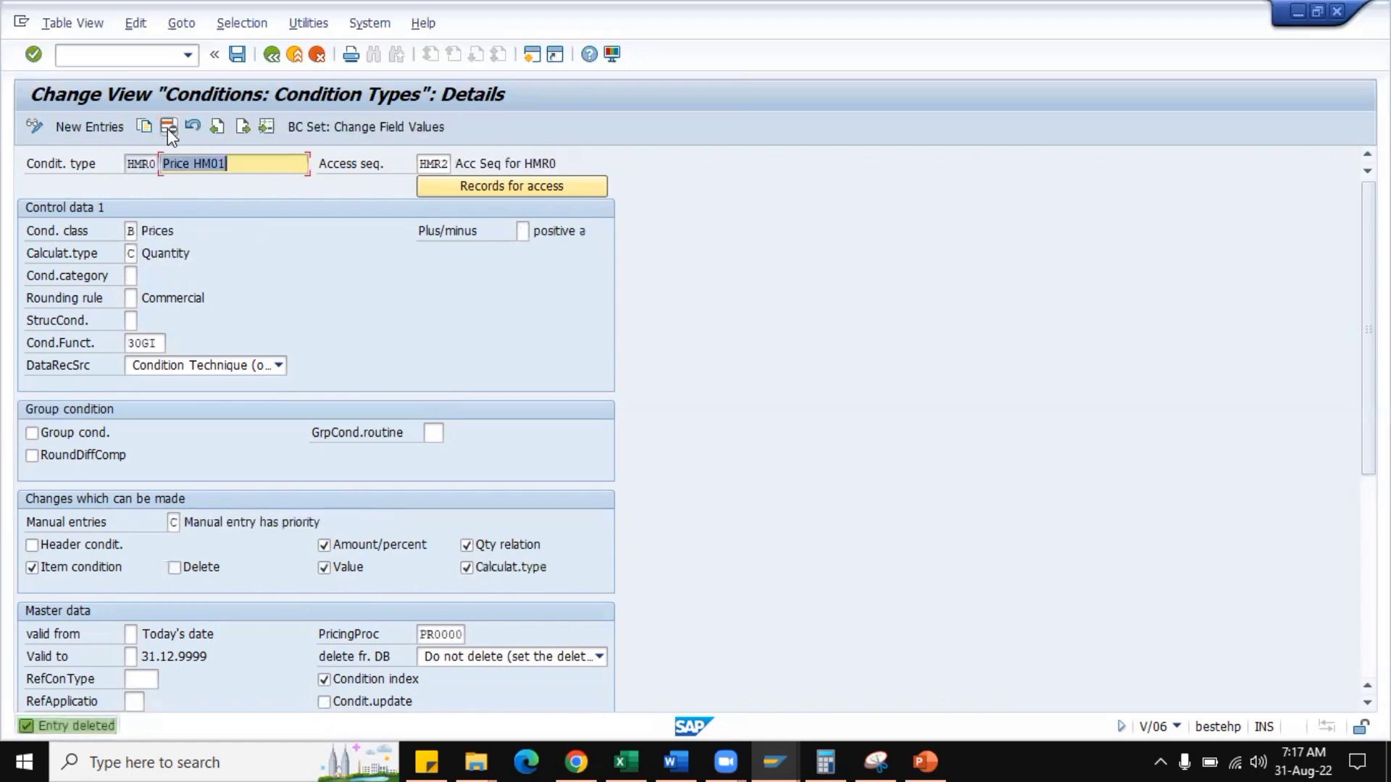
Open the field help for HMR0's rounding rule and read its commercial rounding examples.
left_click(133, 298)
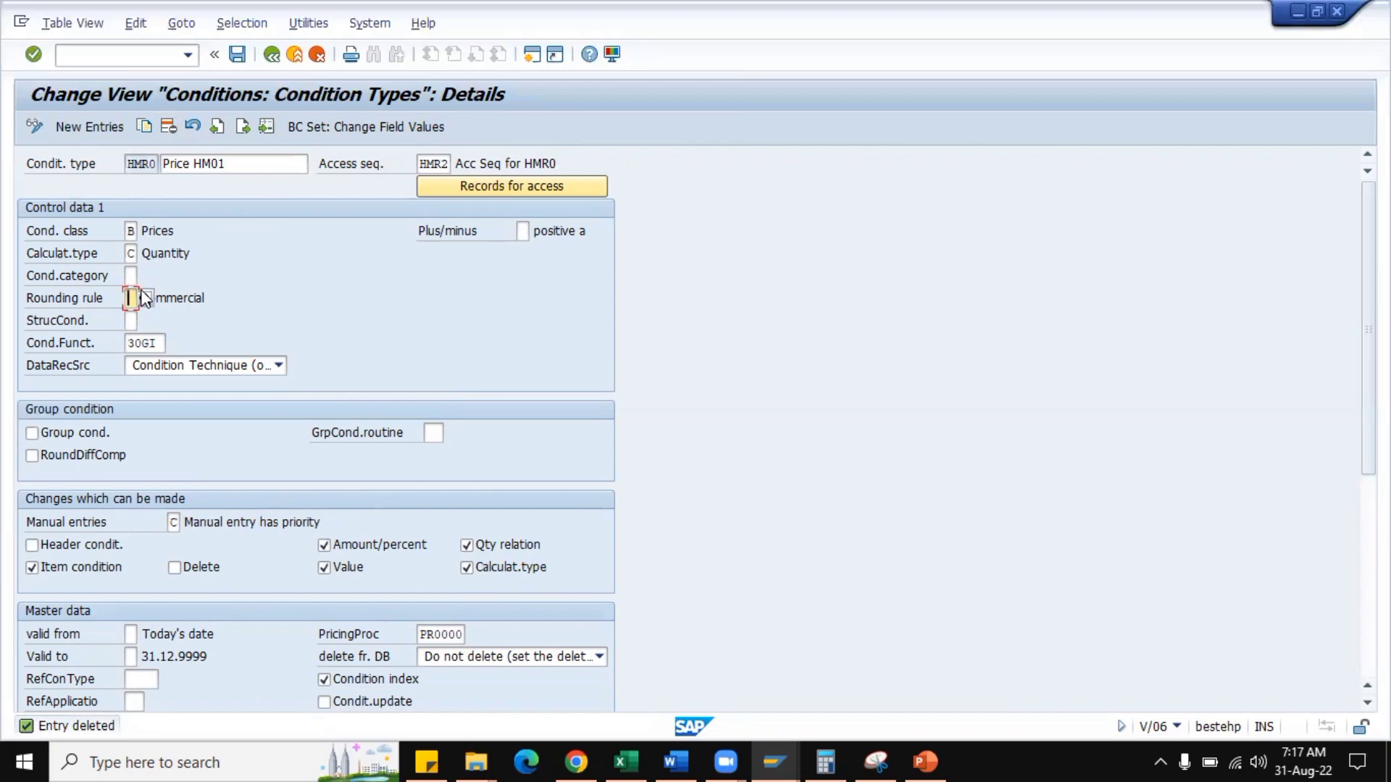
key("F1")
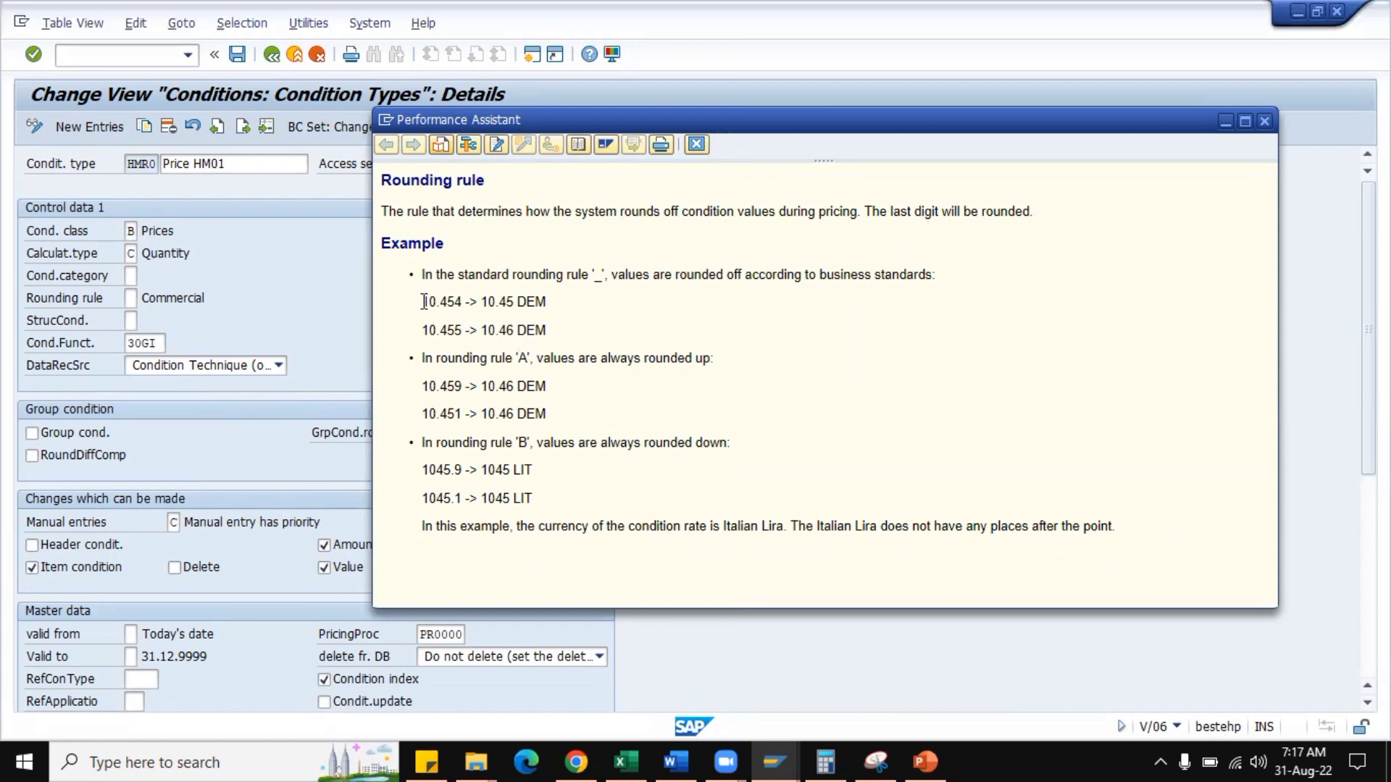
left_click_drag(423, 301, 462, 302)
left_click(433, 331)
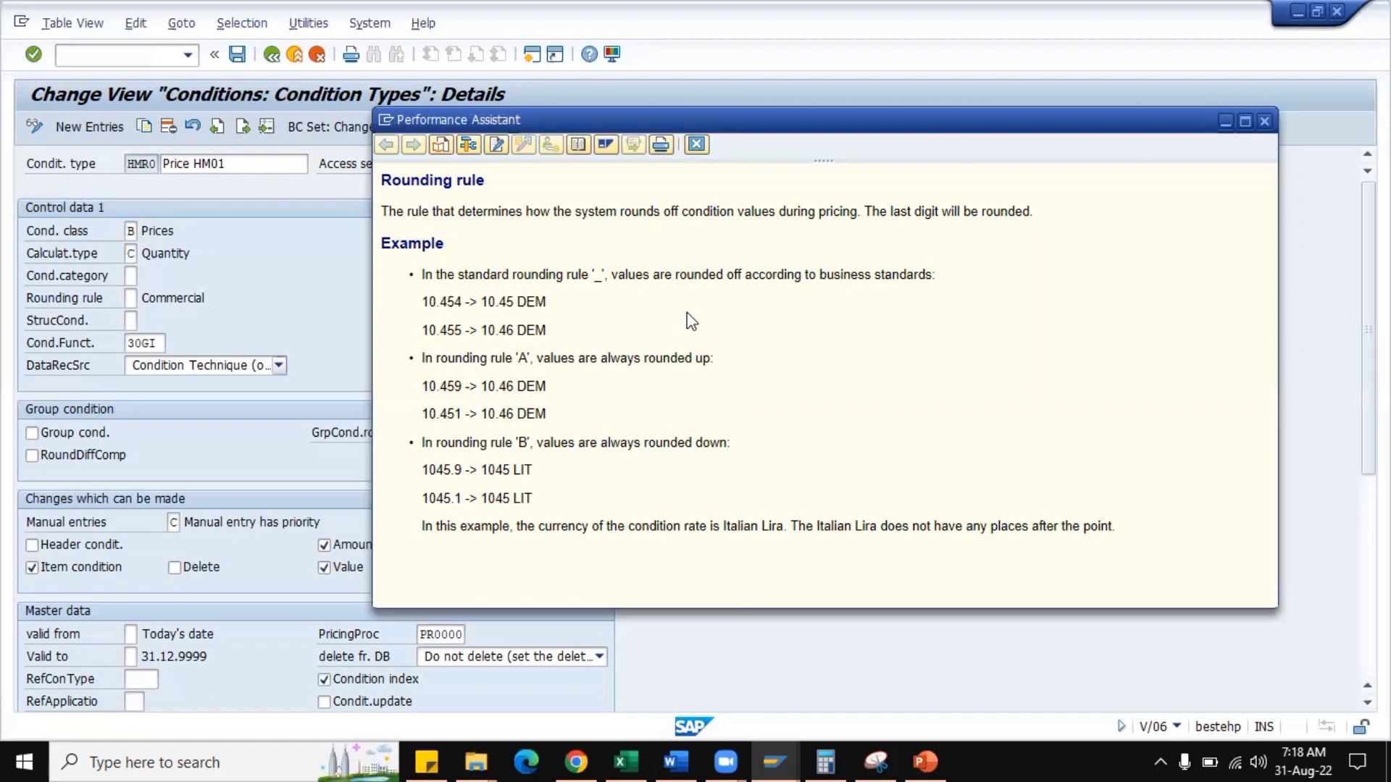
Close the rounding rule help and review the structure condition options for HMR0, including Cumulation condition, without choosing one.
left_click(694, 145)
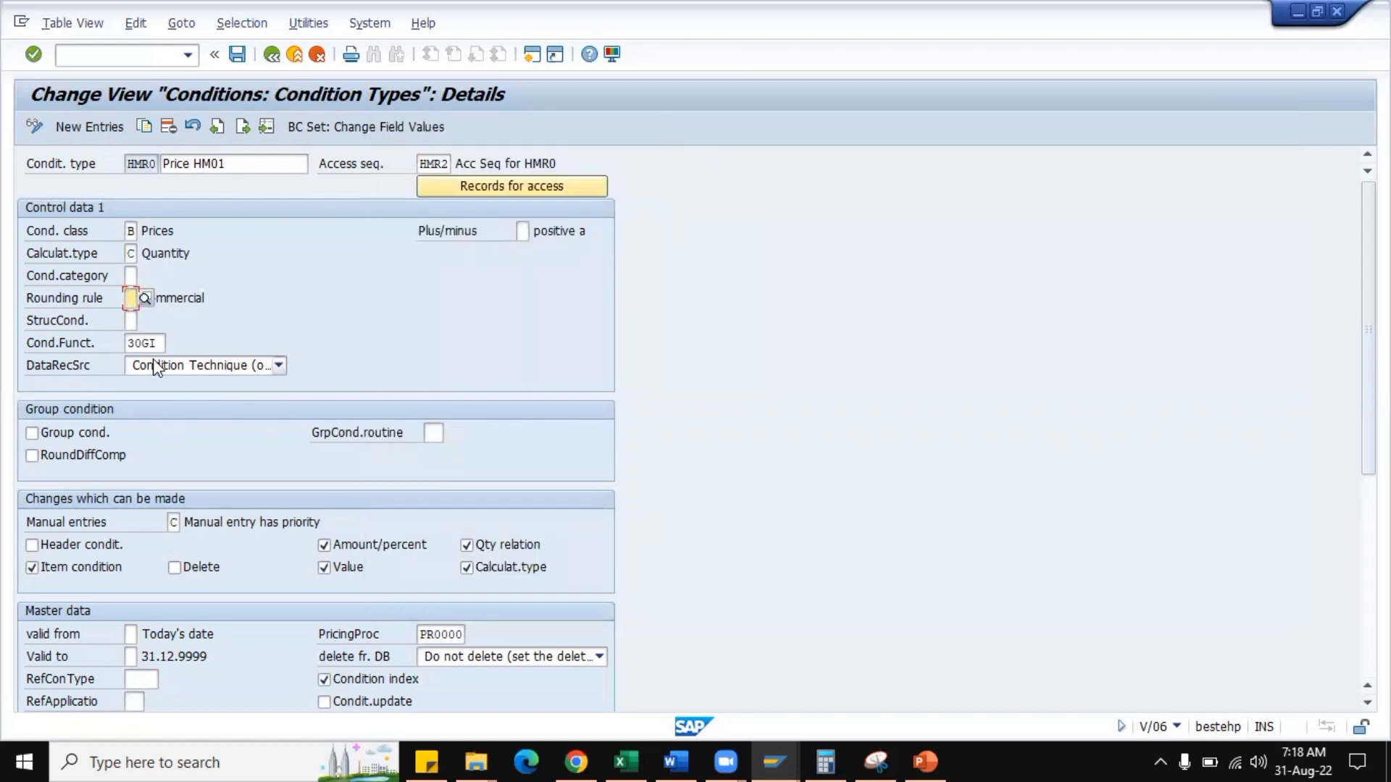
left_click(131, 320)
left_click(145, 321)
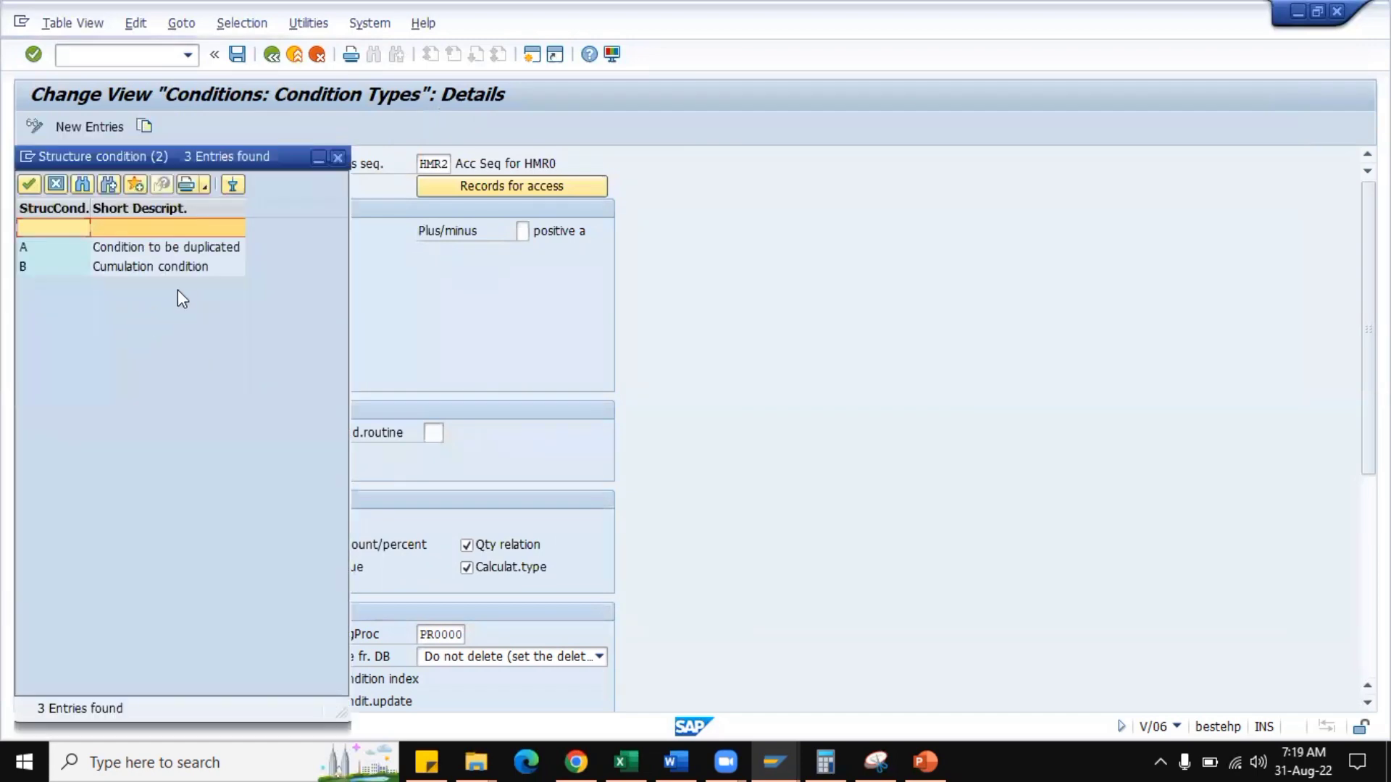
left_click_drag(230, 154, 816, 136)
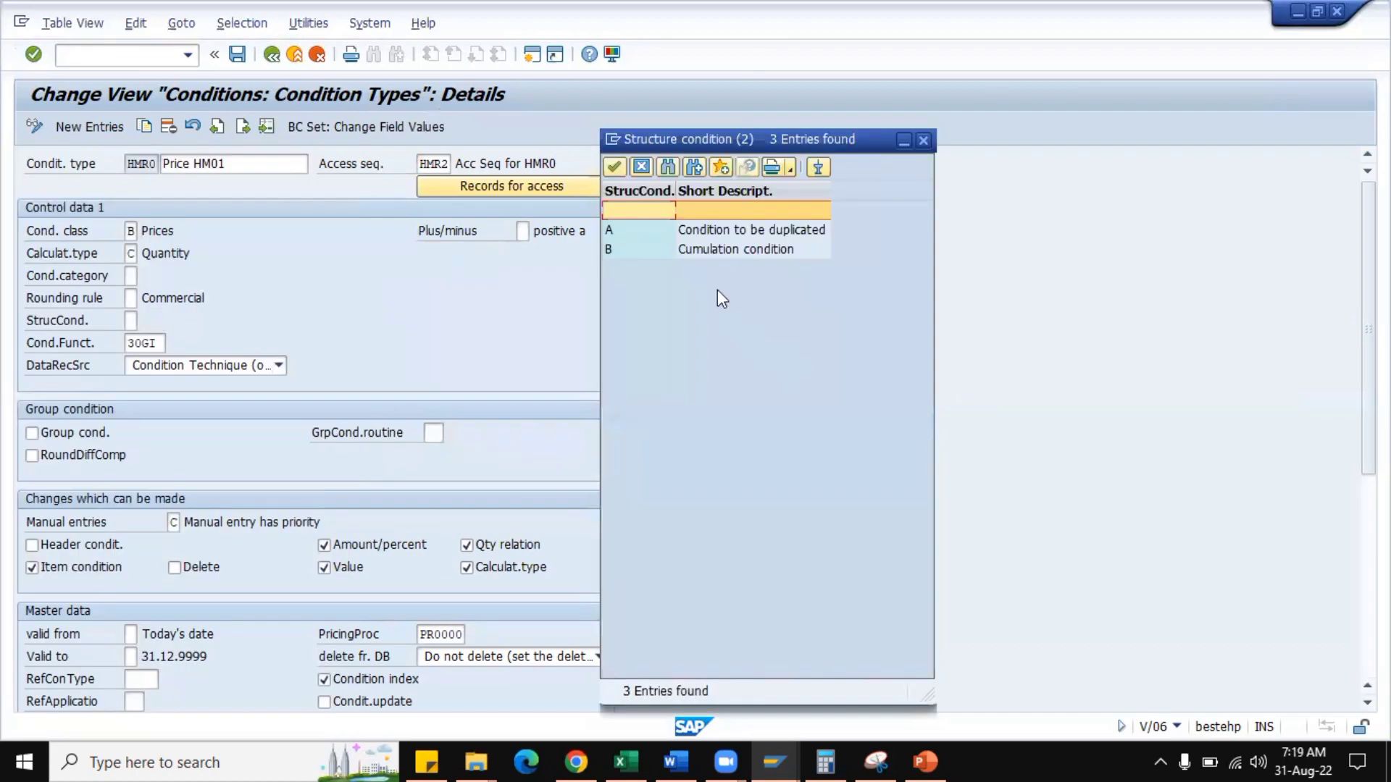
left_click(722, 251)
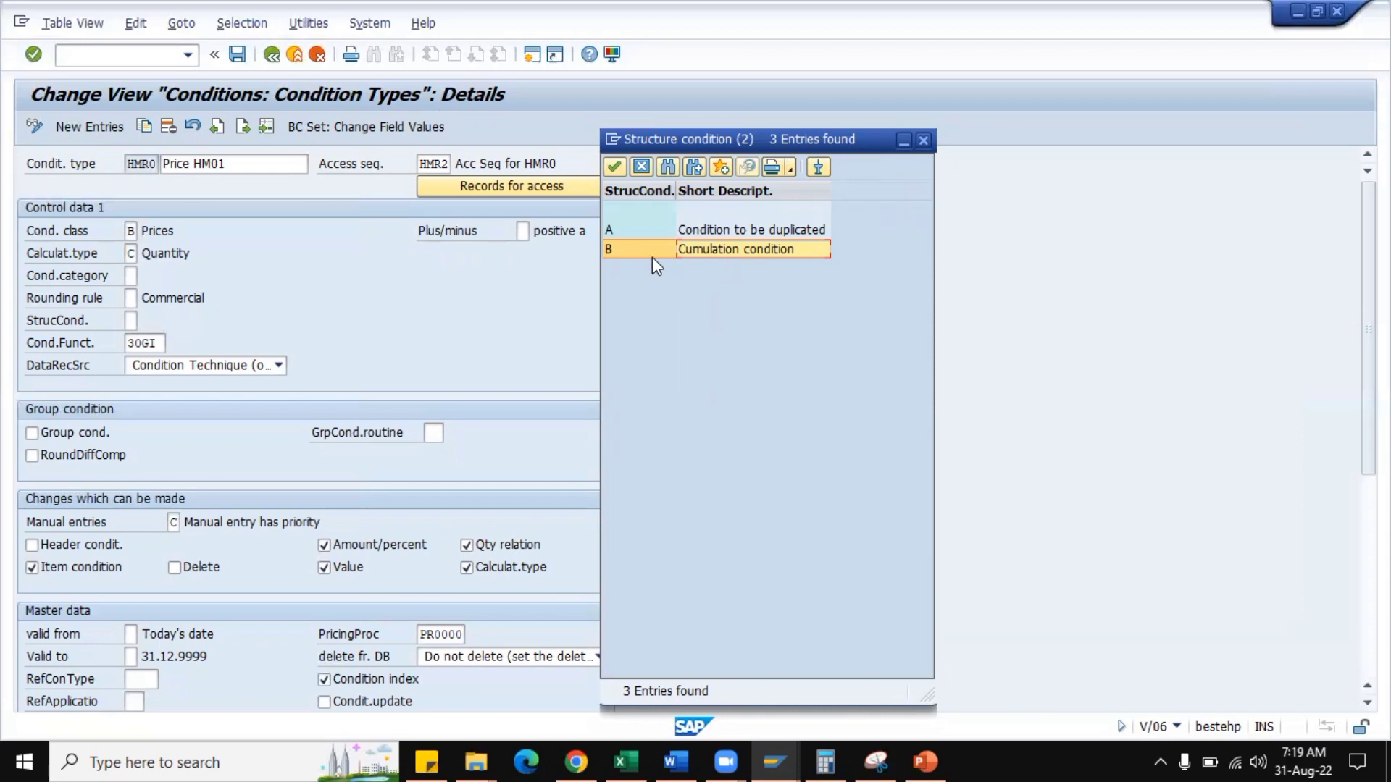
left_click(920, 142)
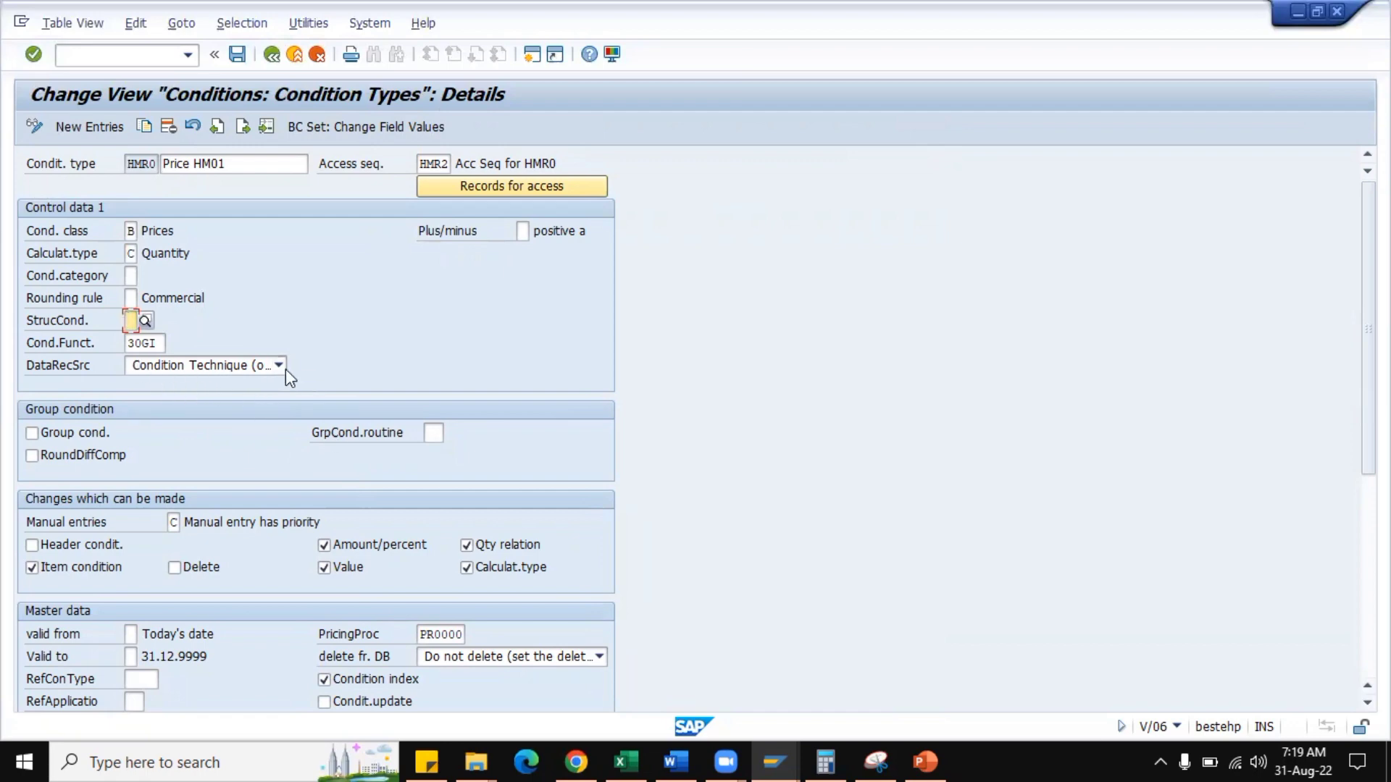
Review the allowed Plus/minus values for HMR0, including X Negative, and leave the list without choosing one.
left_click(522, 233)
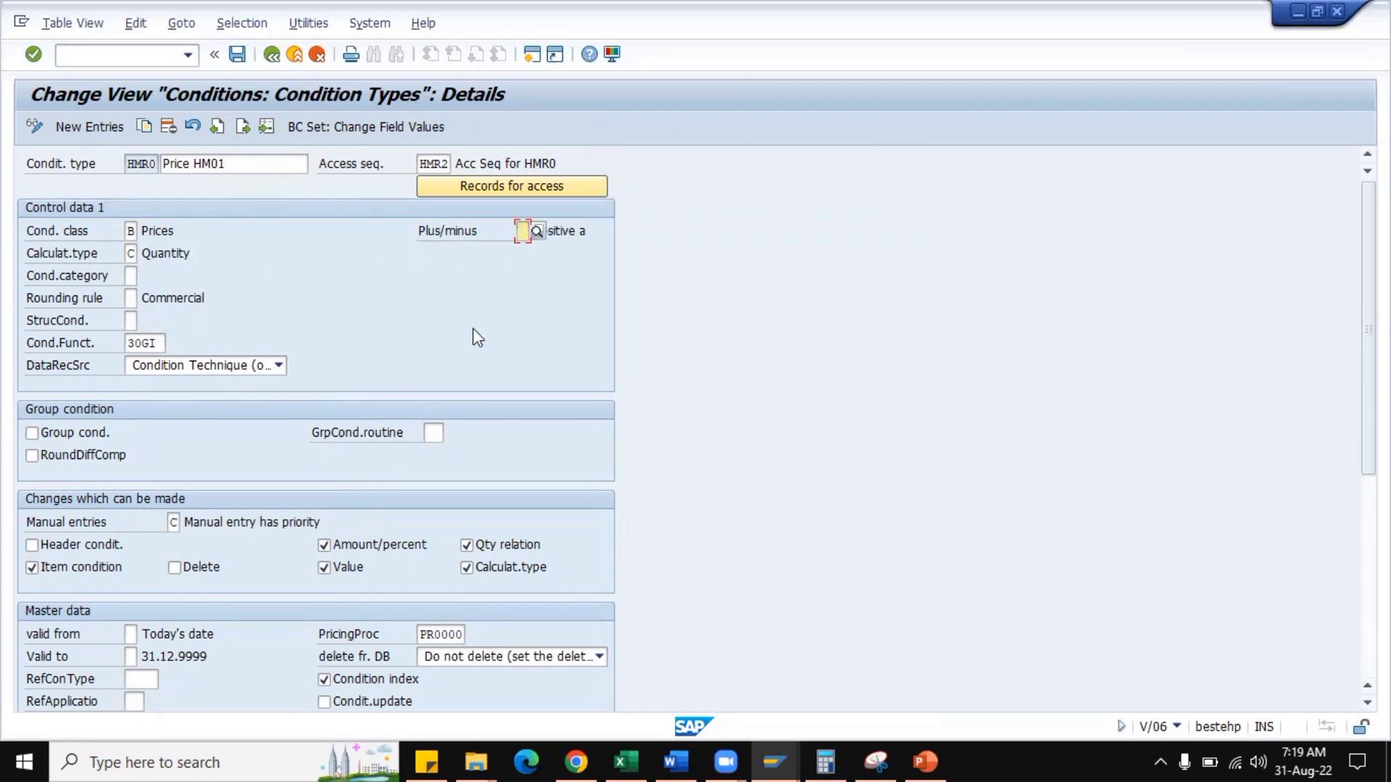
left_click(536, 232)
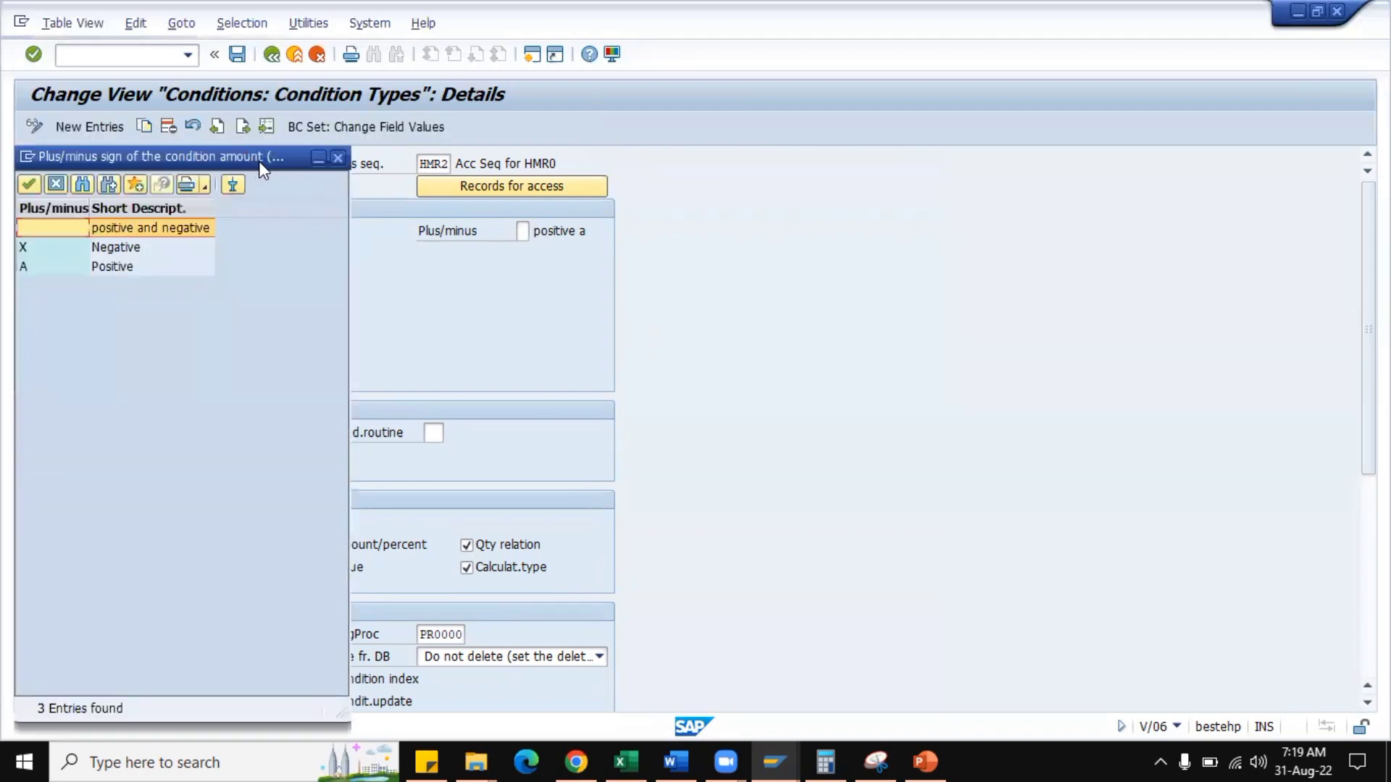
left_click_drag(259, 164, 998, 147)
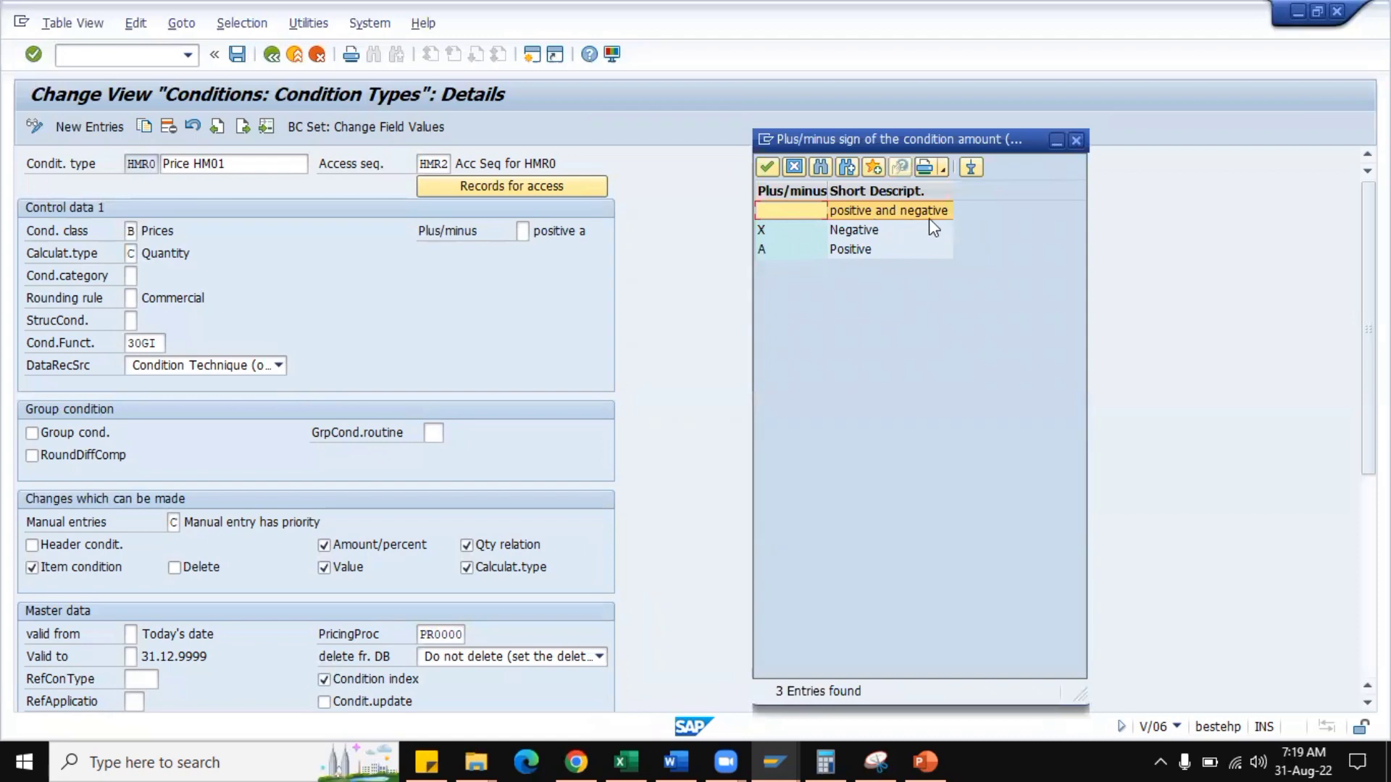
left_click(787, 234)
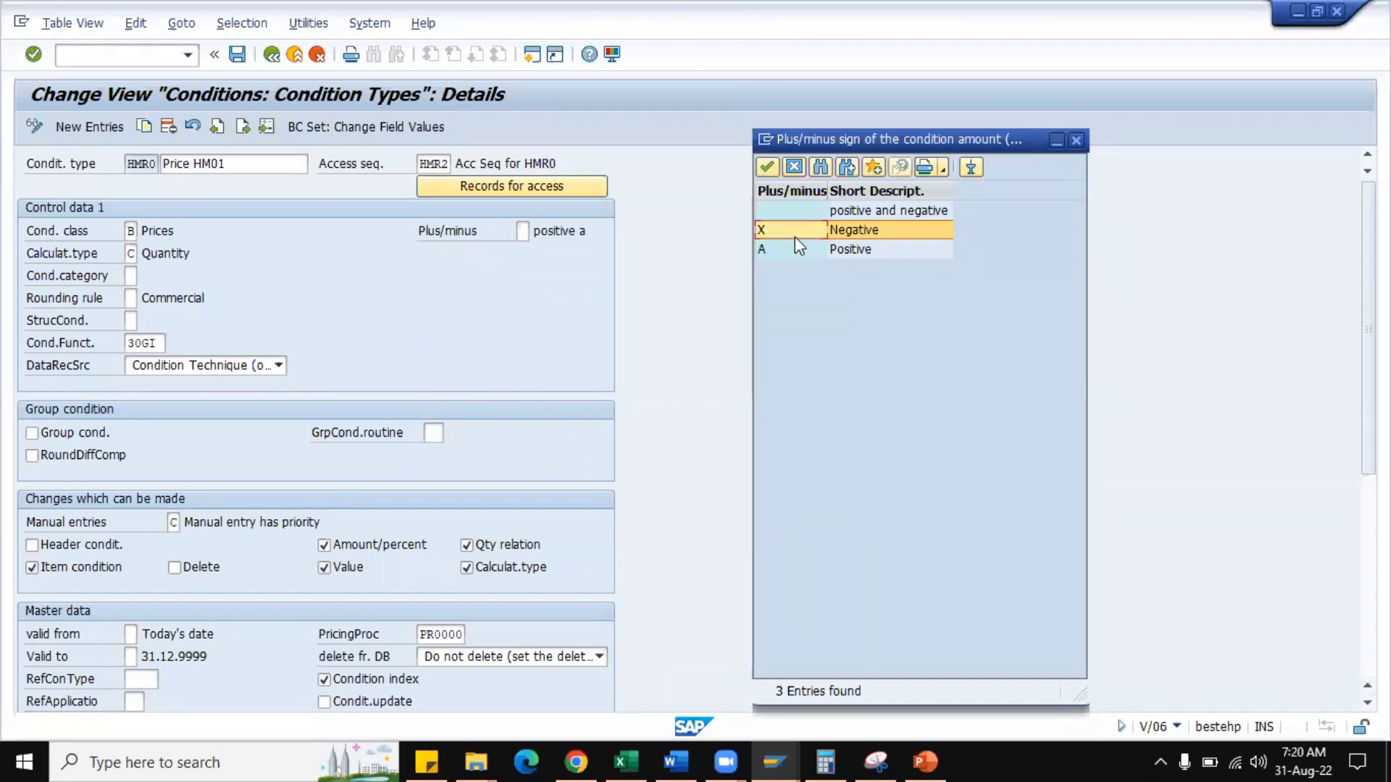
left_click(1076, 142)
left_click(523, 232)
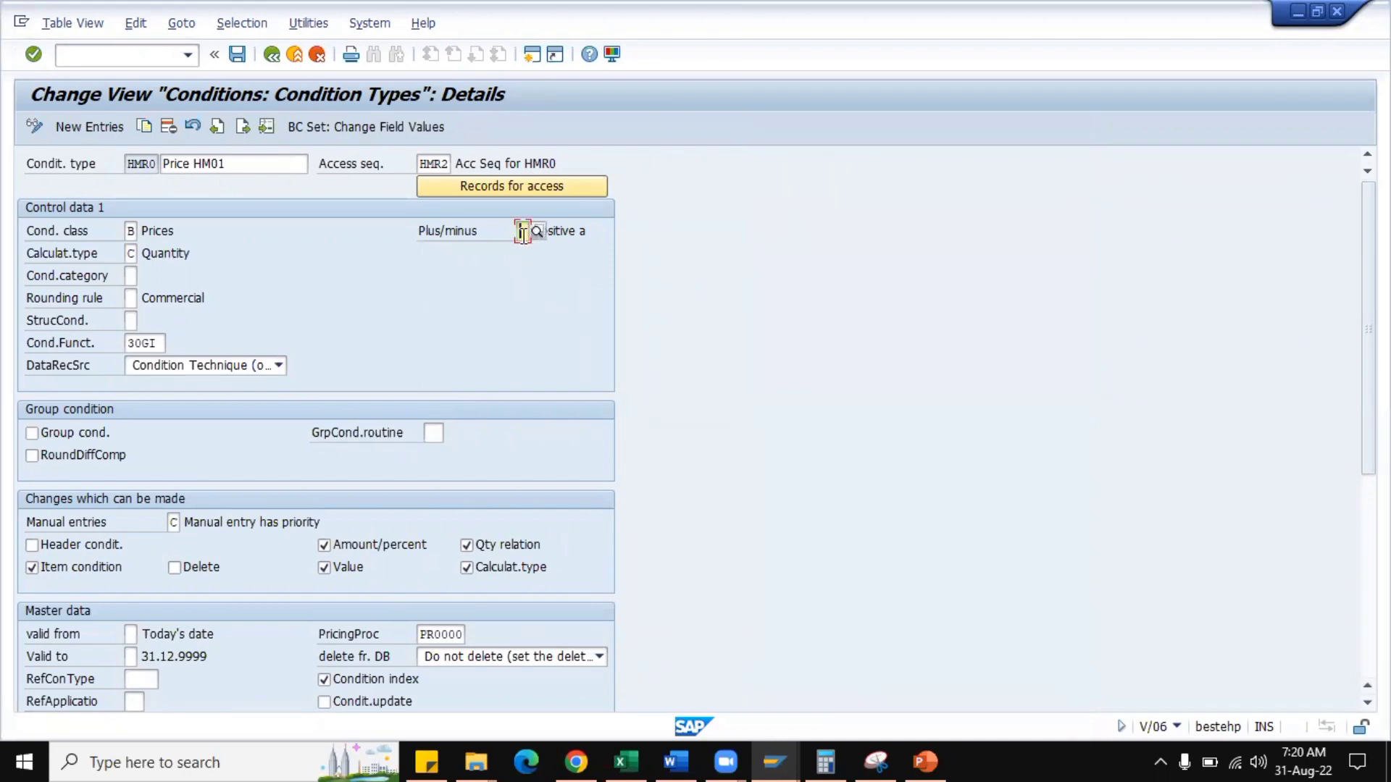
Compare the Plus/minus setting of HA00 with HMR0 among the selected entries and return to the condition types overview.
left_click(245, 128)
left_click(217, 127)
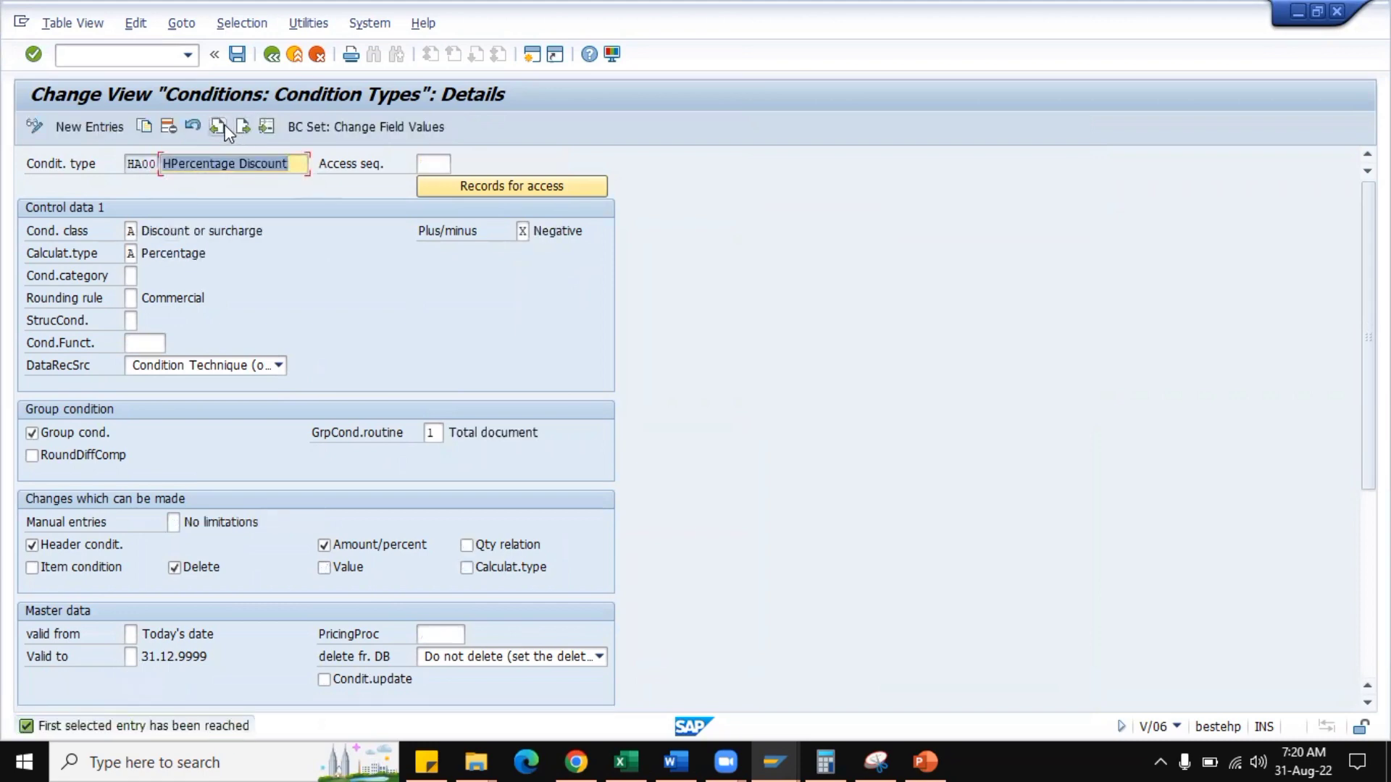
left_click(217, 126)
left_click(240, 126)
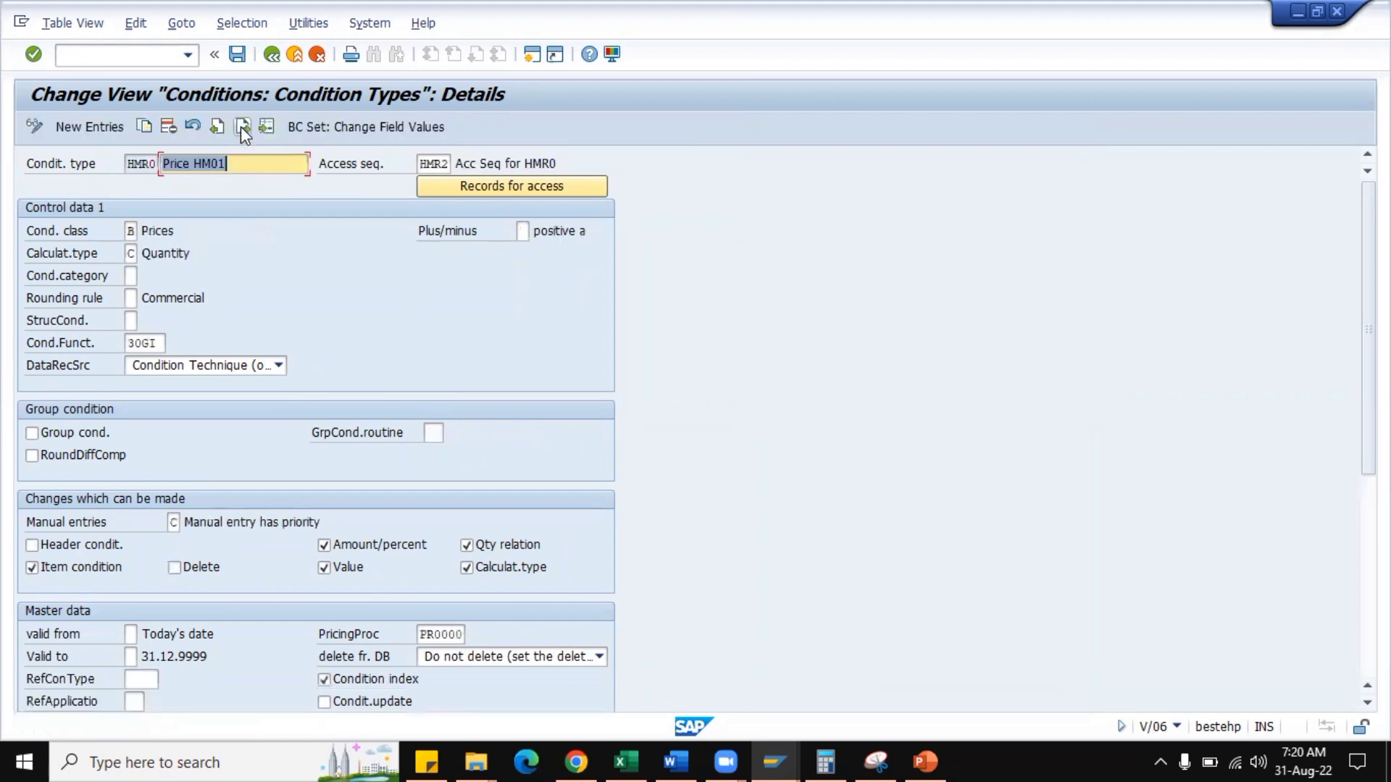
left_click(242, 126)
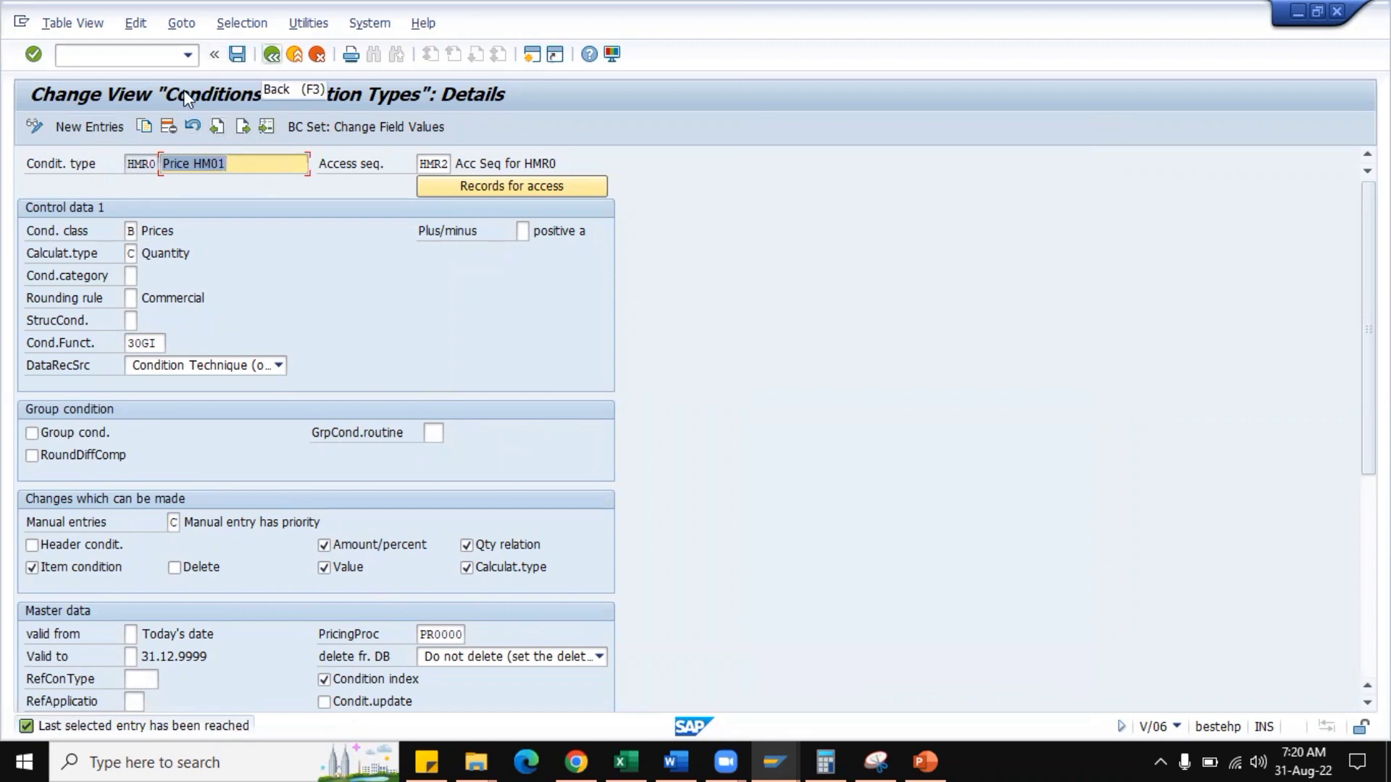
left_click(271, 54)
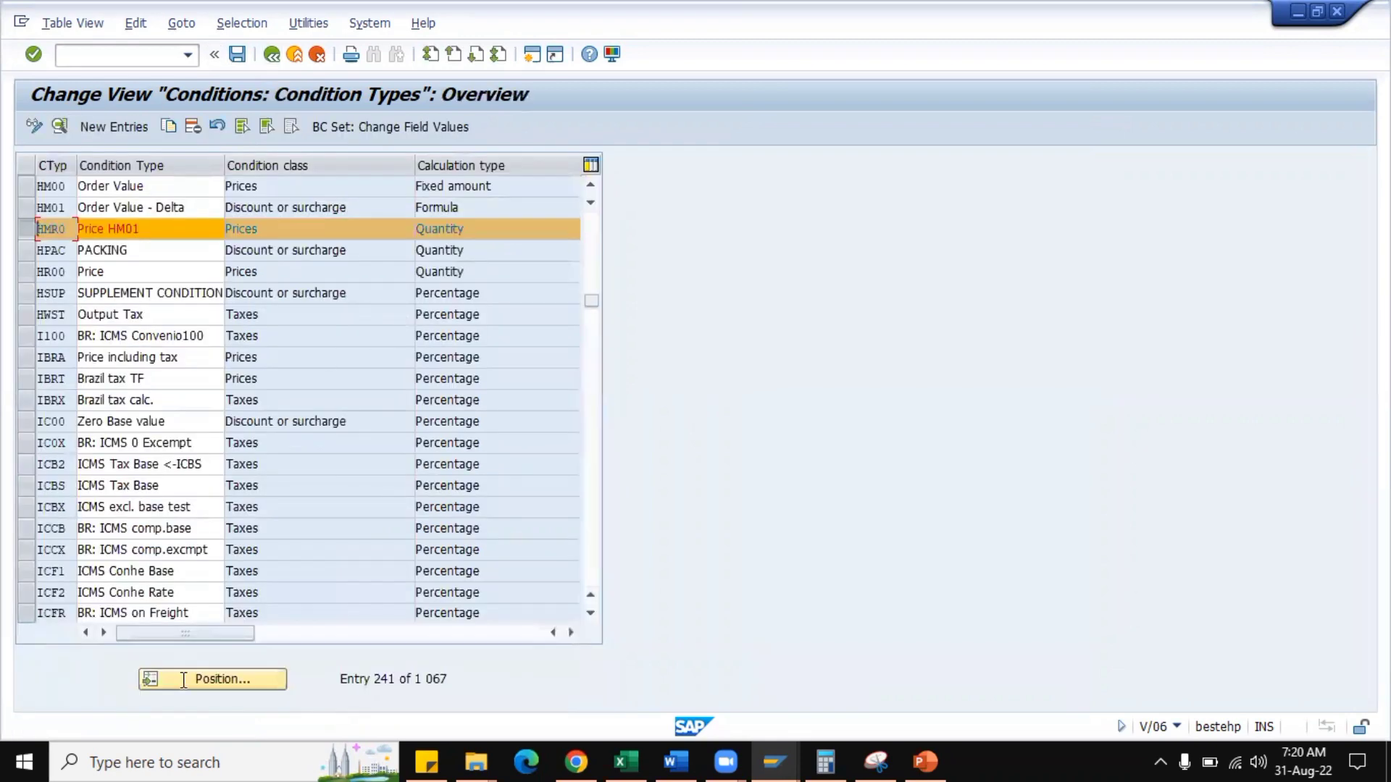
Look for discount condition types K020 and K004 in the overview and check the start of the list.
left_click(233, 681)
type("k020")
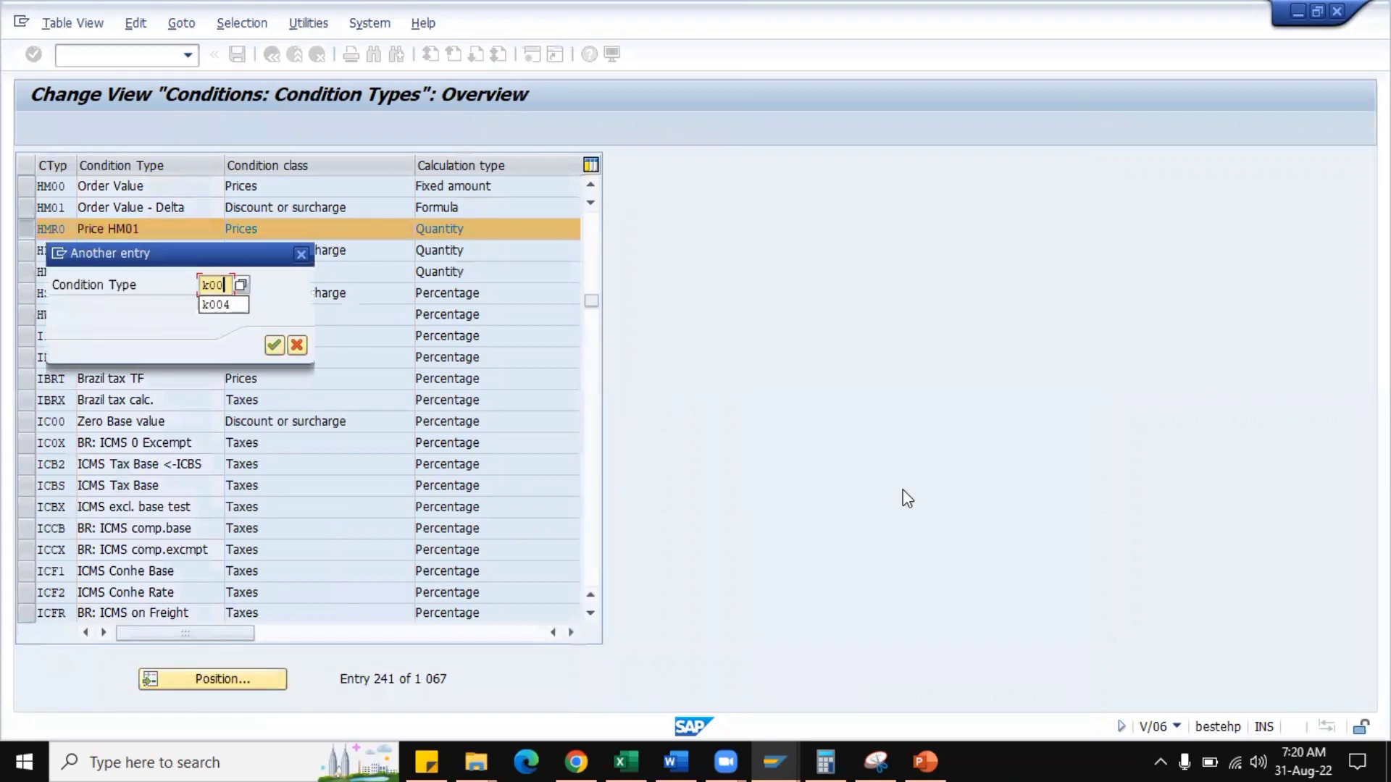
key("Return")
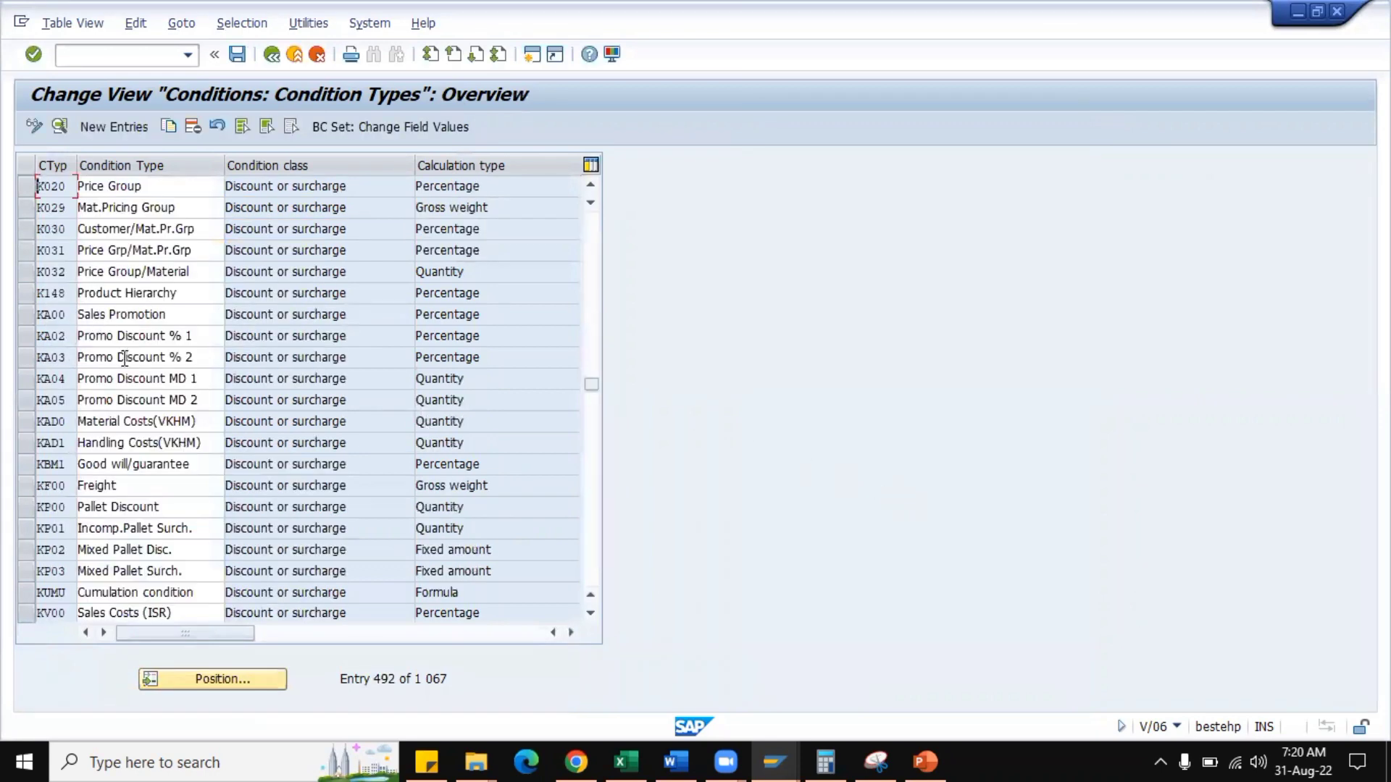
left_click(223, 678)
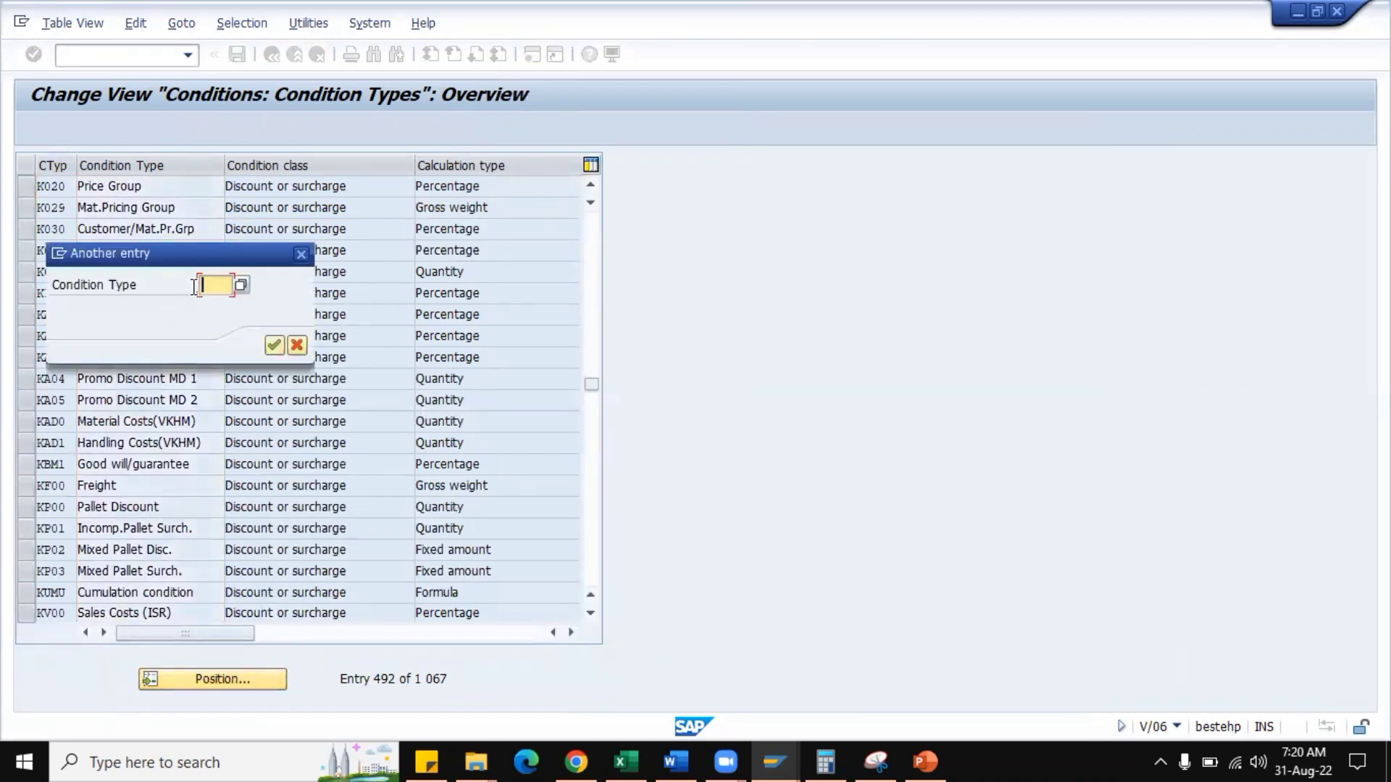
type("k004")
key("Return")
scroll(154, 235, "up", 1)
scroll(156, 239, "up", 1)
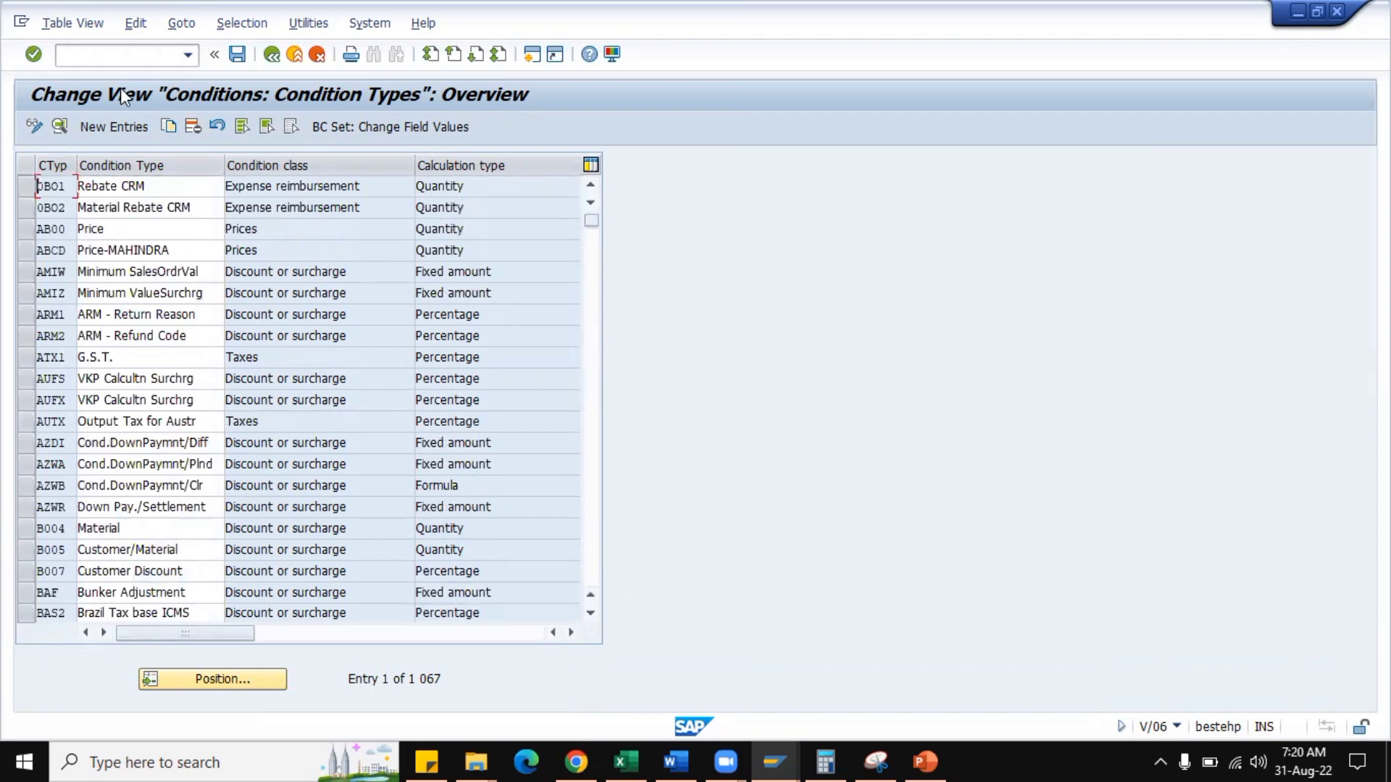
Restart the condition types maintenance with transaction code /nv/06 without saving the deletions.
left_click(113, 55)
type("/nv/06")
key("Return")
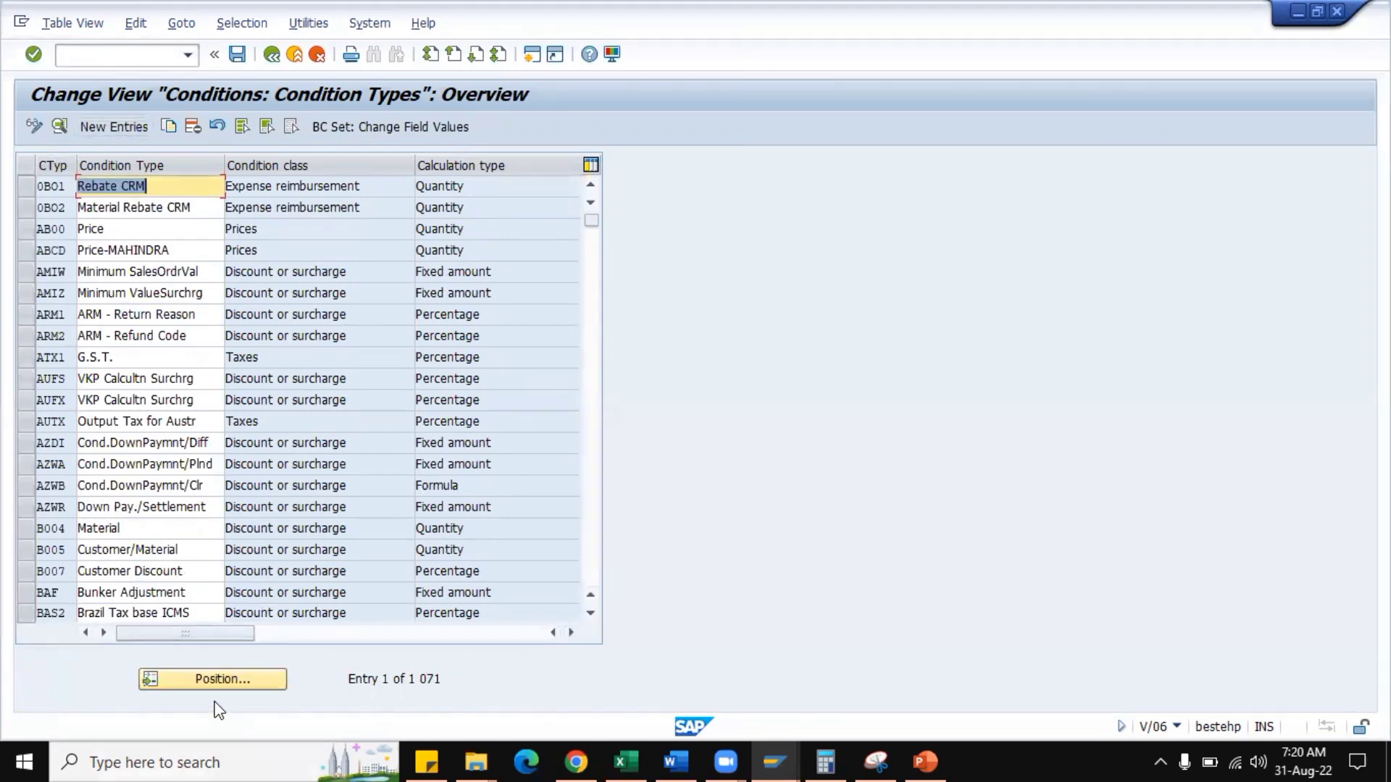
Position the overview at K004 and select the Material discount entry.
left_click(219, 678)
type("k004")
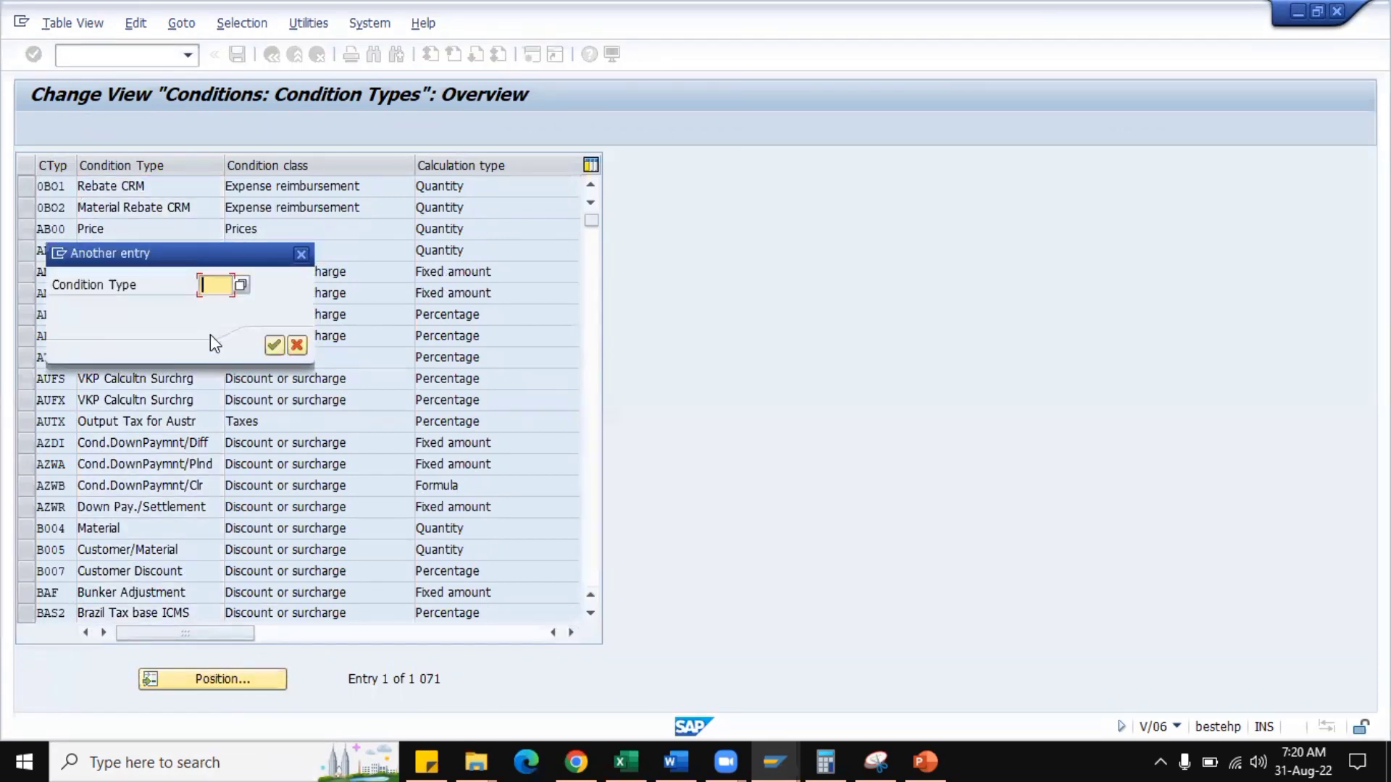
key("Return")
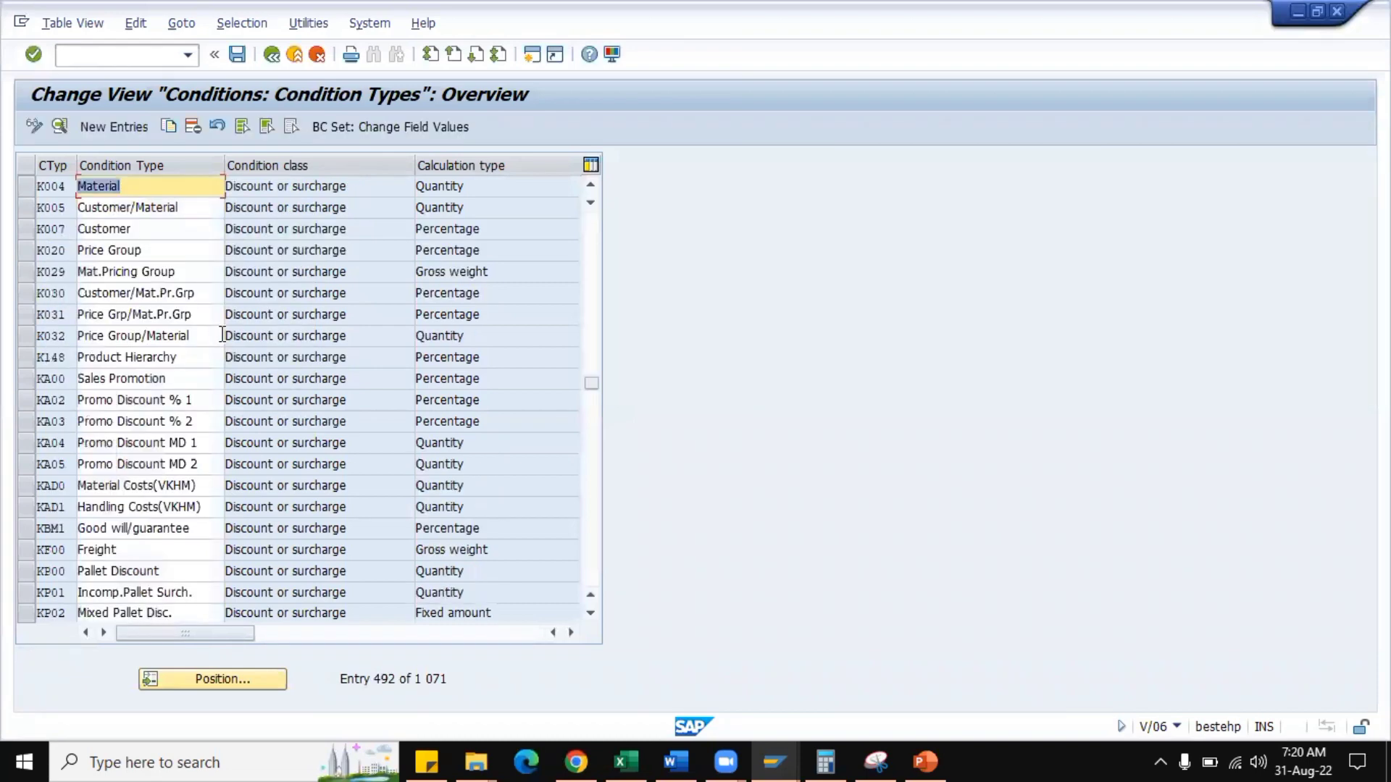
left_click(157, 185)
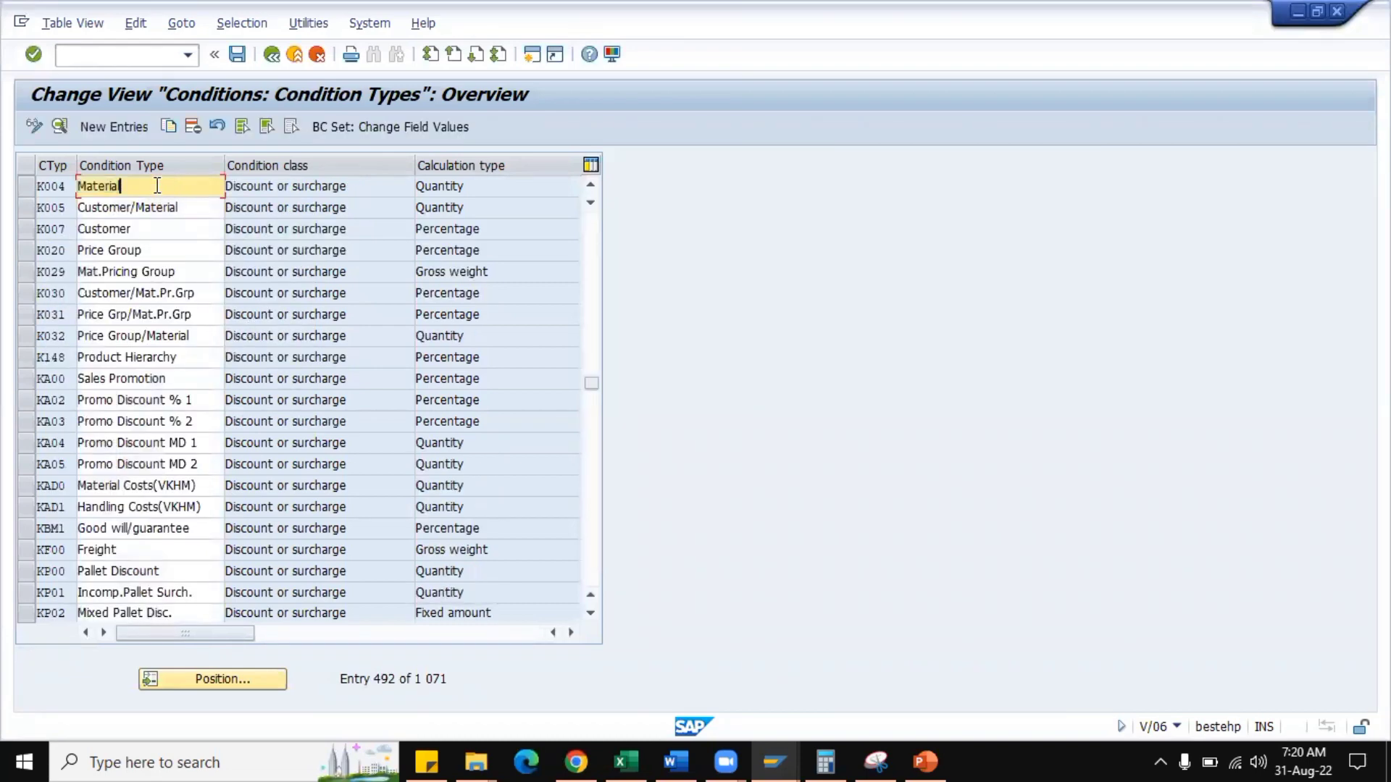
left_click(26, 187)
Position the overview at HMR0, include Price HM01 in the selection and open the details of the selected condition types.
left_click(191, 680)
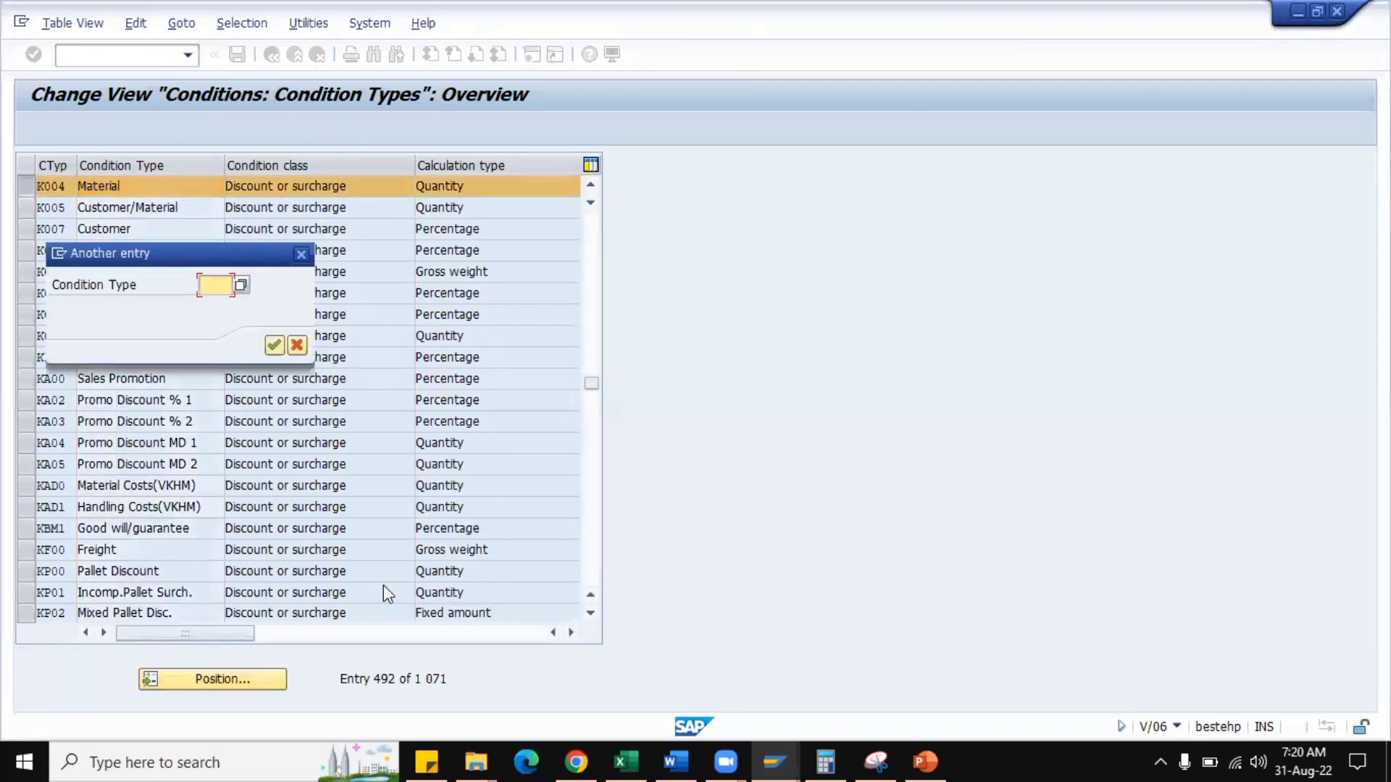
type("hmr0")
key("Return")
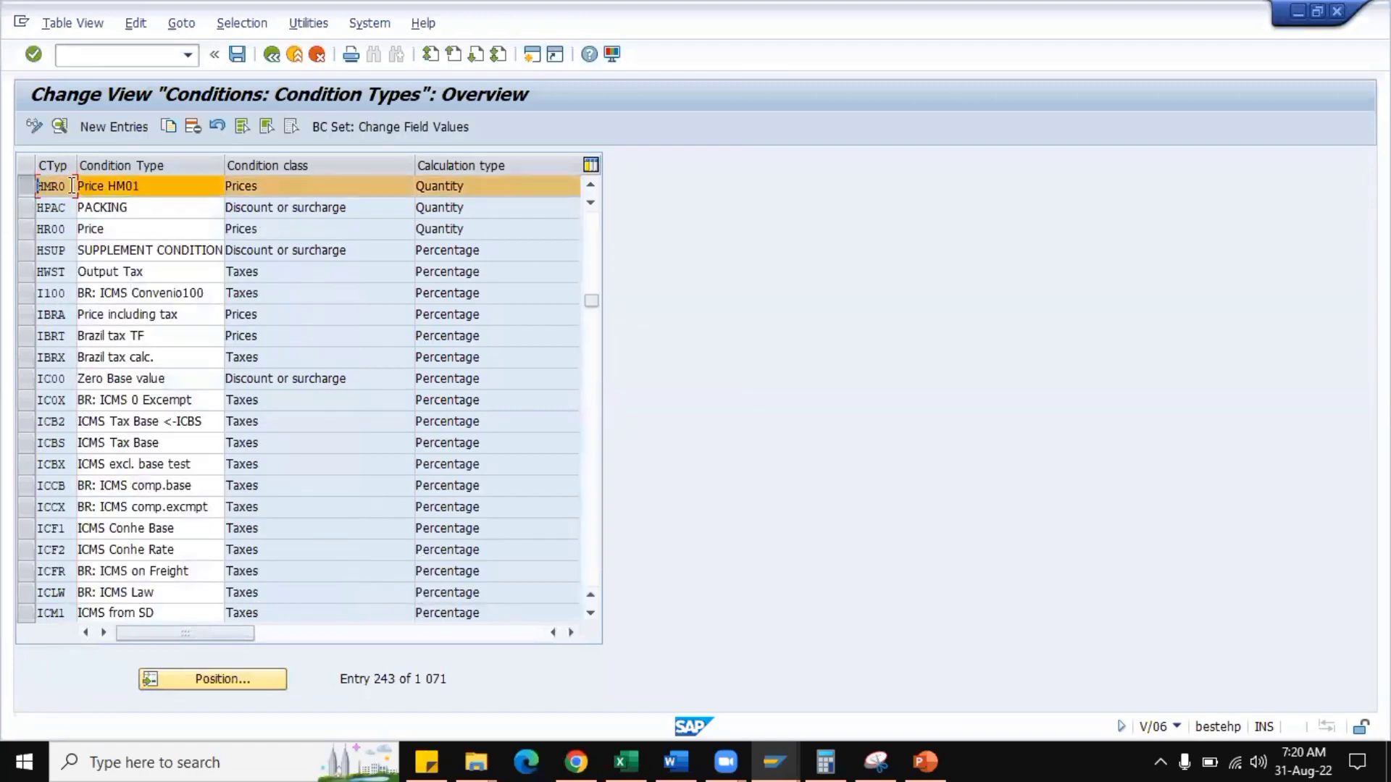
double_click(134, 185)
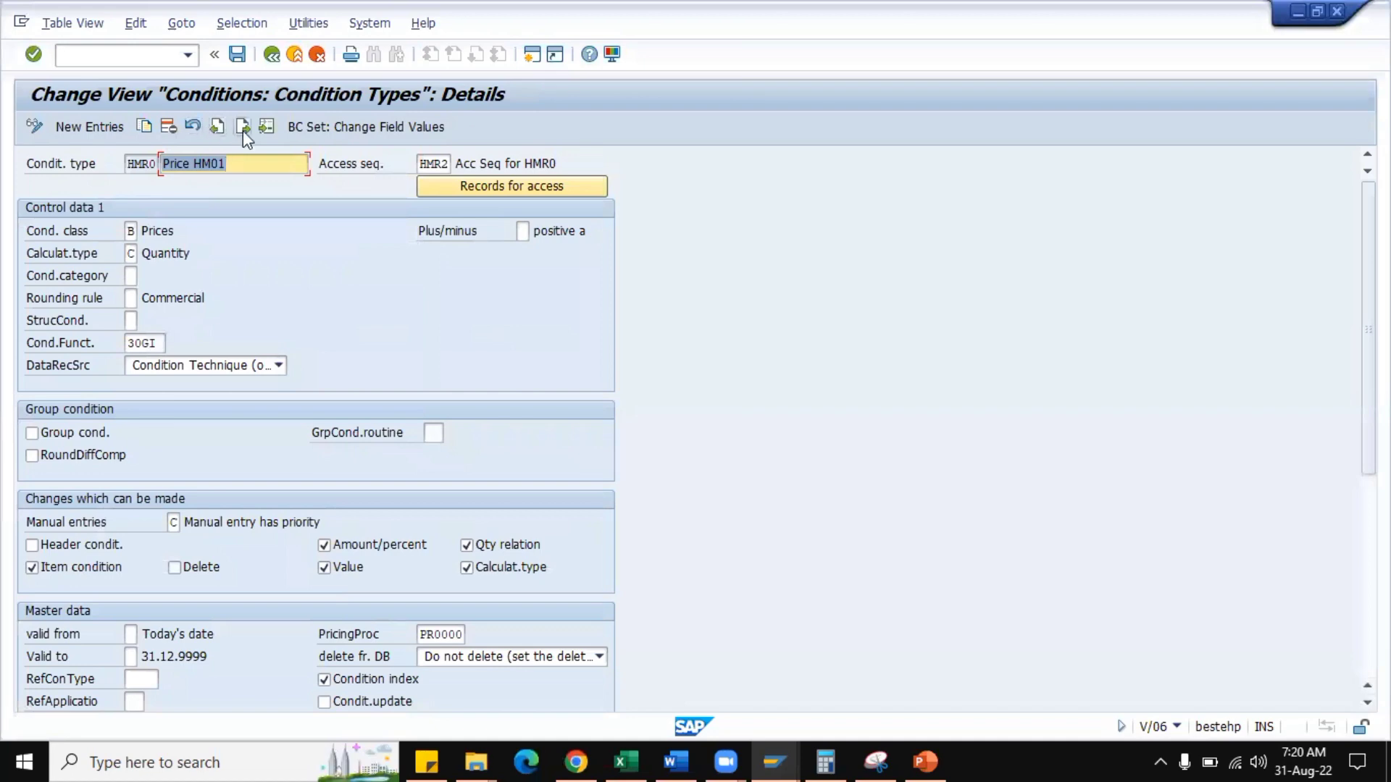
Display the details of K004 and examine its Plus/minus sign, group condition, permitted changes, master data, scales and Control data 2.
left_click(242, 130)
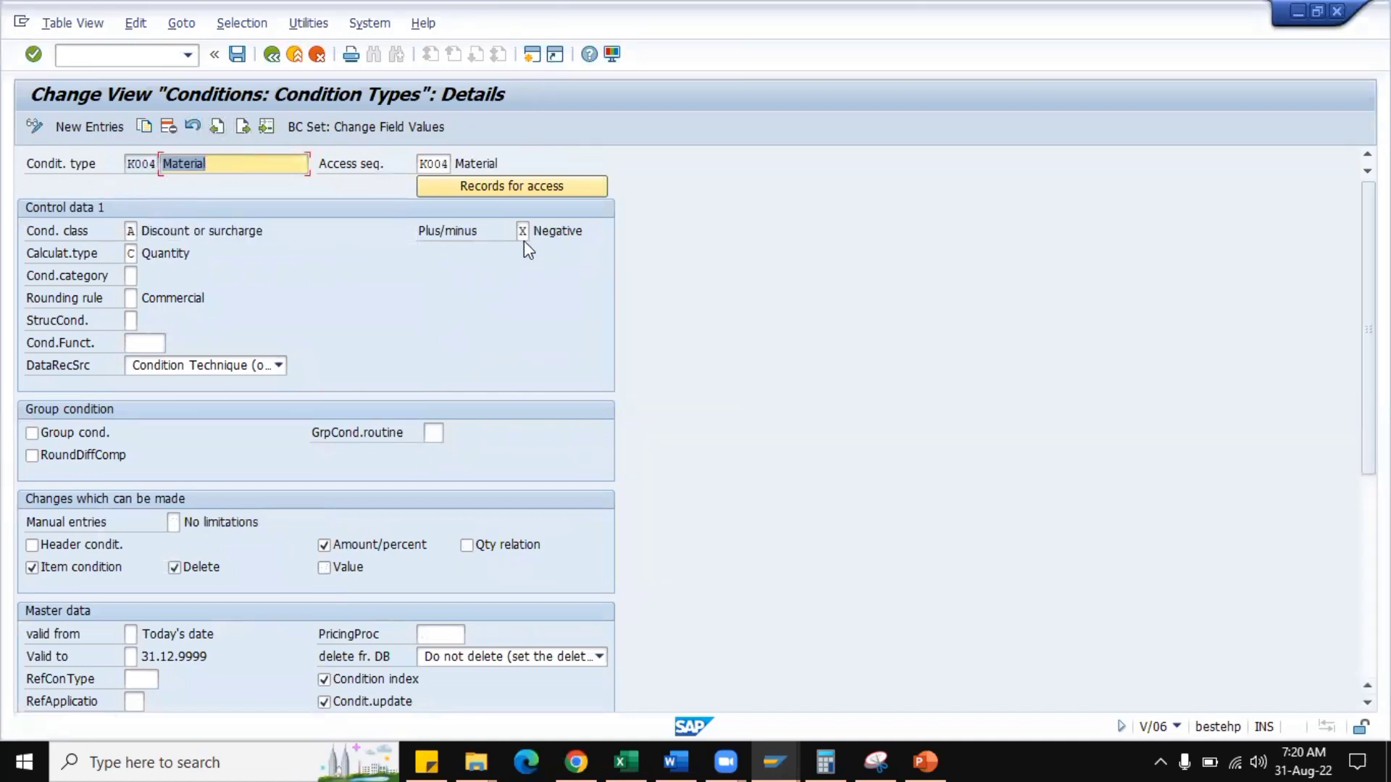
left_click(523, 234)
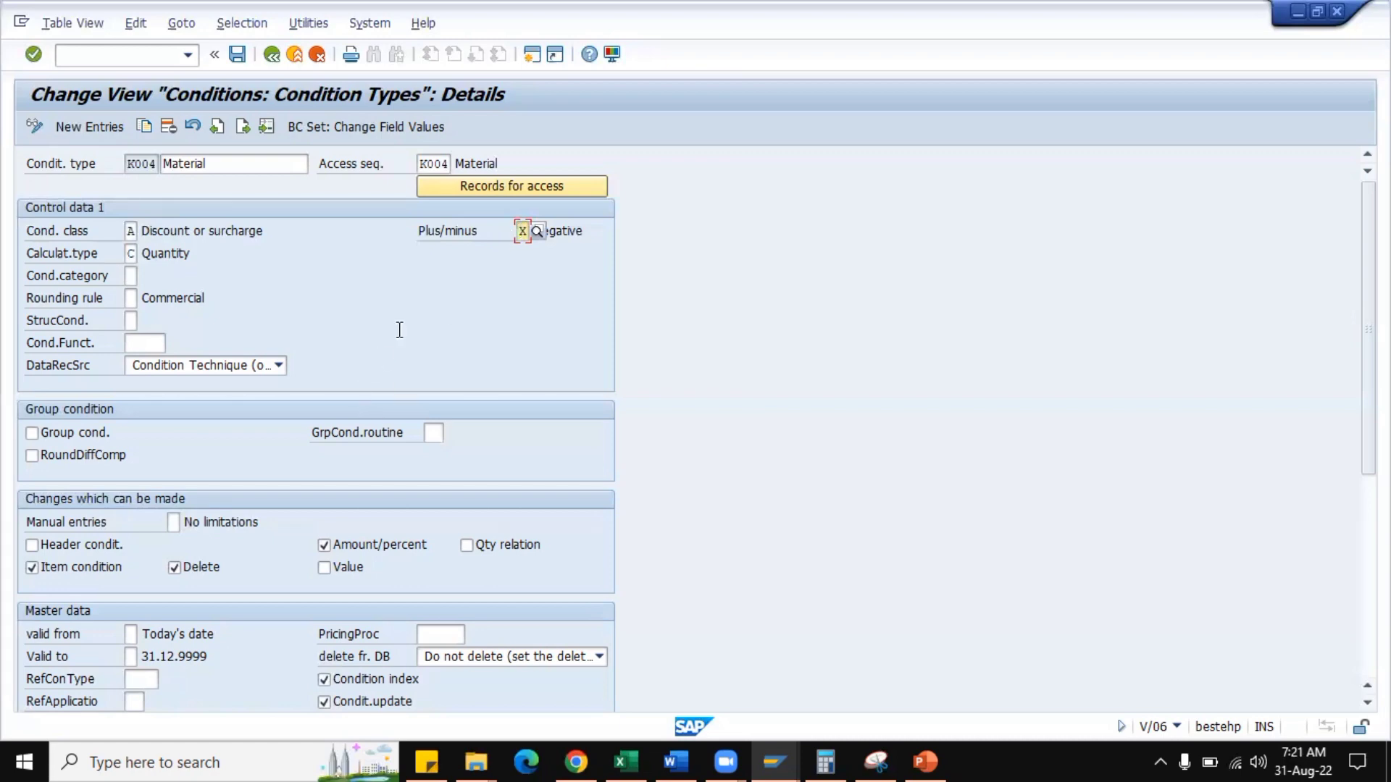
scroll(399, 329, "down", 1)
scroll(307, 333, "up", 1)
scroll(284, 342, "down", 1)
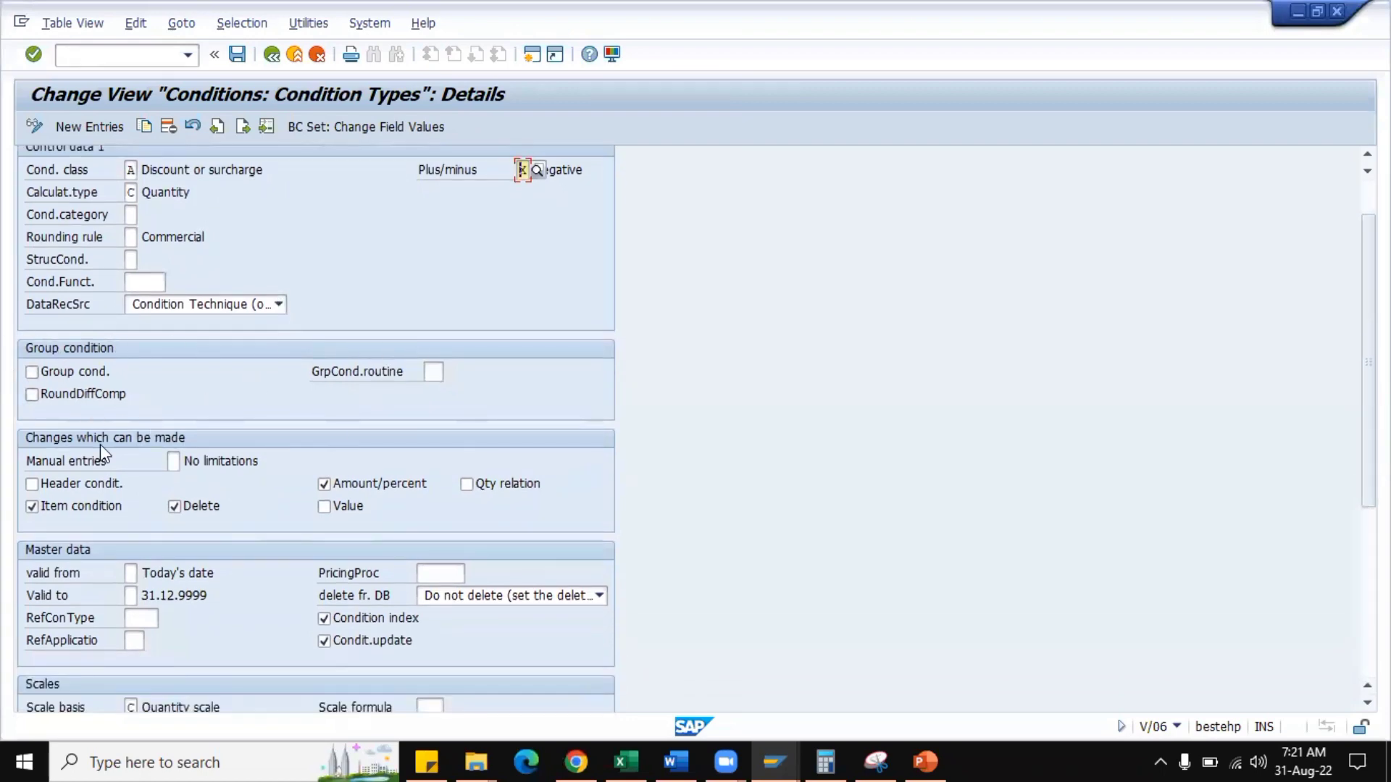
scroll(100, 445, "down", 1)
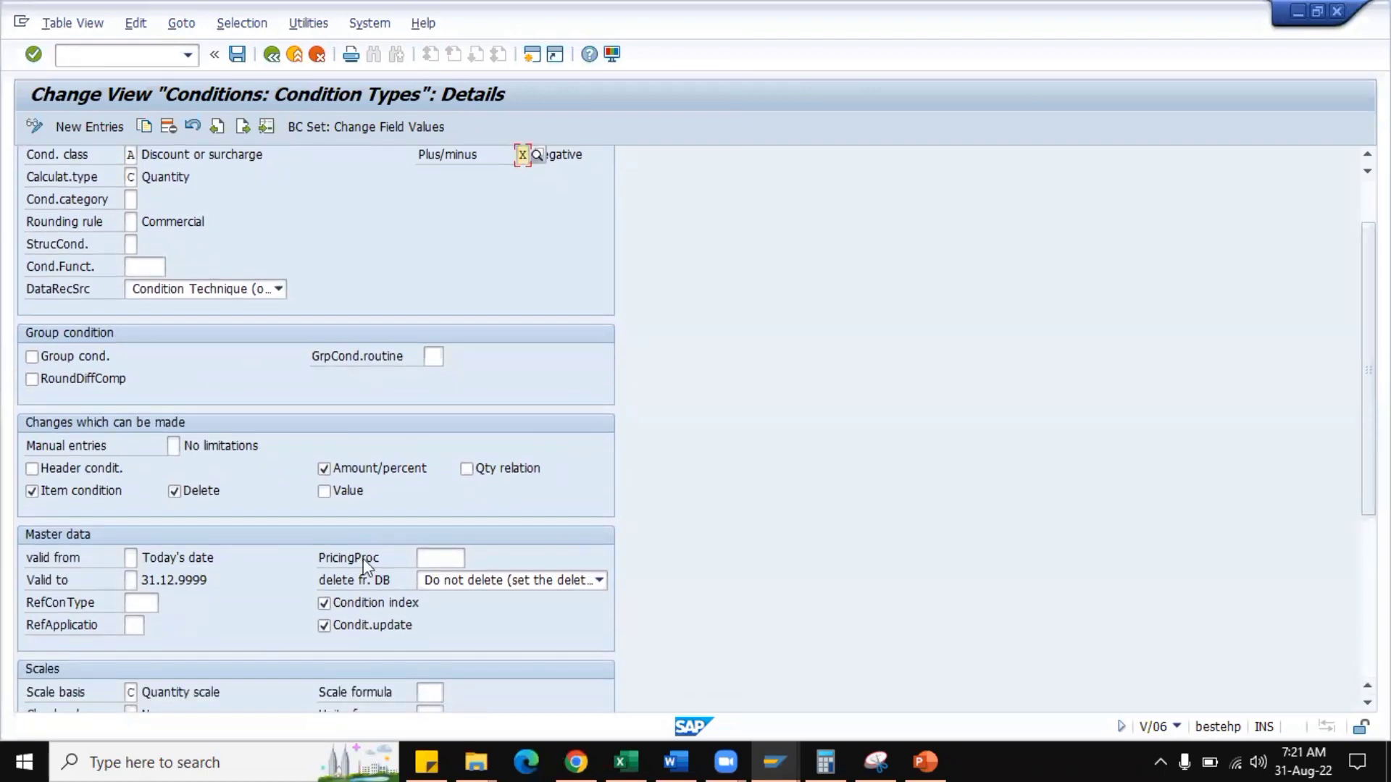
scroll(153, 432, "down", 3)
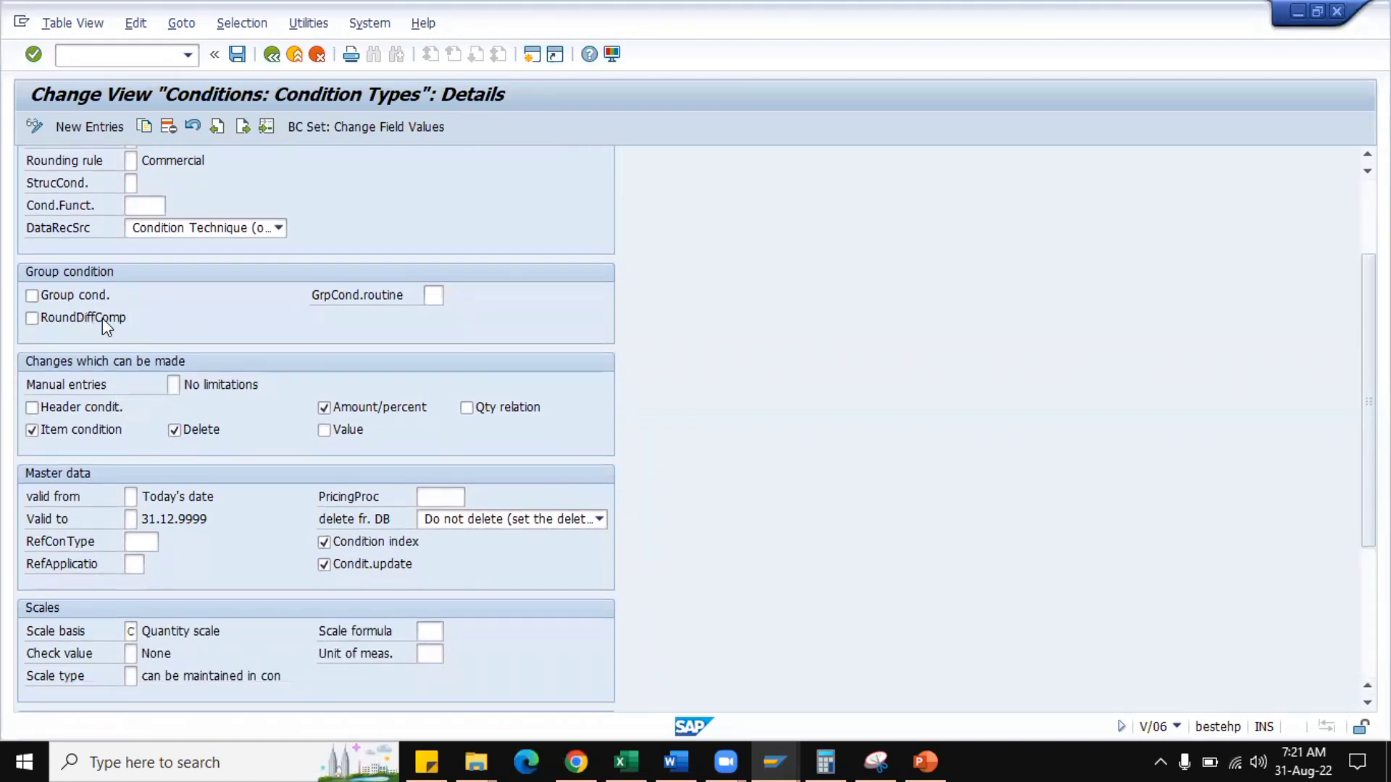
scroll(251, 360, "down", 6)
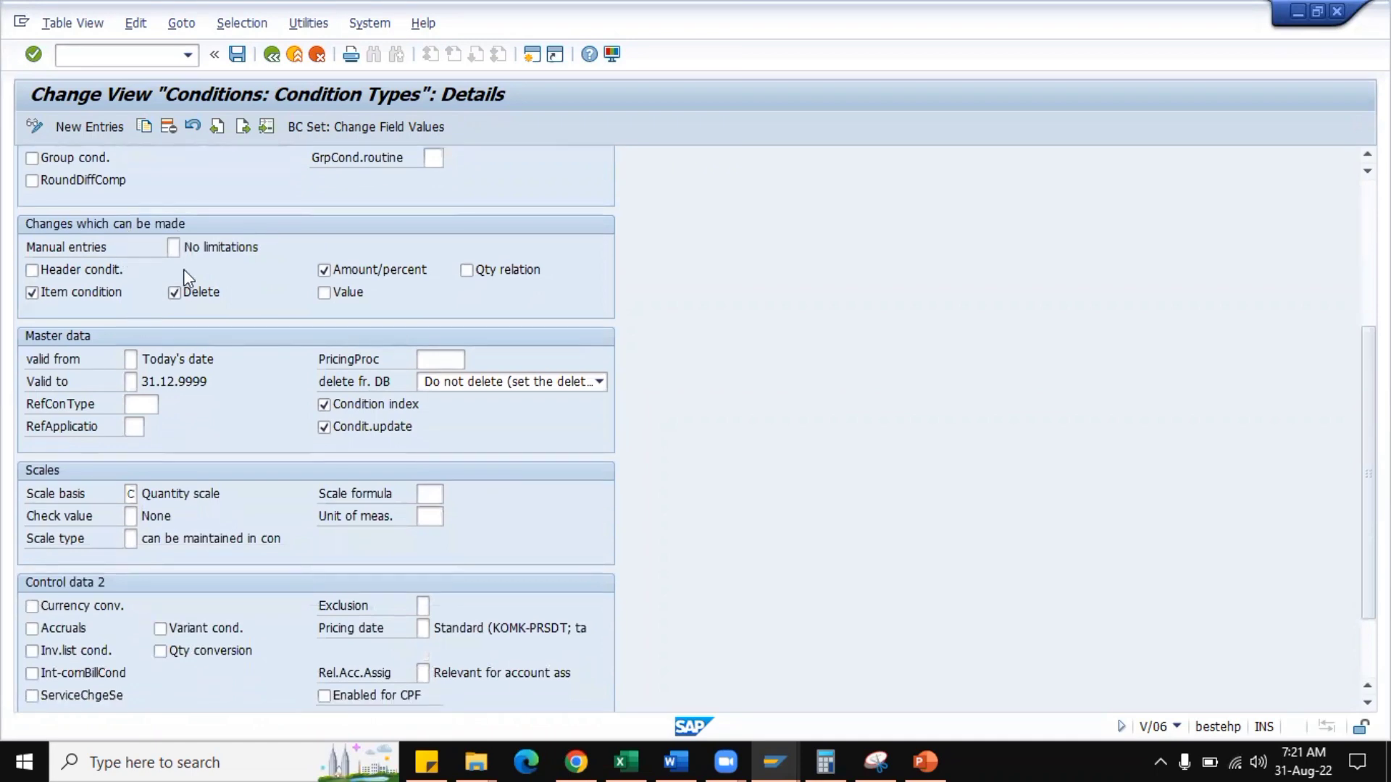
scroll(308, 289, "up", 3)
scroll(307, 289, "up", 8)
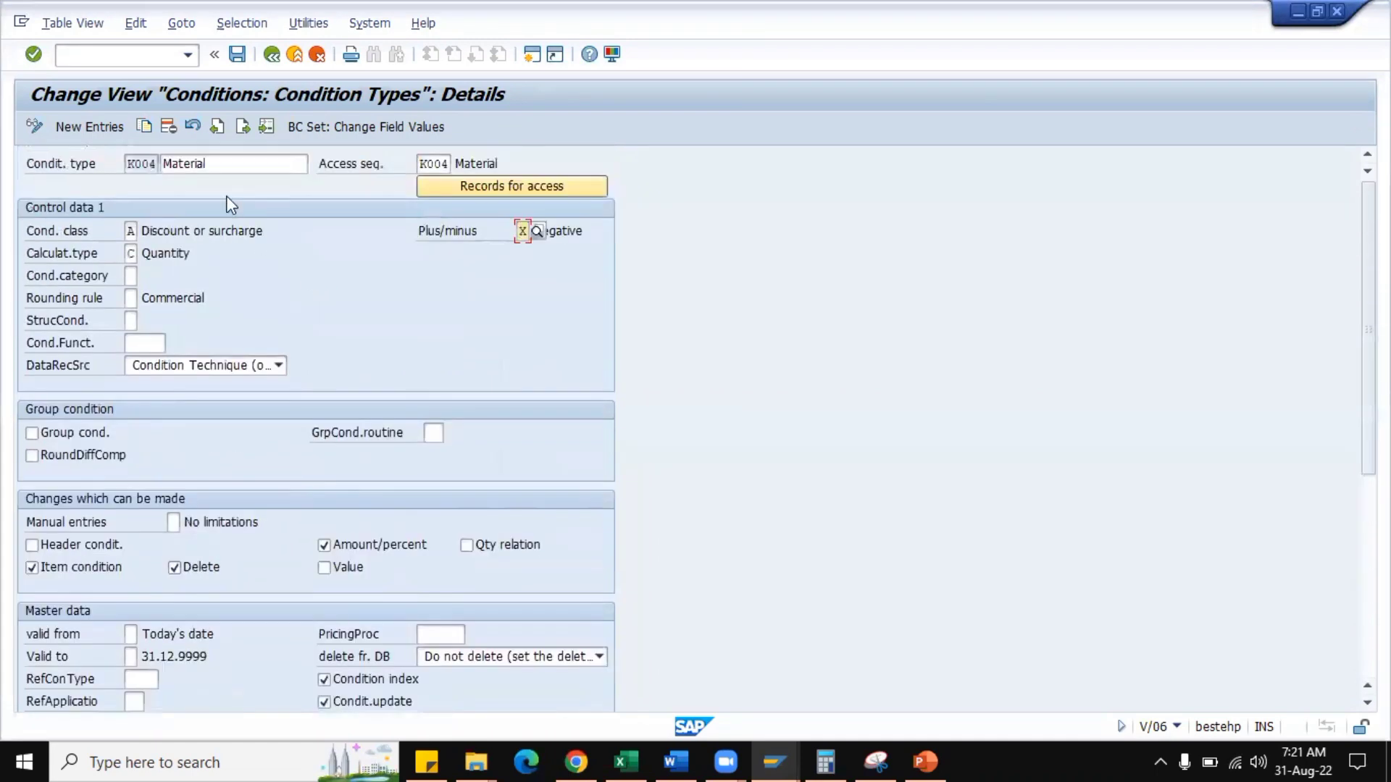
Display the details of HMR0 and examine the possible Manual entries values: Free, Automatic entry, Manual entry has priority and Not possible to process manually.
left_click(217, 127)
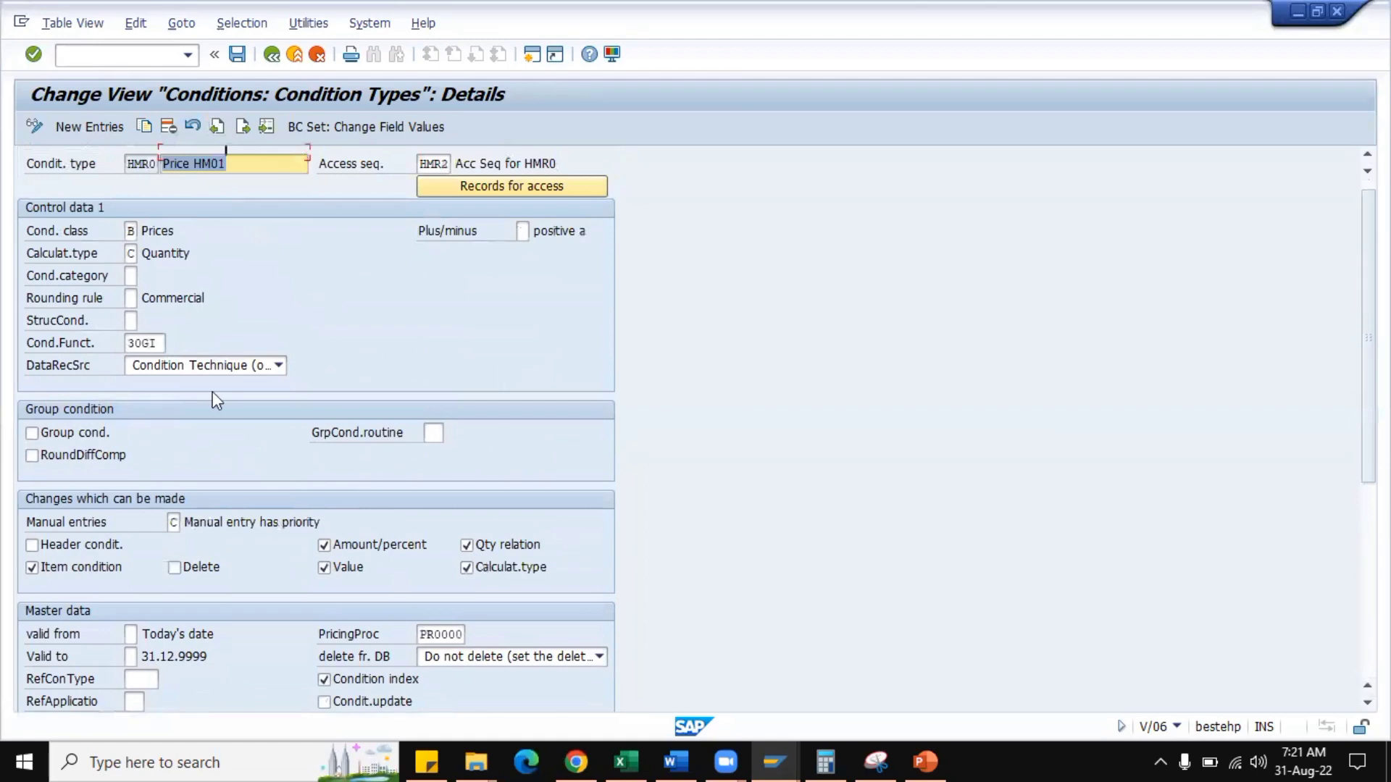
scroll(218, 388, "down", 8)
scroll(239, 386, "down", 3)
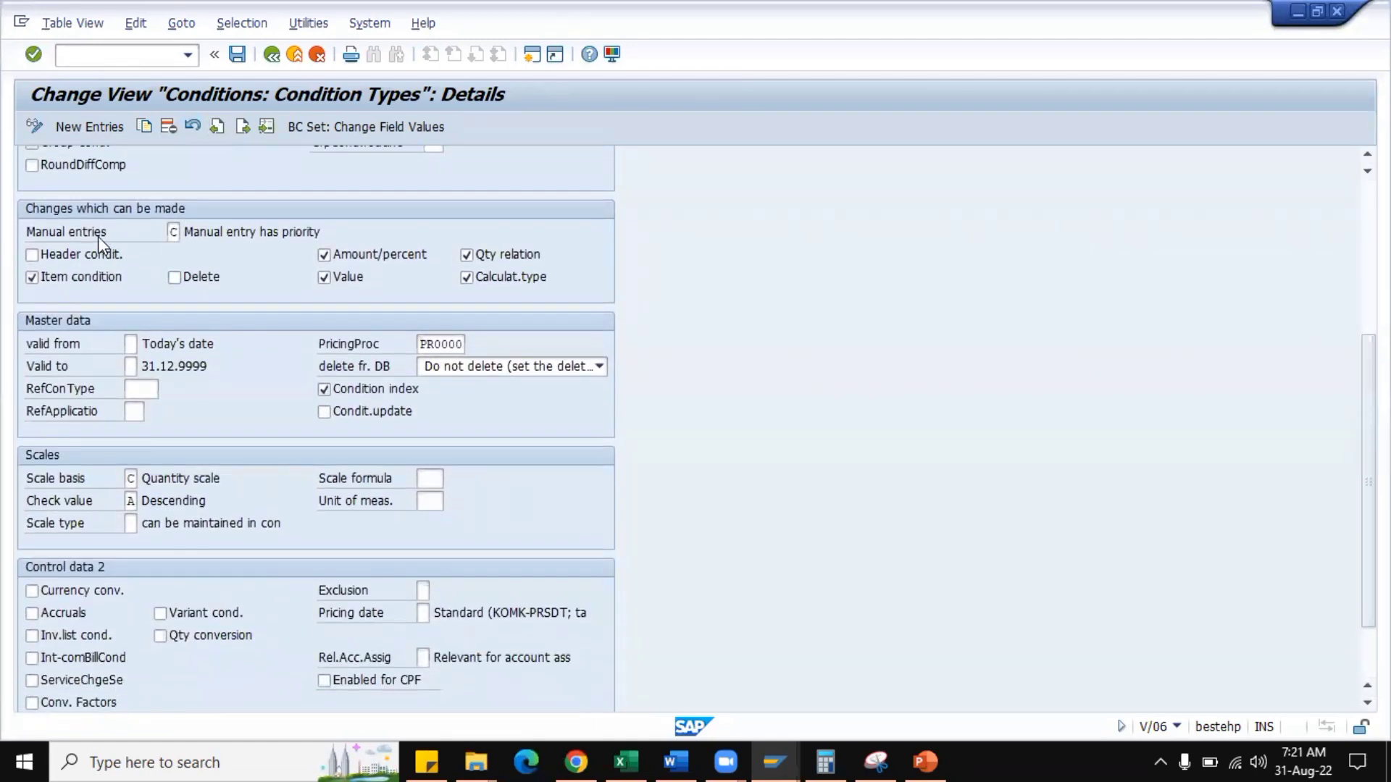
left_click(177, 234)
left_click(187, 232)
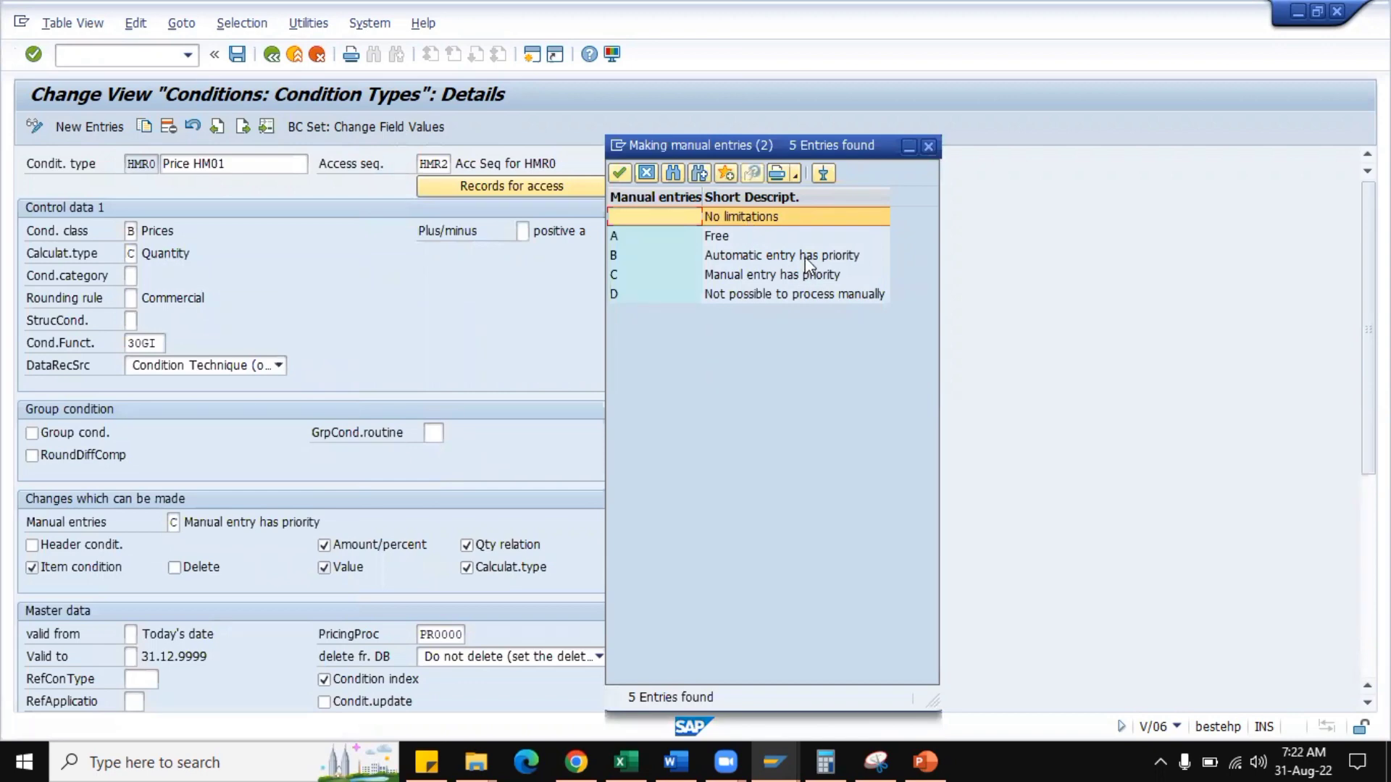
left_click(735, 239)
left_click(752, 257)
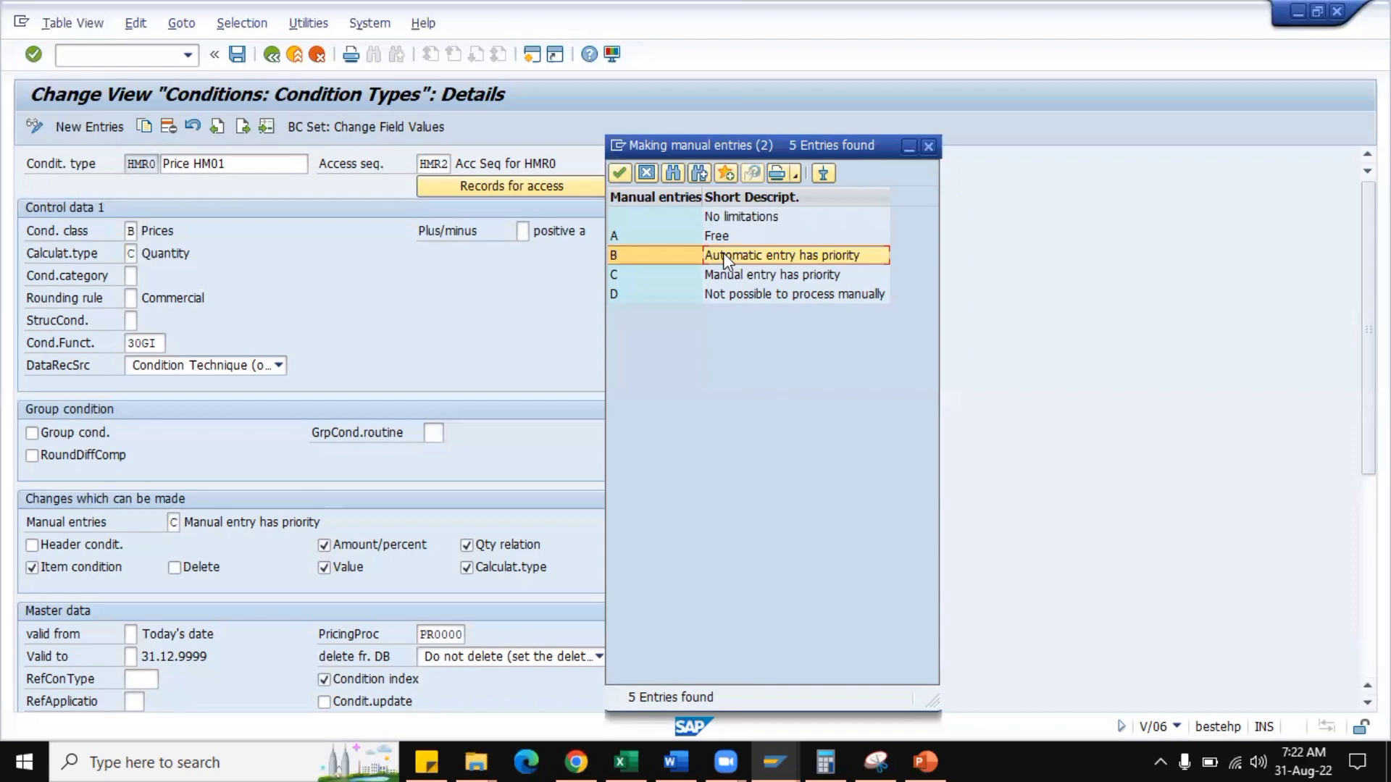
left_click(694, 278)
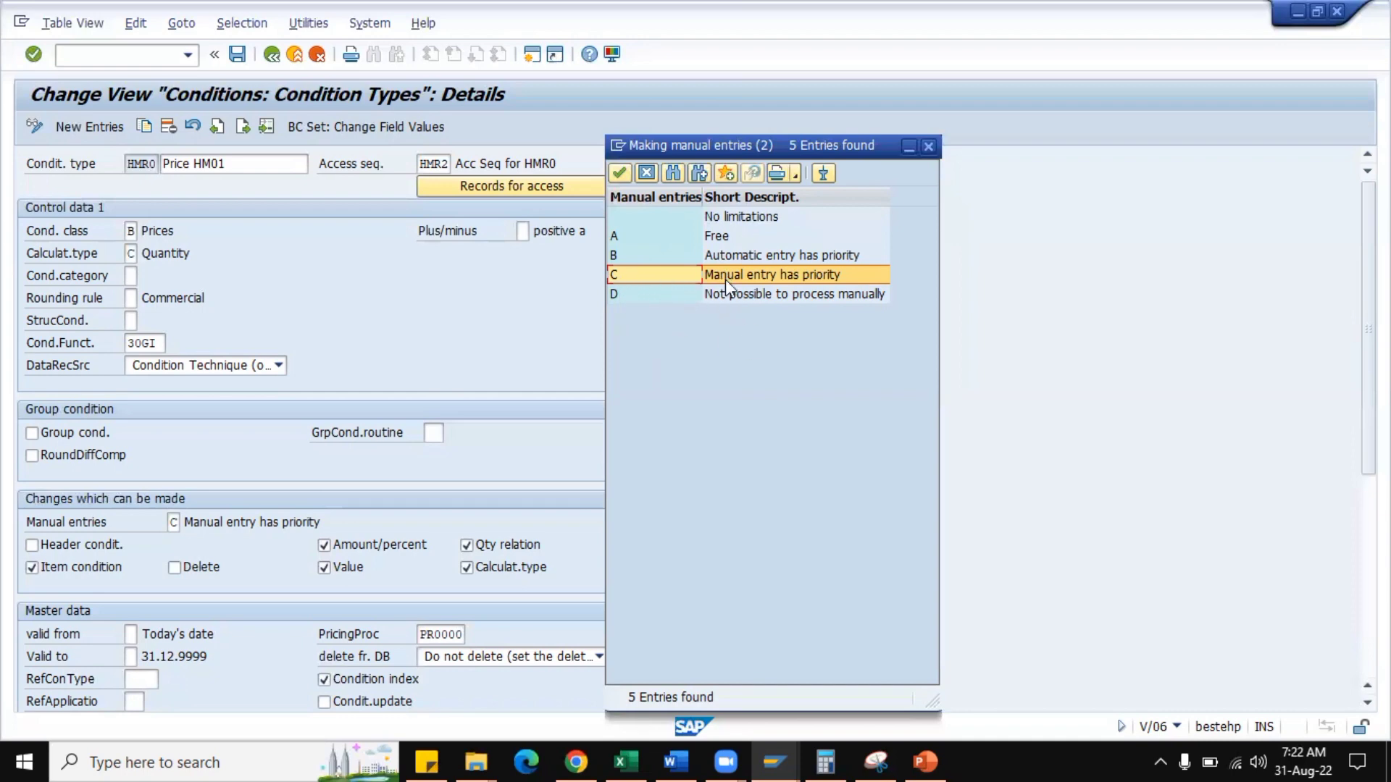
left_click(758, 297)
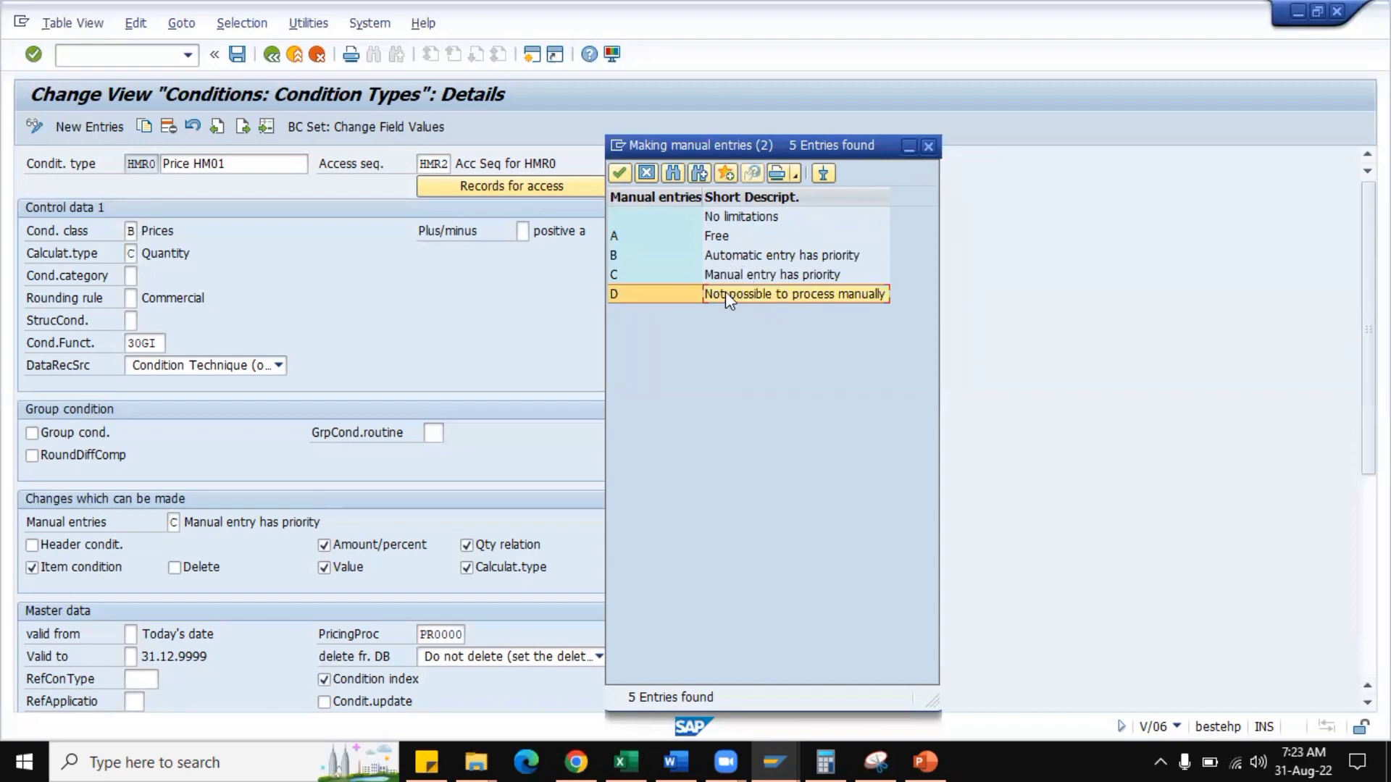
left_click(930, 147)
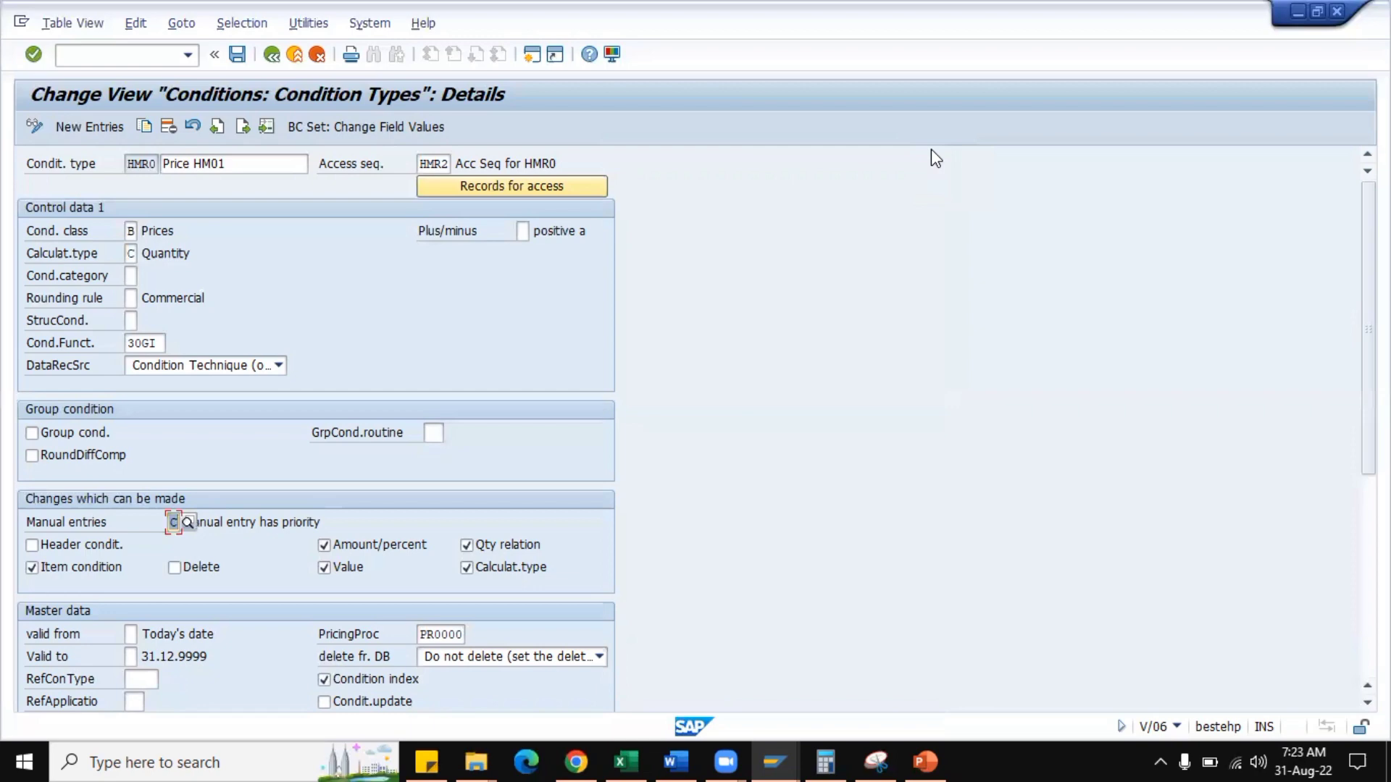
Open the pricing procedures maintenance in a new session with transaction code /ov/08.
left_click(130, 163)
left_click(106, 53)
type("/ov/08")
key("Return")
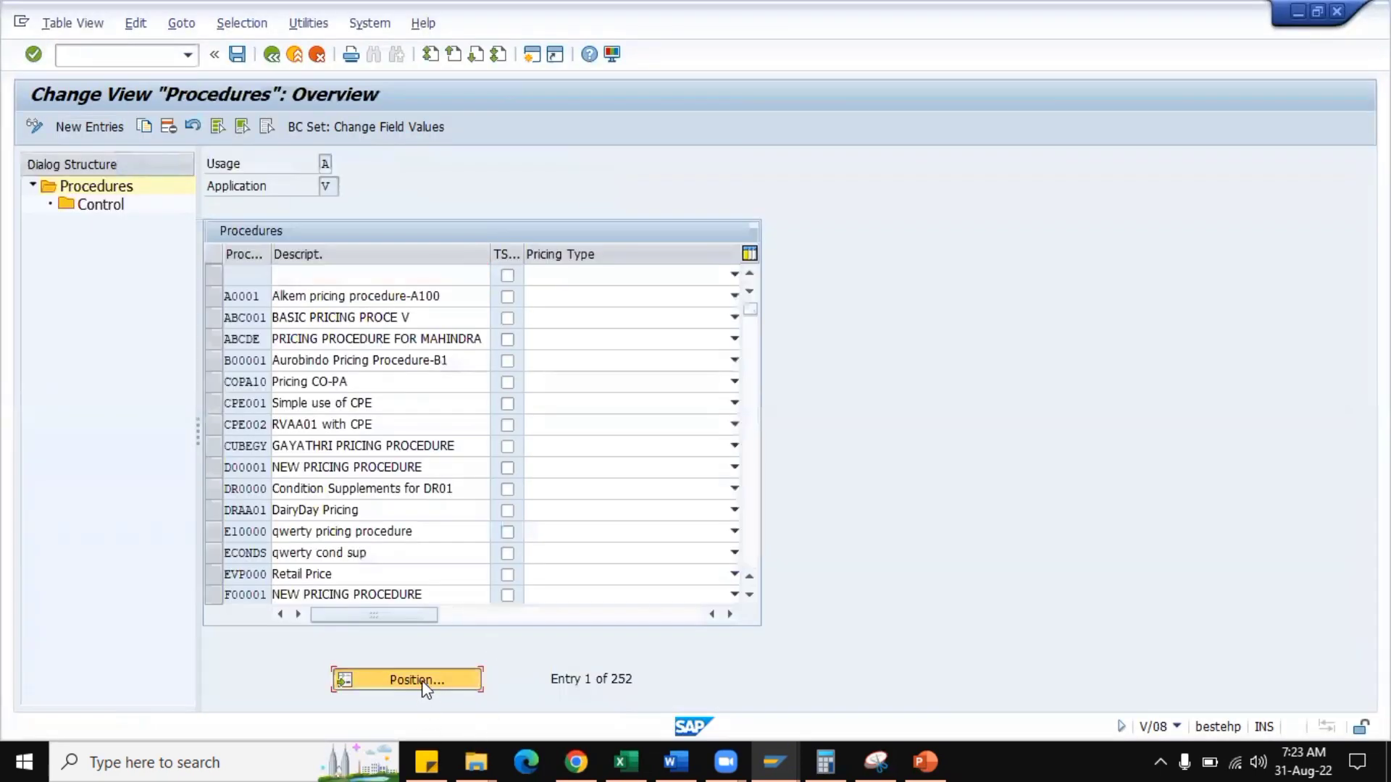
Position the procedures overview at HMRA01.
left_click(423, 680)
type("hmr")
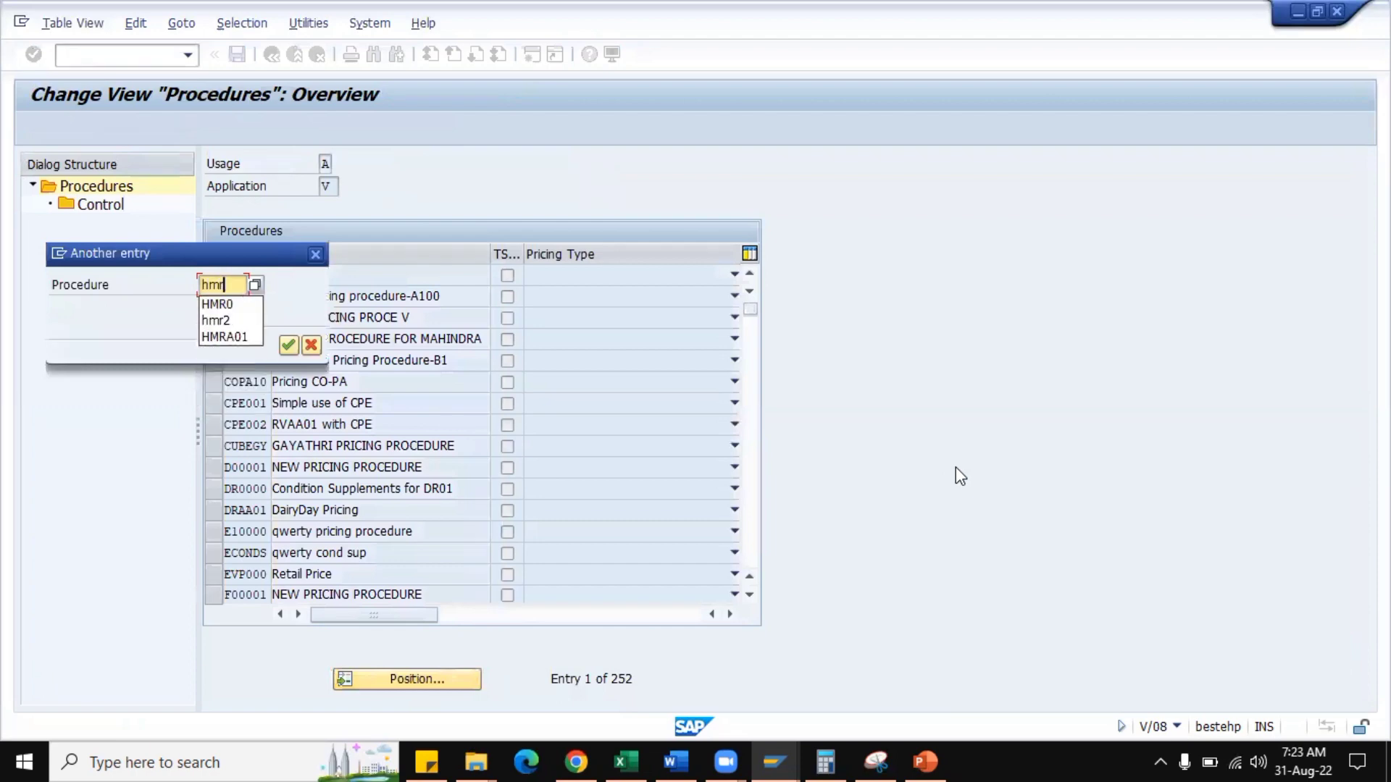
type("a")
key("Down")
key("Return")
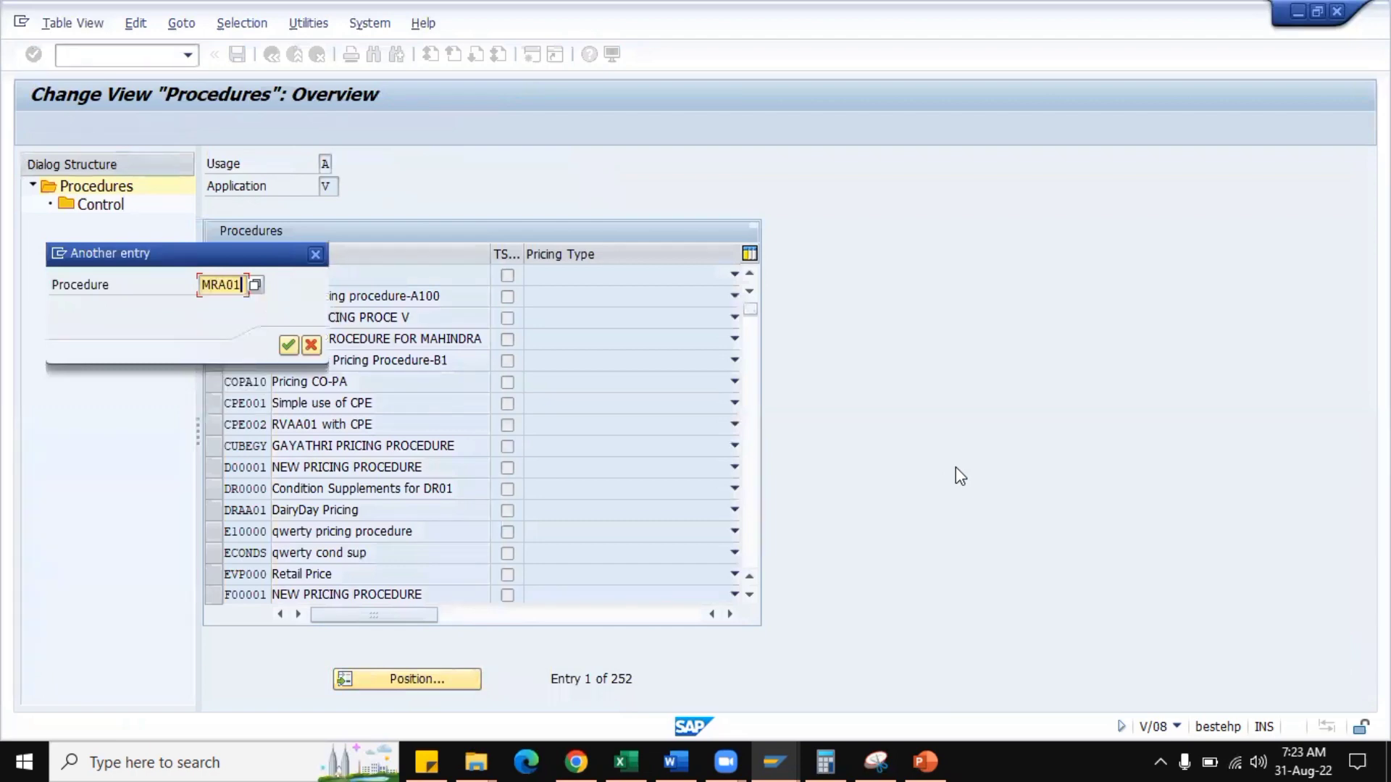
key("Return")
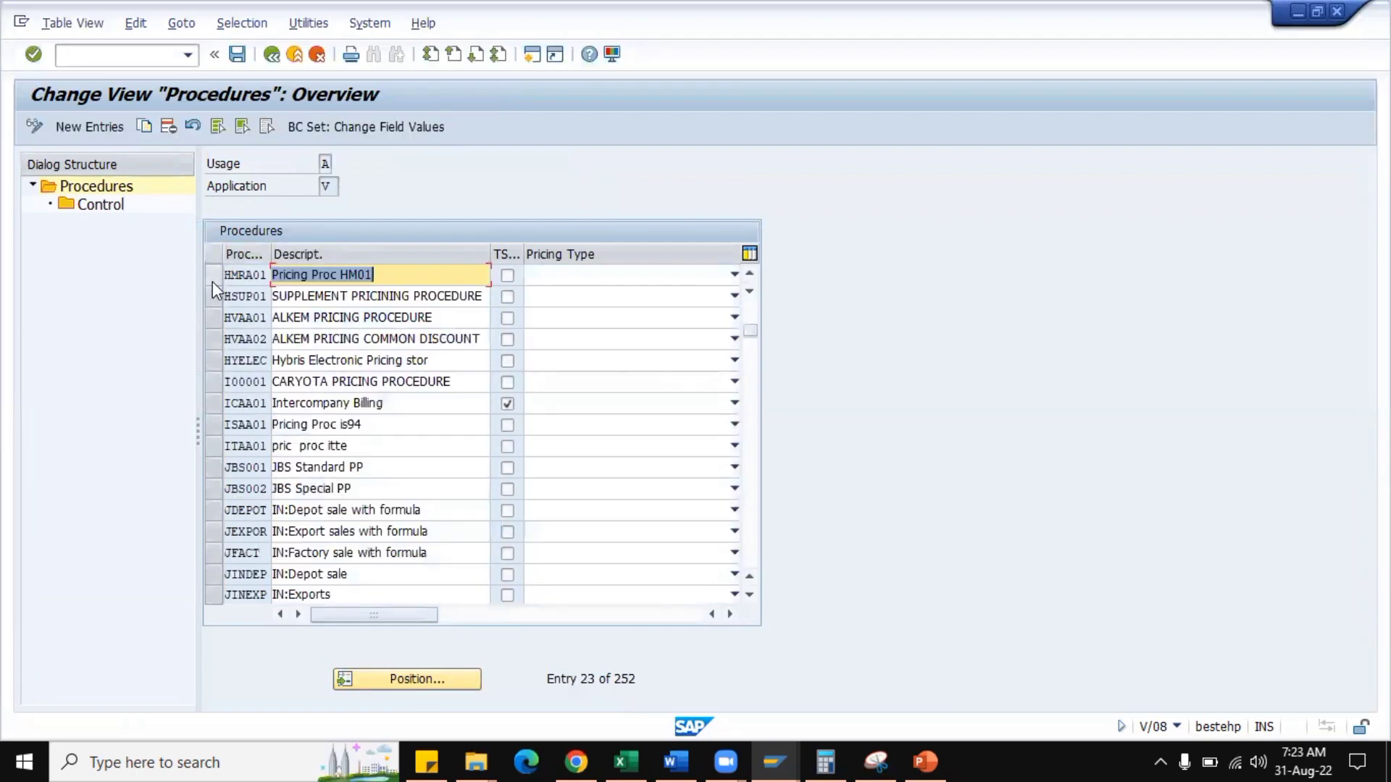
Display the Control steps of procedure HMRA01 and briefly mark and unmark Price HM01 as required.
left_click(212, 279)
left_click(100, 208)
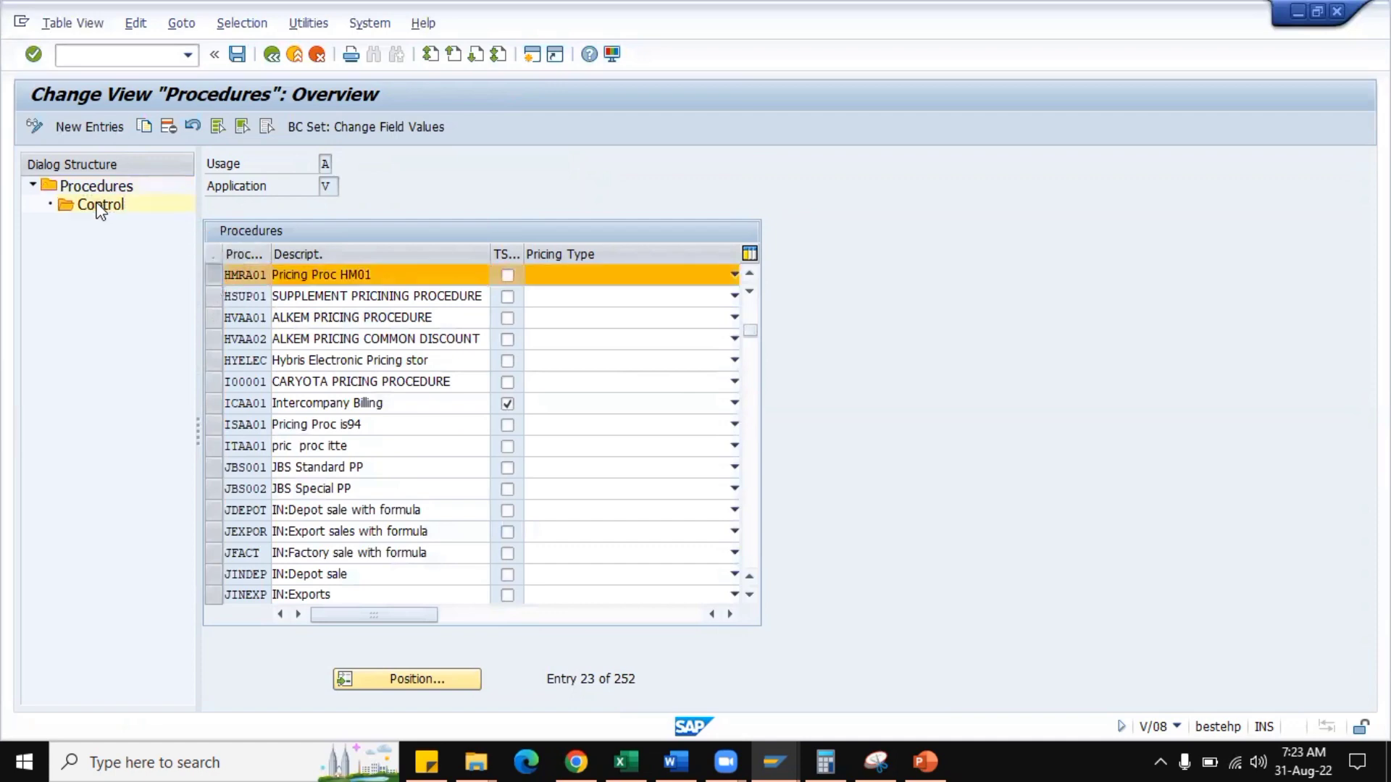
double_click(100, 209)
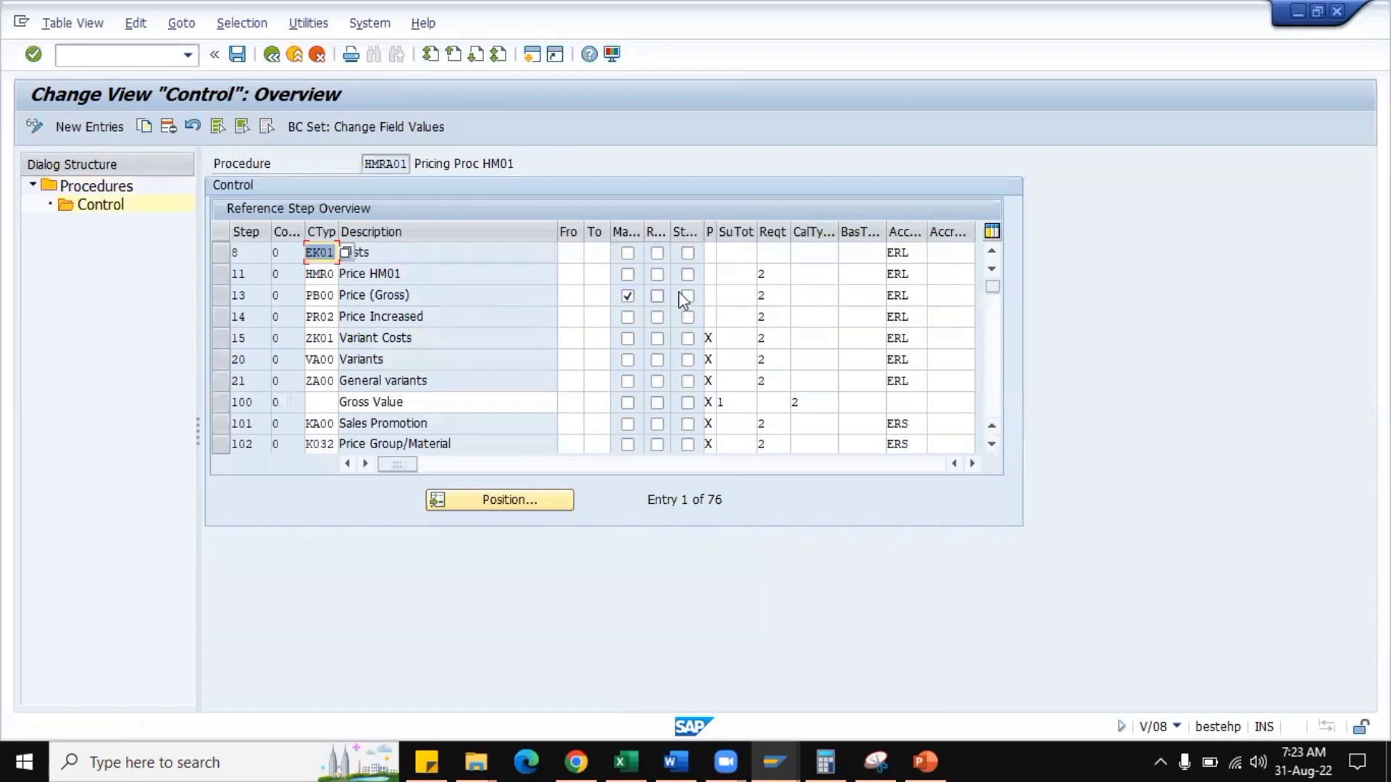
left_click(657, 274)
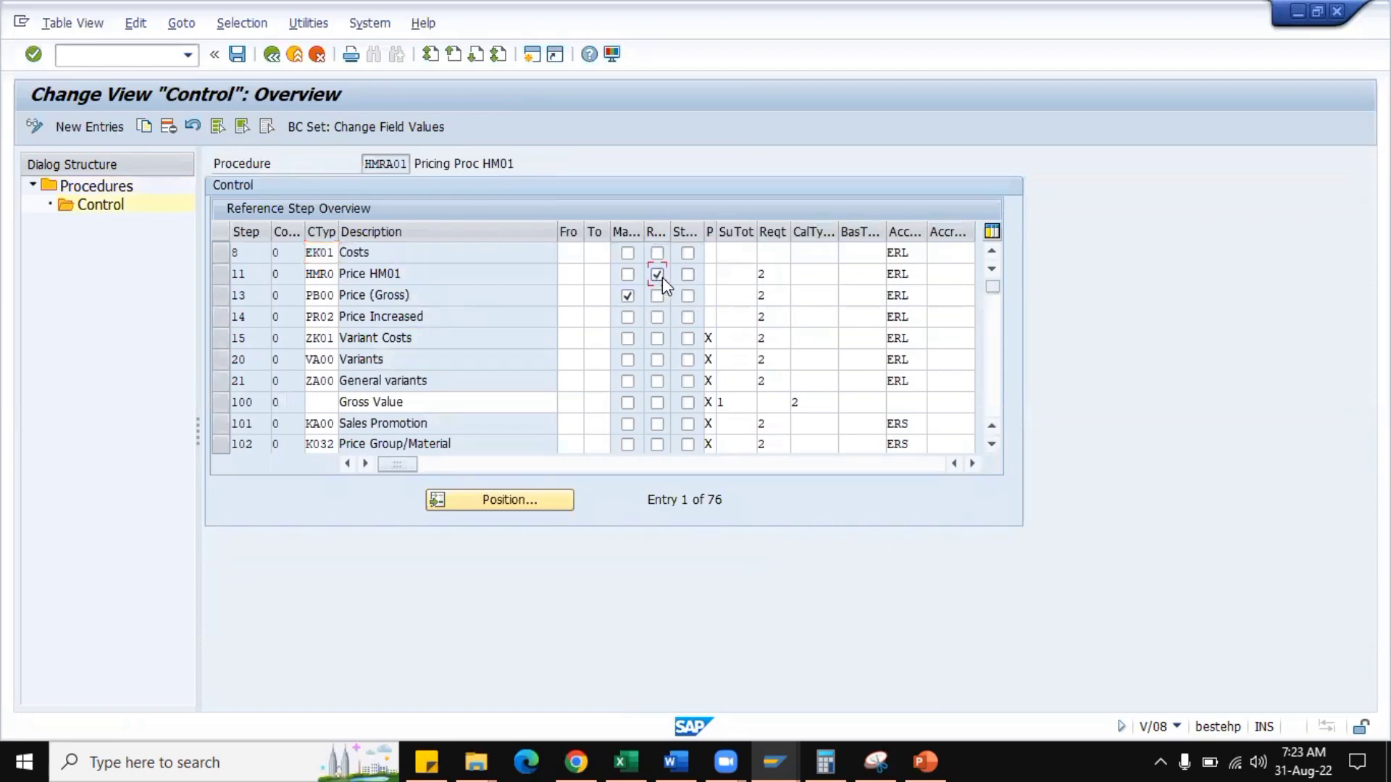
left_click(660, 277)
Return to the HMR0 condition type details and allow Delete under Changes which can be made.
left_click(776, 749)
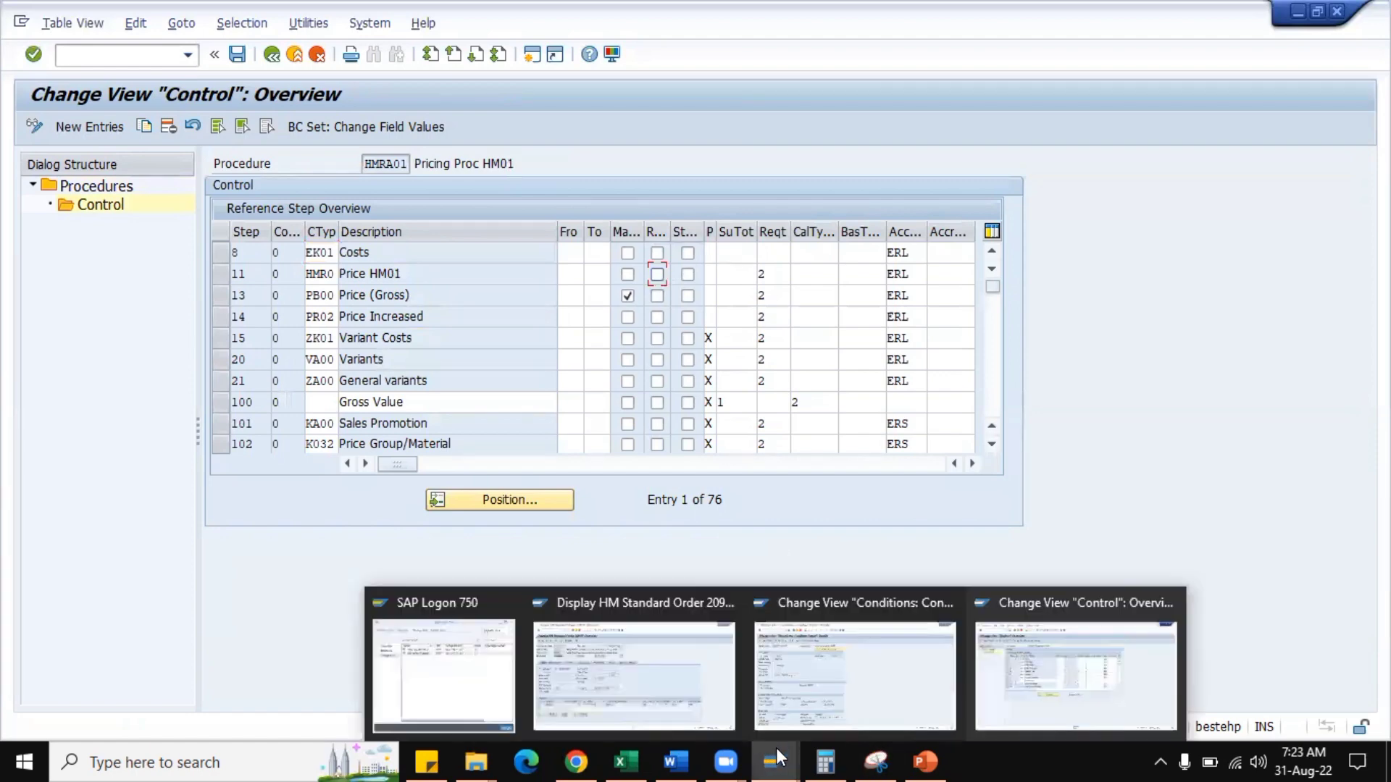
left_click(876, 702)
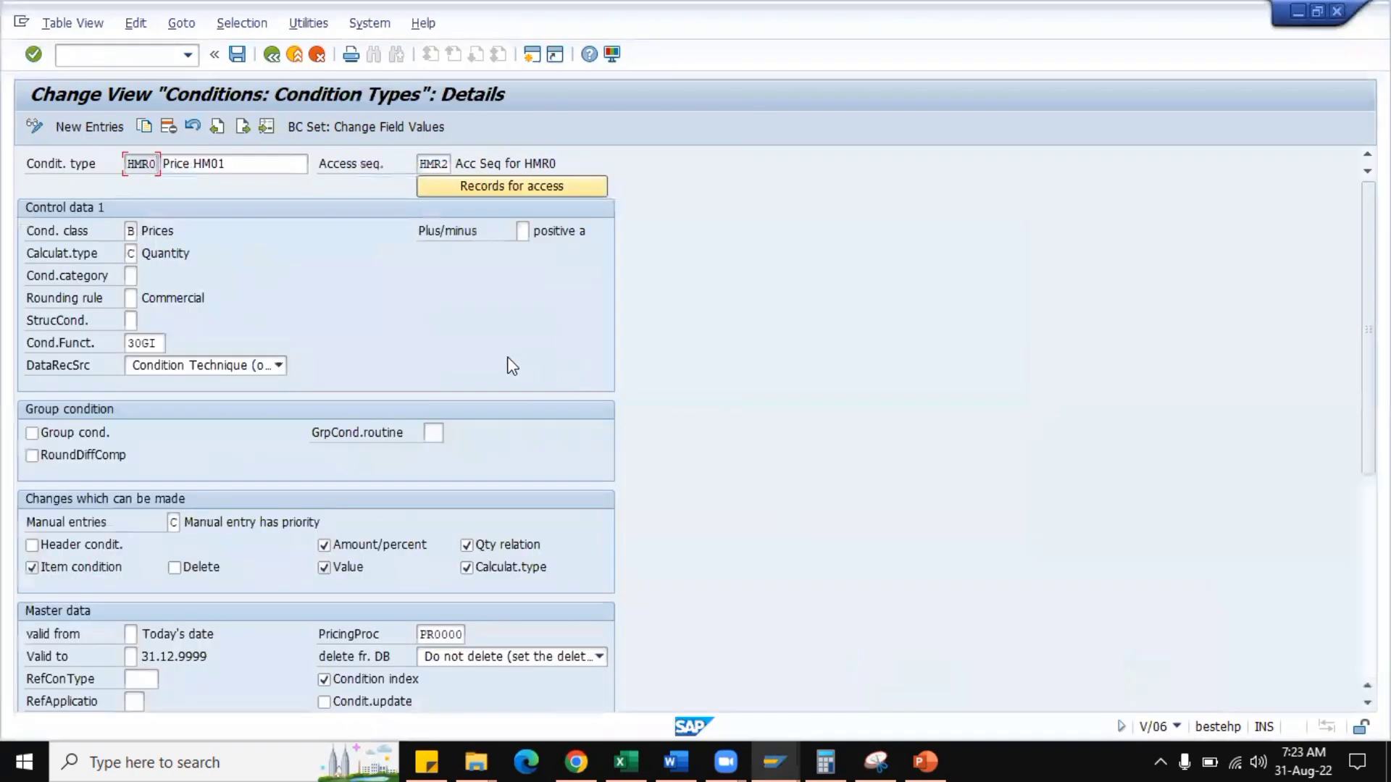
scroll(480, 371, "down", 1)
scroll(479, 371, "down", 3)
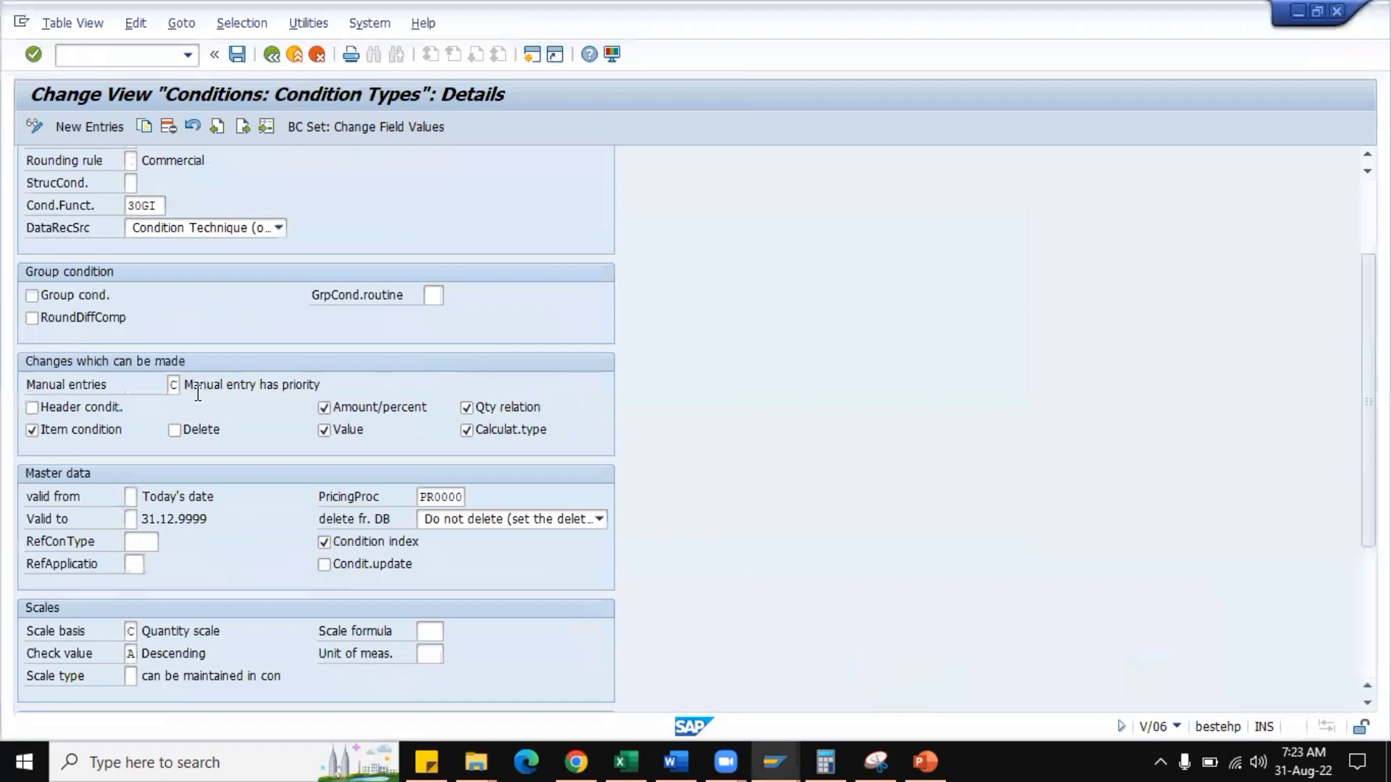
scroll(306, 396, "down", 2)
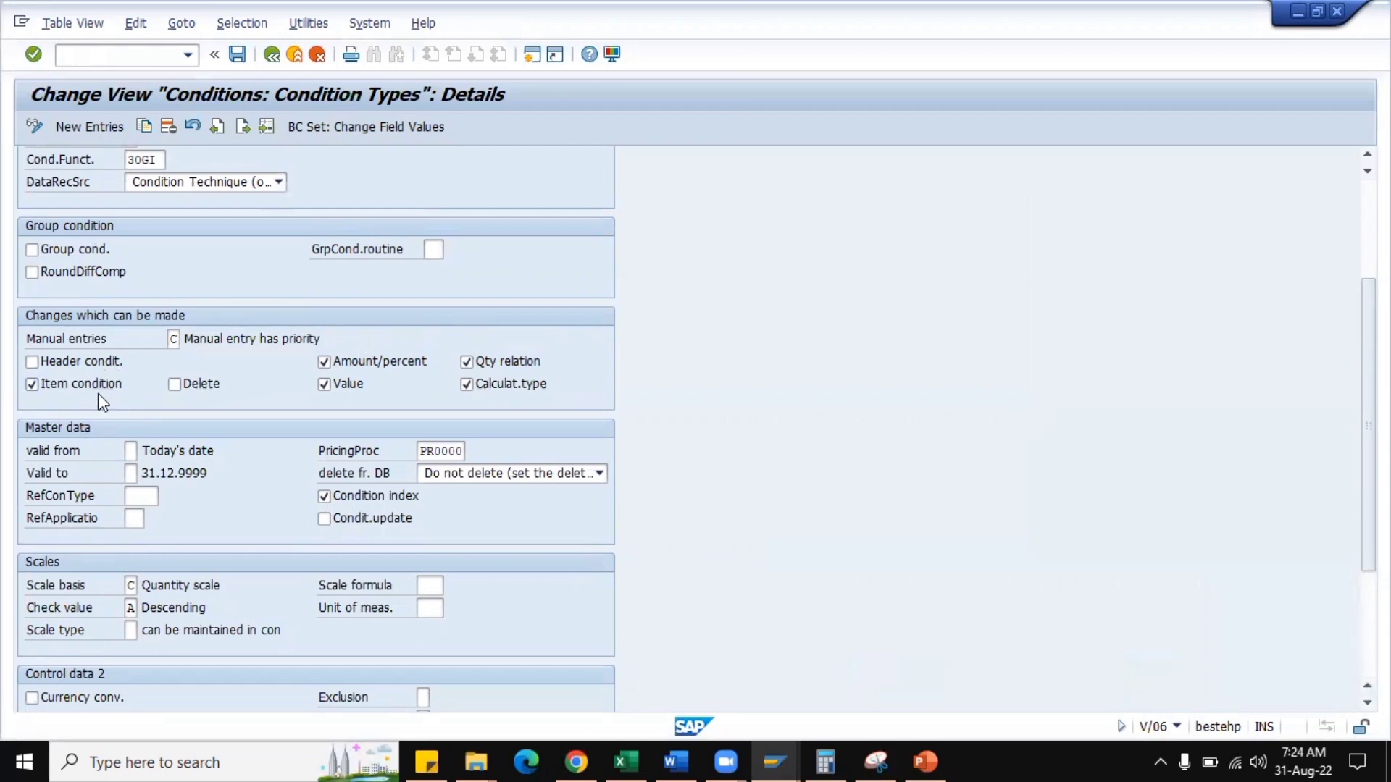
left_click(205, 386)
Review the possible Manual entries values of HMR0, then save the condition type to the HM0000 Happy Mobiles Group customizing request.
left_click(176, 341)
left_click(185, 341)
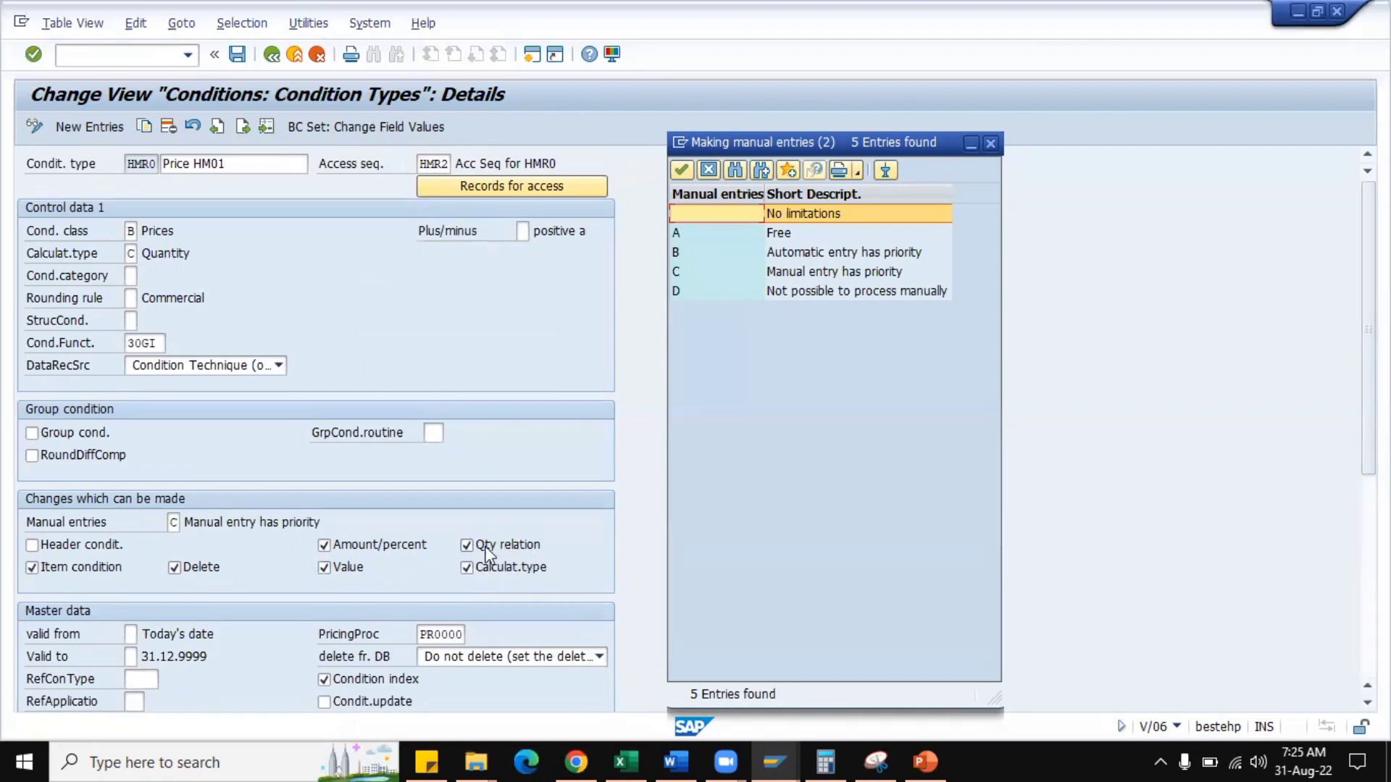
left_click(990, 143)
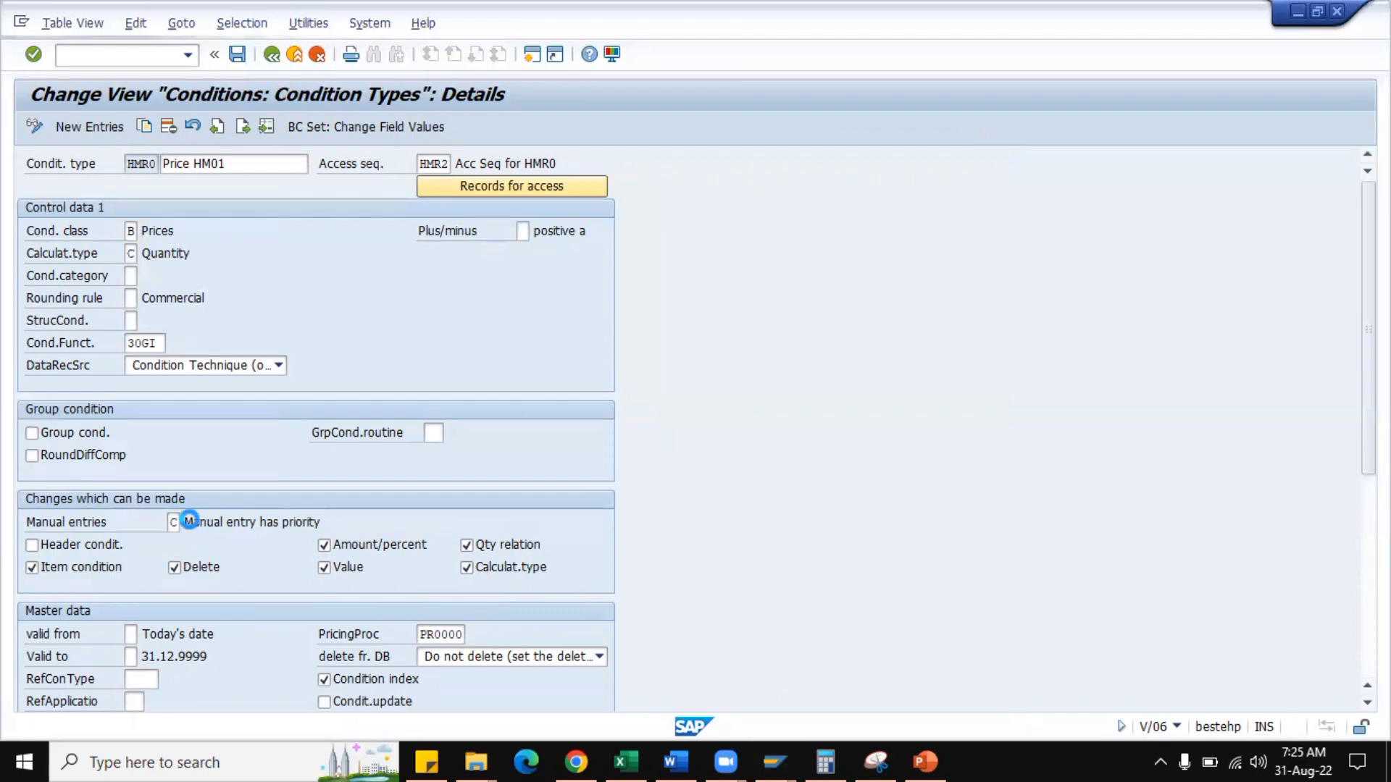
left_click(191, 523)
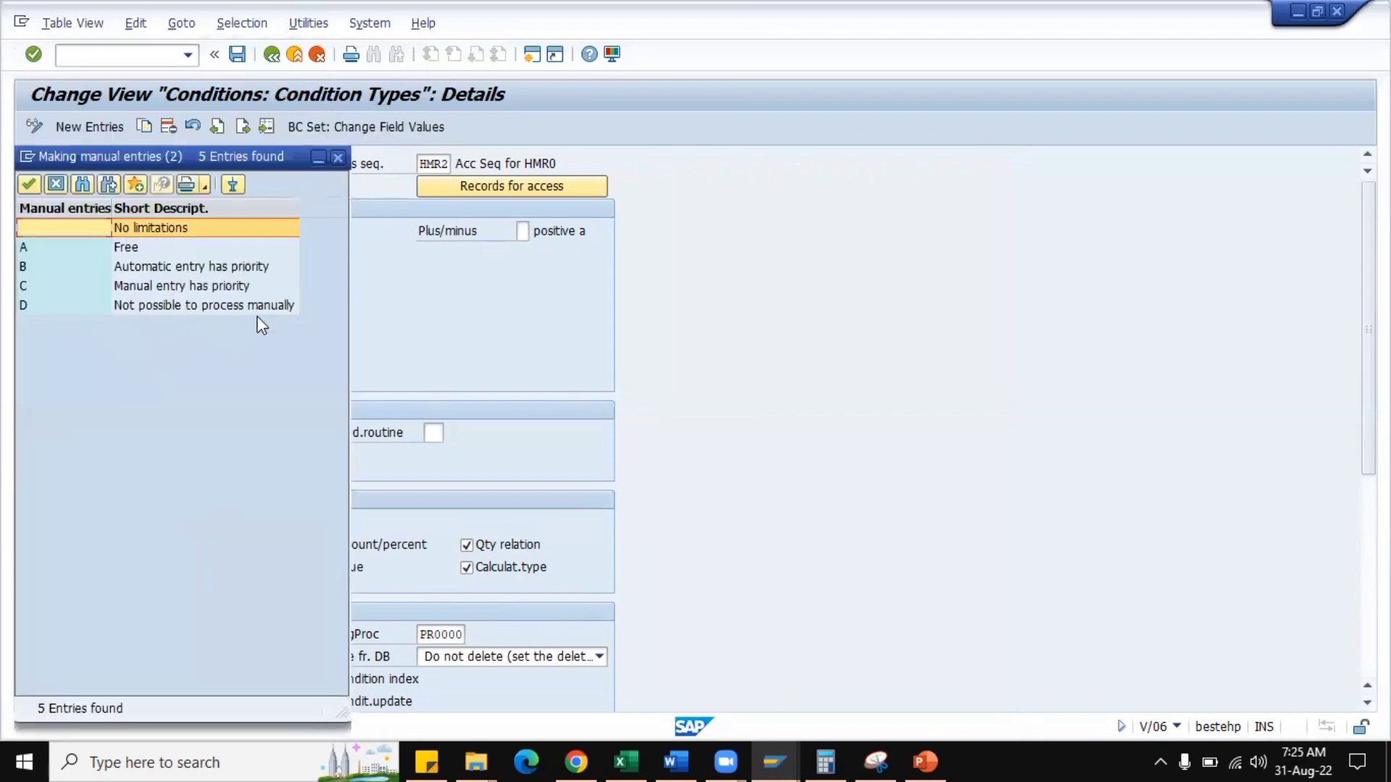
left_click(336, 157)
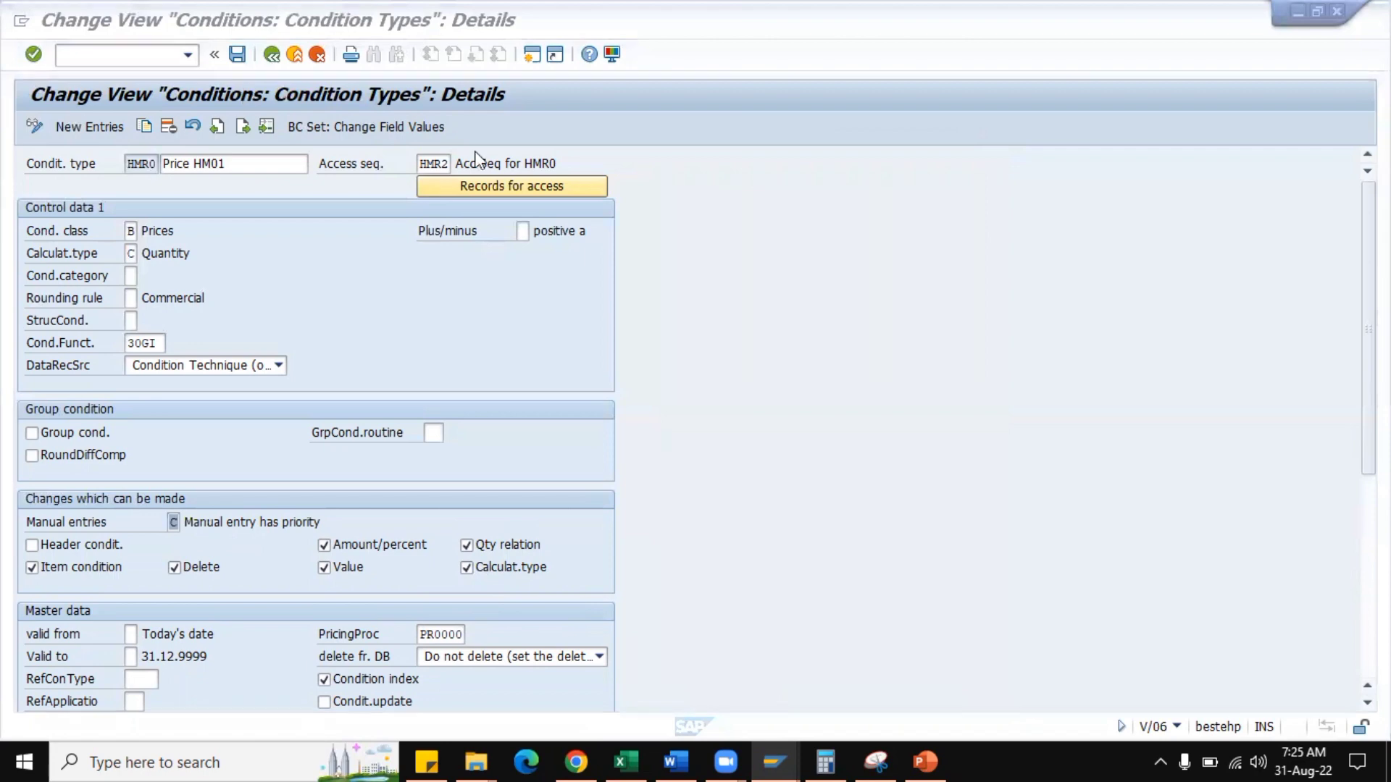
left_click(238, 54)
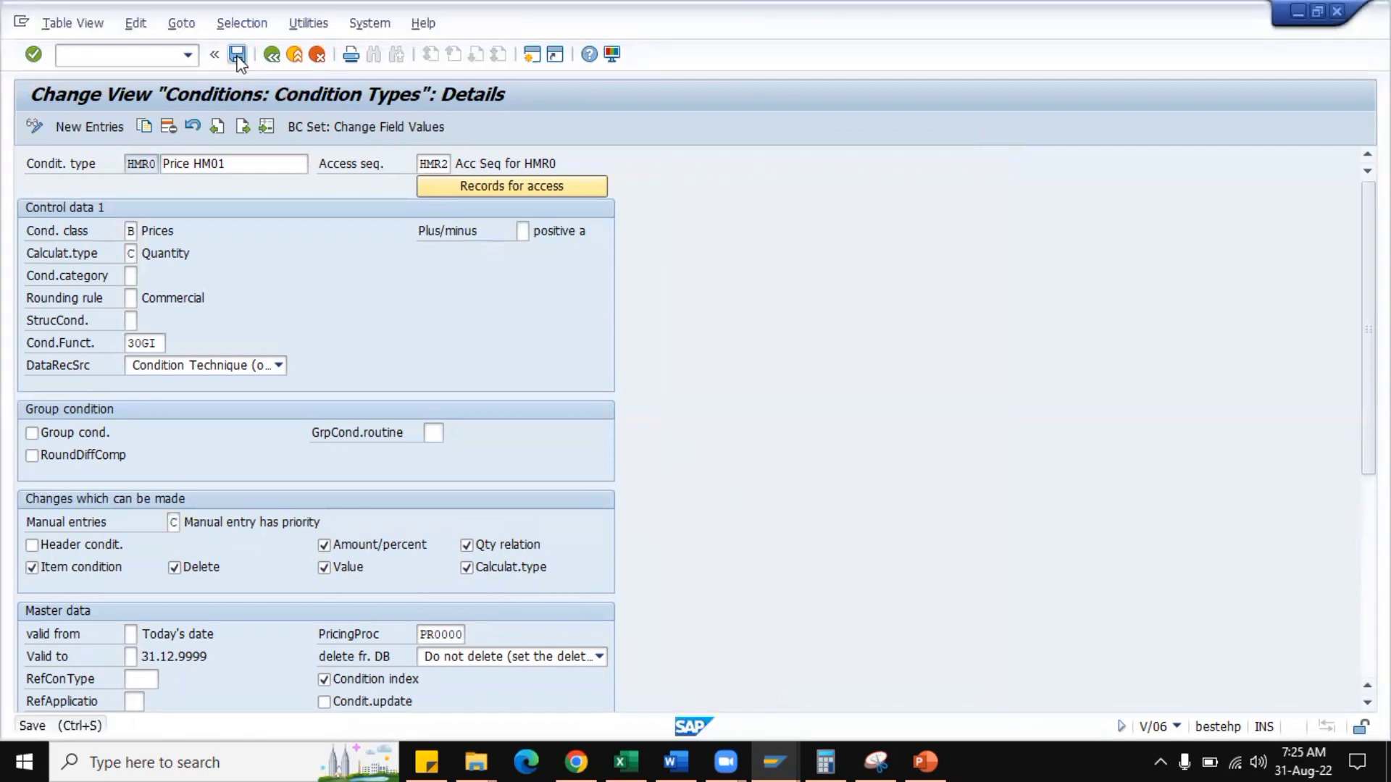
left_click(300, 344)
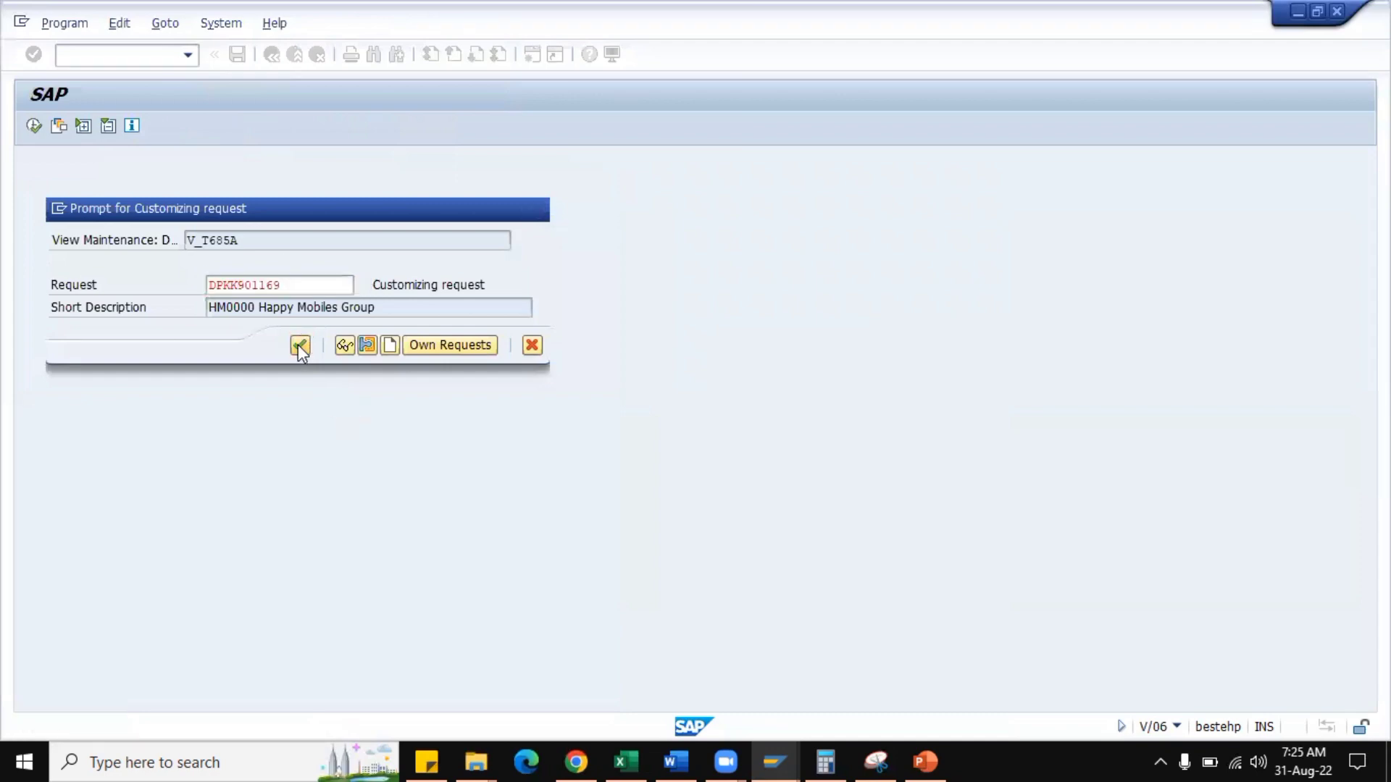
Switch to the pricing procedure session and open sales order creation in a new session with /ova01.
left_click(769, 757)
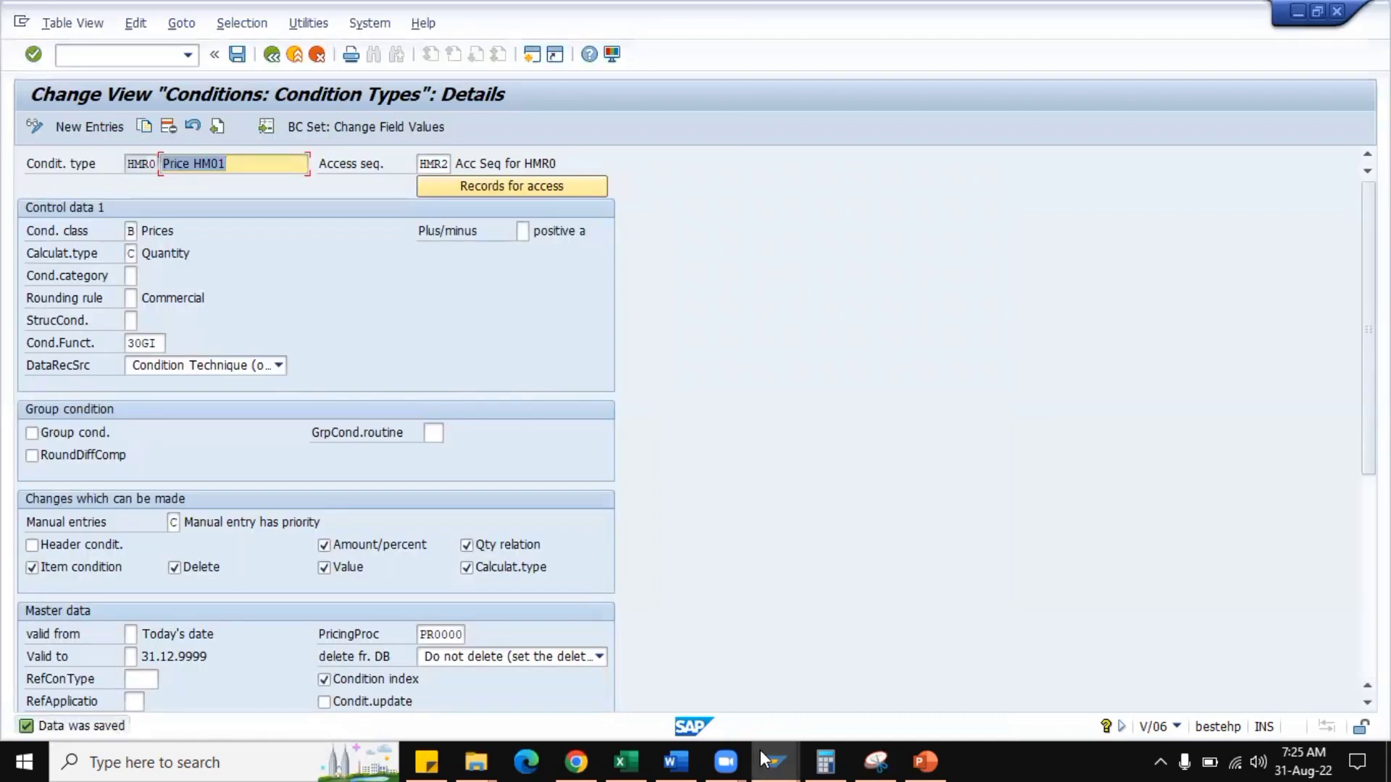
left_click(1036, 687)
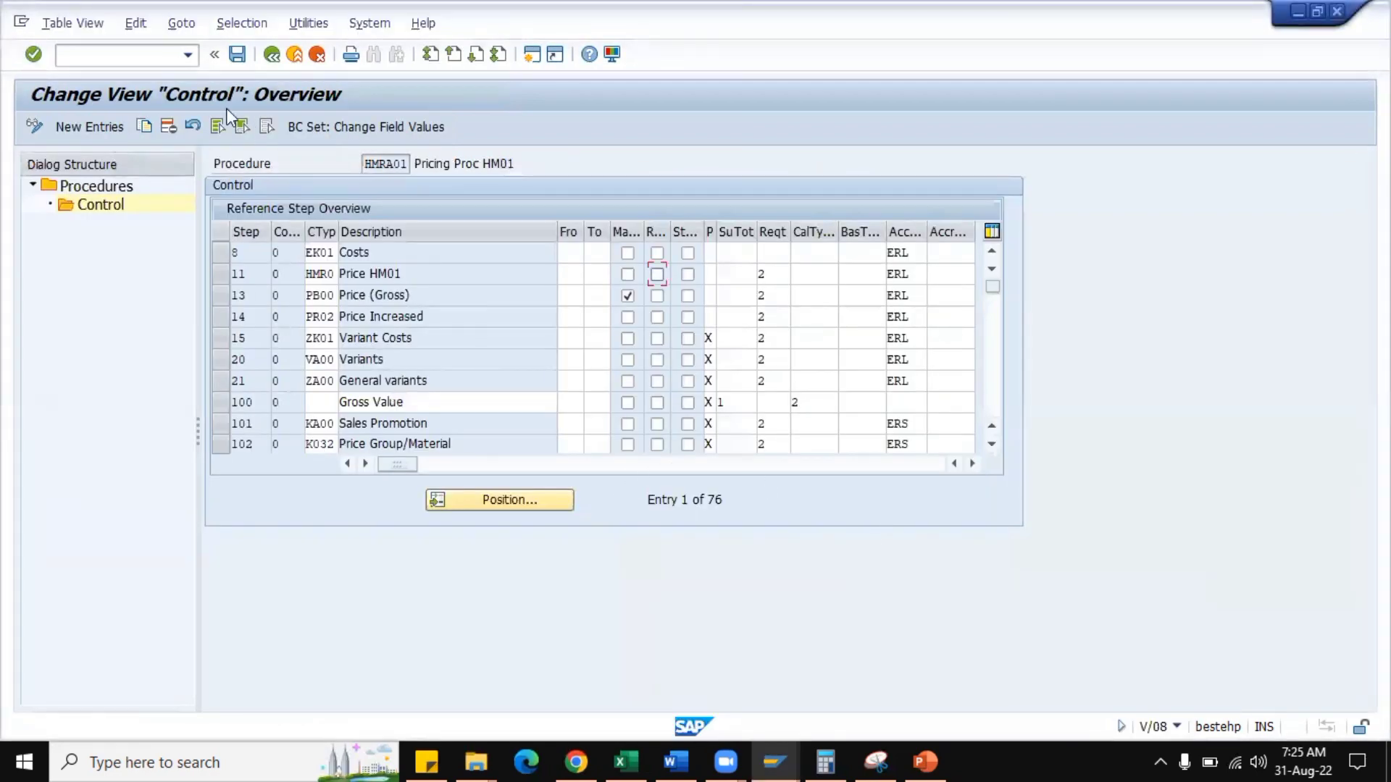
left_click(158, 56)
type("/ova01")
key("Return")
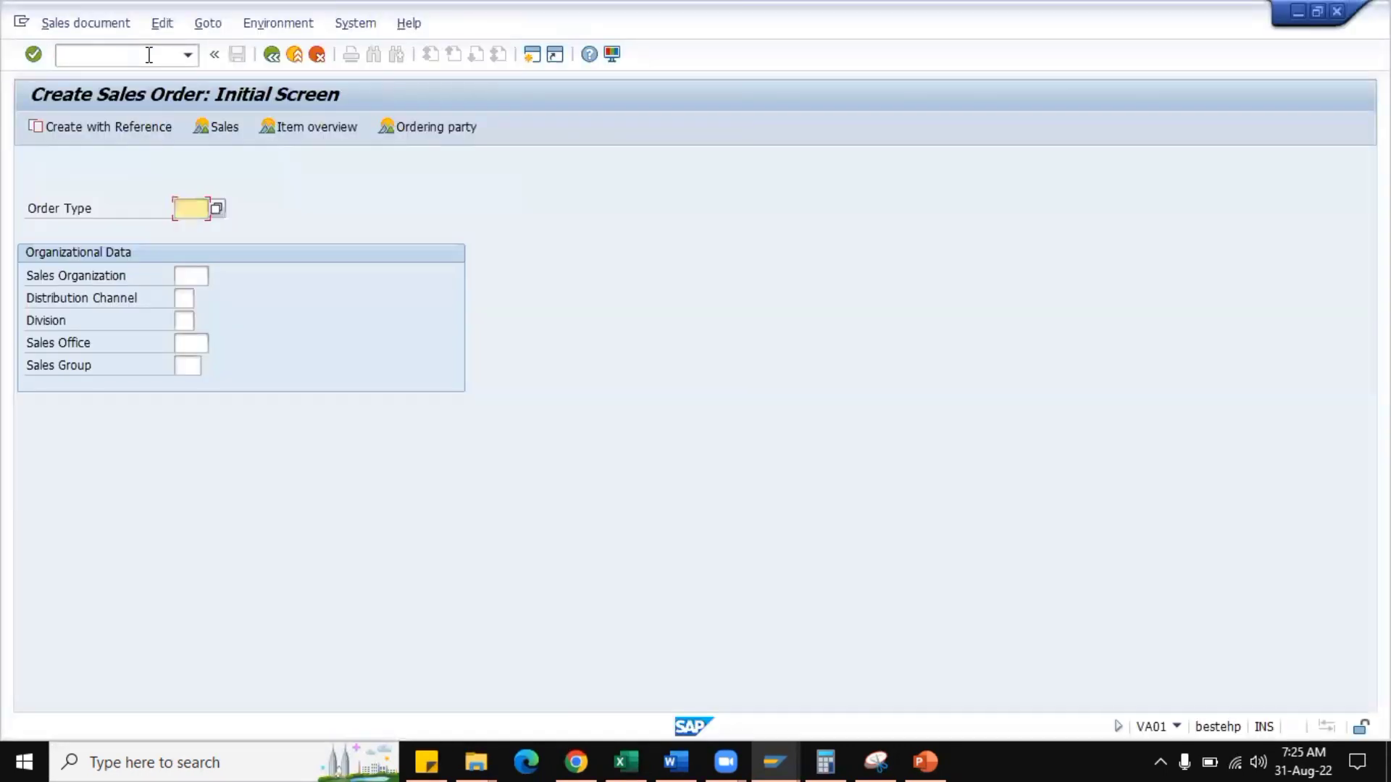
Start a sales order of type HMOR for sales organization HM01, distribution channel HM and division HM.
key("Down")
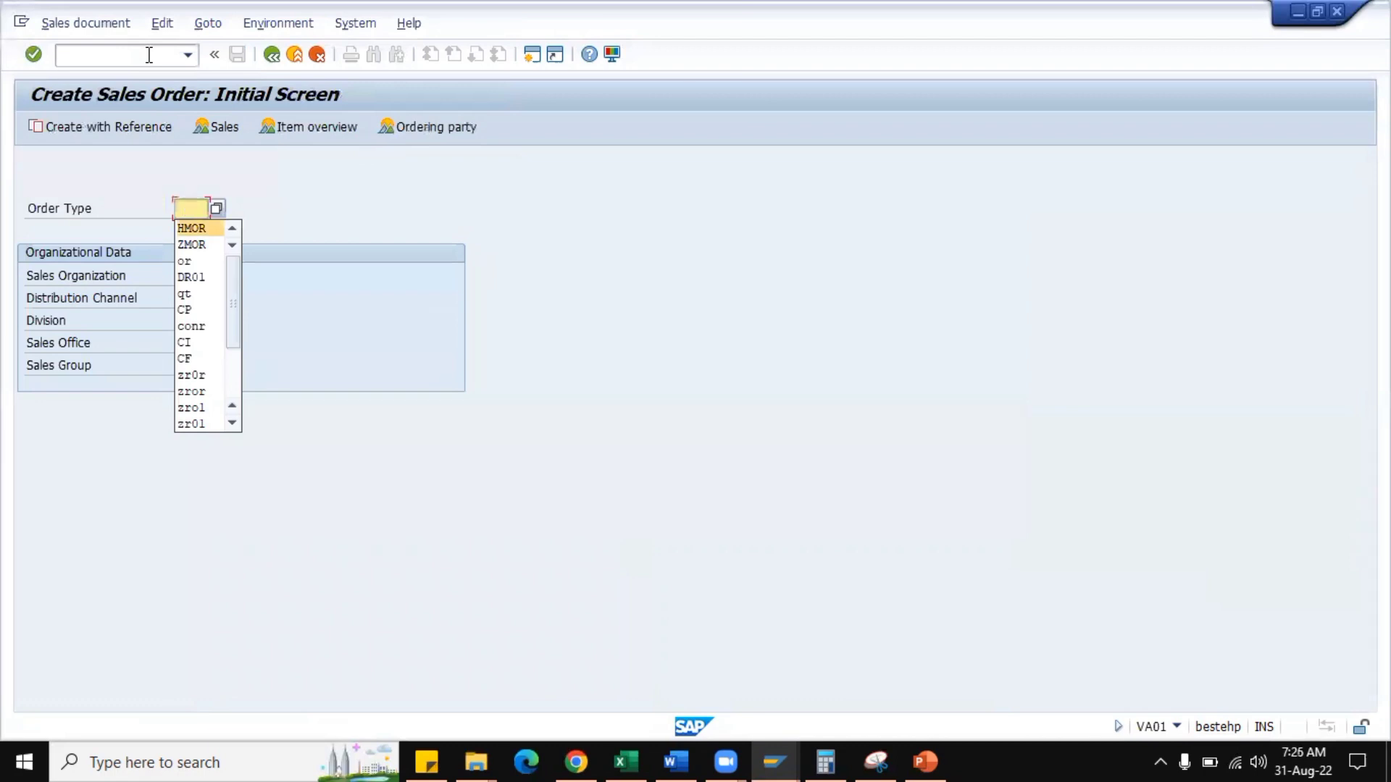
key("Return")
key("Tab")
type("HM01")
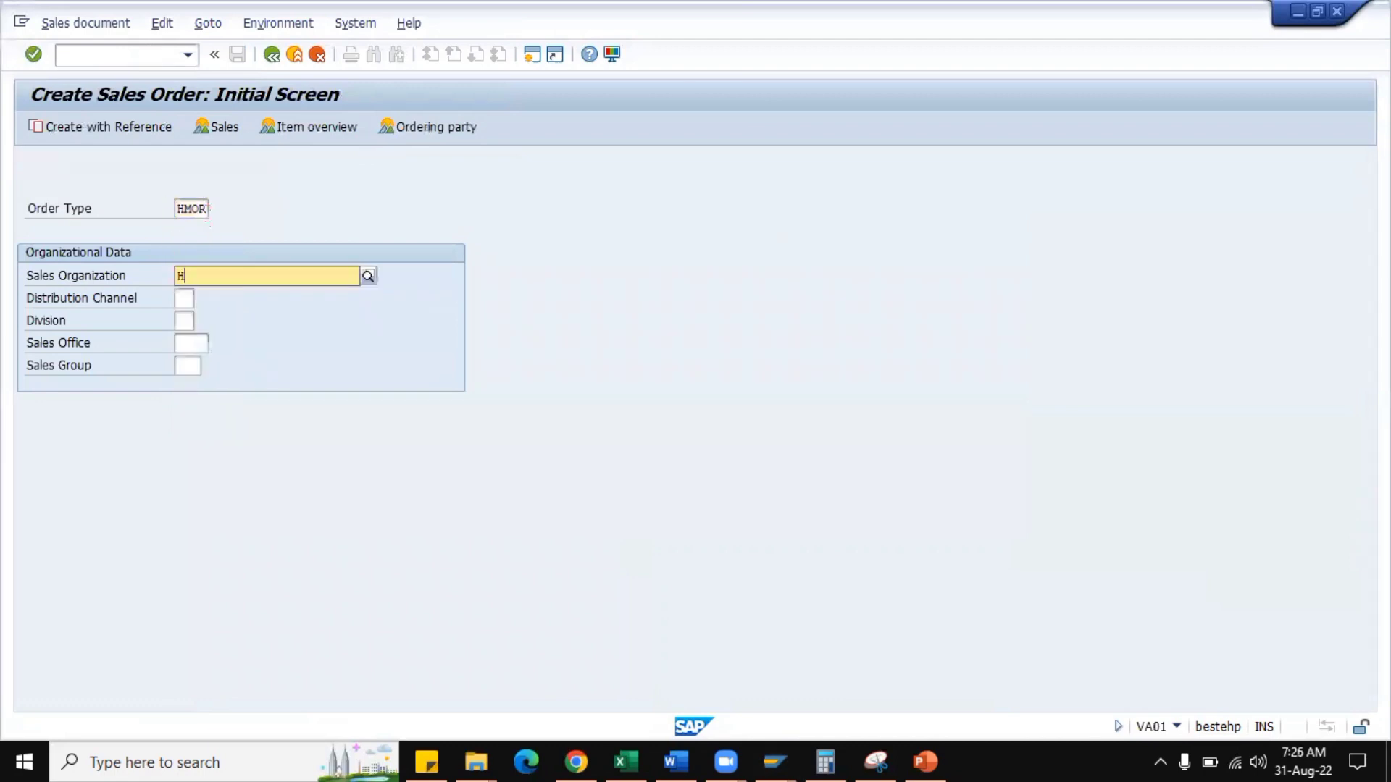
key("Tab")
type("HM")
key("Tab")
type("HM")
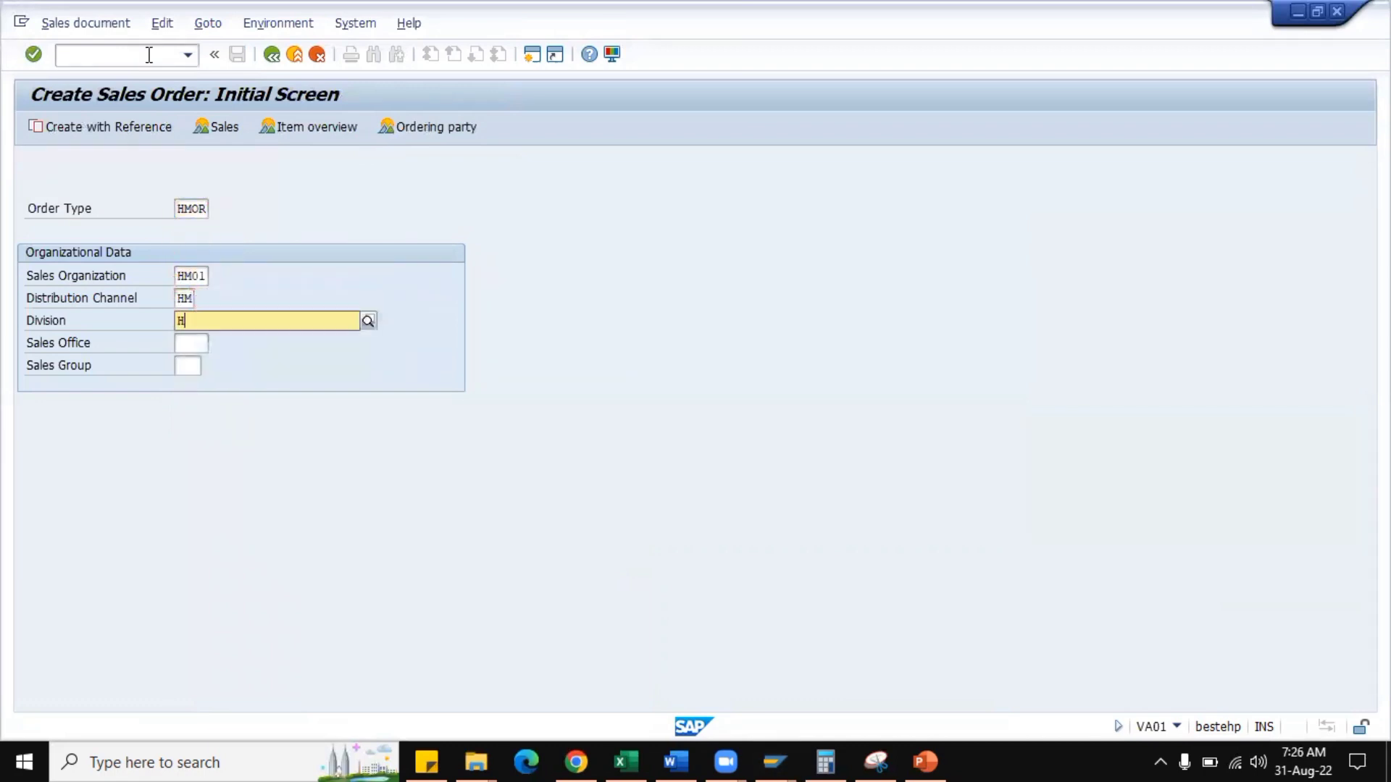
key("Return")
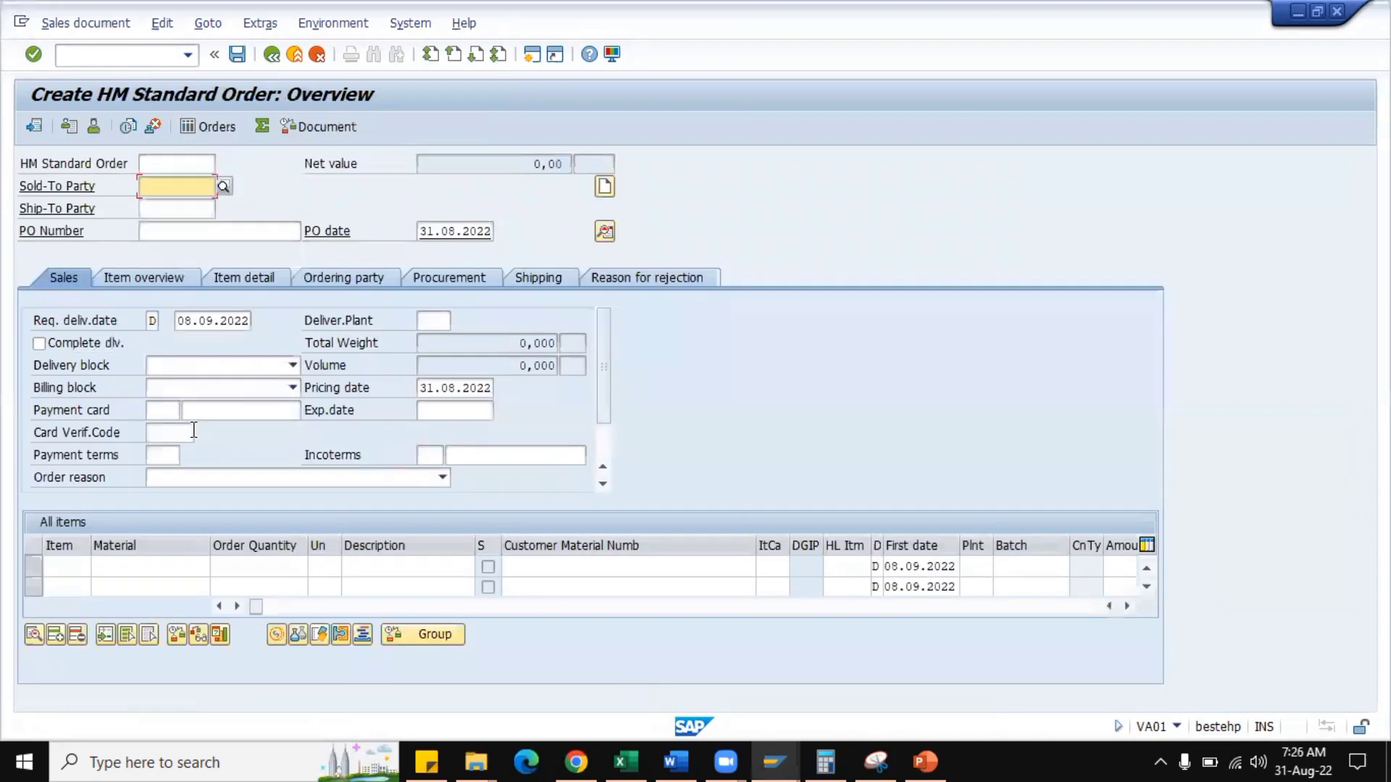
Enter the sold-to party's customer number and the PO number in the order header.
left_click(204, 208)
left_click(199, 231)
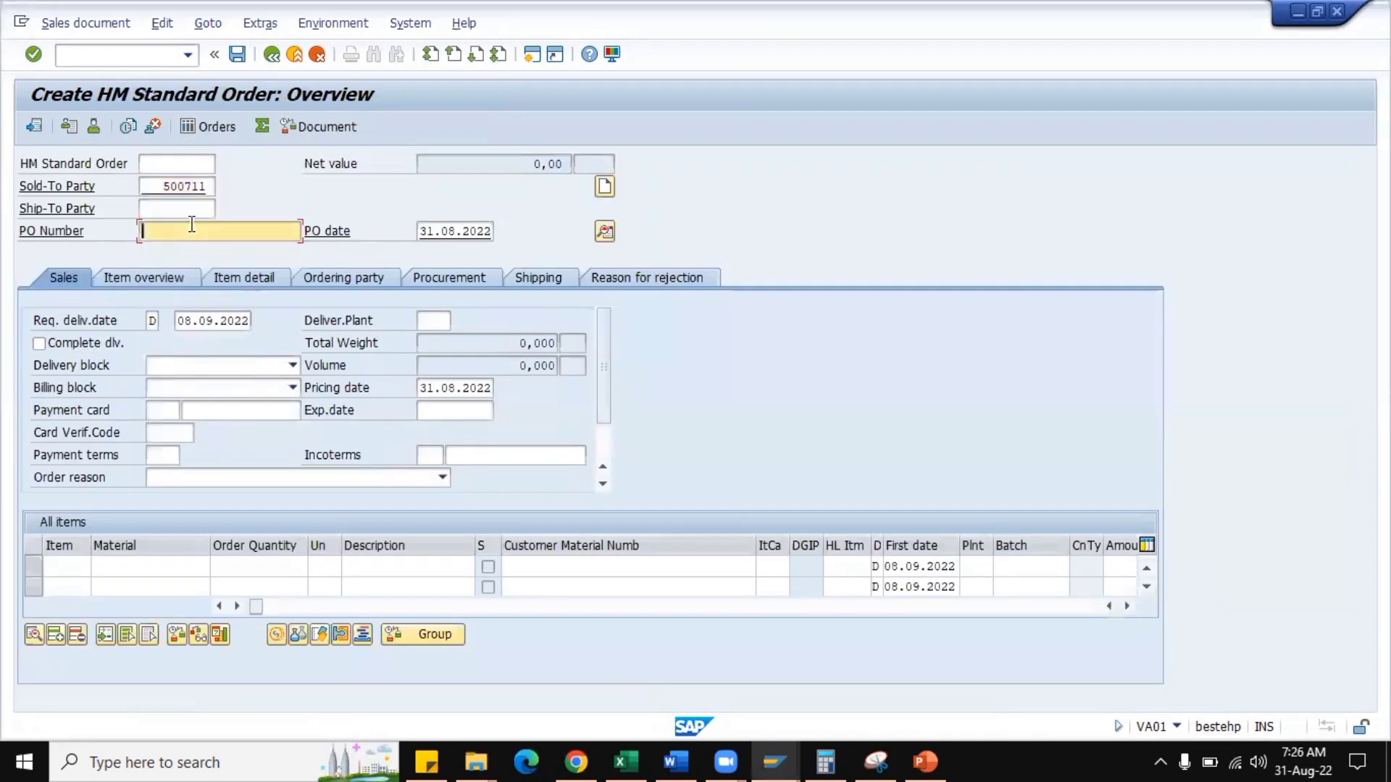
left_click(200, 249)
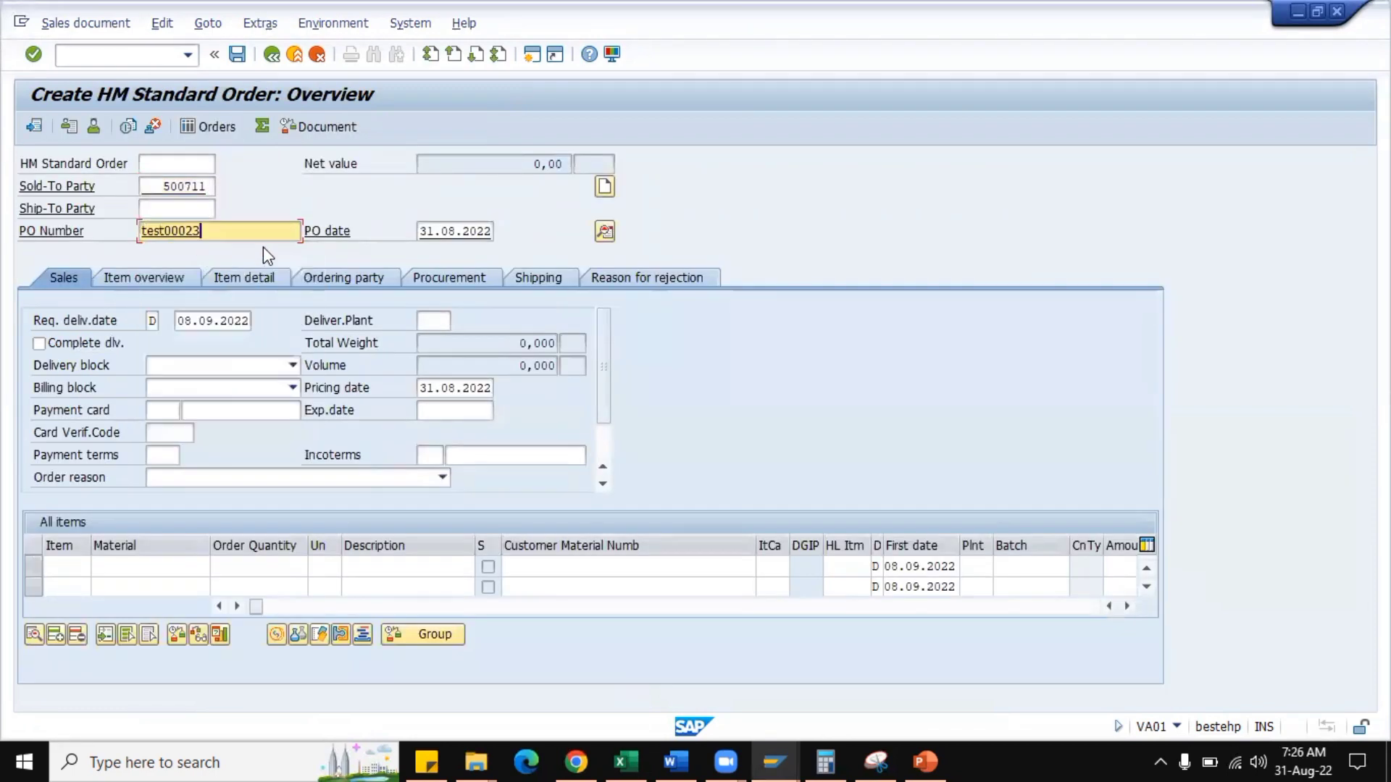
Add an order item for material HM0001 with quantity 1 and unit EA.
left_click(168, 567)
left_click(155, 340)
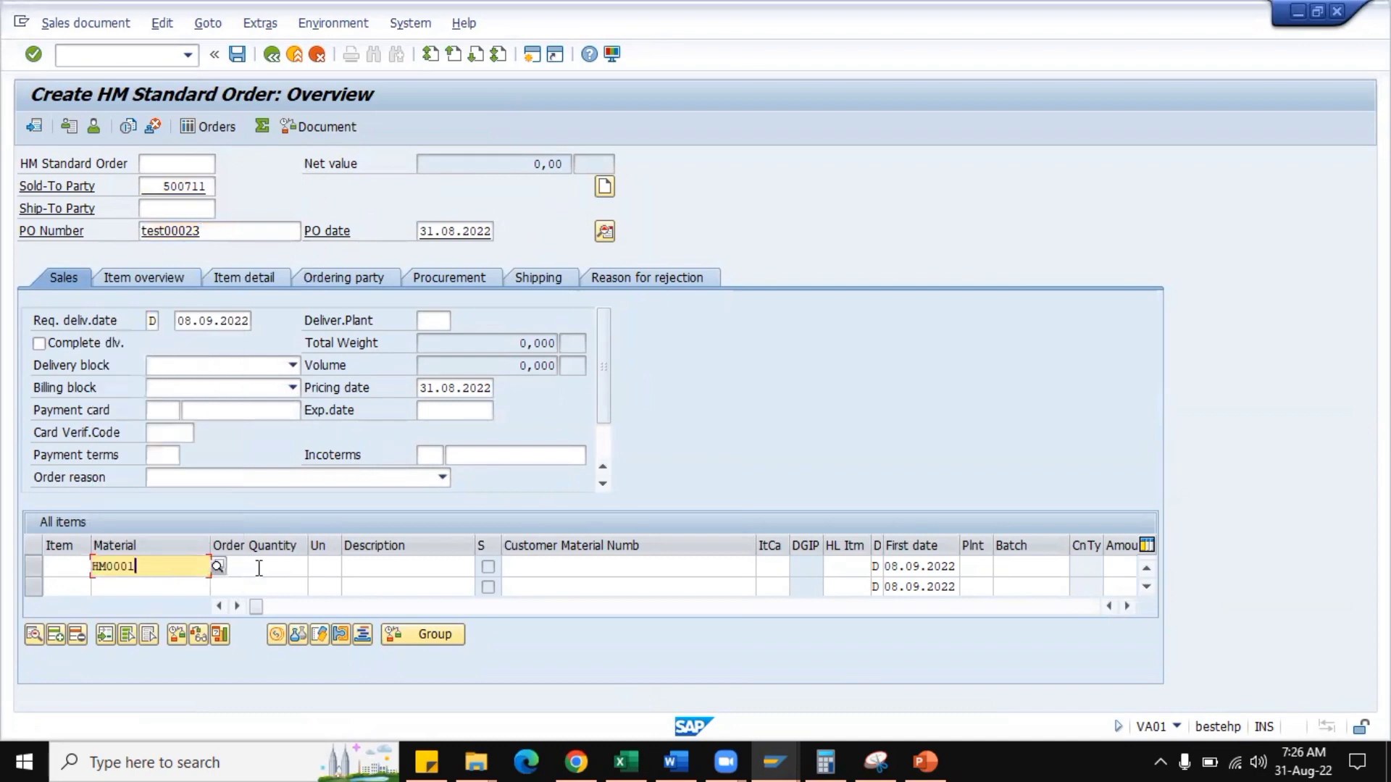
left_click(258, 566)
type("1")
key("Tab")
type("EA")
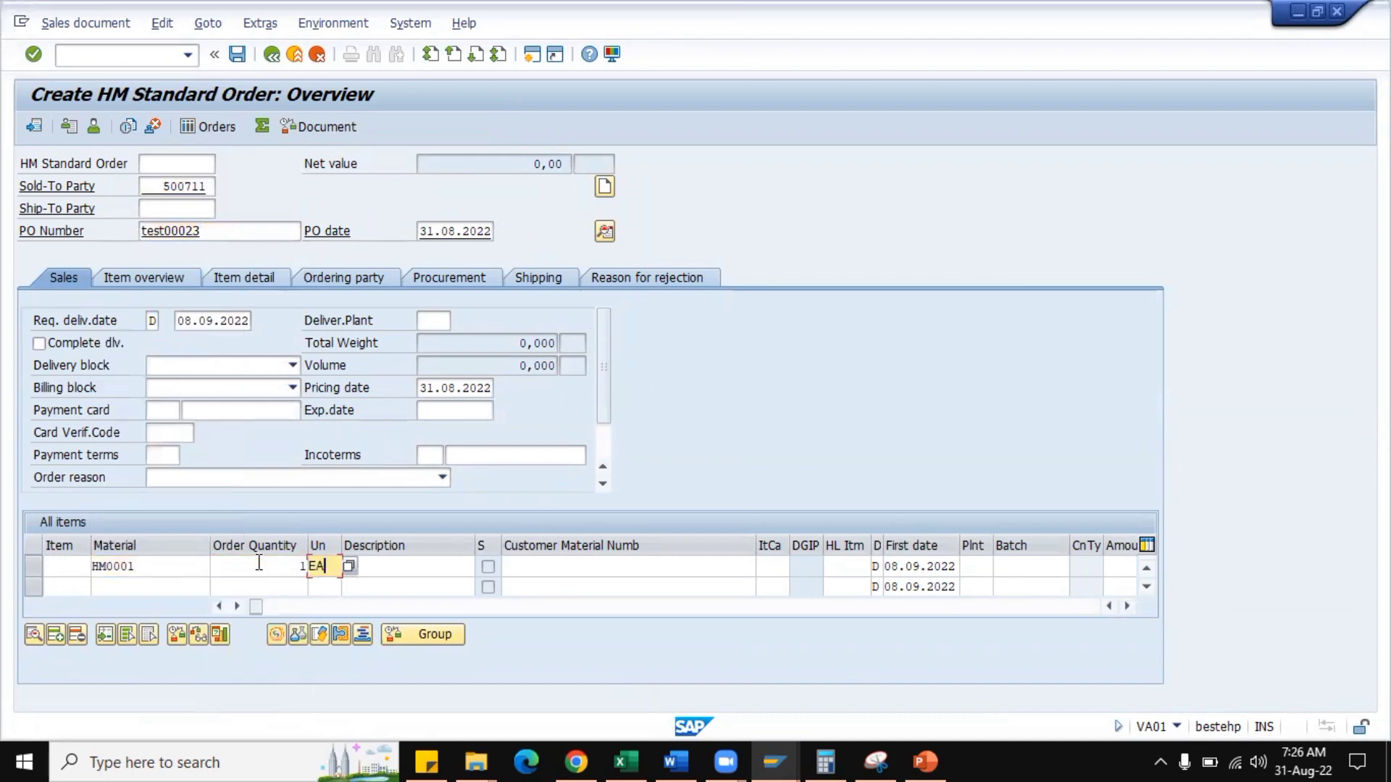
key("Return")
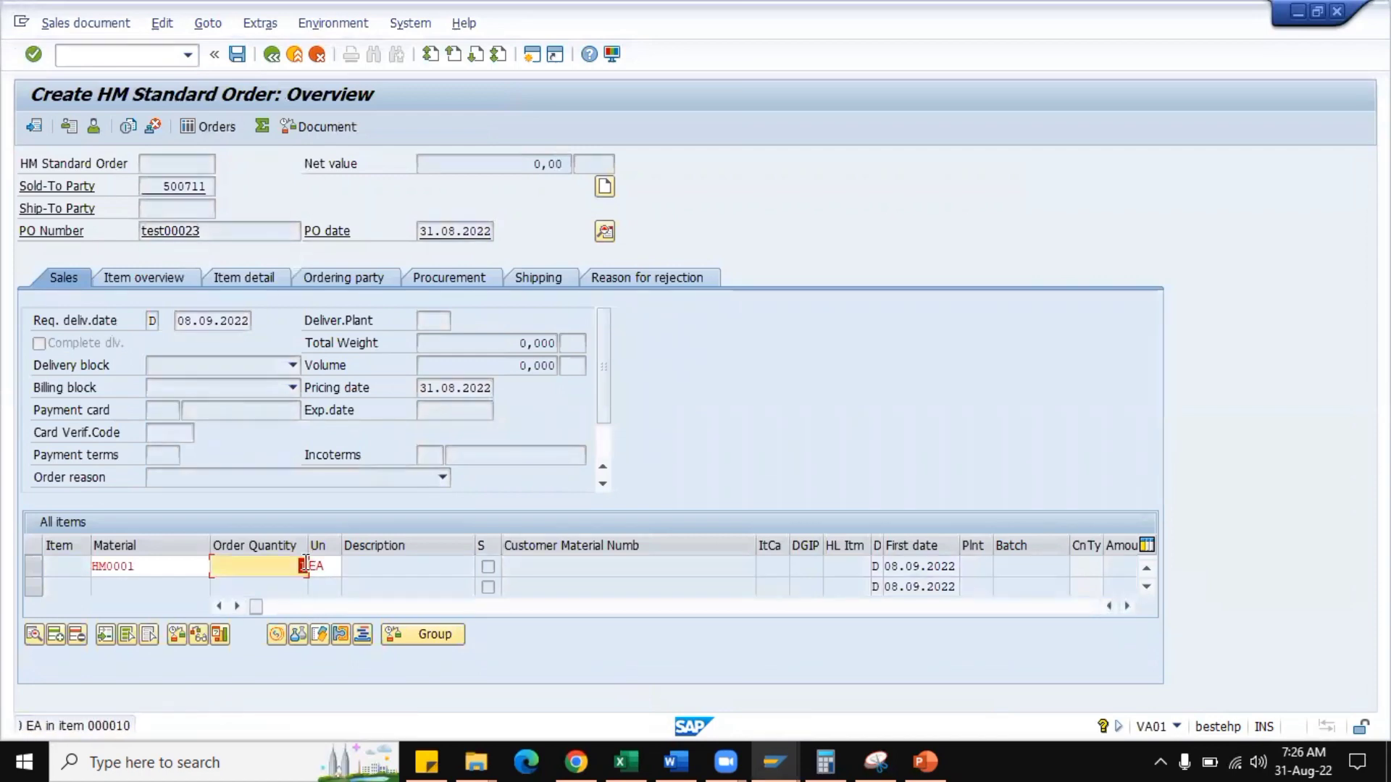
Confirm the order item for material HM0001 and open its pricing conditions.
key("Return")
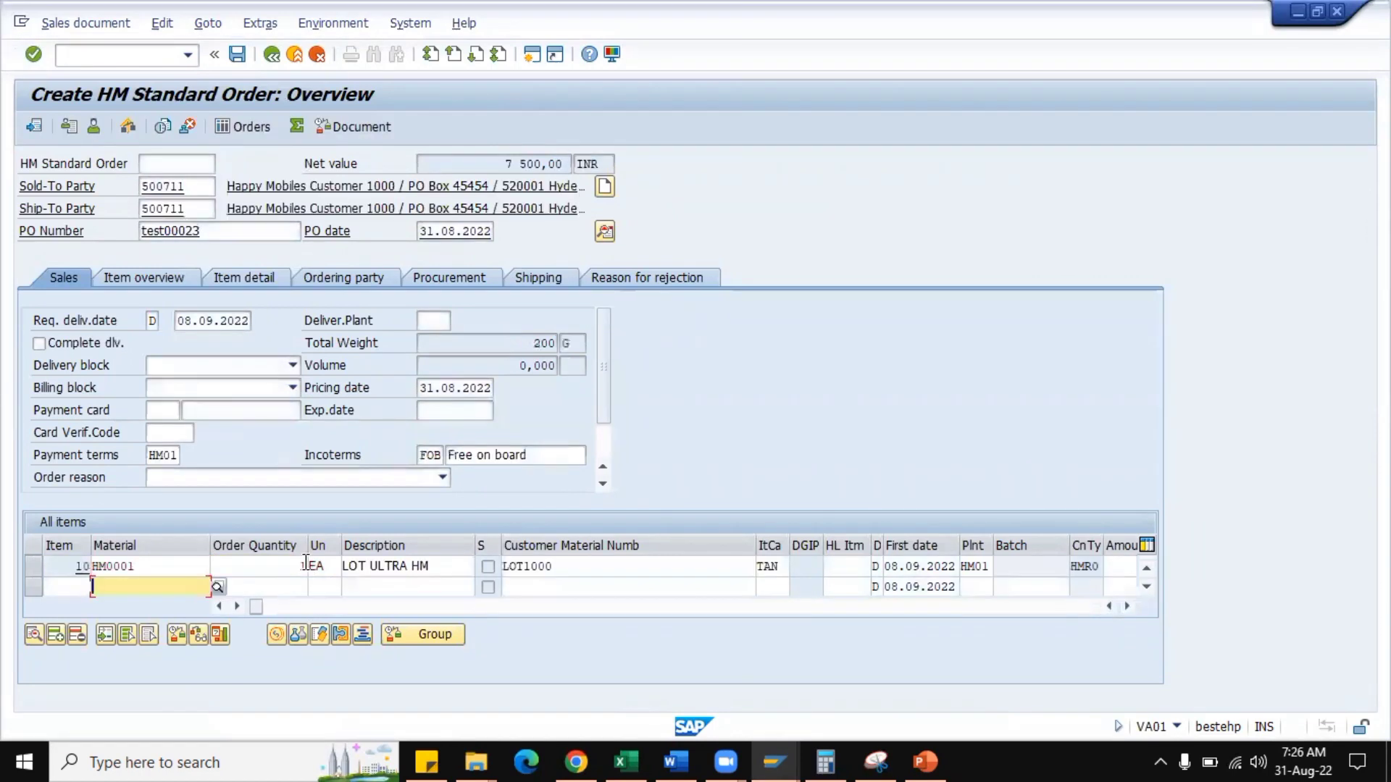
double_click(151, 566)
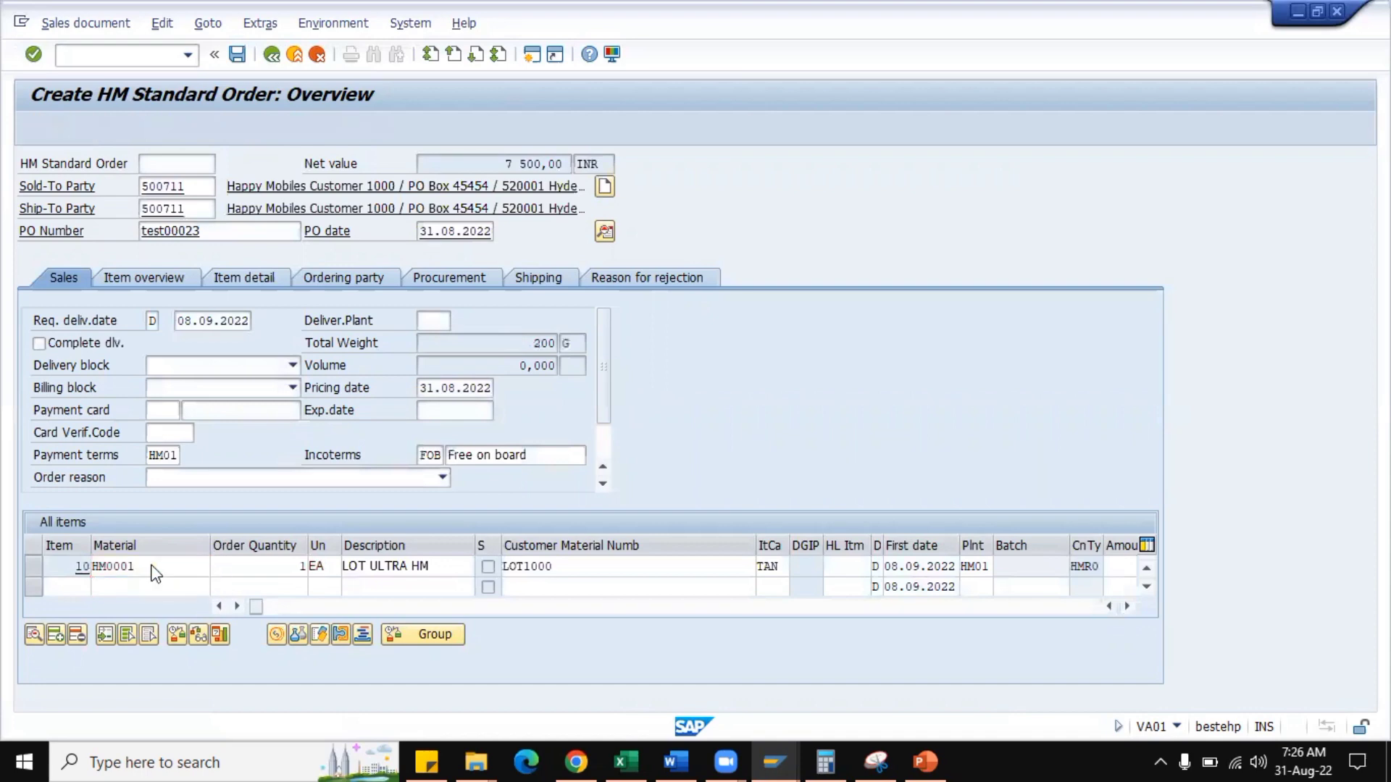
left_click(406, 234)
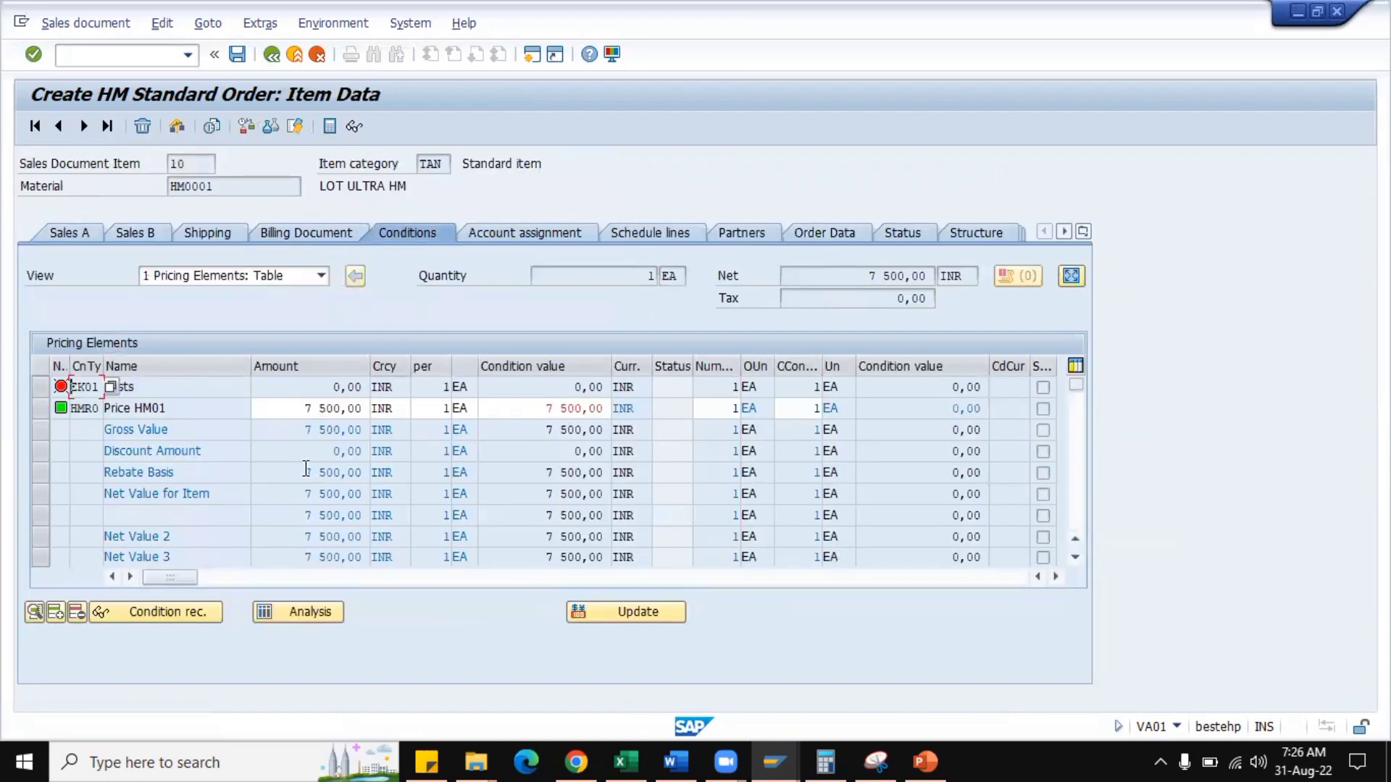
Set the amount of price condition HMR0 to 6 500,00 INR in the item's pricing elements.
left_click(305, 408)
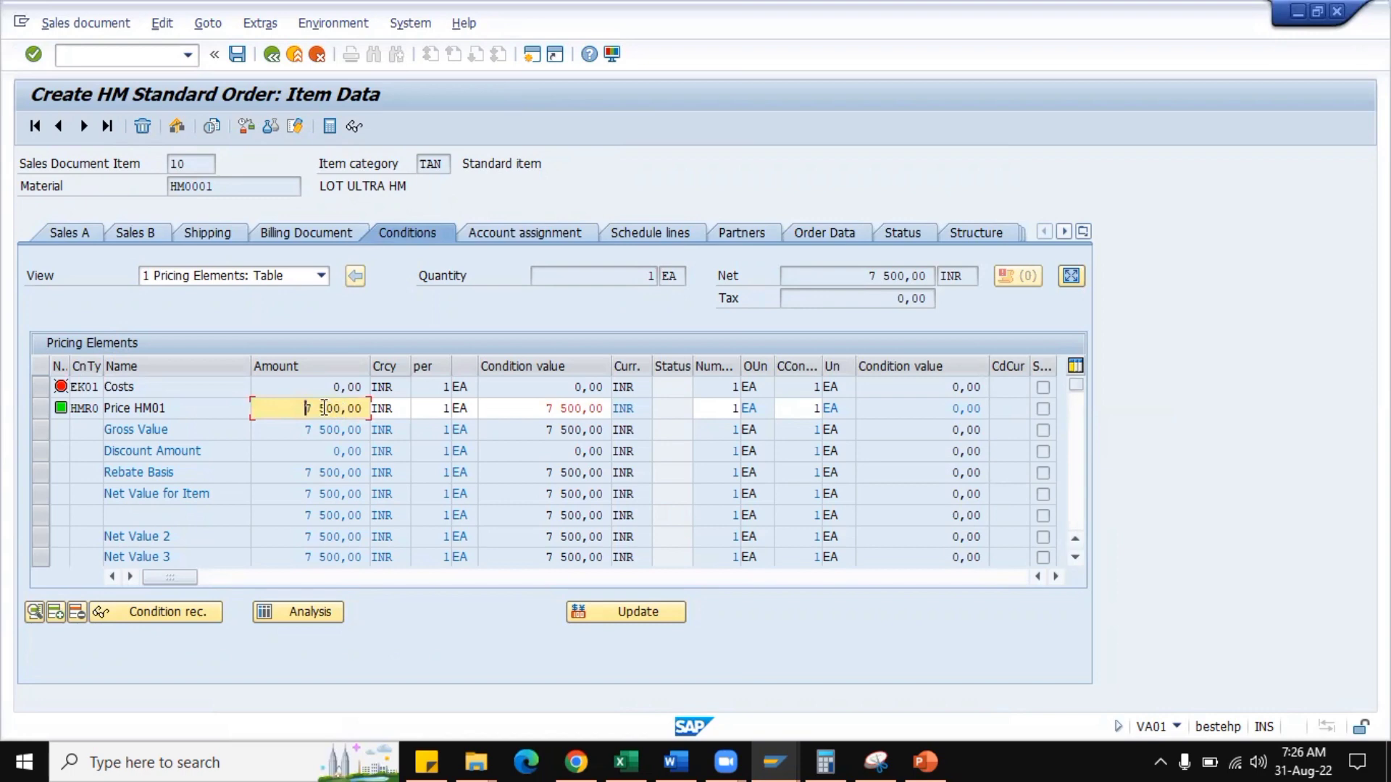
key("Delete")
type("6")
key("Return")
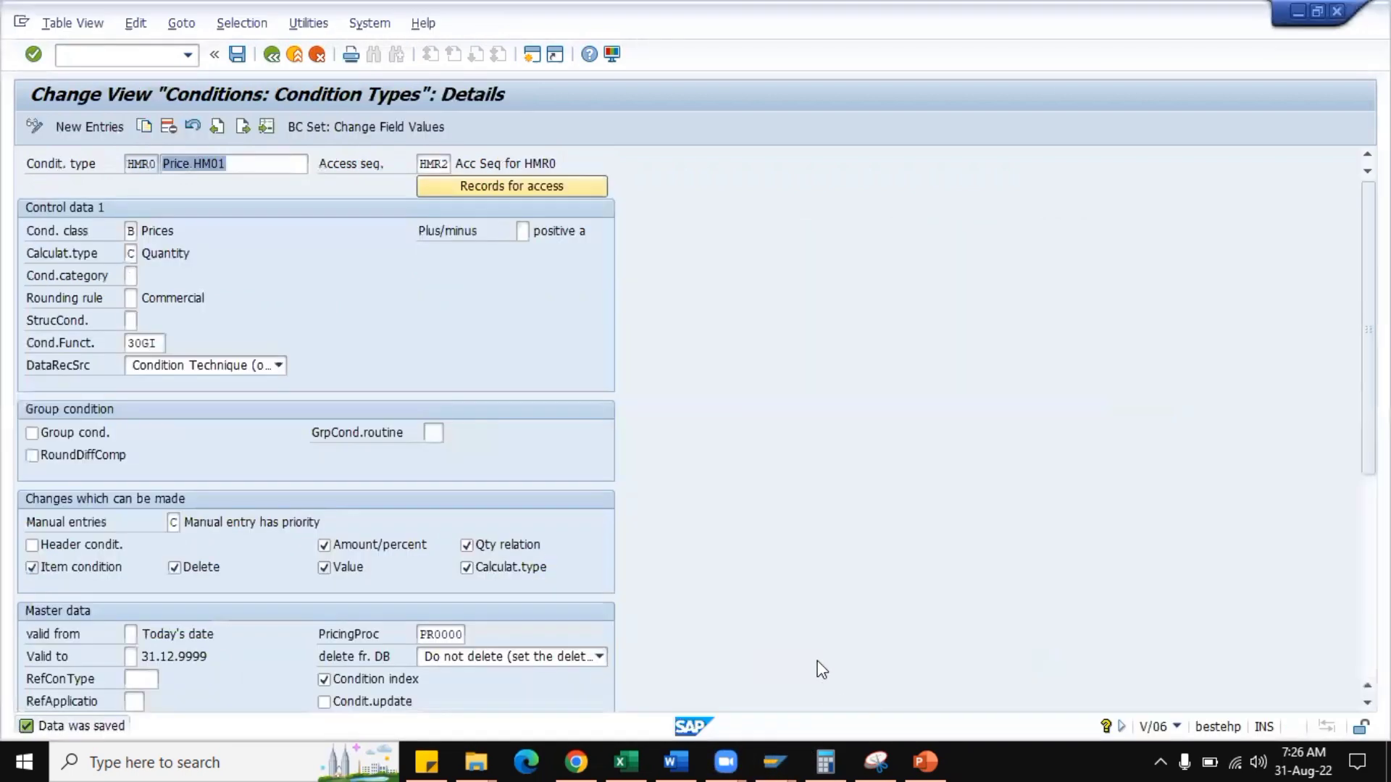
Check the permitted changes of condition type HMR0 and set its condition value in the order item to 10 500,00 INR.
left_click(827, 695)
scroll(545, 471, "down", 1)
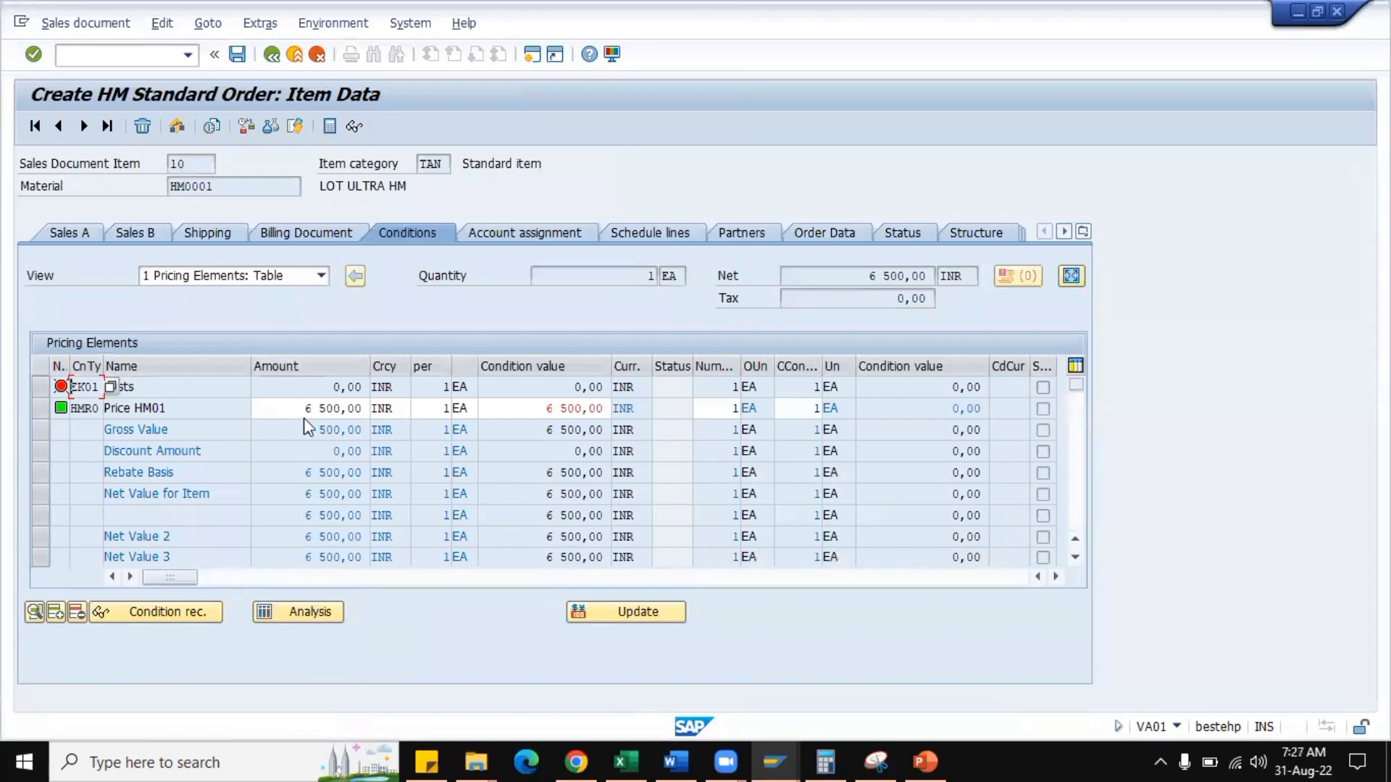
left_click(552, 407)
key("BackSpace")
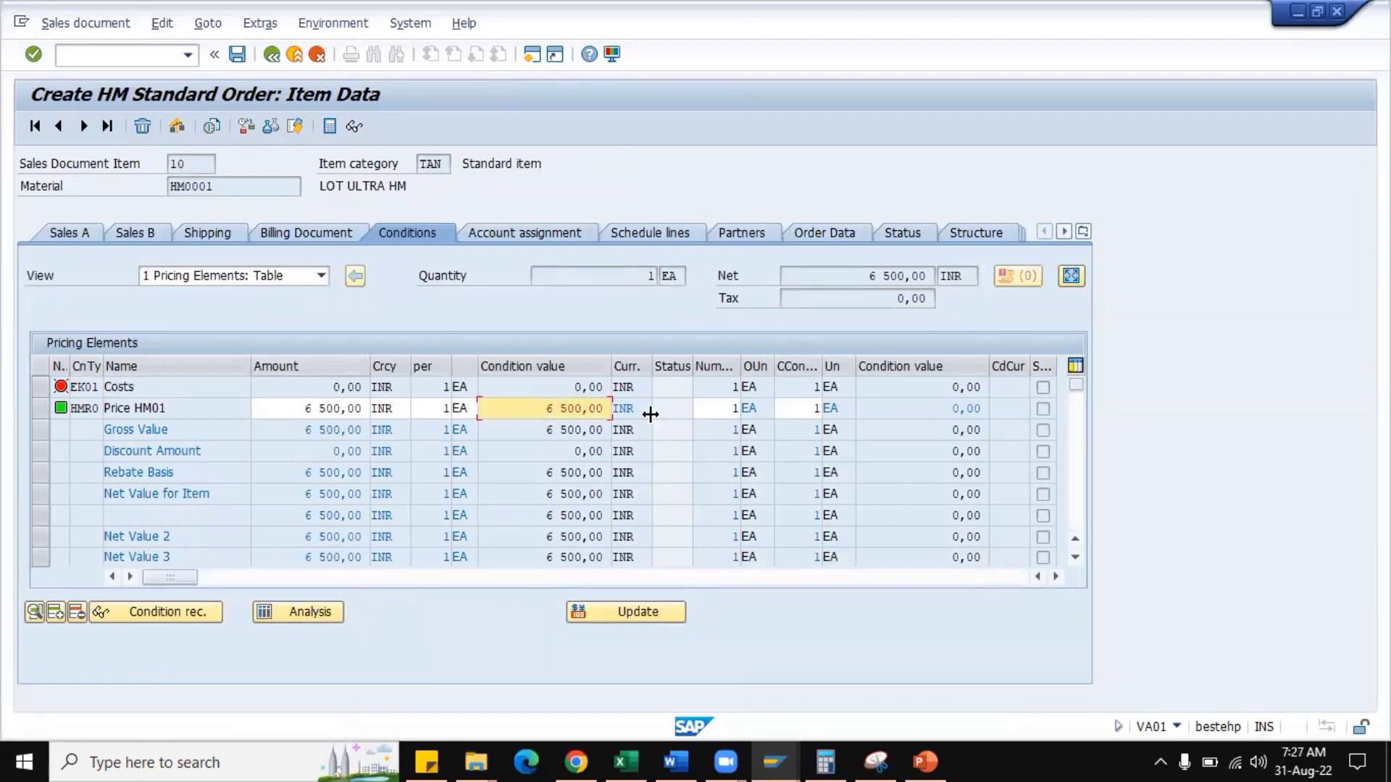
type("10")
key("Return")
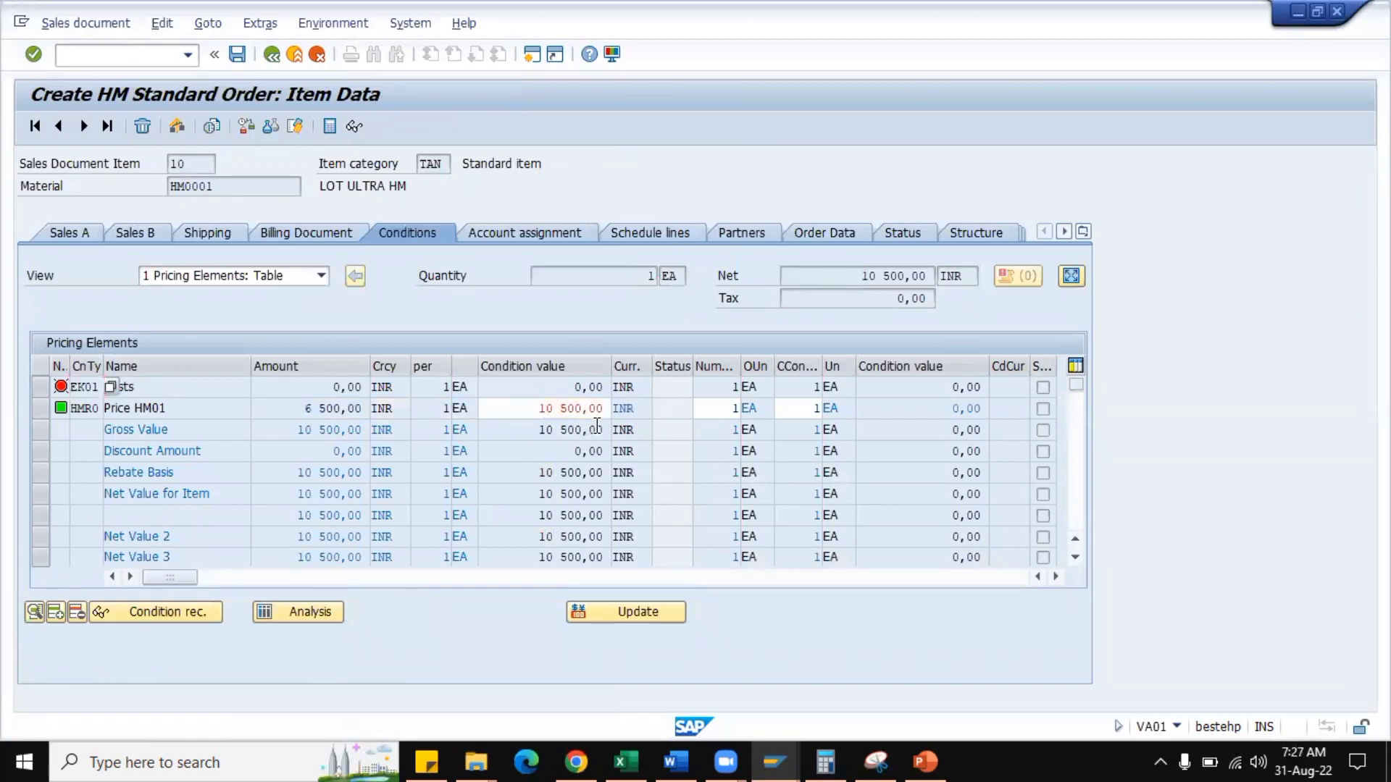
Change the calculation type of the item's HMR0 condition to A (Percentage) and return to the pricing elements.
key("alt+Tab")
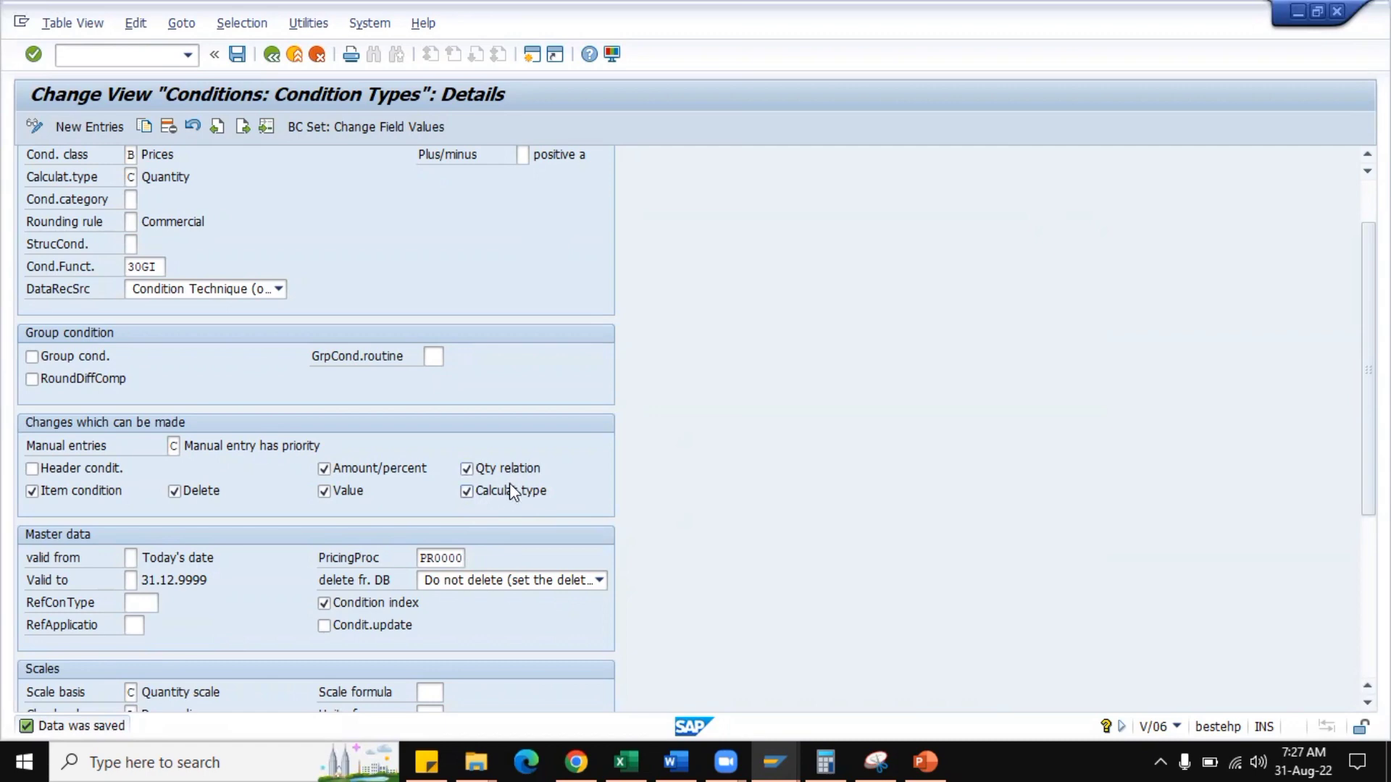
key("alt+Tab")
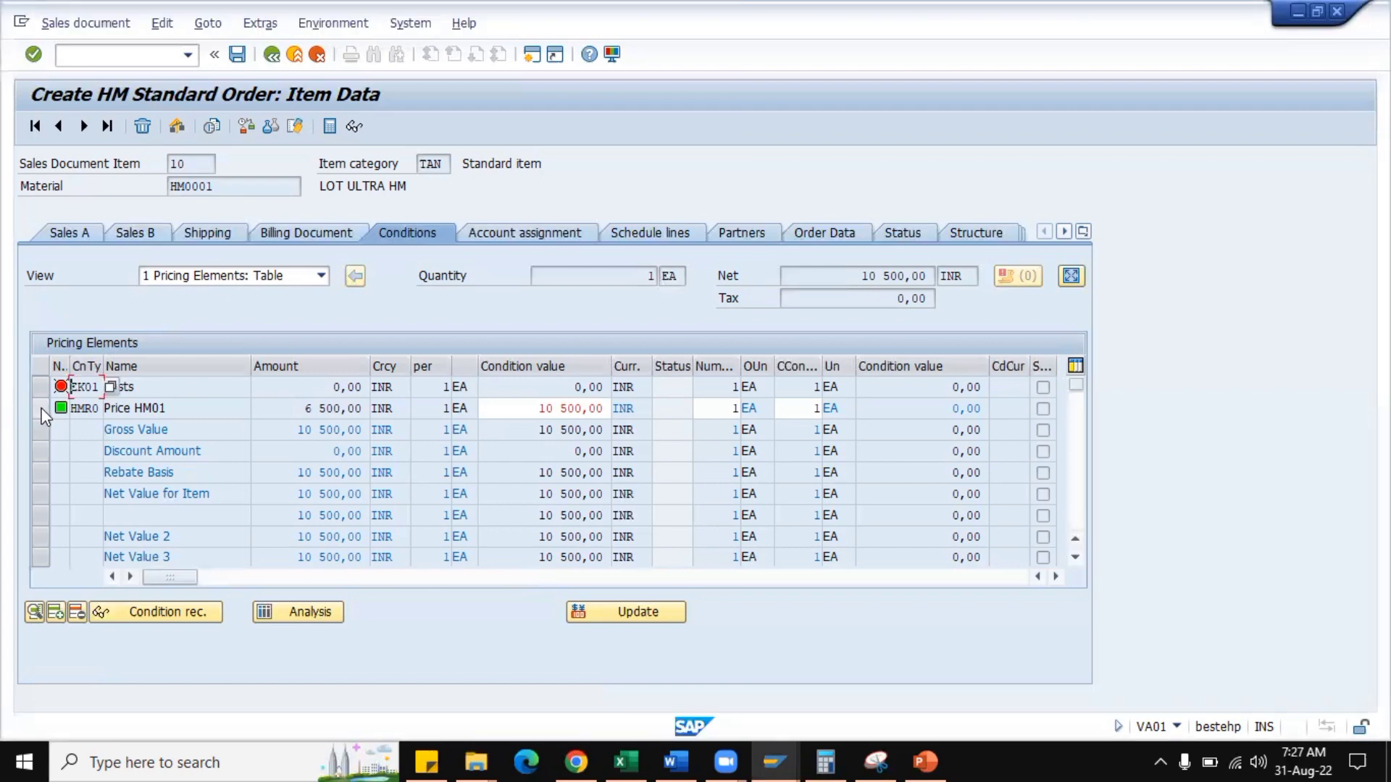
left_click(41, 410)
double_click(183, 408)
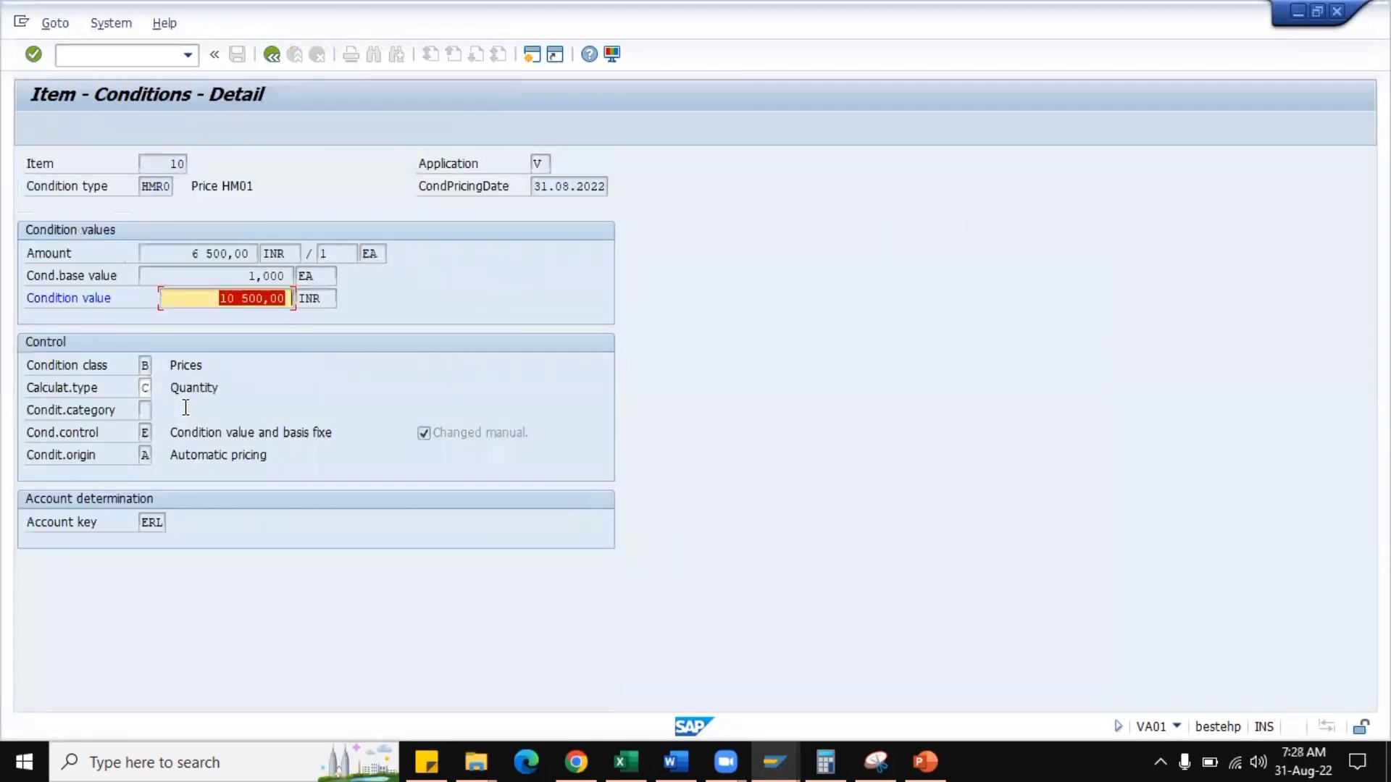
left_click(145, 389)
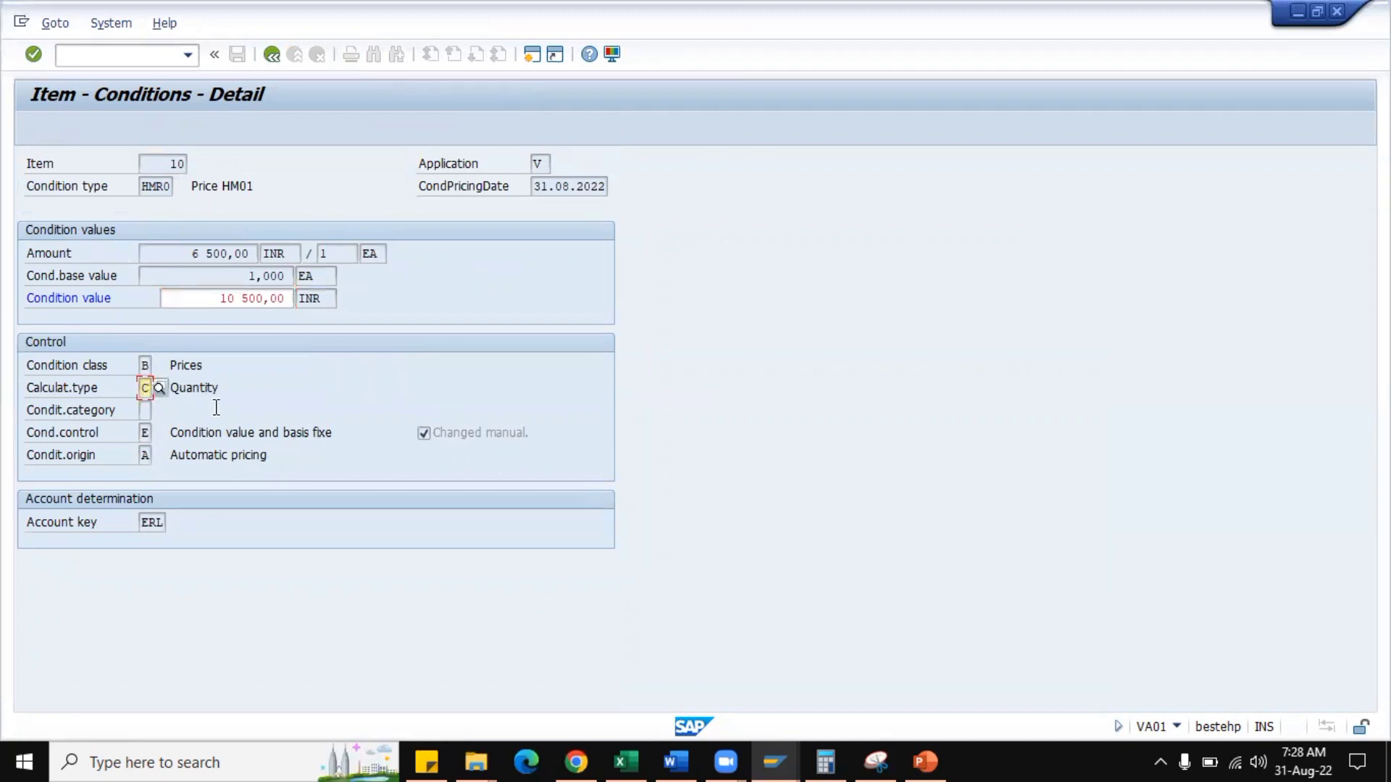
left_click(158, 388)
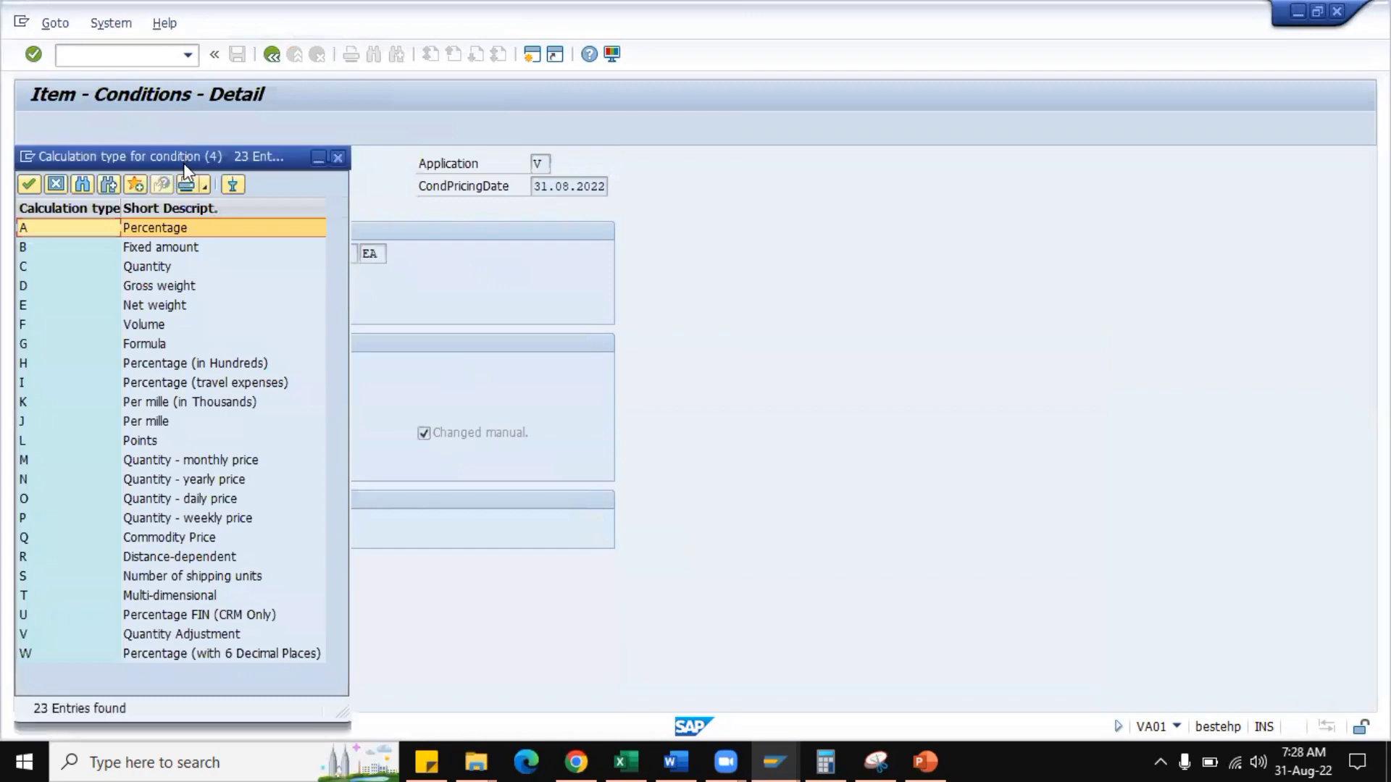
left_click_drag(196, 155, 808, 127)
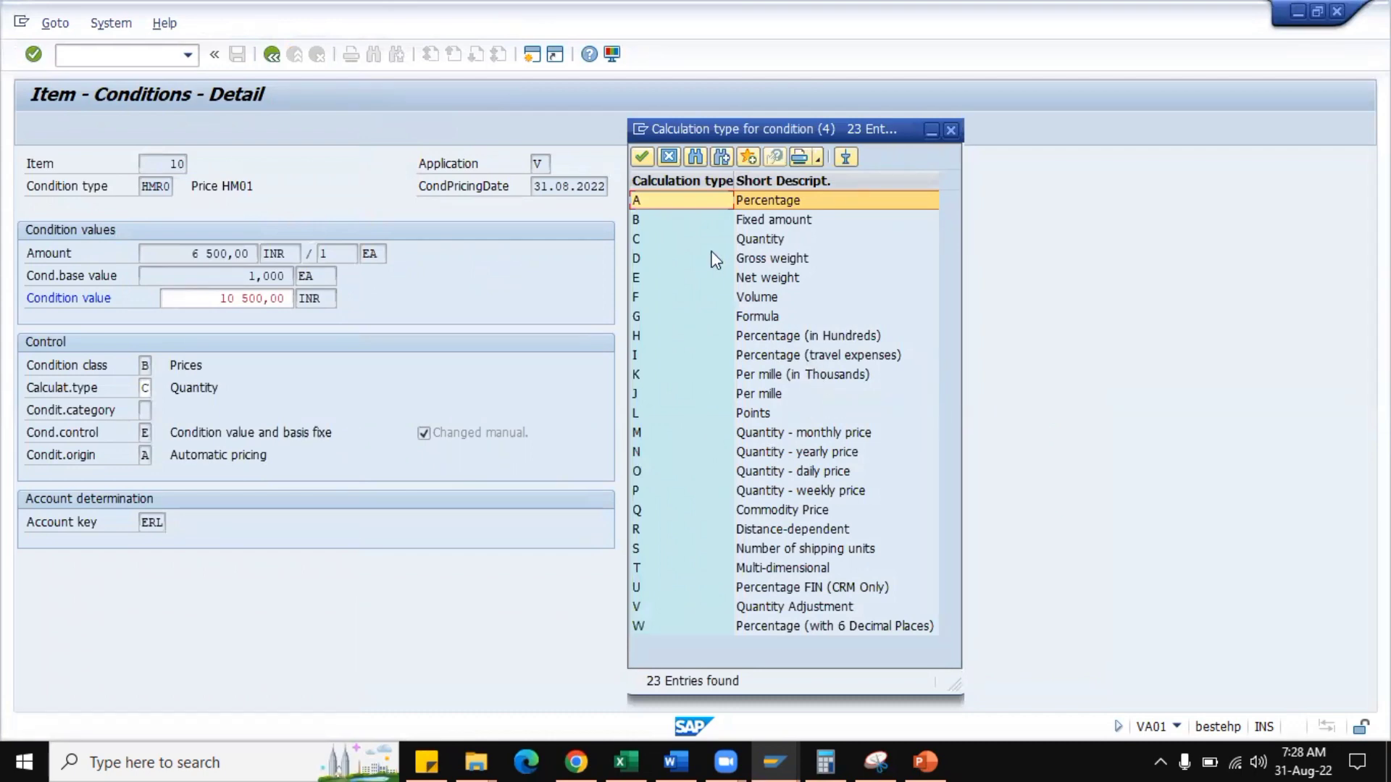
double_click(685, 203)
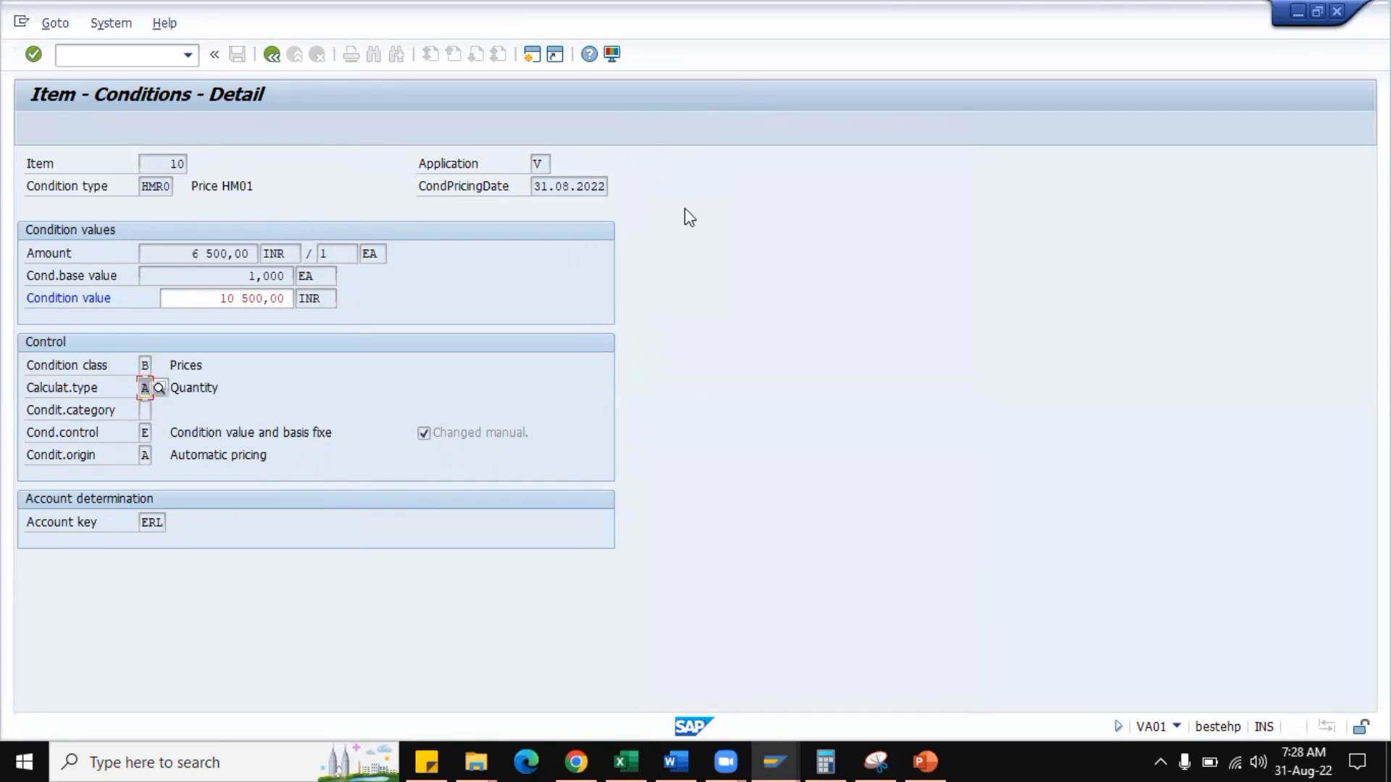
key("Return")
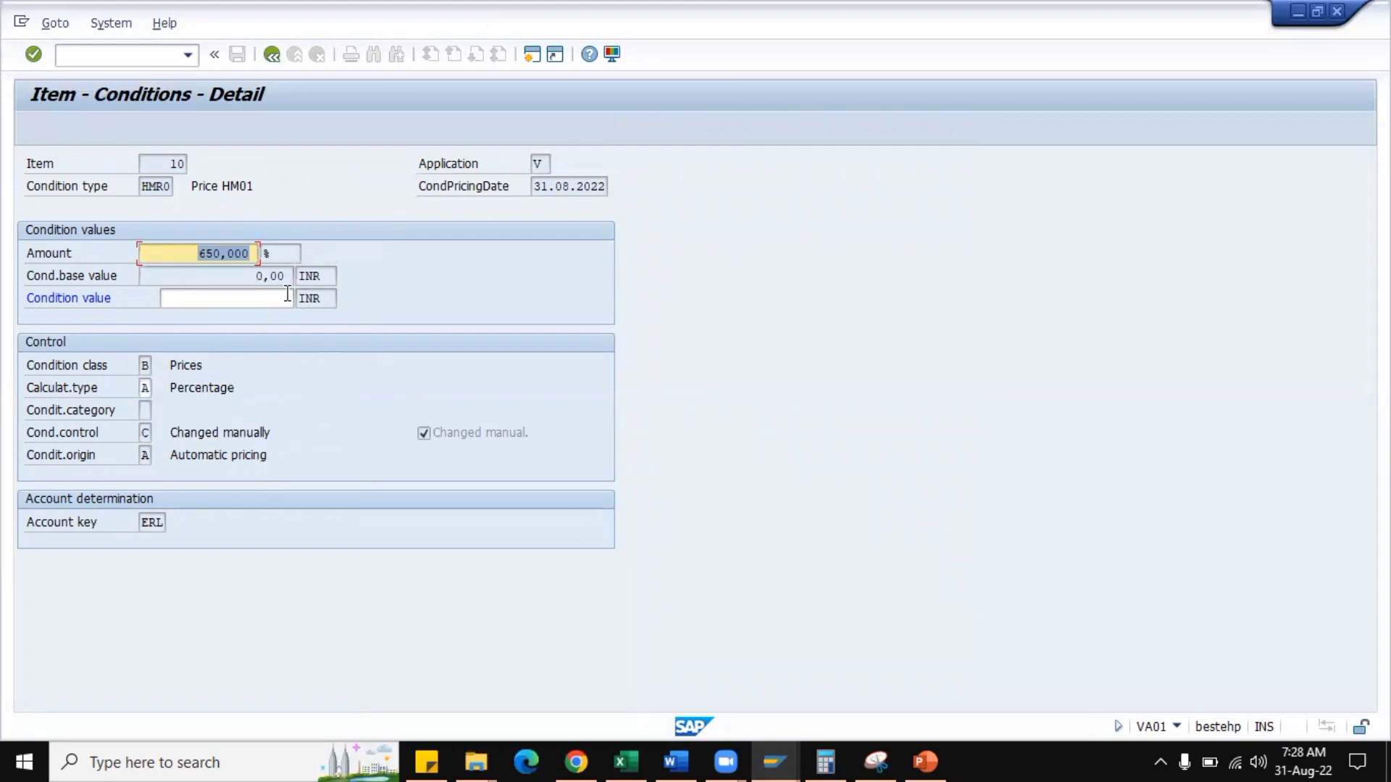
left_click(273, 56)
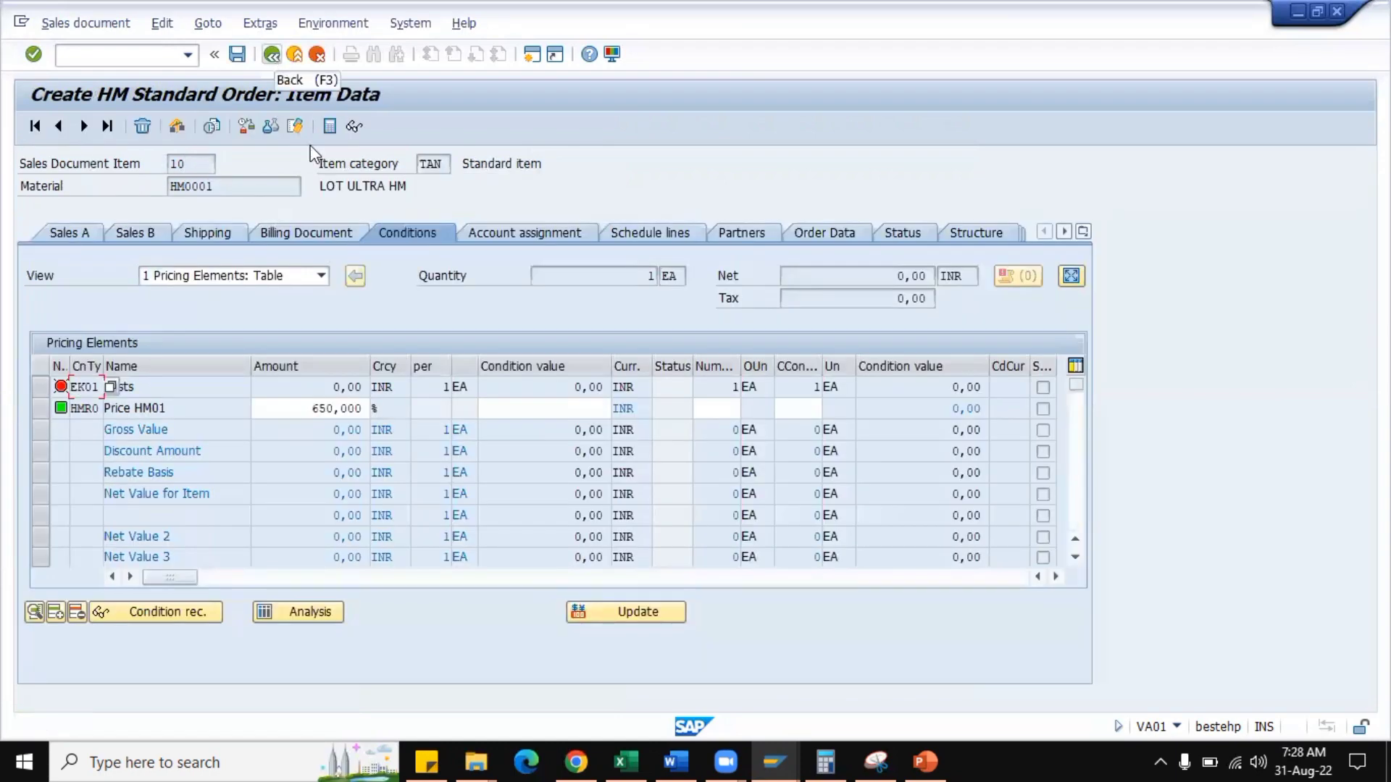
Review the possible manual entry values and the change settings of condition type HMR0 without altering them.
mouse_move(762, 749)
left_click(759, 698)
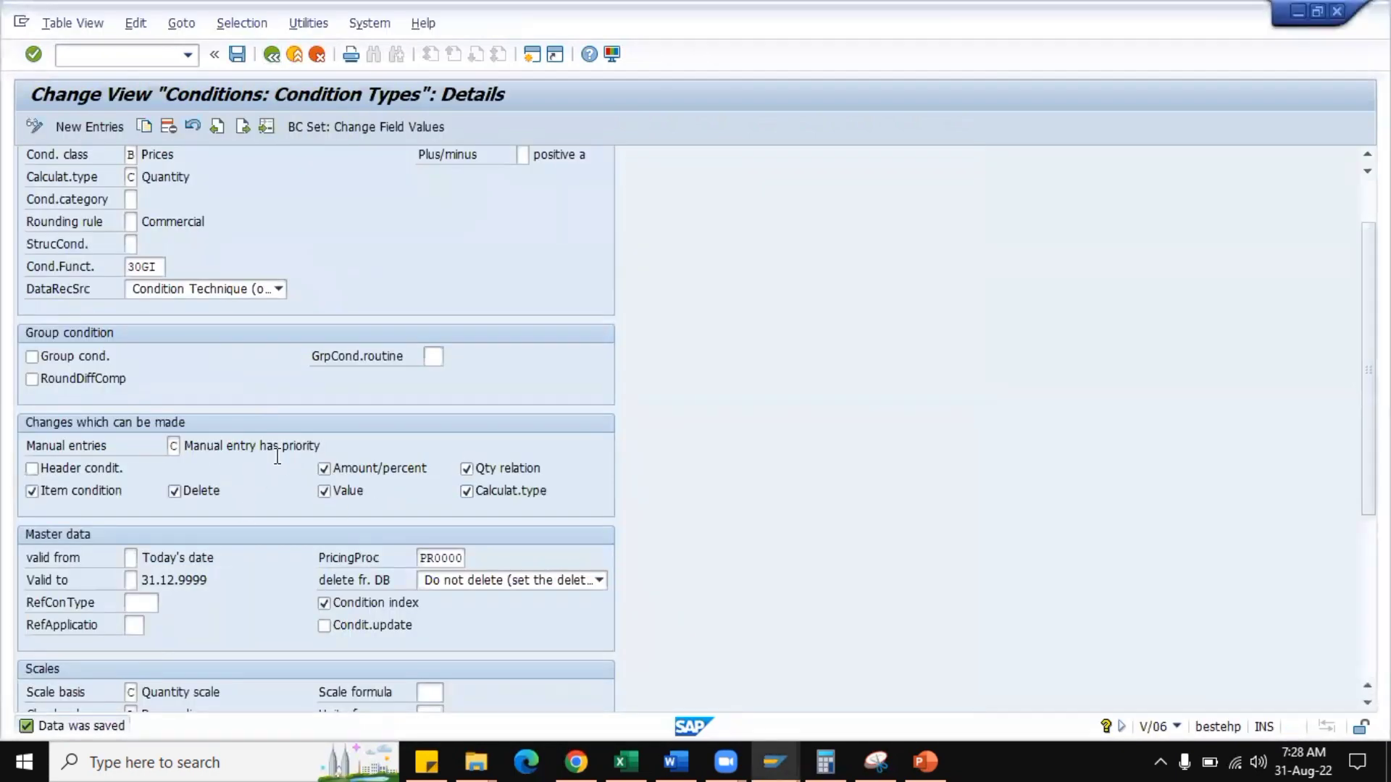
left_click(175, 447)
left_click(189, 445)
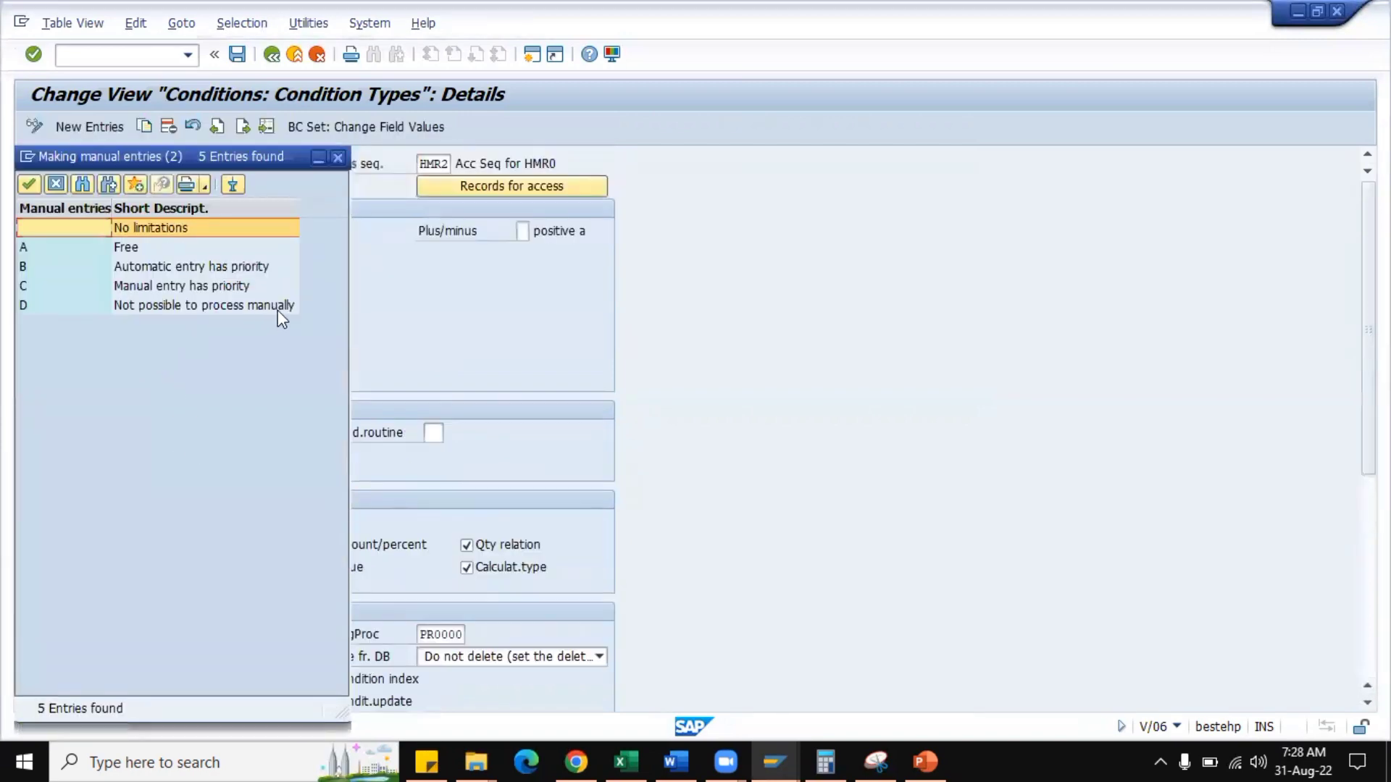
left_click(337, 157)
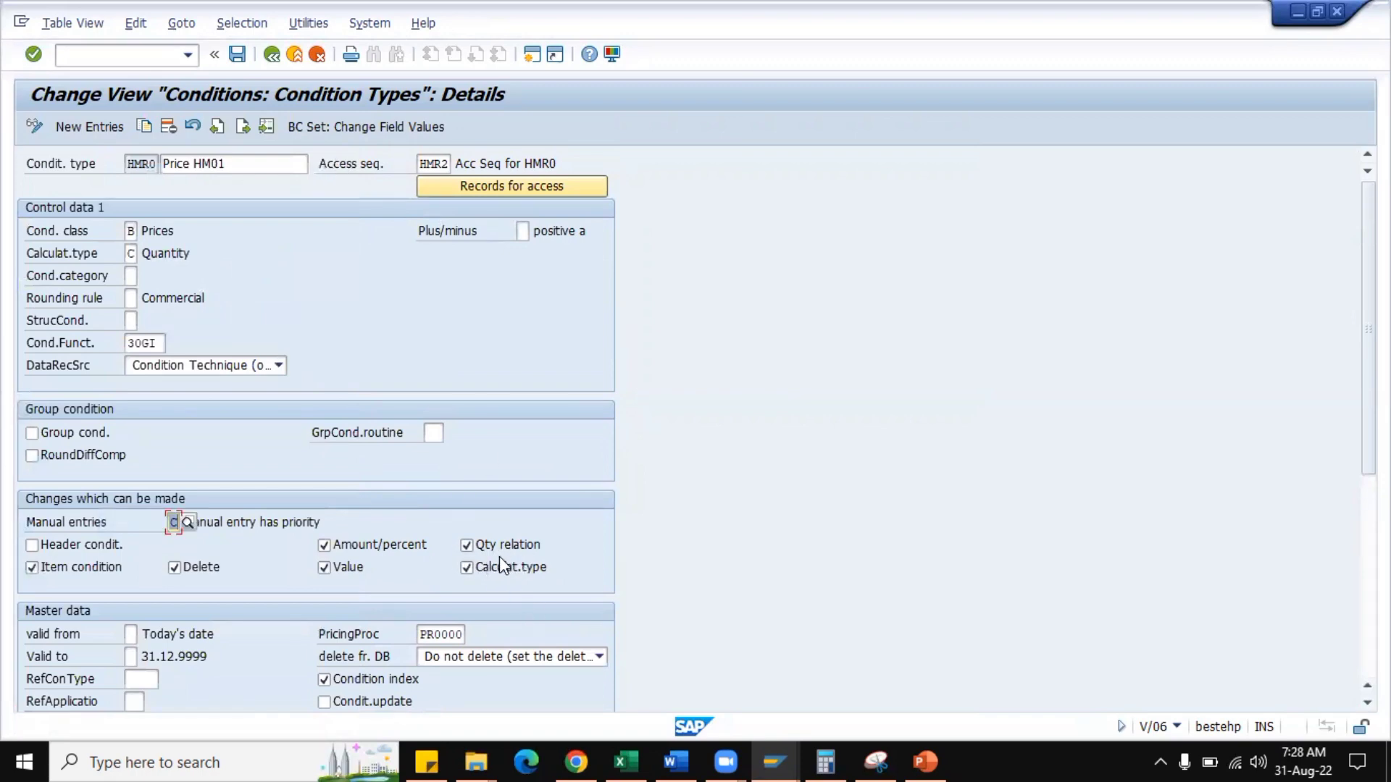
scroll(833, 500, "down", 1)
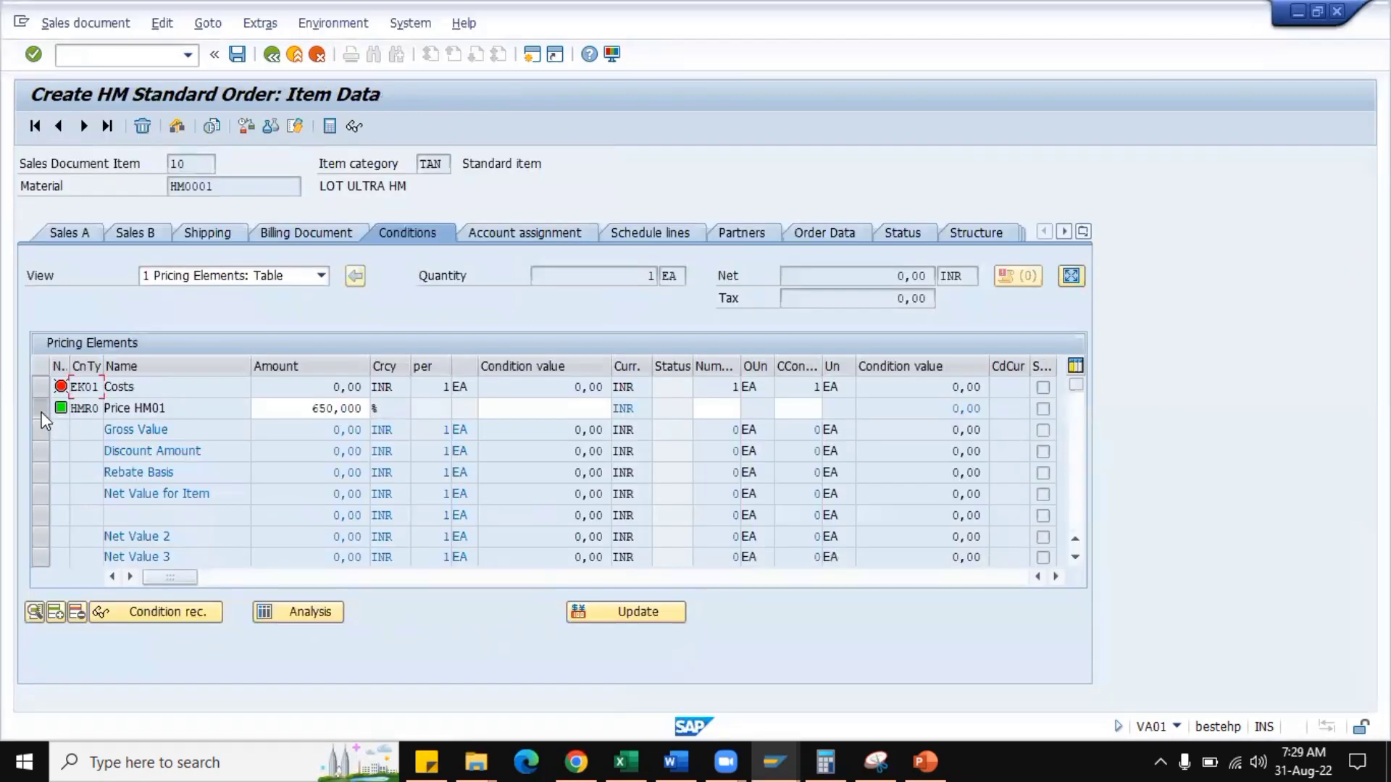
Delete the HMR0 price condition row from the order item's pricing elements.
left_click(40, 410)
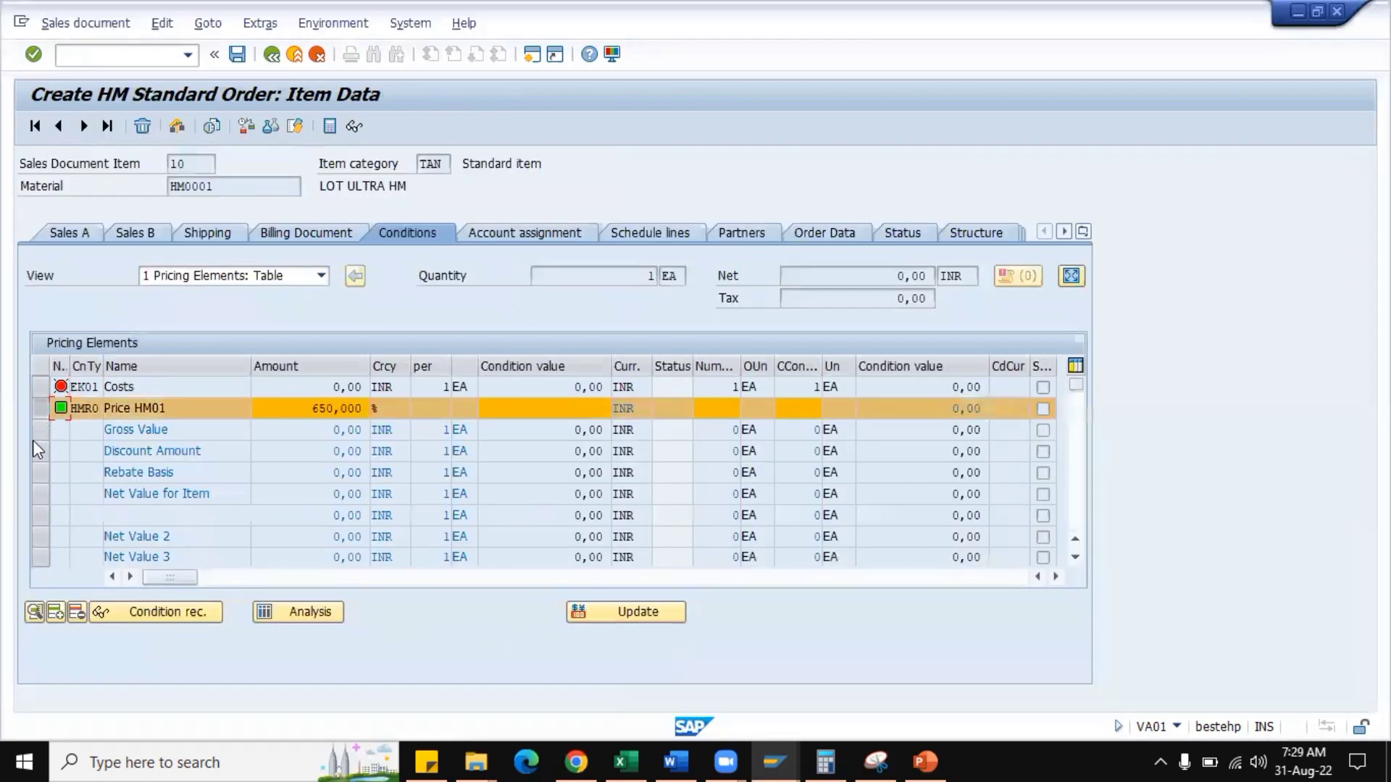
left_click(77, 612)
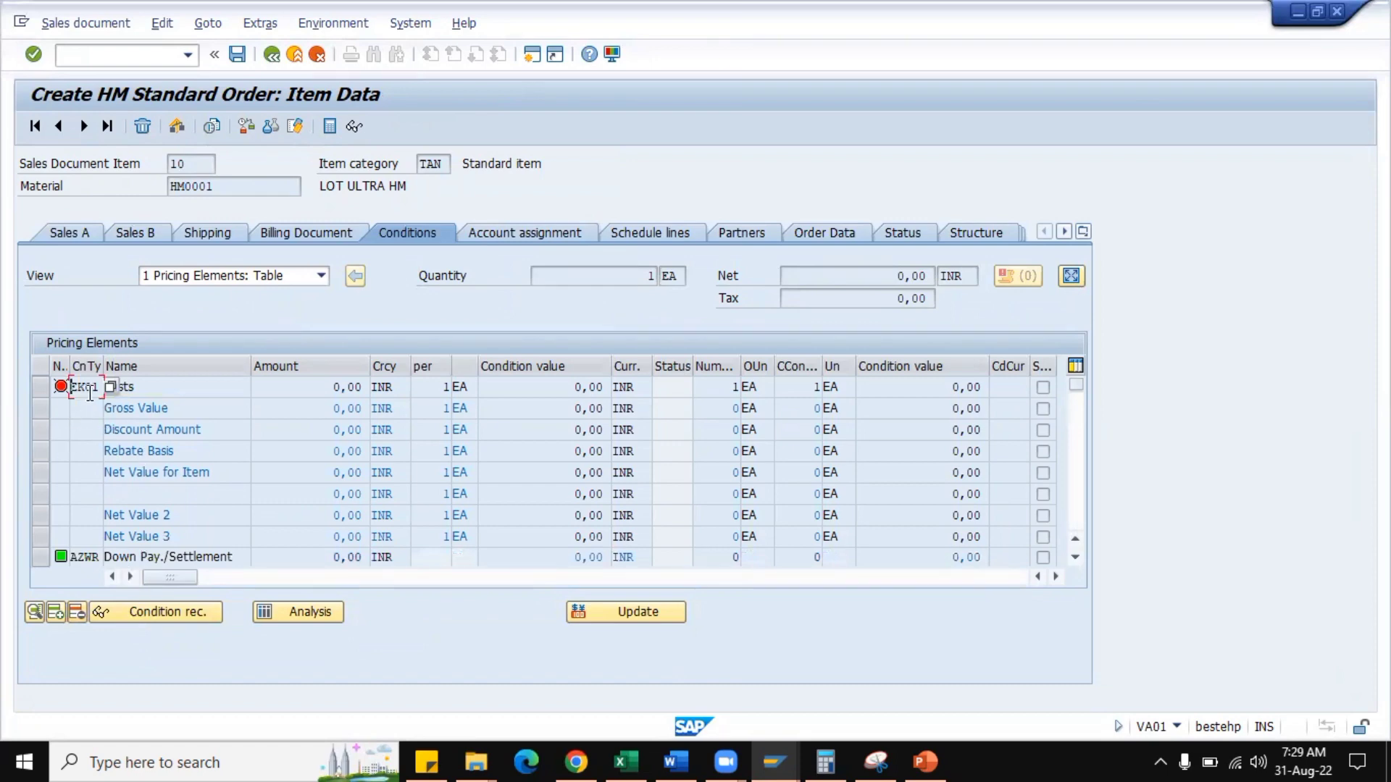
Disable Delete, Qty relation and Calculat.type among the permitted changes of condition type HMR0 and save.
key("alt+Tab")
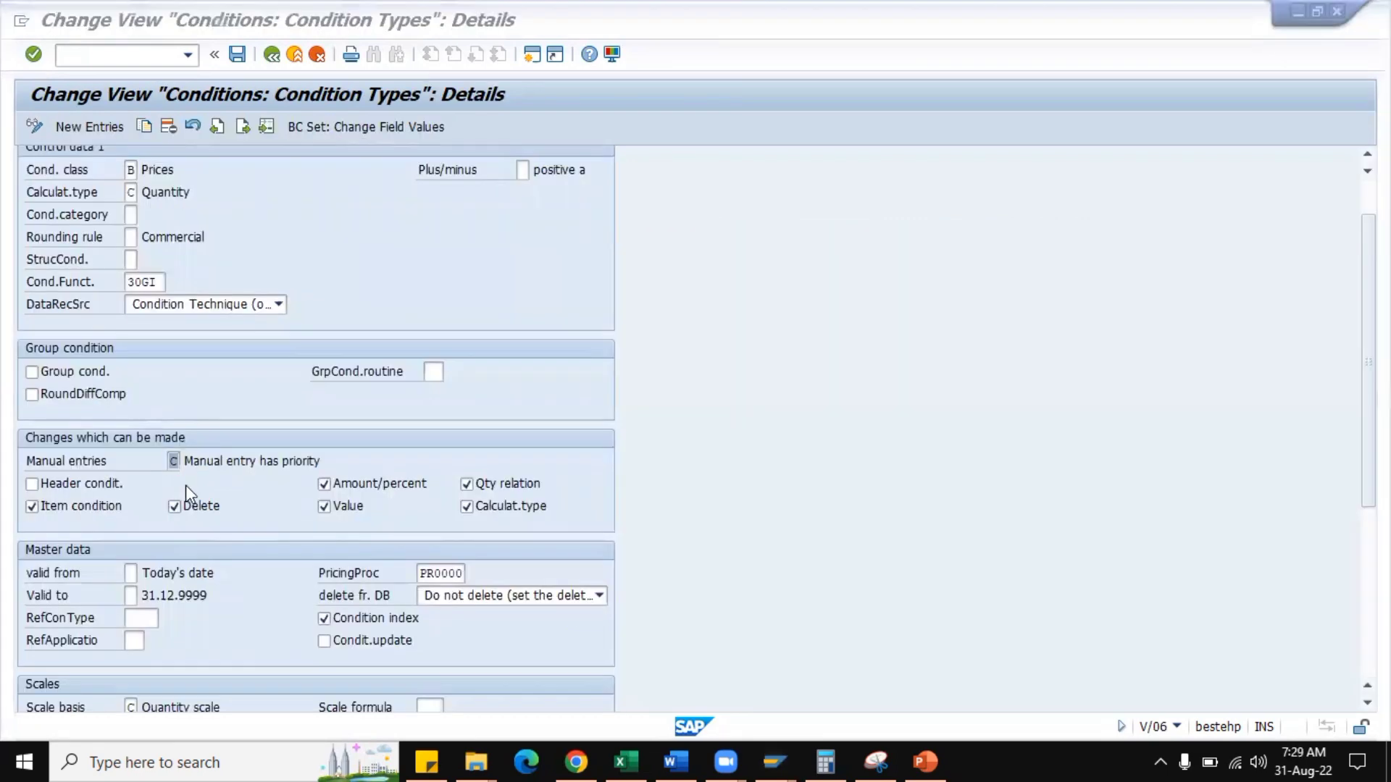
left_click(190, 504)
left_click(497, 490)
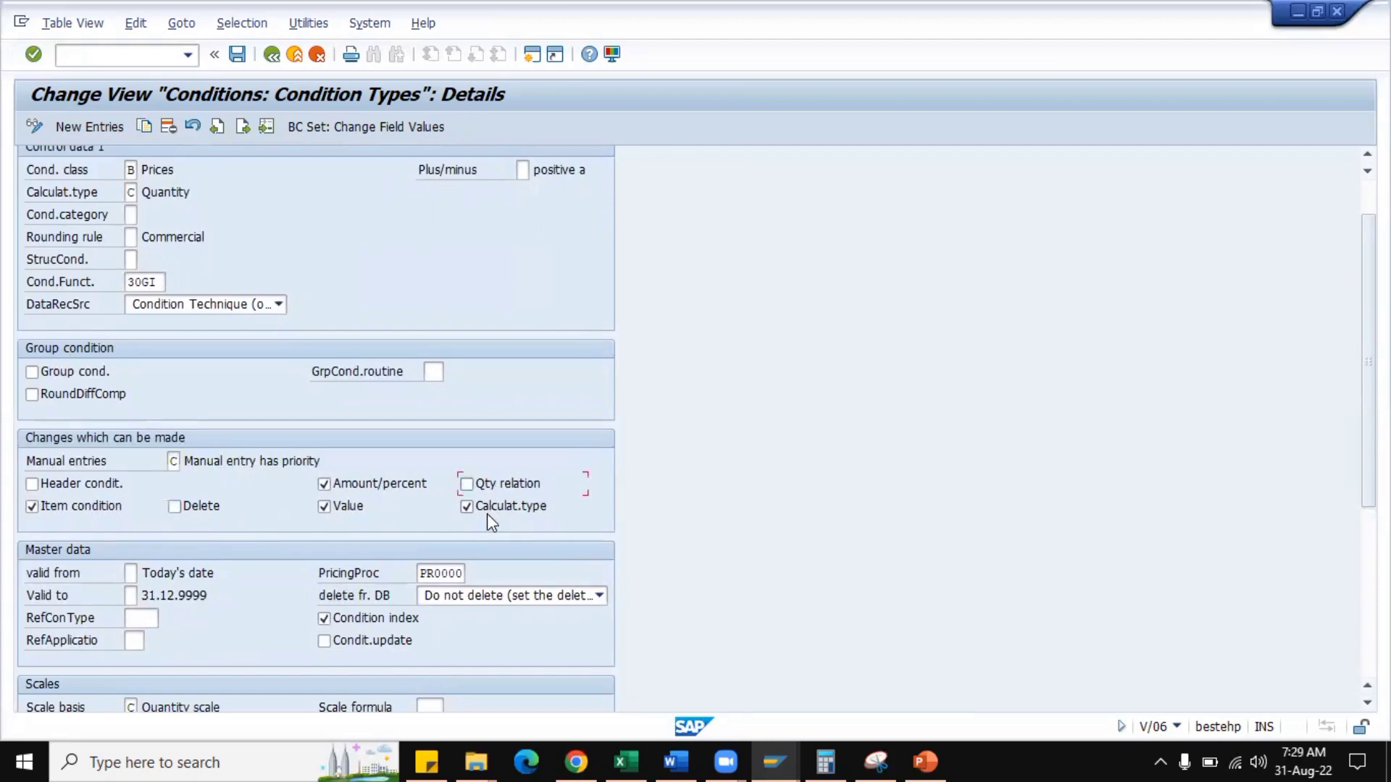
left_click(243, 58)
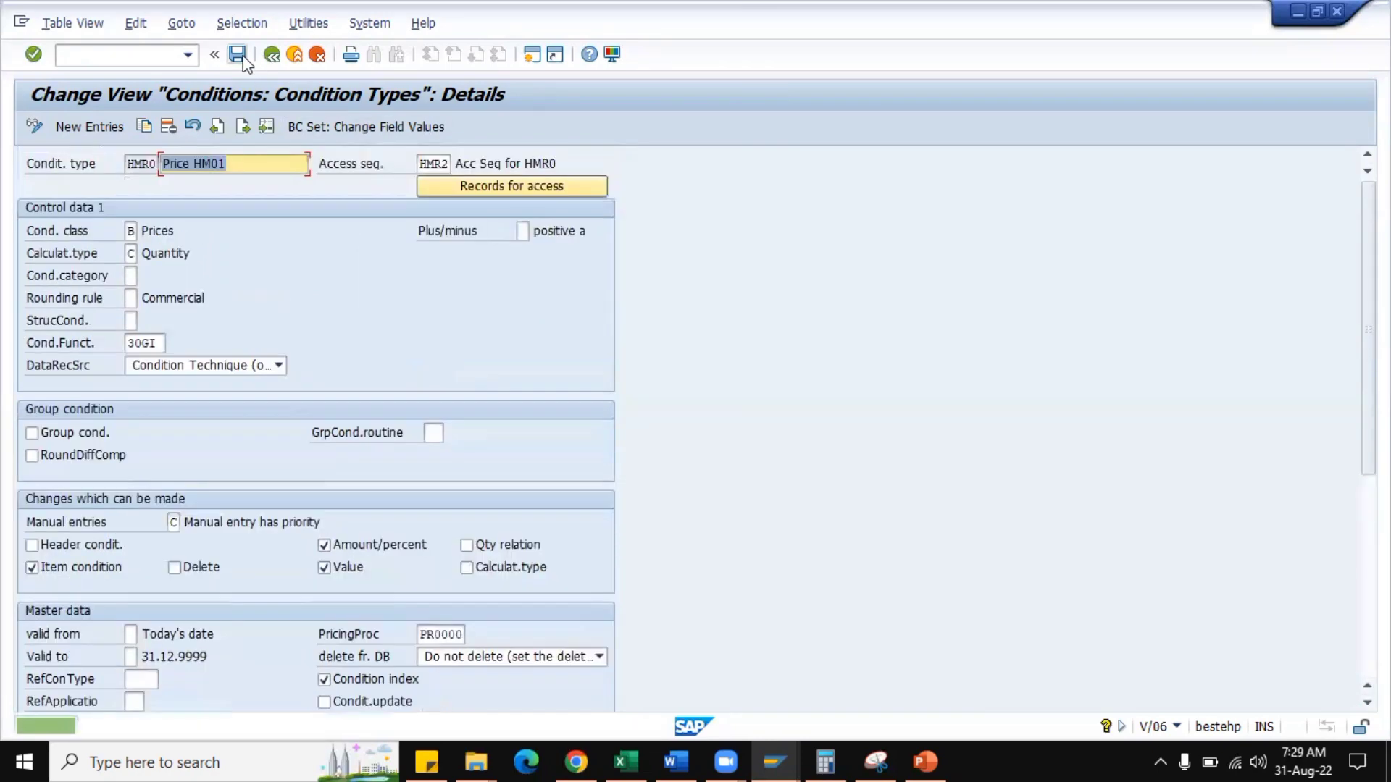
Abandon the open order with /nva01 and start another HMOR order for sales area HM01, HM, HM.
key("alt+Tab")
left_click(152, 55)
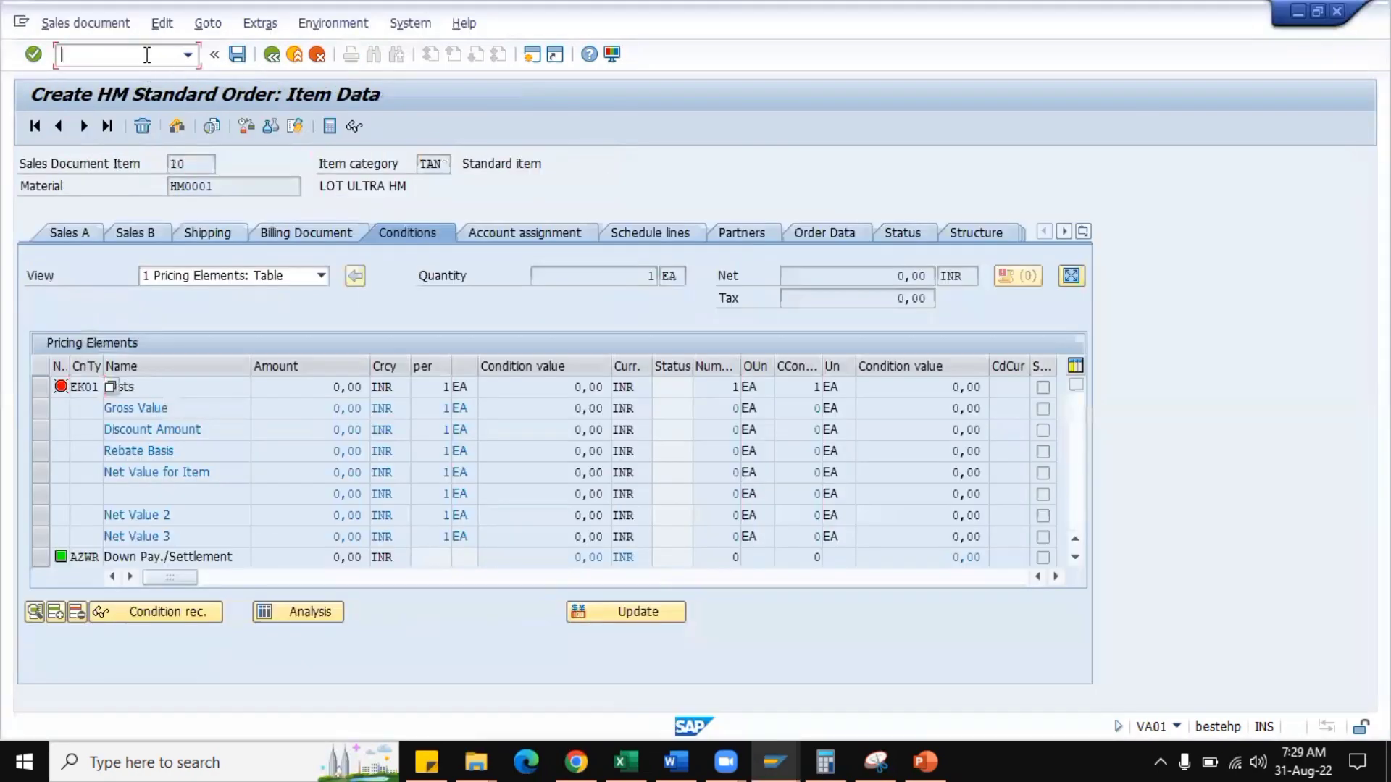
type("/nva01")
key("Return")
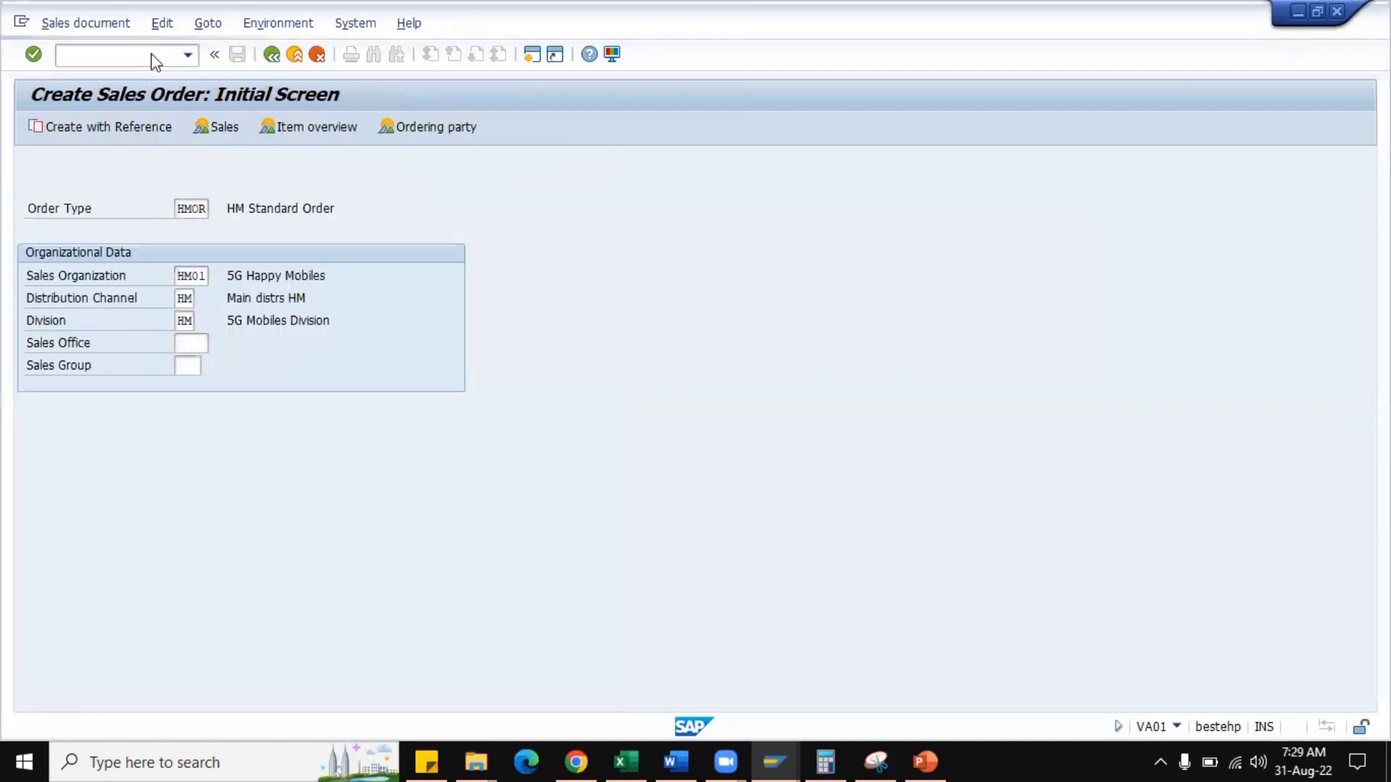
key("Return")
Fill in the sold-to party's customer number and the PO number for the restarted order.
left_click(189, 187)
left_click(199, 206)
left_click(181, 228)
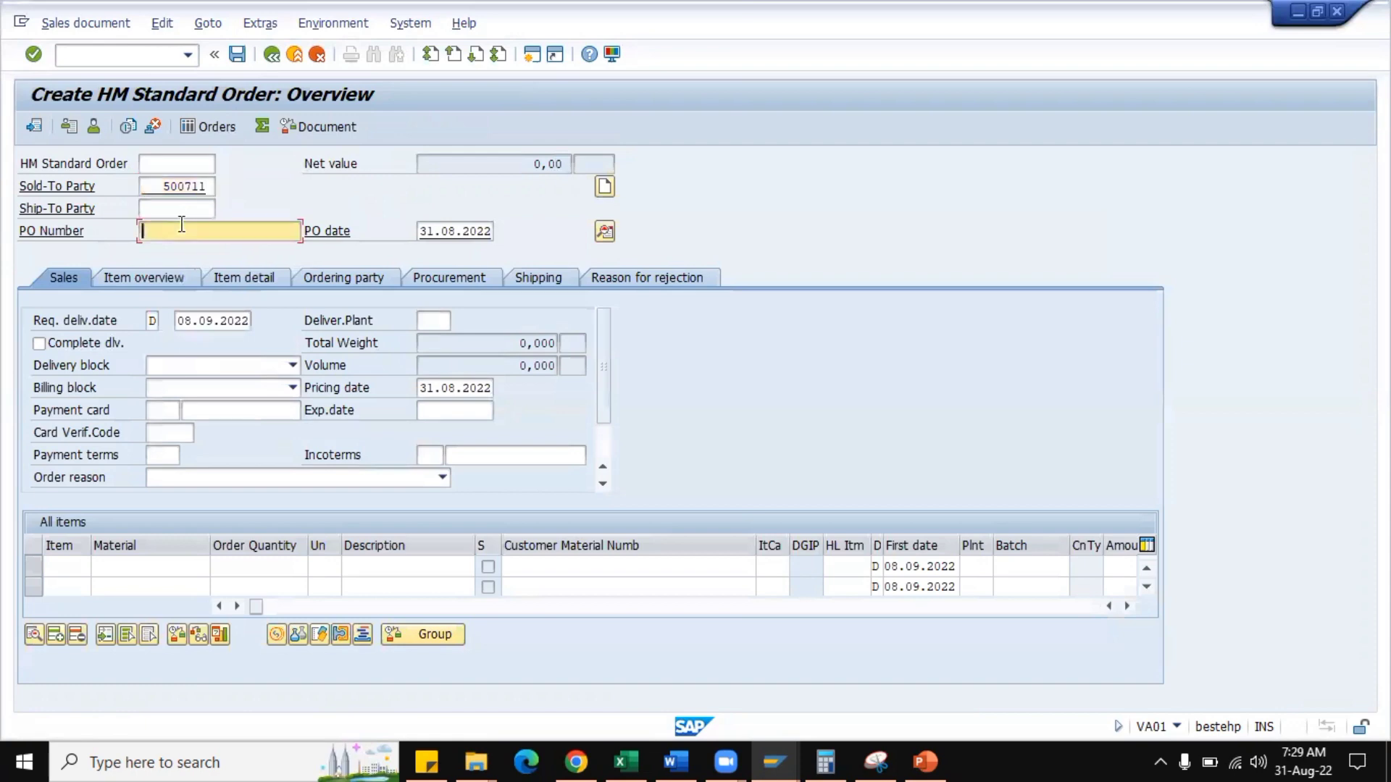
left_click(184, 249)
Add an order item for material HM0001 with quantity 10 and unit EA, and open its item details.
left_click(134, 566)
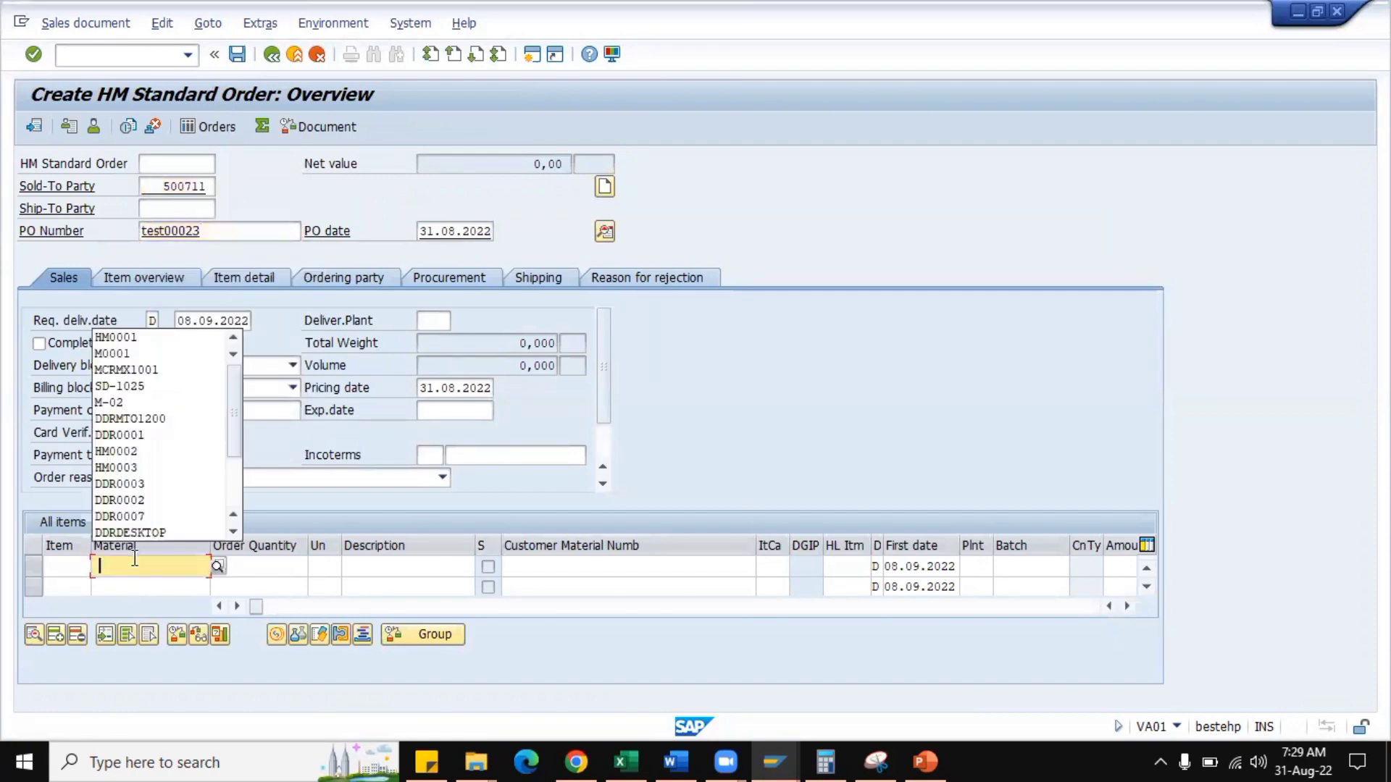
left_click(124, 341)
left_click(255, 566)
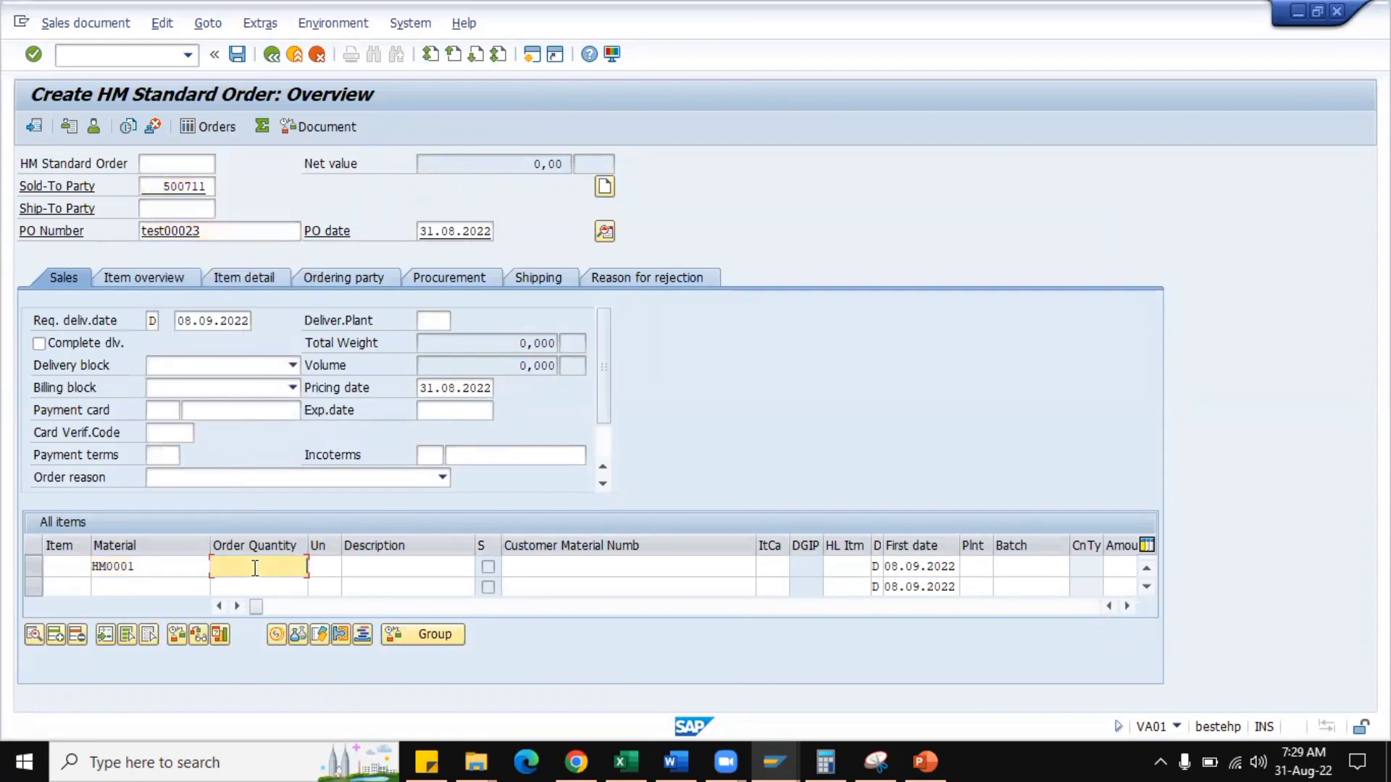
type("10")
key("Tab")
type("SEA")
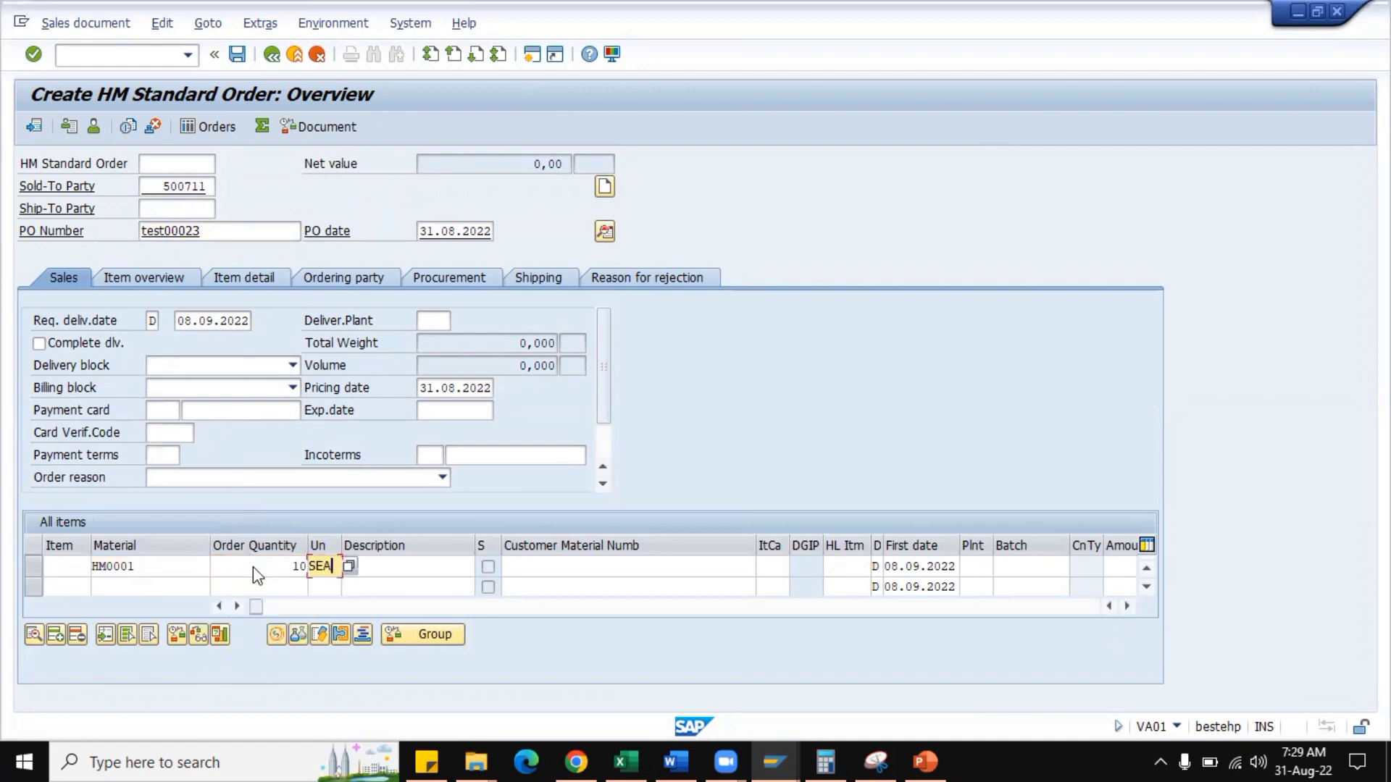
key("Return")
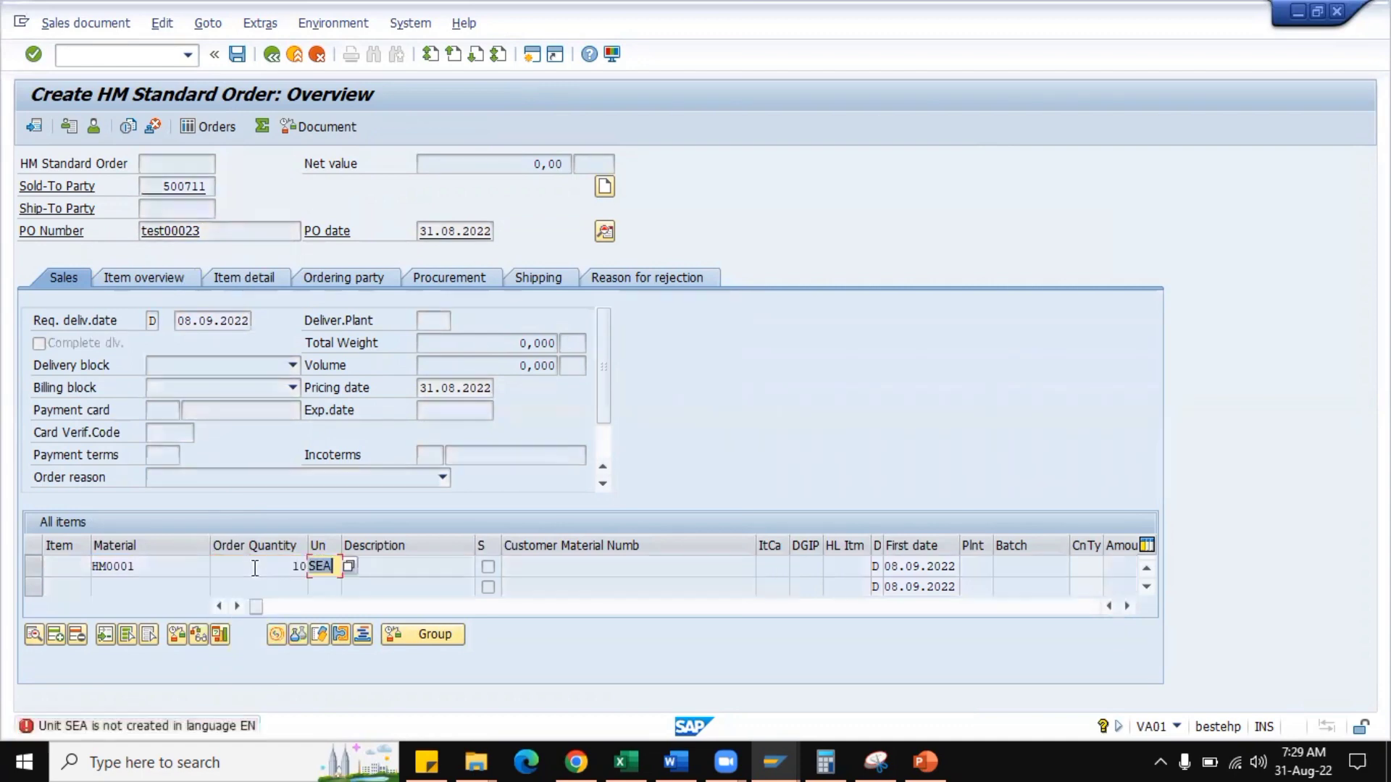
key("Delete")
key("Return")
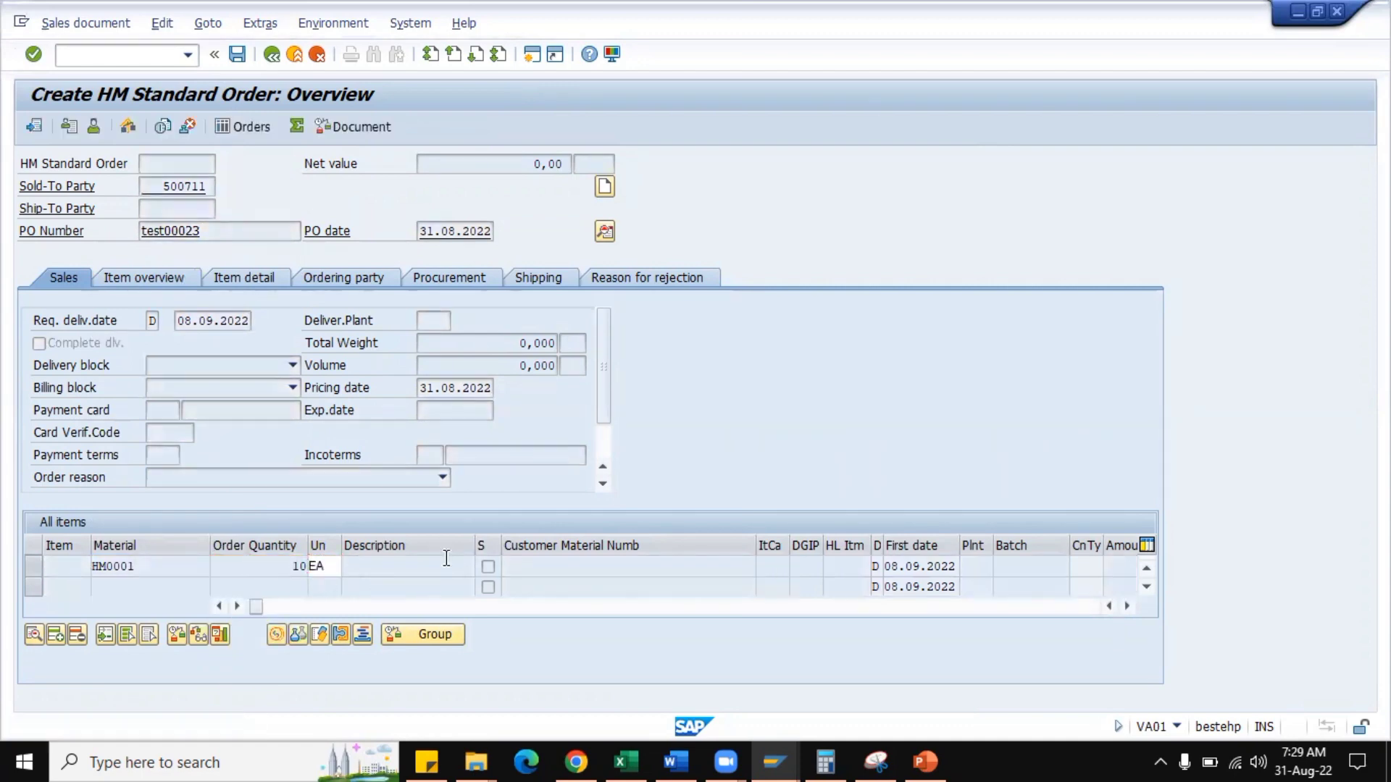
double_click(155, 558)
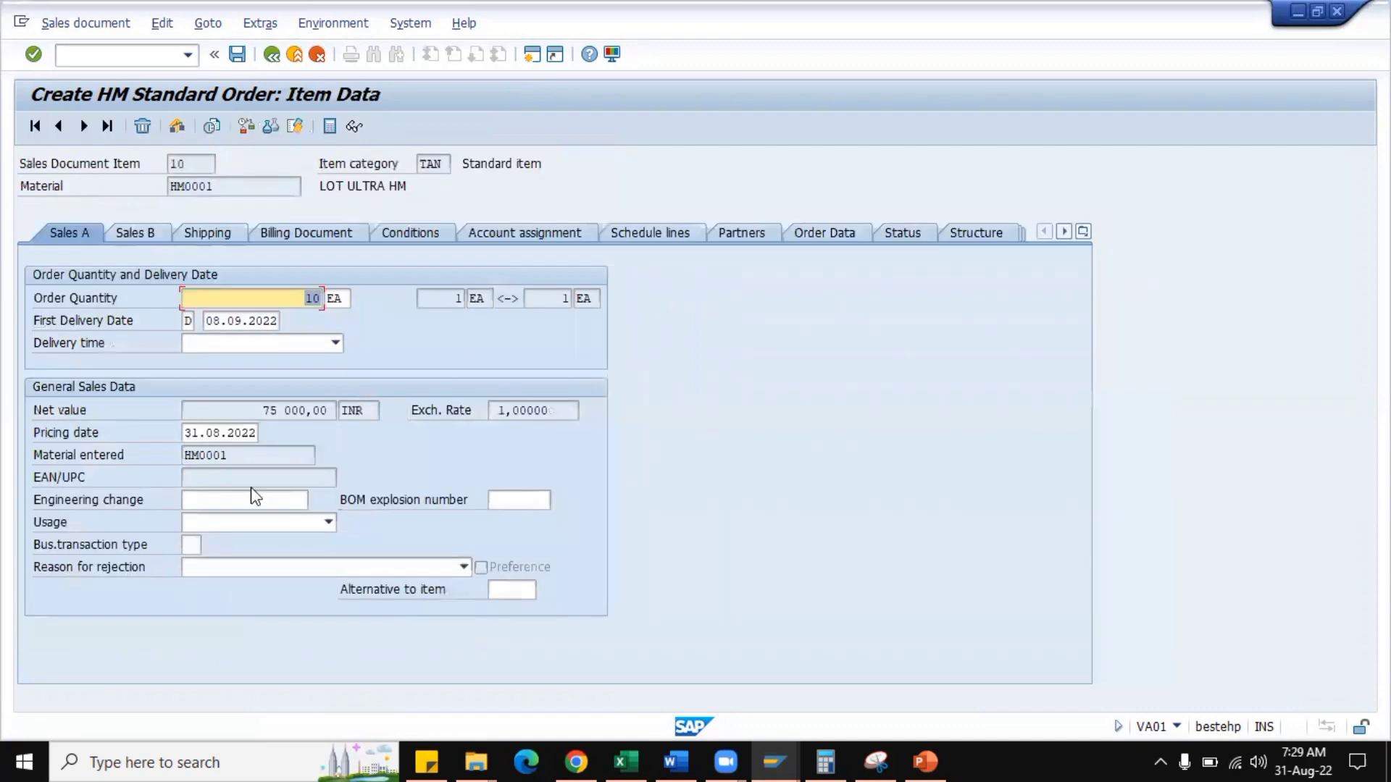
Try to delete condition HMR0 from the item's pricing conditions.
left_click(400, 236)
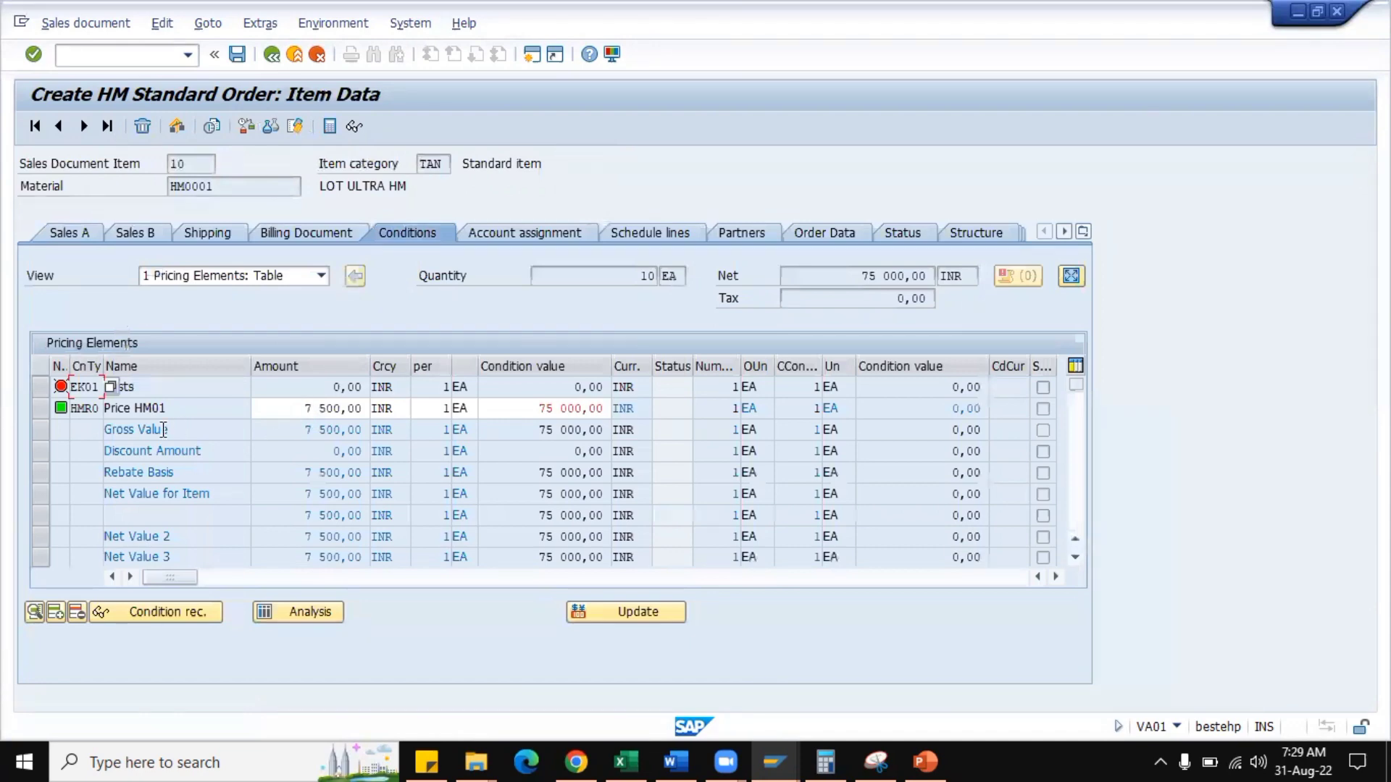
left_click(39, 407)
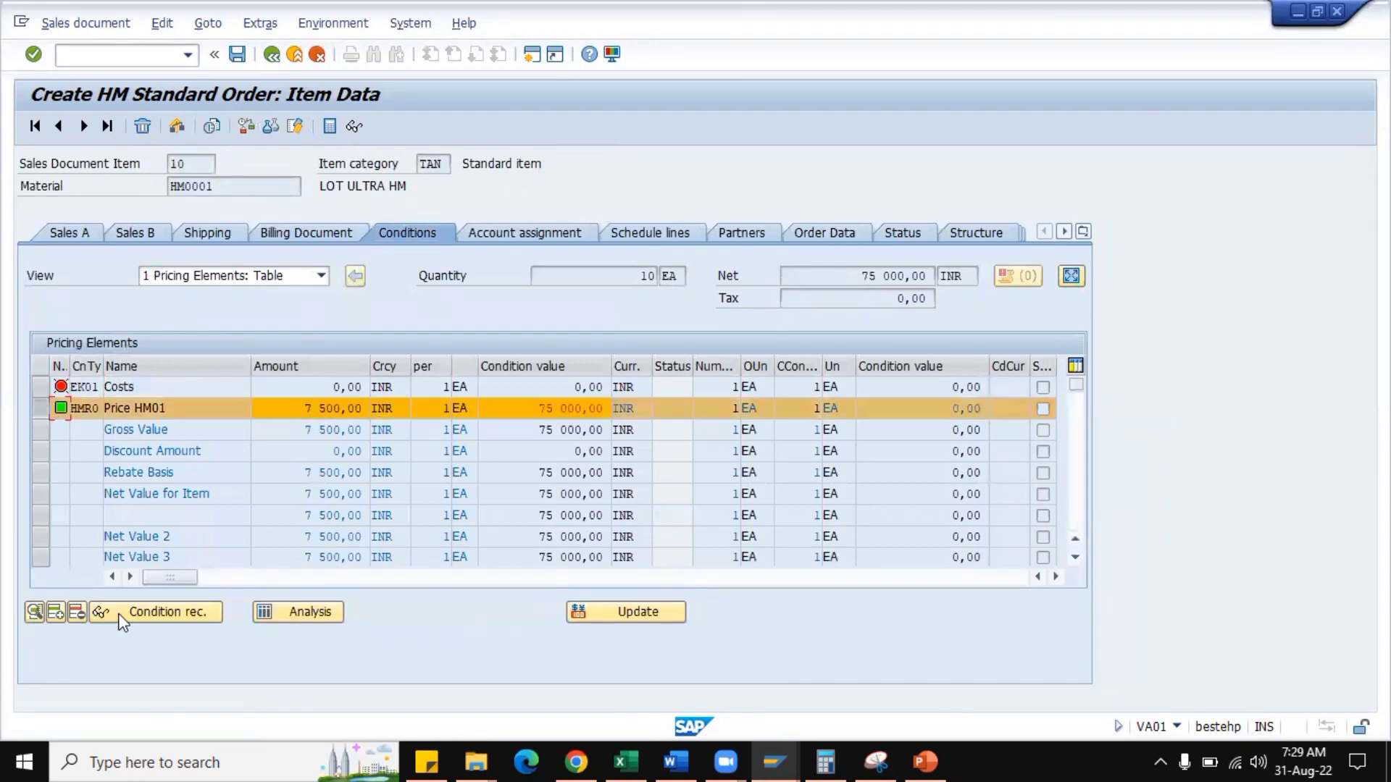
left_click(76, 613)
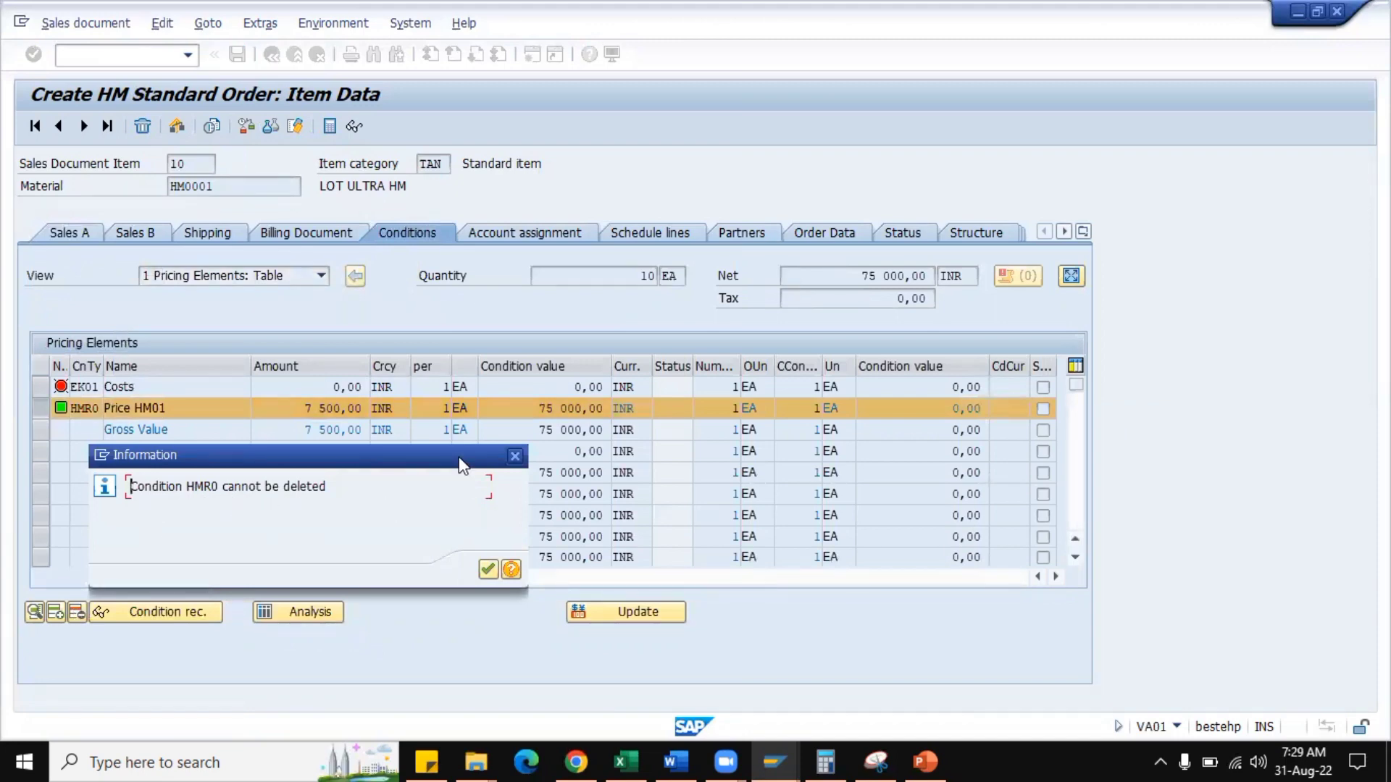
left_click_drag(468, 456, 804, 429)
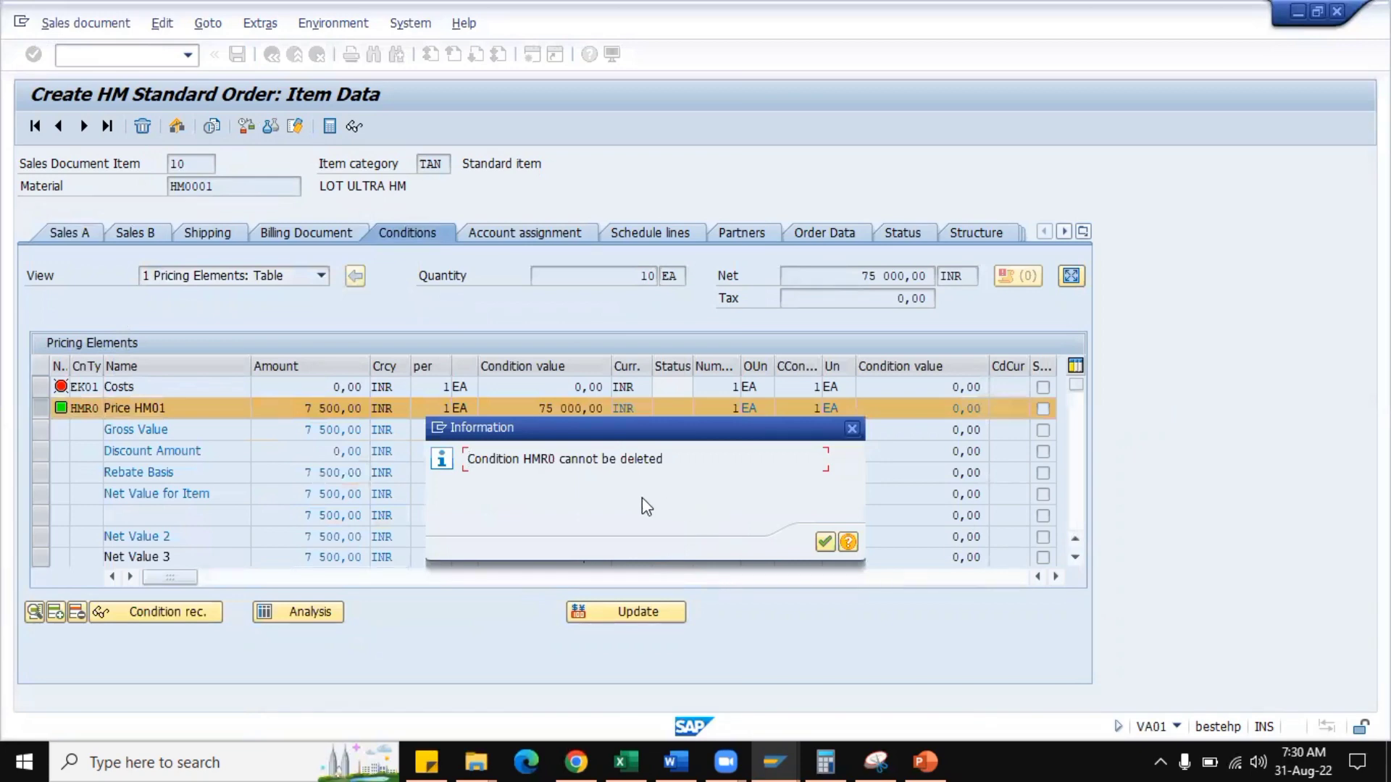
left_click(824, 543)
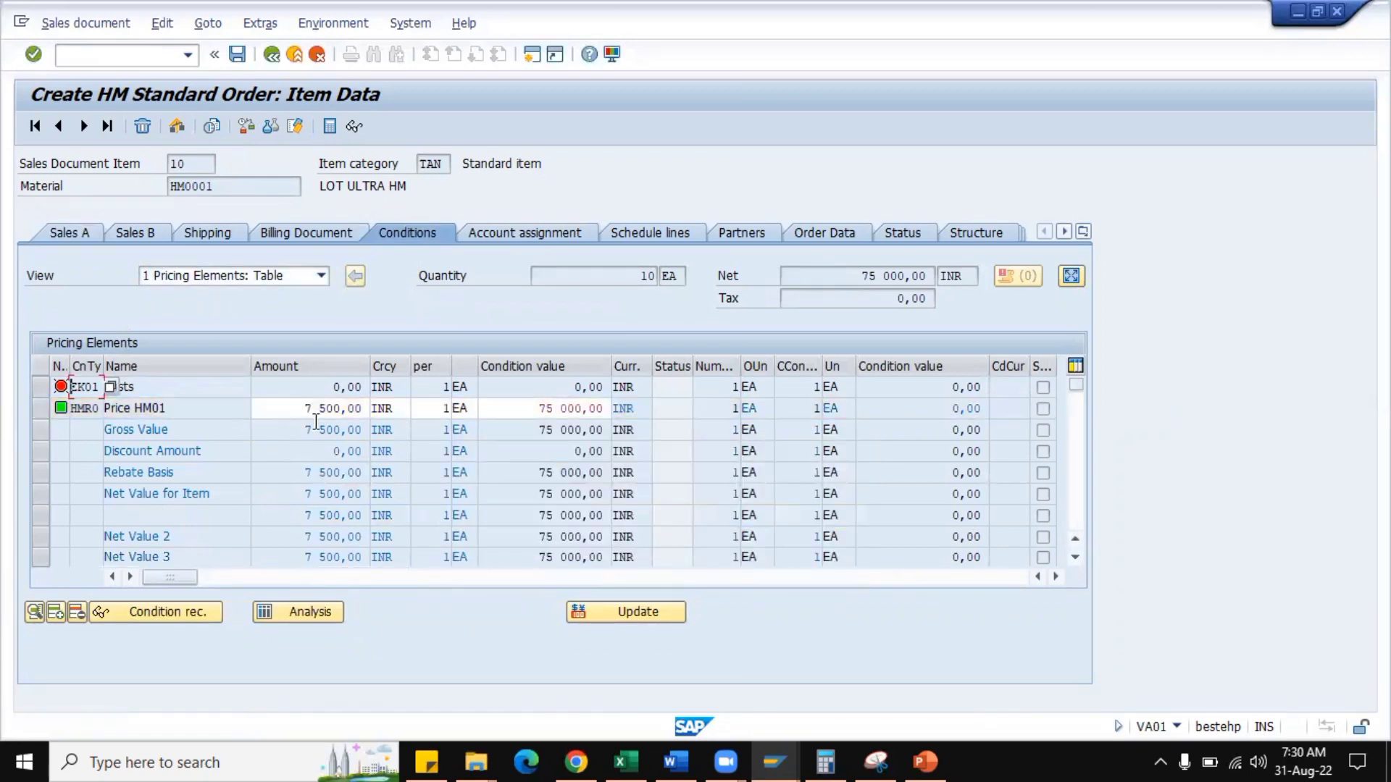
Compare the permitted changes of condition type HMR0 with its amount and condition value fields in the order item.
key("alt+Tab")
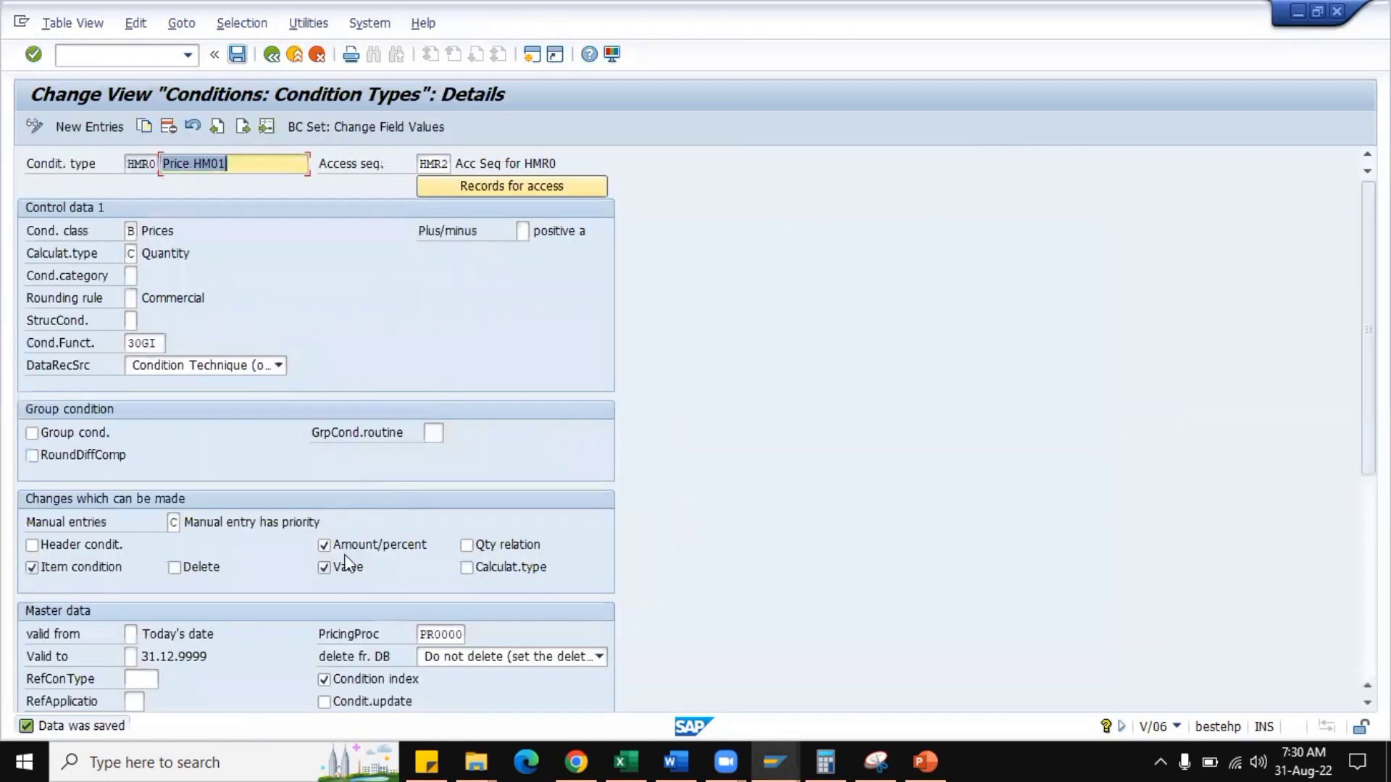
key("alt+Tab")
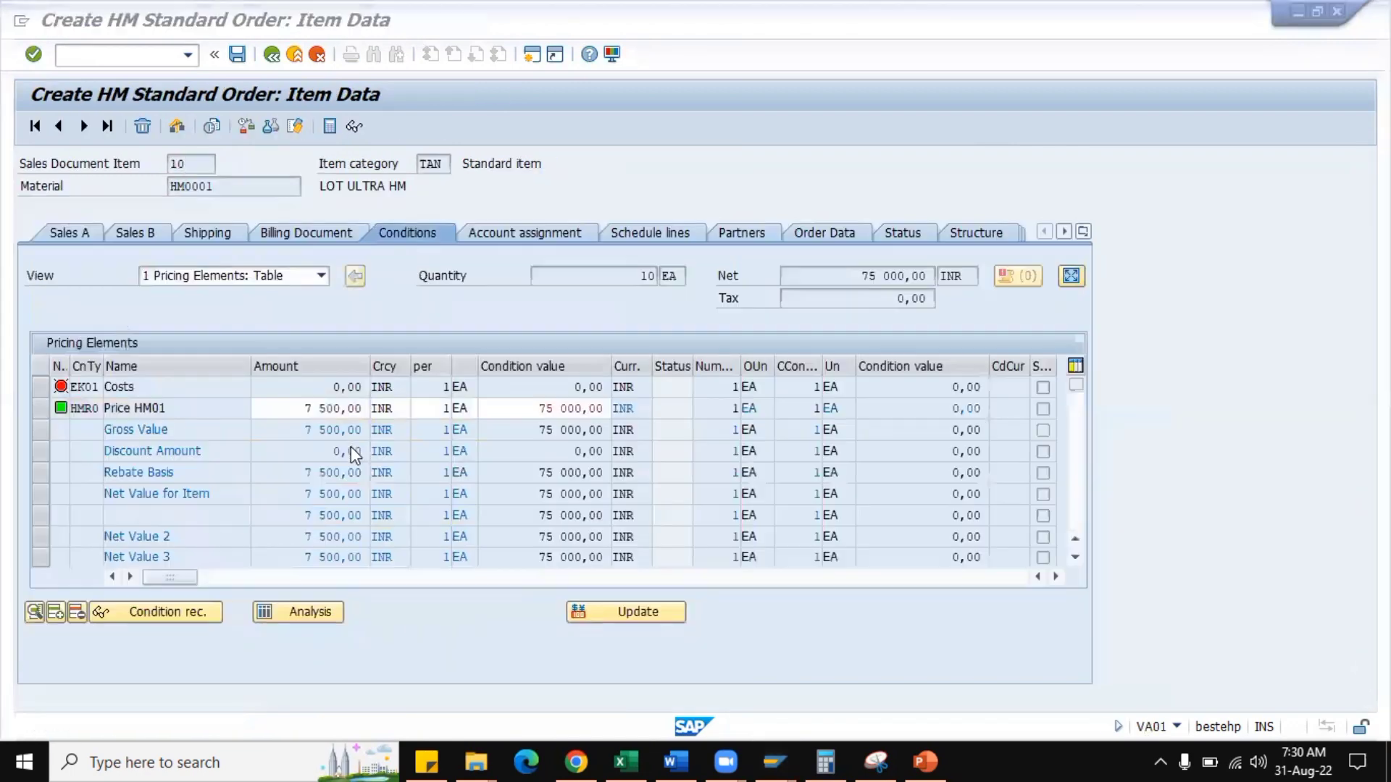
left_click(312, 407)
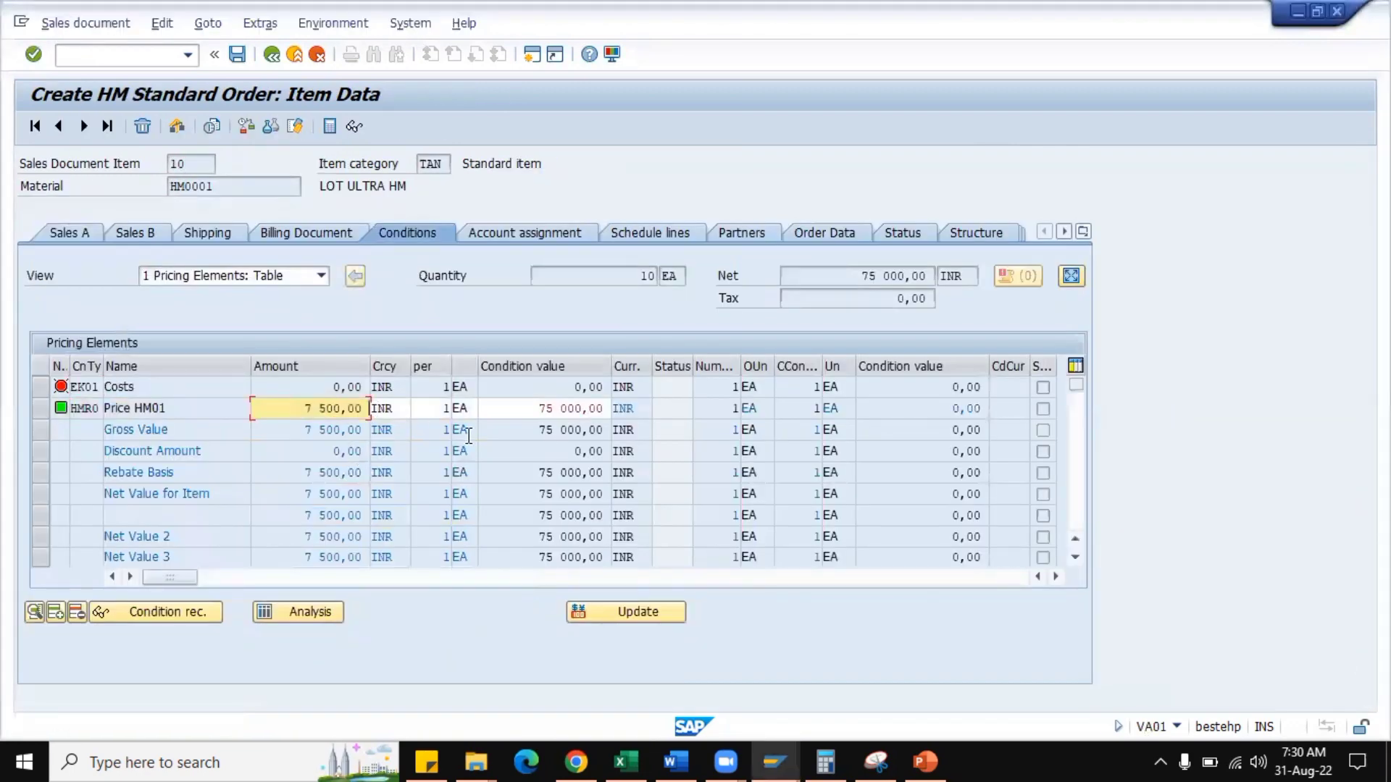
key("alt+Tab")
key("alt+Tab")
left_click_drag(536, 409, 616, 407)
left_click(616, 406)
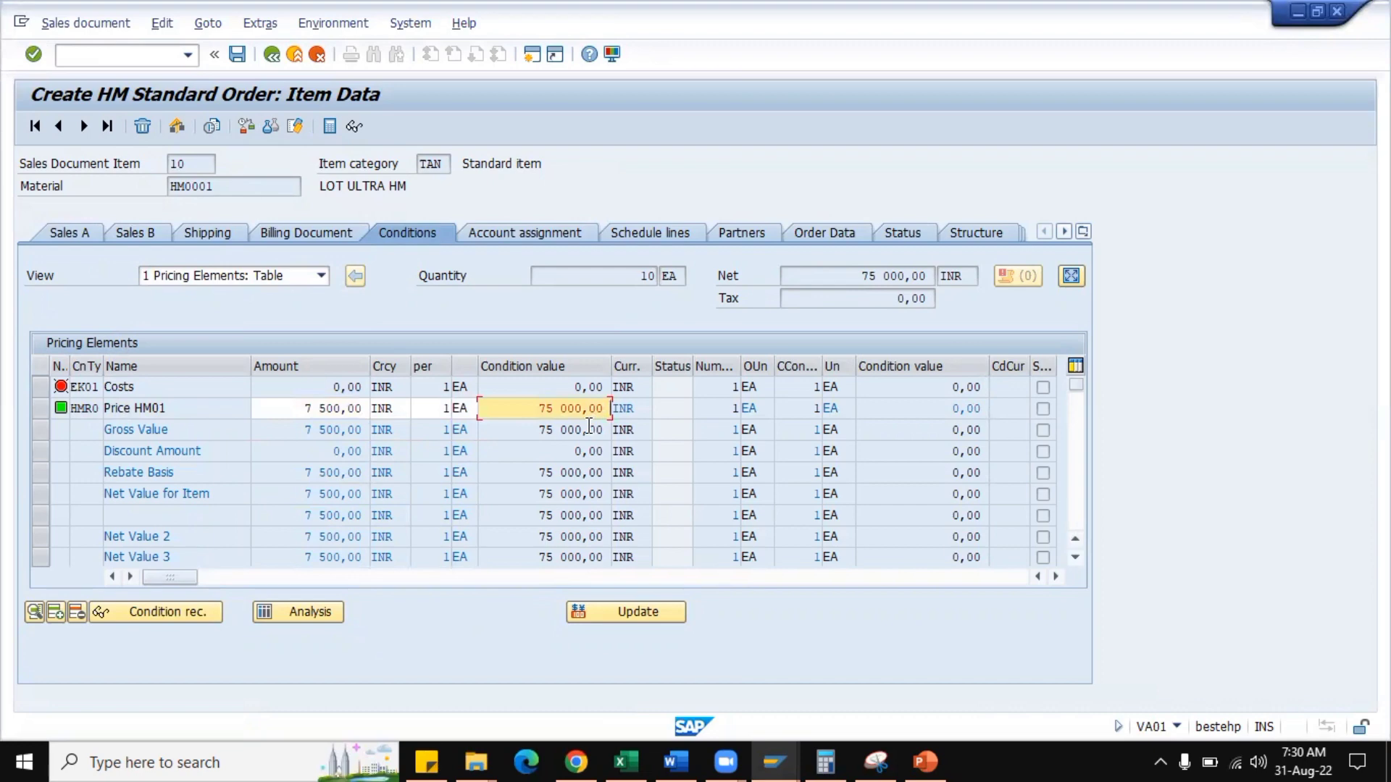
Disable Amount/percent and Value among the permitted changes of condition type HMR0 and save.
key("alt+Tab")
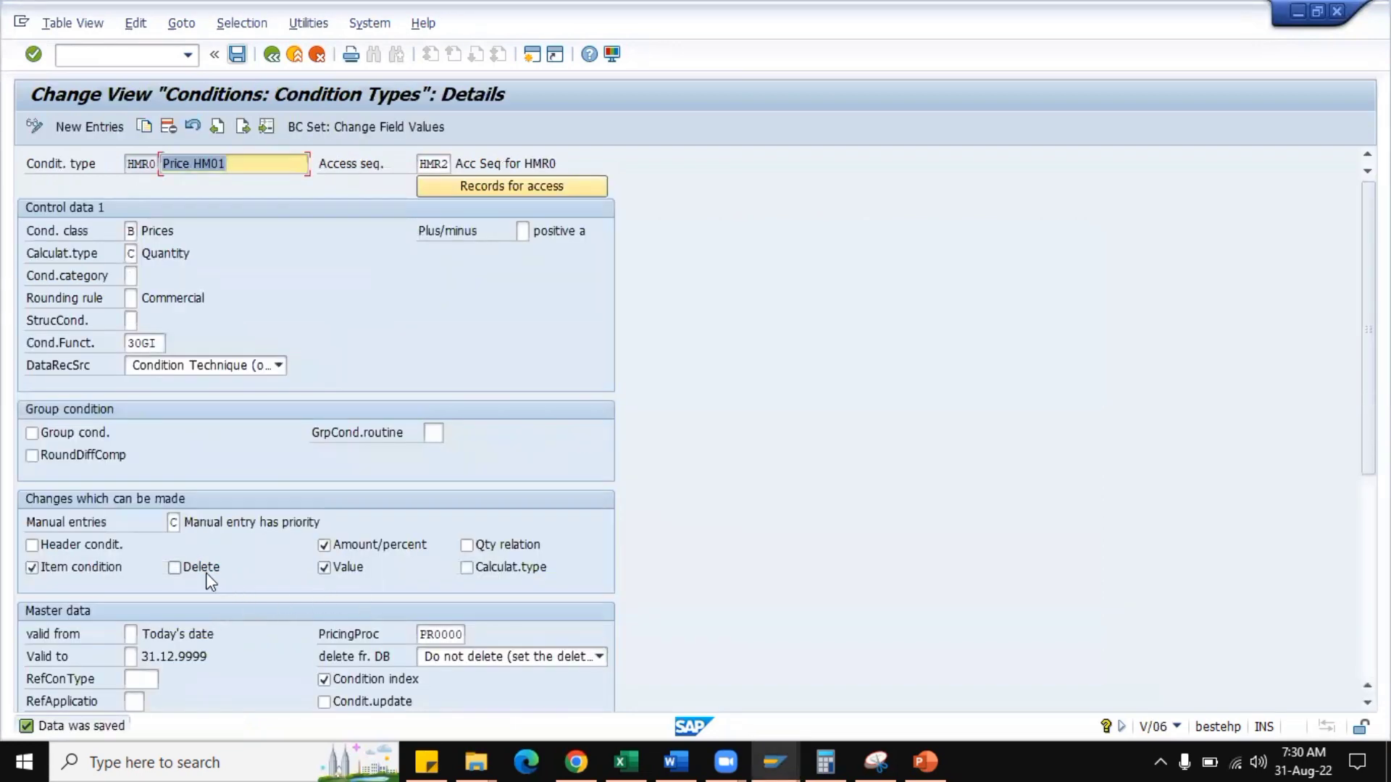
left_click(346, 548)
left_click(328, 568)
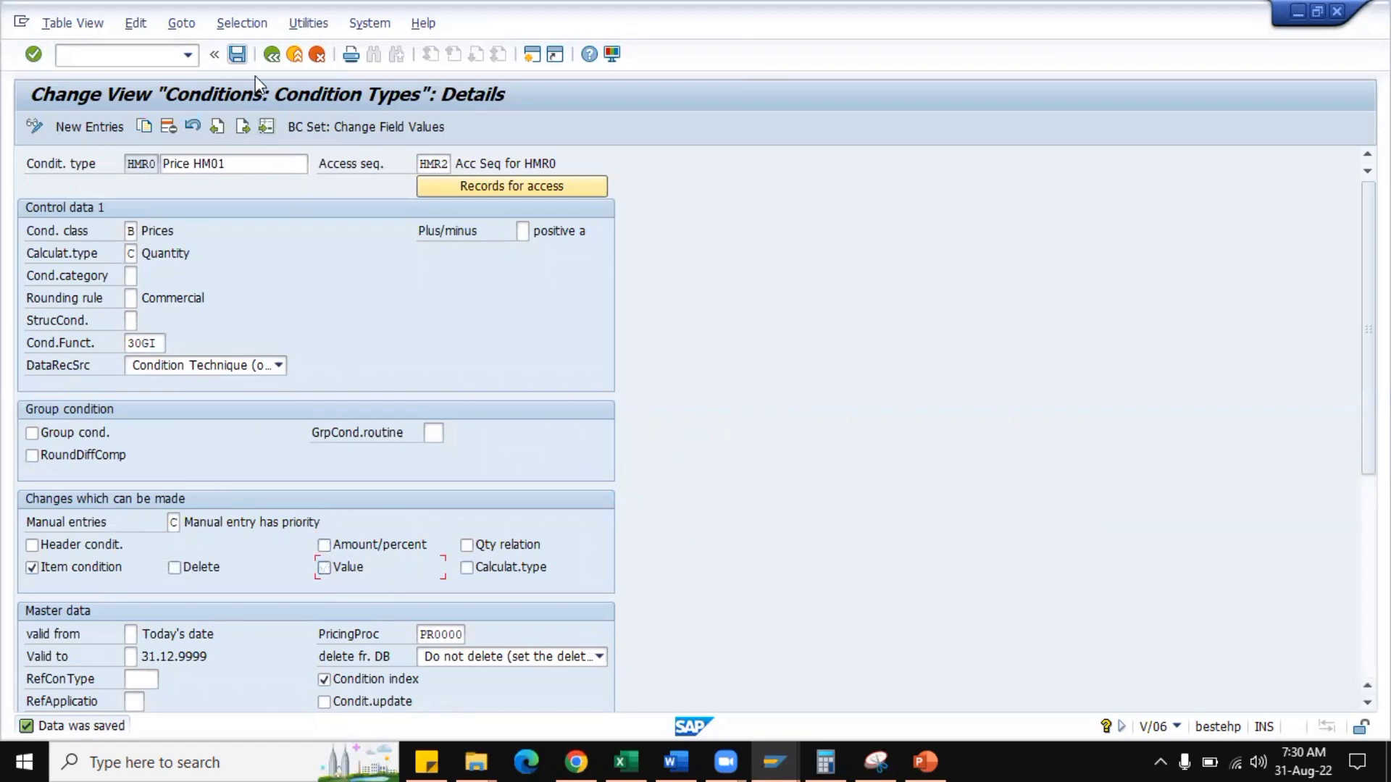
left_click(237, 55)
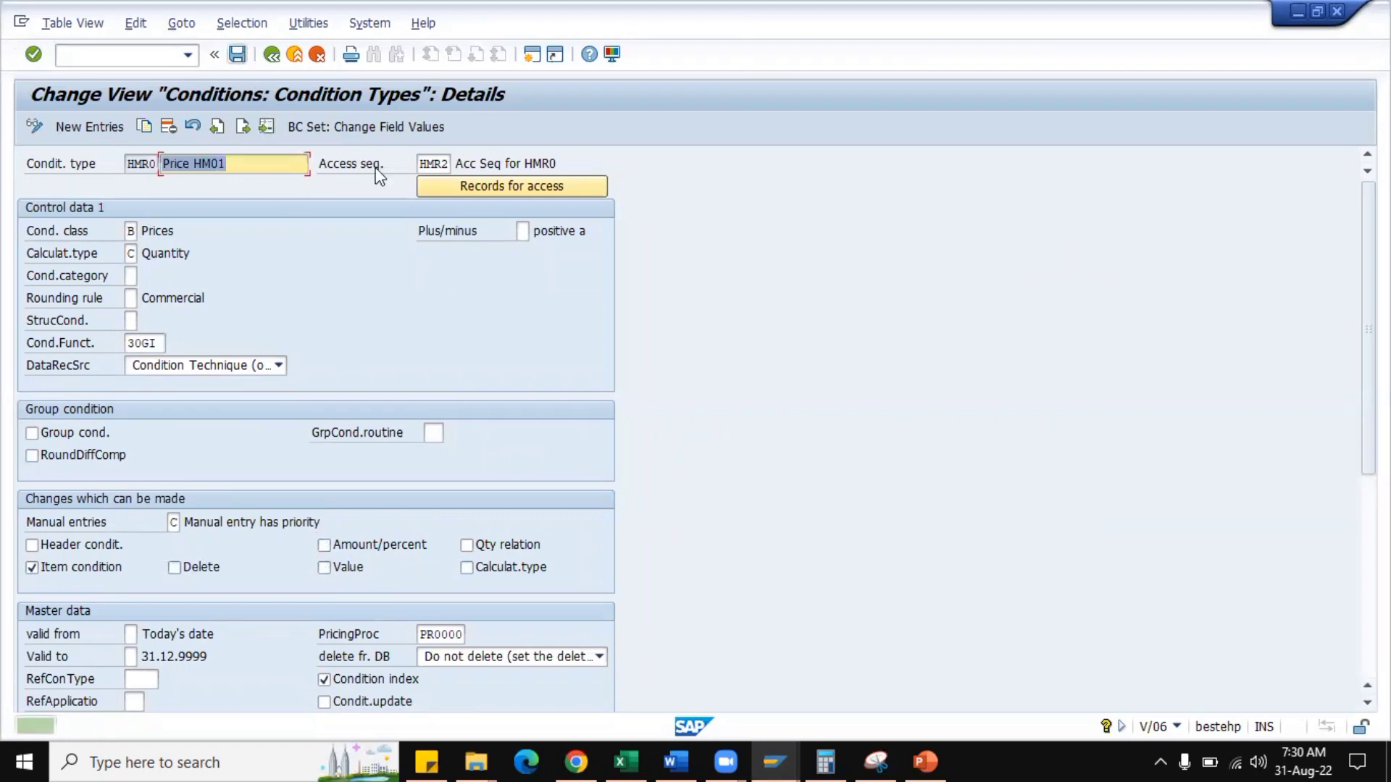
Abandon the open order with /NVA01 and start a new HM Standard Order.
key("alt+Tab")
left_click(153, 61)
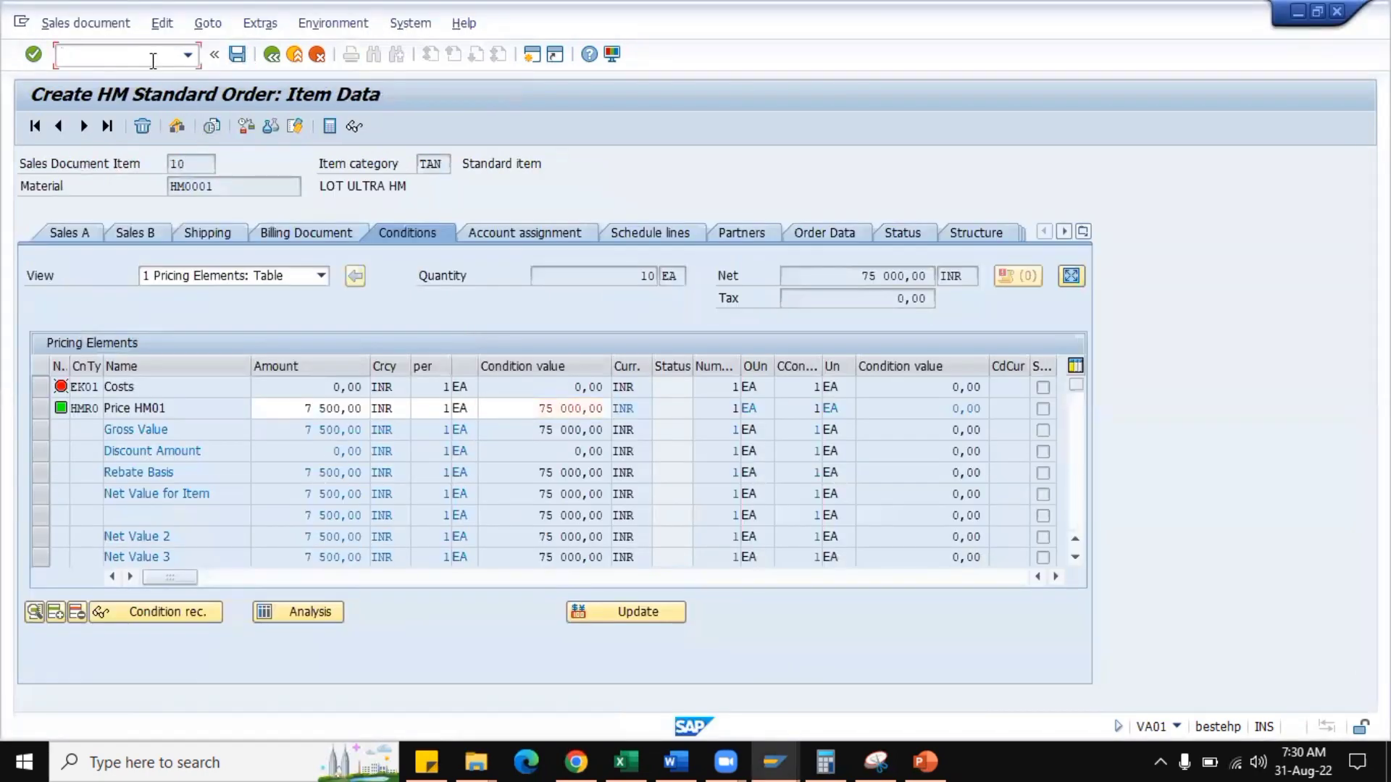
type("/NVA01")
key("Return")
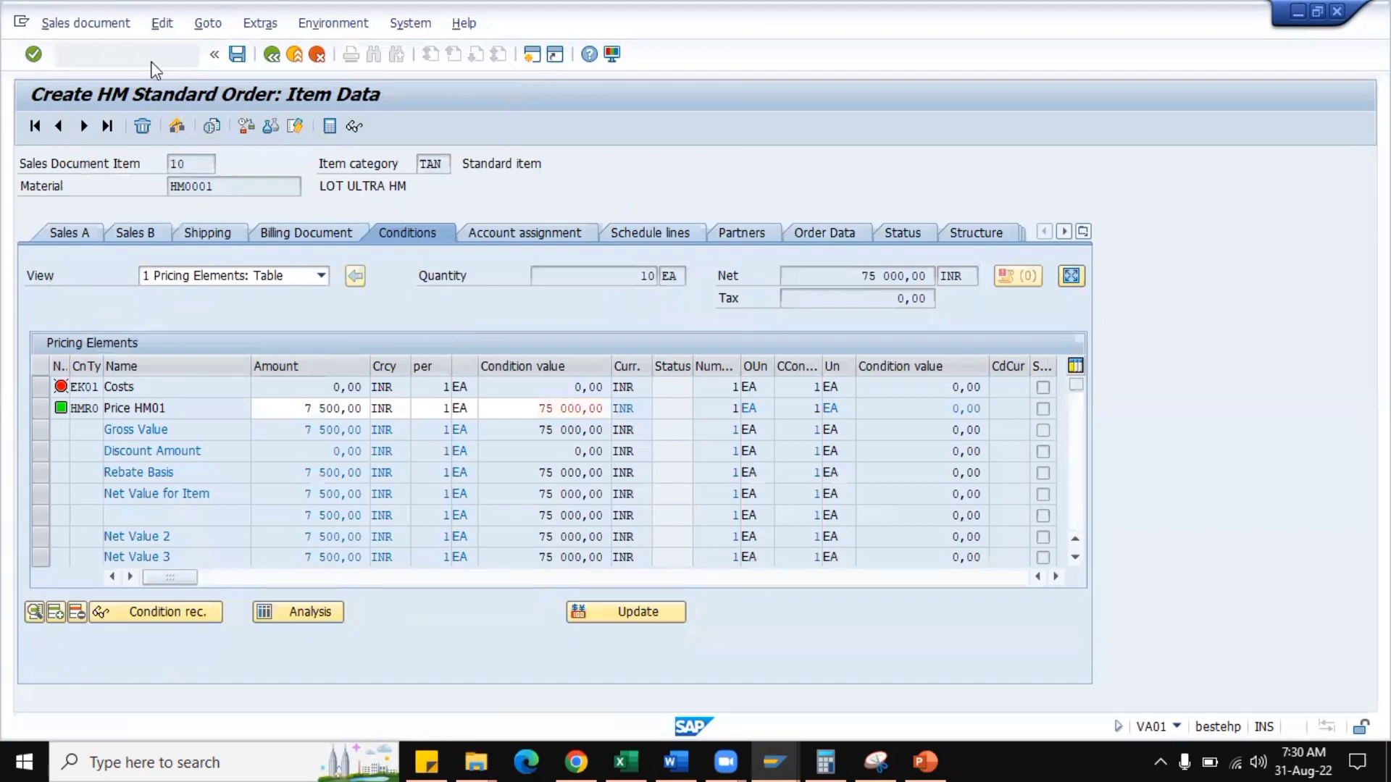
key("Return")
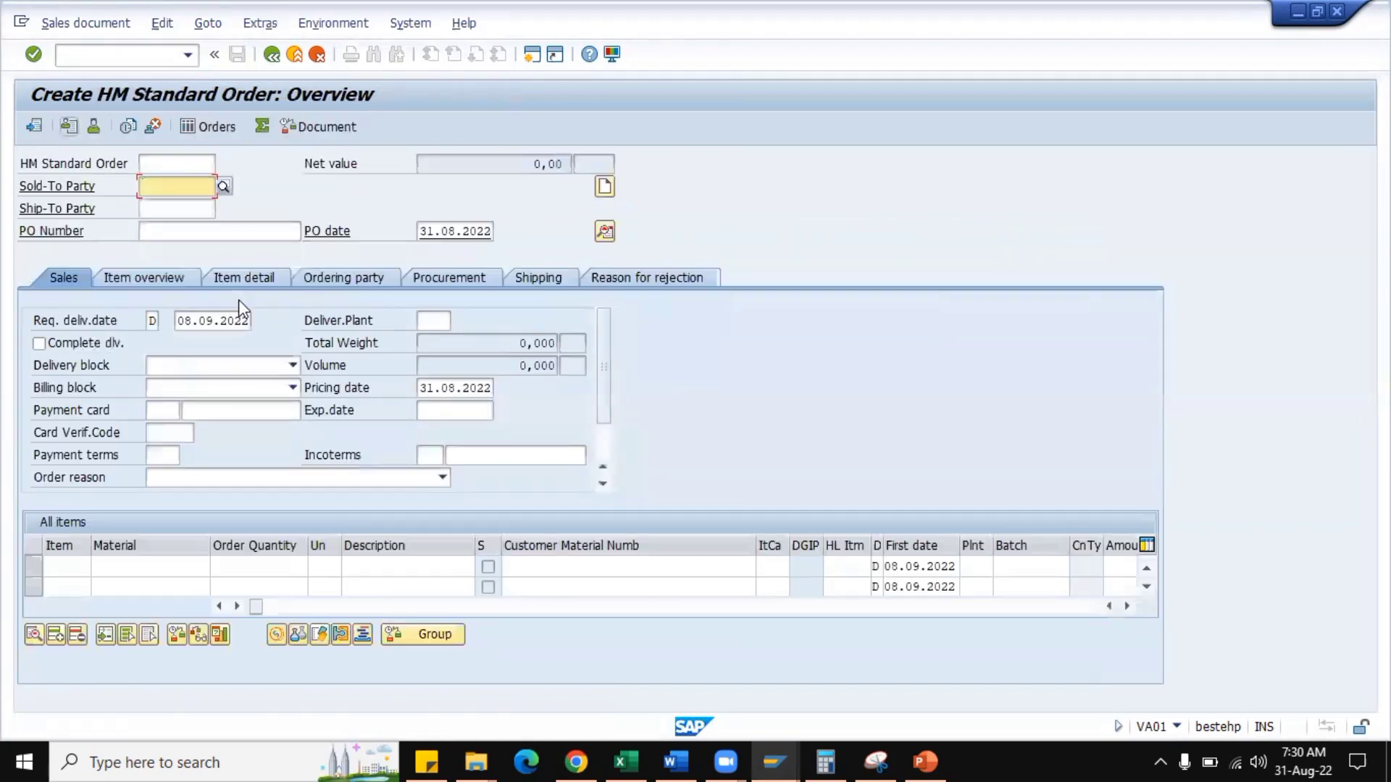
Fill in the sold-to party's customer number and the PO number in the new order.
left_click(185, 189)
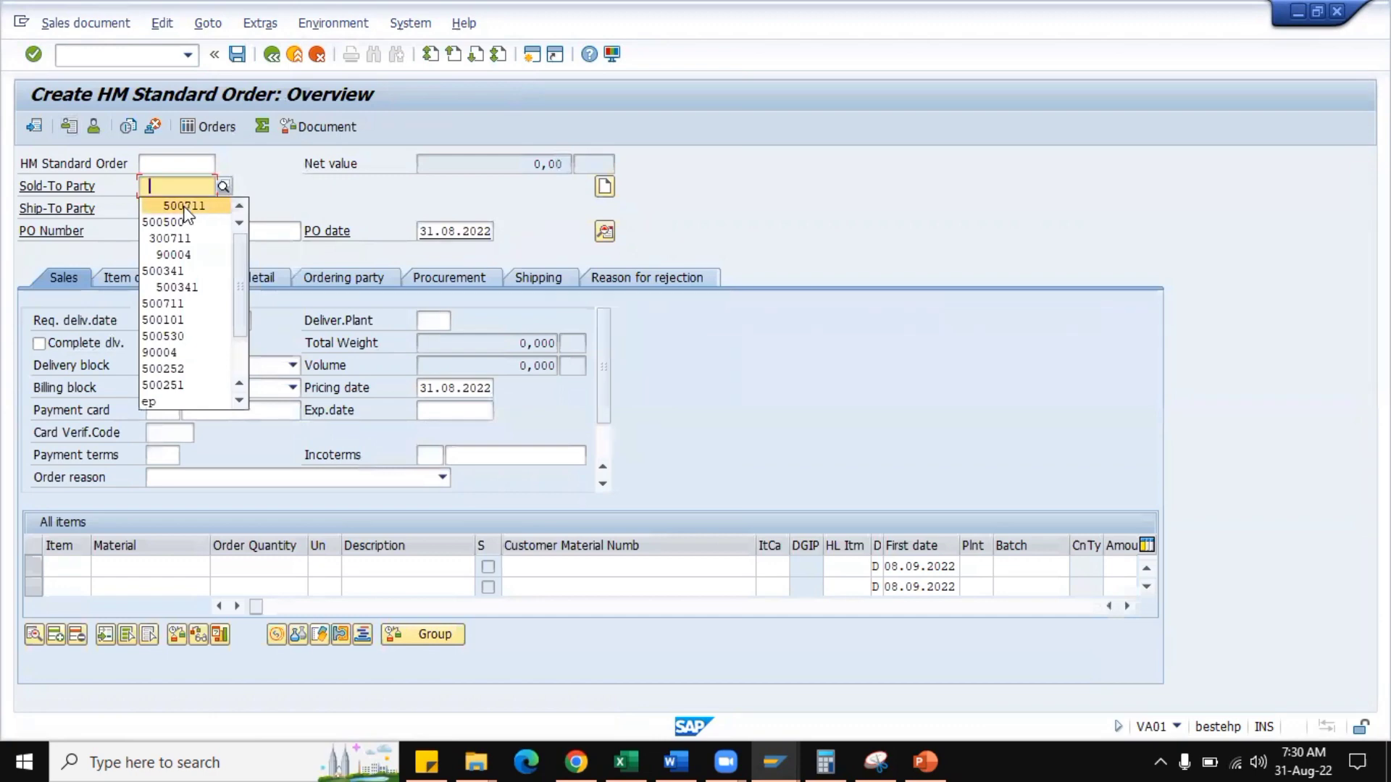
left_click(185, 206)
left_click(174, 232)
left_click(176, 245)
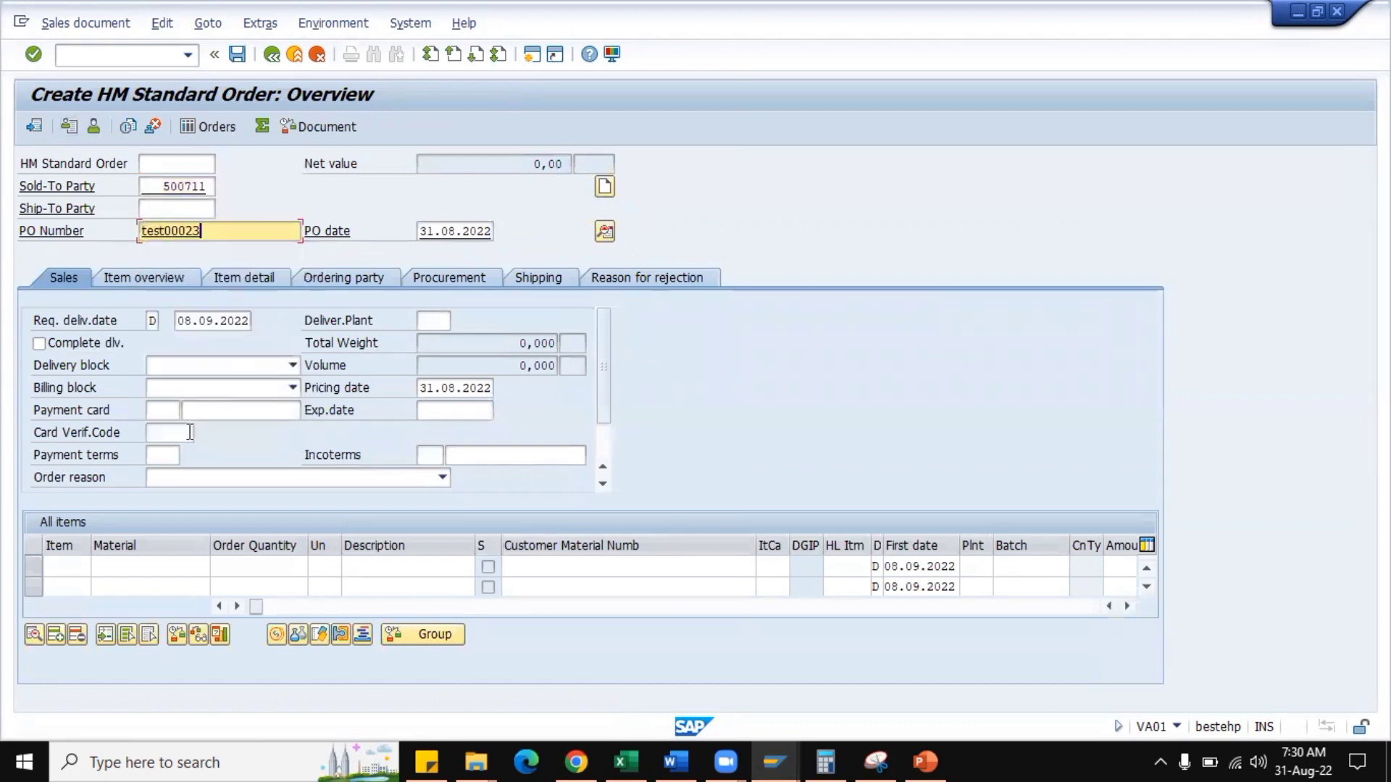
Enter material HM0001 with order quantity 10 and unit EA as an order item, and open its item details.
left_click(157, 572)
left_click(130, 339)
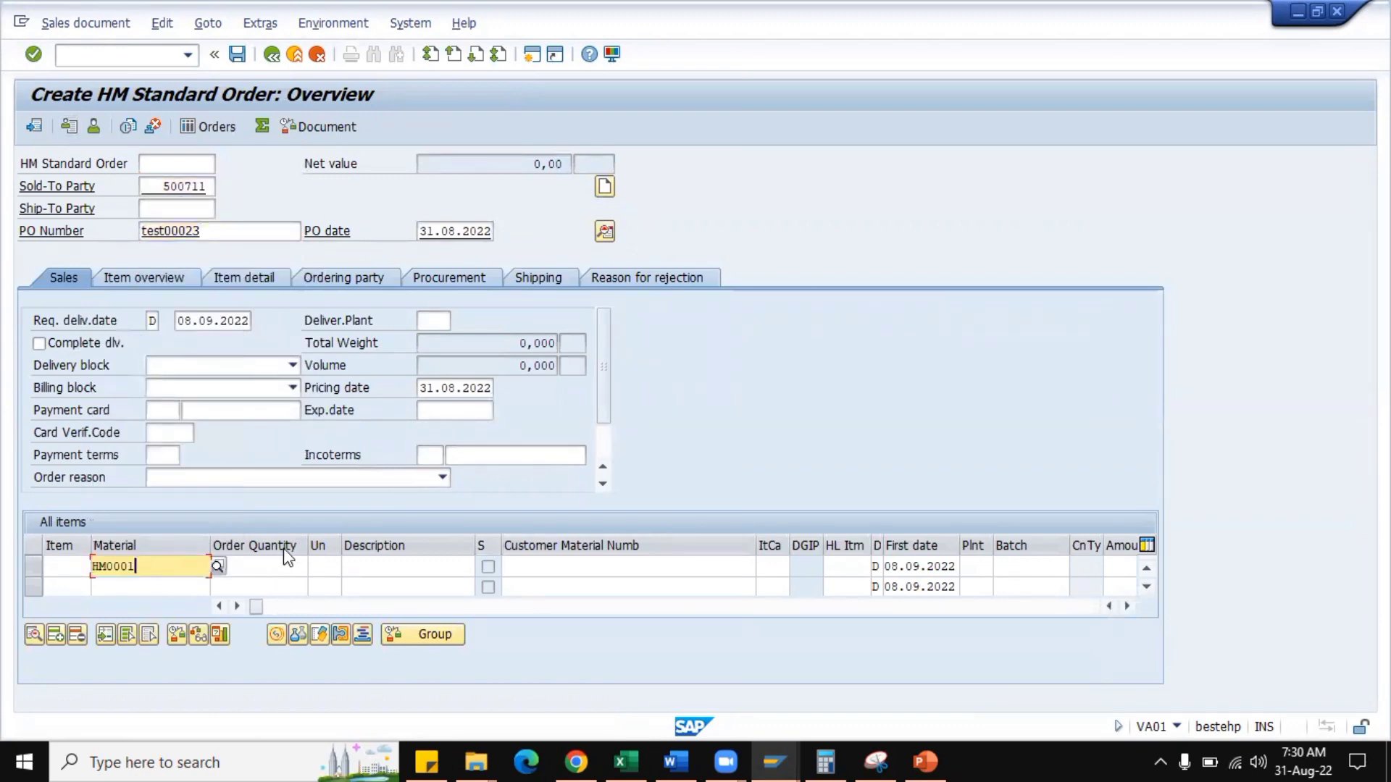
left_click(269, 568)
type("10")
key("Tab")
type("EA")
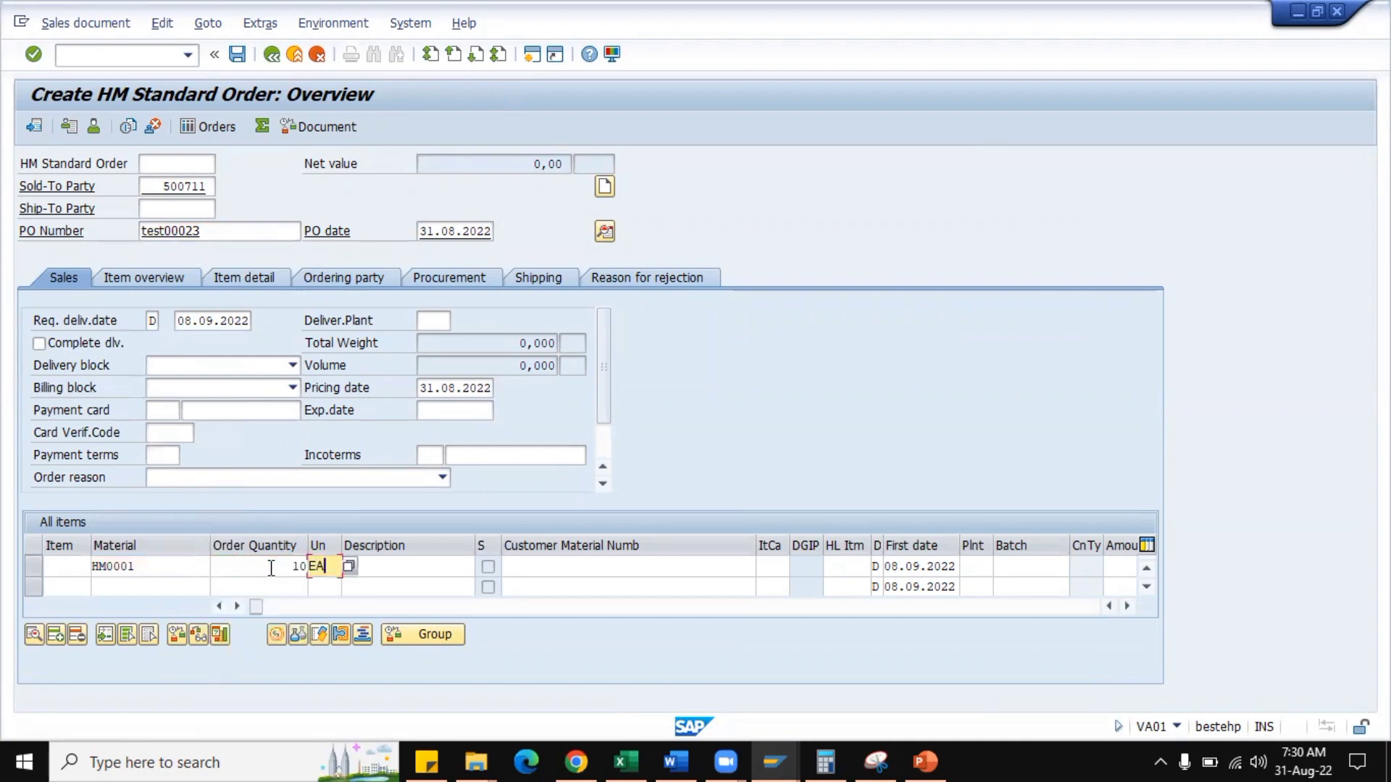
key("Return")
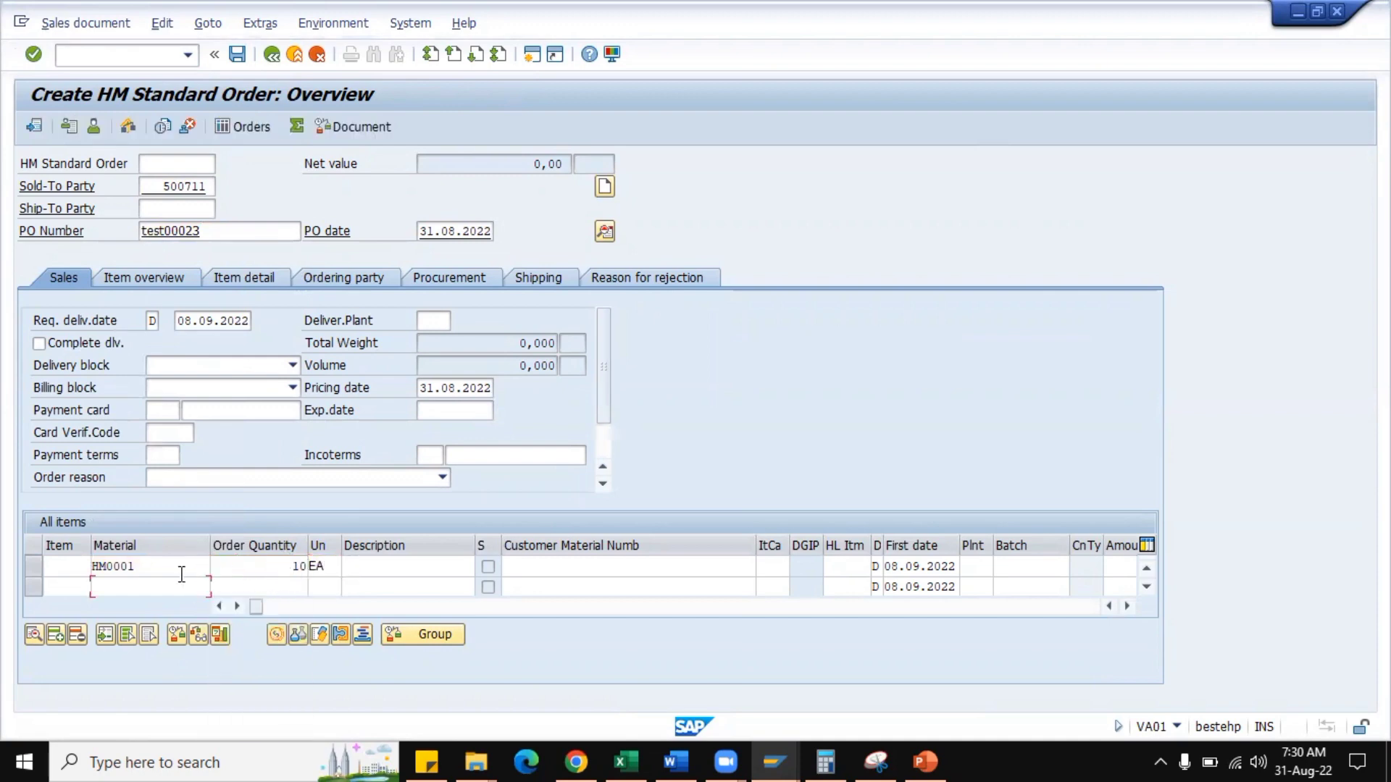
double_click(176, 569)
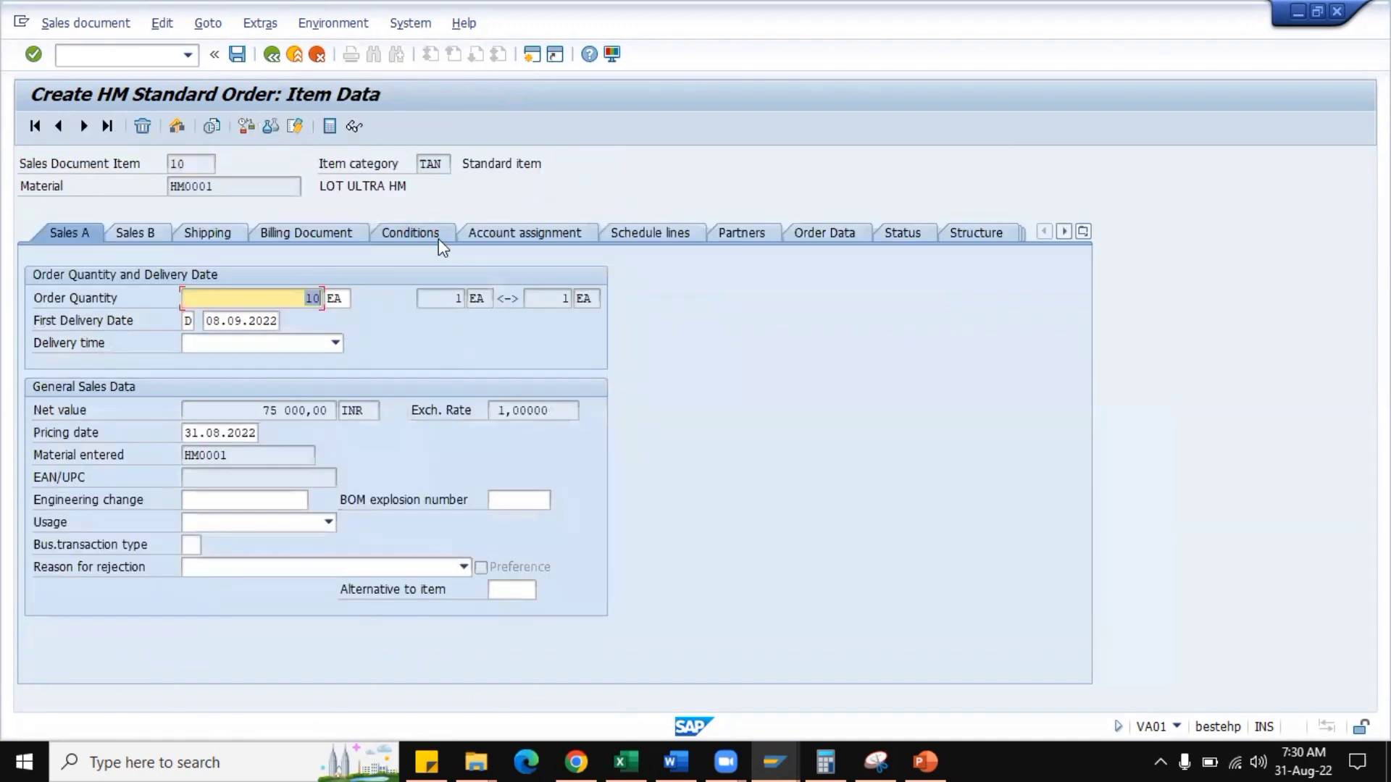
Check in the item's conditions whether HMR0's amount and condition value can be edited, and try to delete the condition.
left_click(438, 236)
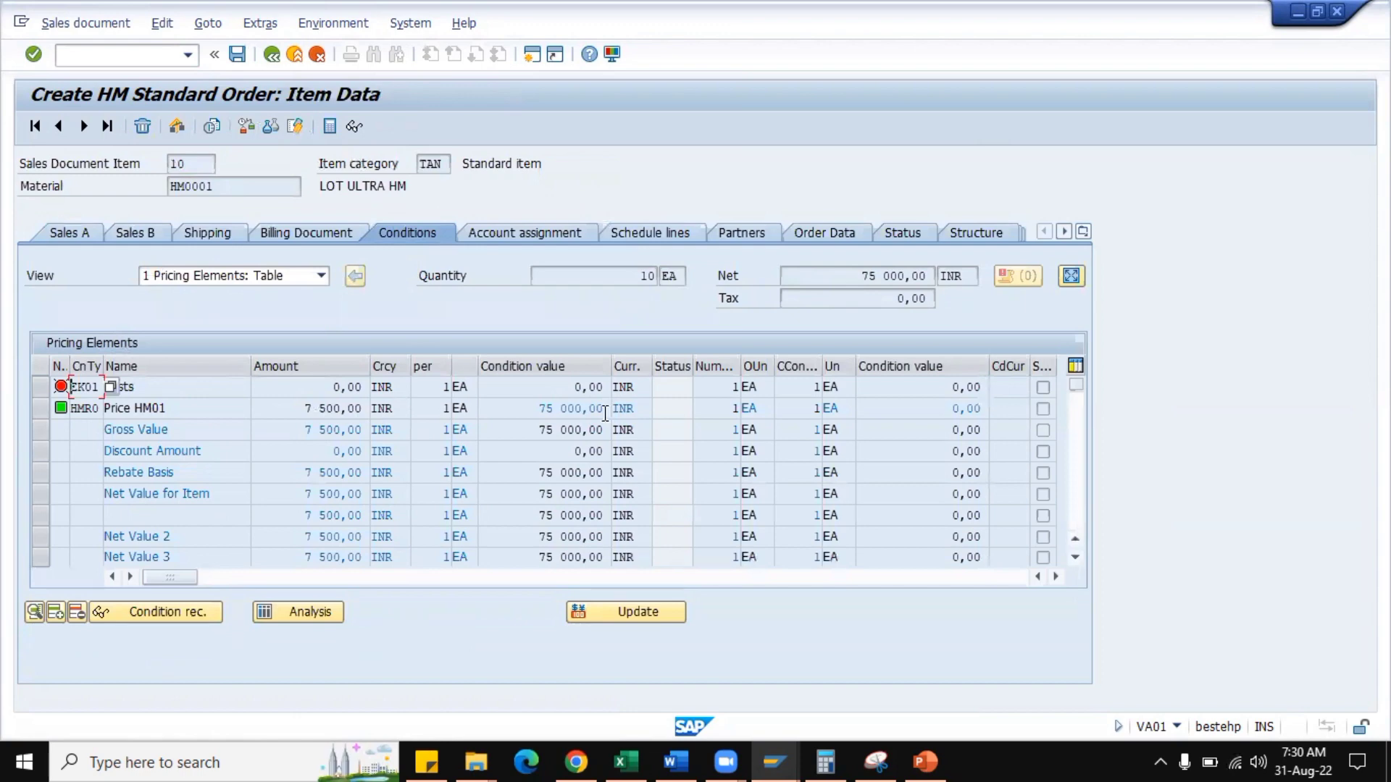
left_click_drag(304, 408, 371, 406)
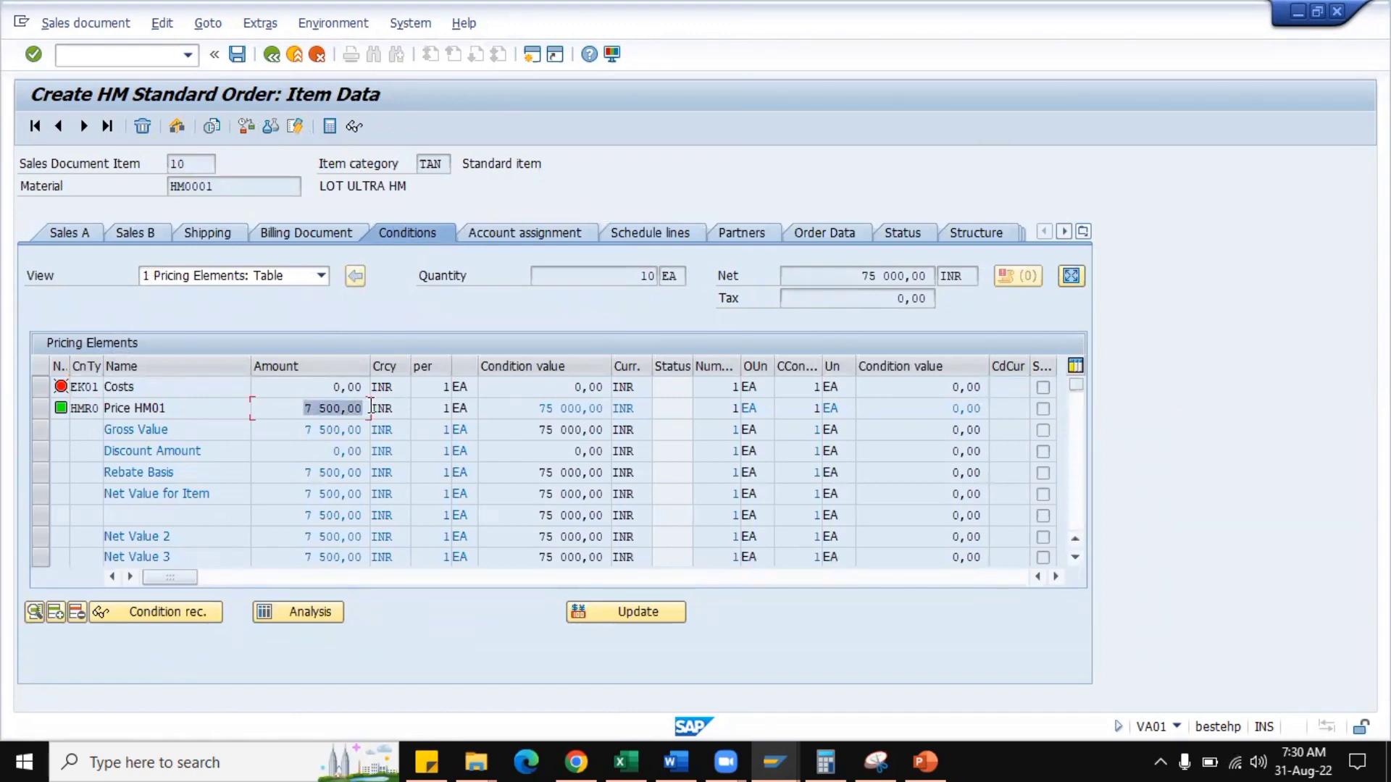
left_click(541, 410)
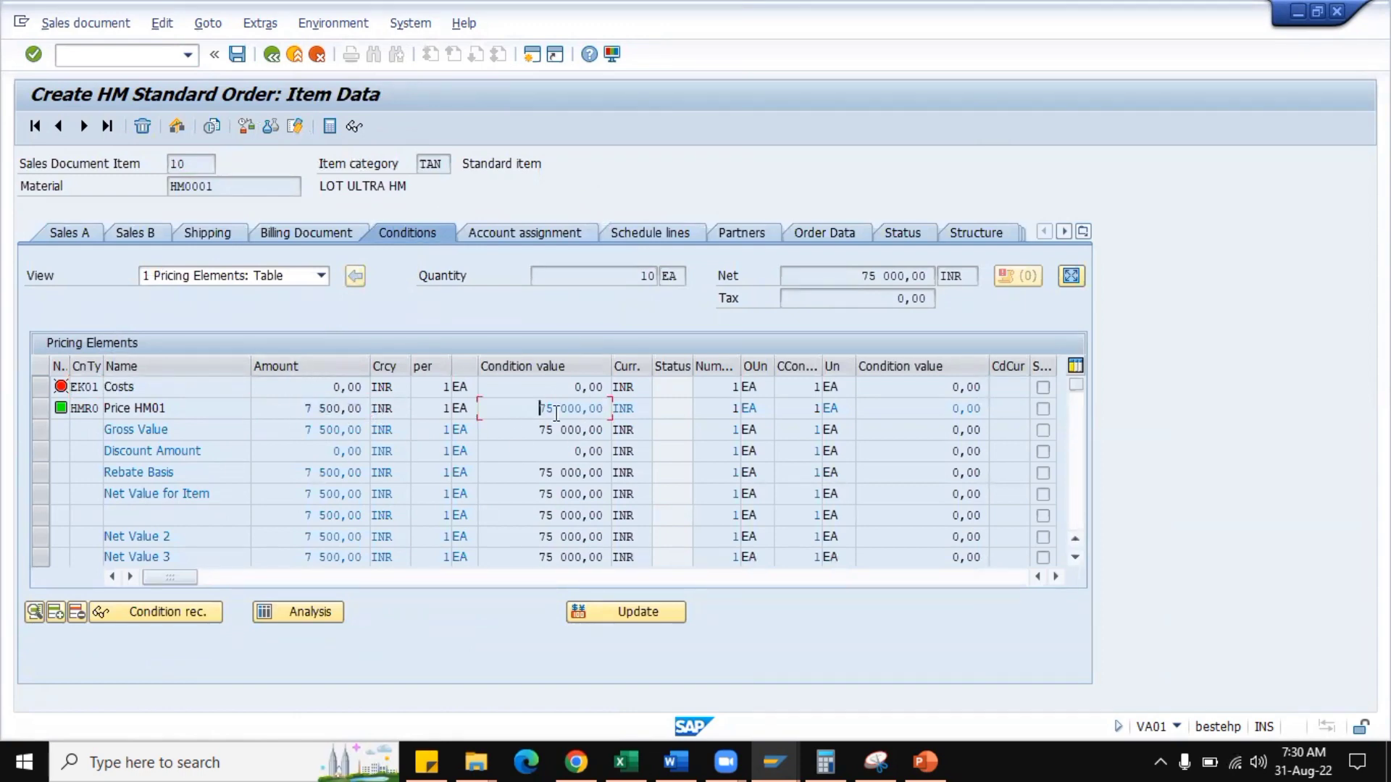
left_click_drag(556, 412, 611, 409)
left_click(40, 408)
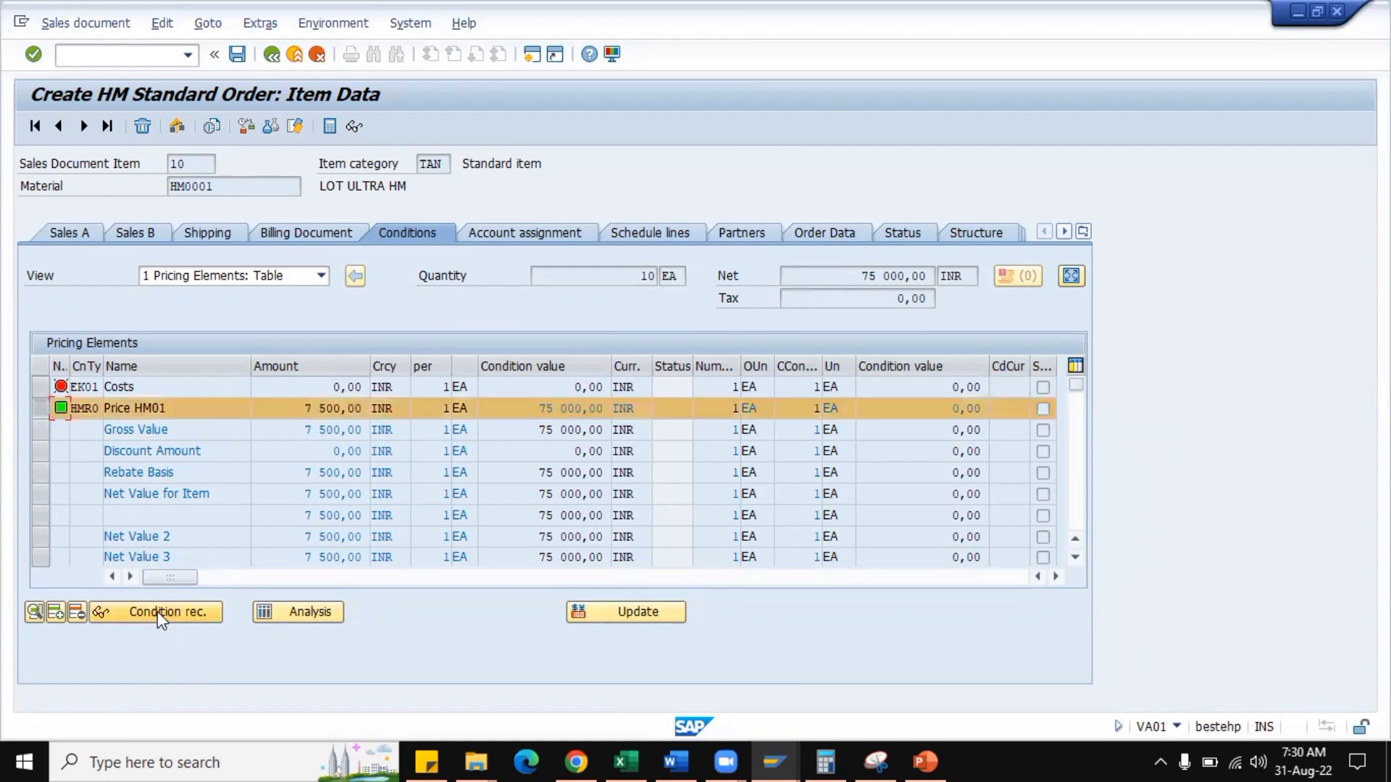
left_click(72, 615)
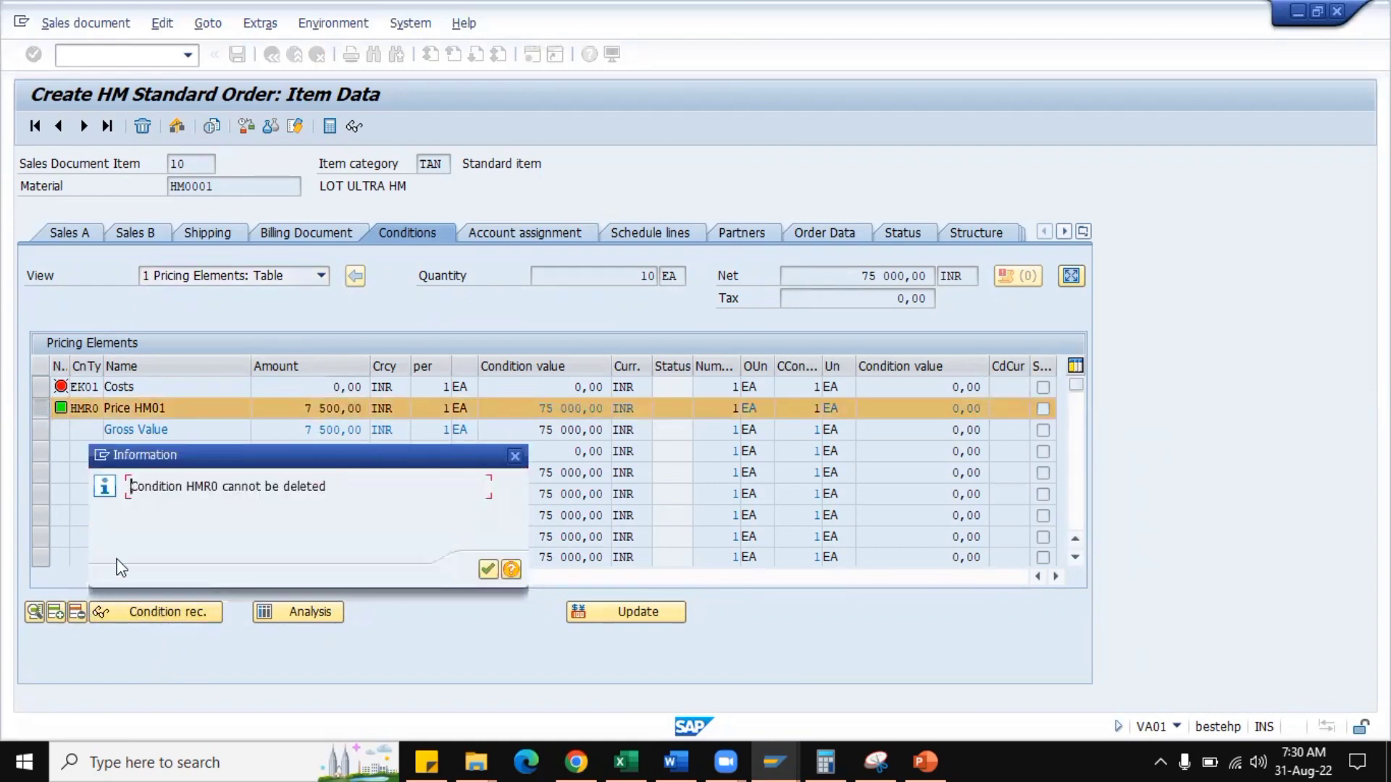
left_click(485, 571)
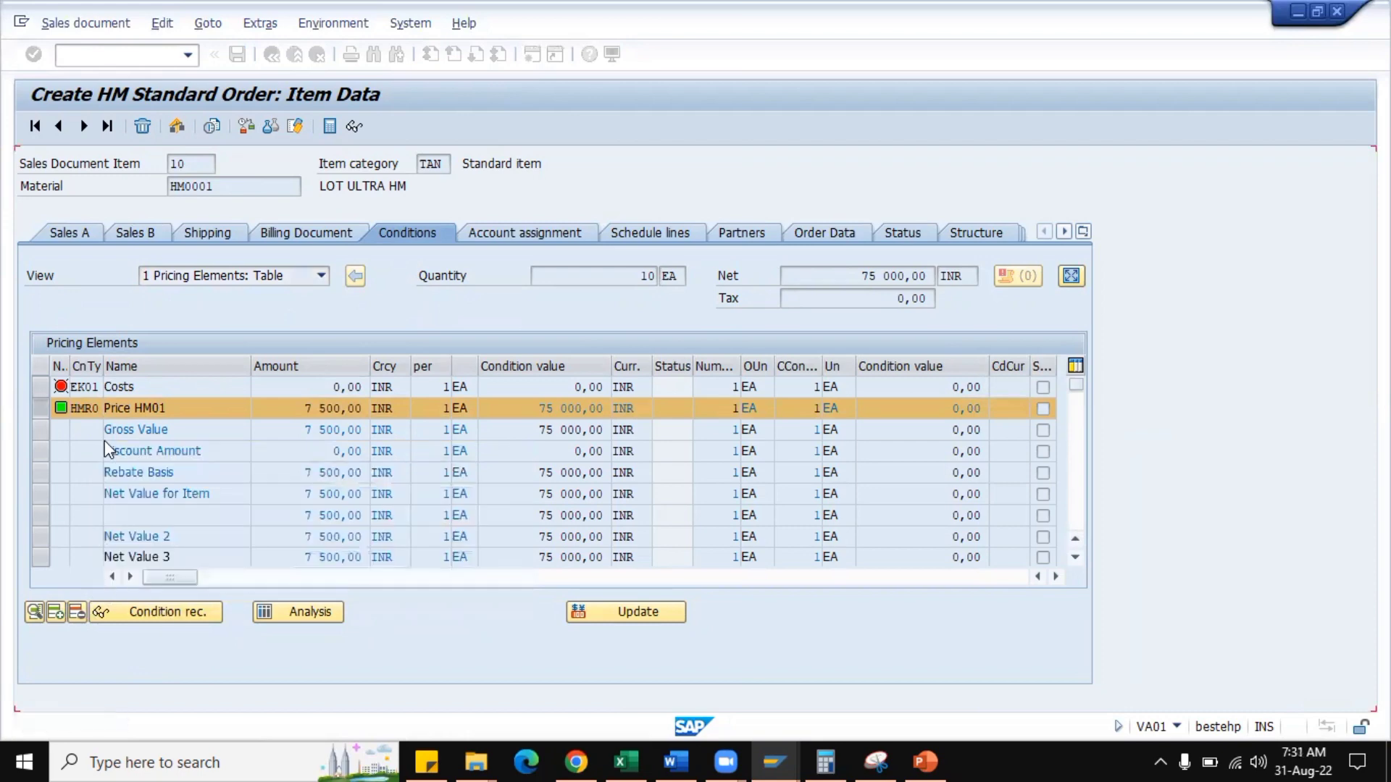
Inspect the calculation type in the condition details of HMR0 and return to the item's conditions.
double_click(218, 411)
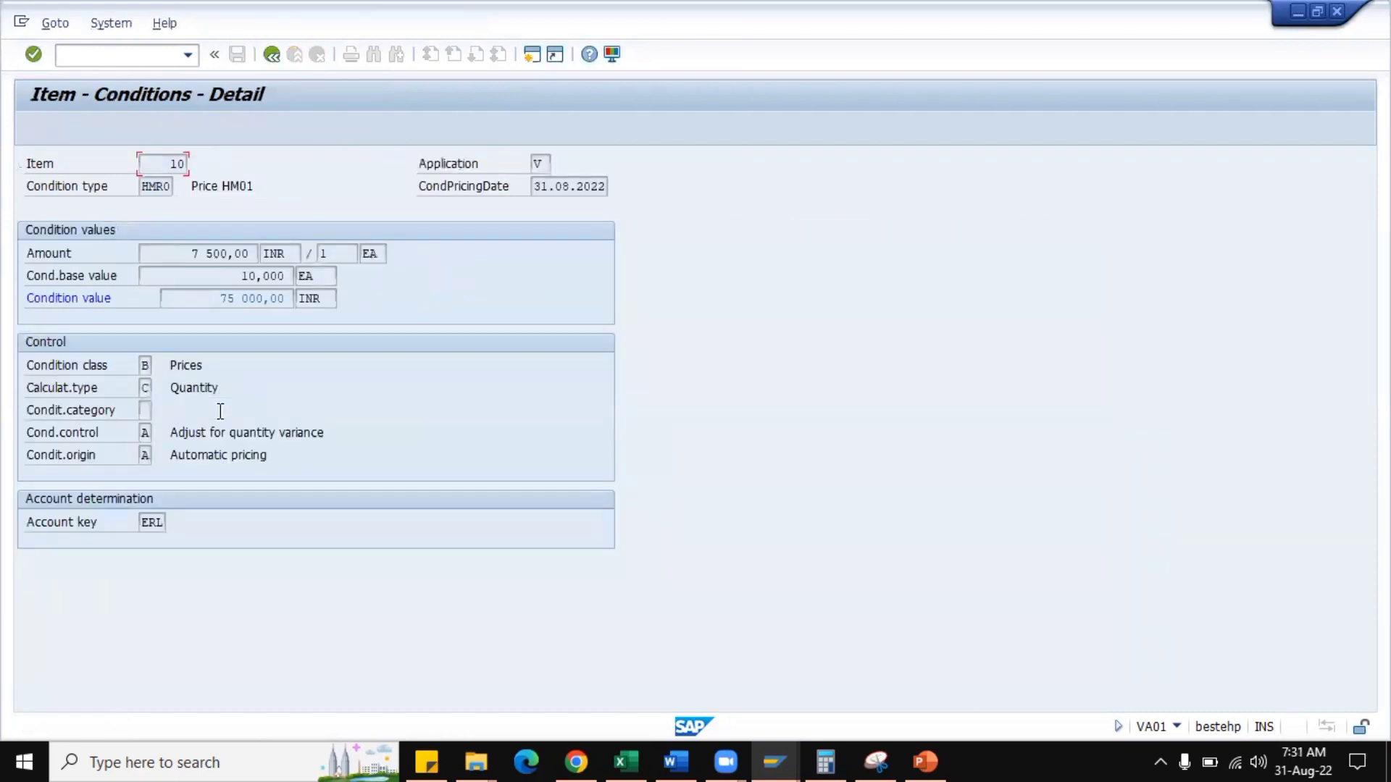
left_click(147, 393)
left_click(272, 54)
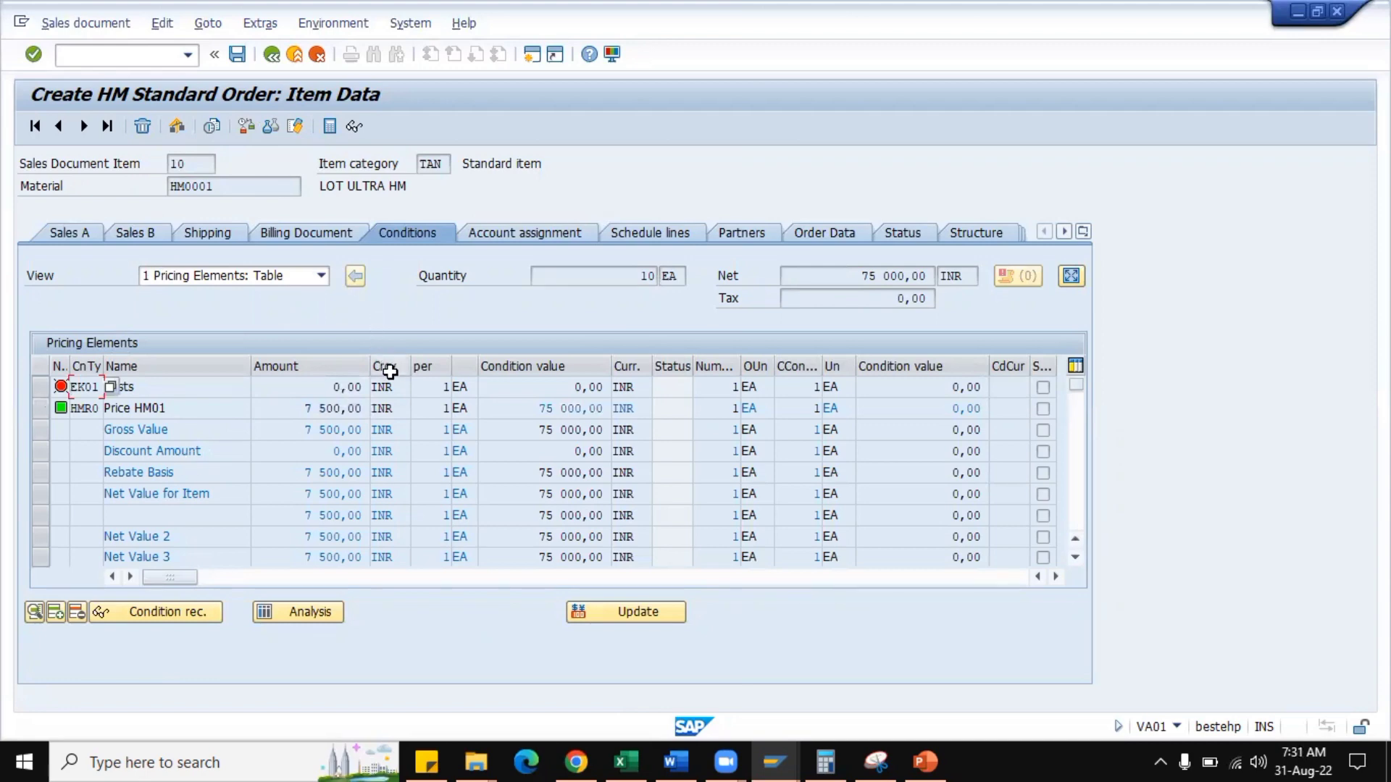
Enable Amount/percent and Value among the permitted changes of condition type HMR0.
key("alt+Tab")
scroll(416, 565, "down", 1)
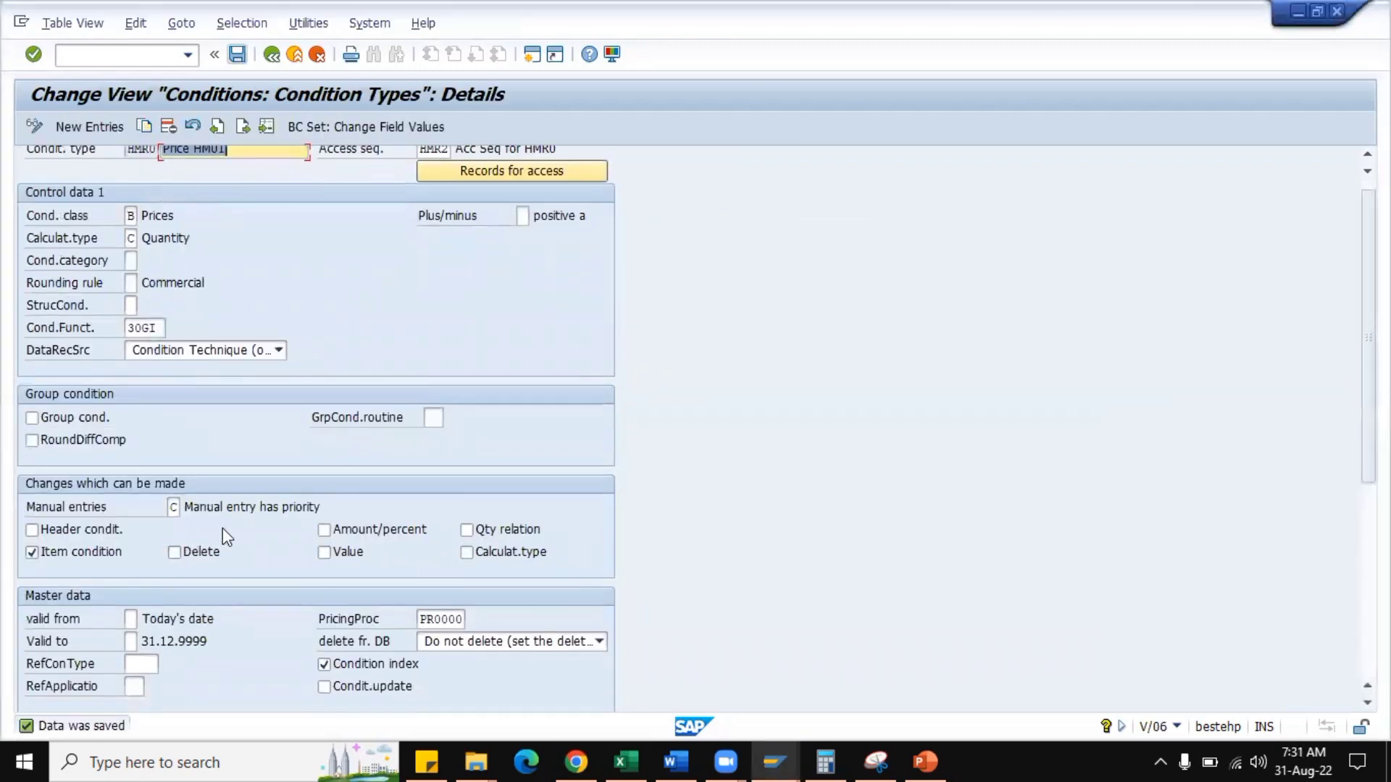
left_click(324, 531)
left_click(326, 553)
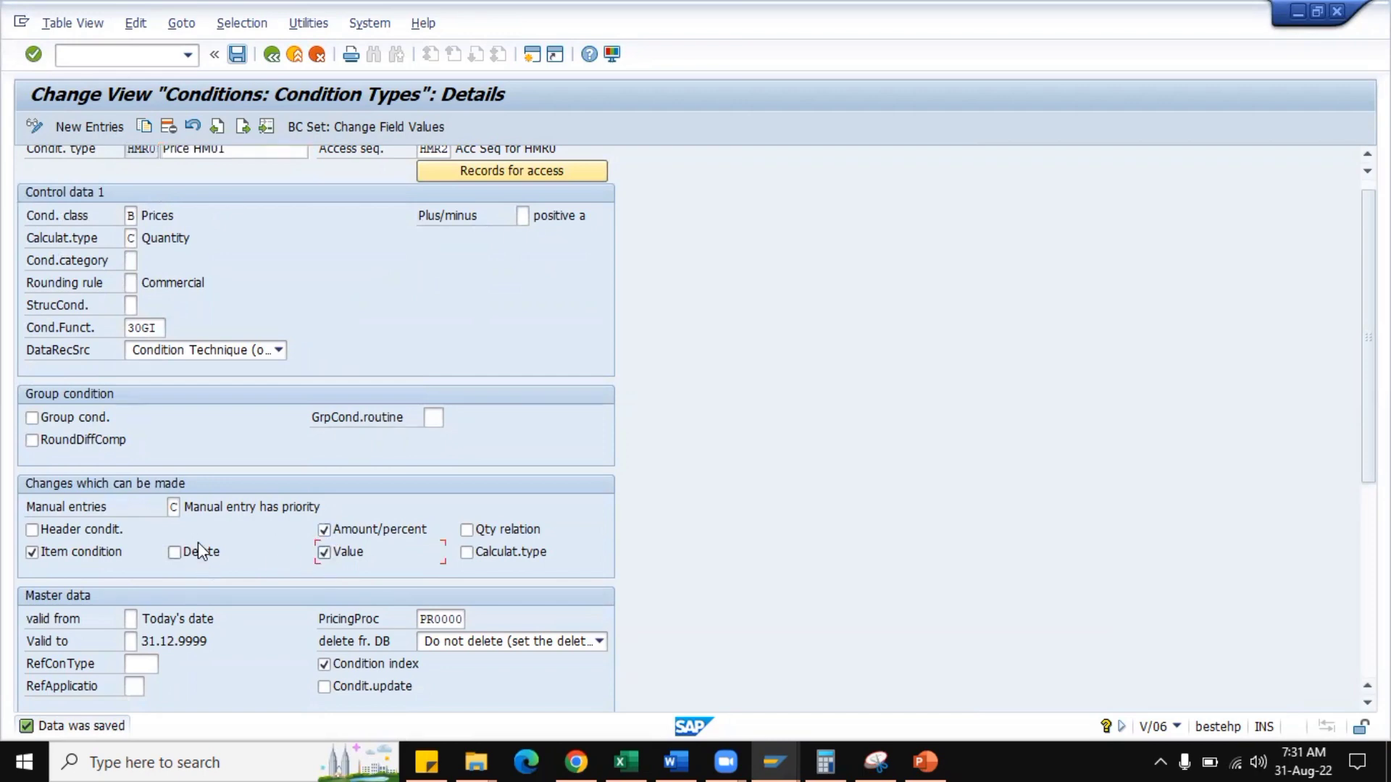
Set Manual entries of condition type HMR0 to D (Not possible to process manually), save, and return to the open order.
left_click(175, 507)
key("F4")
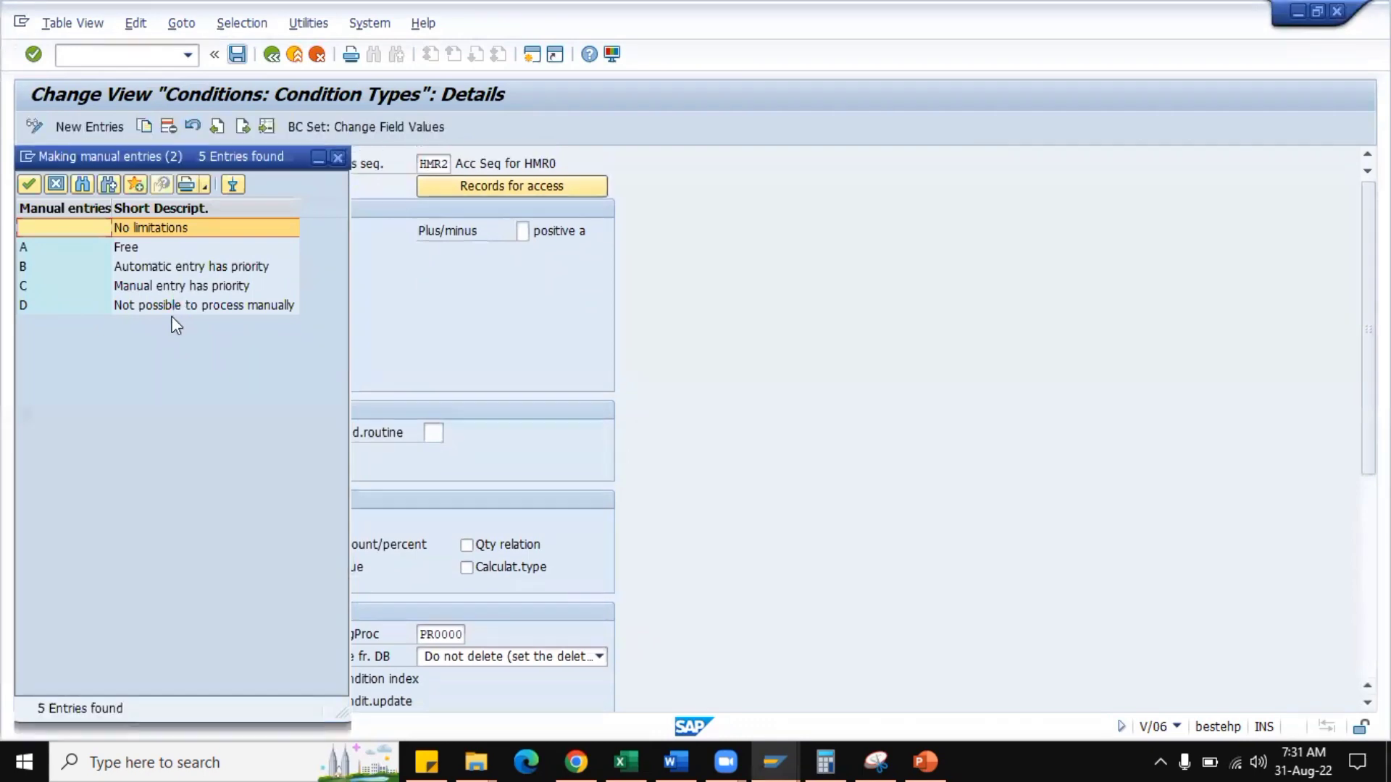
double_click(173, 310)
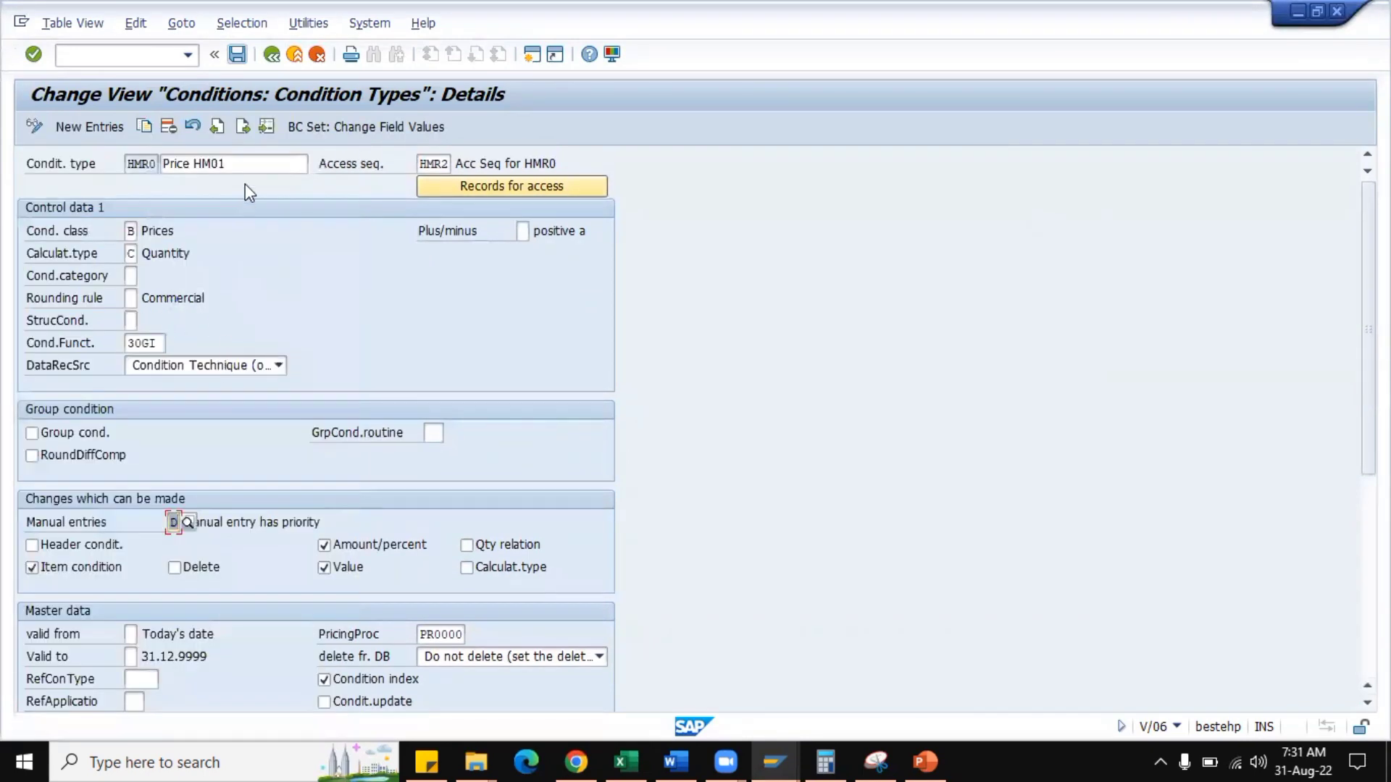
left_click(240, 56)
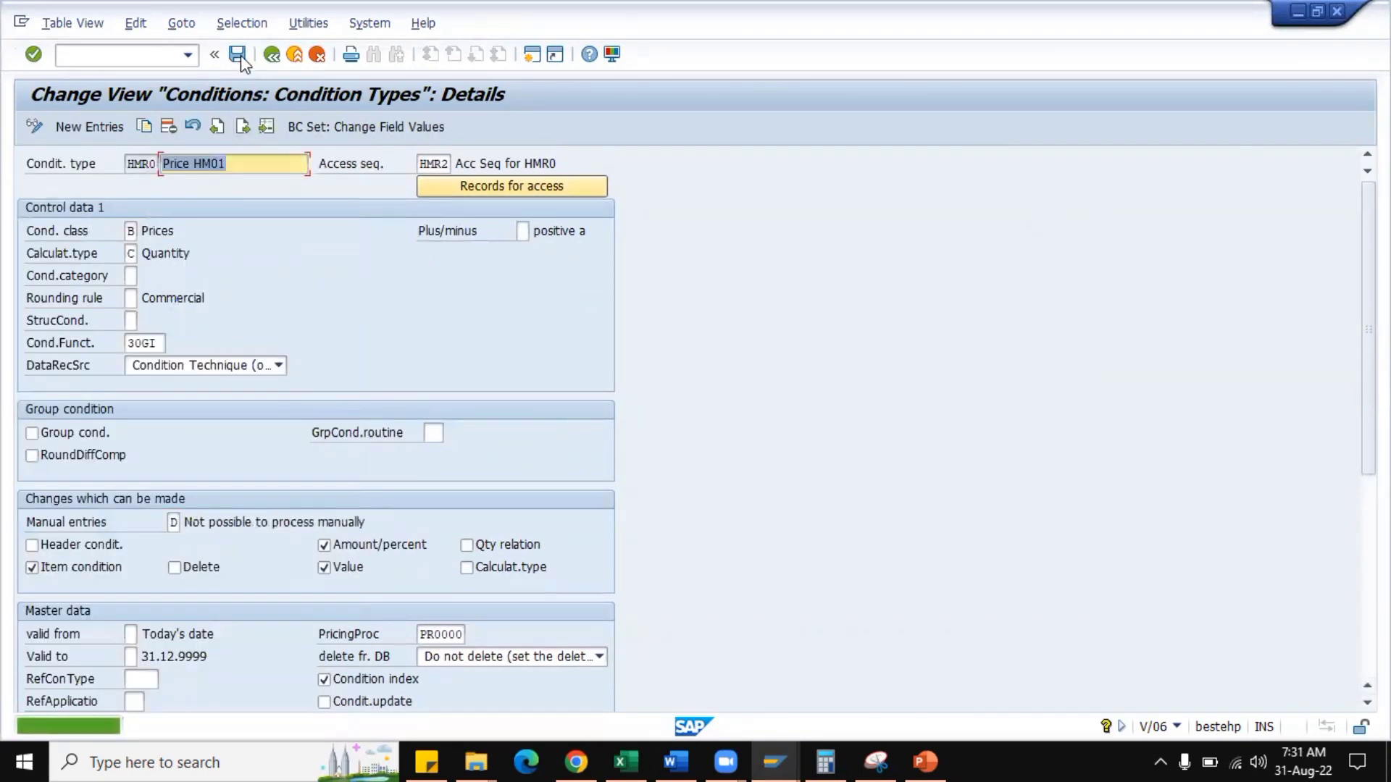
key("alt+Tab")
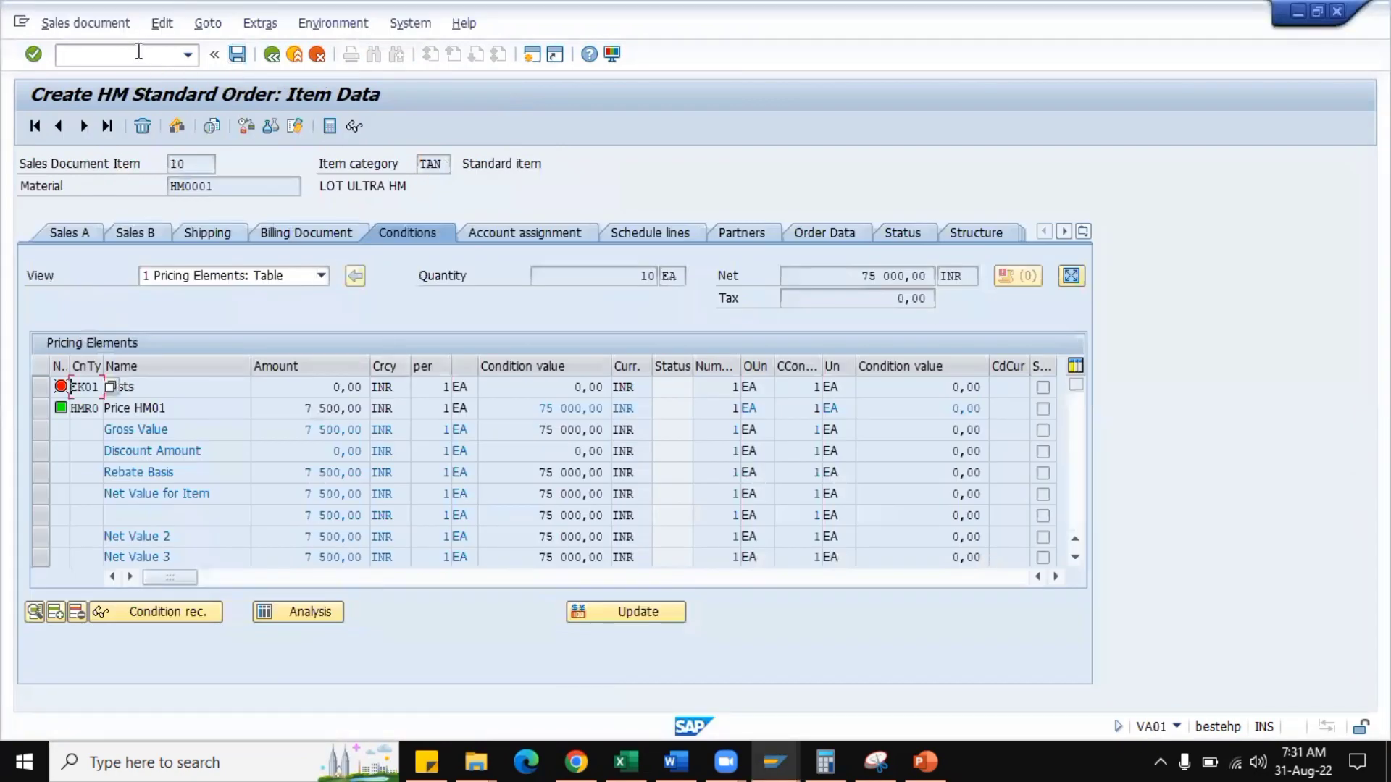
Start a new HM Standard Order (VA01, type HMOR) and enter the sold-to party's customer number and the PO number.
left_click(139, 49)
type("/nva01")
key("Return")
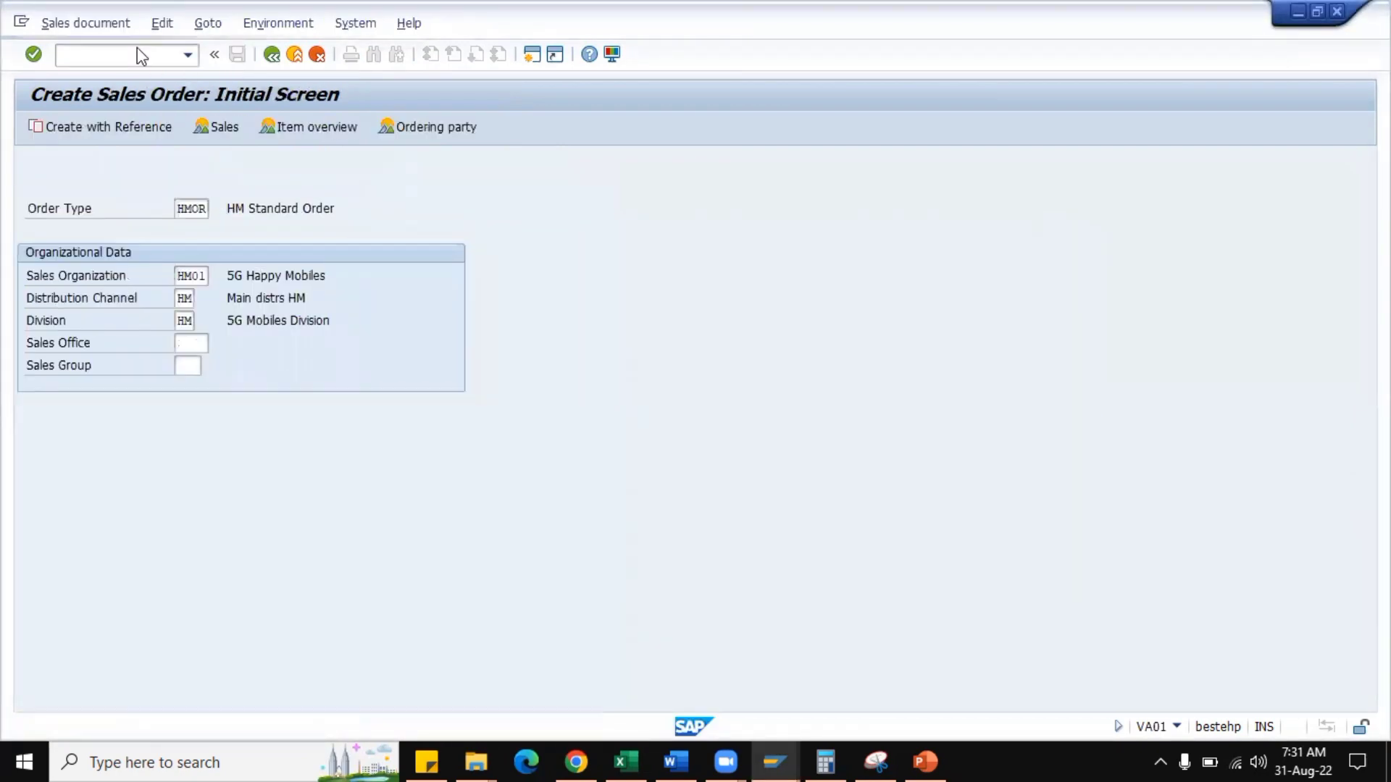
key("Return")
left_click(181, 190)
left_click(179, 209)
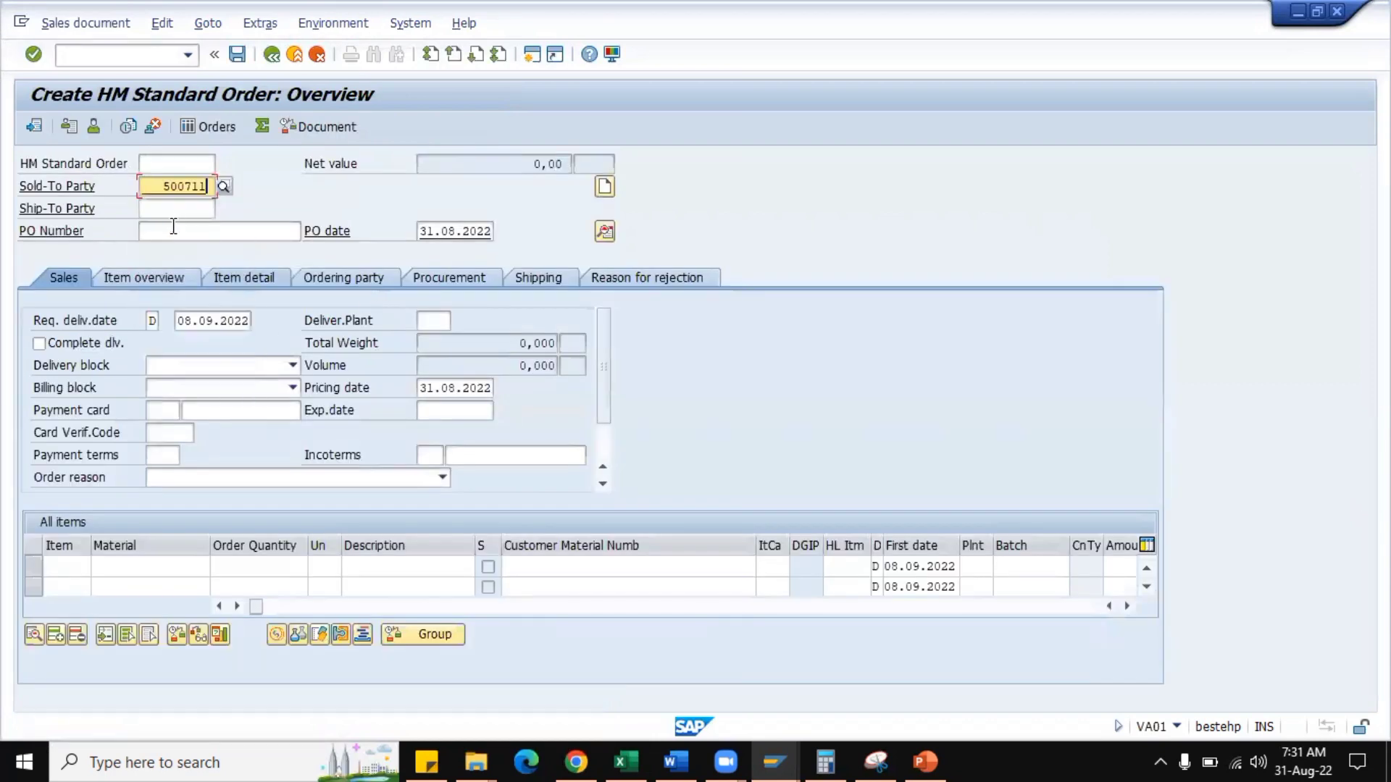
left_click(174, 230)
left_click(173, 251)
Add an item for material HM0001 with an order quantity of 10 EA.
left_click(165, 565)
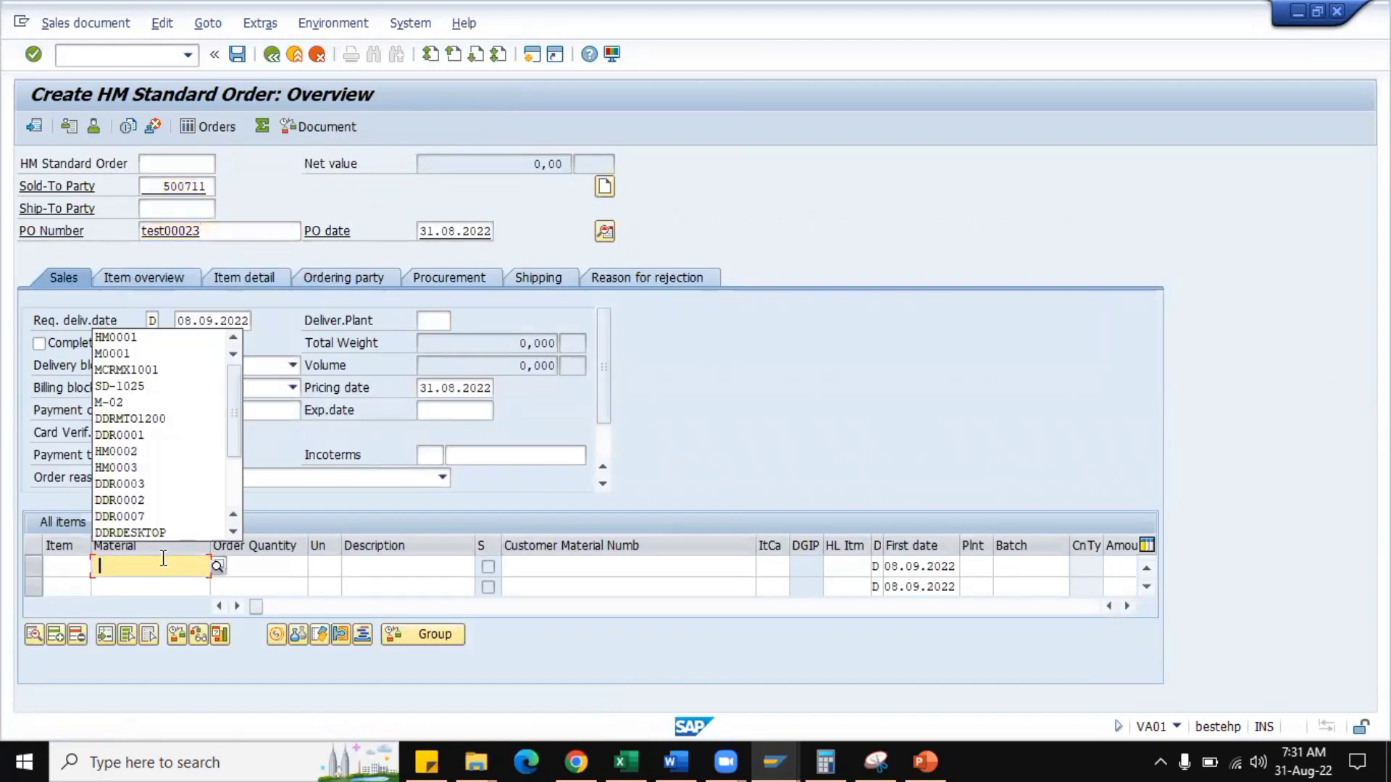
left_click(175, 338)
left_click(286, 568)
type("10")
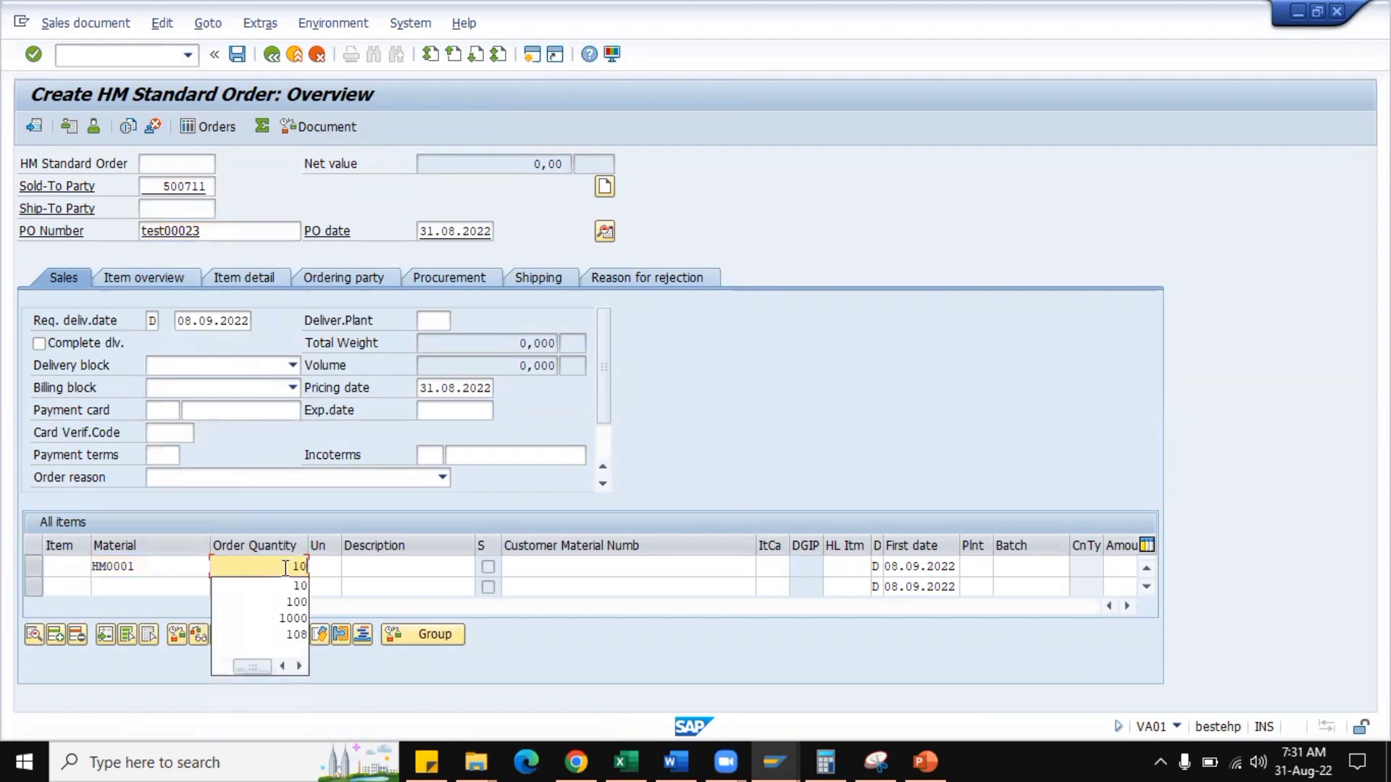
key("Tab")
type("EA")
key("Return")
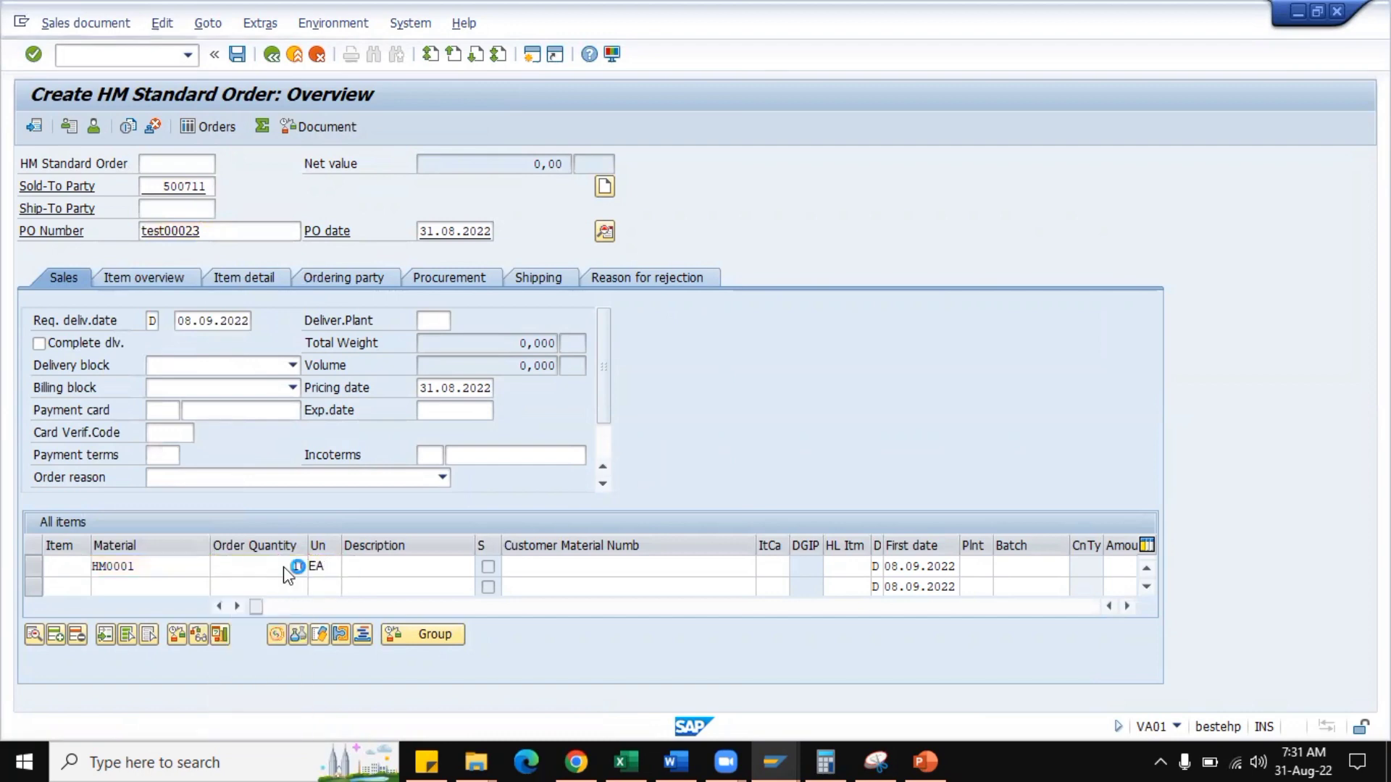
Open the conditions of the HM0001 item and check whether HMR0's amount and condition value can be edited.
double_click(178, 567)
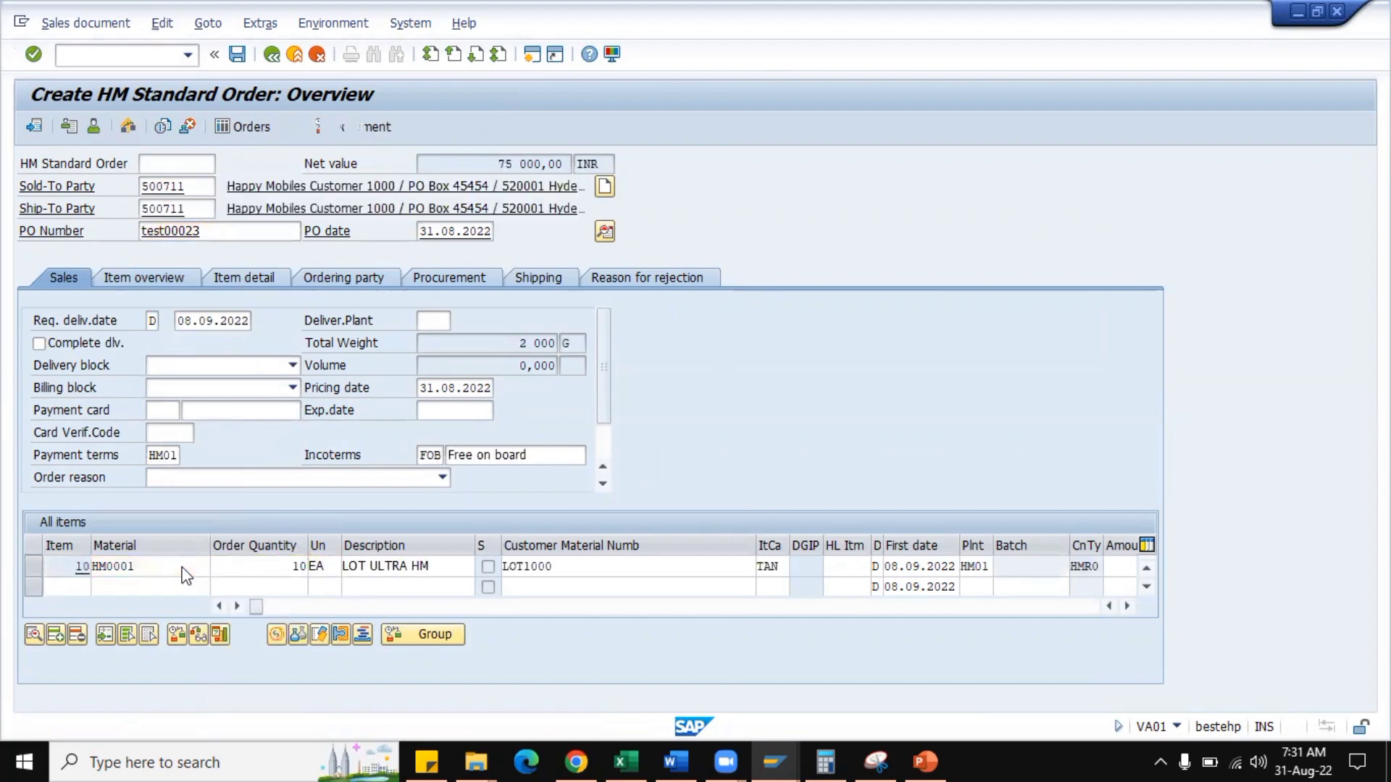
left_click(441, 233)
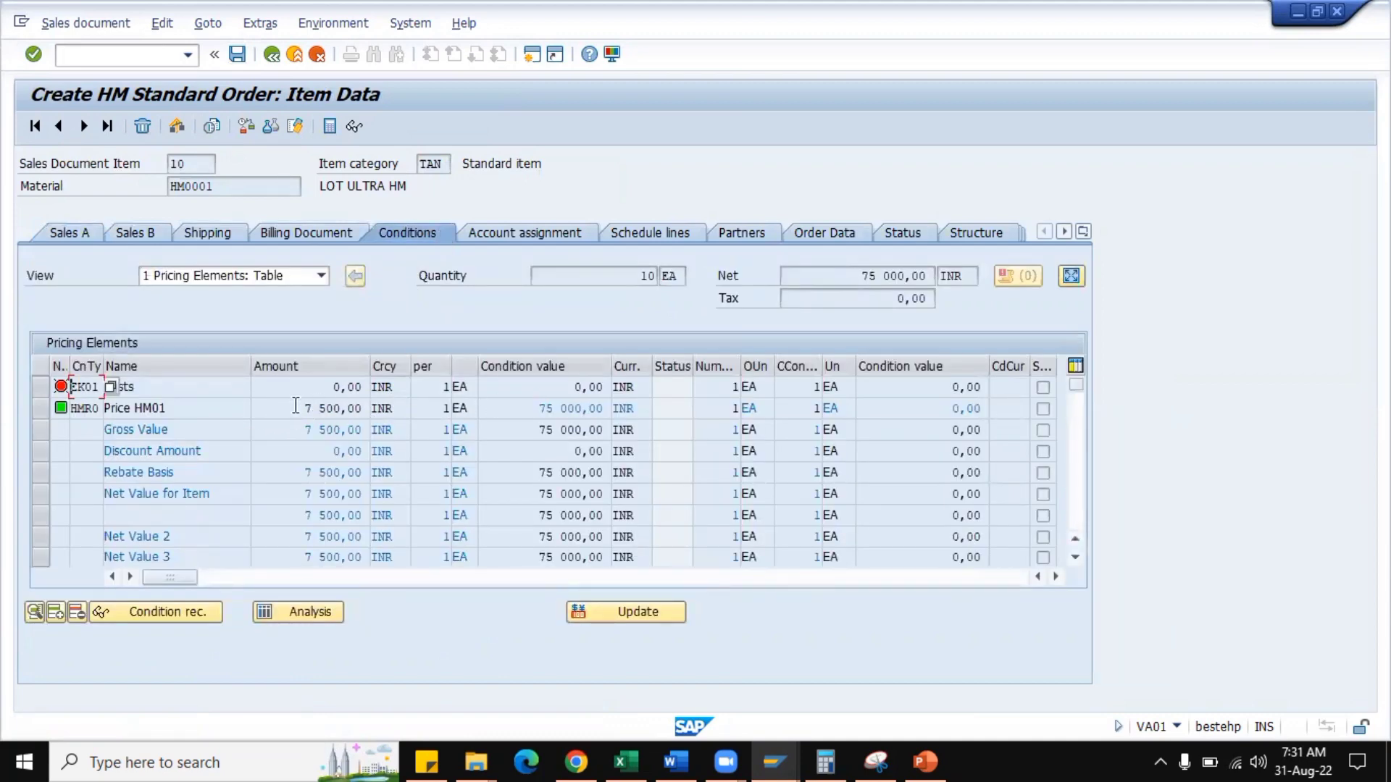
left_click_drag(301, 409, 370, 410)
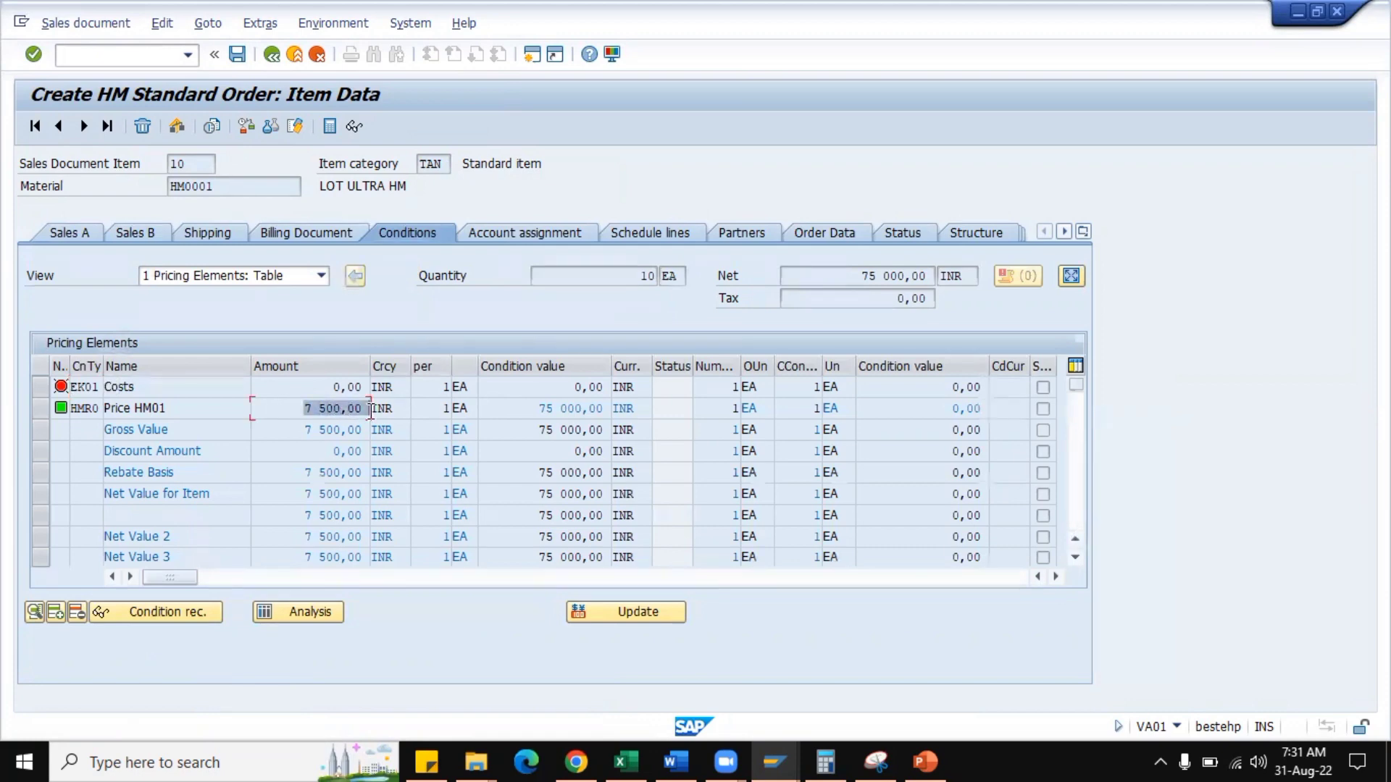
left_click(370, 411)
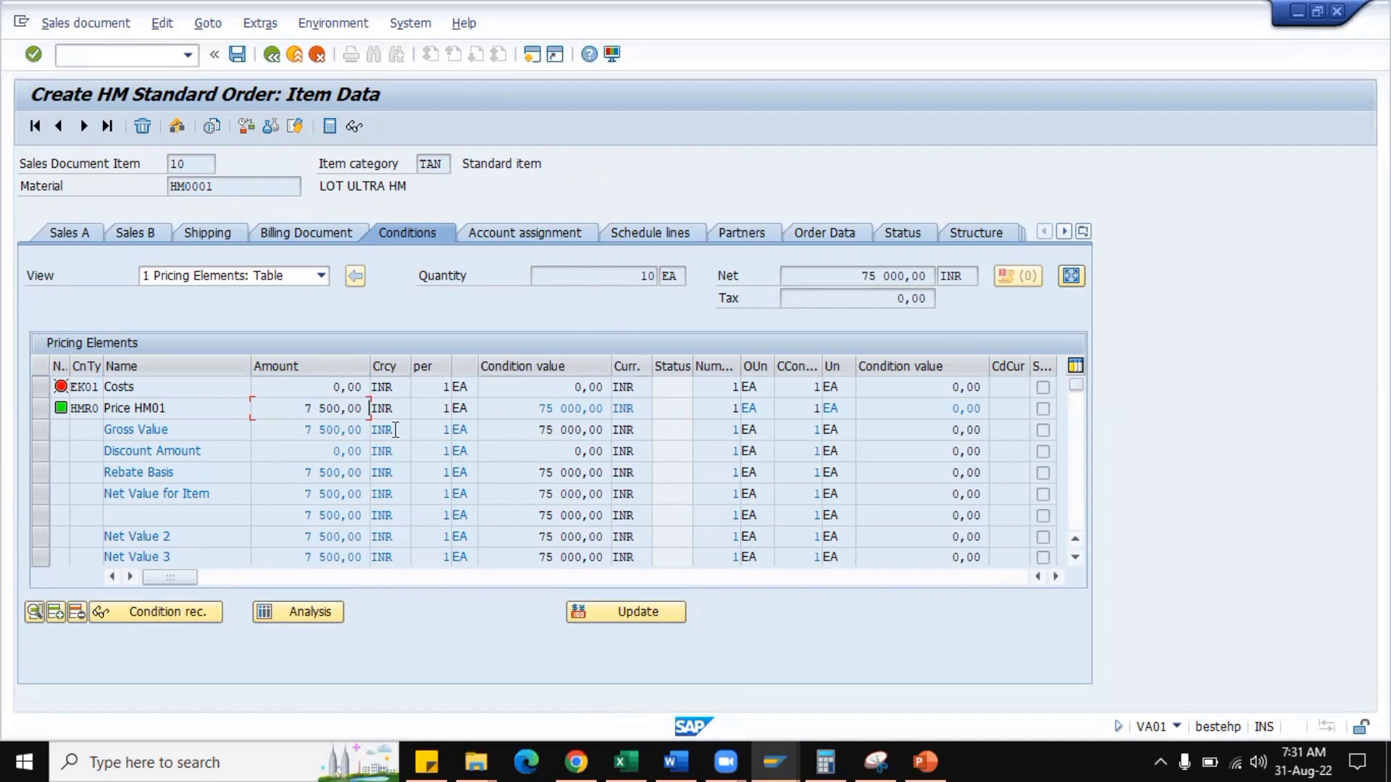
left_click_drag(299, 407, 372, 410)
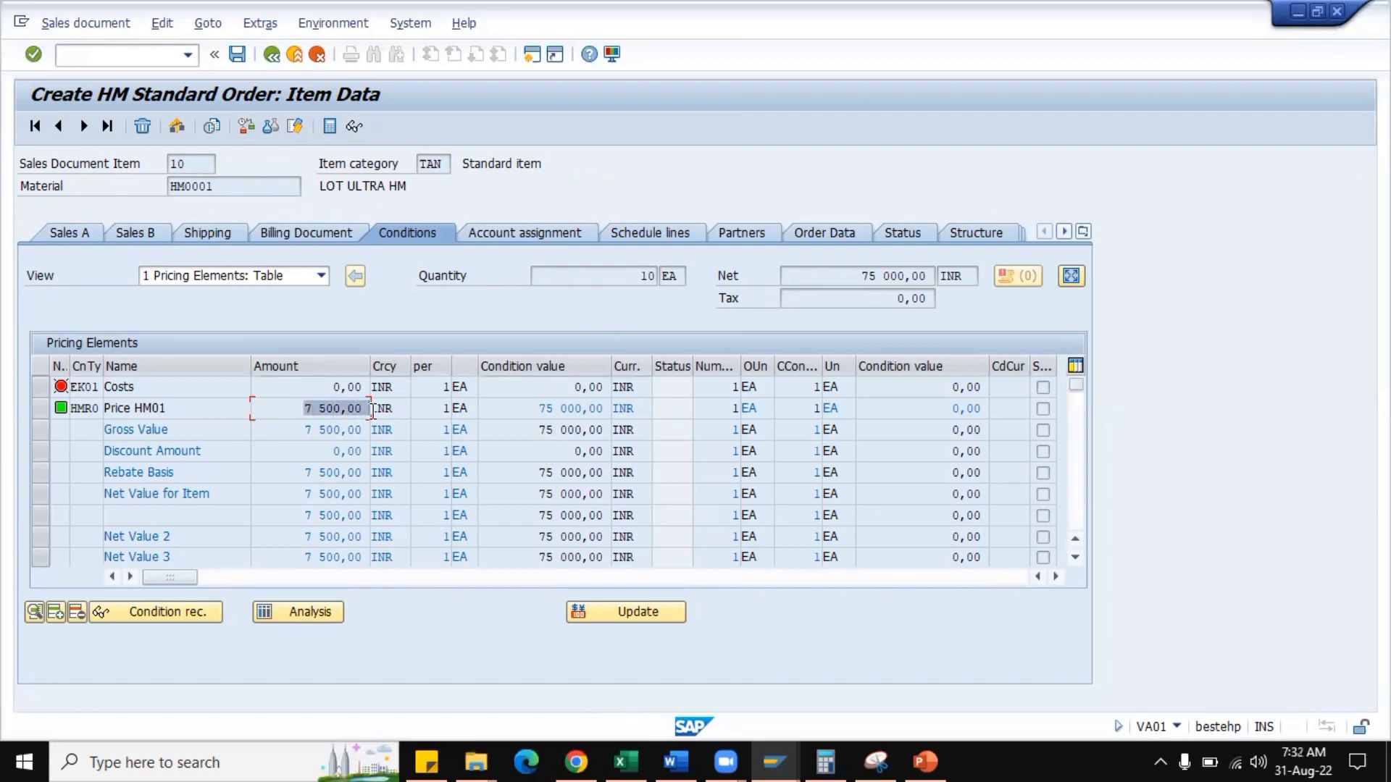
left_click(371, 411)
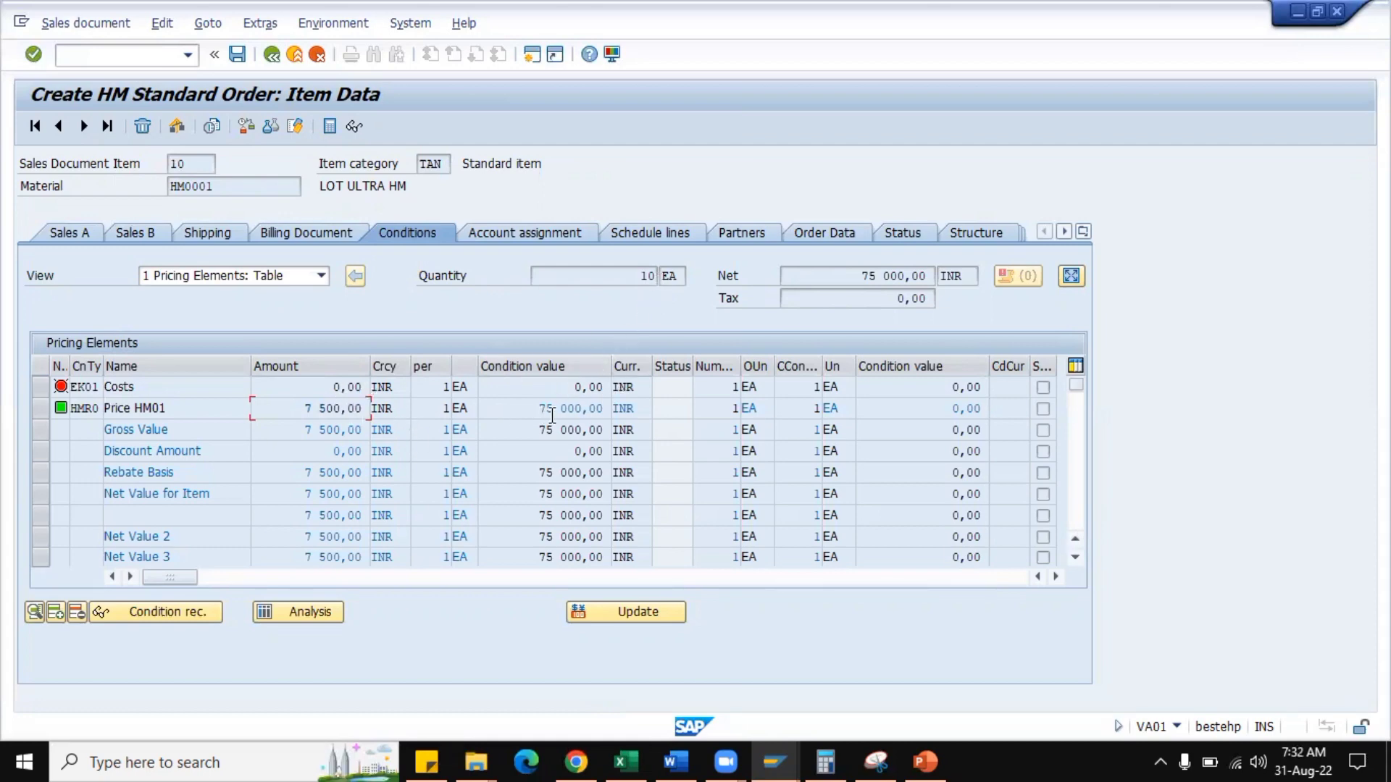
left_click_drag(537, 409, 607, 410)
left_click(600, 408)
Review the permitted changes of condition type HMR0, including Delete, and those of the following condition type, K004 (Material).
key("alt+Tab")
scroll(174, 500, "down", 4)
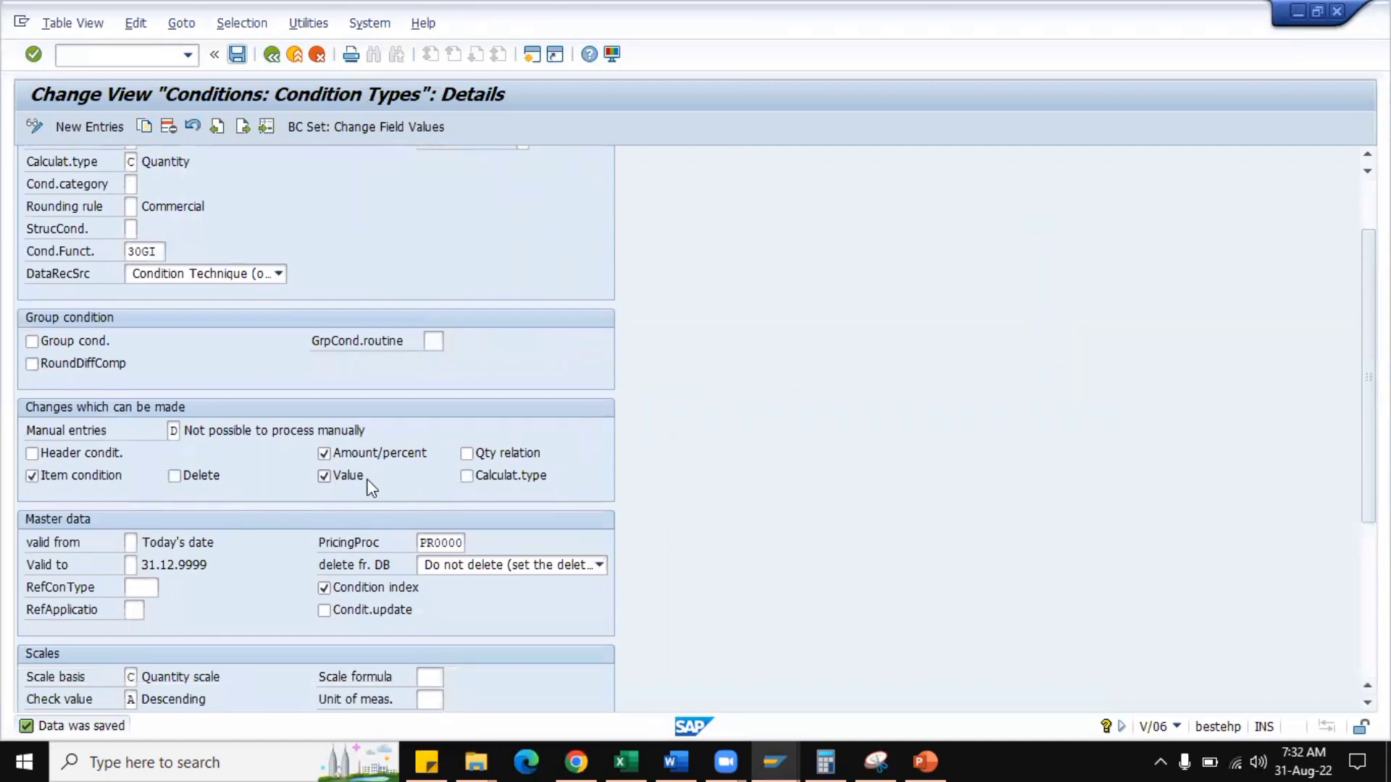
left_click(179, 476)
scroll(259, 446, "up", 3)
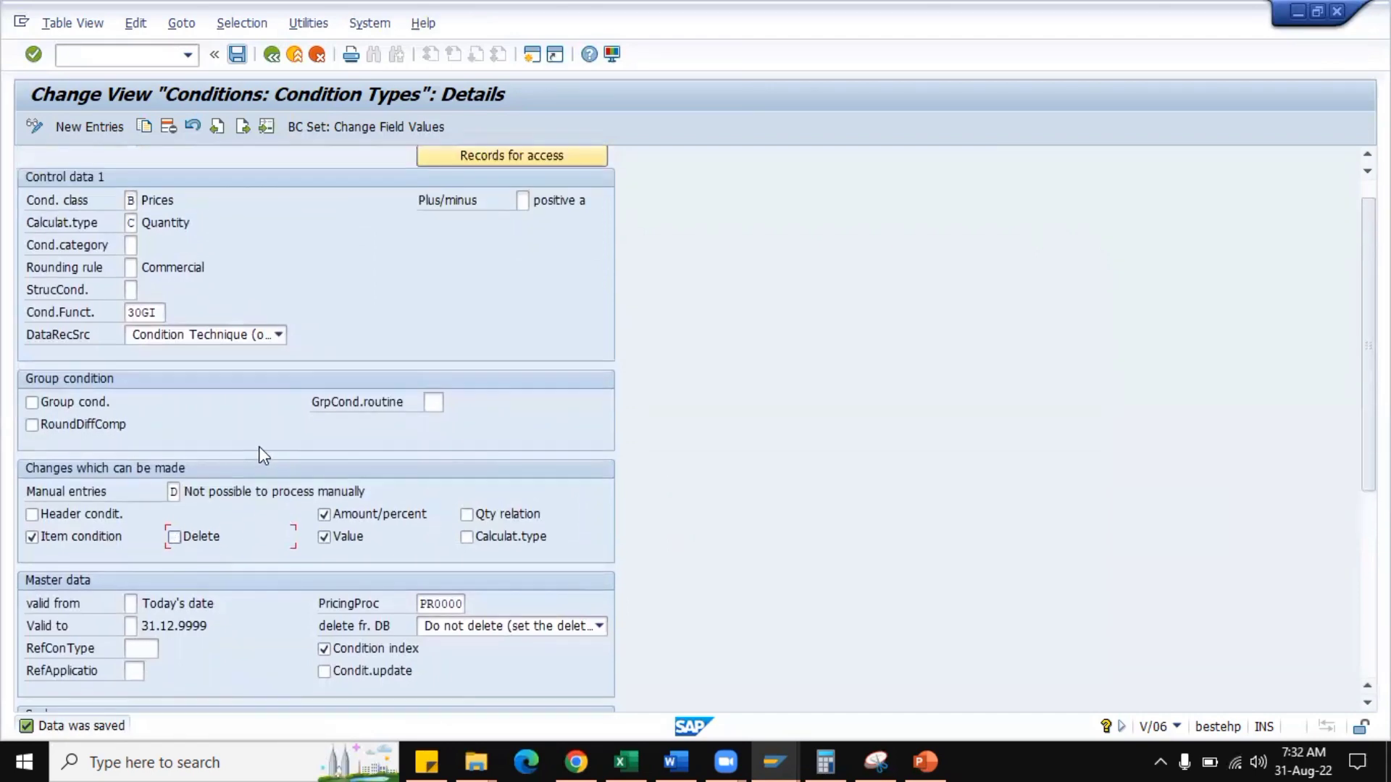
left_click(242, 127)
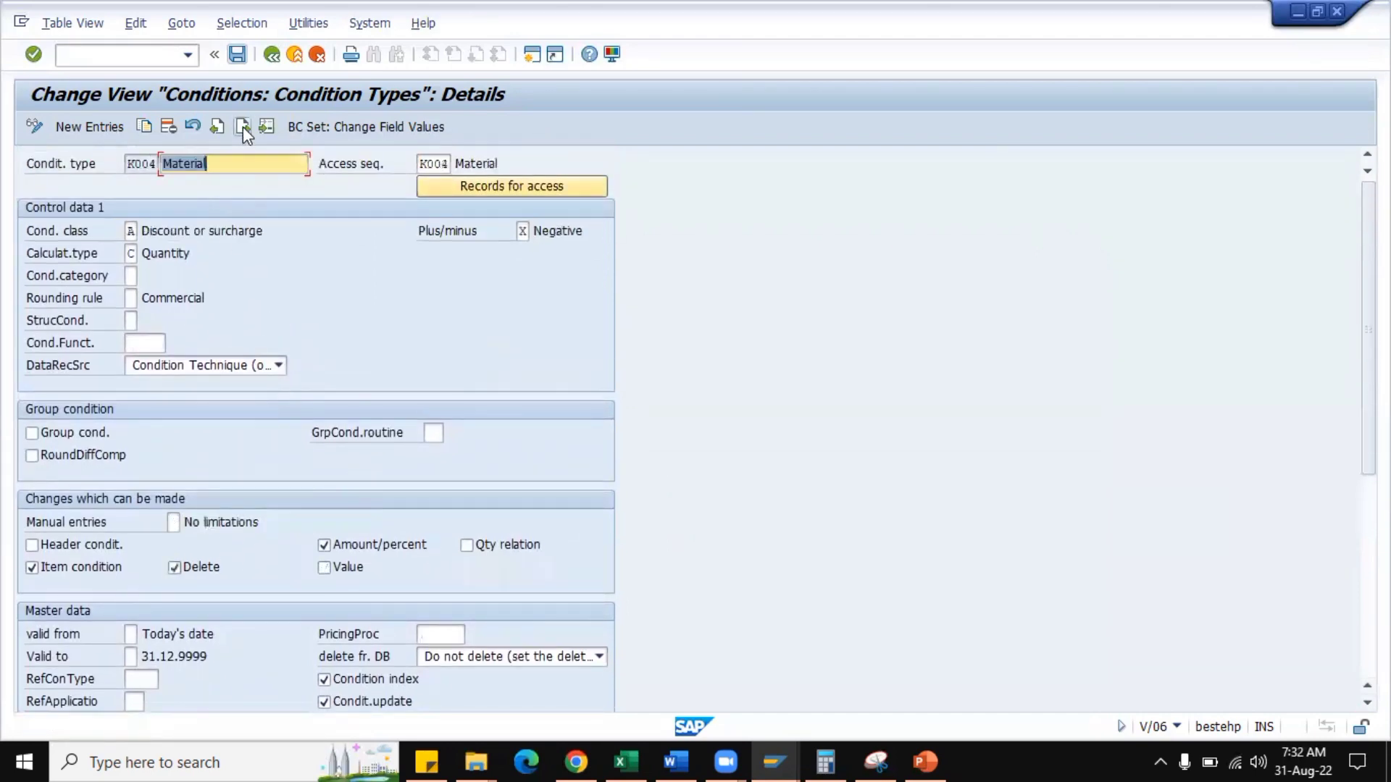
scroll(340, 456, "down", 2)
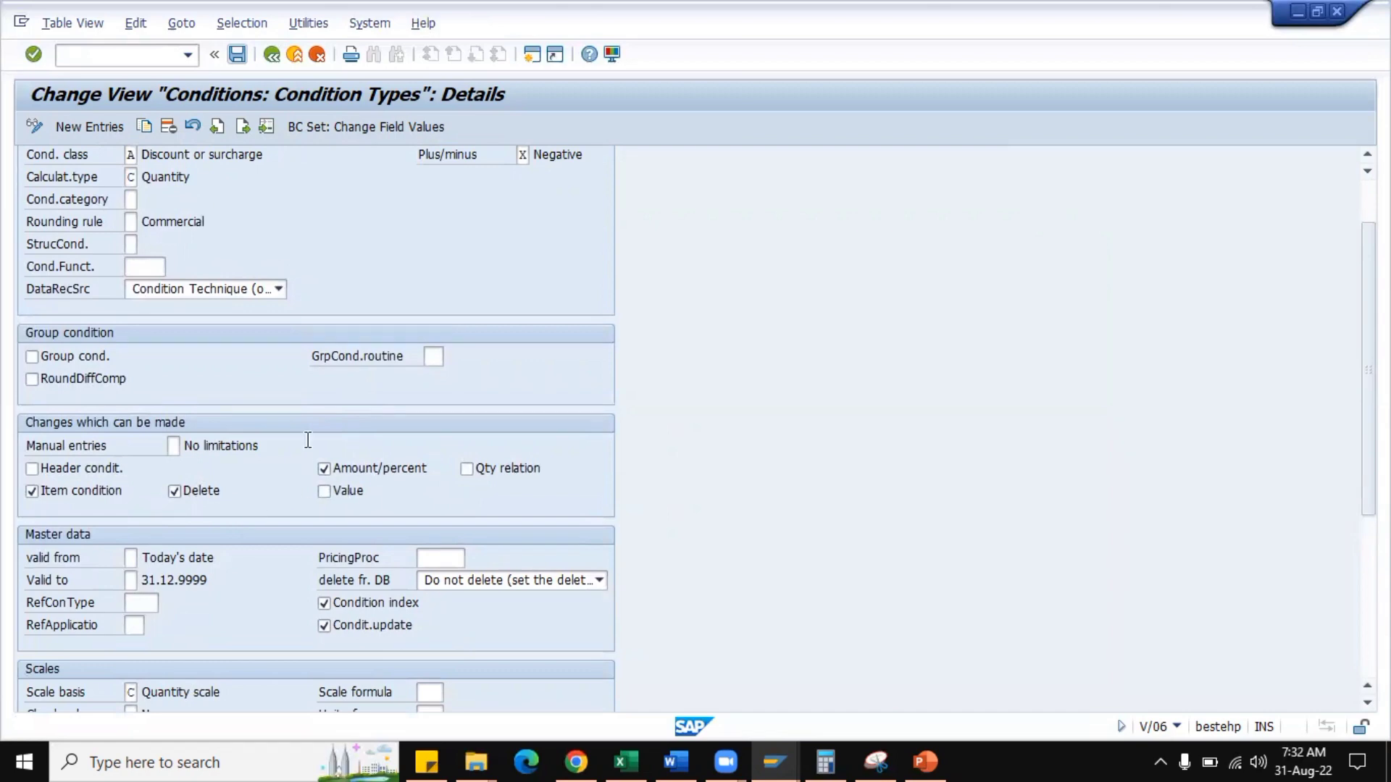
scroll(289, 333, "up", 3)
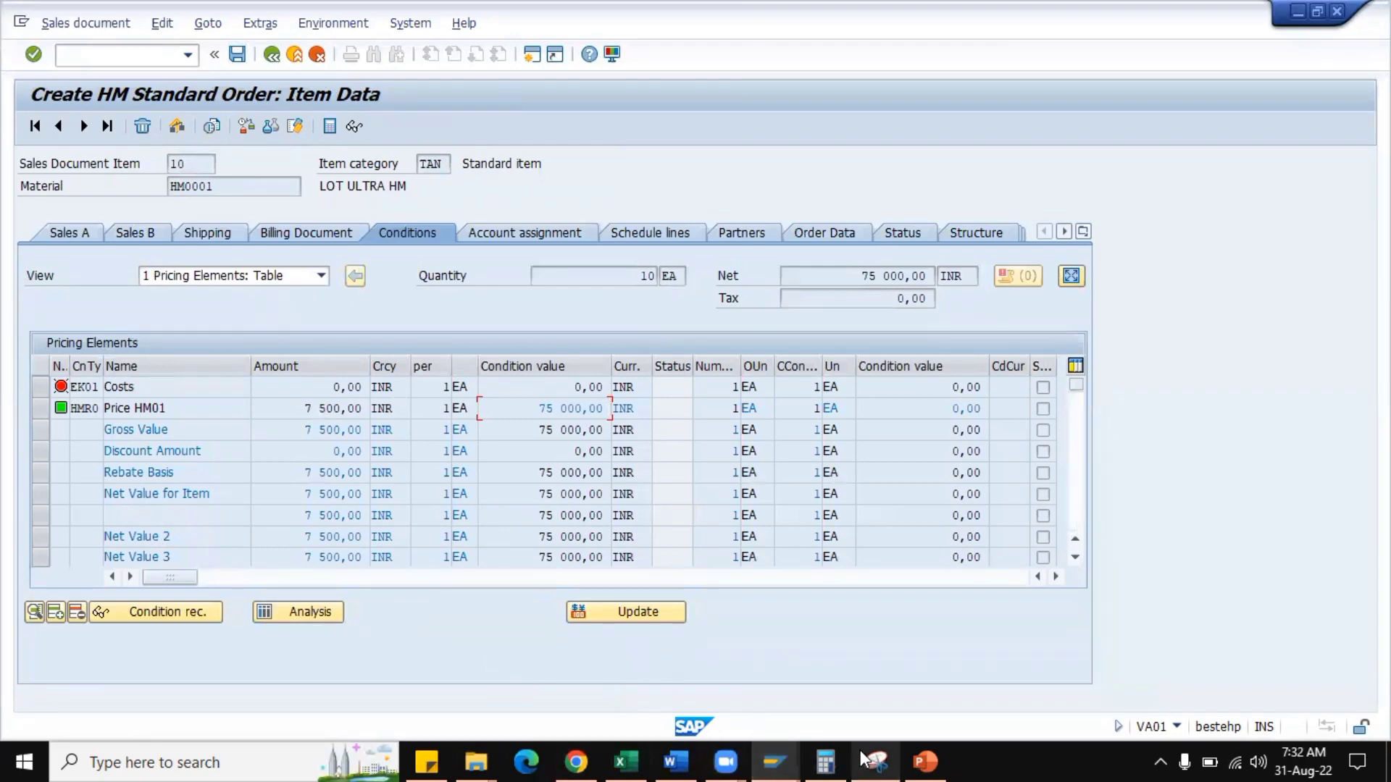
Mark HMR0 as required in the control data of pricing procedure HMRA01 and save it to the customizing request.
mouse_move(767, 750)
left_click(918, 697)
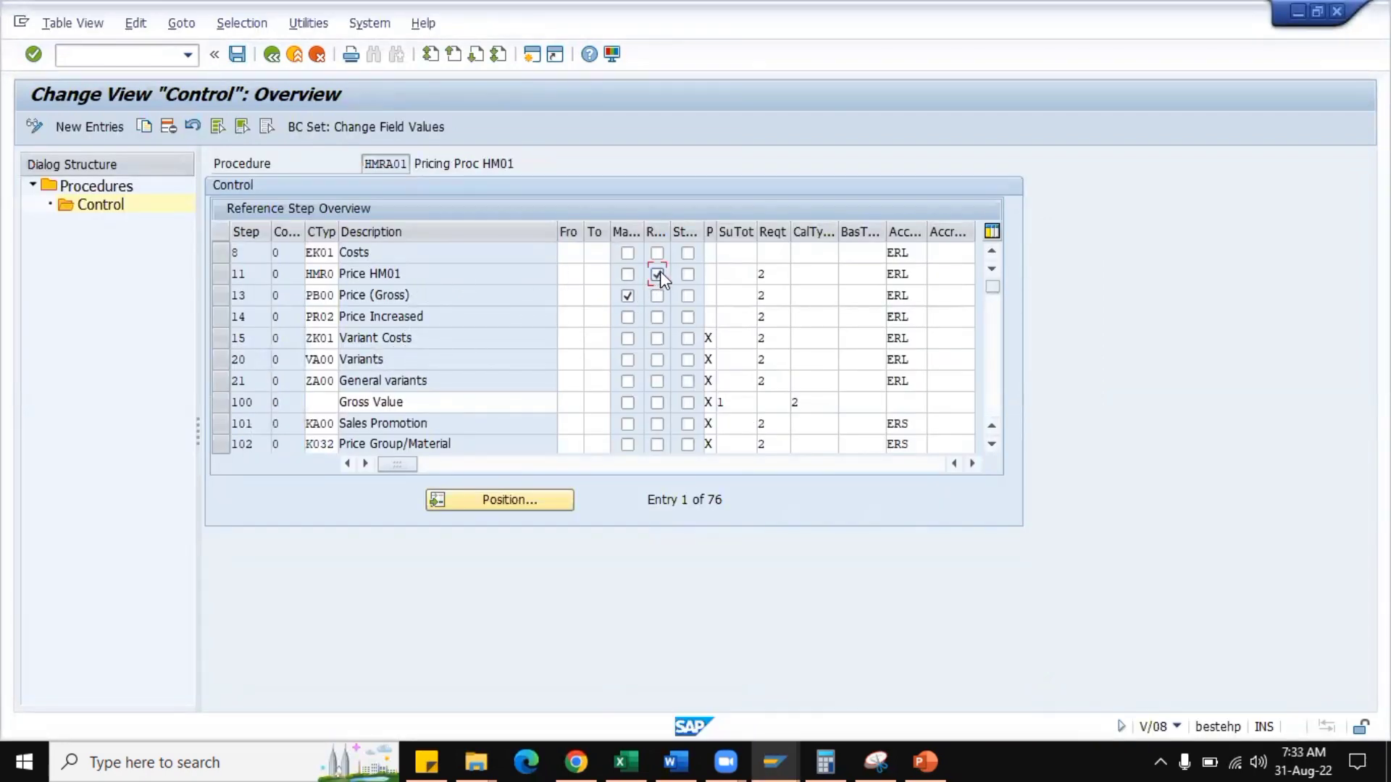
left_click(242, 58)
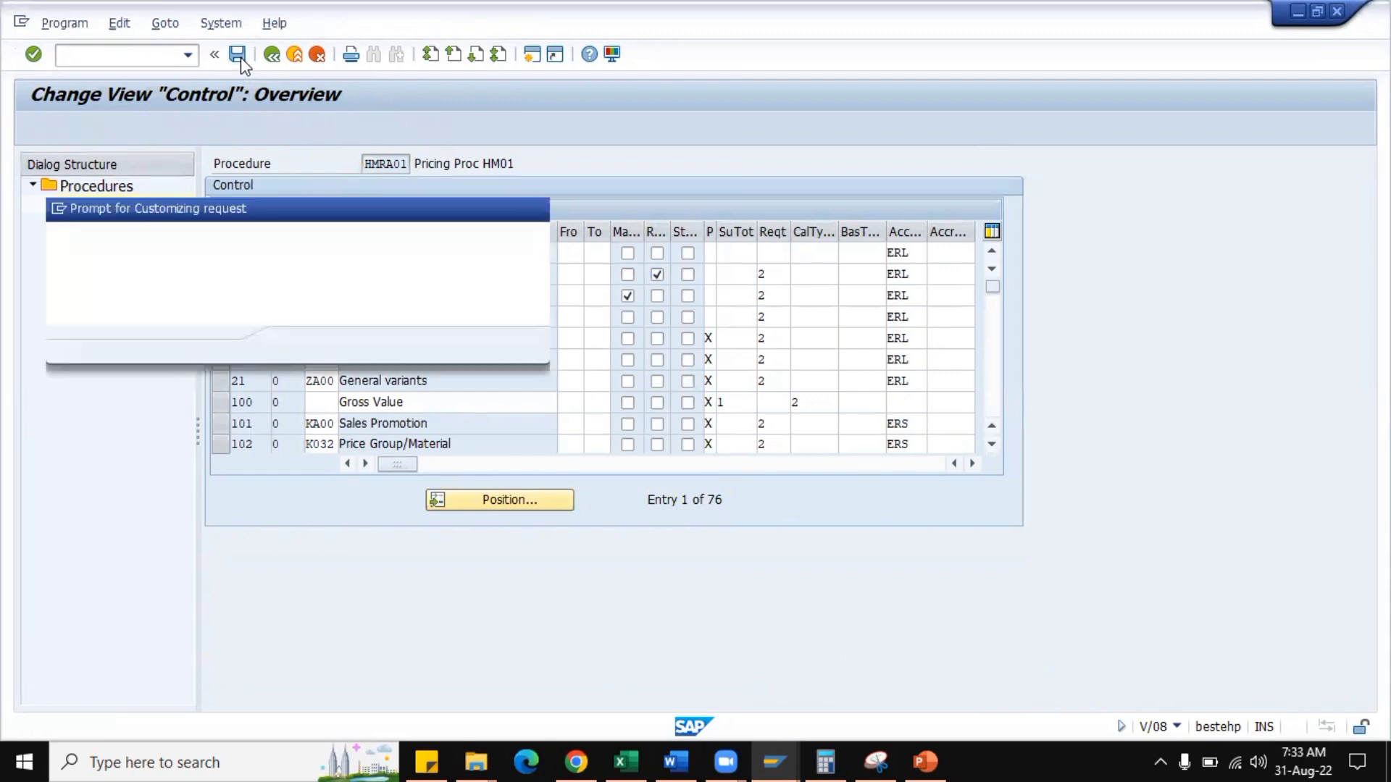
left_click(300, 344)
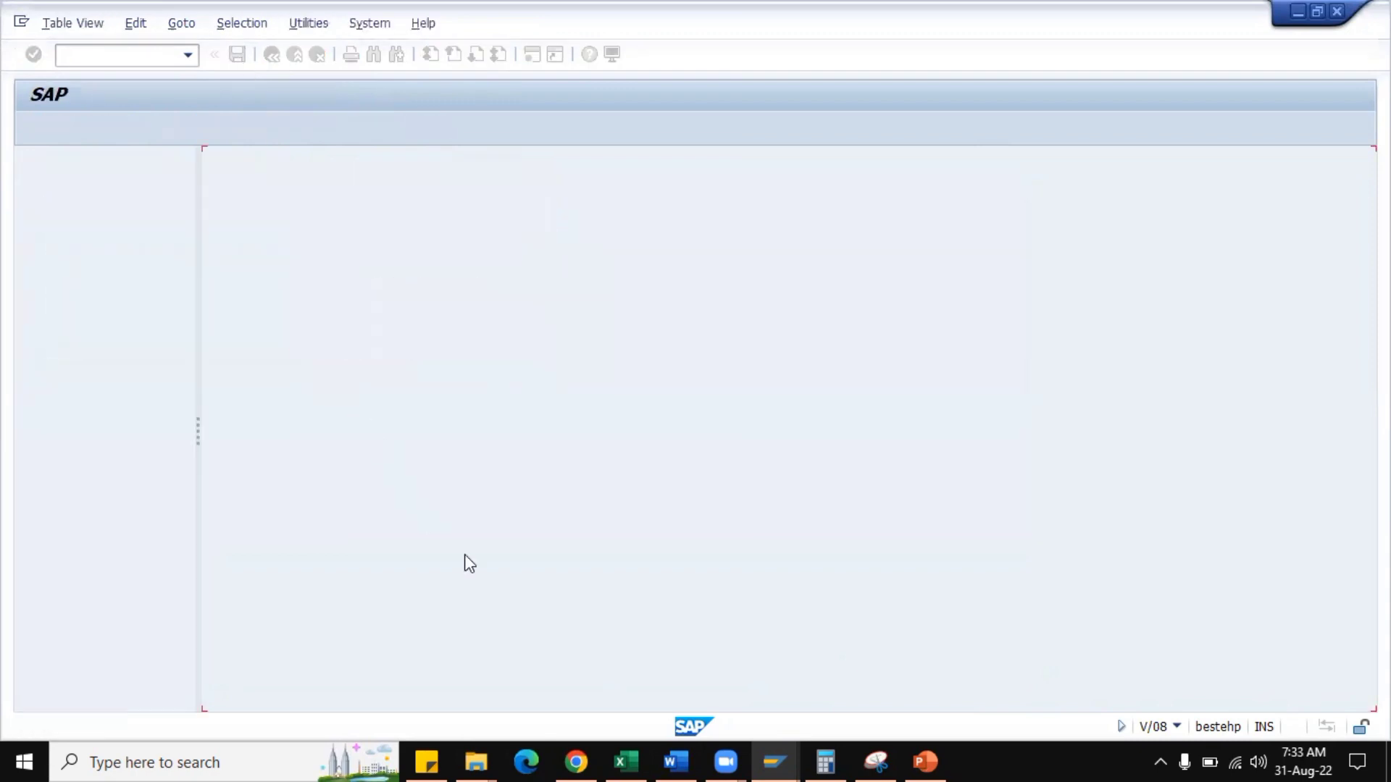
Return to the sales order session, start another HM Standard Order, and enter the sold-to party's customer number and the PO number.
left_click(766, 750)
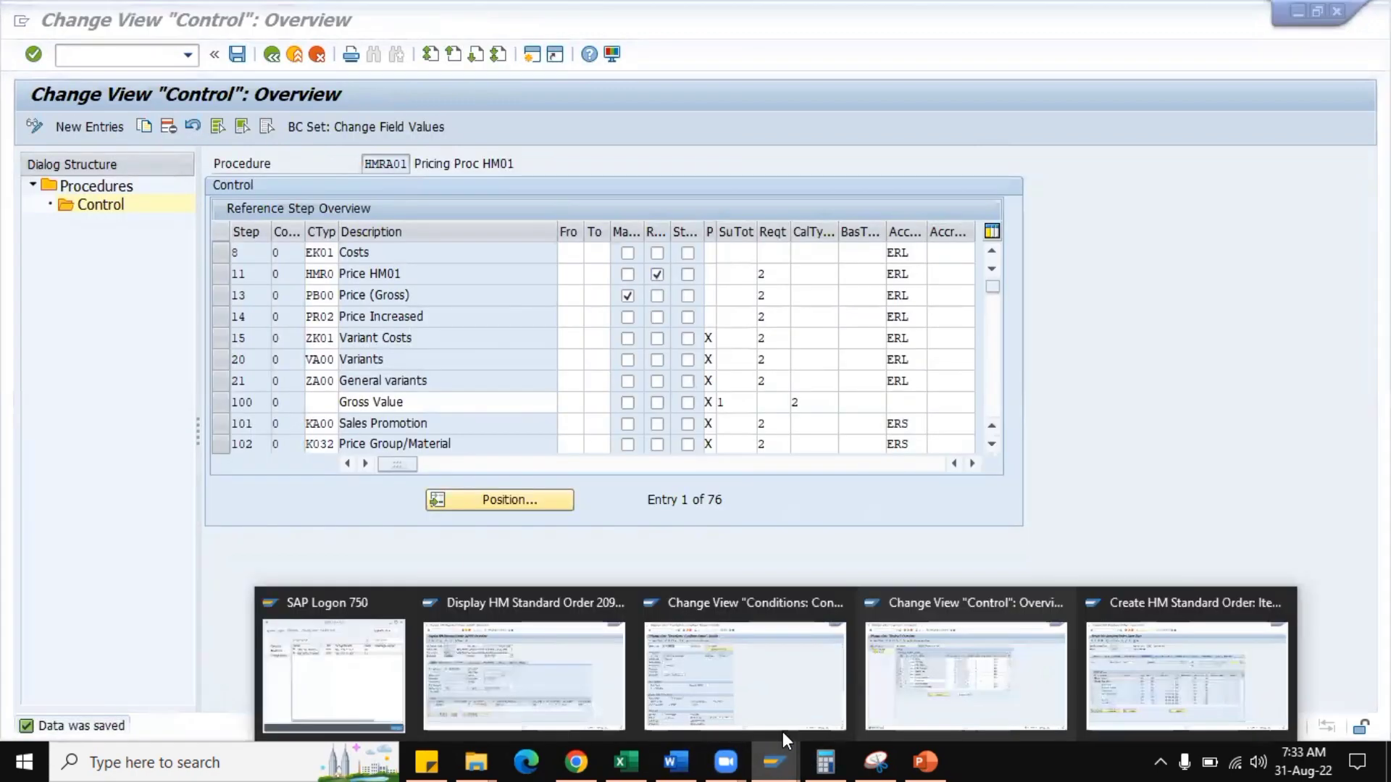
left_click(1167, 672)
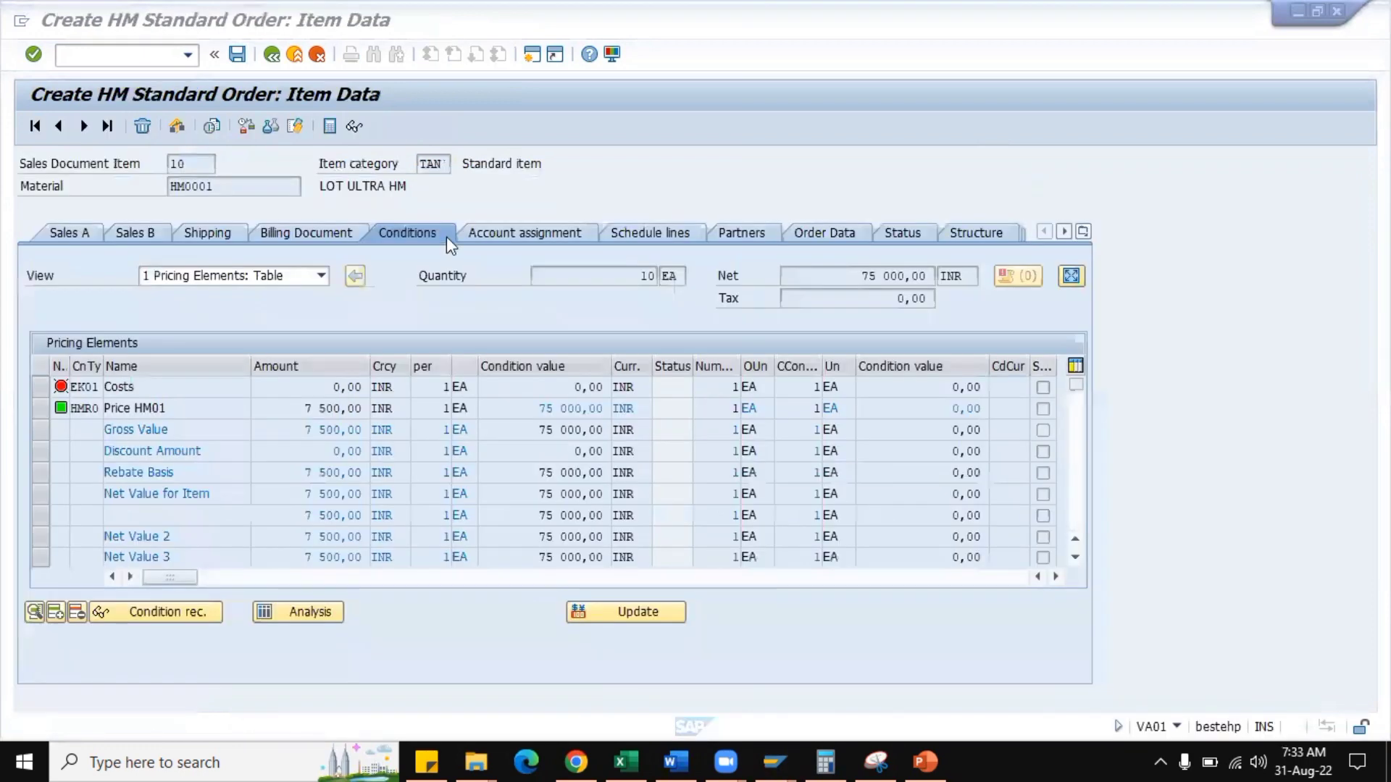
left_click(135, 58)
type("/NV")
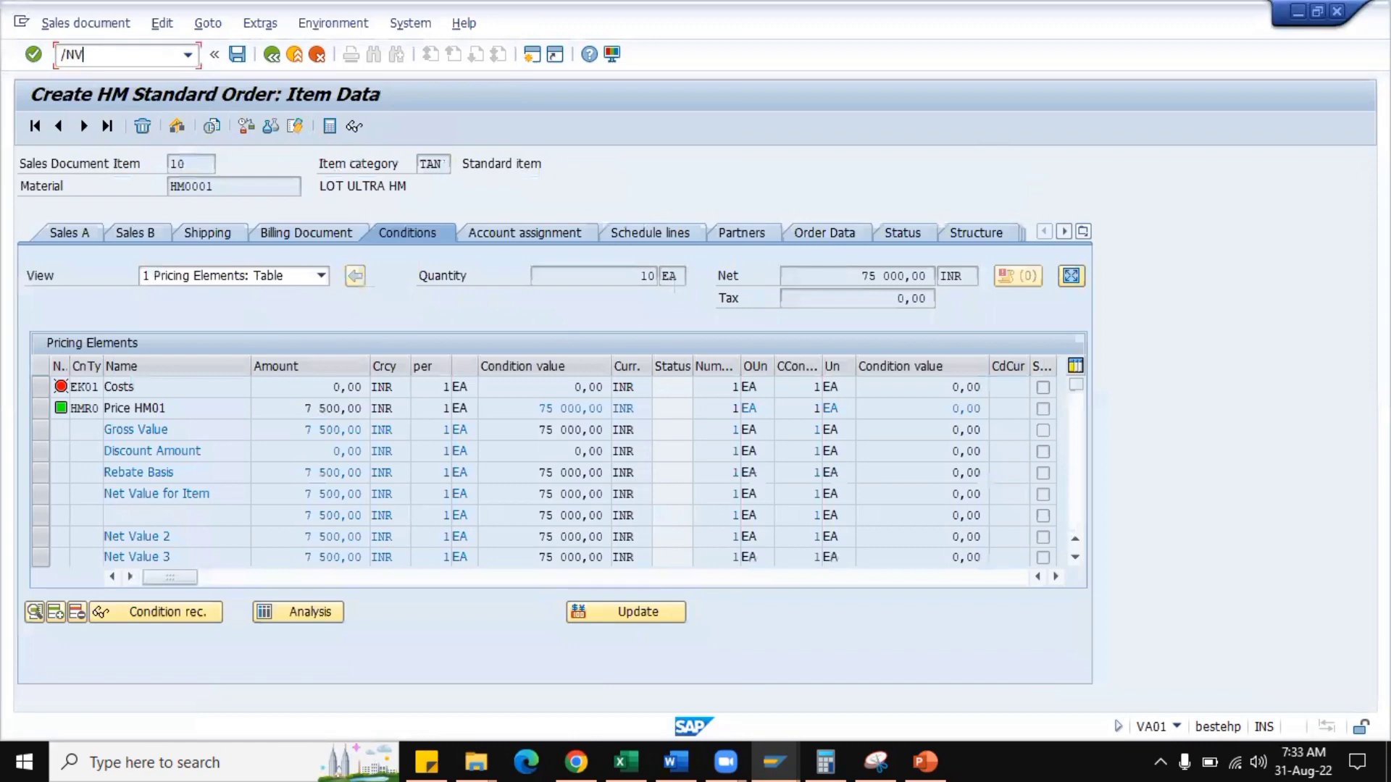
type("A01")
key("Return")
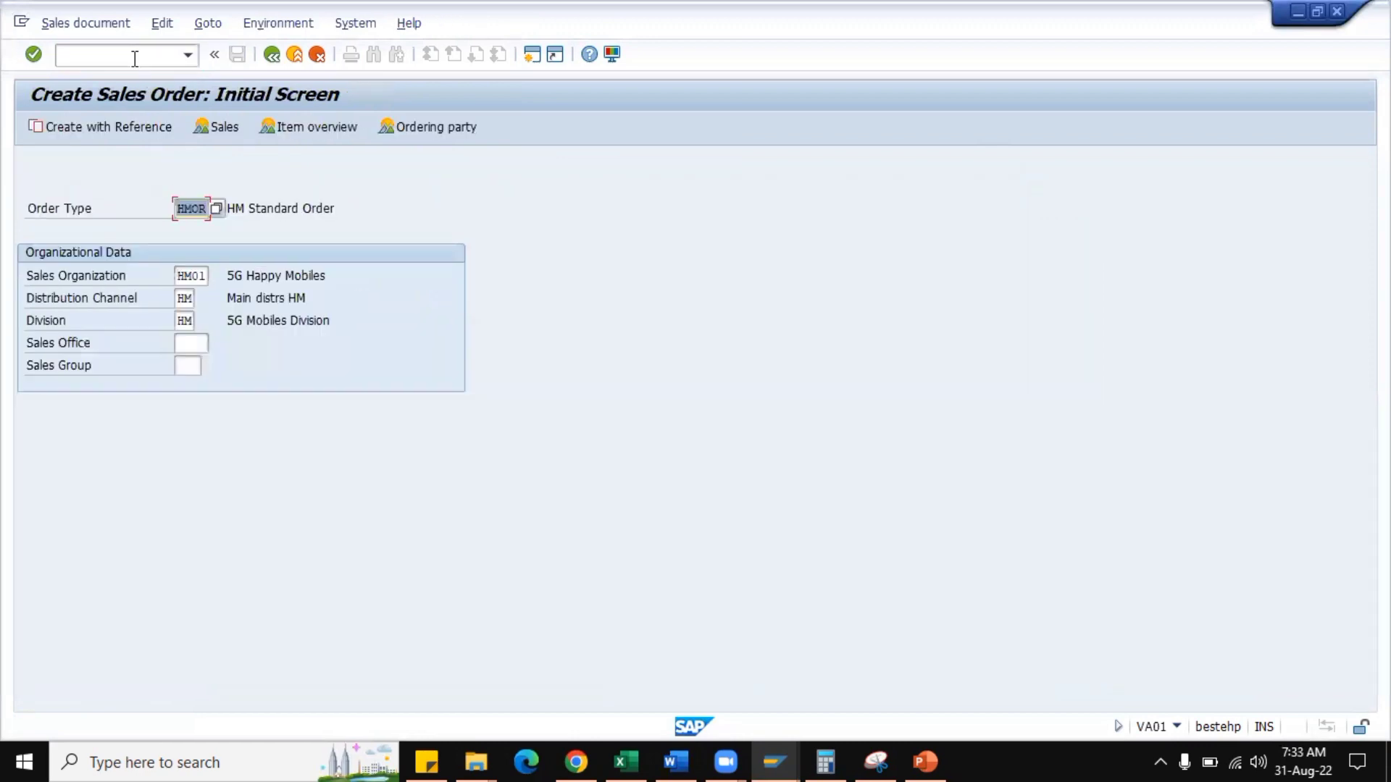
key("Return")
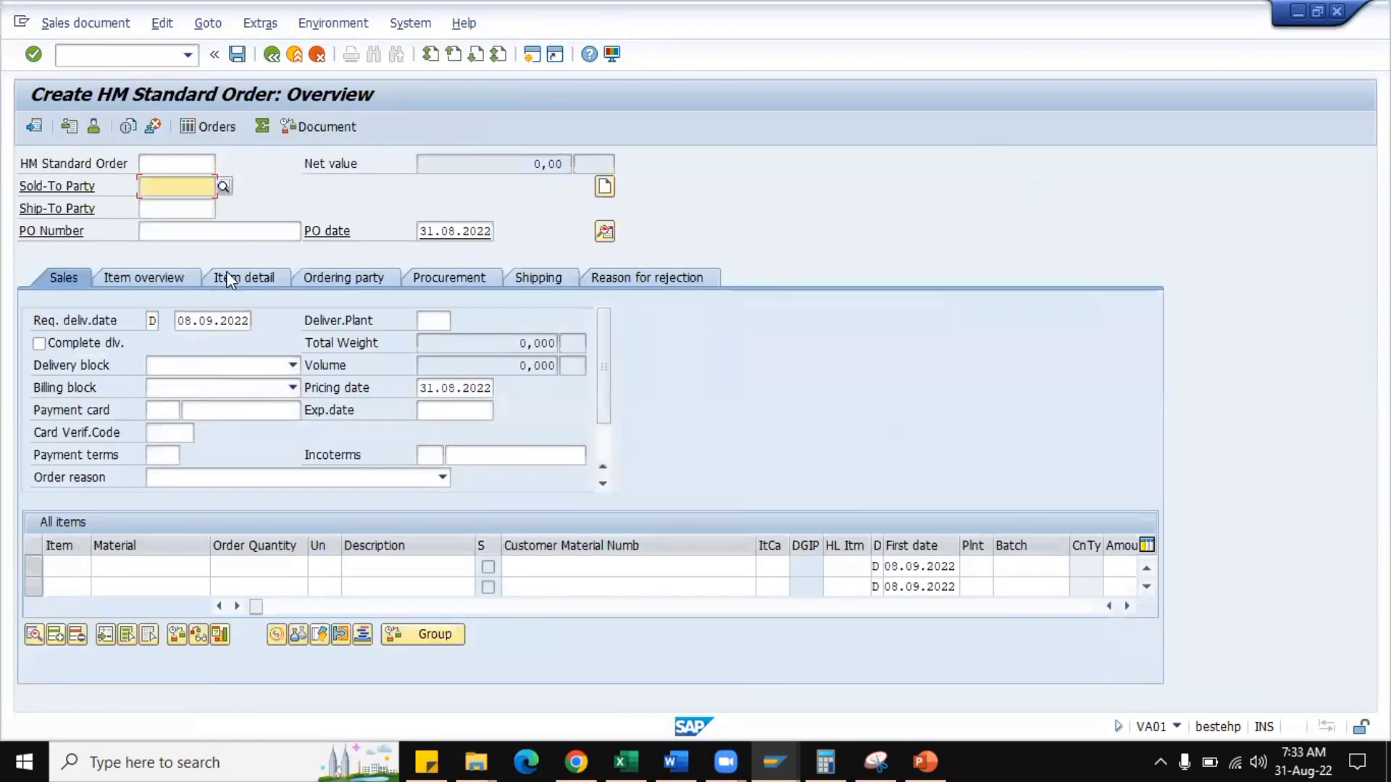
left_click(191, 207)
left_click(190, 227)
left_click(168, 237)
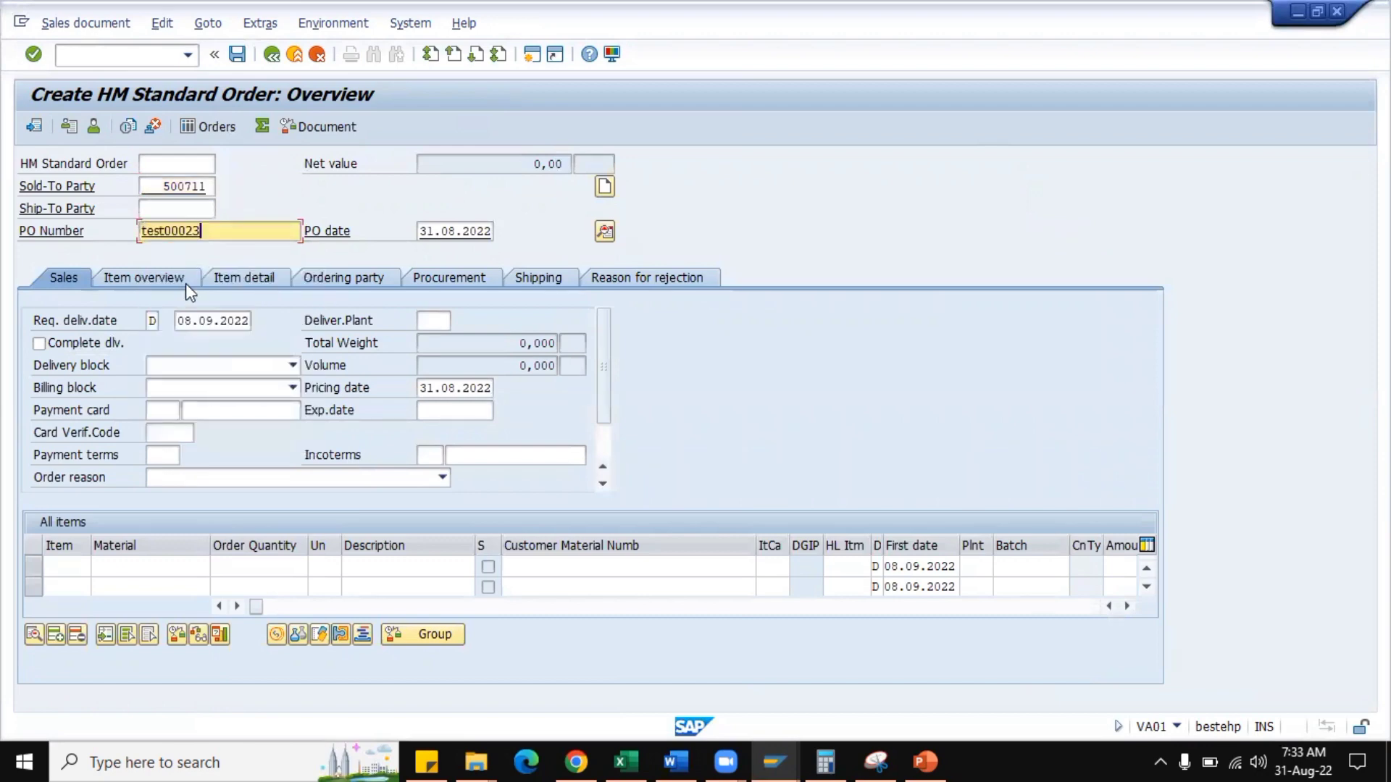
Enter material HM0001 with a quantity of 10 EA as the new order's item.
left_click(149, 568)
left_click(119, 338)
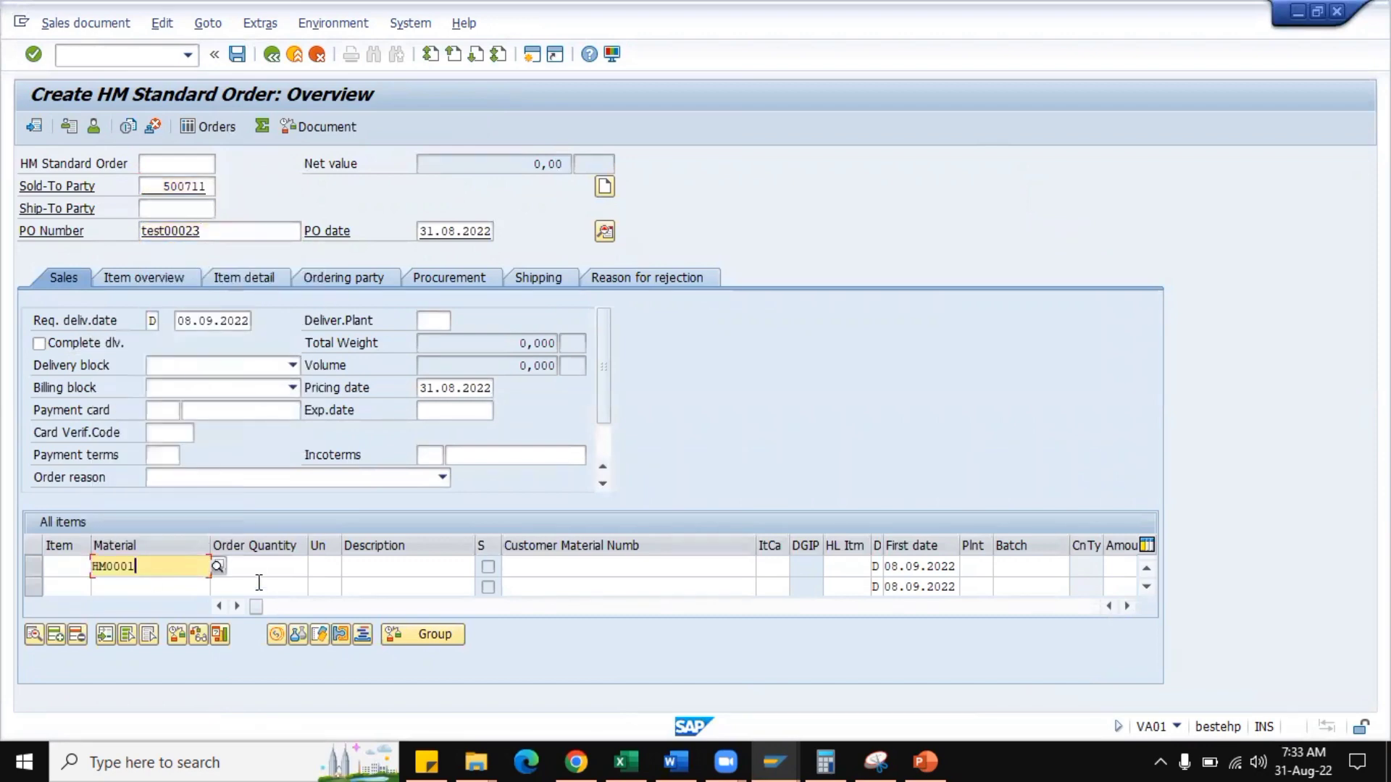
left_click(261, 572)
type("10")
key("Tab")
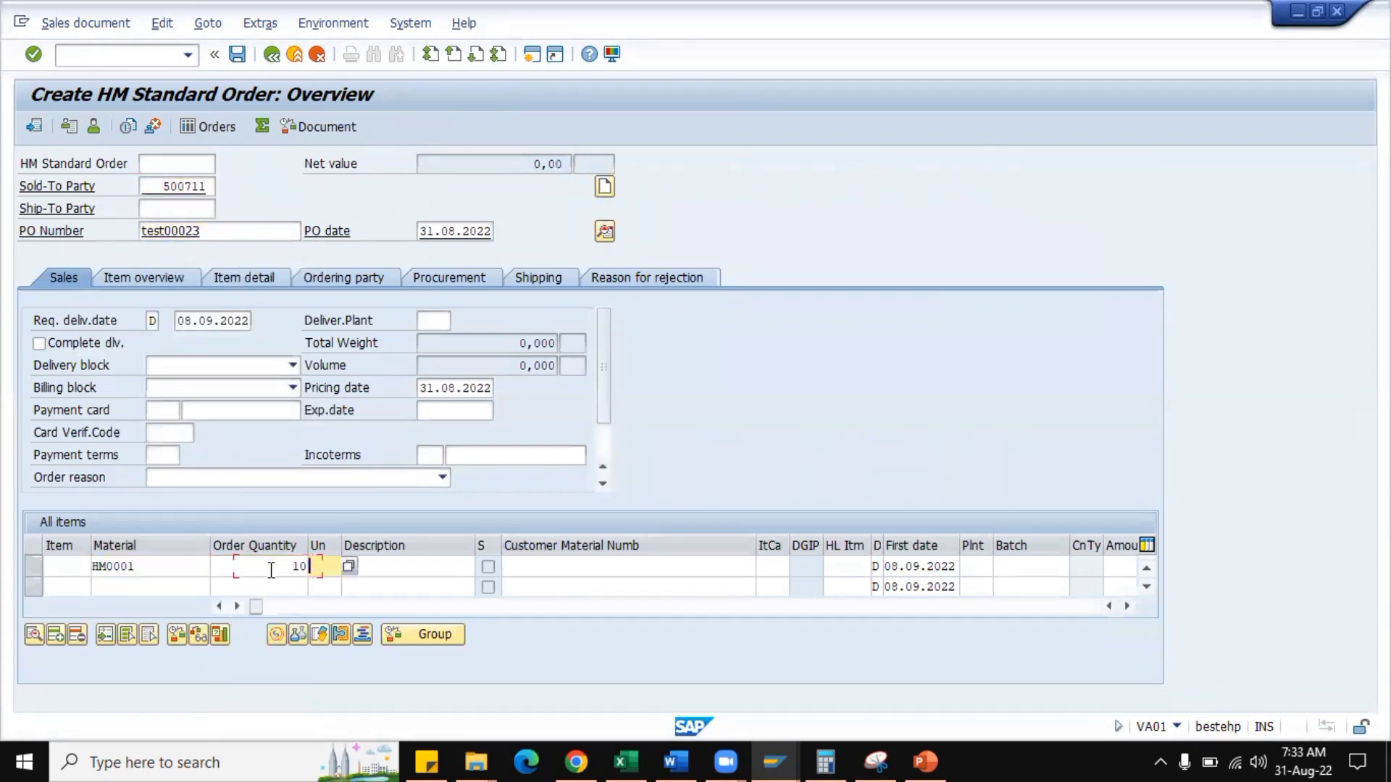
type("EA")
key("Return")
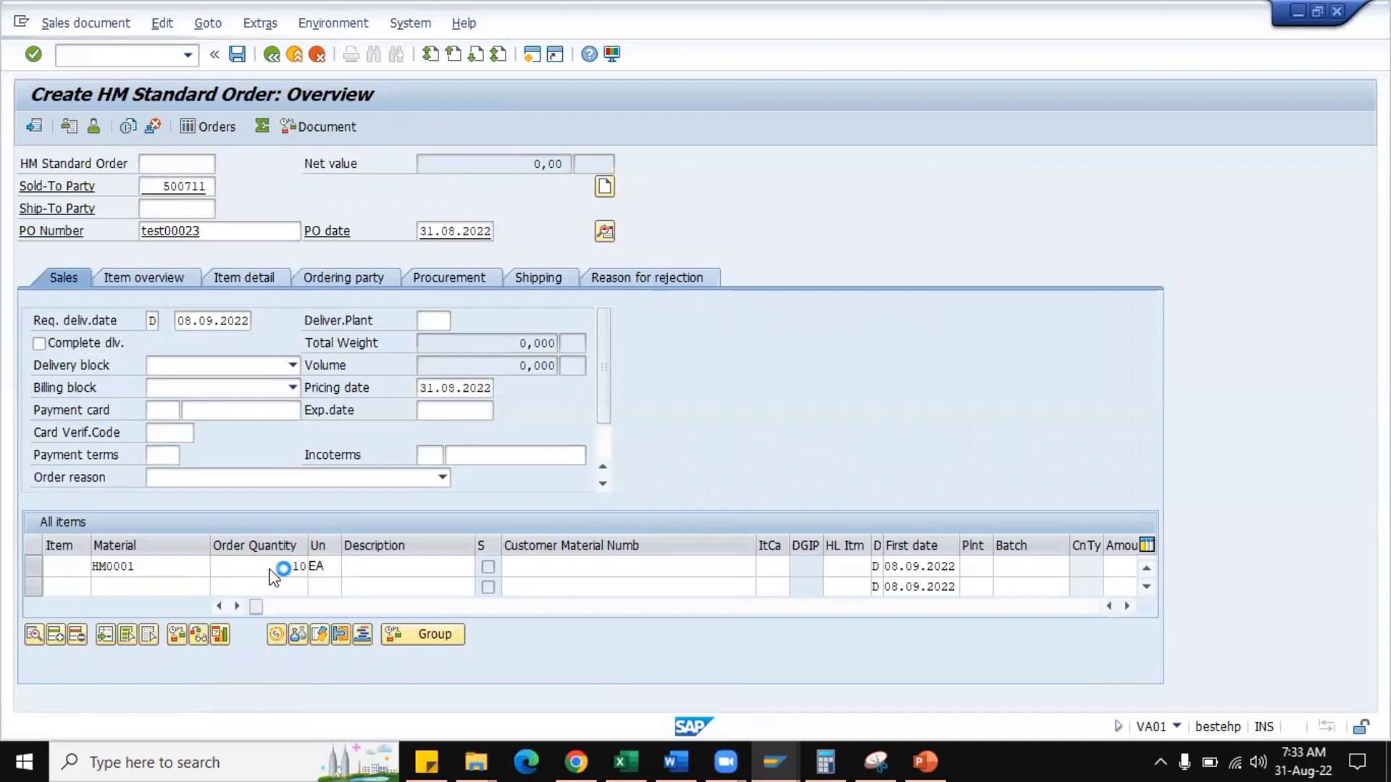
Open the new item's conditions and select the HMR0 price condition for inspection.
double_click(145, 567)
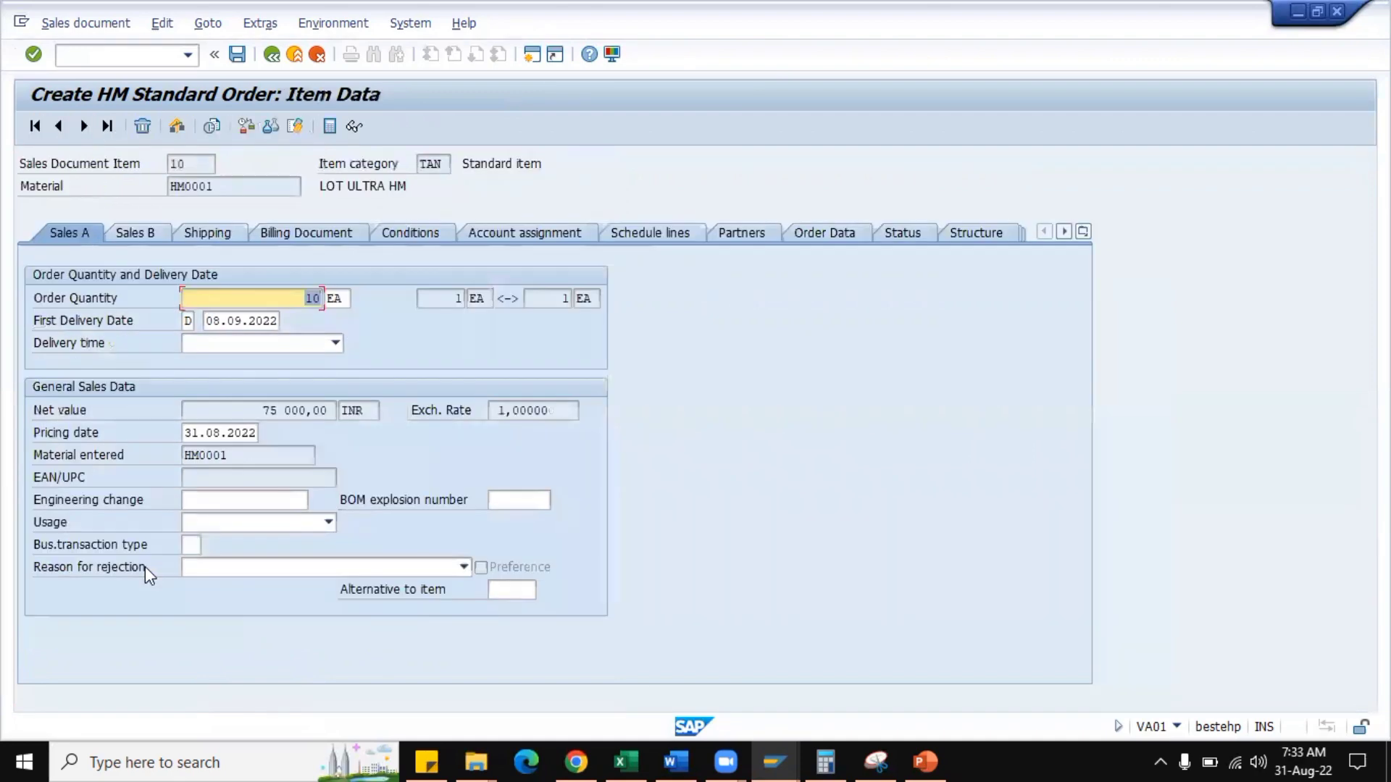
left_click(425, 232)
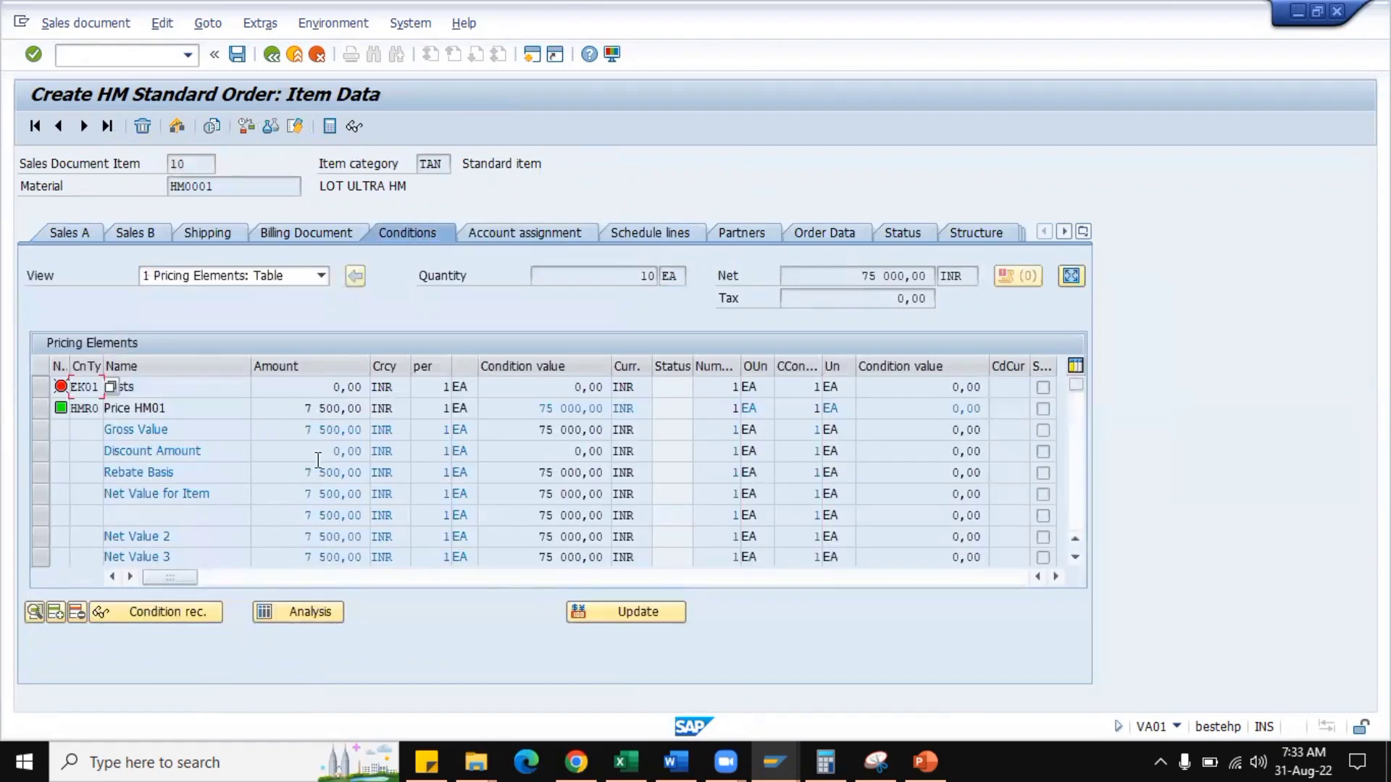
left_click(39, 407)
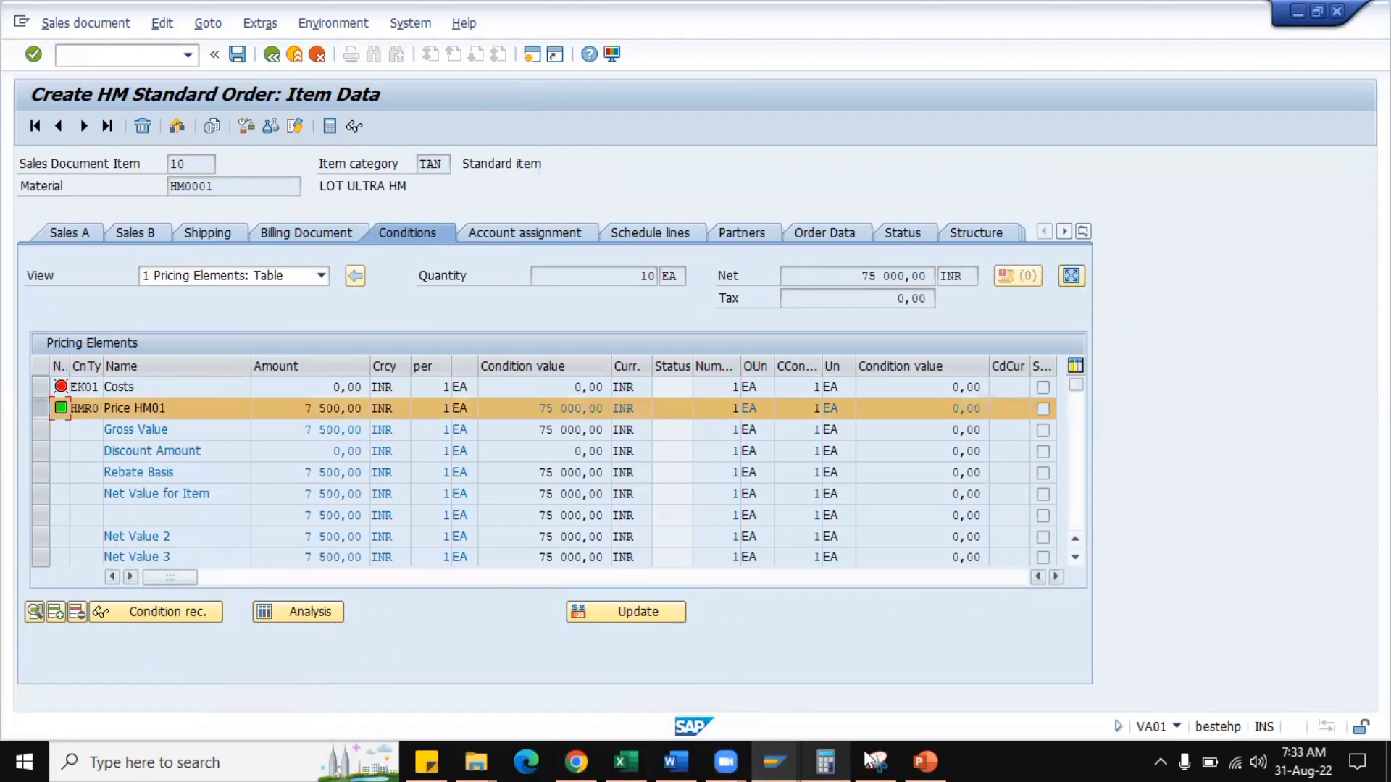
Go back to pricing procedure HMRA01 and examine the Required setting of HMR0.
left_click(774, 757)
left_click(911, 691)
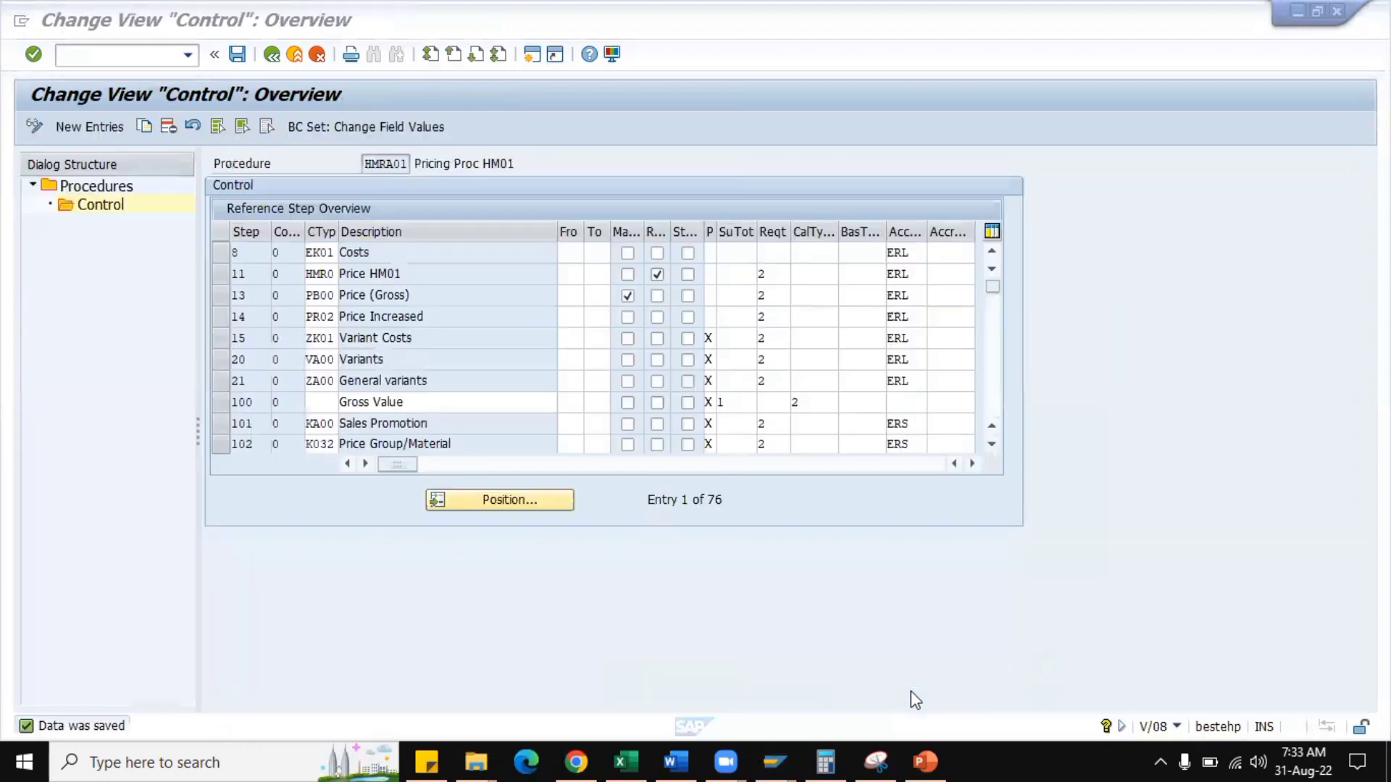
left_click(658, 276)
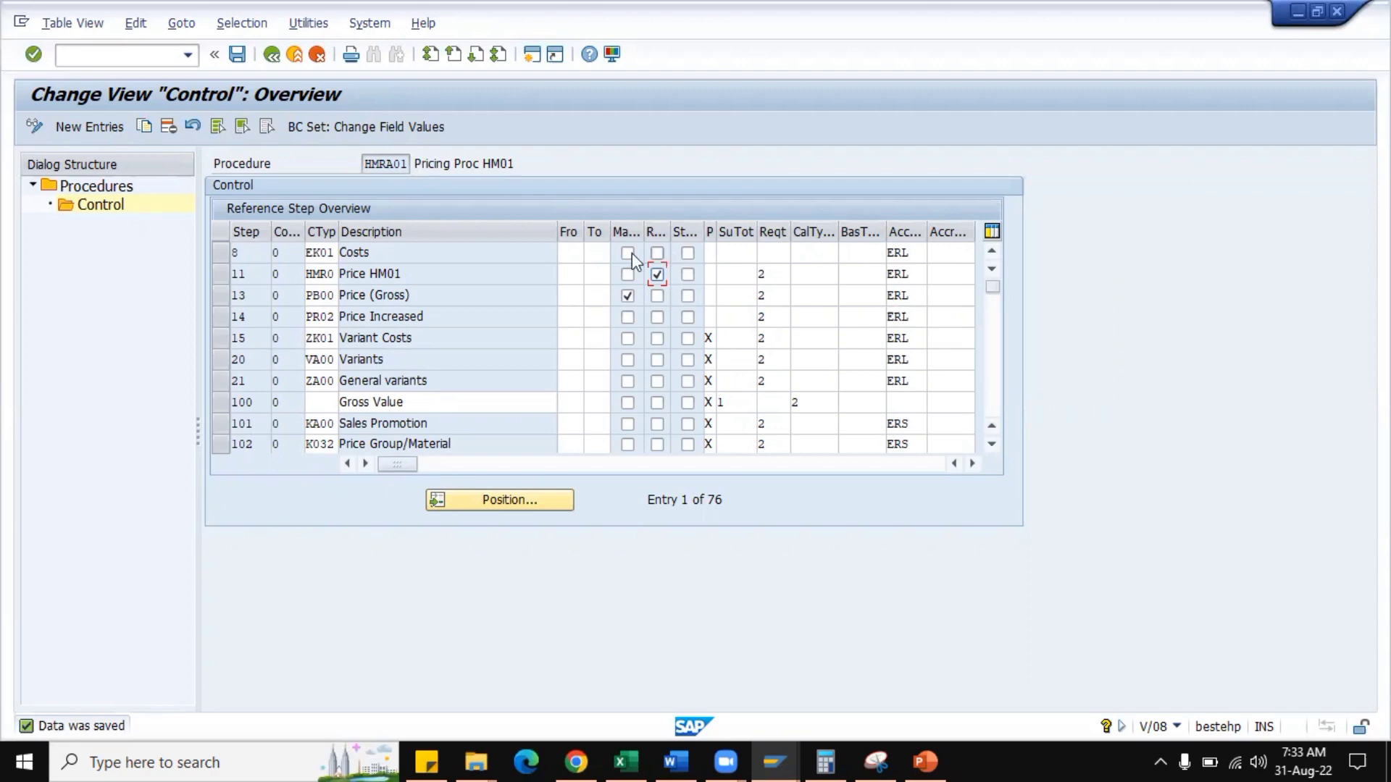
Open VK12 in a new session for condition type HMR0 with the Sales org./Distr. Chl/Division/Customer/Material key combination.
left_click(139, 56)
type("/O")
type("VK11")
key("Return")
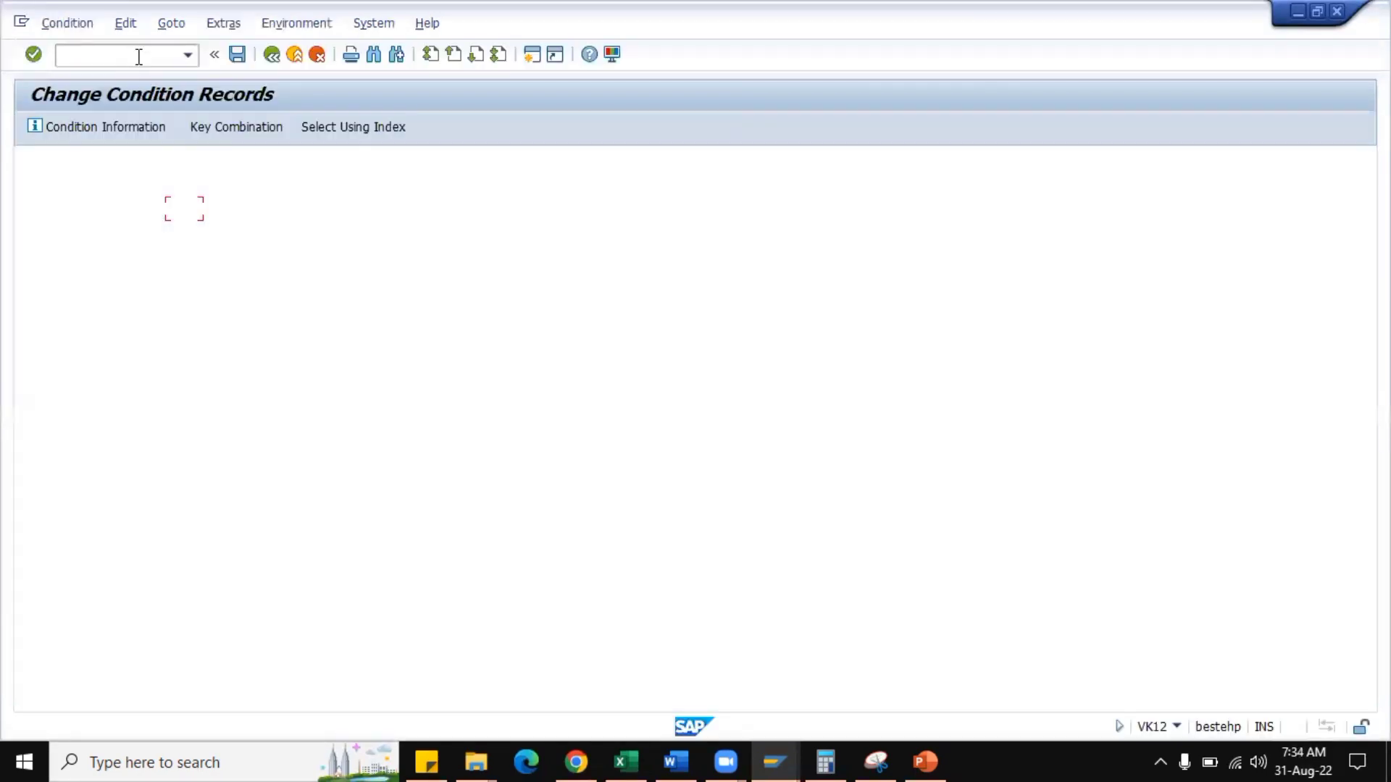
type("HMR0")
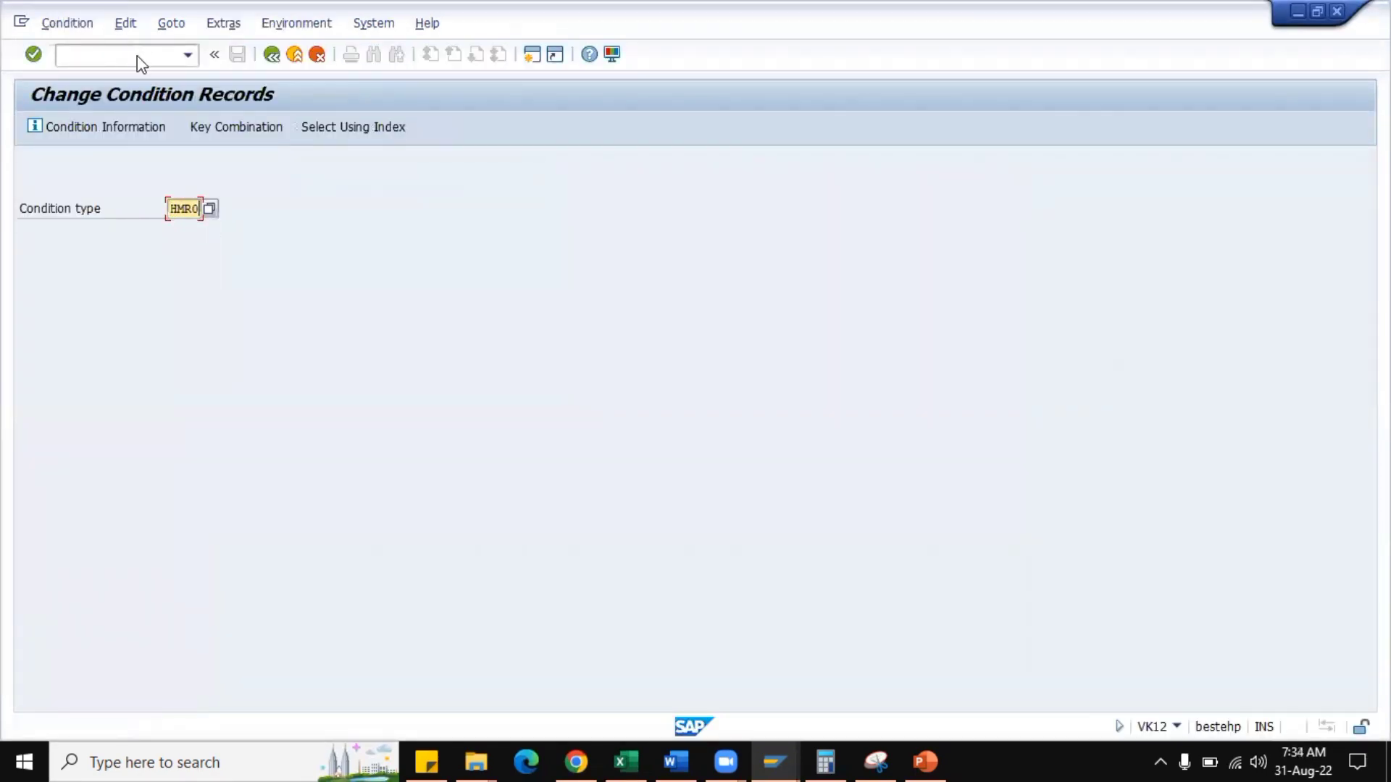
key("Return")
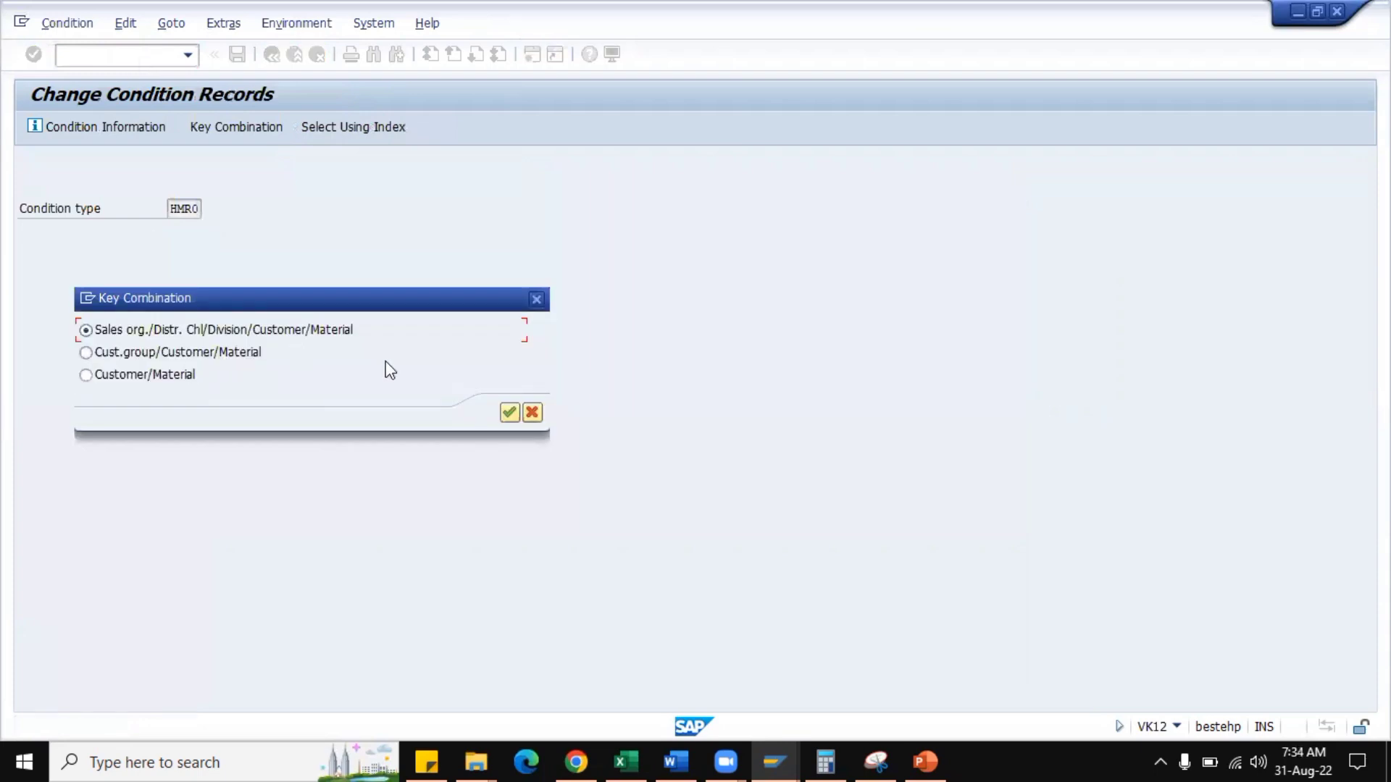
left_click(510, 411)
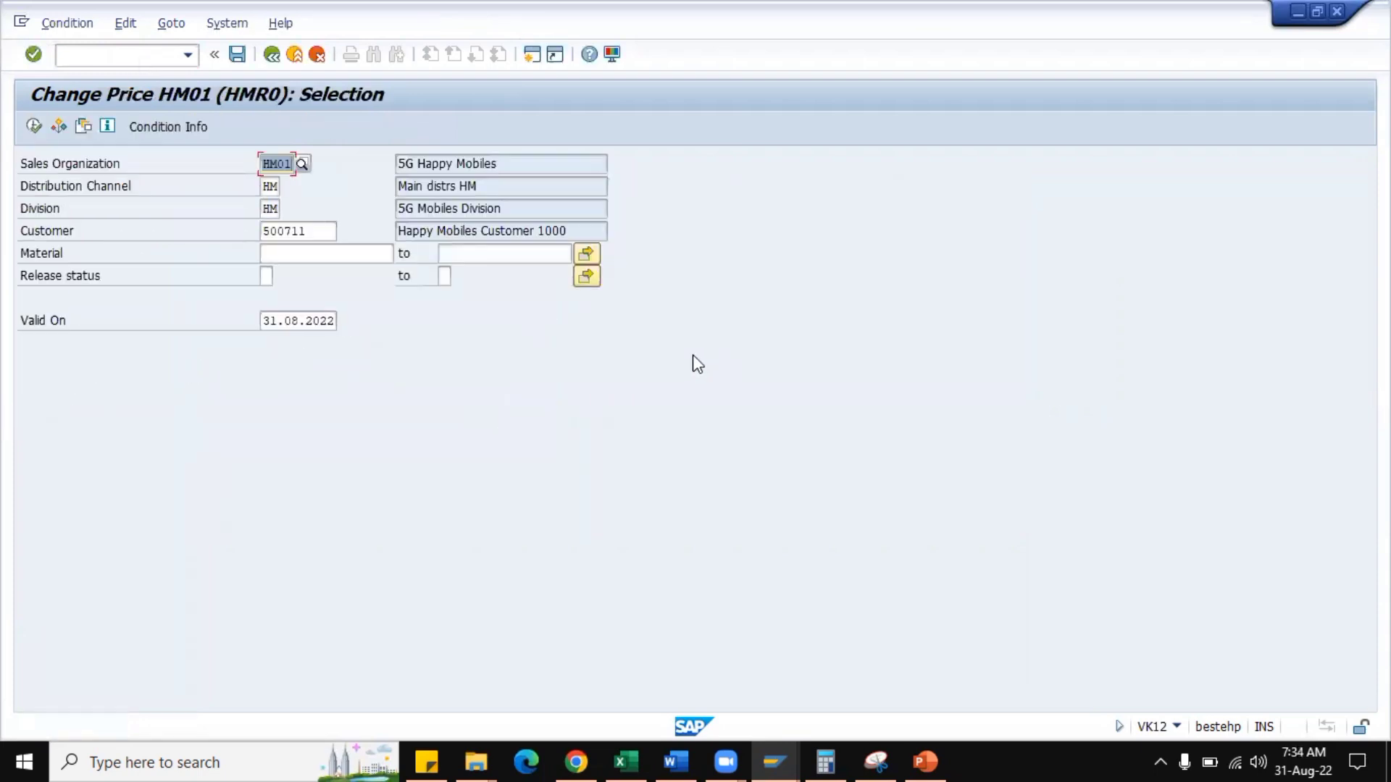
Copy material HM0001 from the open sales order into the HMR0 selection and display its condition record.
left_click(332, 256)
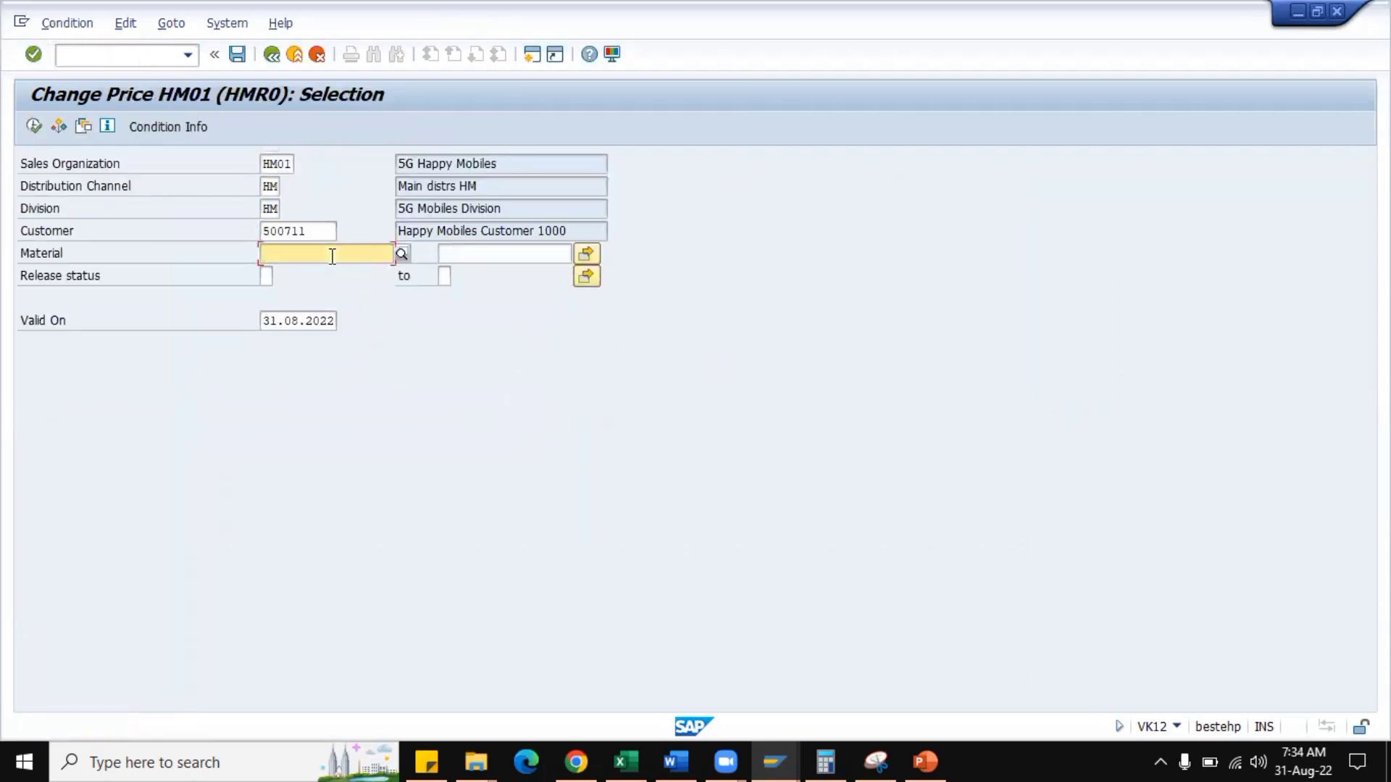
key("BackSpace")
key("alt+Tab")
key("alt+Tab")
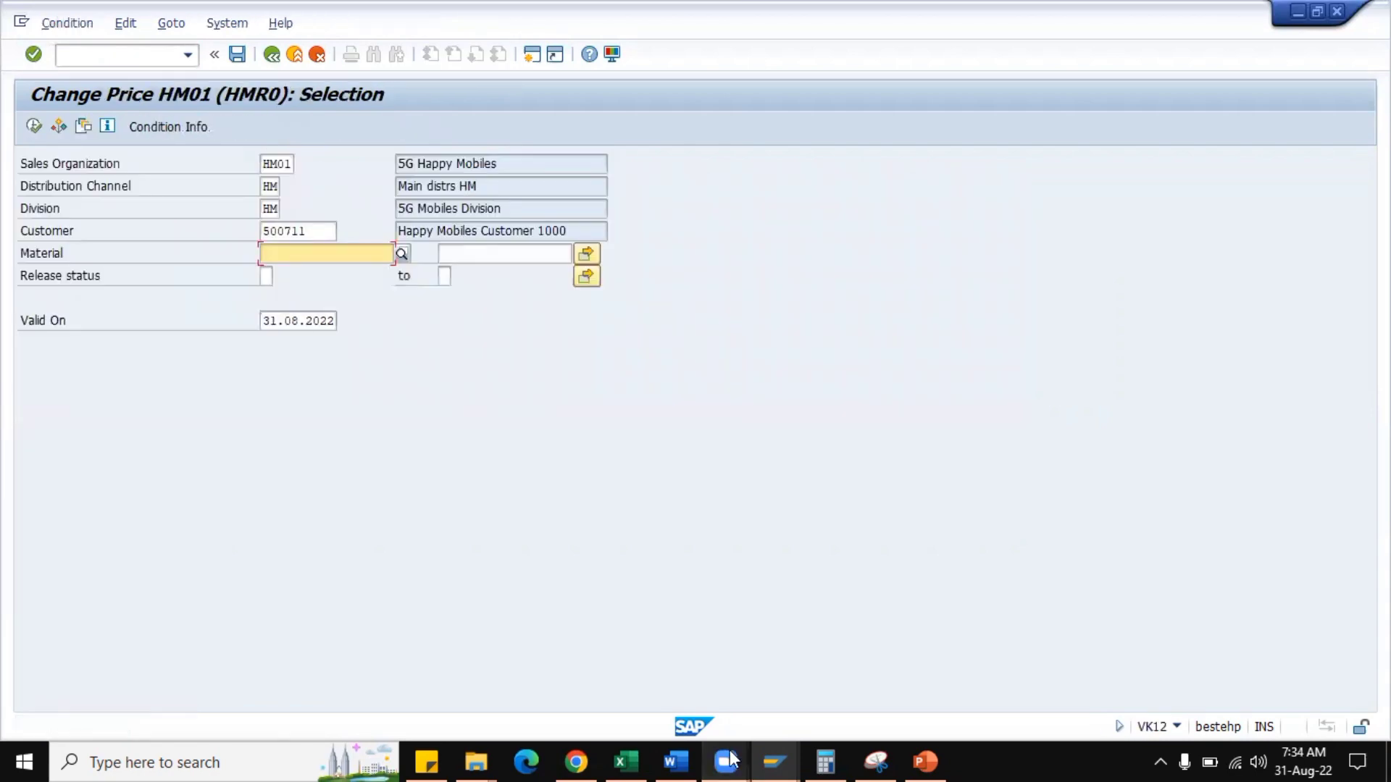
left_click(765, 762)
left_click(1052, 695)
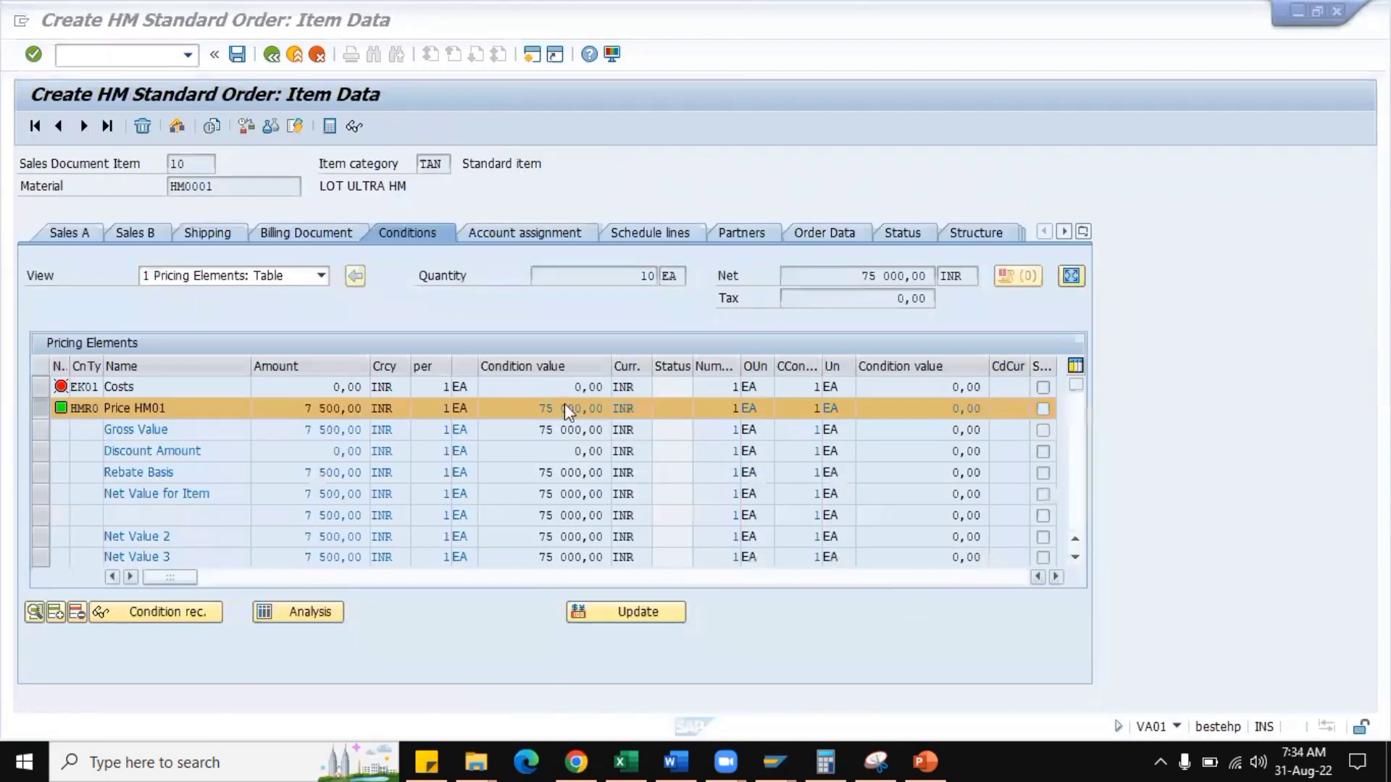
left_click_drag(223, 187, 169, 186)
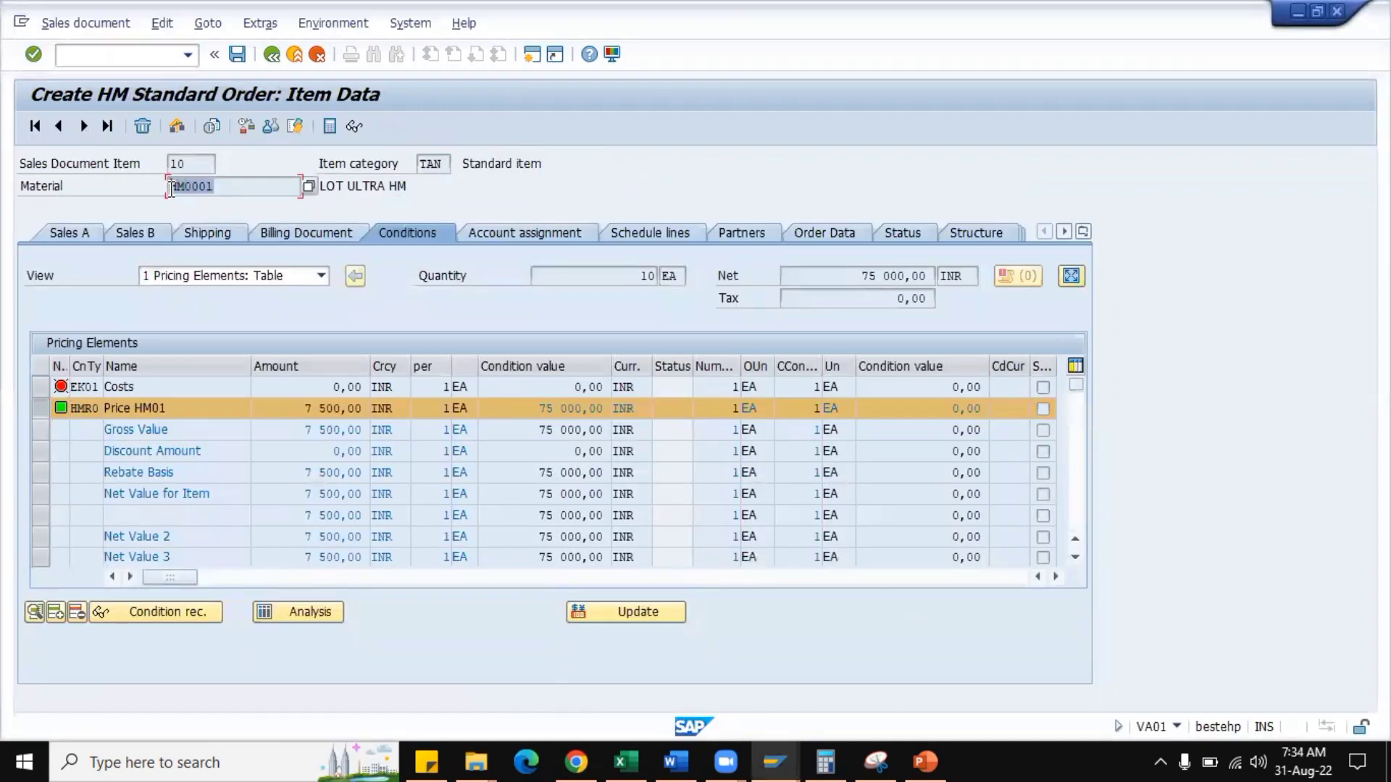
key("ctrl+c")
key("alt+Tab")
key("ctrl+v")
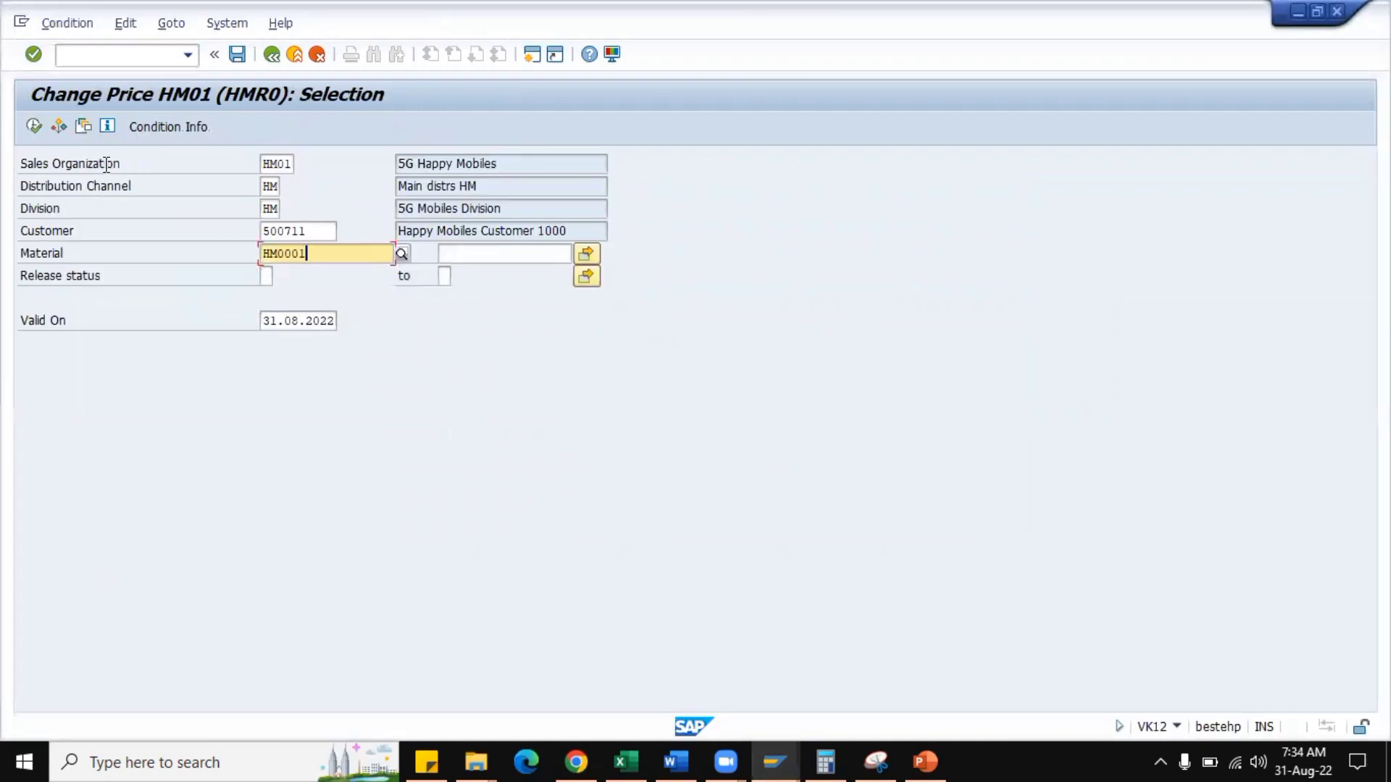
left_click(31, 127)
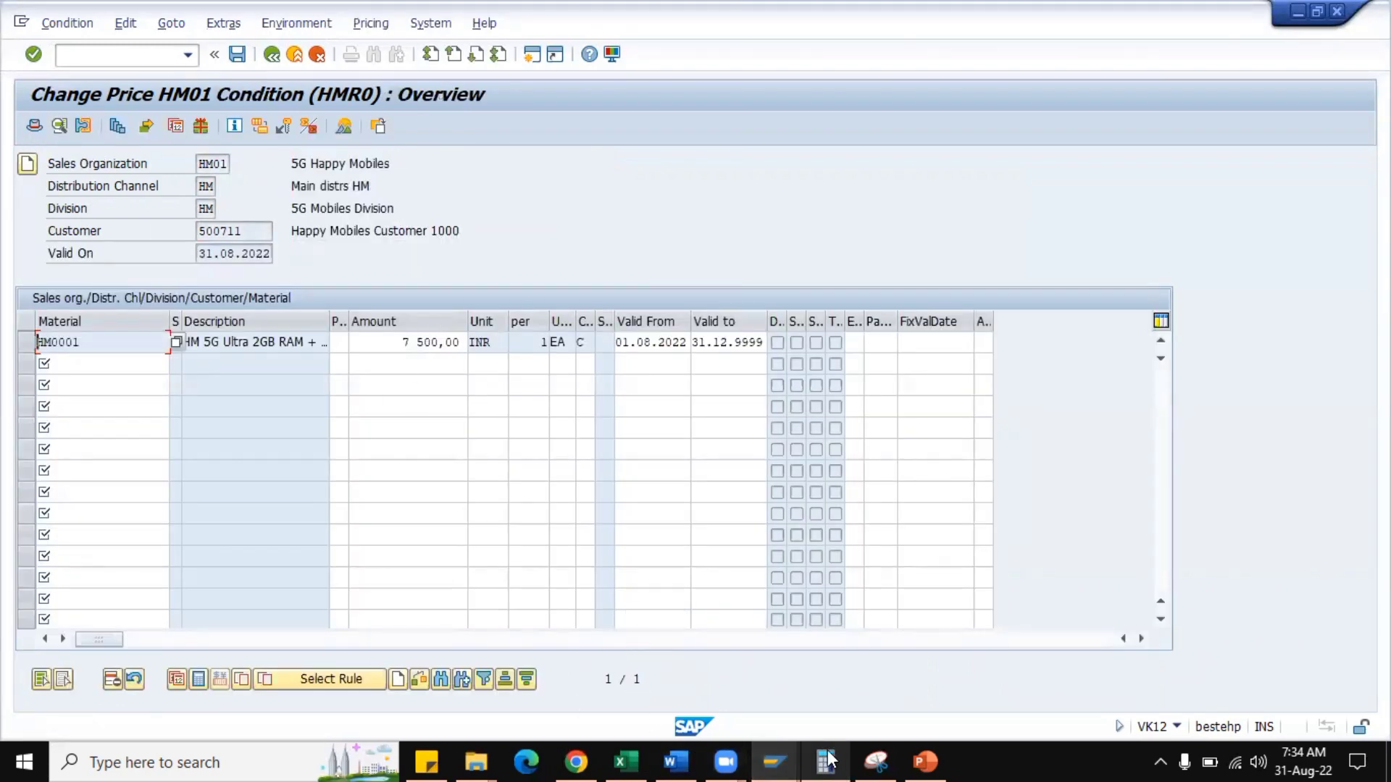
Review the condition type's settings, then set the deletion indicator on HM0001's HMR0 price record, save, and reopen the record.
left_click(780, 749)
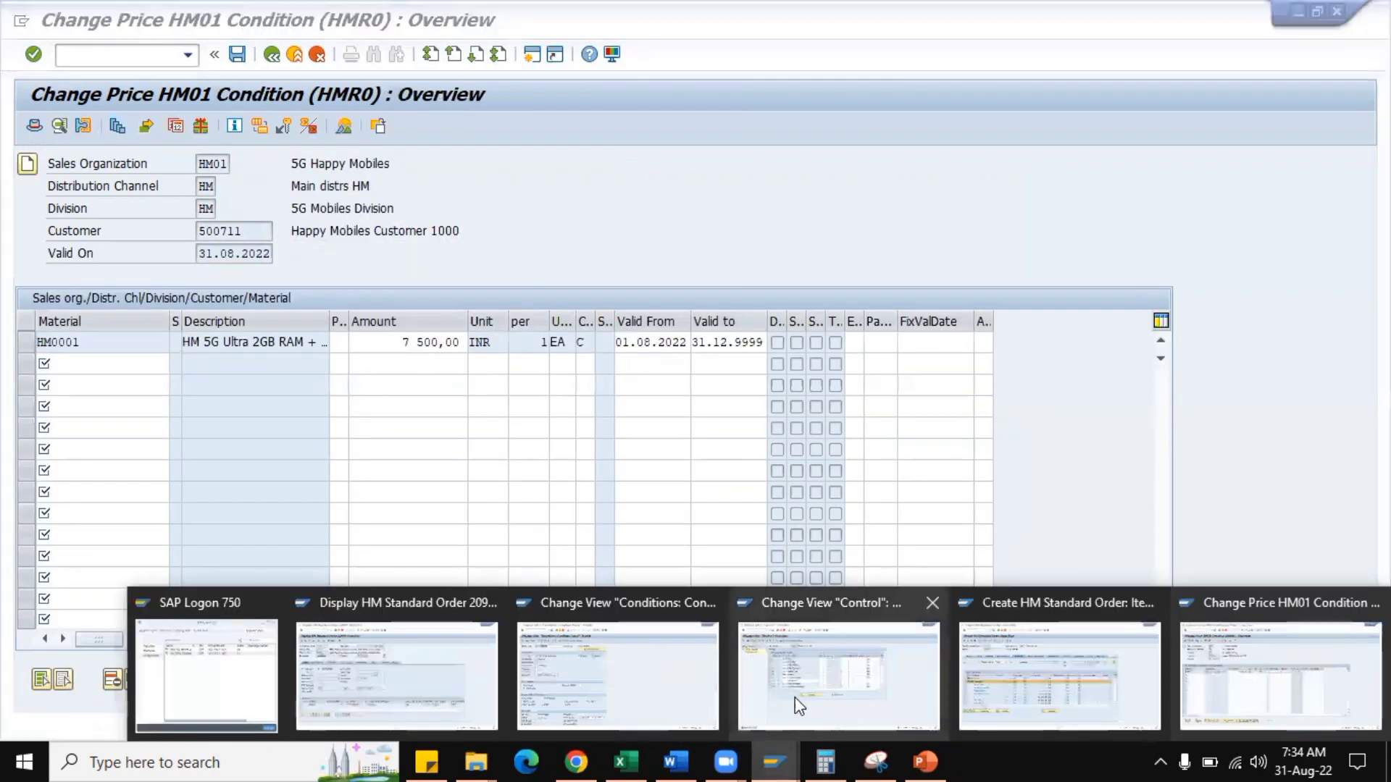
left_click(607, 682)
scroll(576, 531, "down", 2)
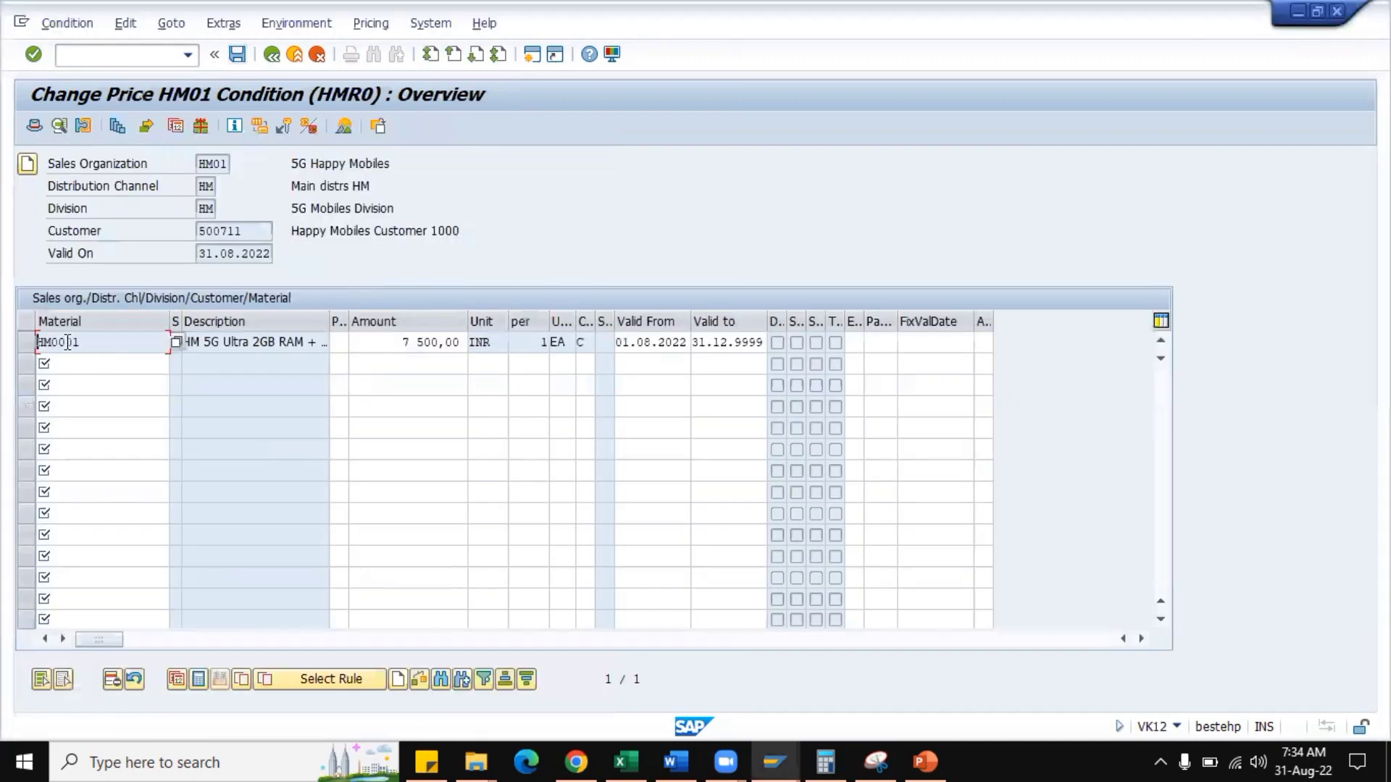
left_click(27, 348)
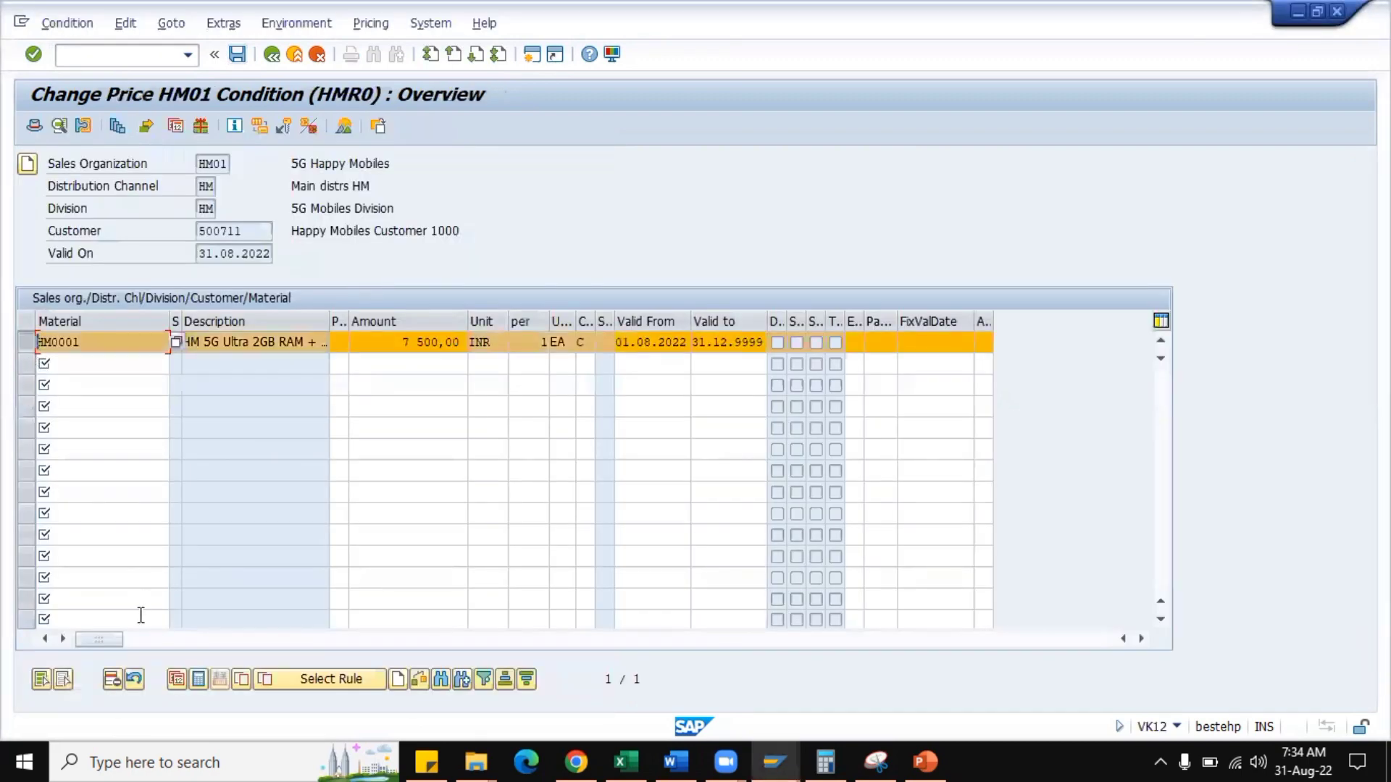
left_click(112, 679)
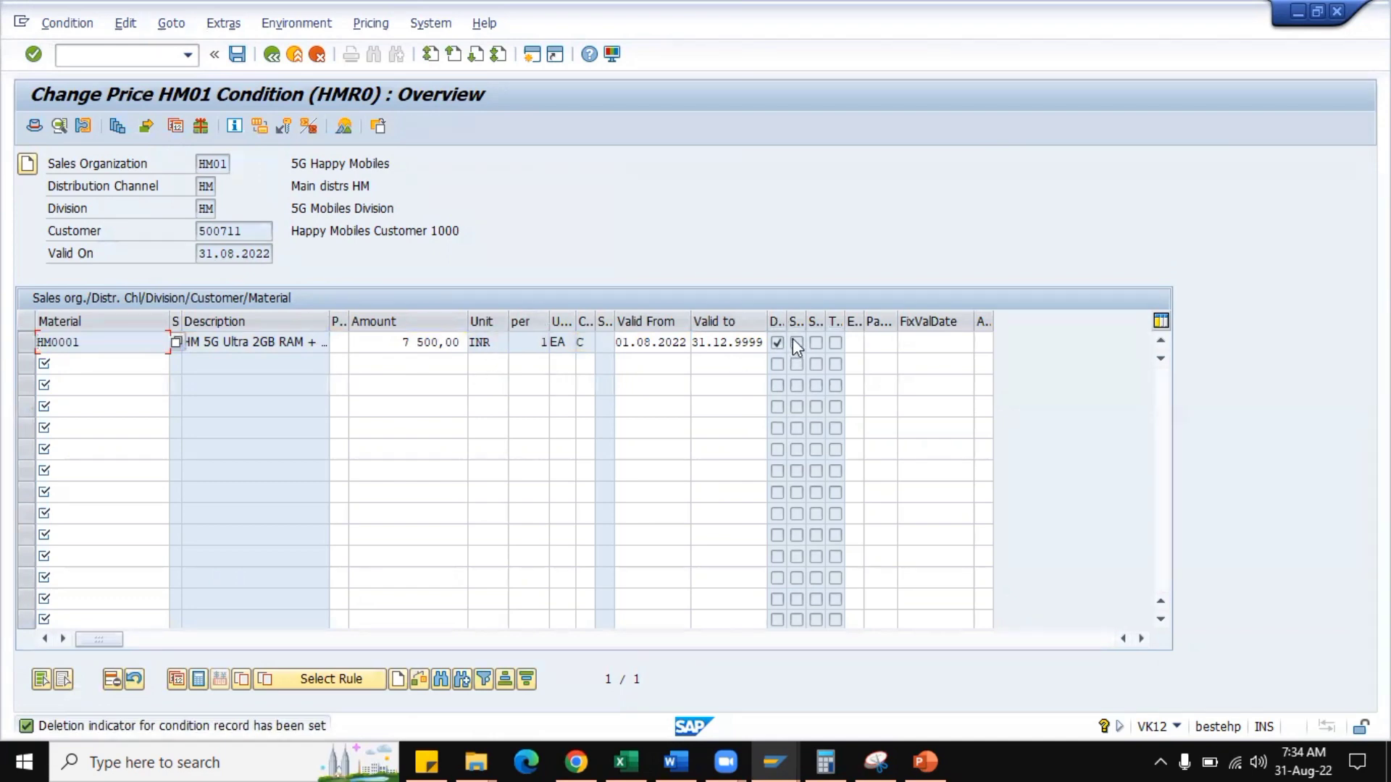
left_click(238, 55)
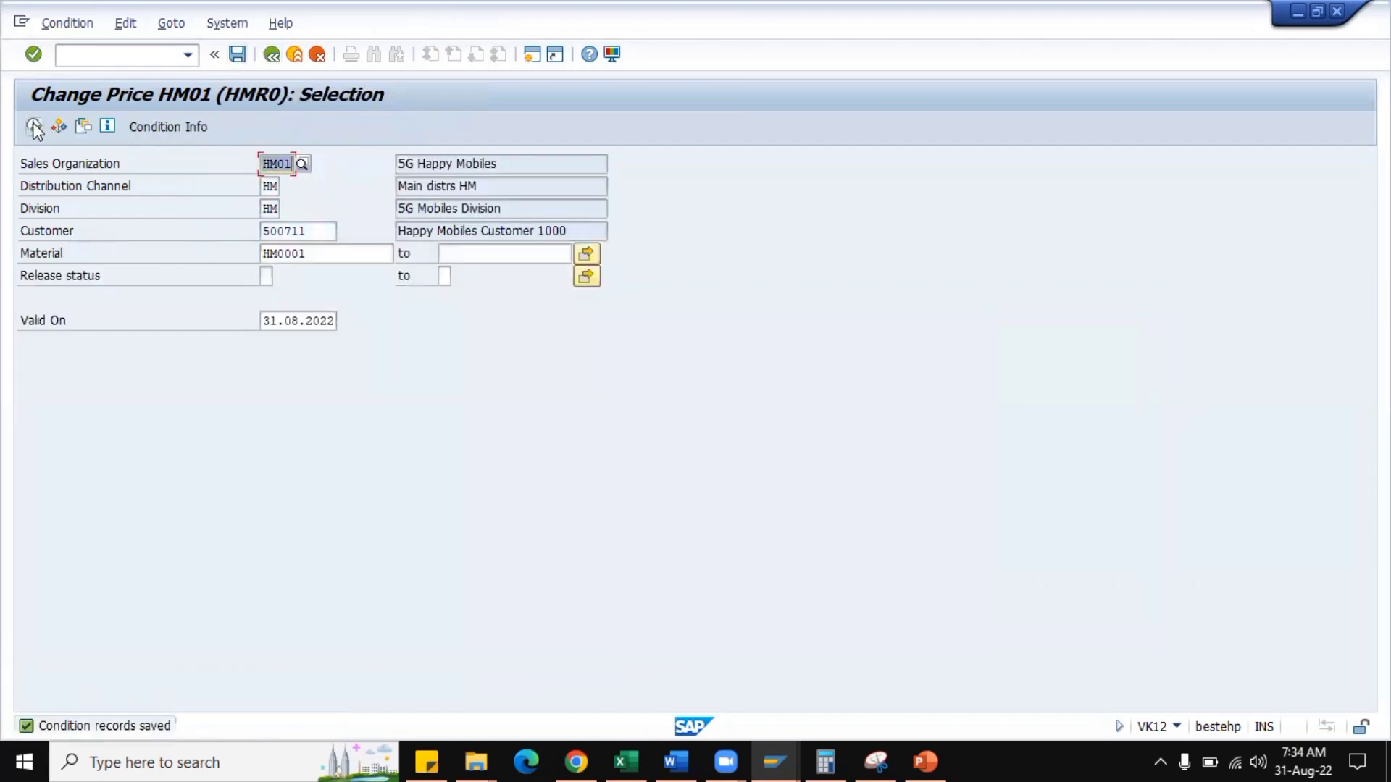
key("F8")
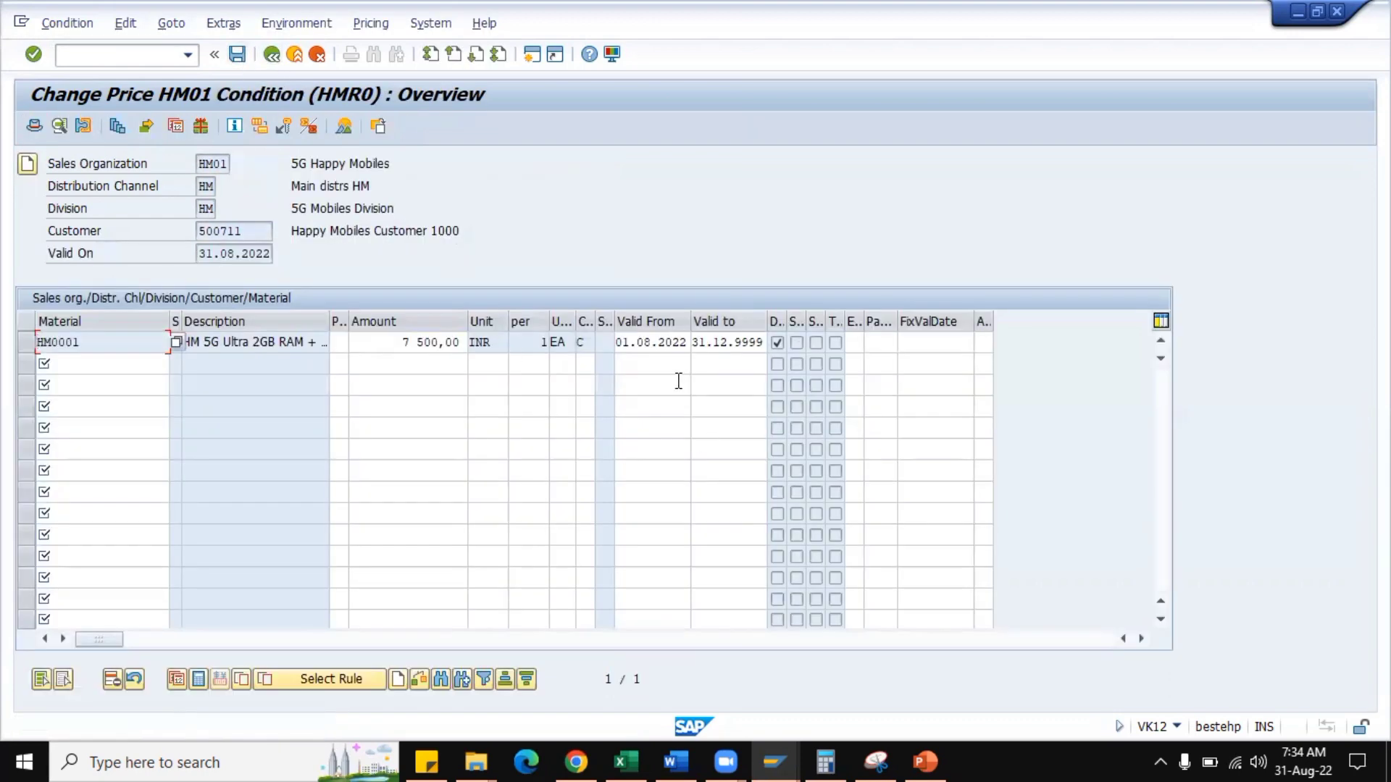
Switch to the sales order session, start a new HM Standard Order with VA01, and fill in the sold-to party's customer number and PO number.
left_click(777, 755)
left_click(1074, 714)
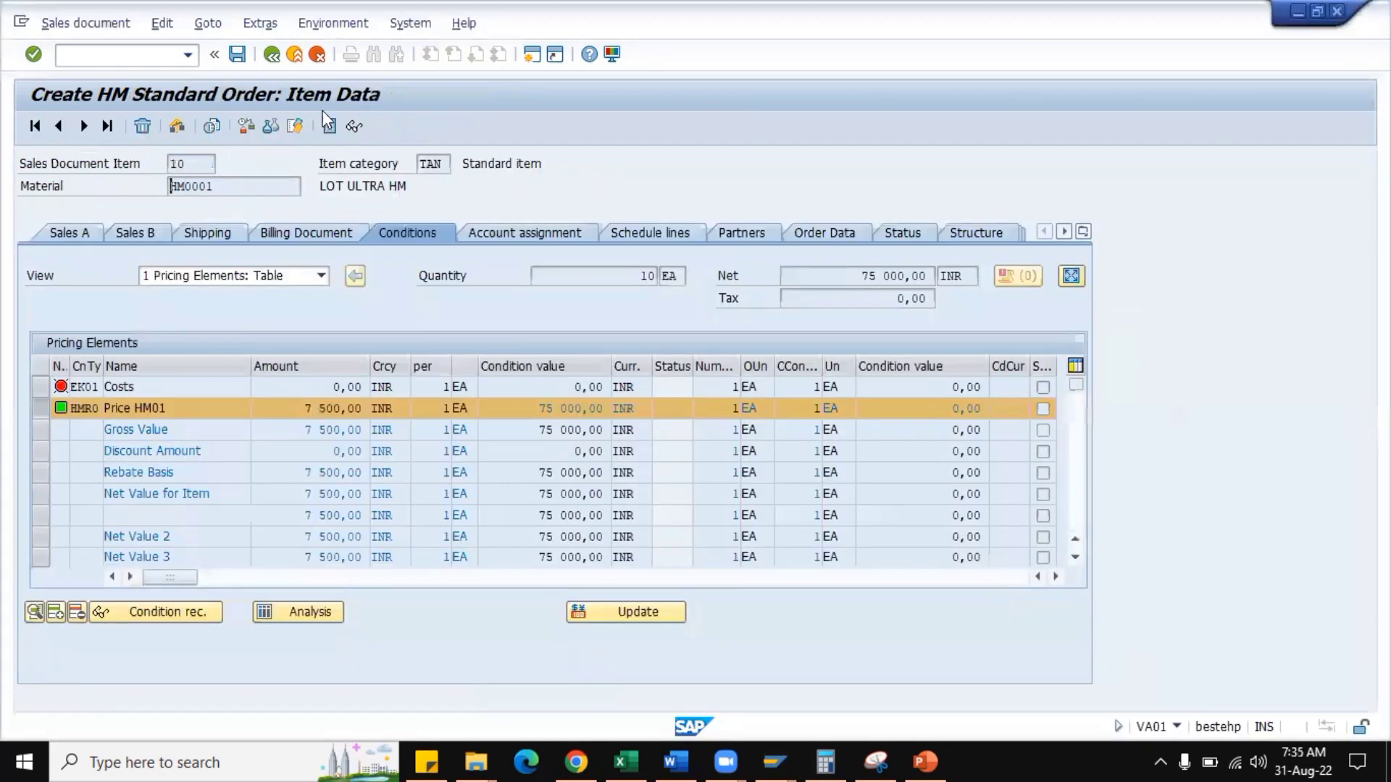
left_click(151, 58)
type("/N")
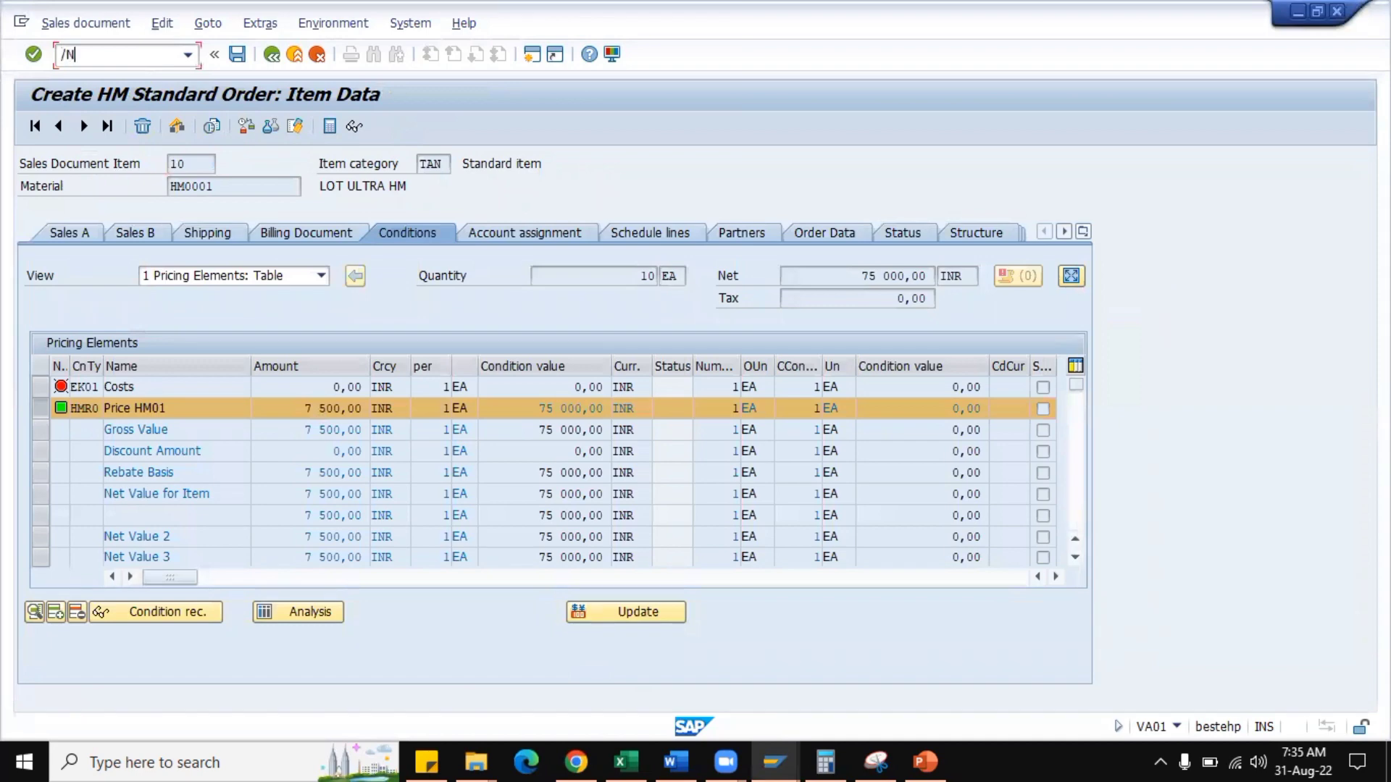
type("VA01")
key("Return")
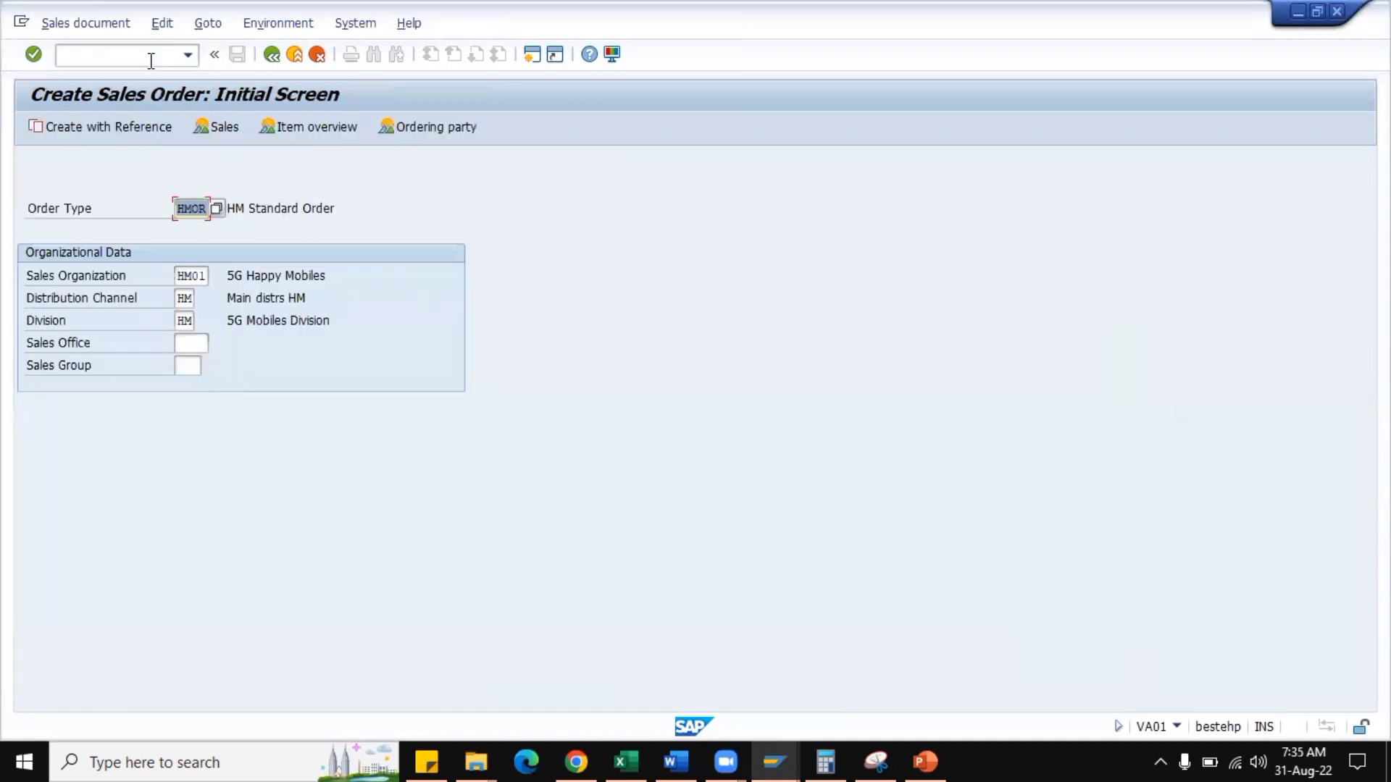
key("Return")
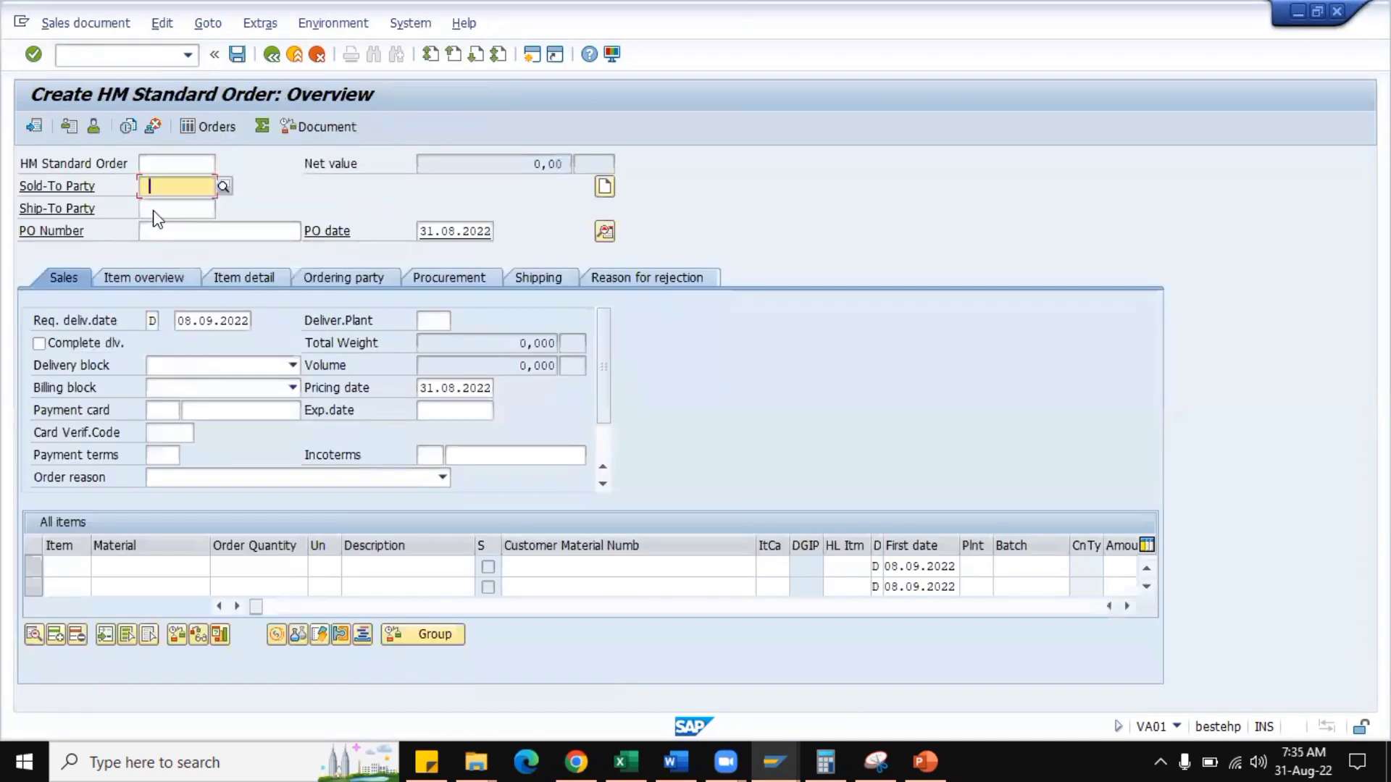
key("space")
left_click(198, 206)
left_click(189, 234)
key("space")
left_click(196, 252)
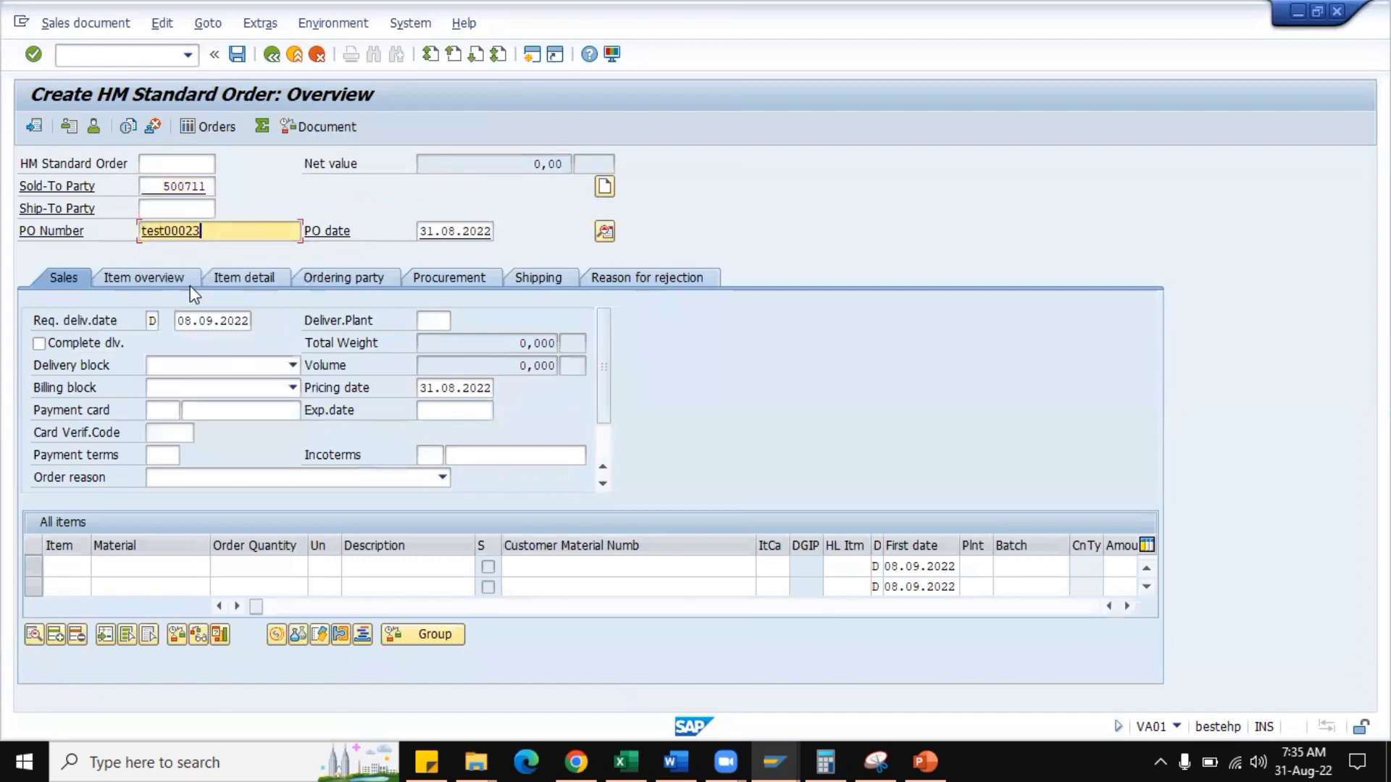
Add material HM0001 to the new order with a quantity of 10 EA.
left_click(163, 566)
key("space")
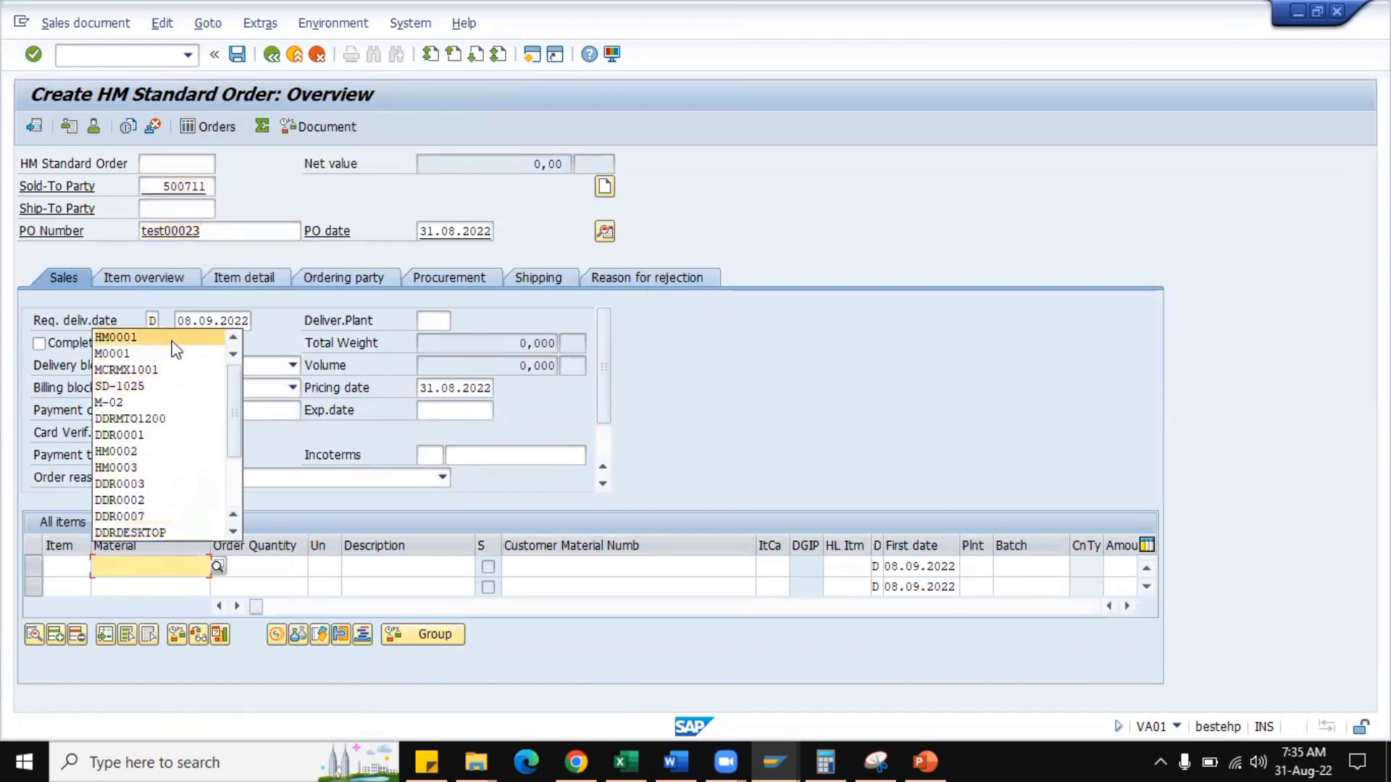
left_click(173, 340)
left_click(256, 567)
type("10")
key("Tab")
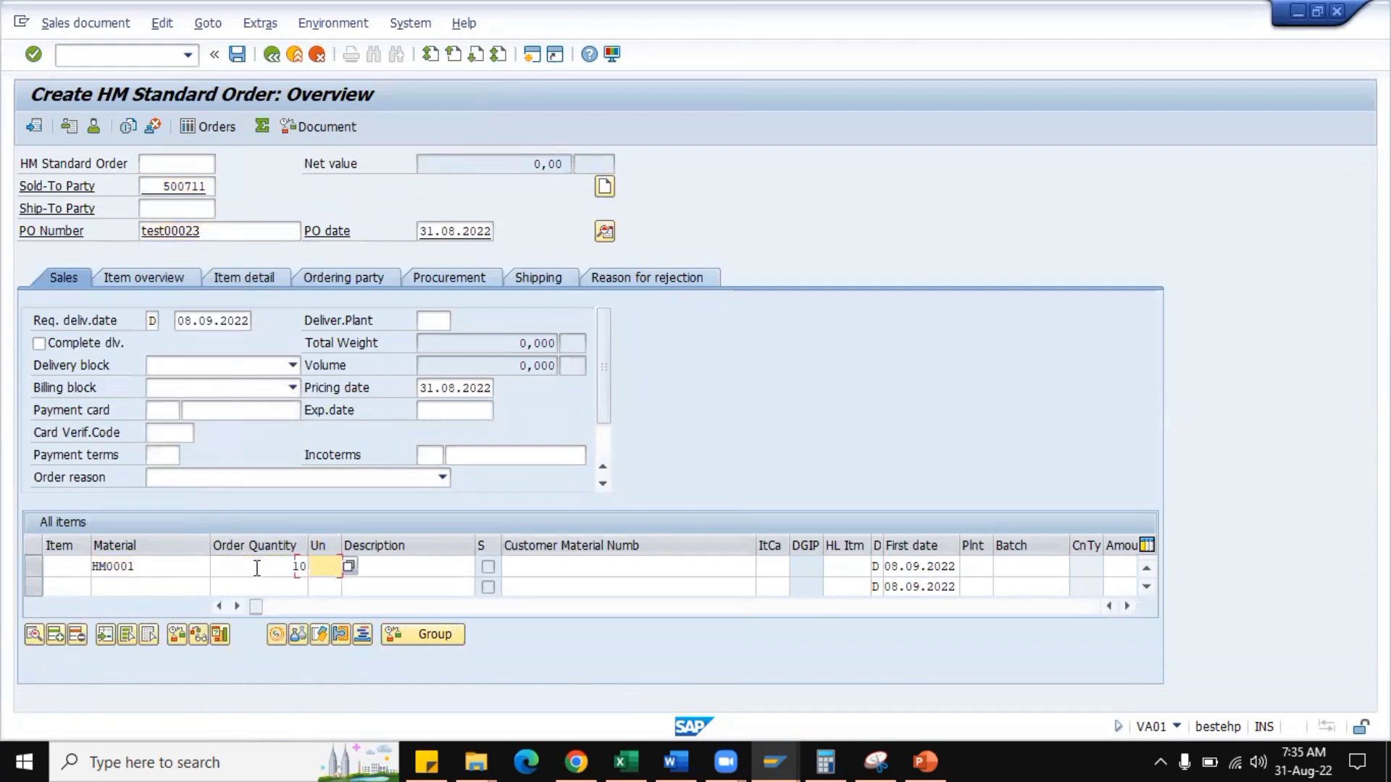
type("EA")
key("Return")
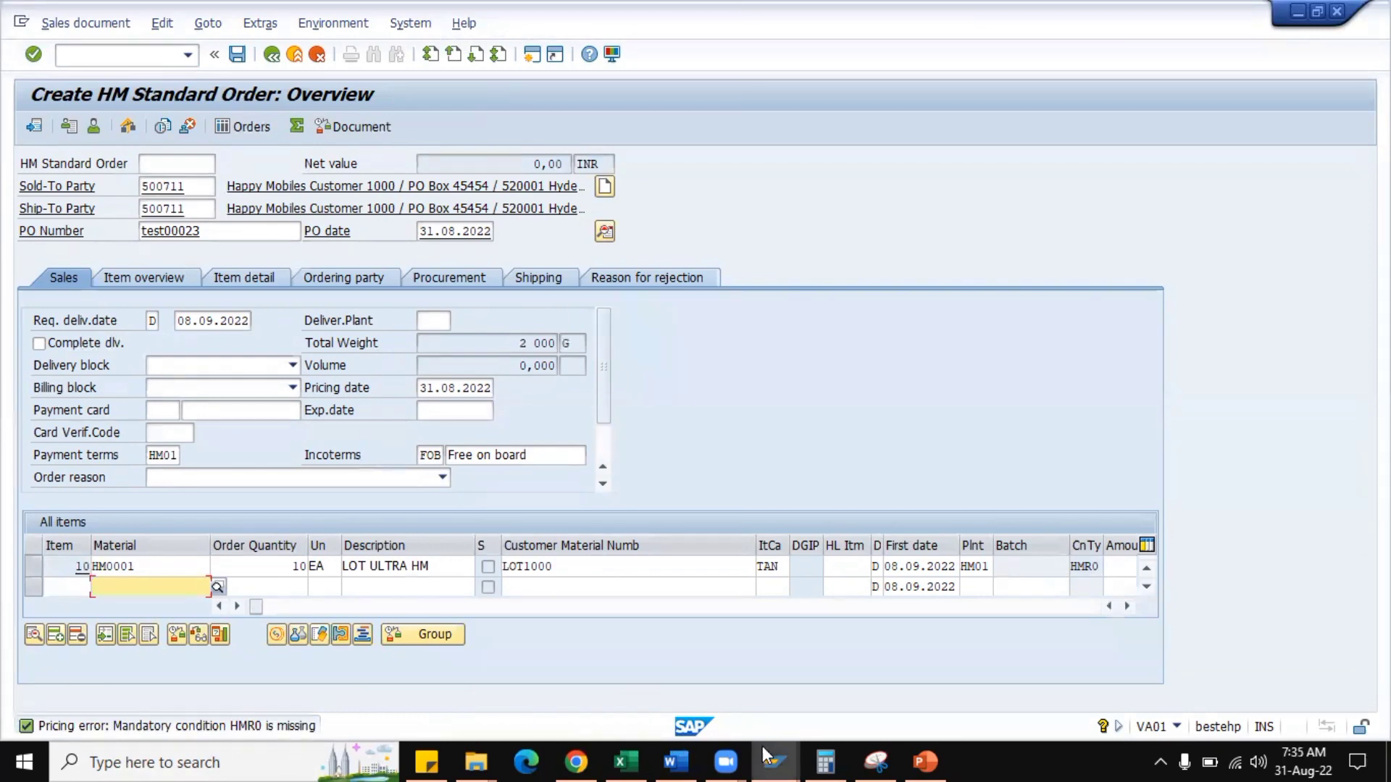
Check HMR0's Required flag in the pricing procedure HMRA01 session.
mouse_move(775, 760)
left_click(815, 698)
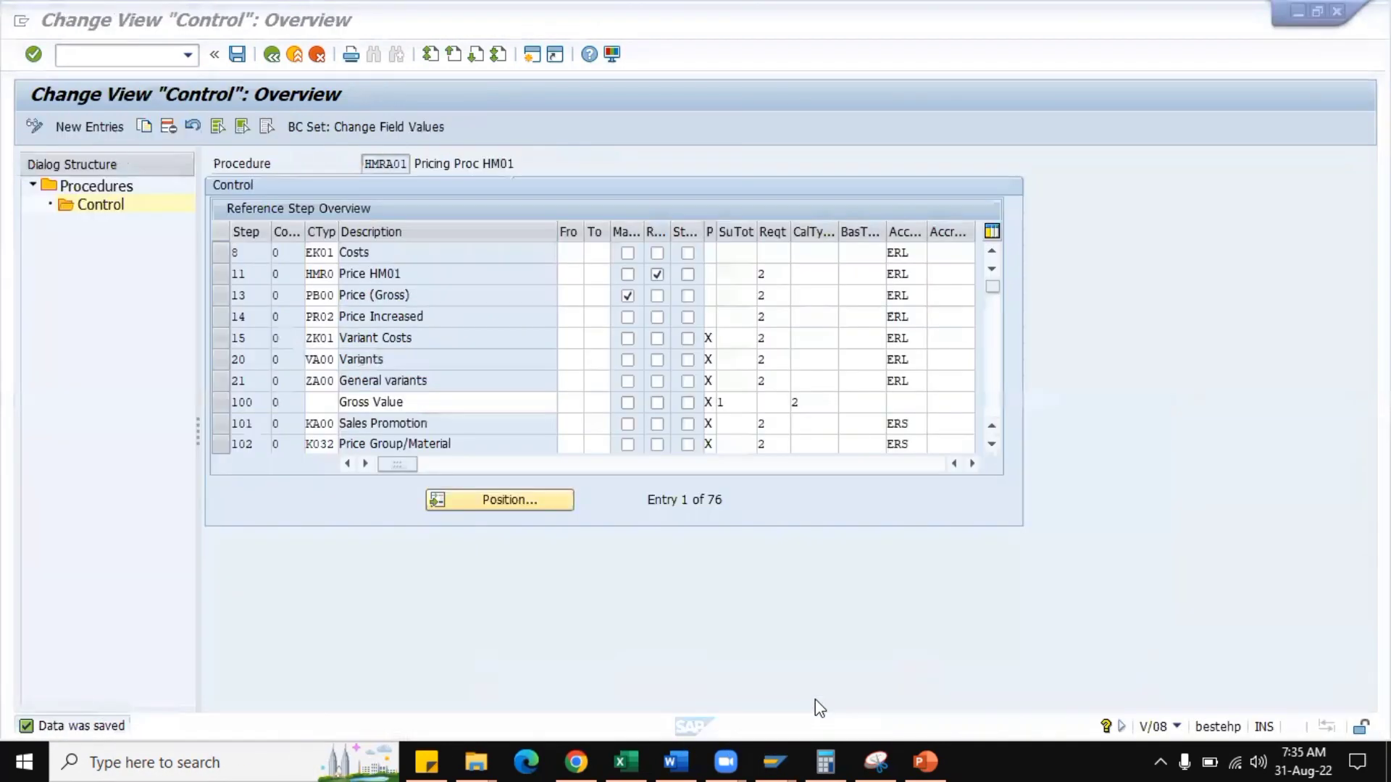
left_click(656, 275)
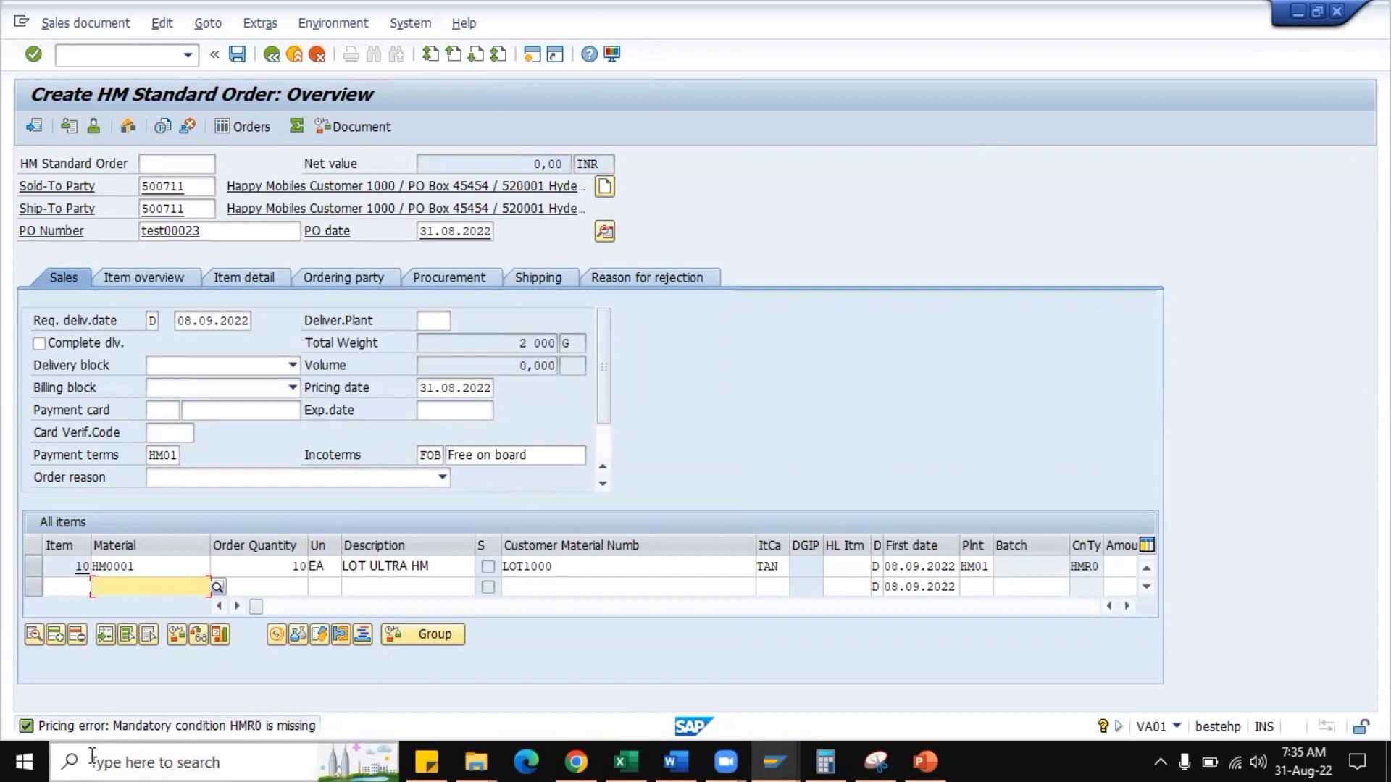
Open the order item's conditions and try to add condition HMR0 manually with an amount of 5000.
double_click(161, 565)
left_click(411, 234)
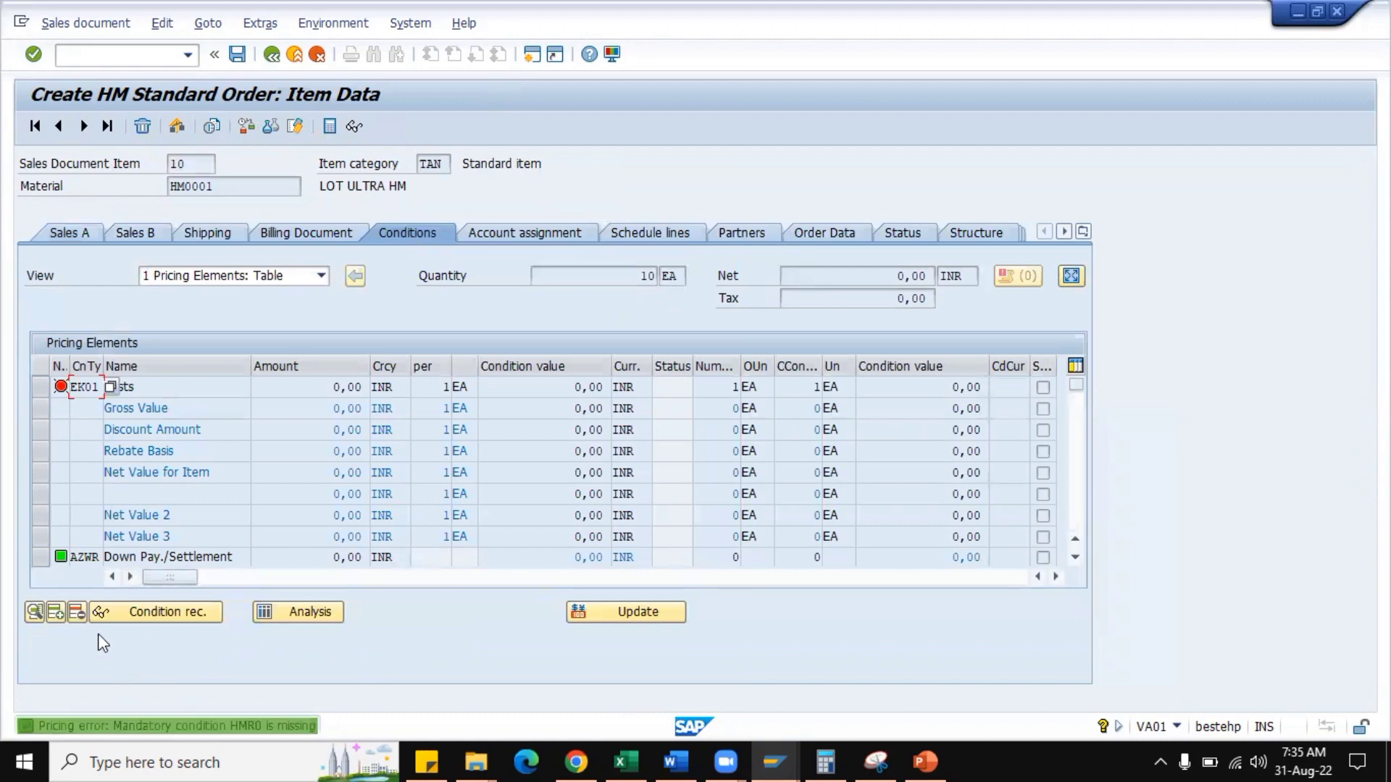
left_click(60, 614)
type("HMR")
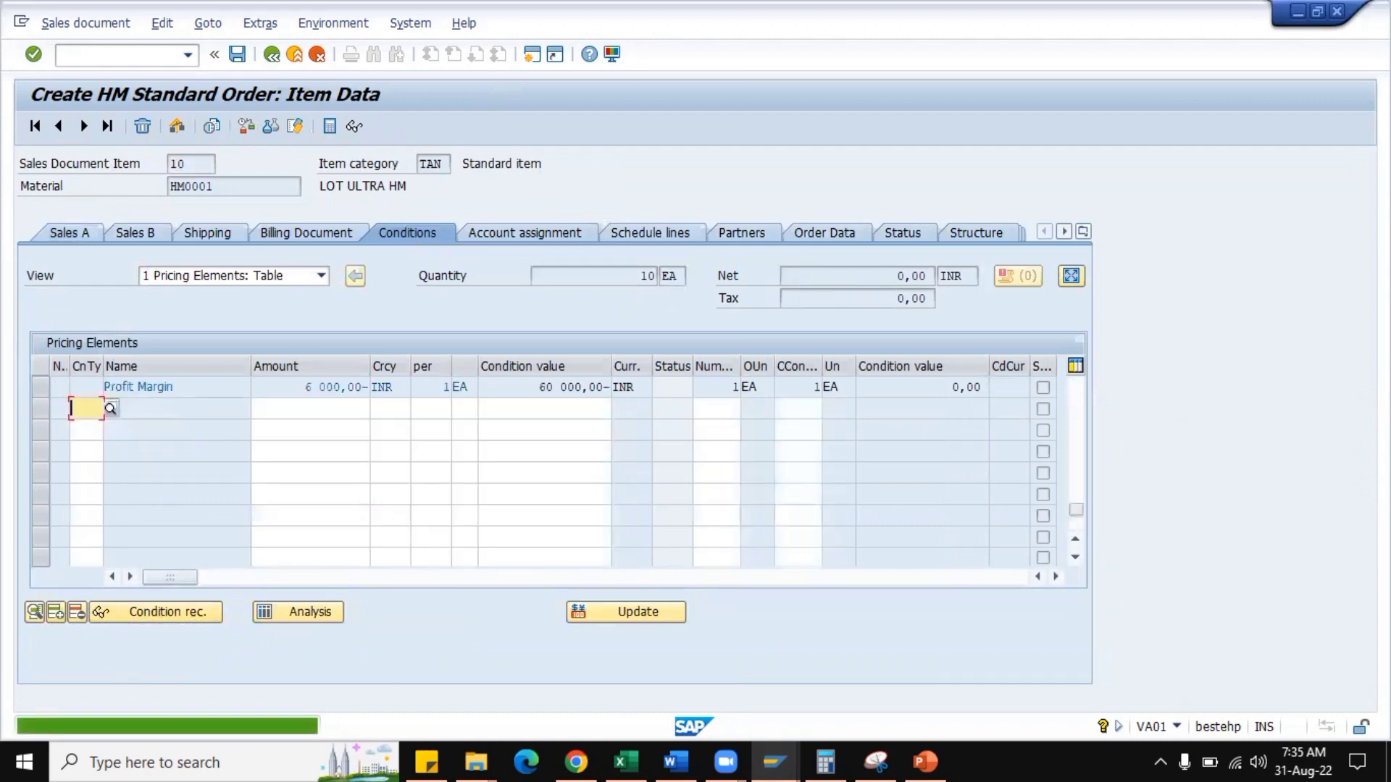
type("0")
key("Return")
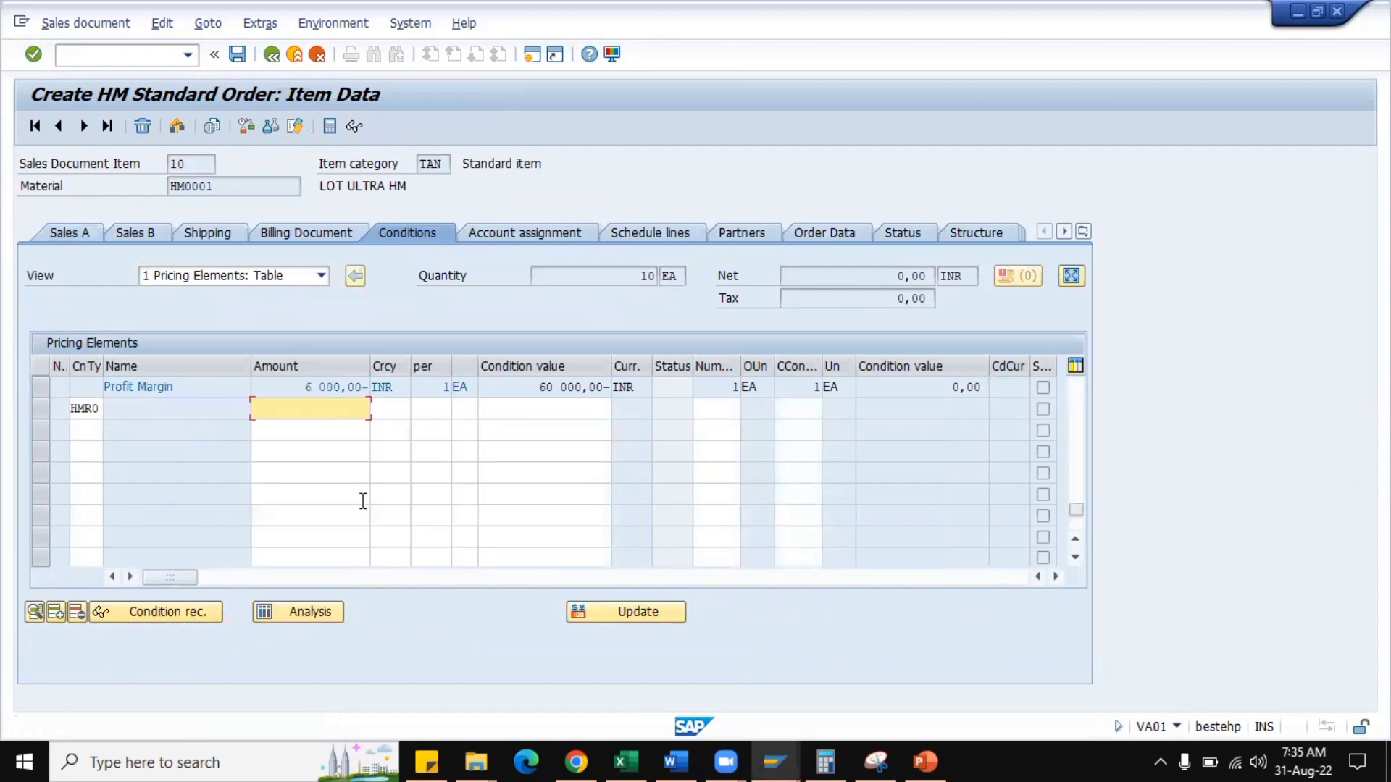
type("500")
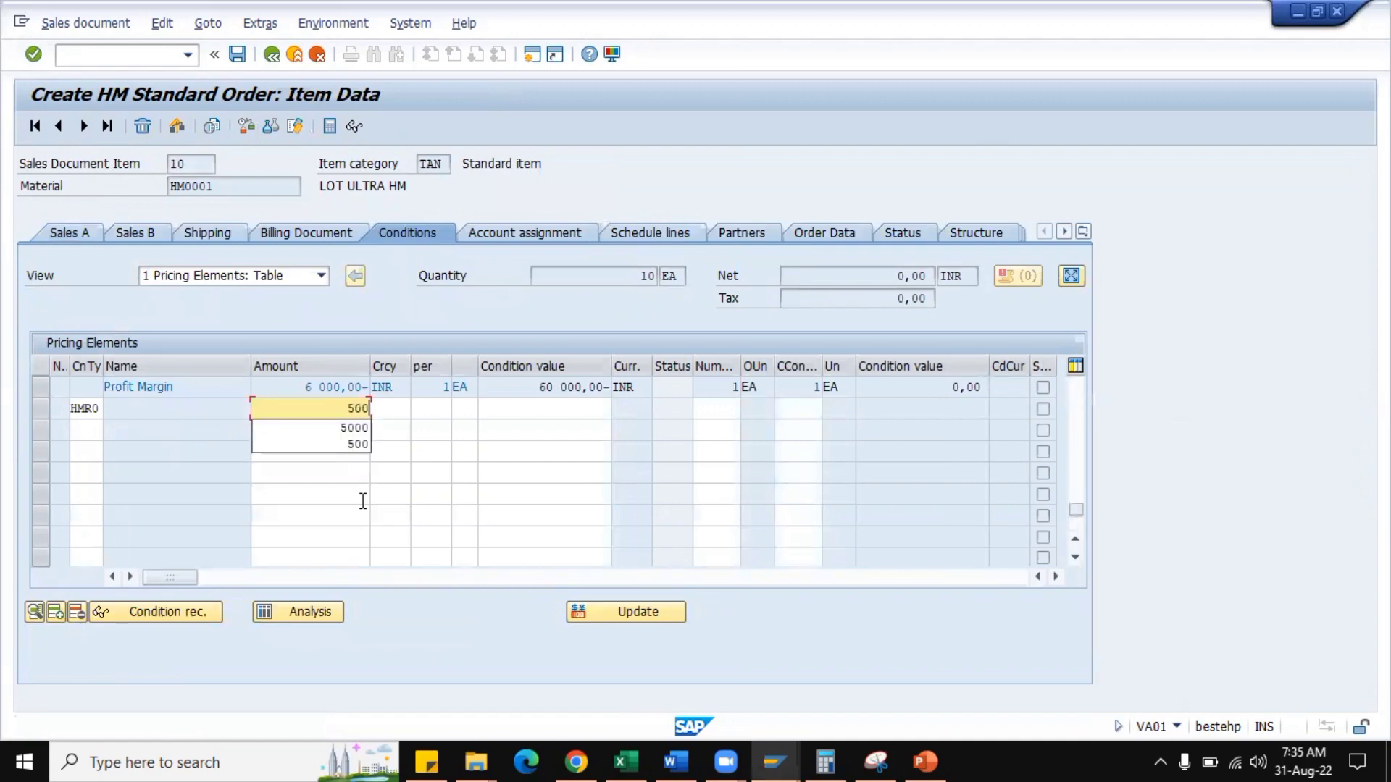
type("0")
key("Return")
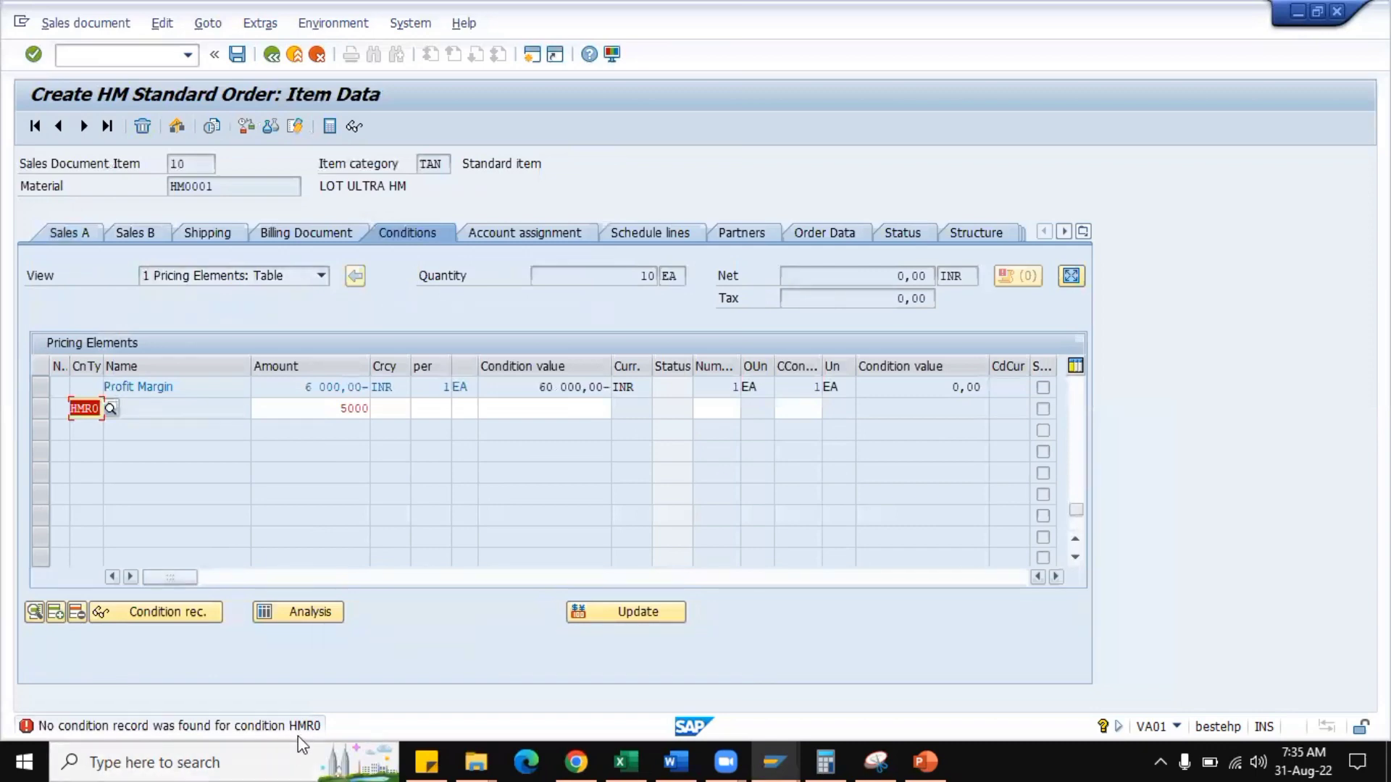
Switch to the VK12 session, remove the deletion mark from material HM0001's HMR0 condition record, and save the record.
left_click(784, 749)
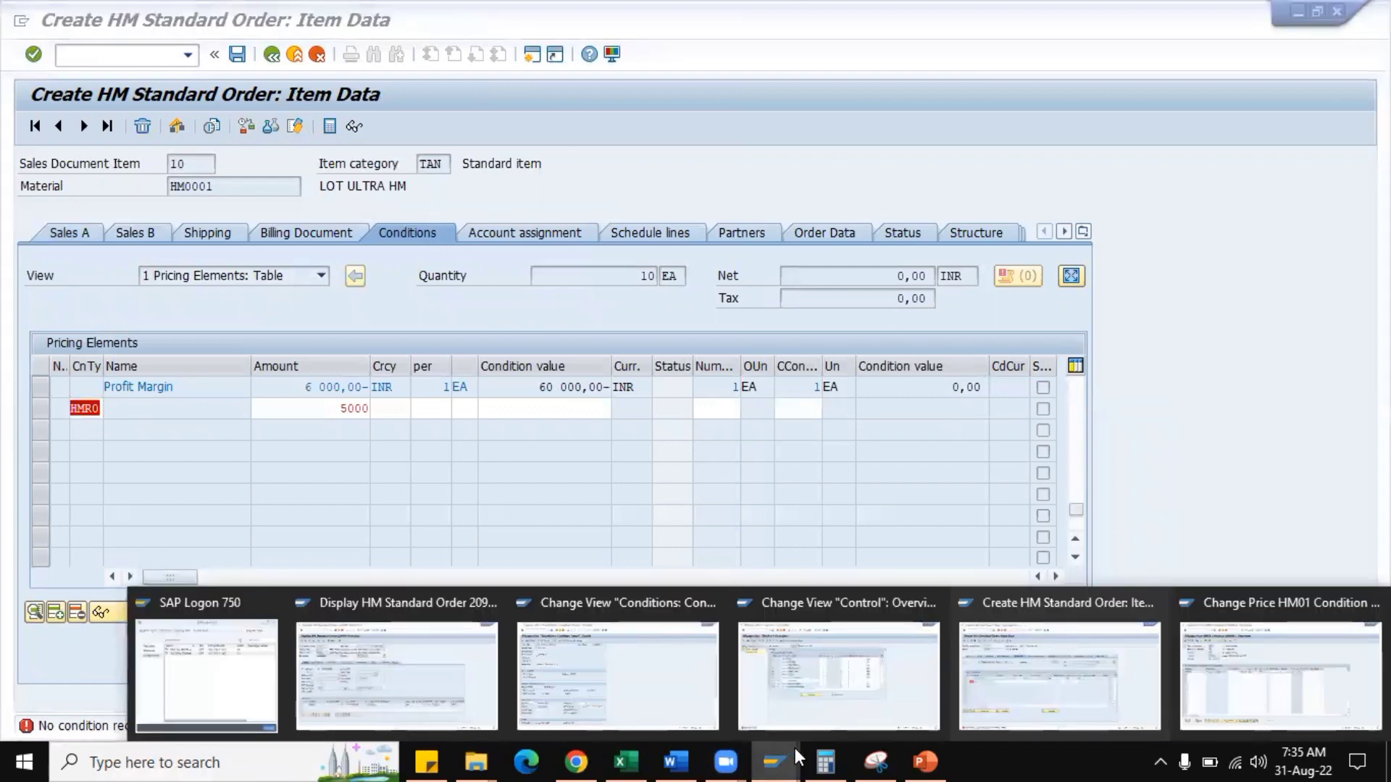
left_click(619, 706)
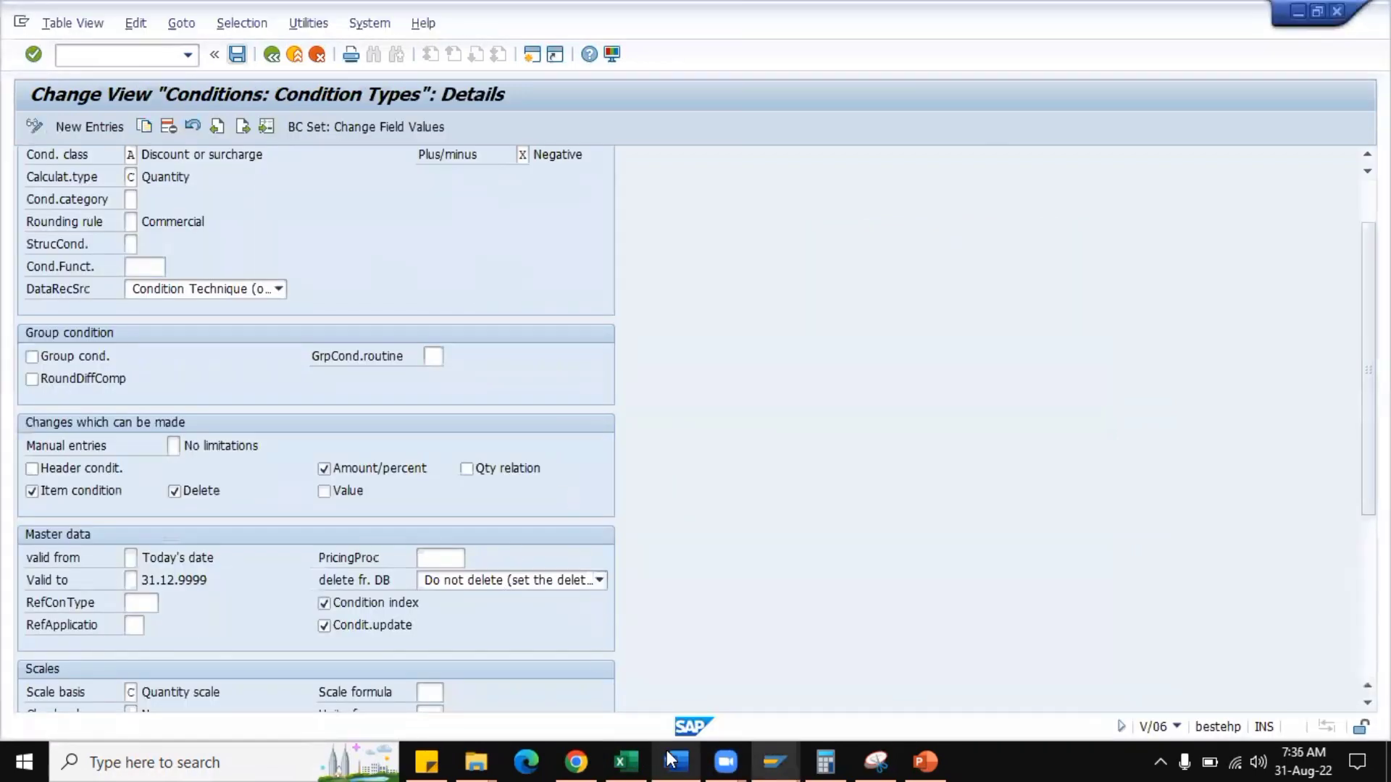
mouse_move(762, 749)
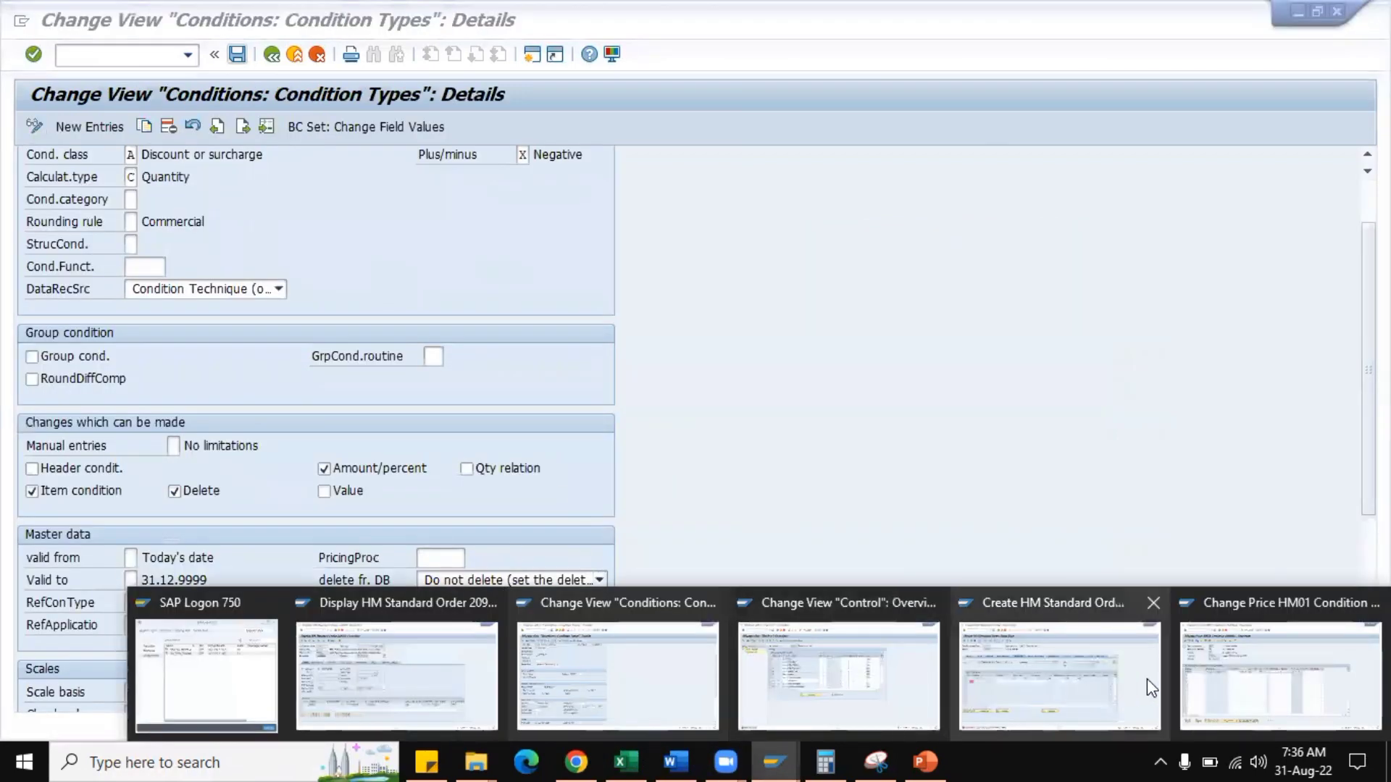
left_click(1224, 677)
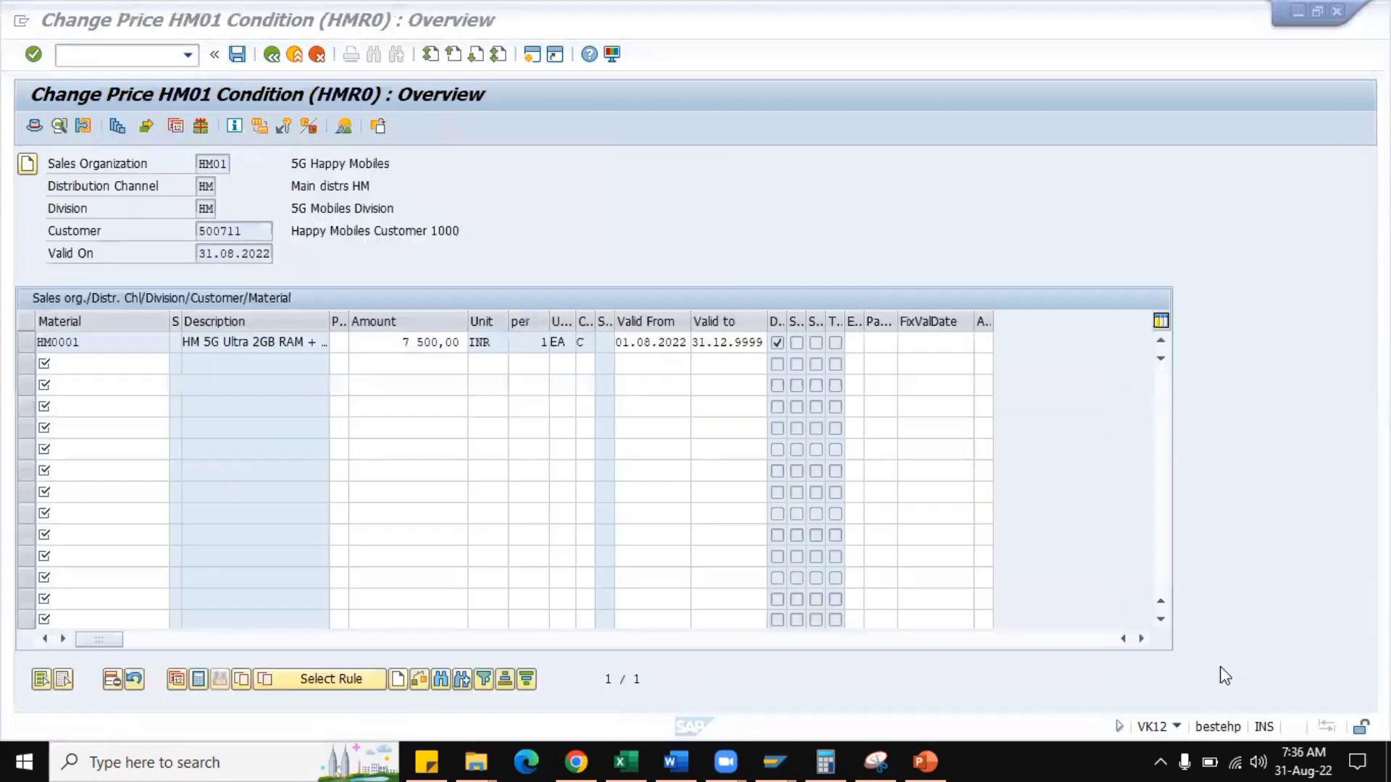
left_click(31, 344)
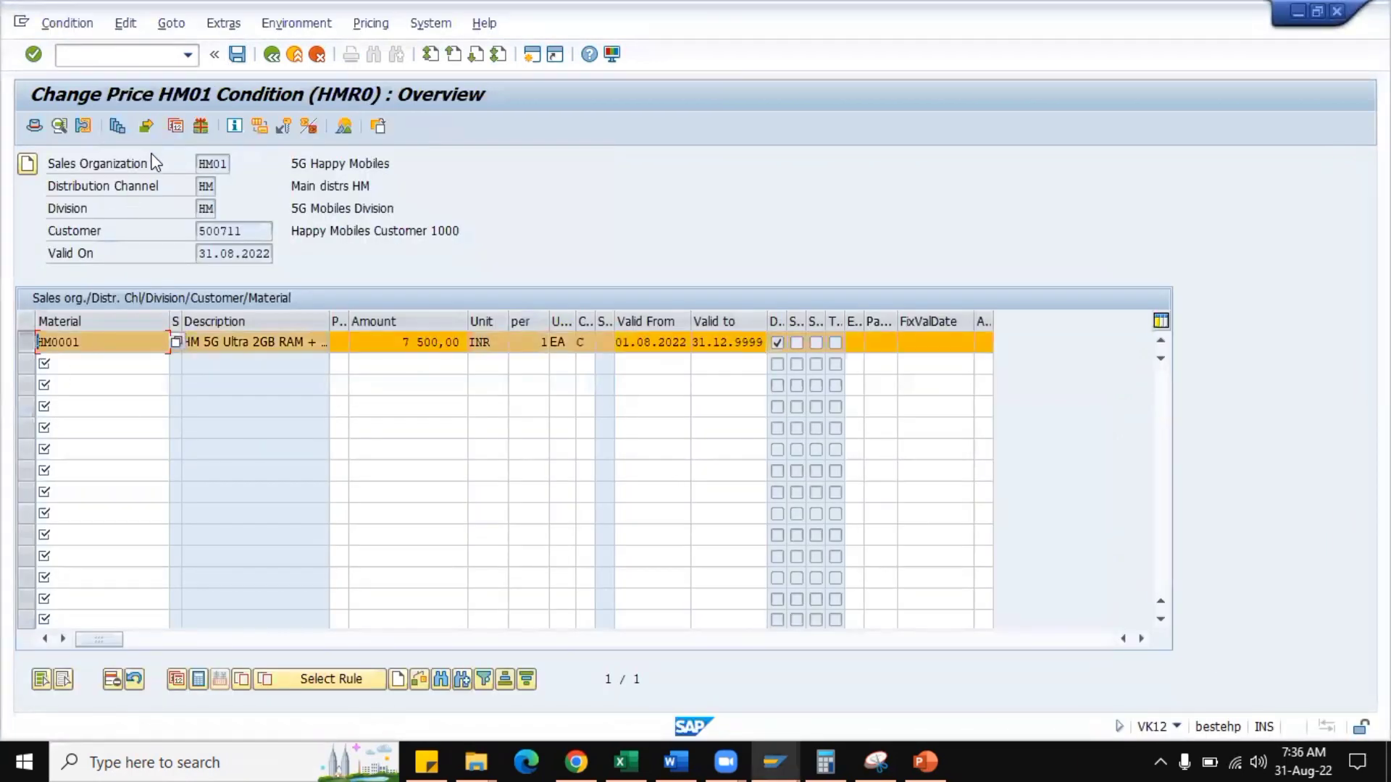
left_click(133, 681)
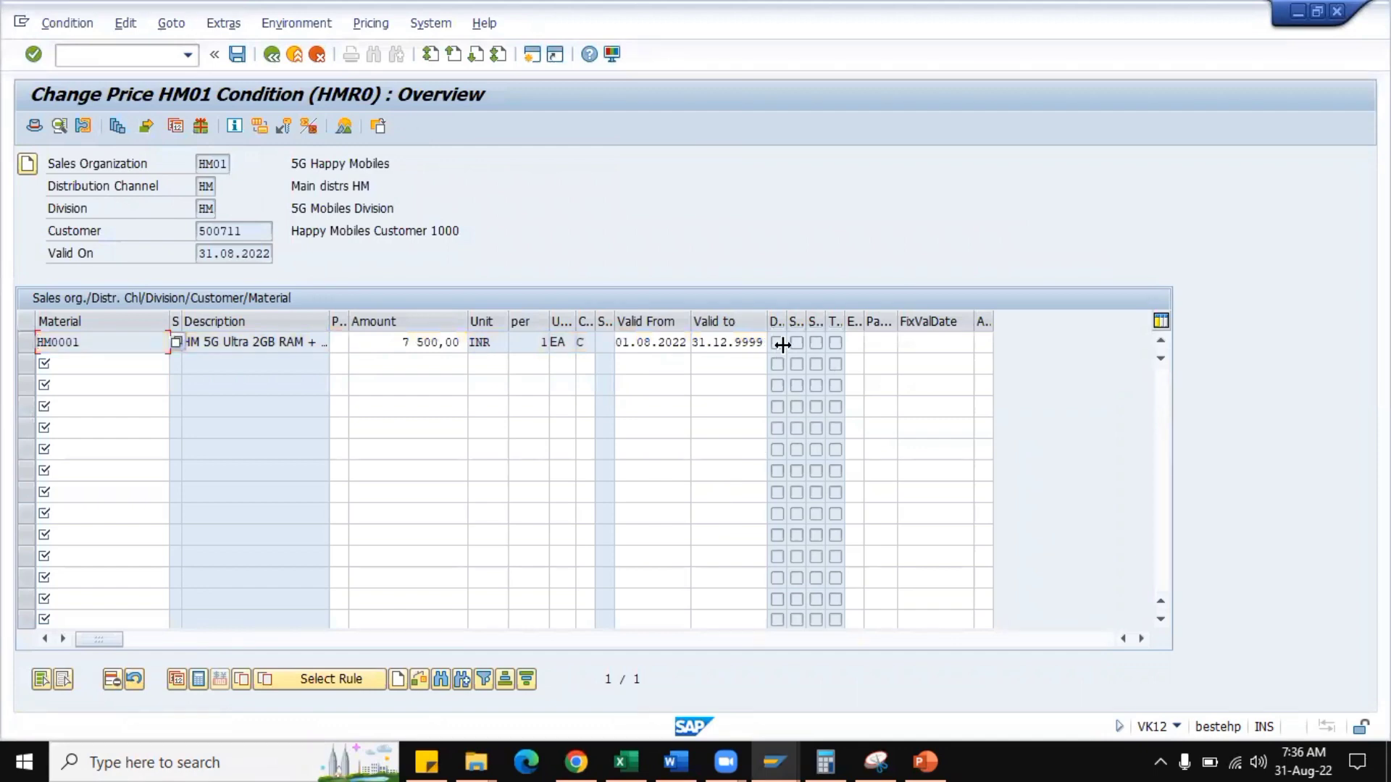
left_click(240, 57)
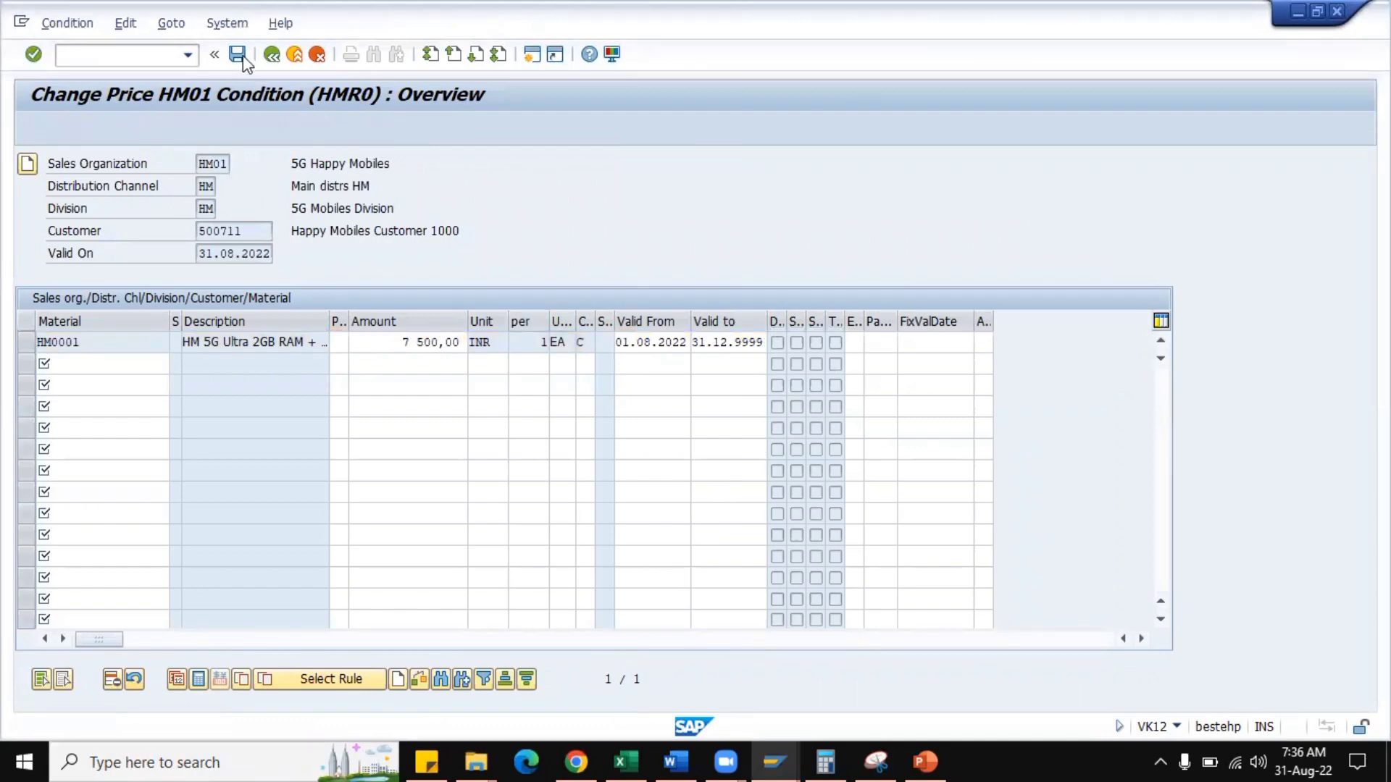
Switch to the sales order session, start a fresh HM Standard Order with VA01, and fill in the sold-to party's customer number and PO number.
key("alt+Tab")
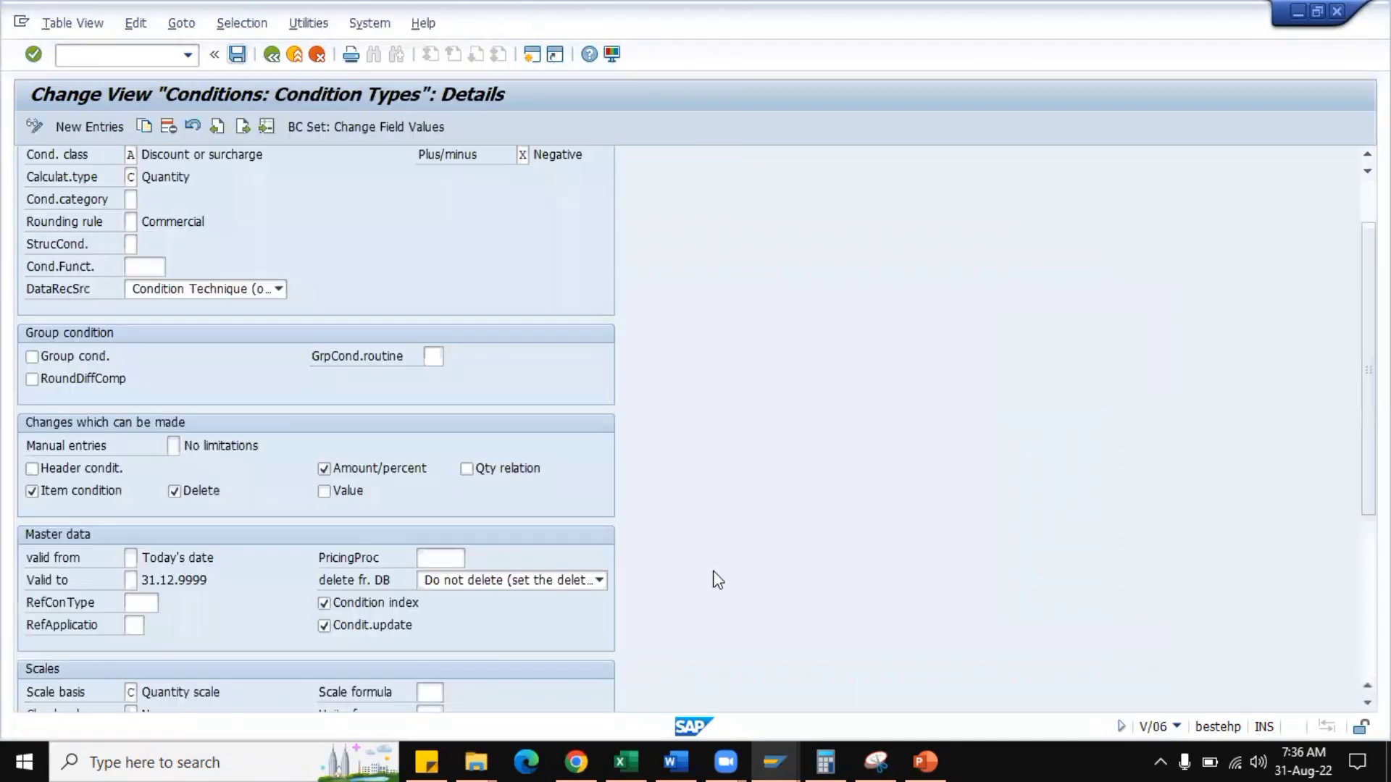
mouse_move(793, 750)
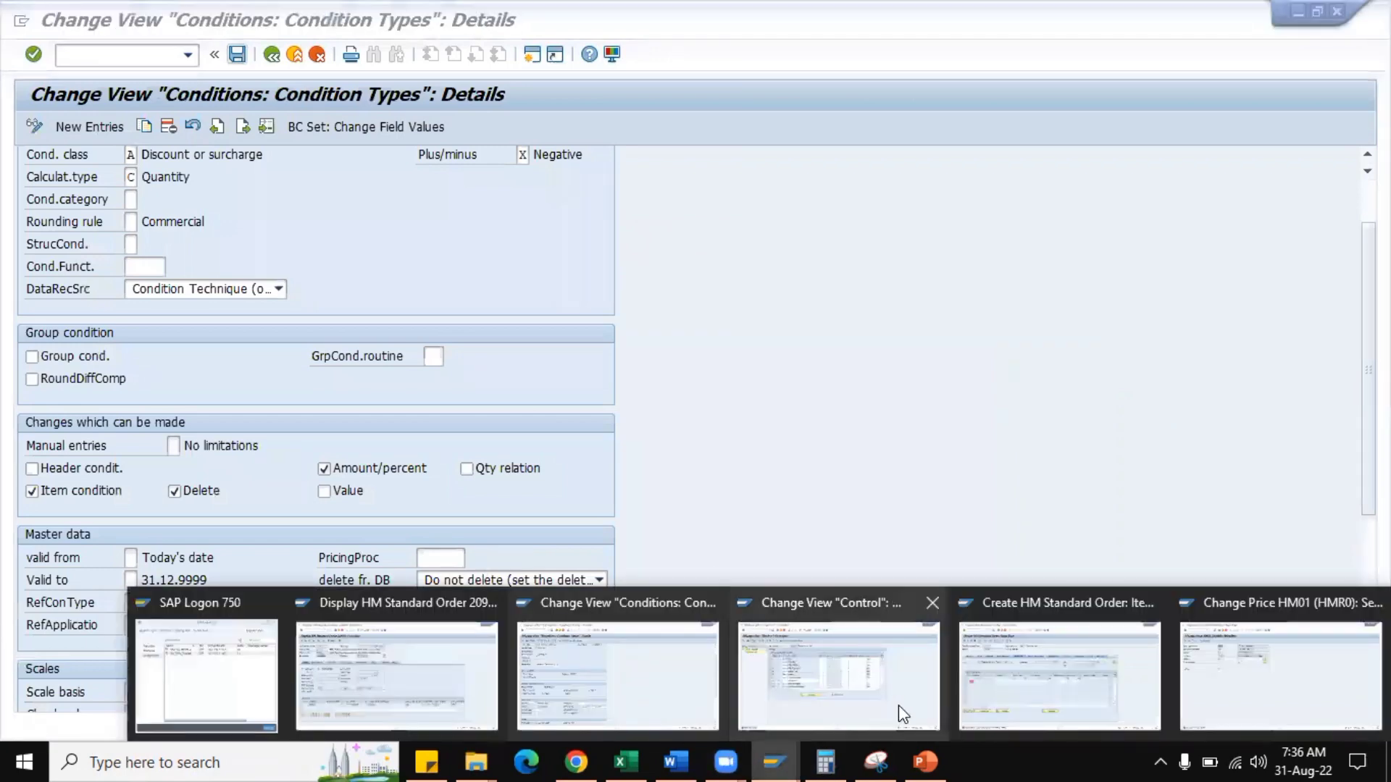
left_click(1014, 699)
left_click(139, 57)
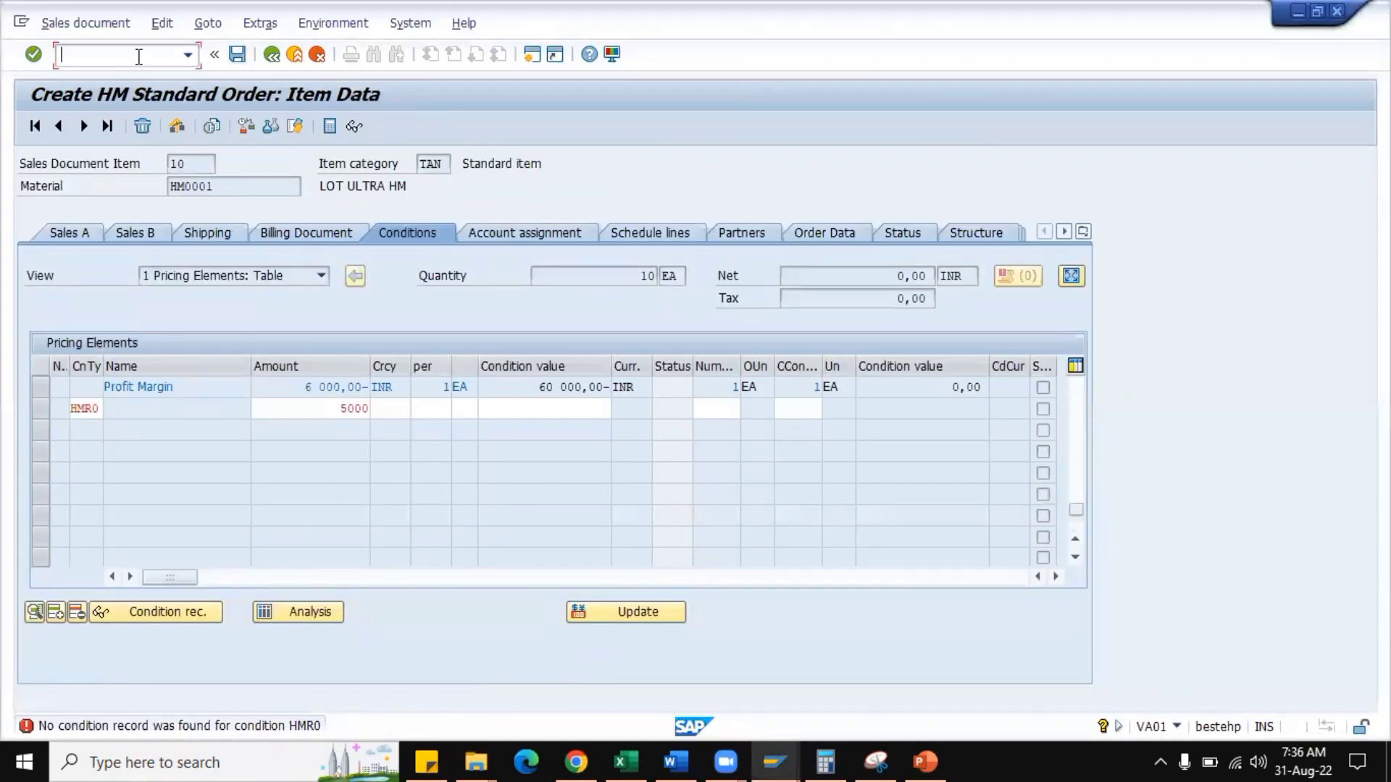
type("/NVA01")
key("Return")
key("Return")
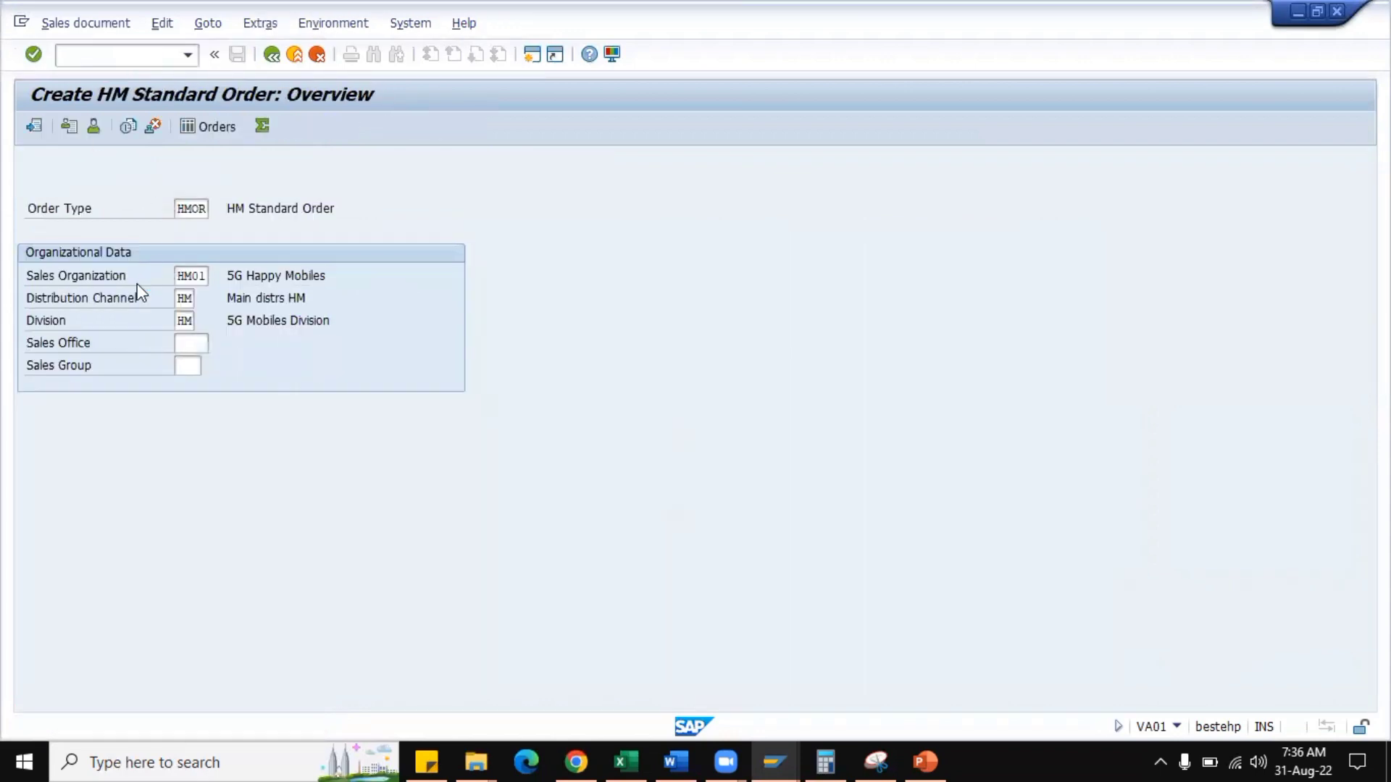
left_click(200, 207)
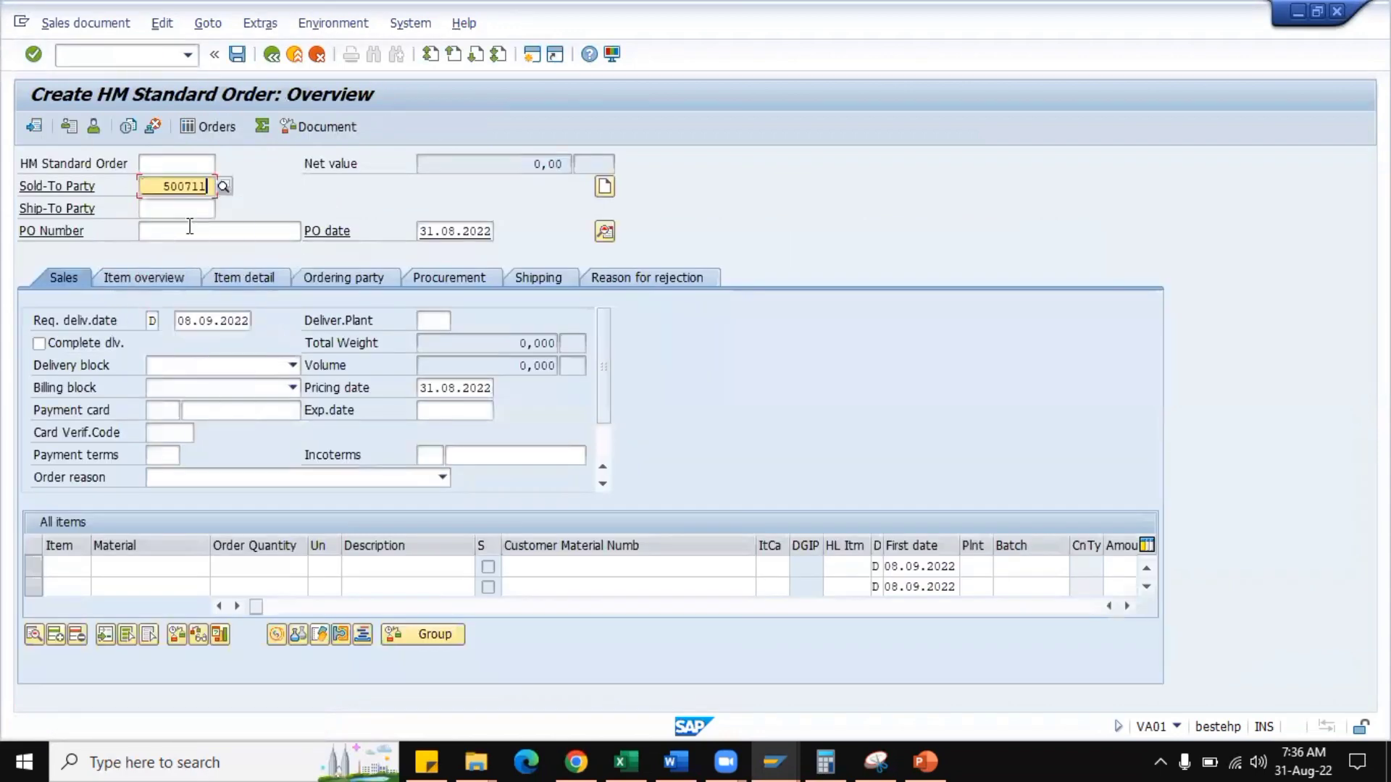
left_click(192, 230)
left_click(195, 257)
Add material HM0001 with a quantity of 10 EA and open the item's pricing conditions.
left_click(147, 566)
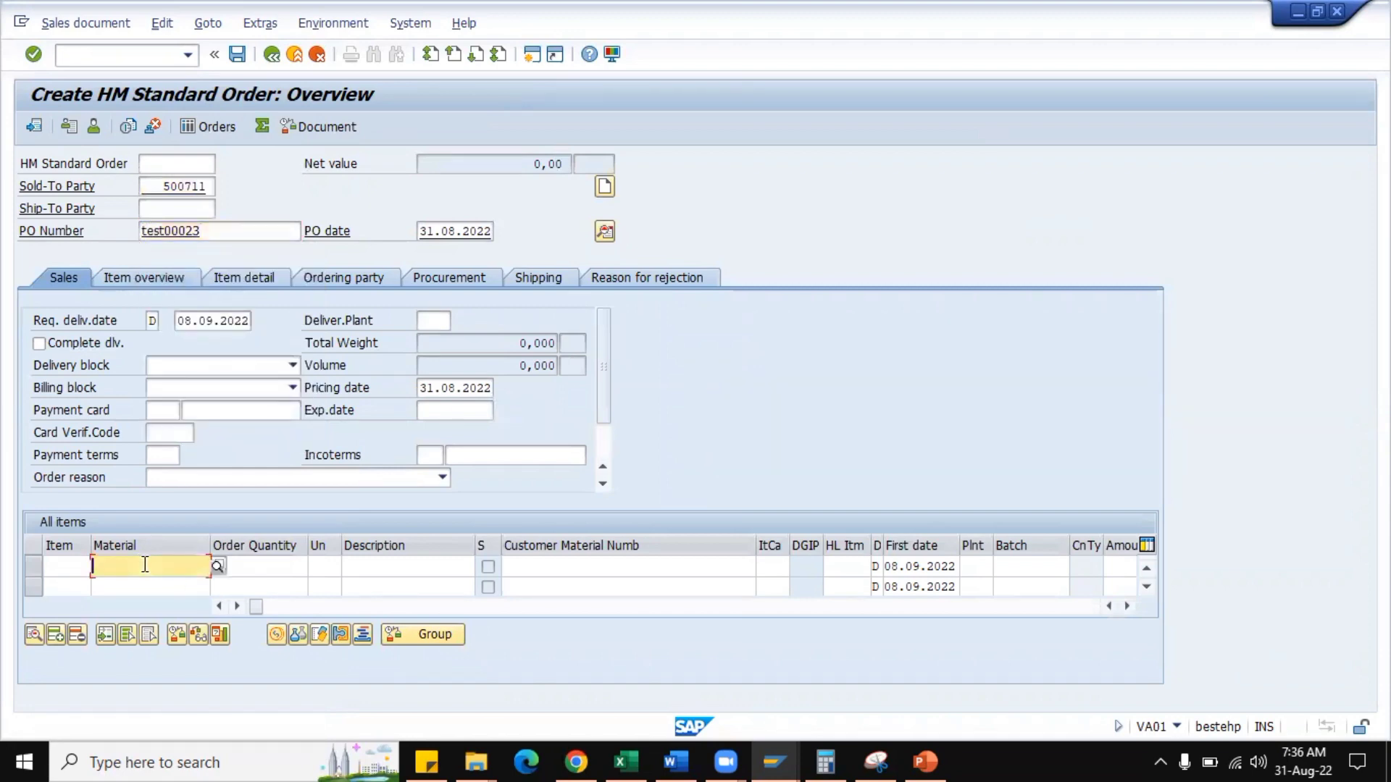
left_click(154, 352)
left_click(258, 567)
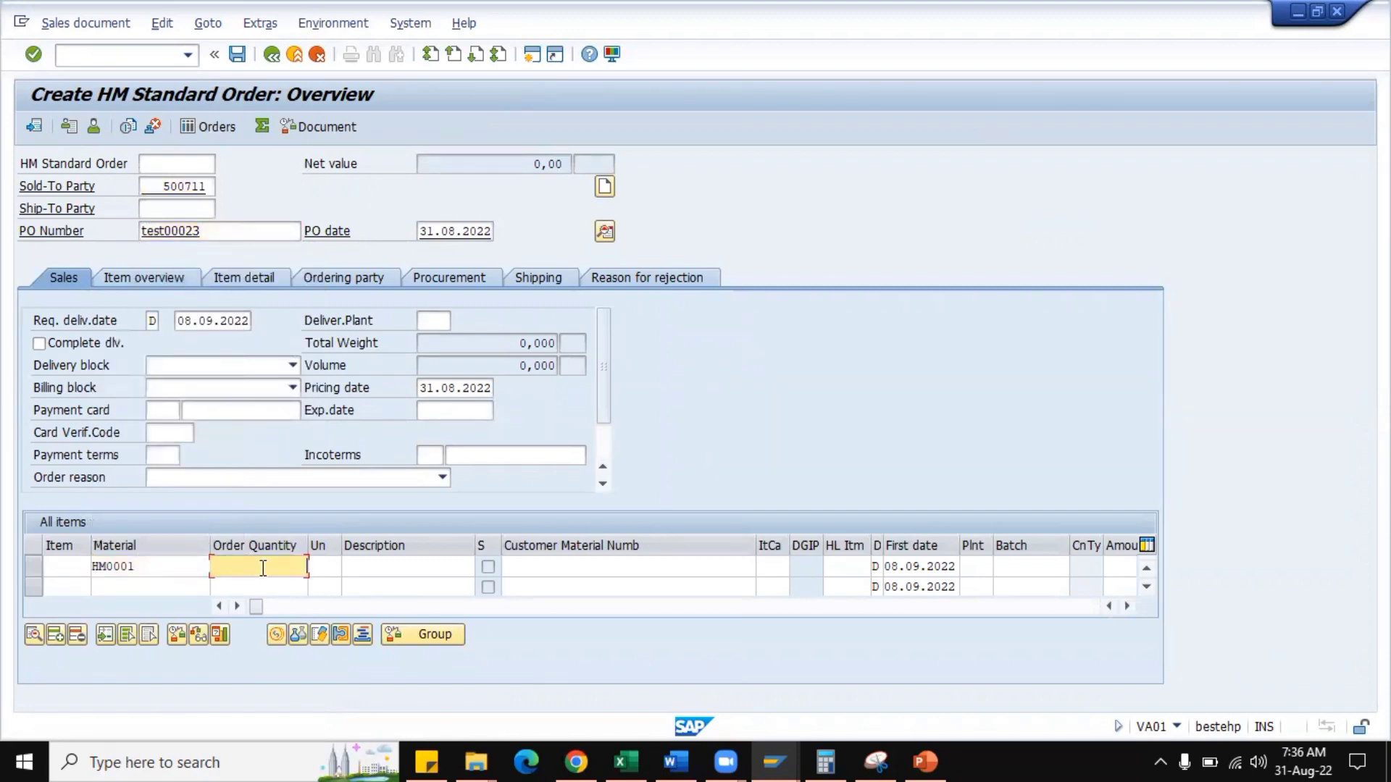
type("10")
key("Tab")
type("EA")
key("Return")
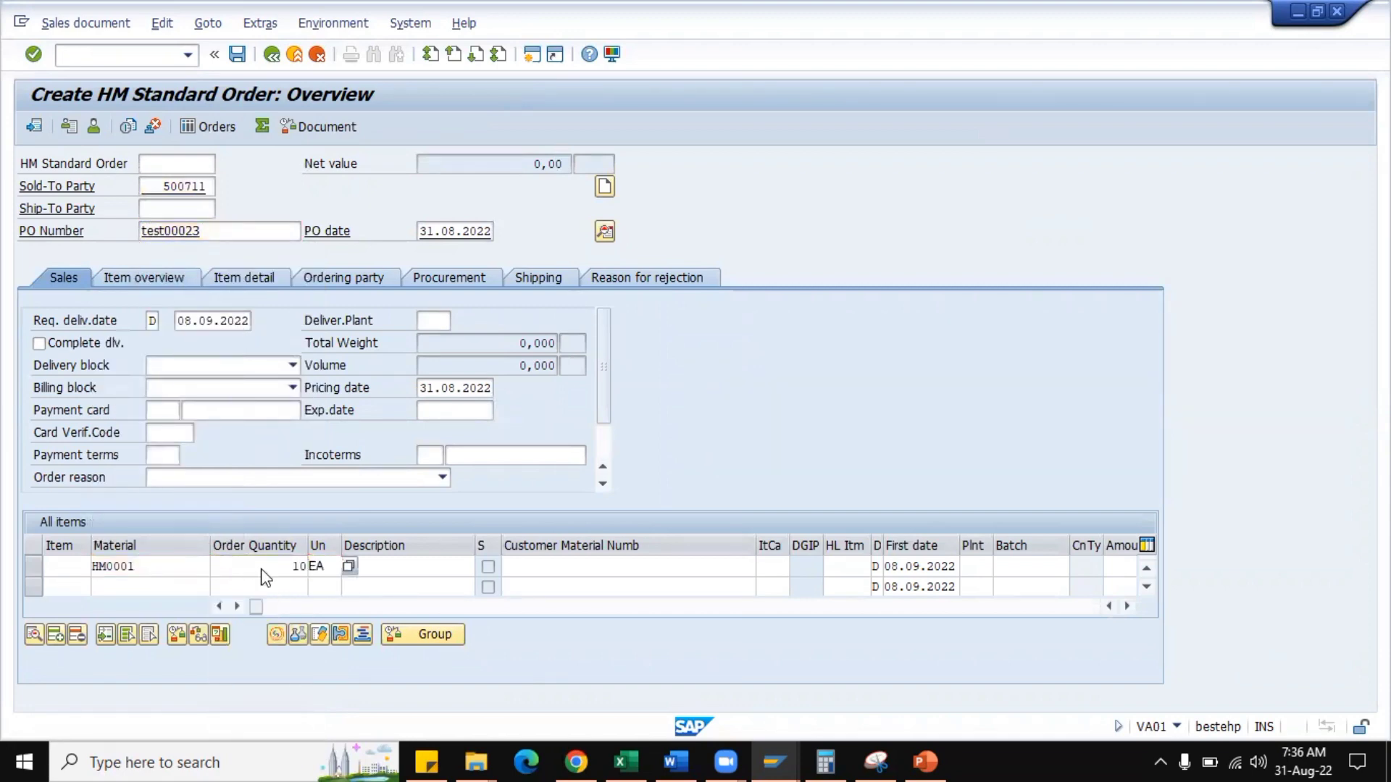
double_click(159, 567)
left_click(412, 229)
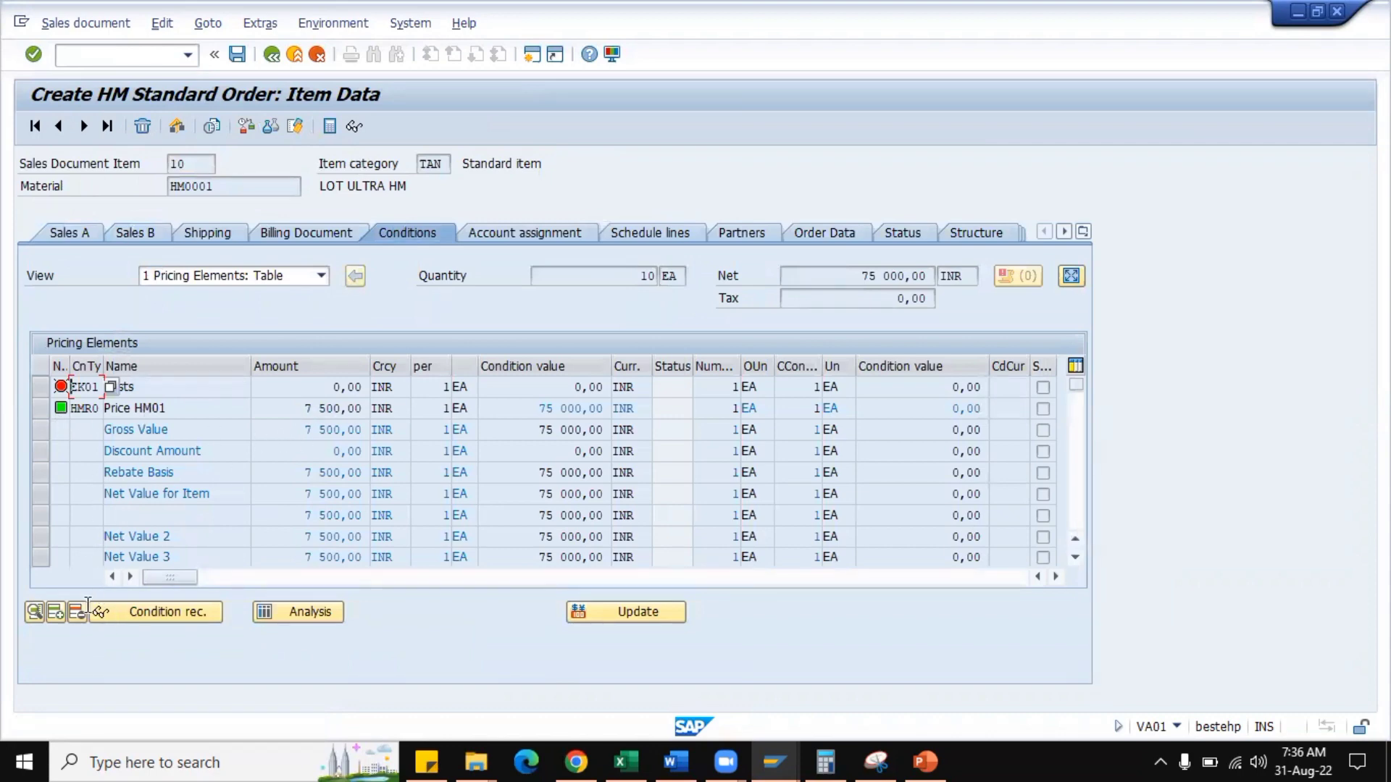
Try to add condition HMR0 manually with an amount of 5000 to the item, and clear the entry.
left_click(55, 615)
type("HMR0")
left_click(298, 411)
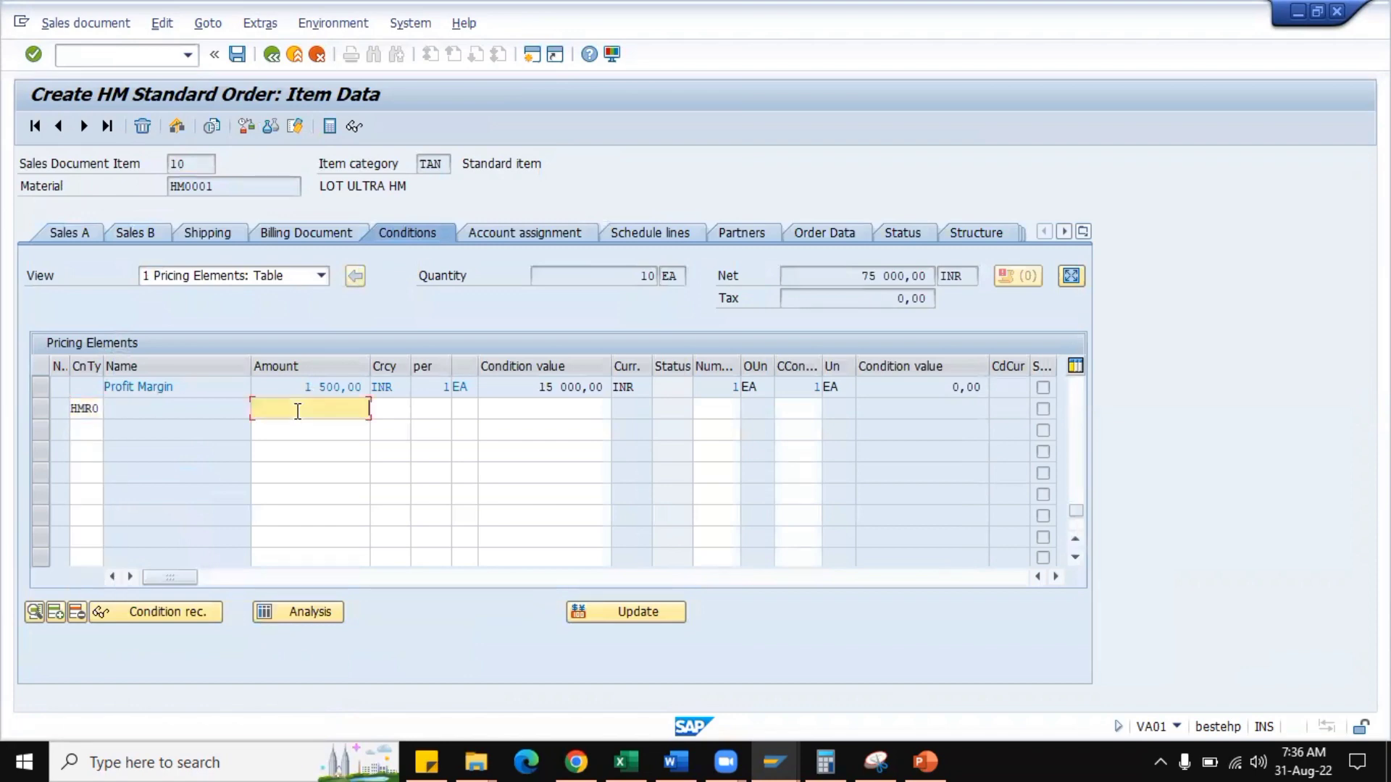
type("5000")
key("Return")
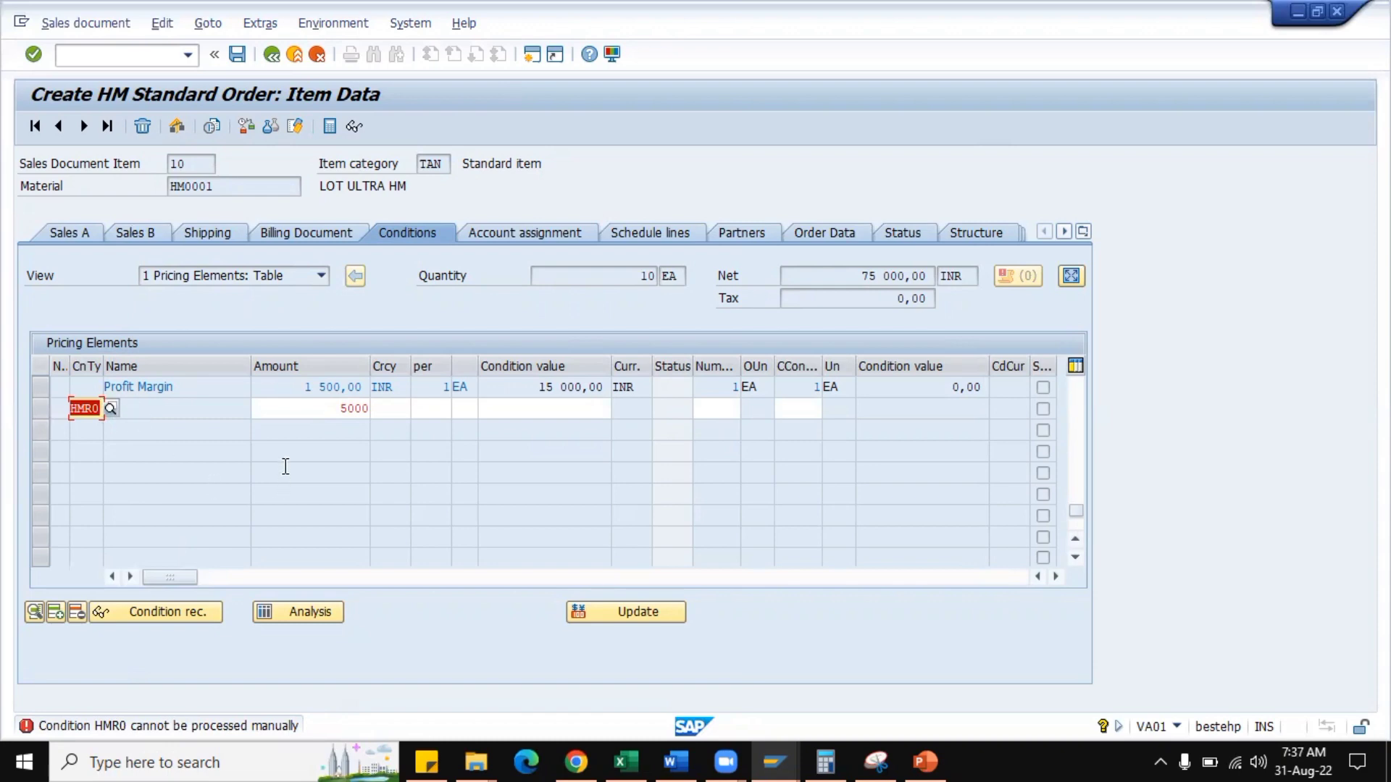
key("Delete")
key("Tab")
key("Delete")
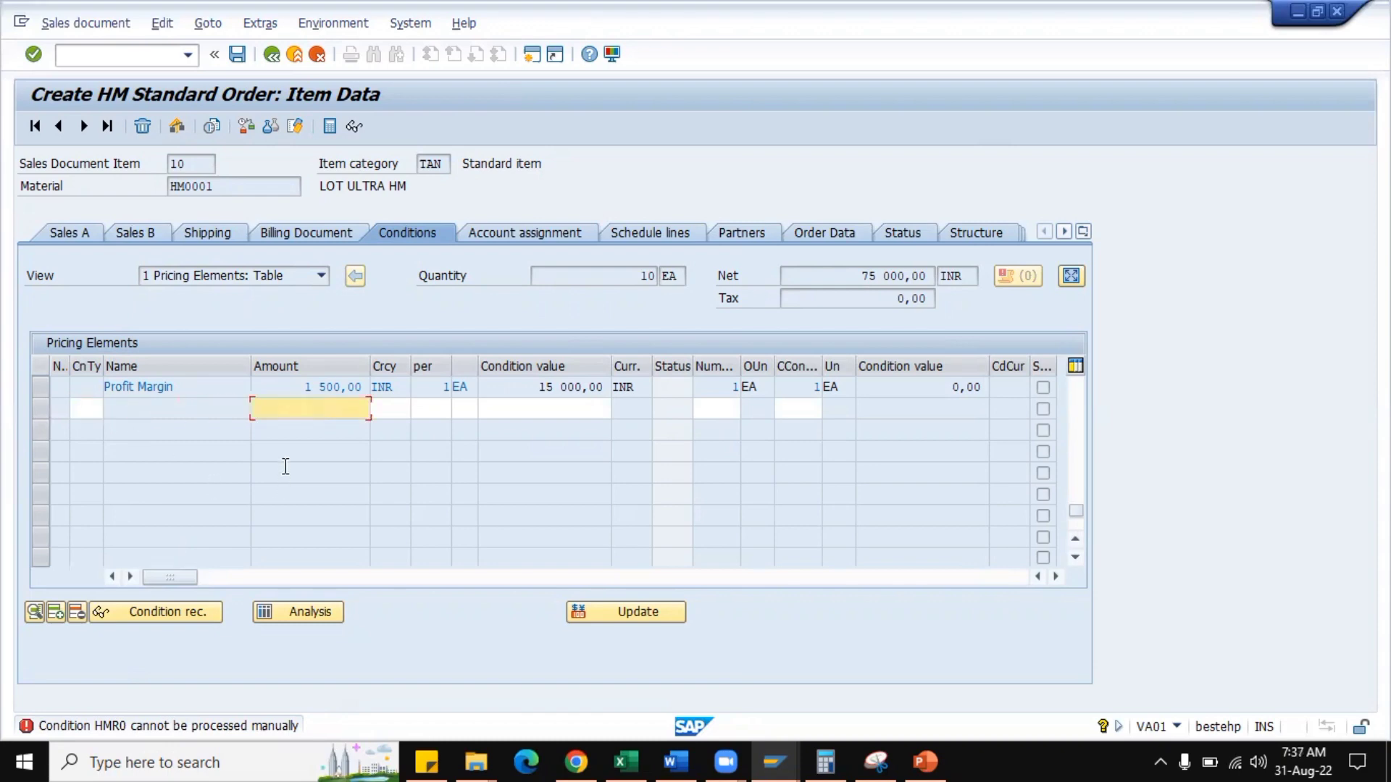
key("Return")
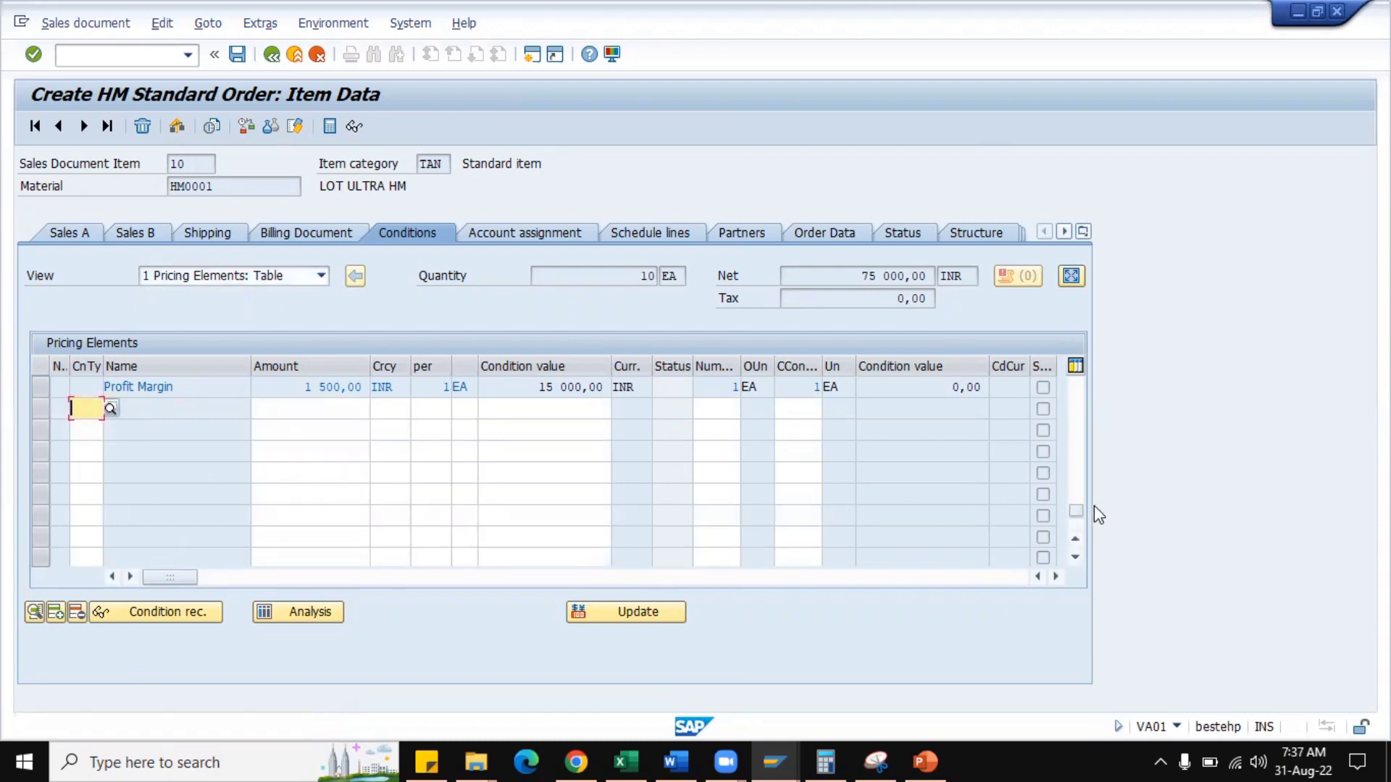
Examine the HMR0 line's amount, unit and condition value, and open its condition details to check the calculation type.
left_click_drag(1084, 510, 1063, 386)
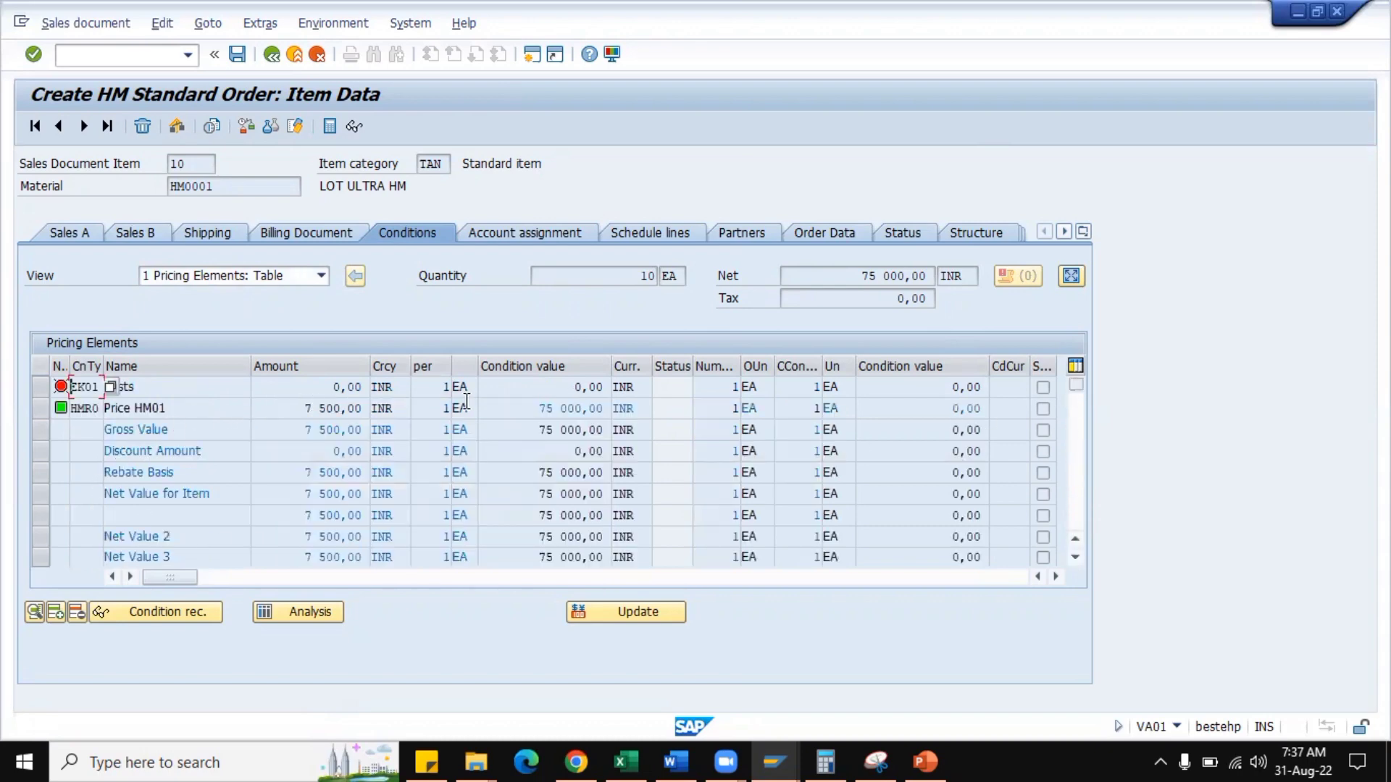
left_click_drag(301, 411, 381, 412)
left_click_drag(535, 412, 613, 409)
left_click(609, 410)
left_click_drag(471, 411, 455, 409)
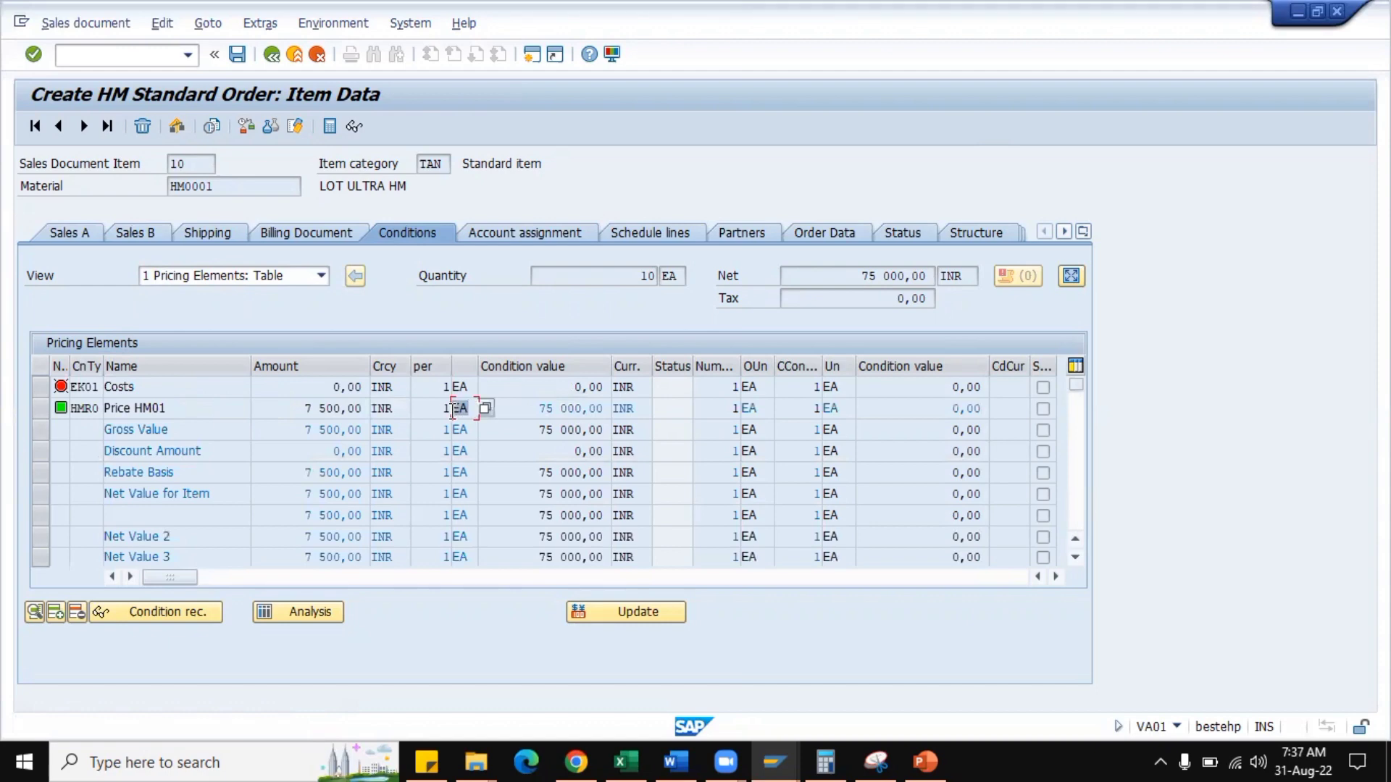
left_click(452, 410)
left_click(42, 409)
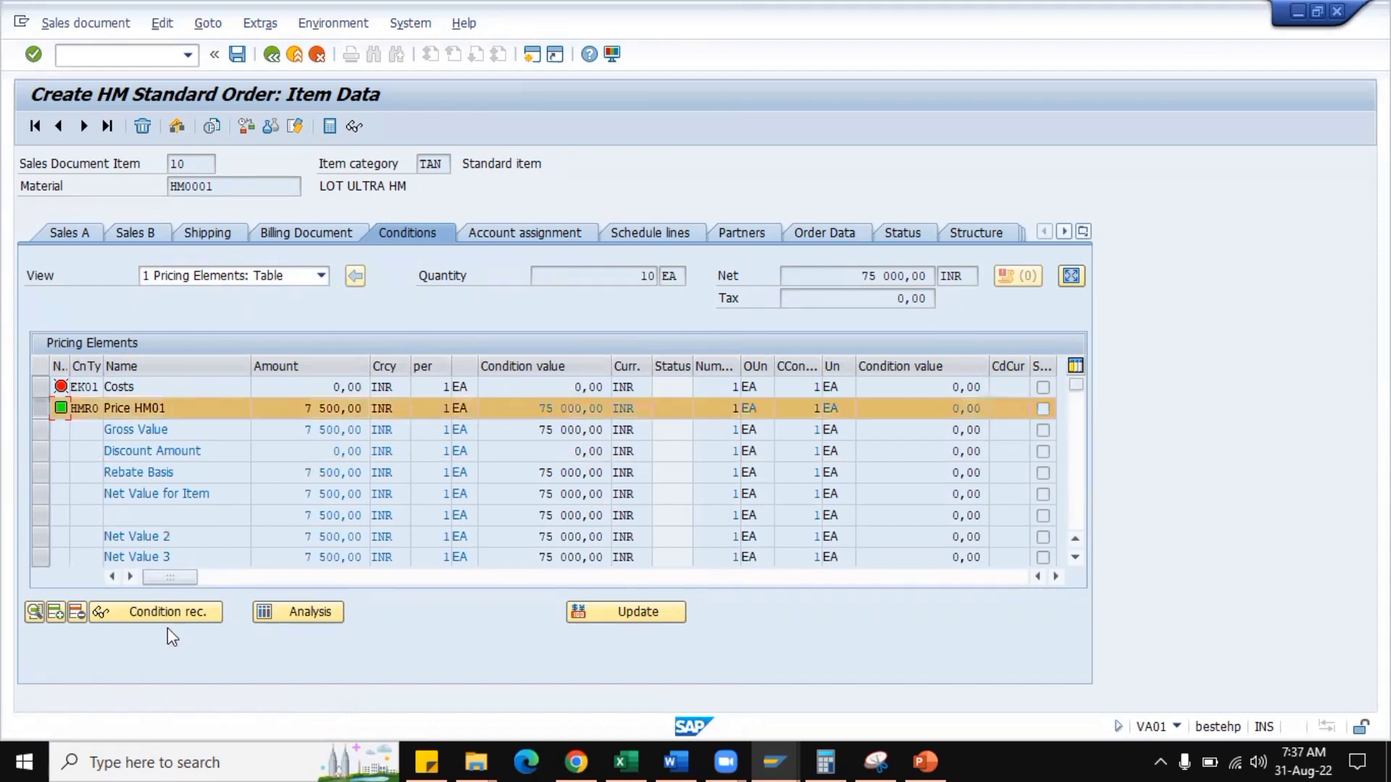
double_click(178, 411)
left_click(144, 389)
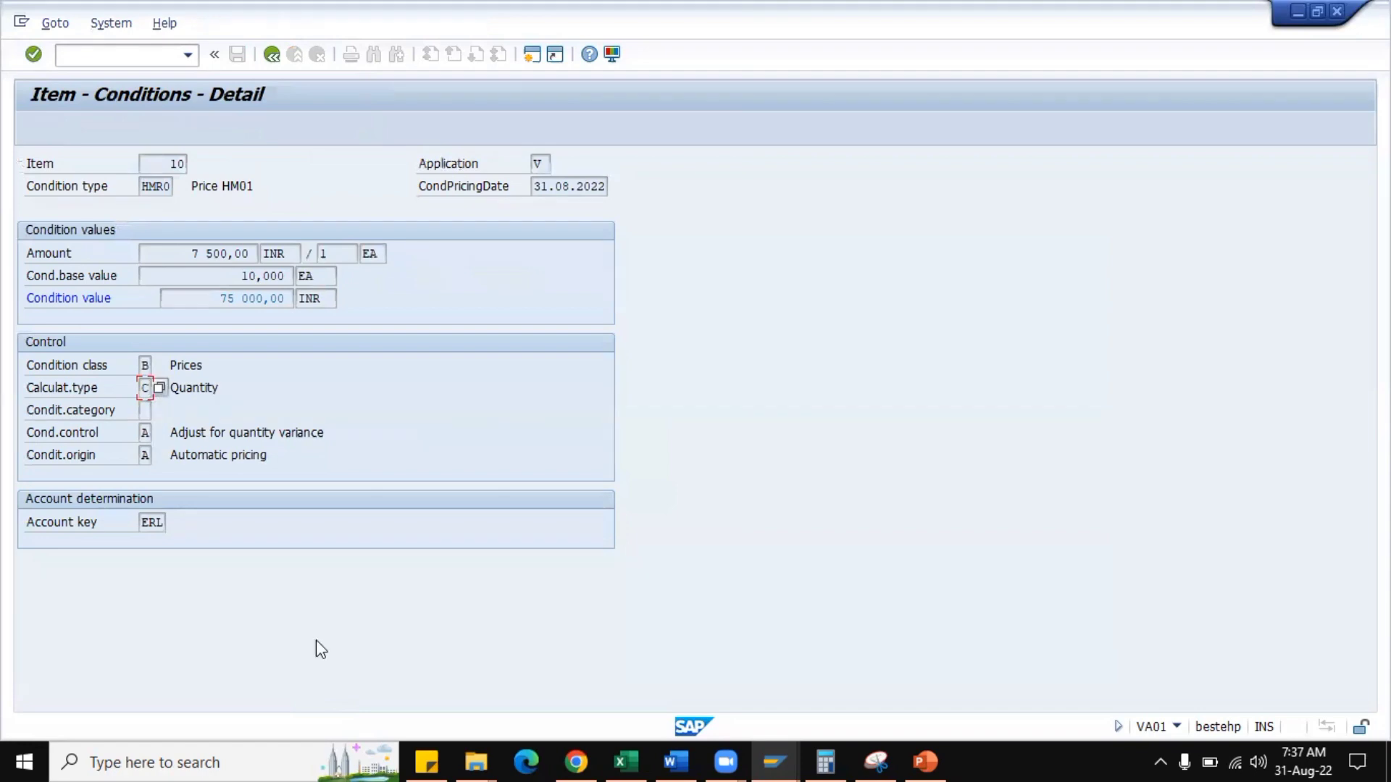
Switch to the condition types session, go back to the previous condition type's details, and examine its manual entries and other change settings.
left_click(775, 762)
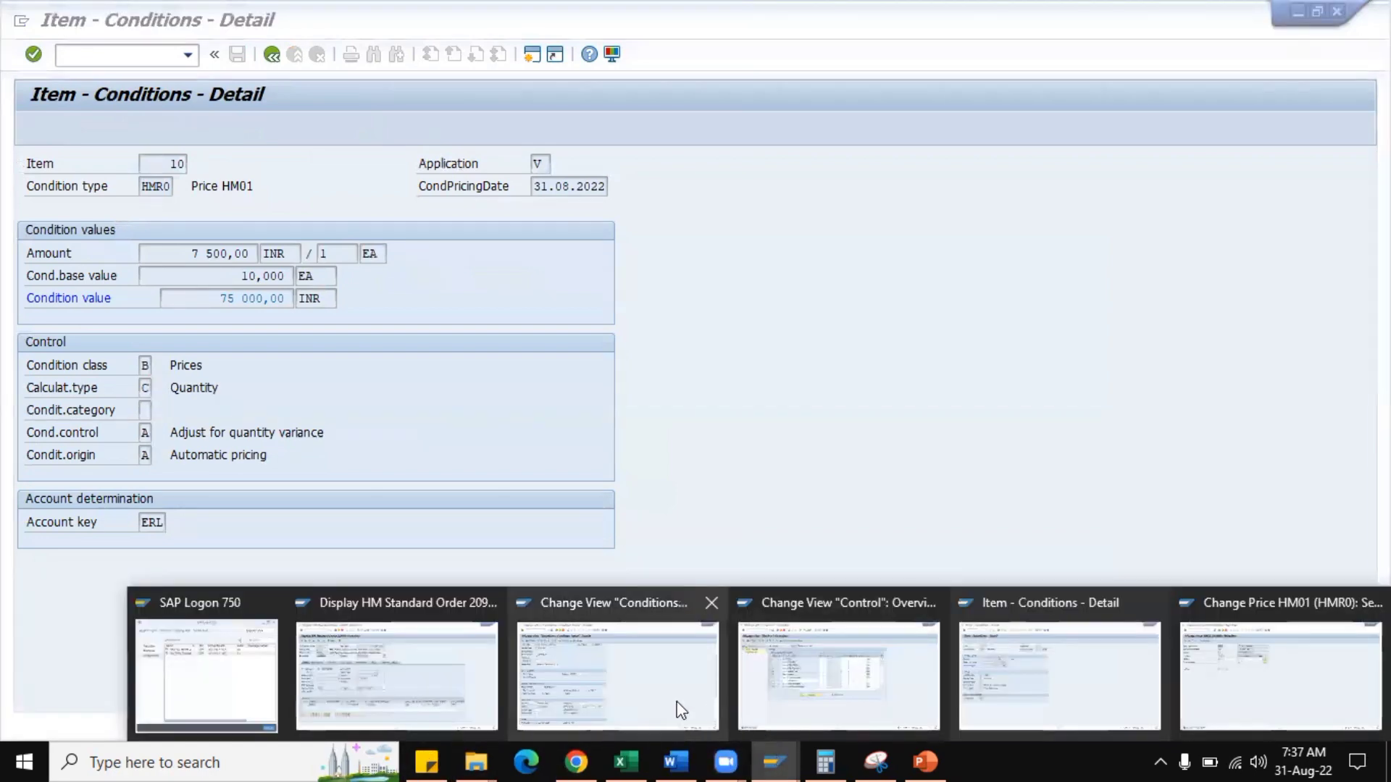
left_click(679, 709)
scroll(175, 452, "up", 1)
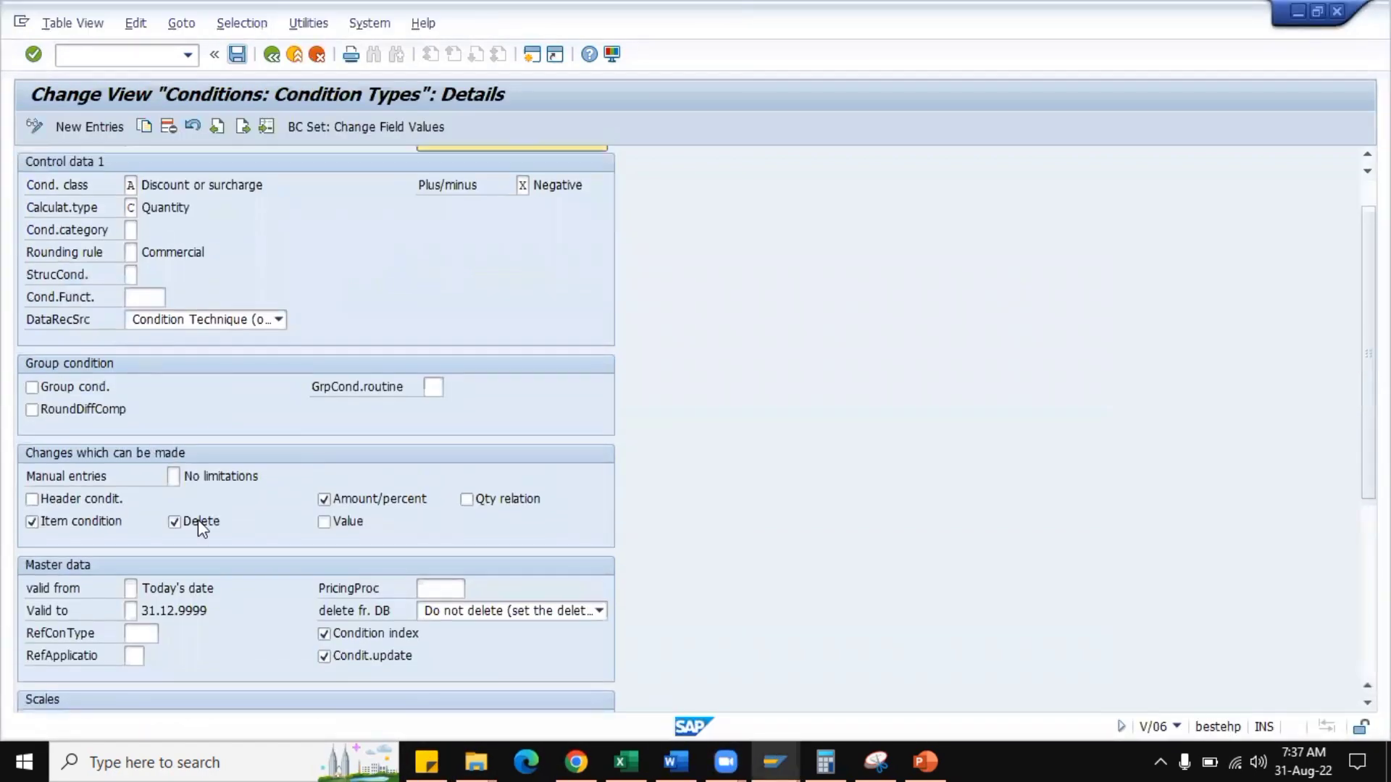
scroll(195, 495, "down", 1)
scroll(230, 235, "up", 1)
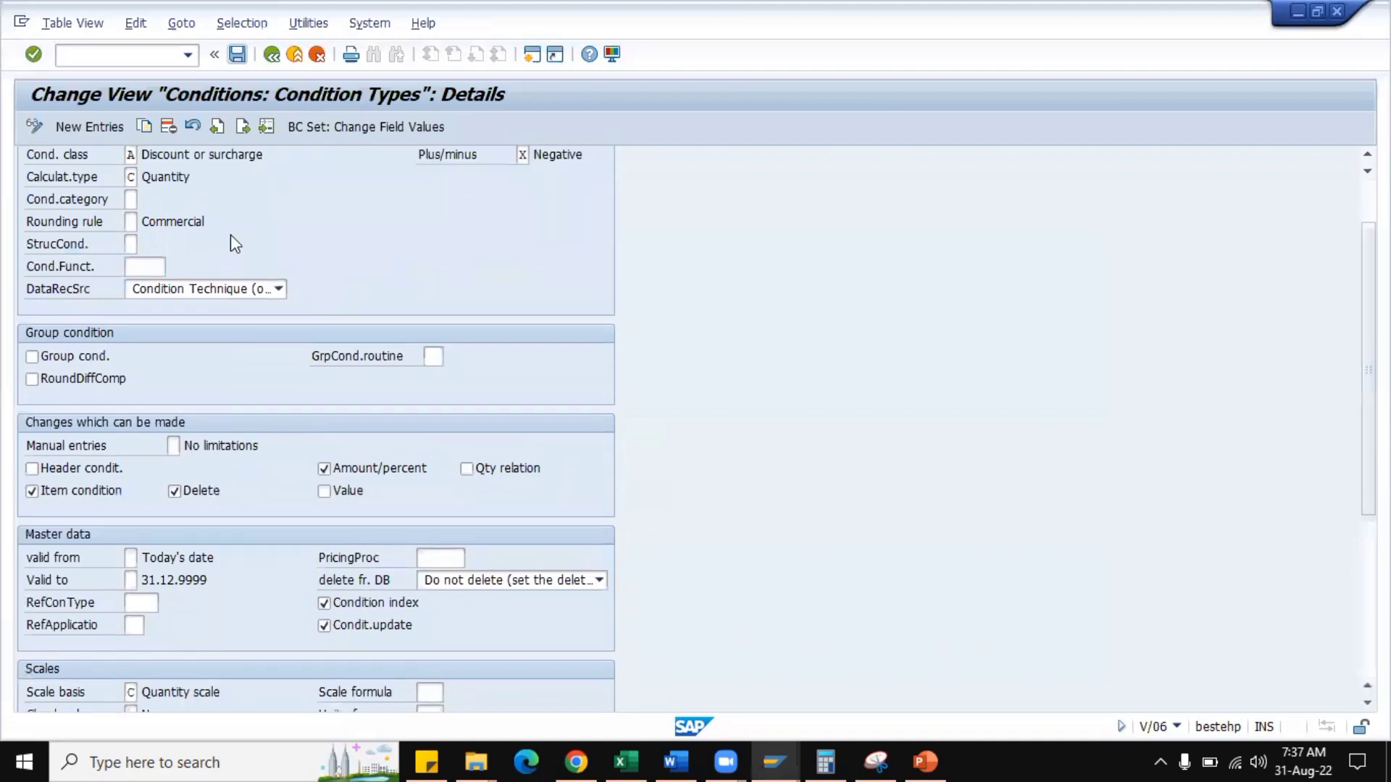
left_click(218, 126)
scroll(276, 393, "down", 4)
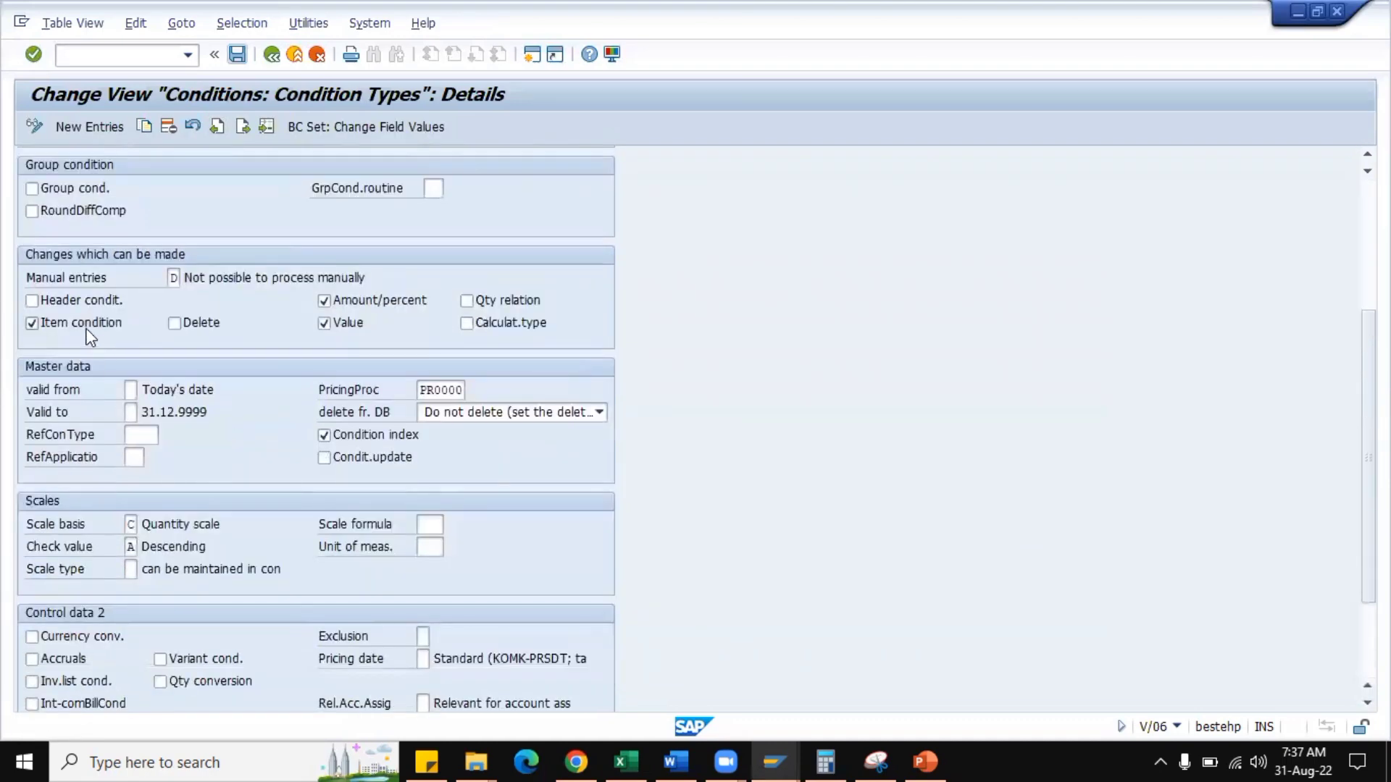
scroll(177, 329, "up", 1)
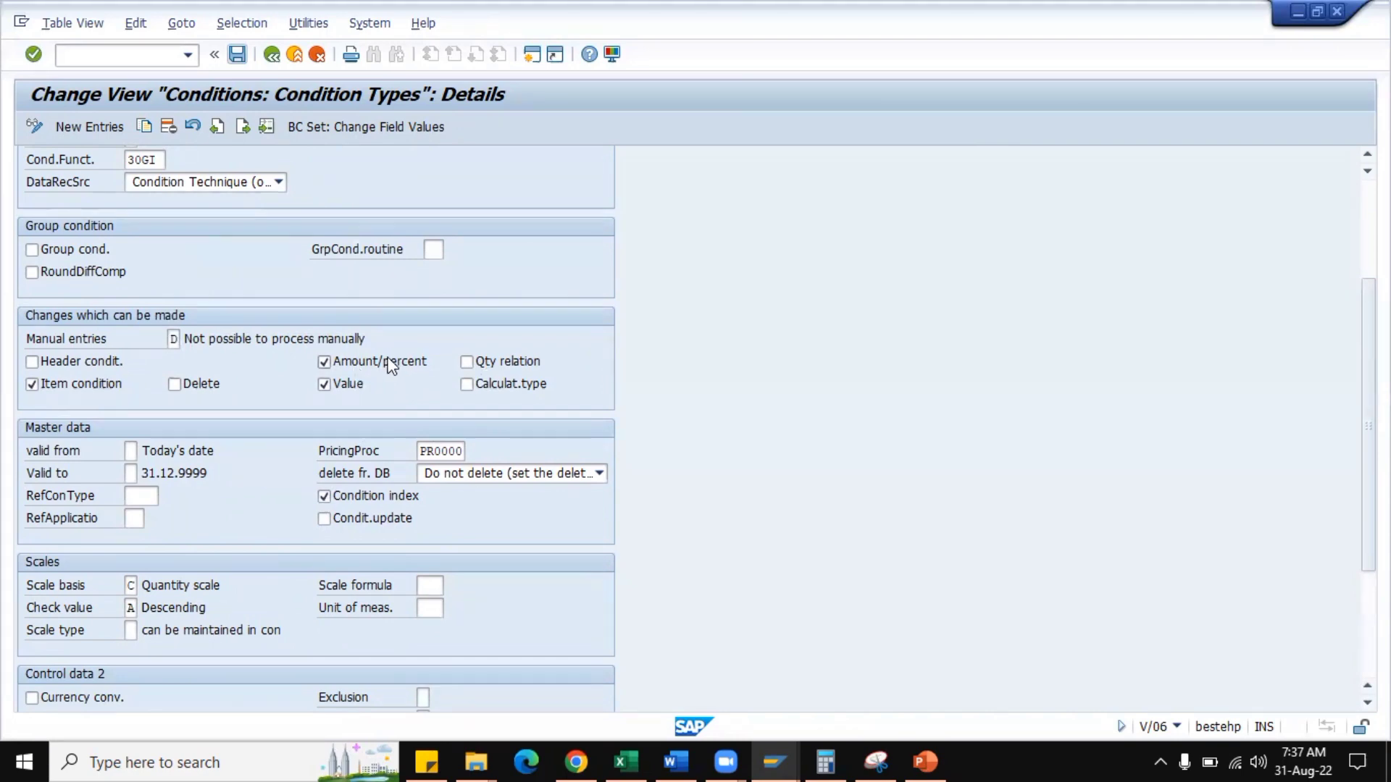
Set HMR0's deletion from database option to A with popup and save the condition type.
scroll(391, 373, "down", 3)
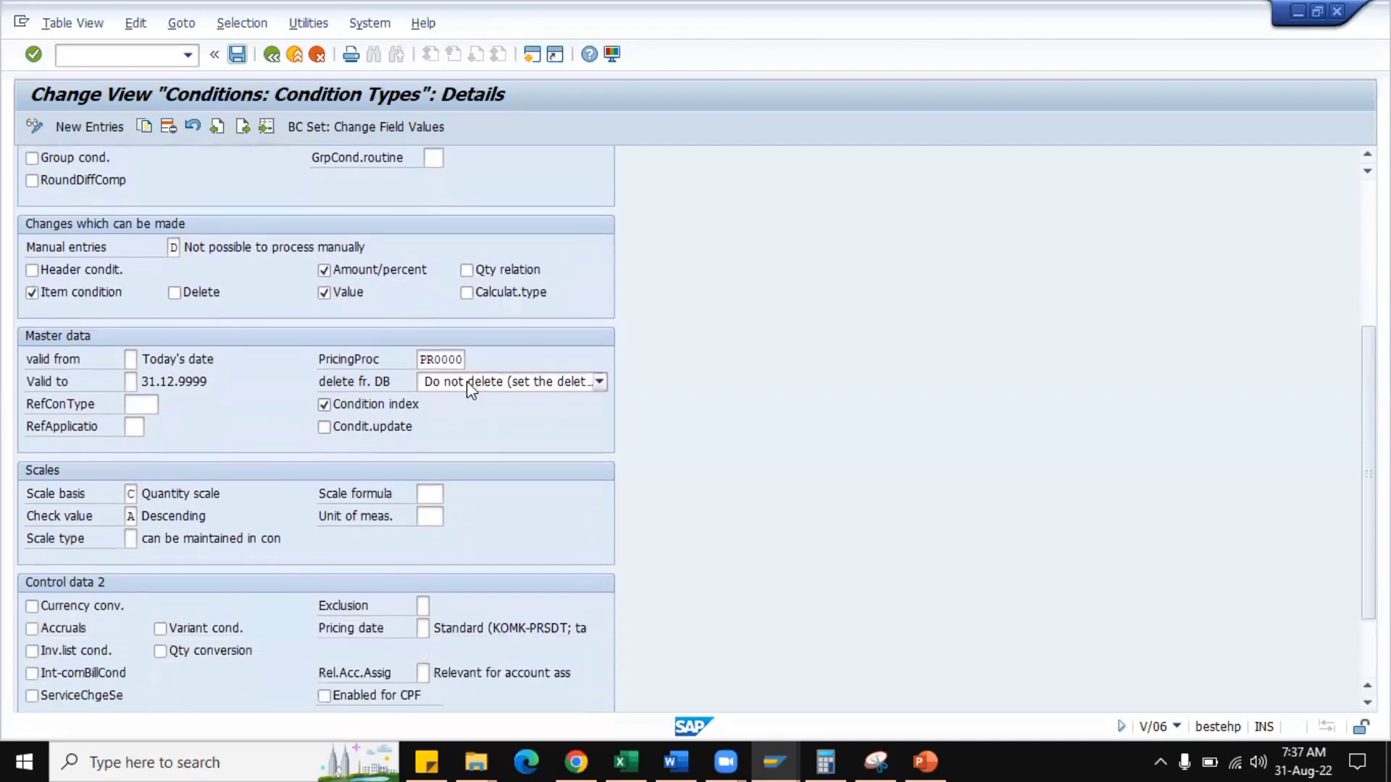
left_click(515, 384)
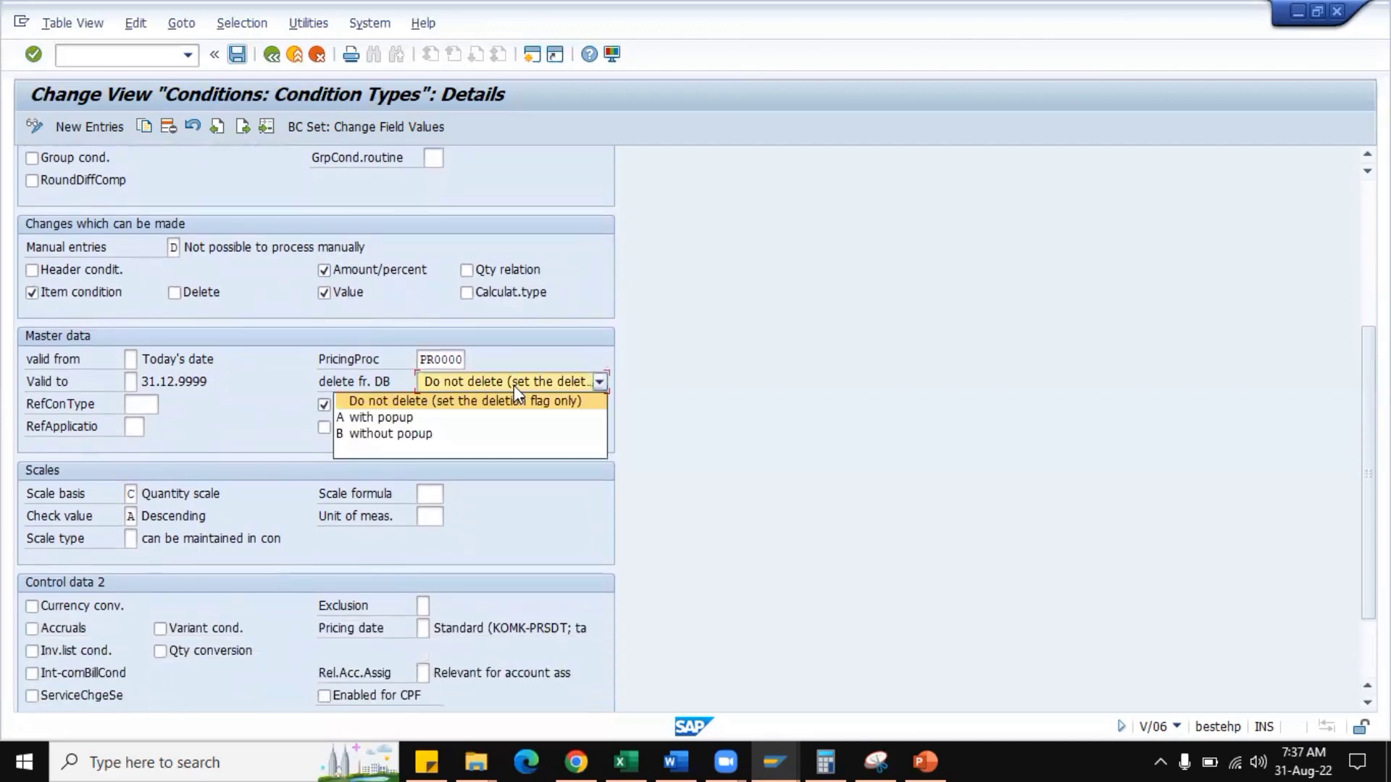
left_click(430, 418)
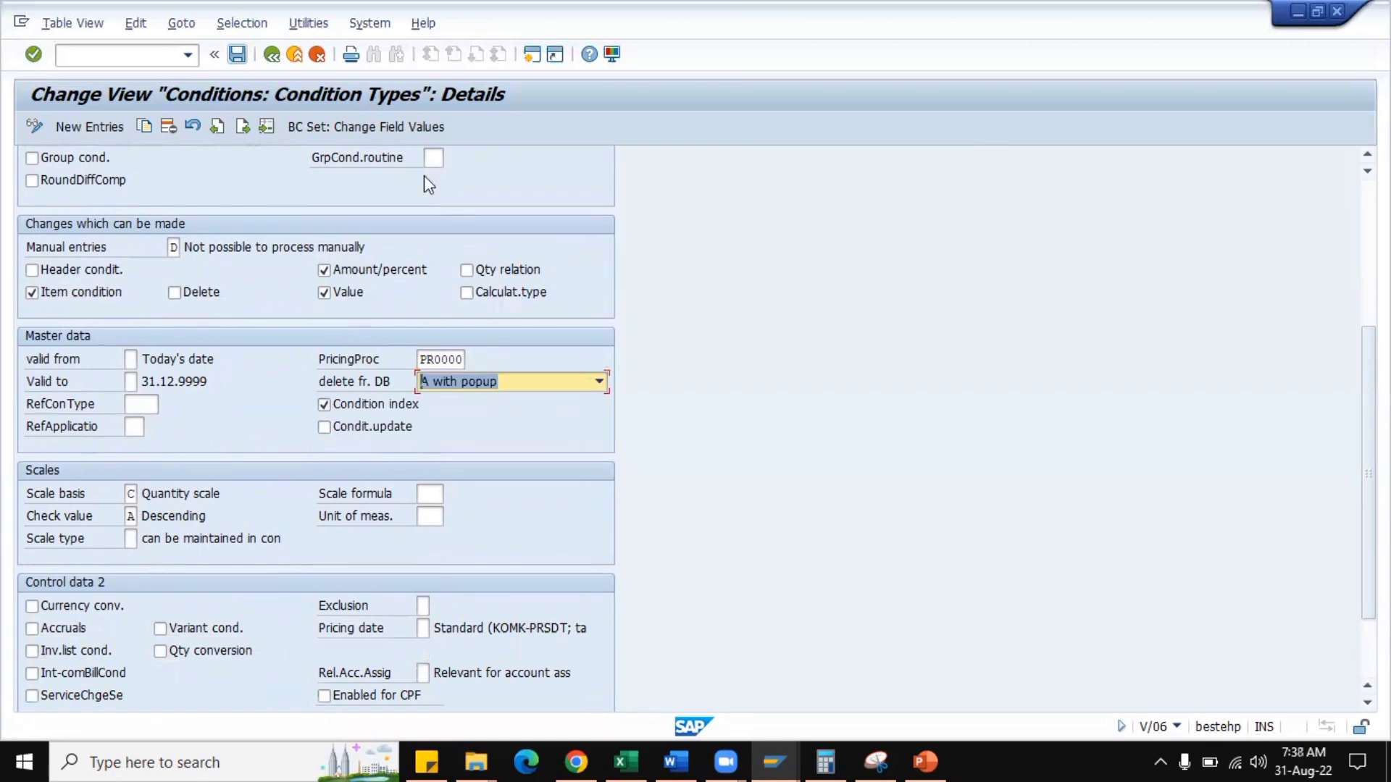
left_click(238, 54)
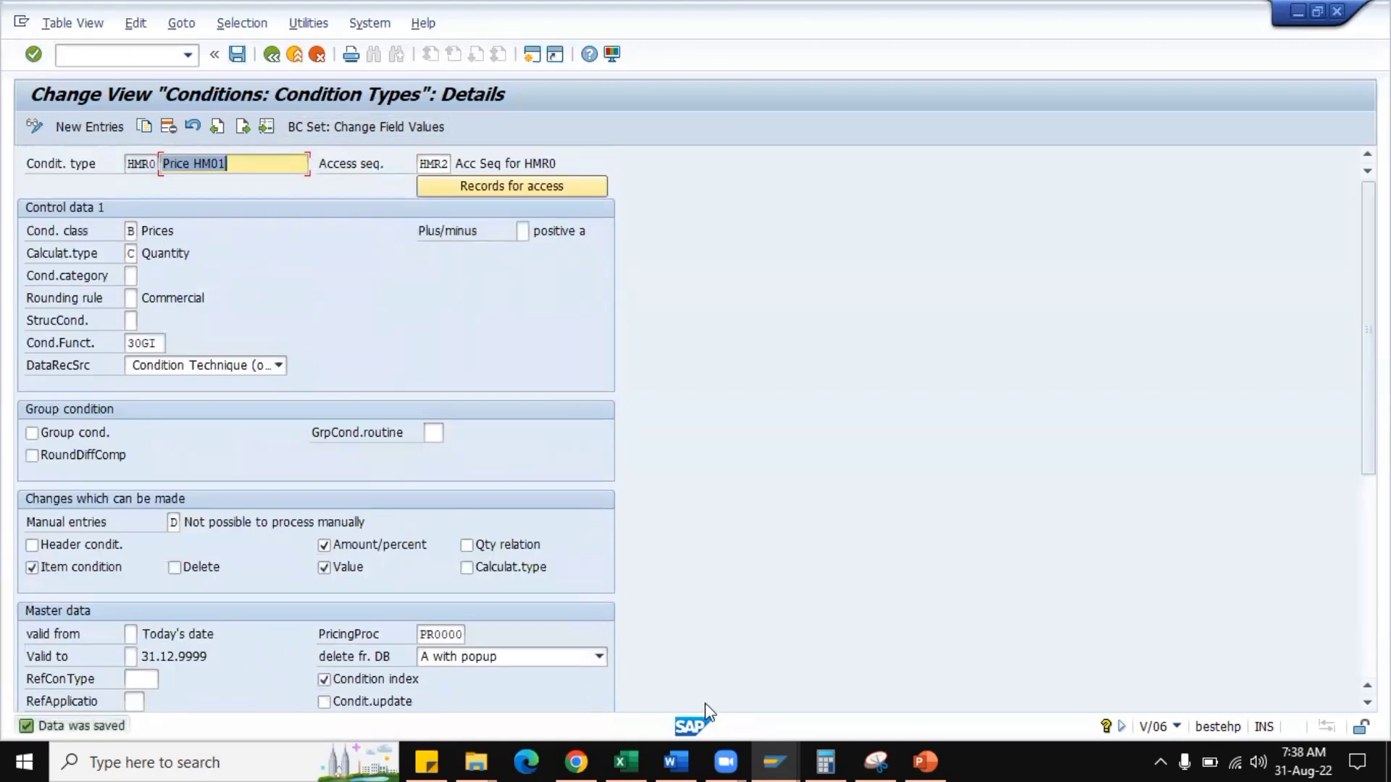
Switch to the condition record change session, open the HMR0 record for material HM0001, and mark it for deletion.
mouse_move(763, 750)
left_click(1232, 659)
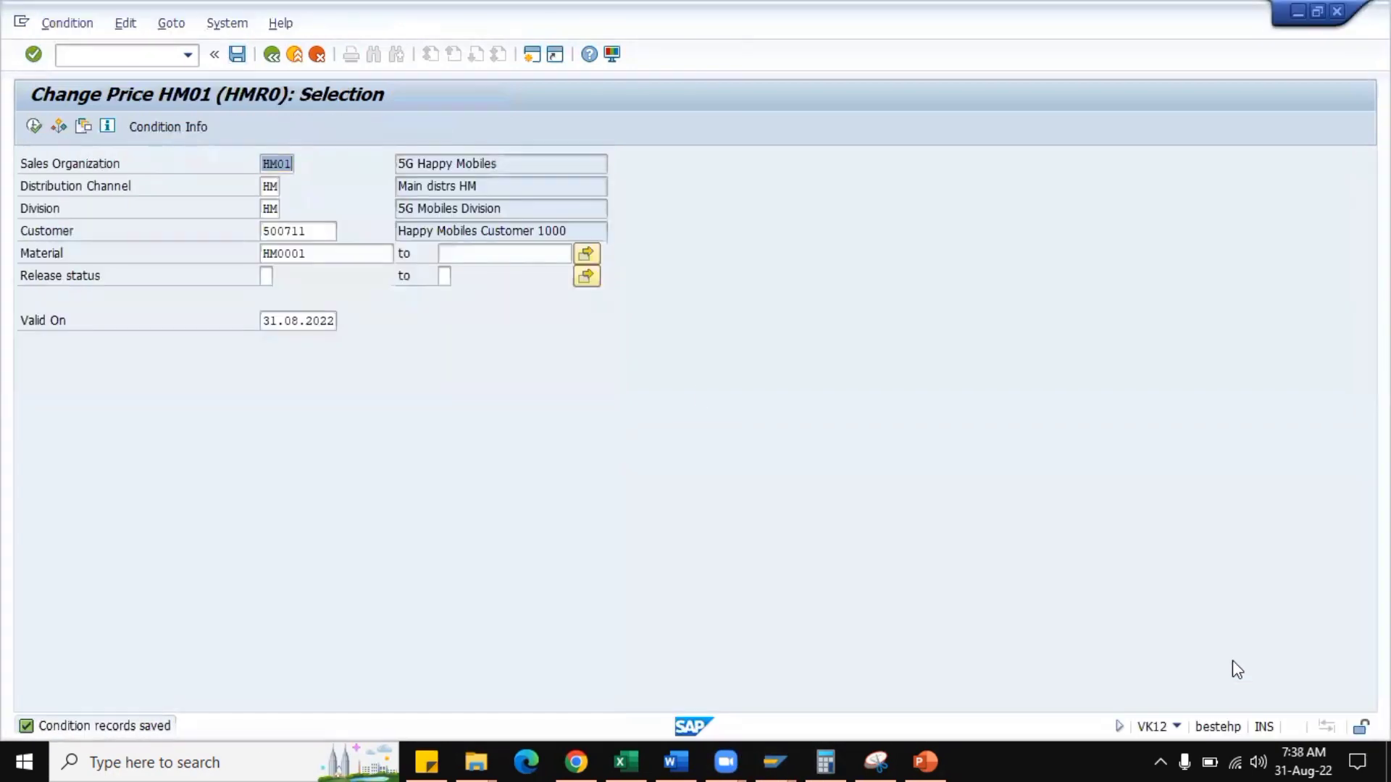
left_click(34, 126)
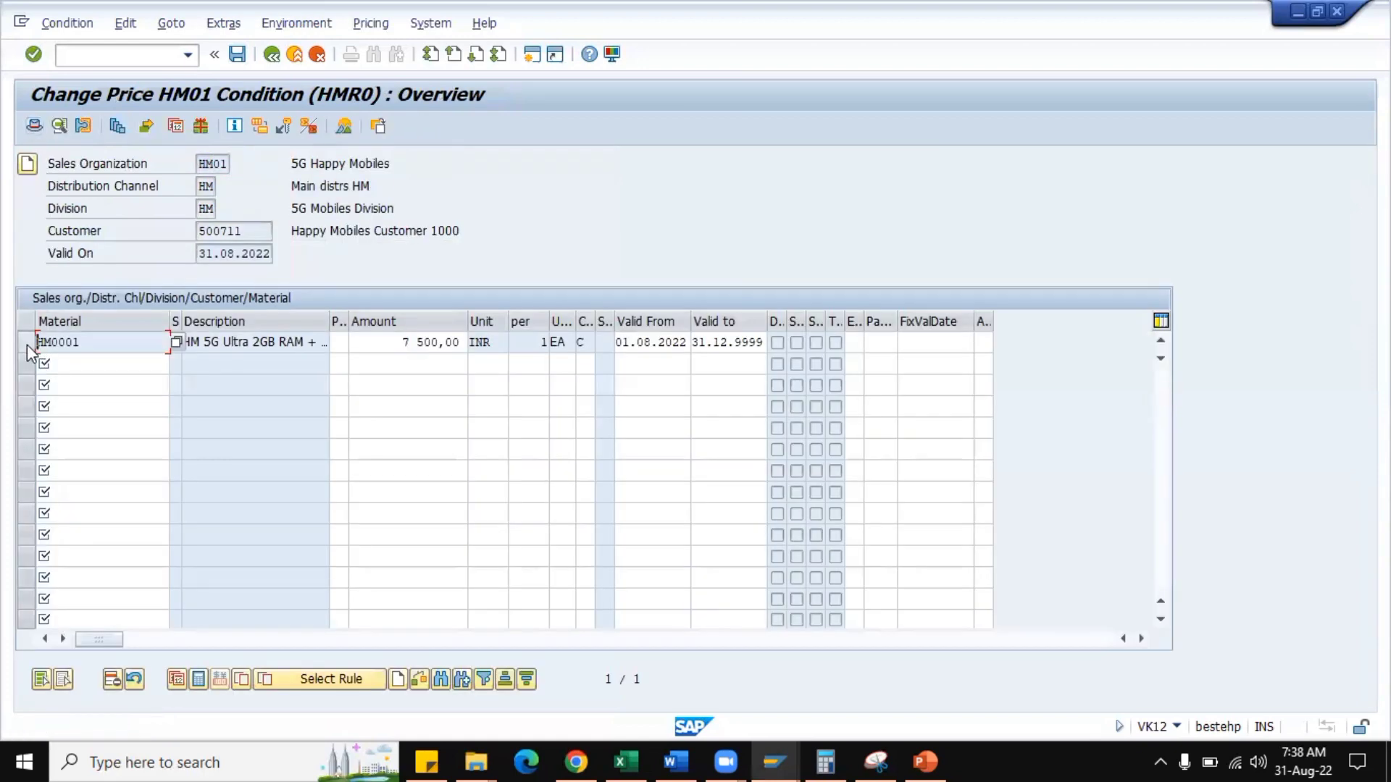
left_click(28, 345)
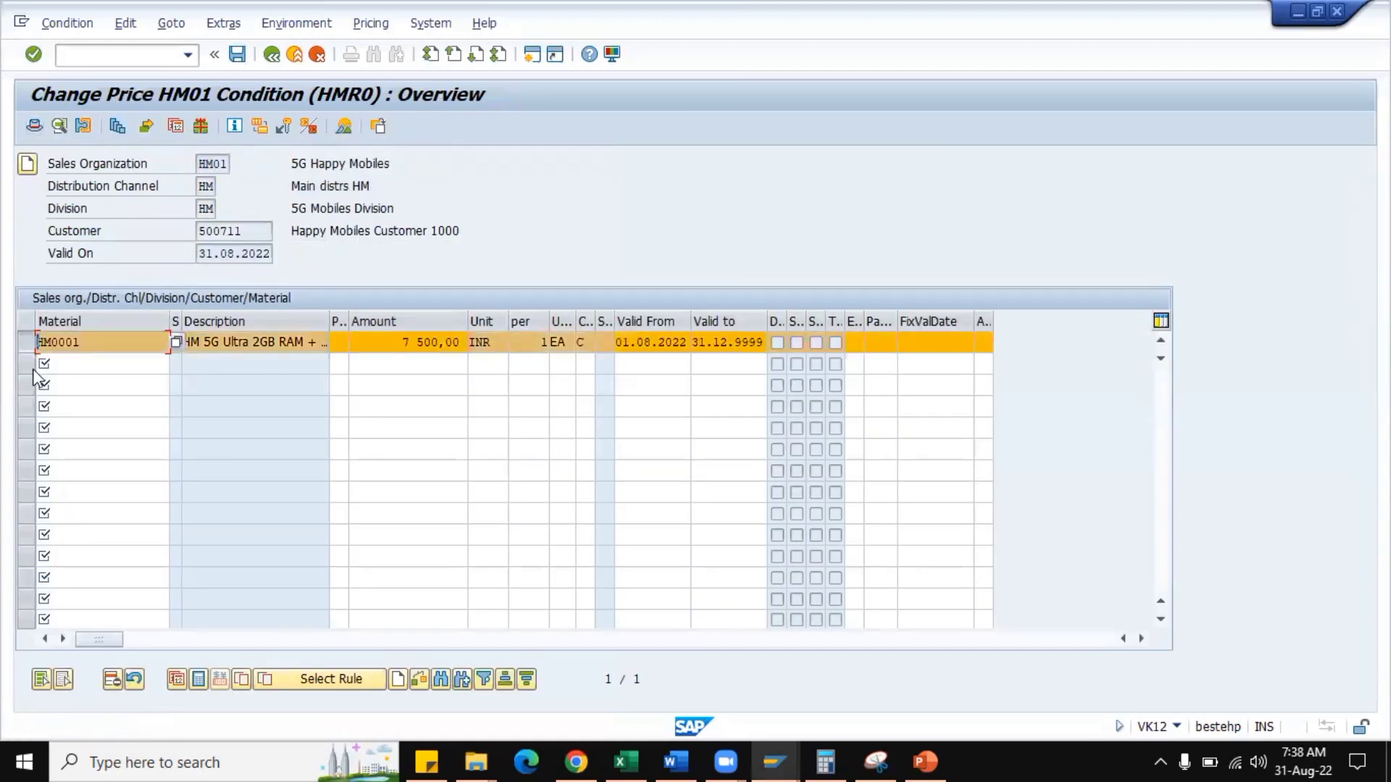
left_click(112, 680)
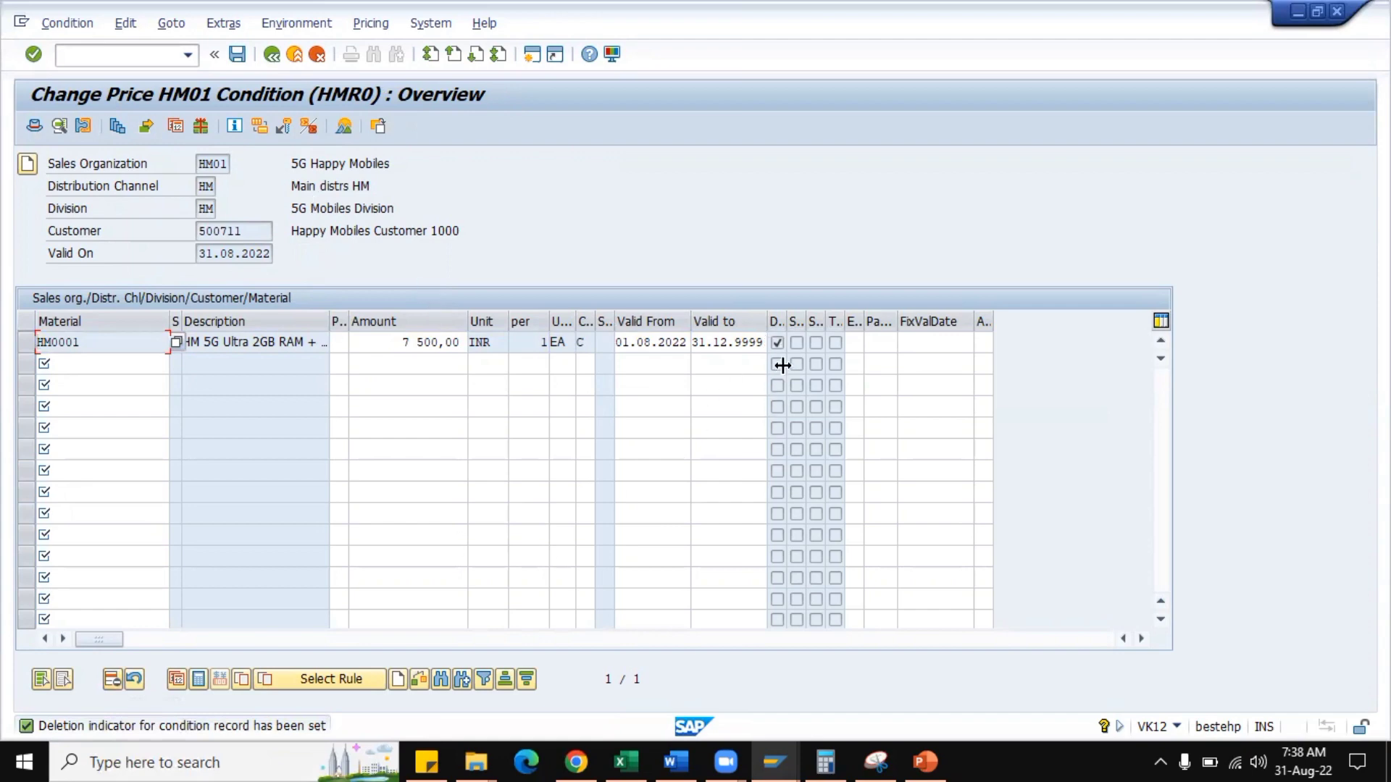
Switch to the condition types session and try HMR0's database deletion options without popup and with popup.
mouse_move(775, 762)
left_click(659, 672)
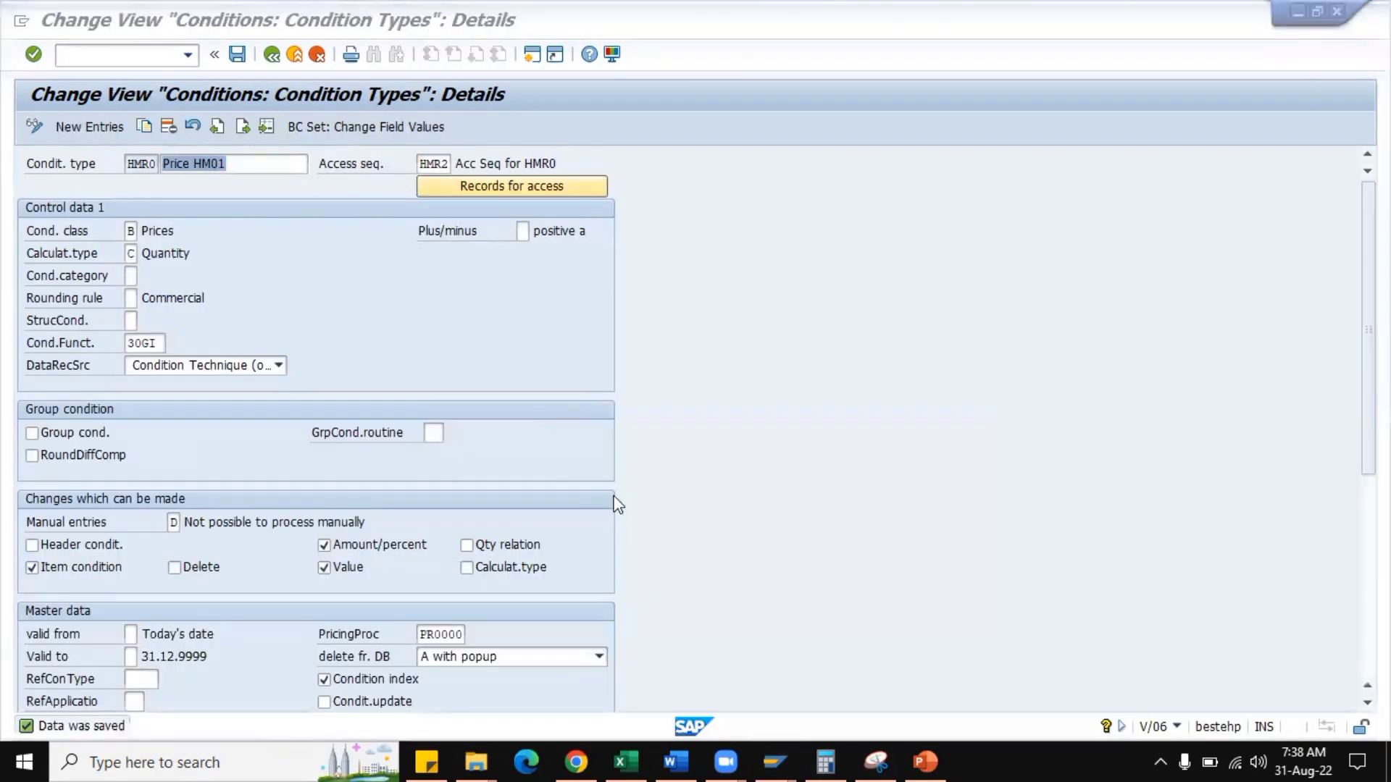
scroll(554, 579, "down", 1)
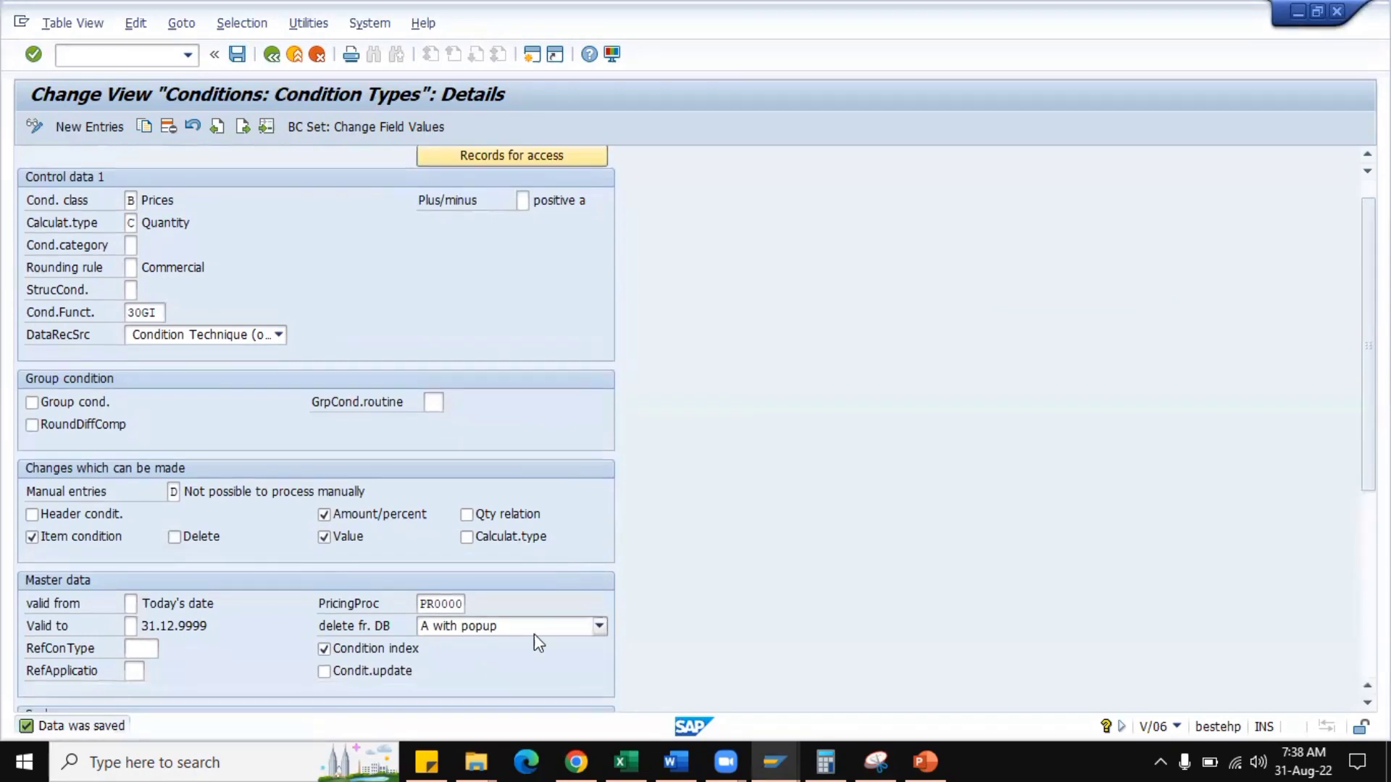
left_click(599, 626)
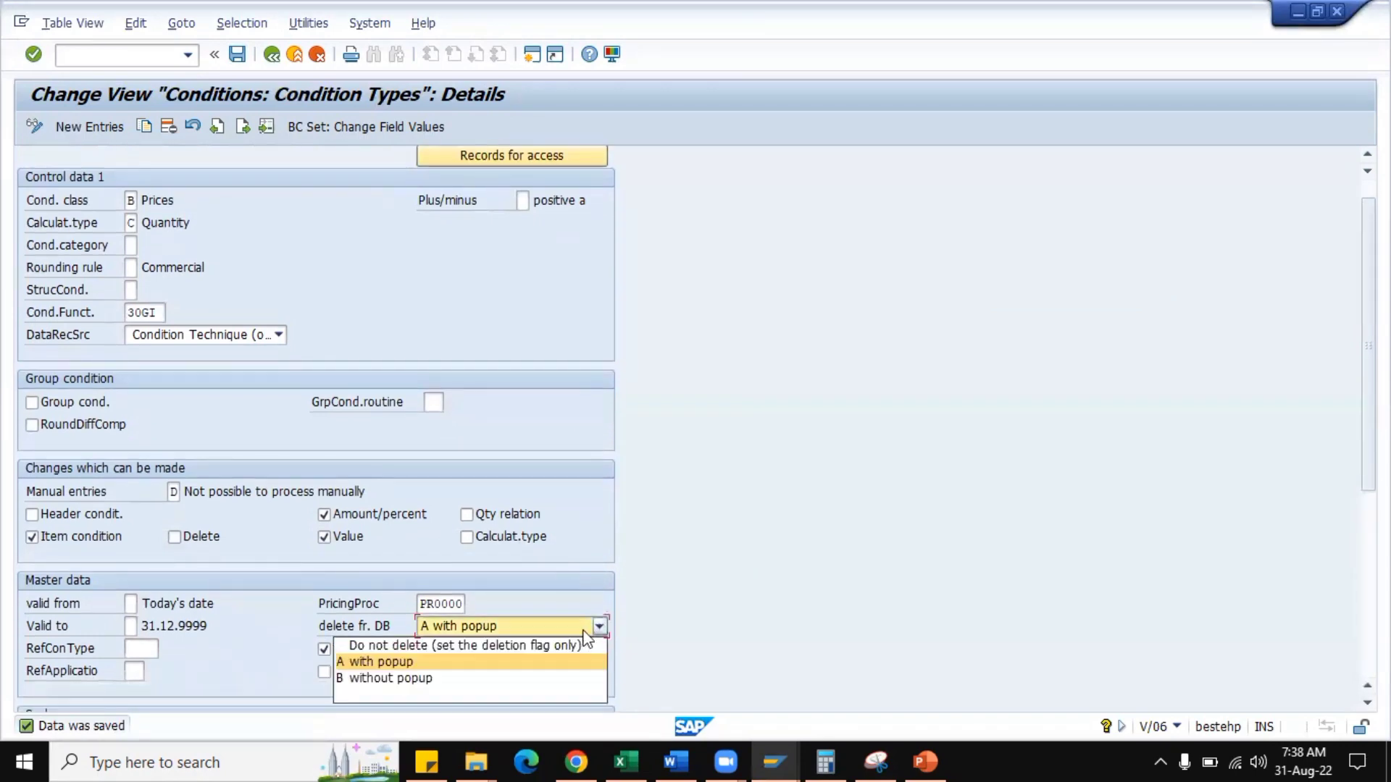
left_click(400, 681)
left_click(479, 627)
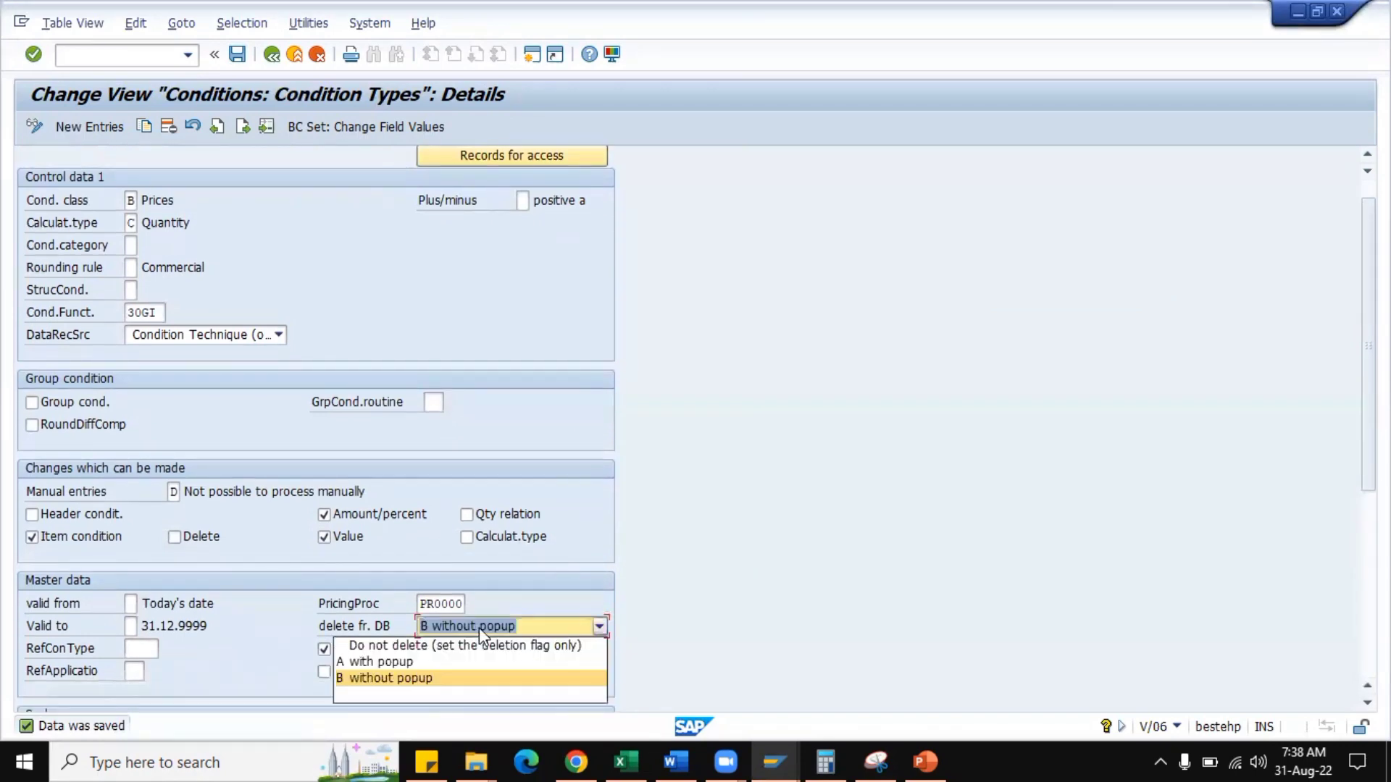
key("Up")
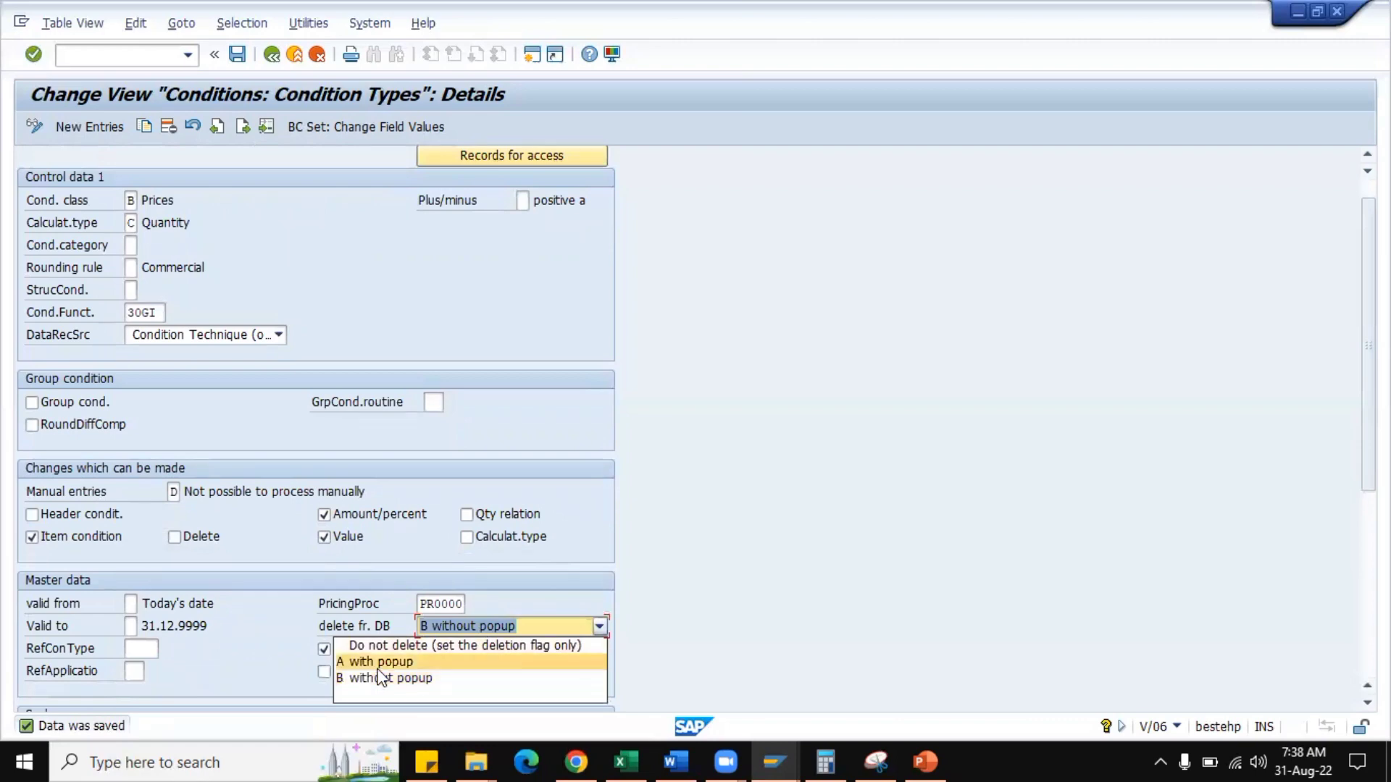
key("Return")
left_click(489, 629)
left_click(425, 660)
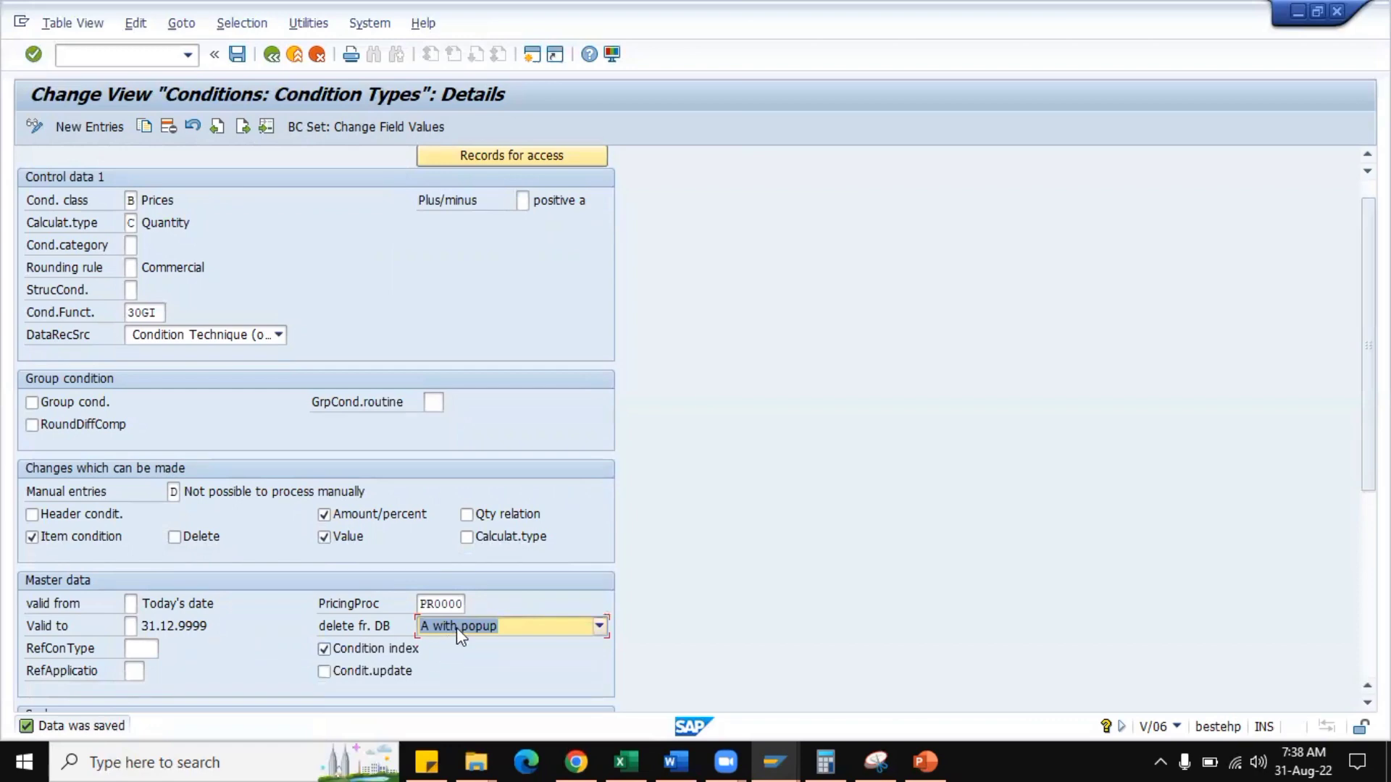
Set HMR0's deletion from database option to Do not delete (set the deletion flag only) and save.
left_click(457, 627)
left_click(442, 646)
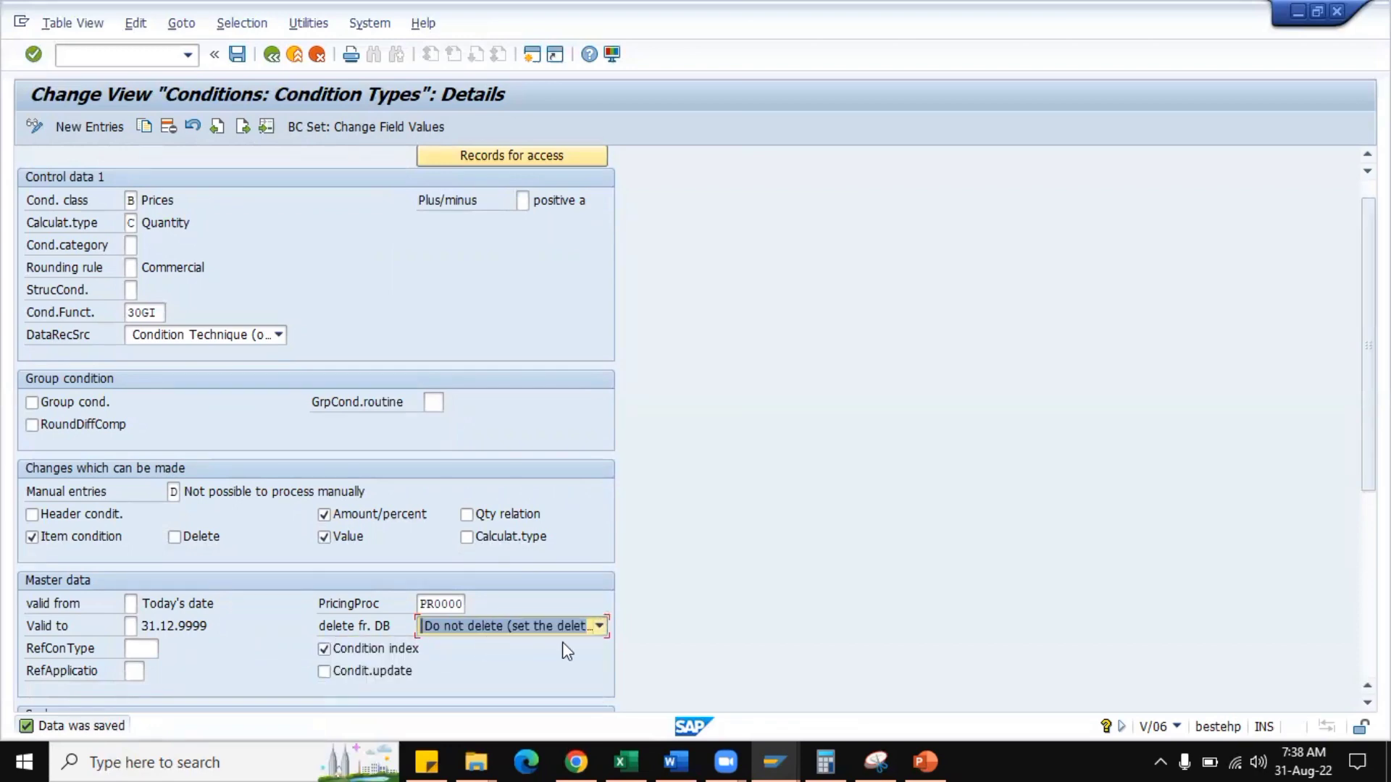
left_click(238, 53)
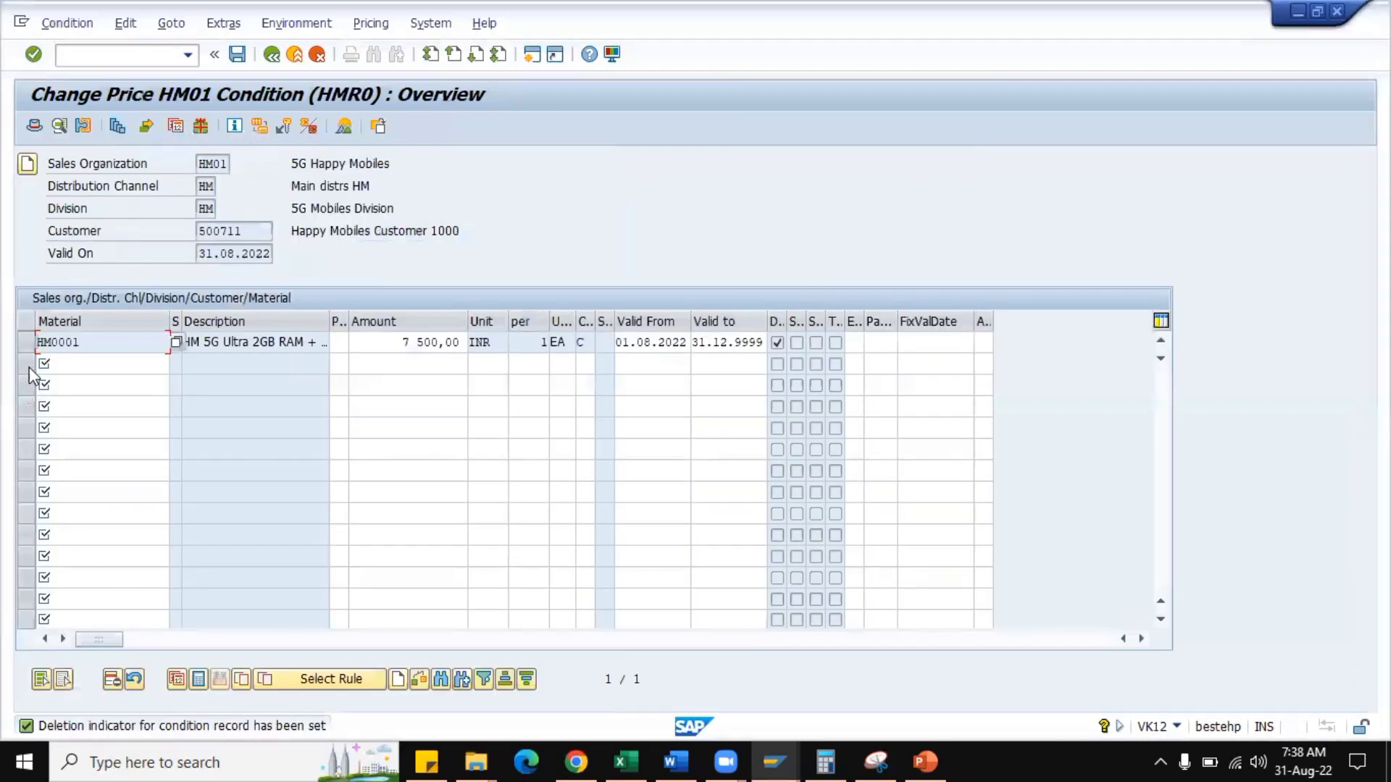
Remove the deletion indicator from the HM0001 condition record and save the record.
left_click(33, 346)
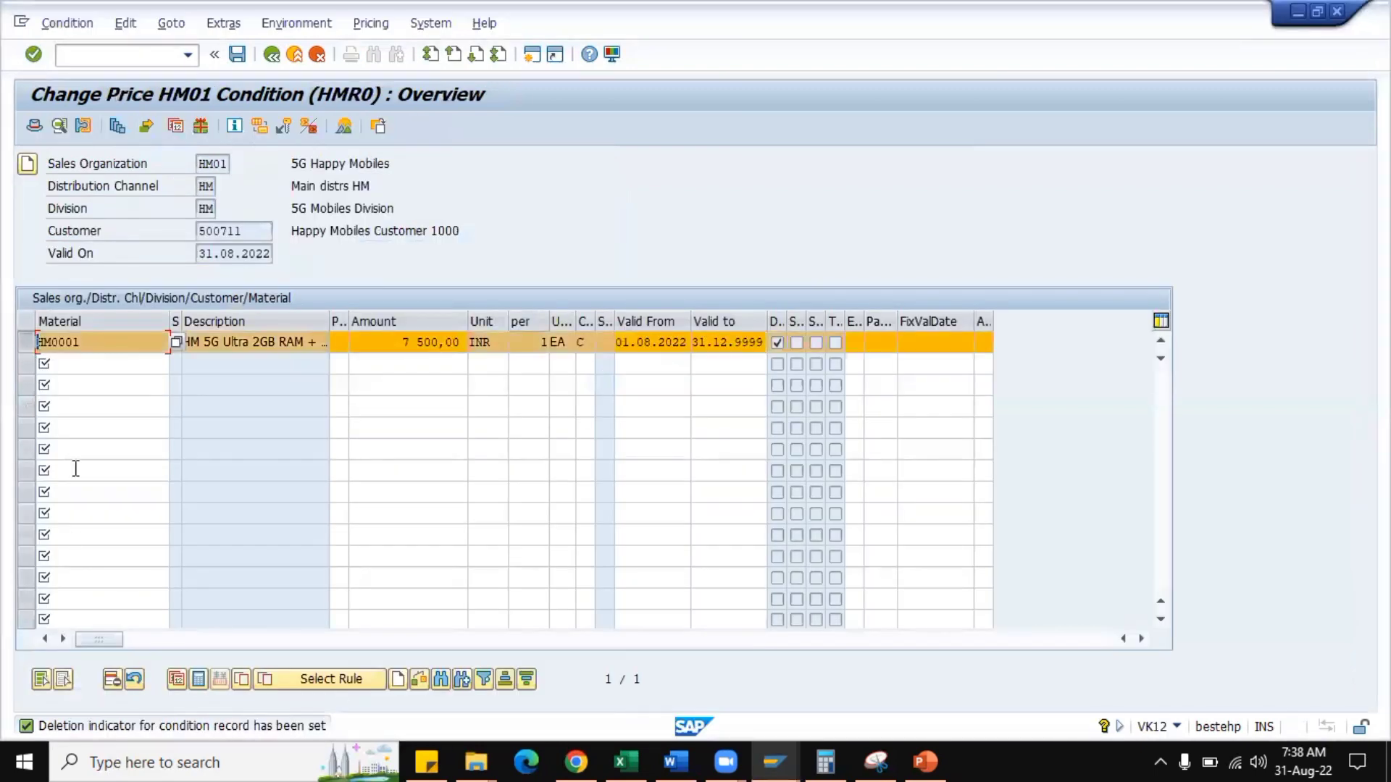
left_click(133, 679)
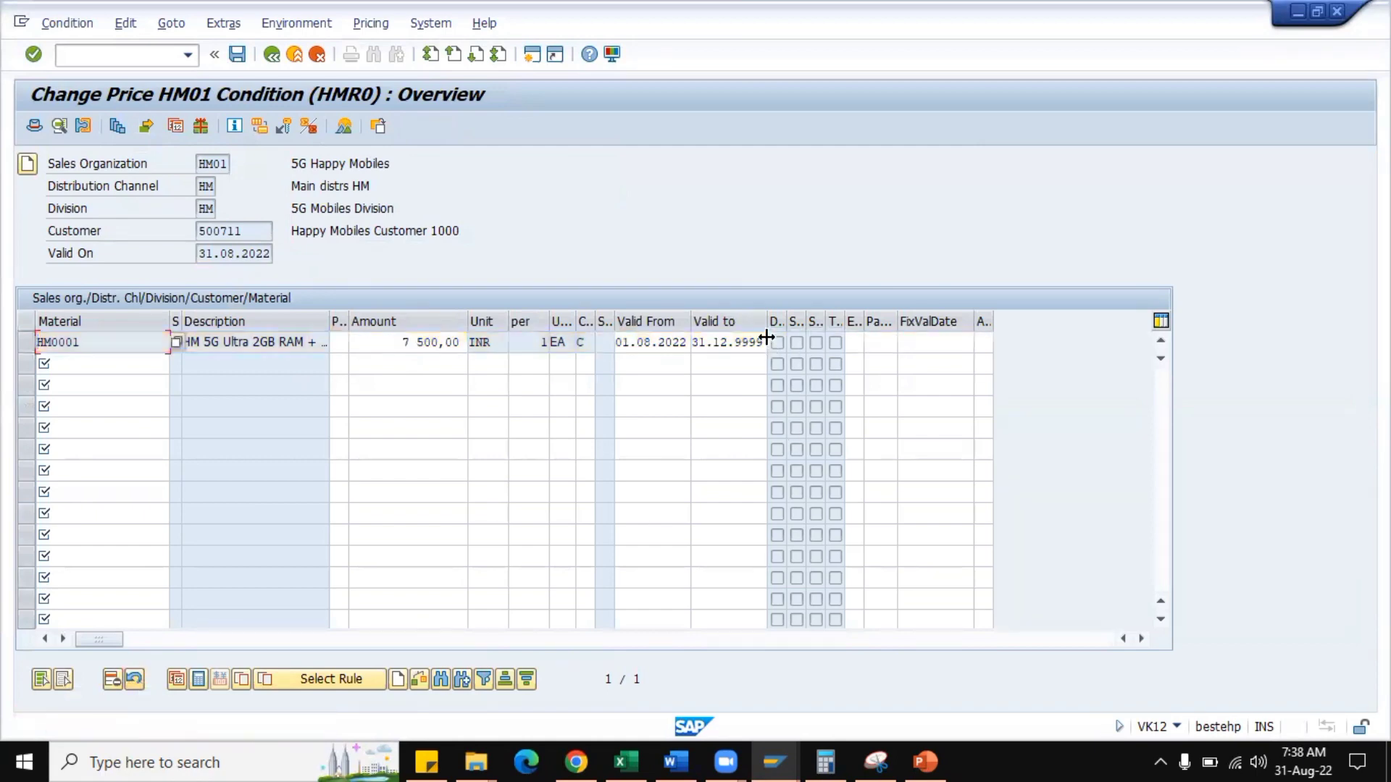
left_click(237, 54)
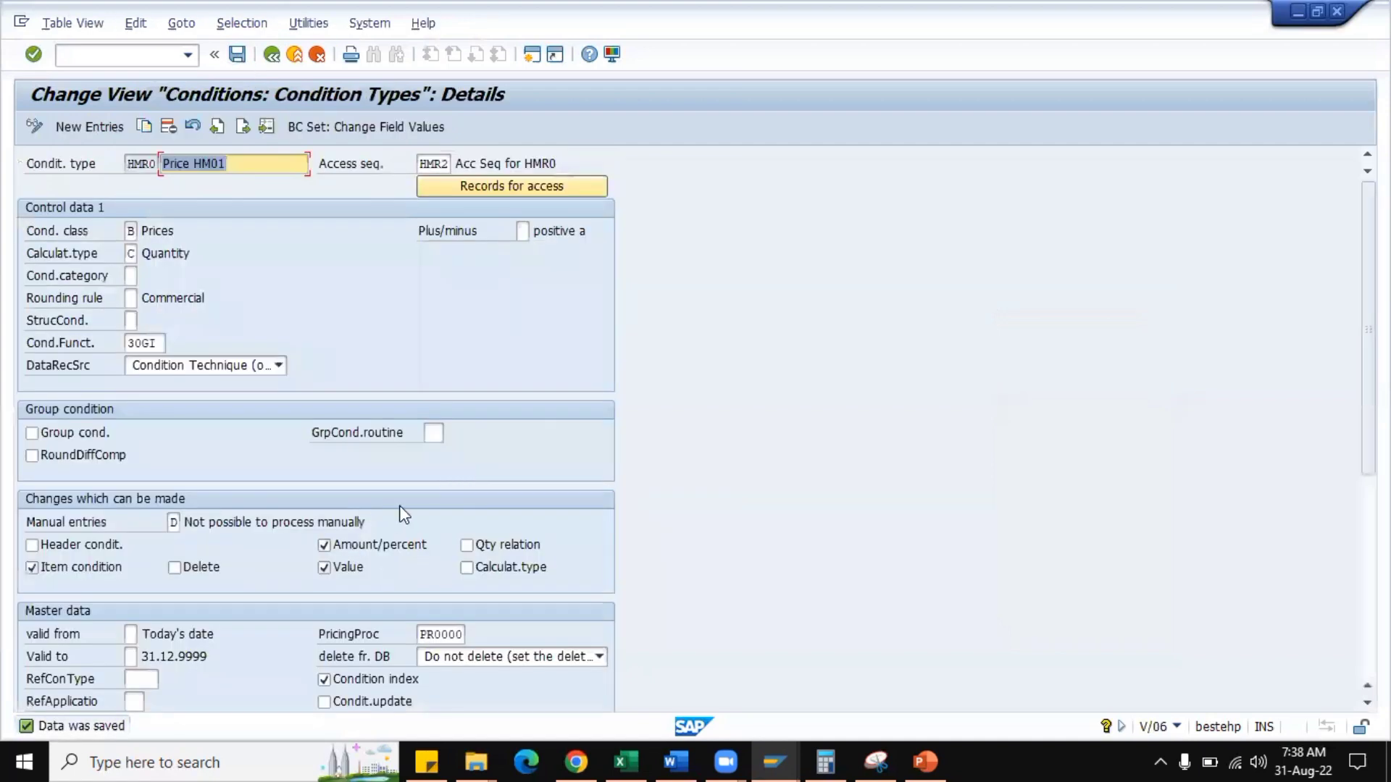
Review HMR0's master data settings in the condition type and reopen the HM0001 price record to check its validity dates.
scroll(567, 495, "down", 3)
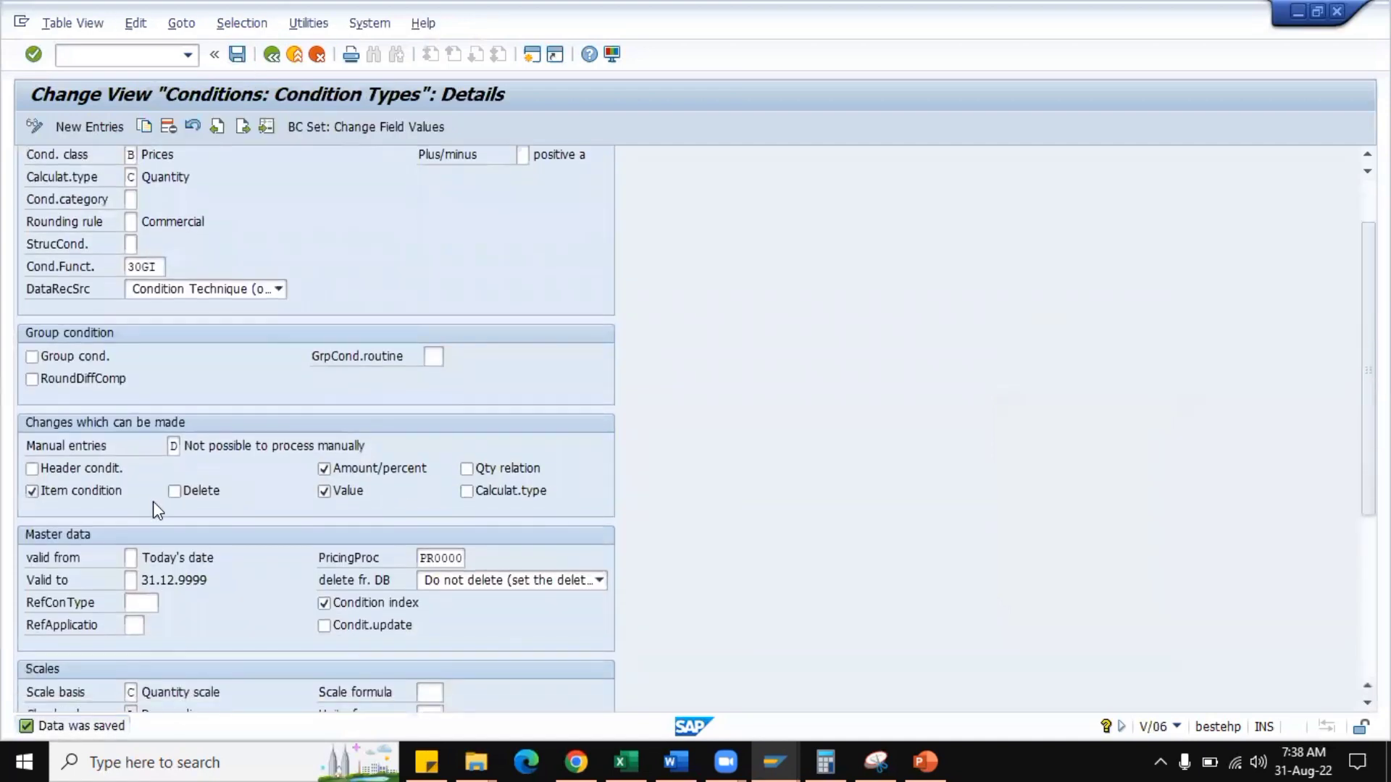
scroll(406, 507, "down", 3)
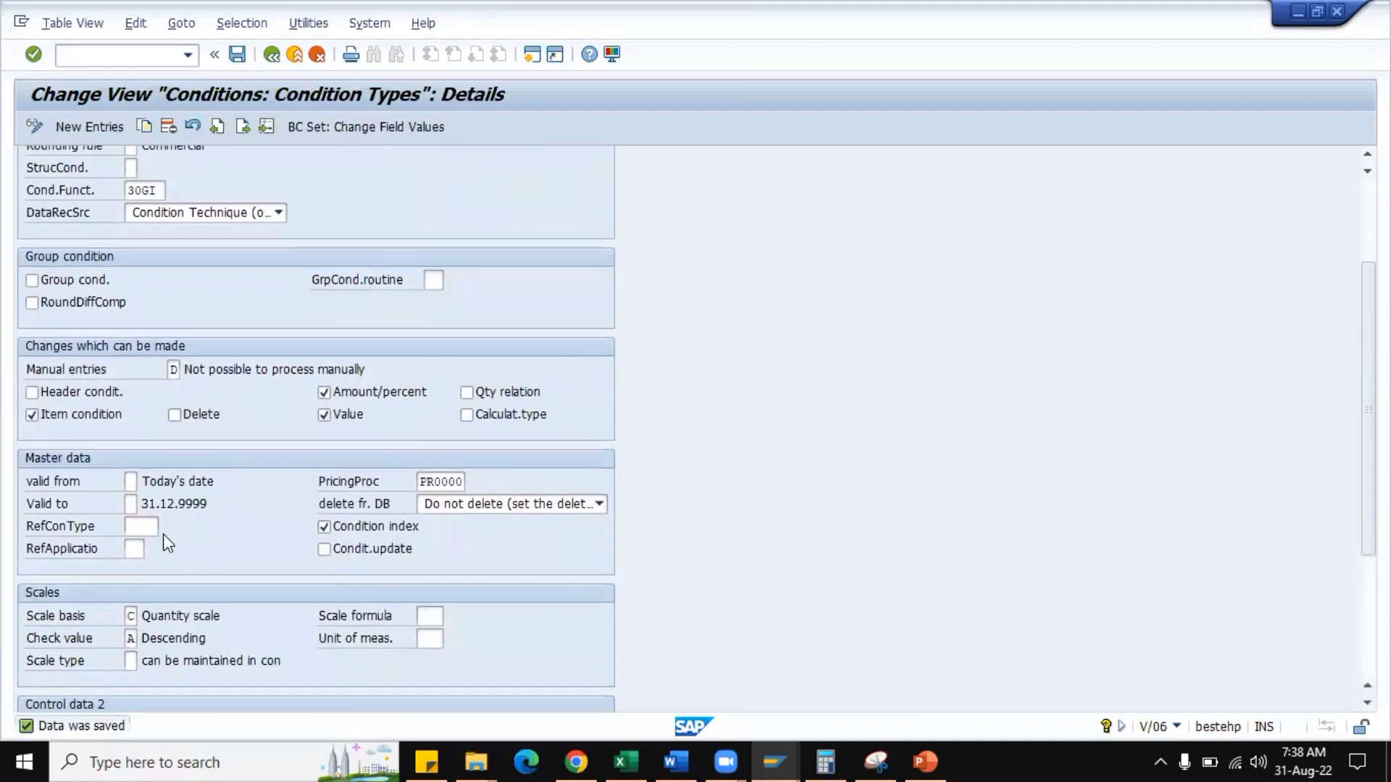
scroll(227, 499, "down", 3)
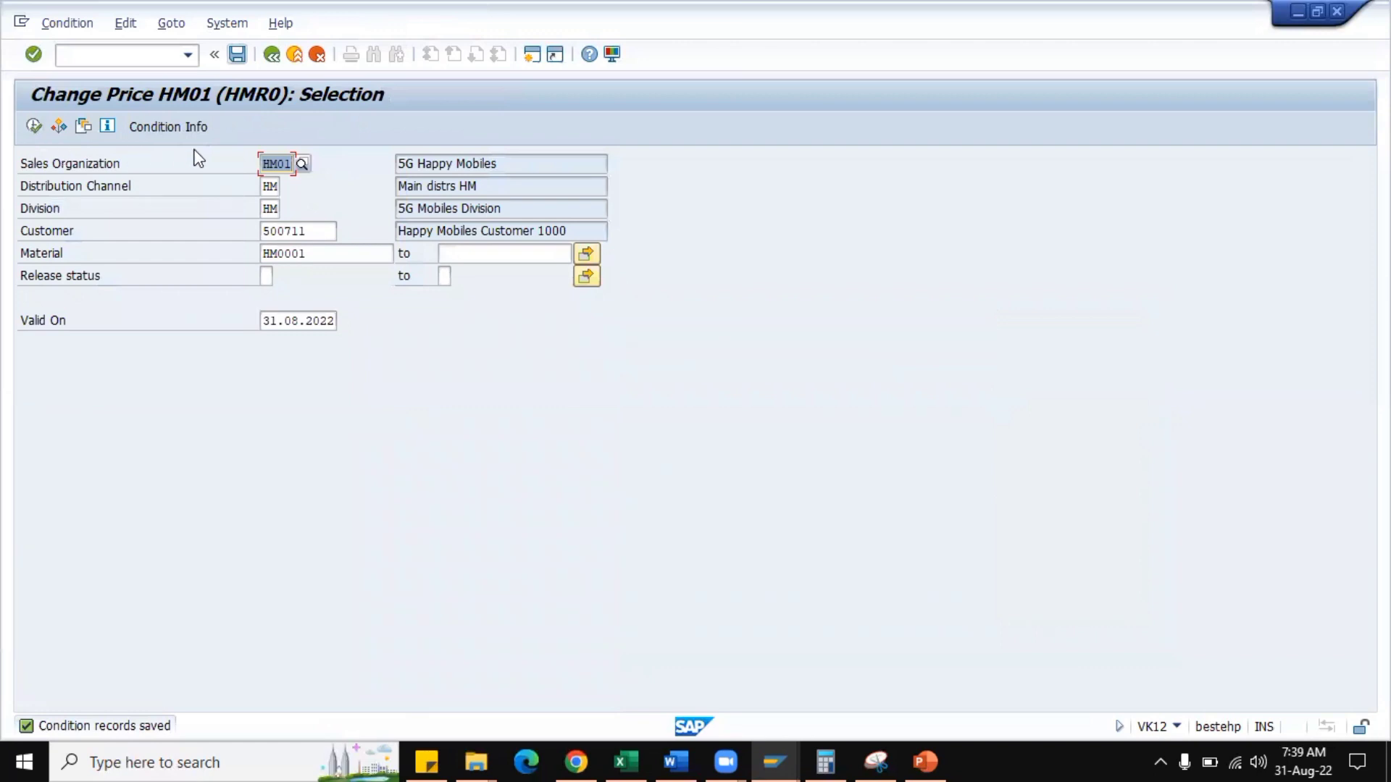
left_click(34, 127)
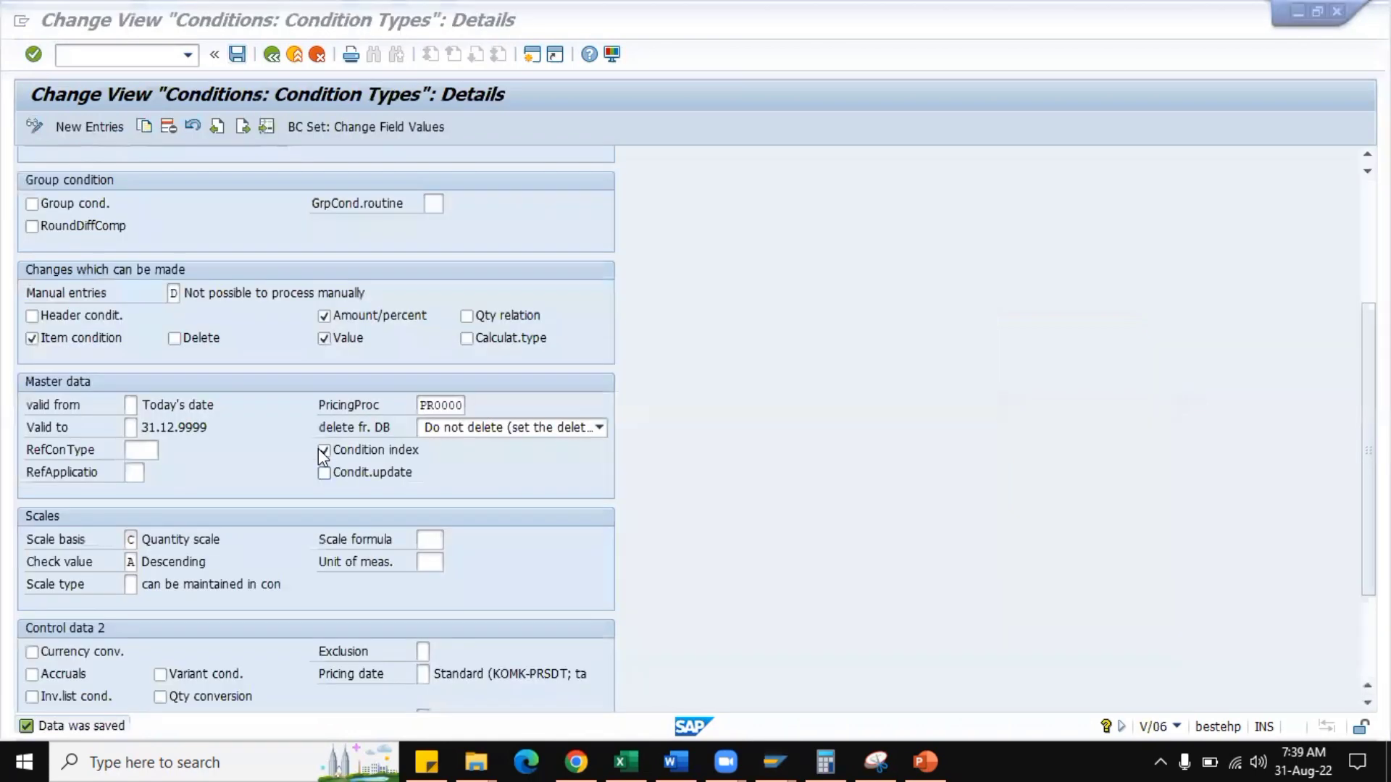
Set HMR0's proposed valid-from date to 3, First day of year, and save the condition type.
left_click(130, 427)
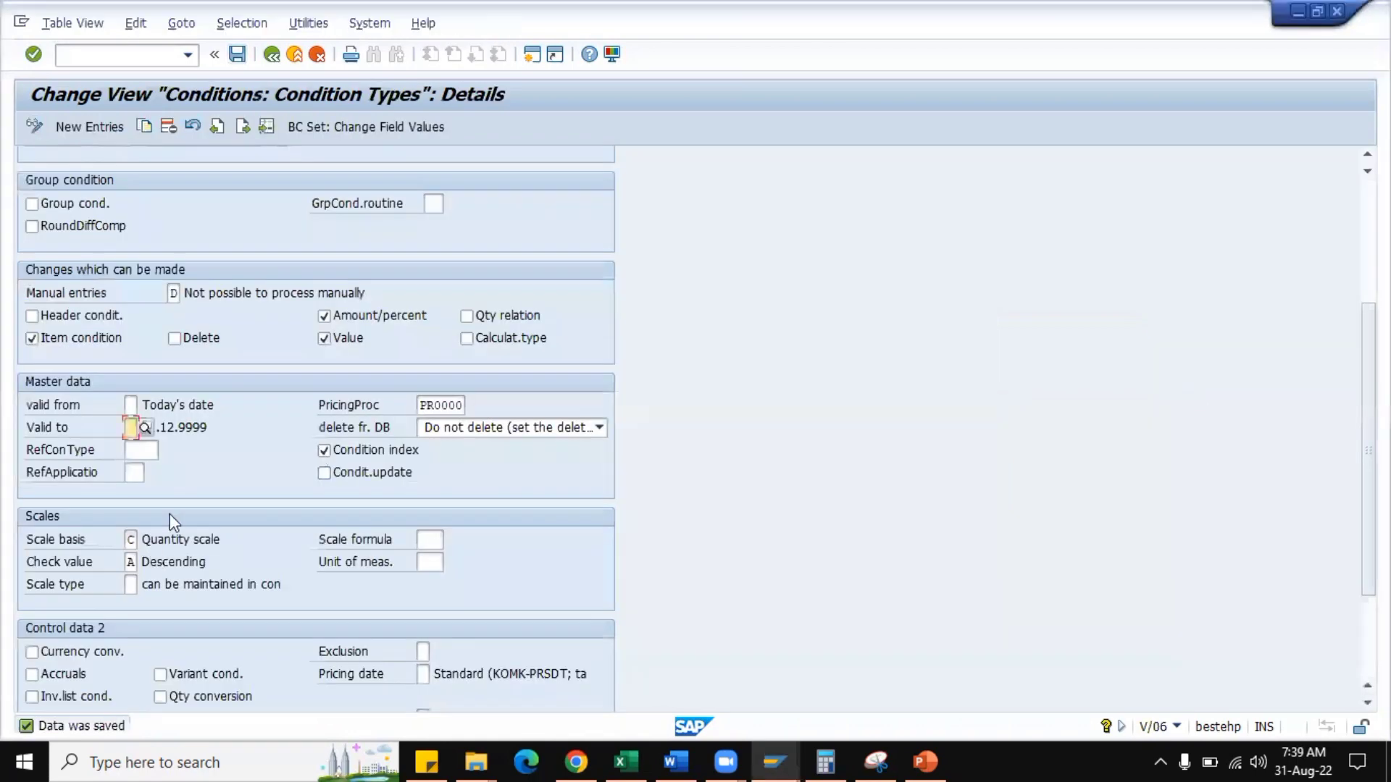
left_click(129, 404)
left_click(145, 406)
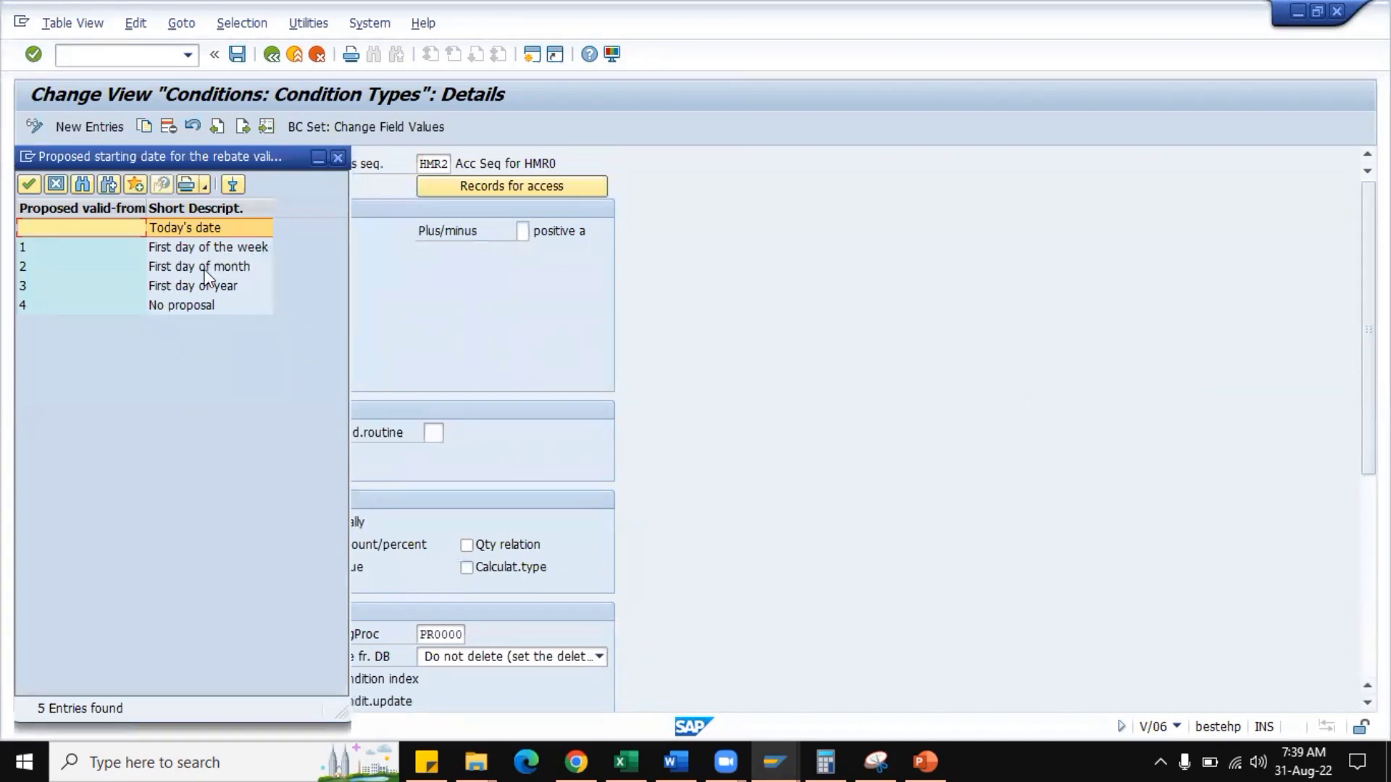
double_click(163, 289)
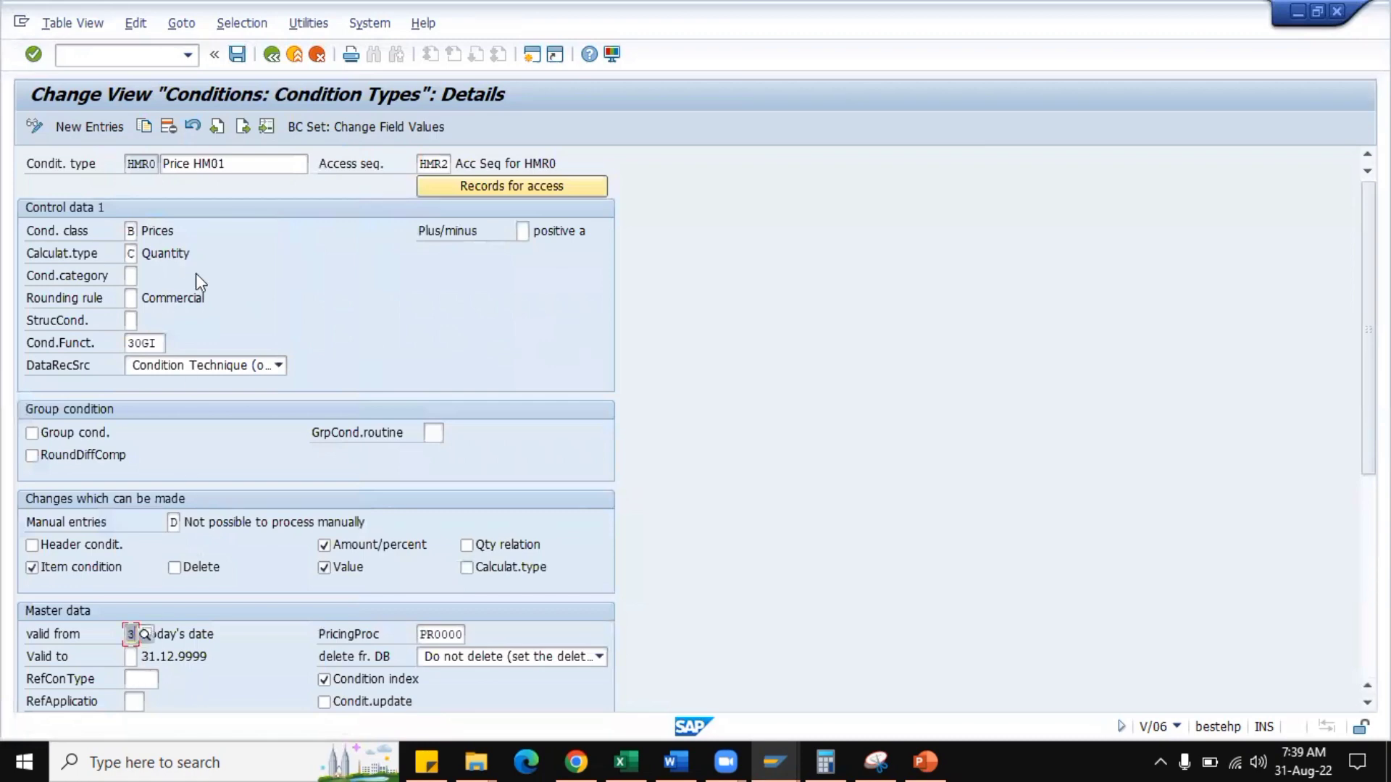
left_click(238, 57)
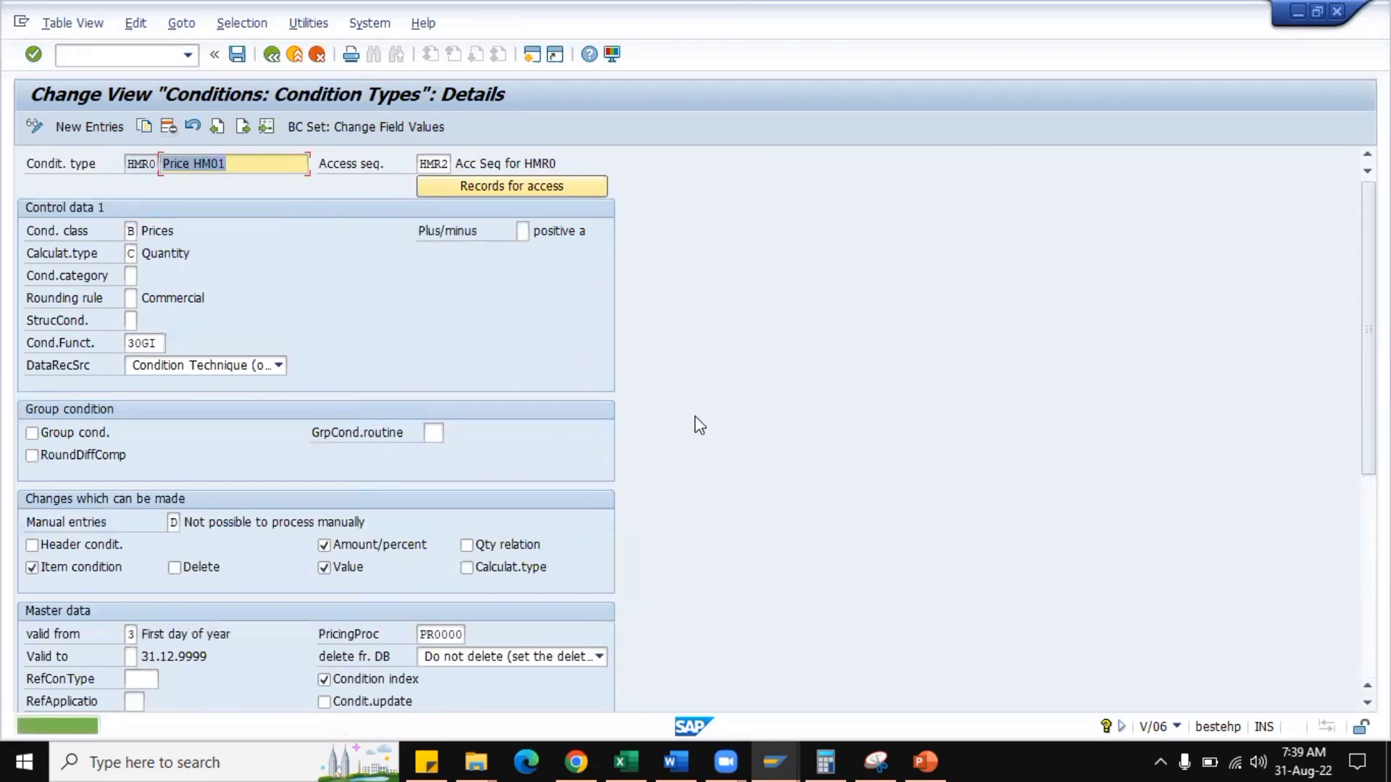
Start transaction VK11 for HMR0 with the key combination Sales org./Distr. Chl/Division/Customer/Material.
key("F3")
left_click(171, 56)
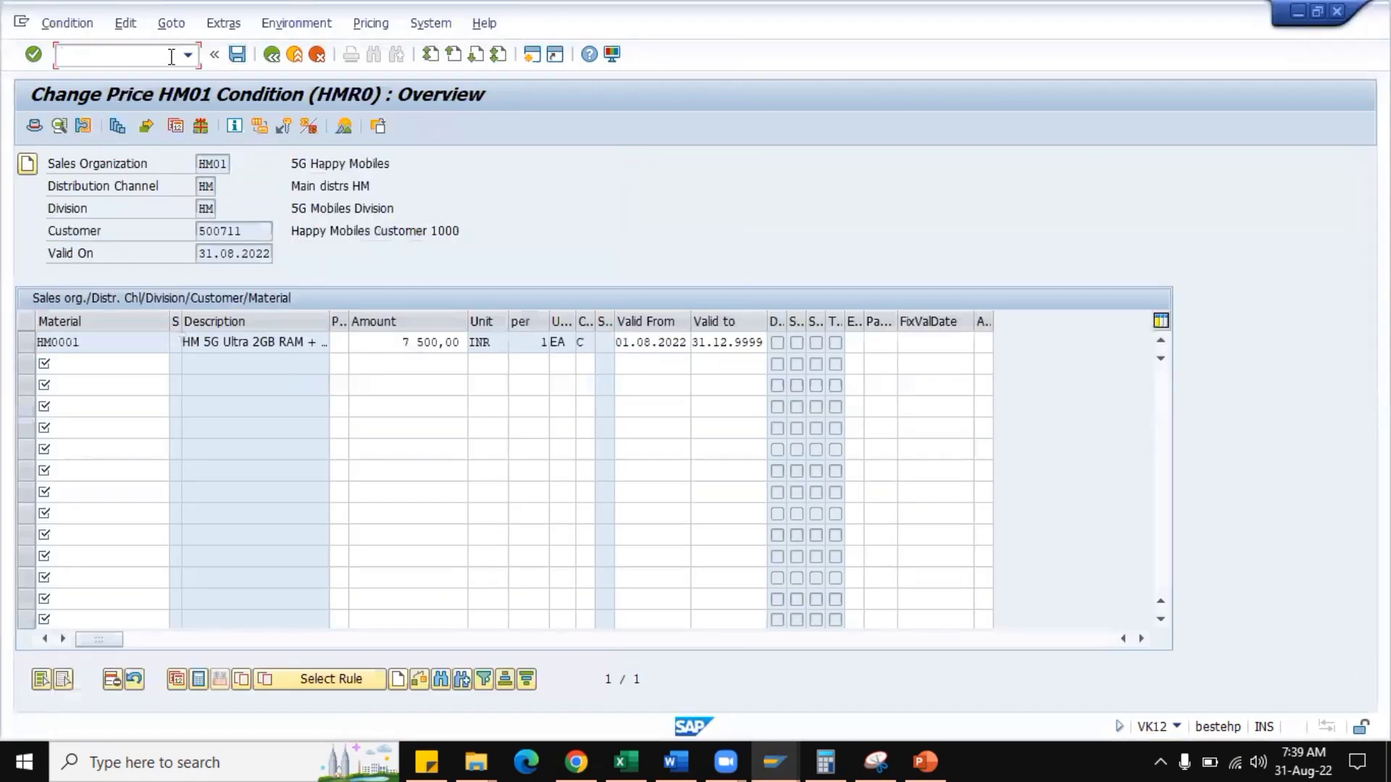
type("/NVK11")
key("Return")
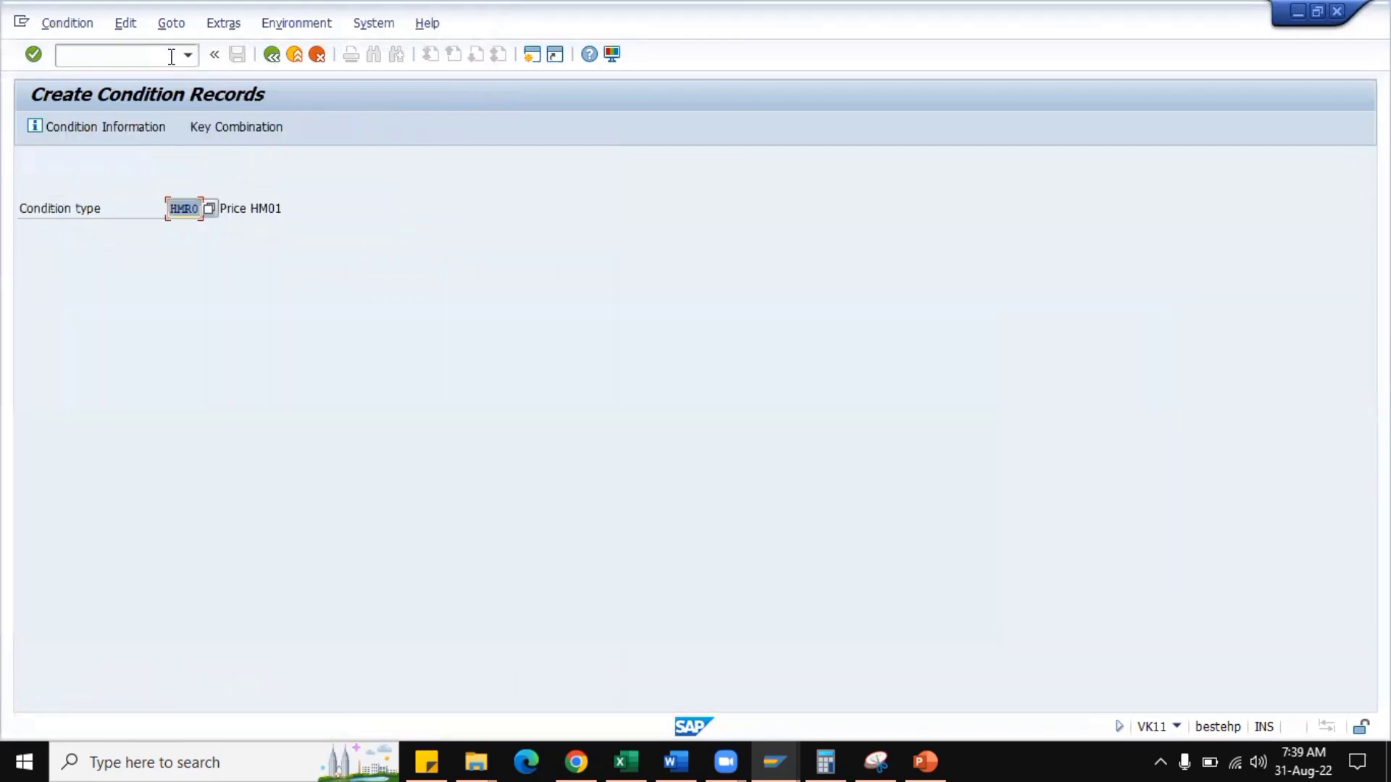
key("Return")
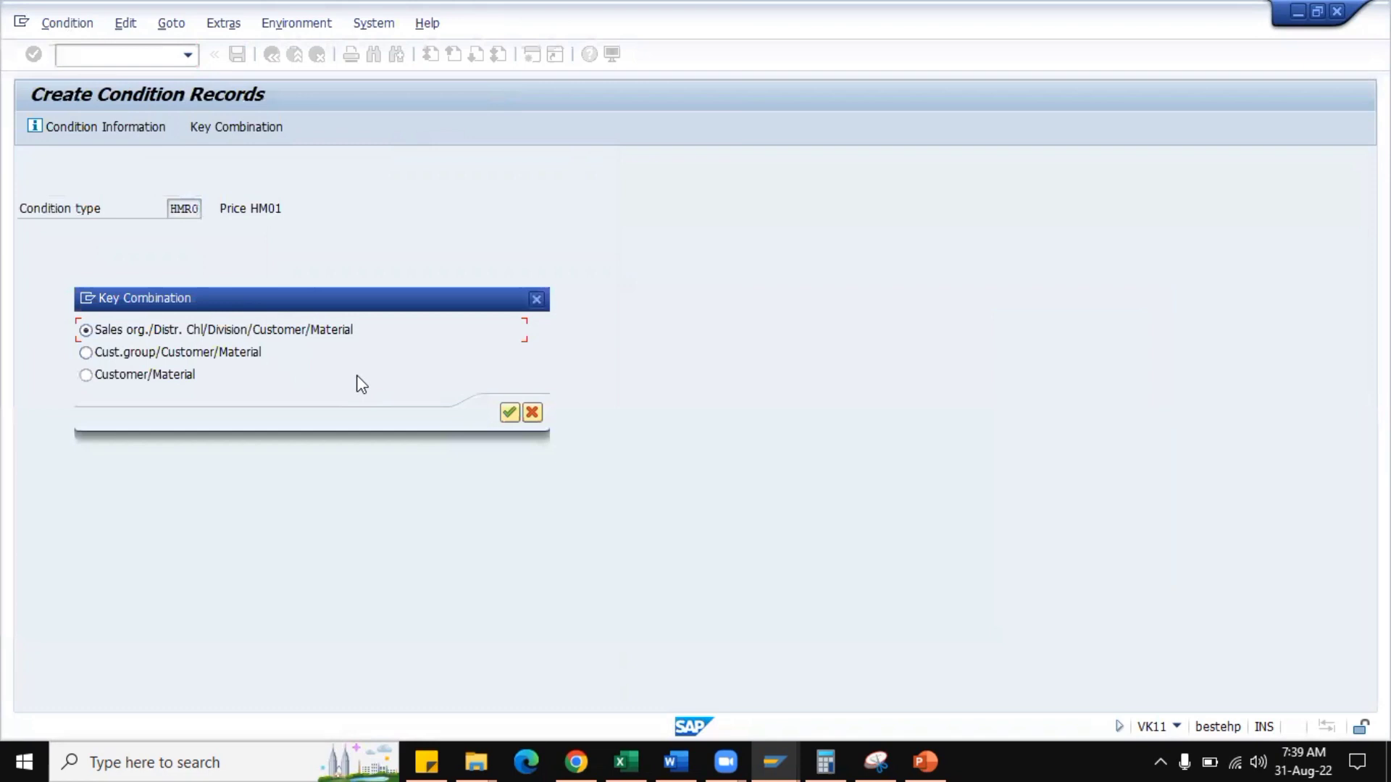
left_click(509, 412)
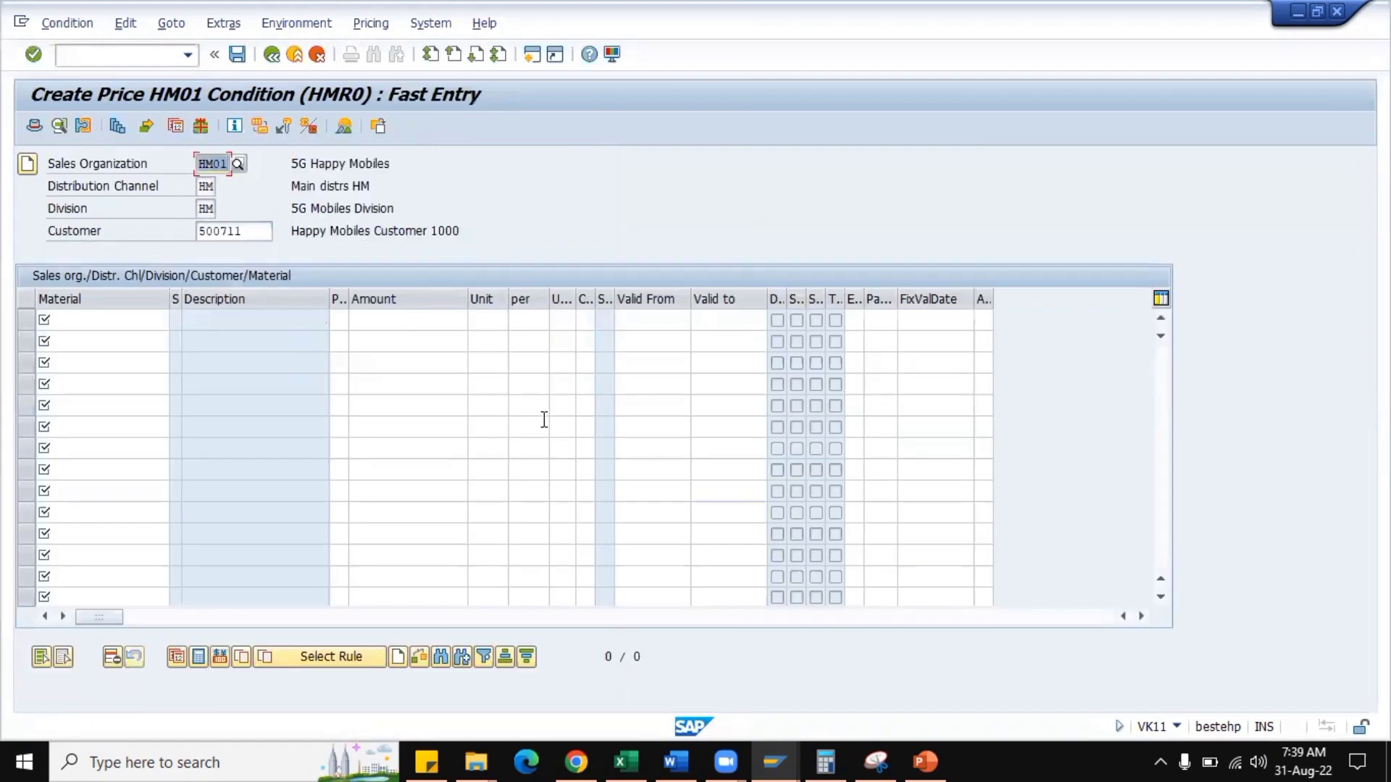
Enter material HM0001 with an amount of 7500 in the new price record, accept the proposed values, and save.
left_click(116, 325)
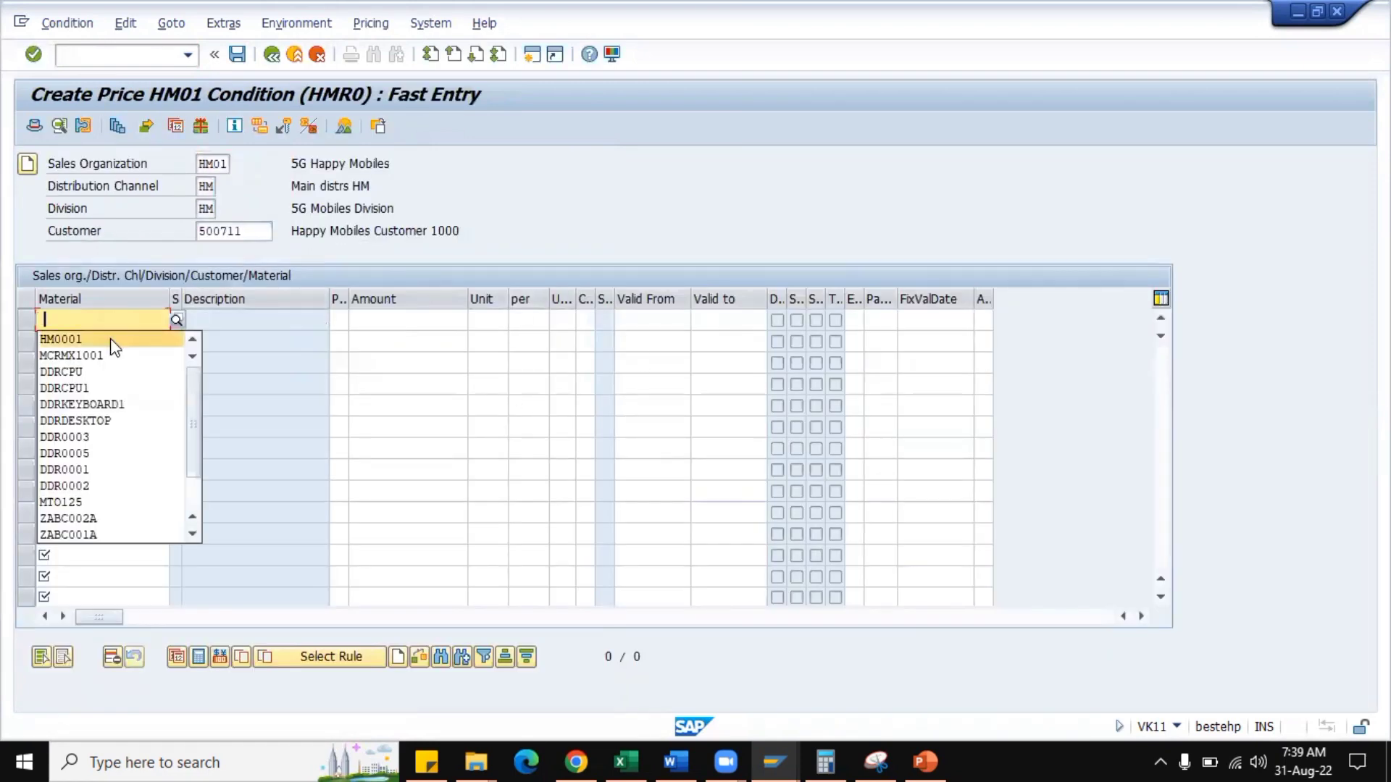
left_click(110, 338)
left_click(379, 324)
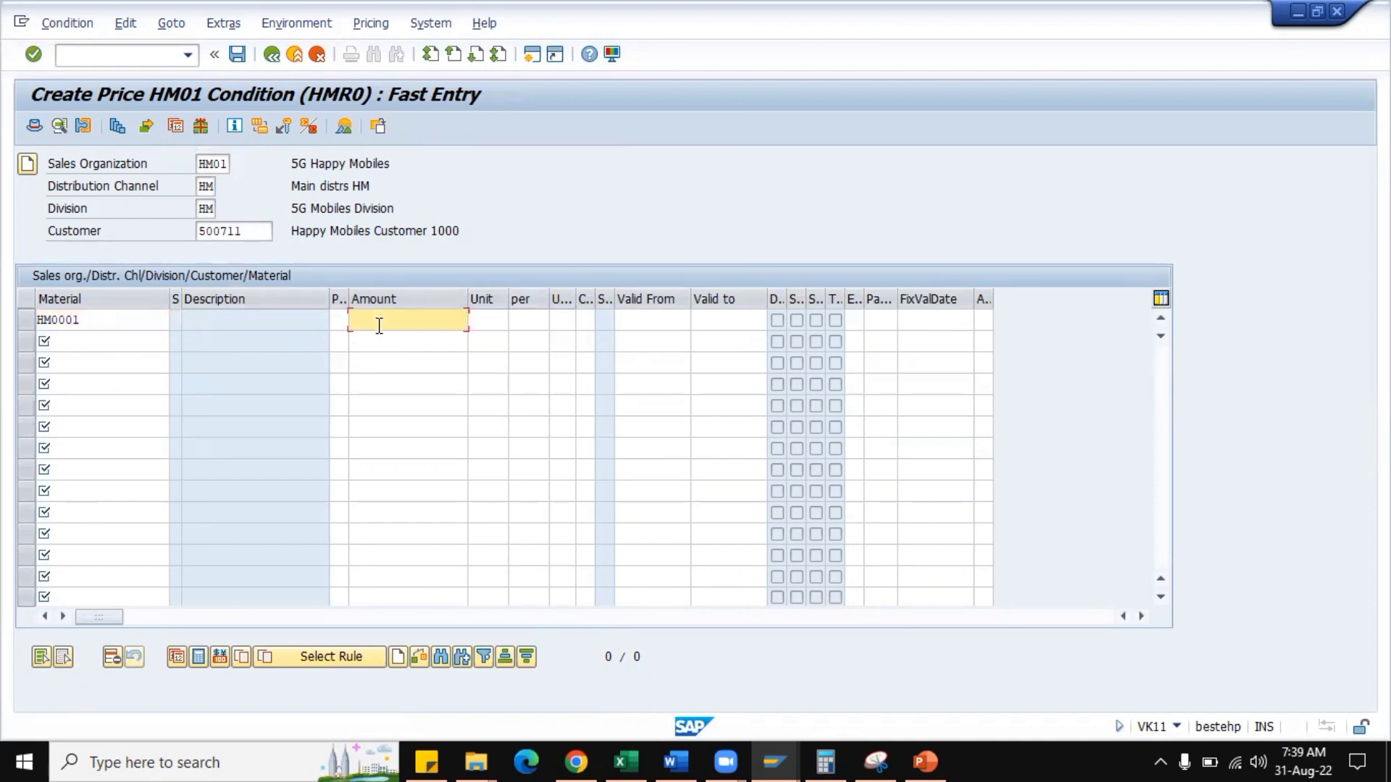
type("7500")
left_click(382, 333)
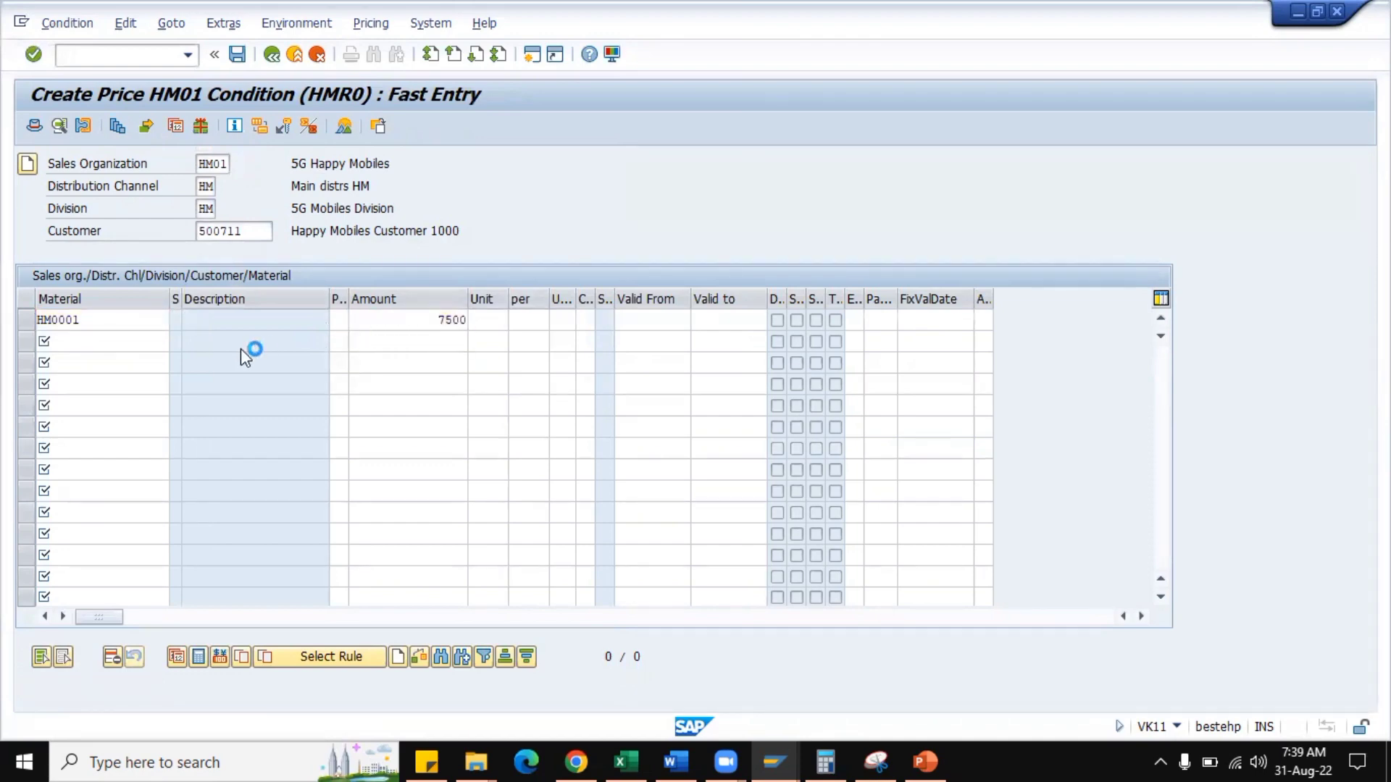
key("Return")
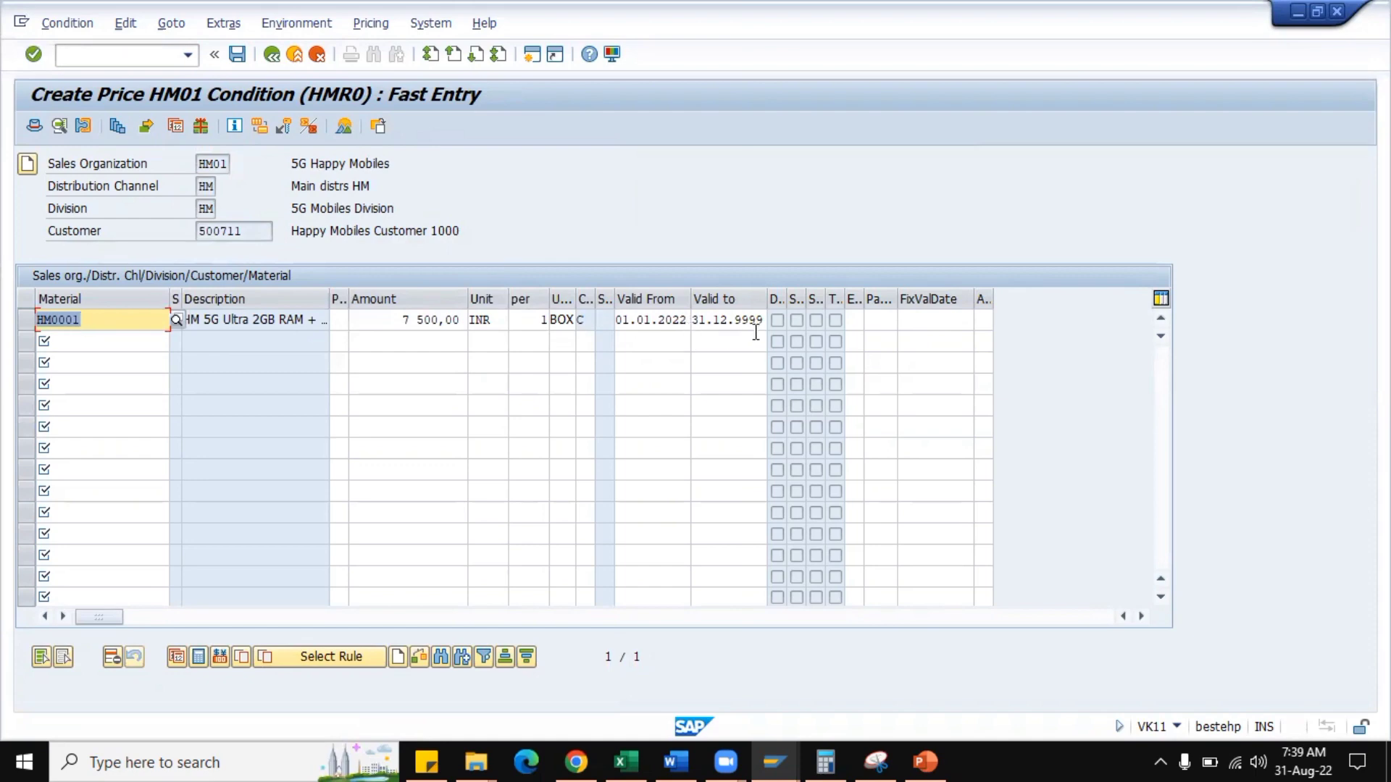
key("ctrl+s")
Clear HMR0's proposed valid-from setting so that it defaults to Today's date.
scroll(155, 614, "down", 2)
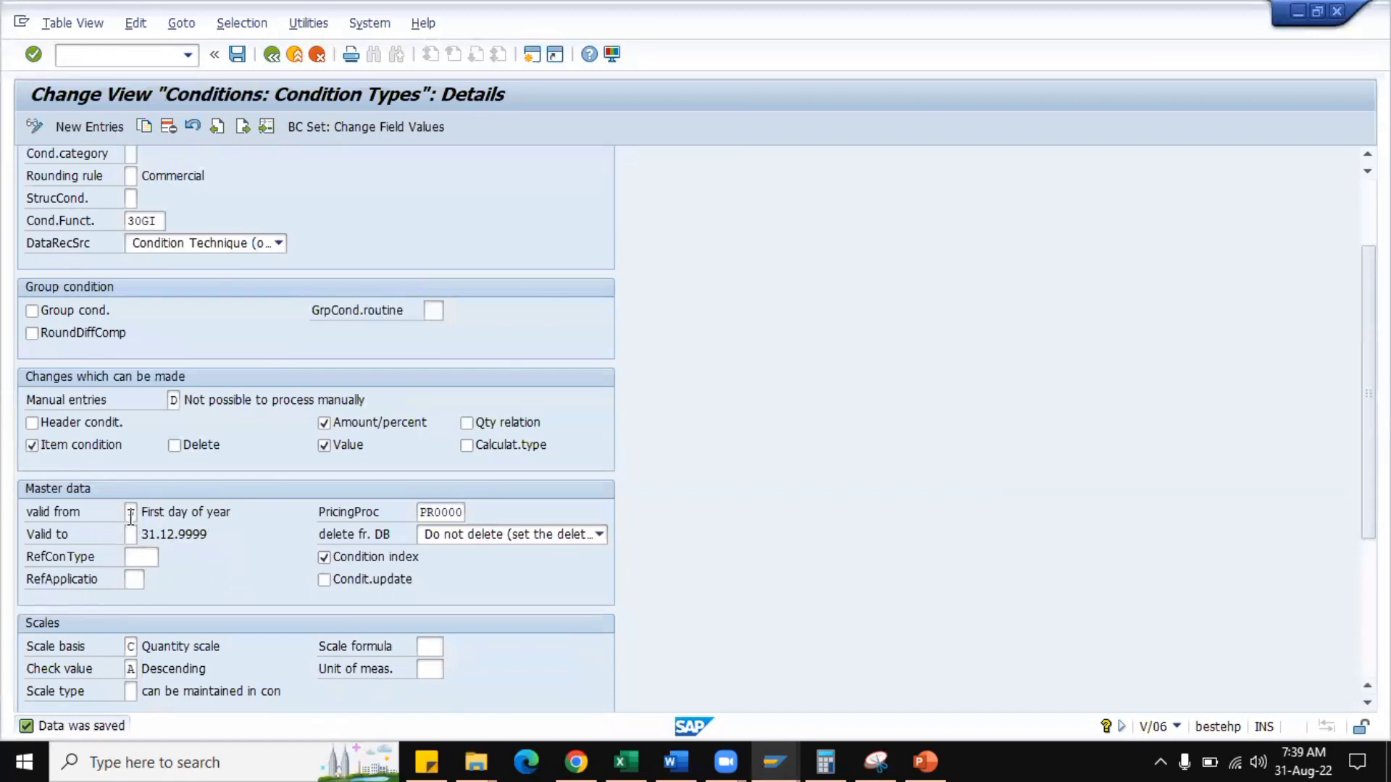
left_click(130, 512)
key("BackSpace")
key("Return")
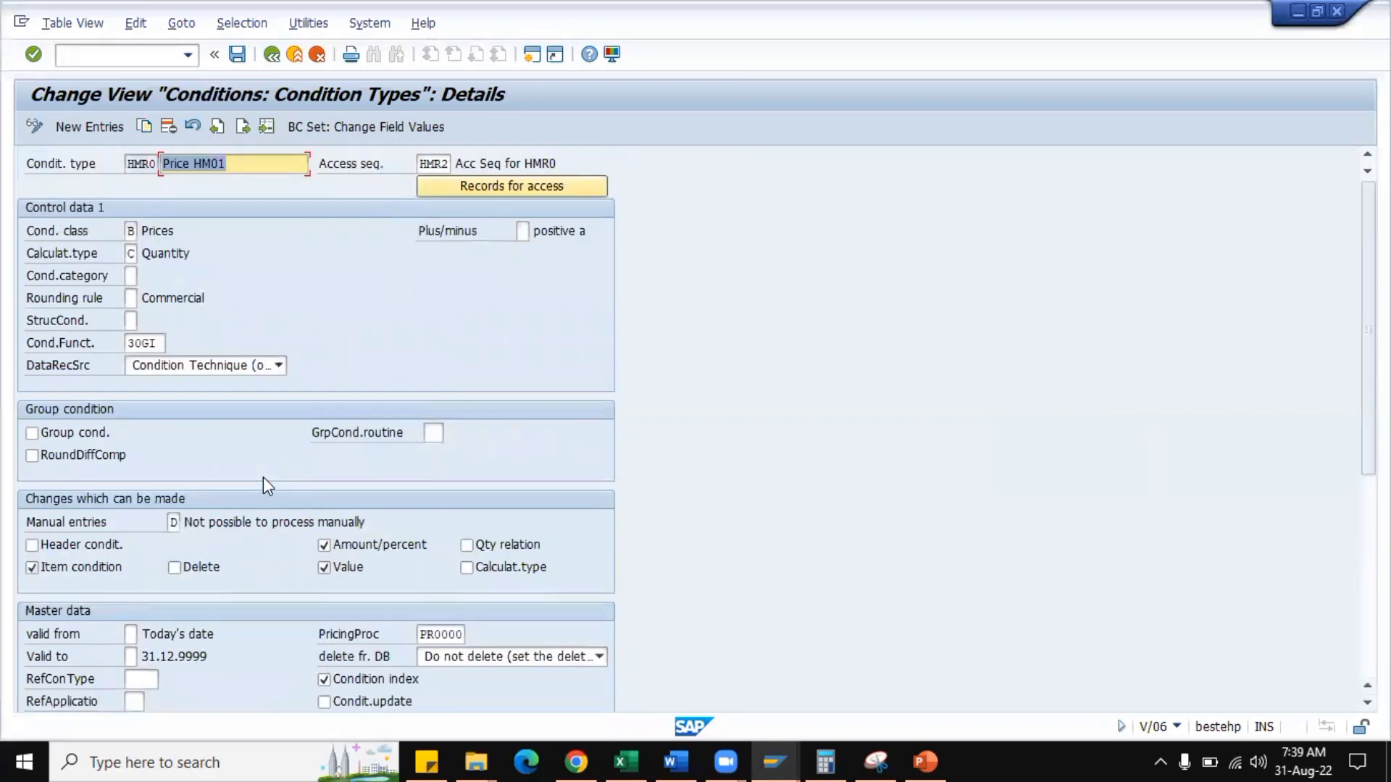
Review the pricing procedure and reference condition type fields in HMR0's master data.
scroll(351, 480, "down", 3)
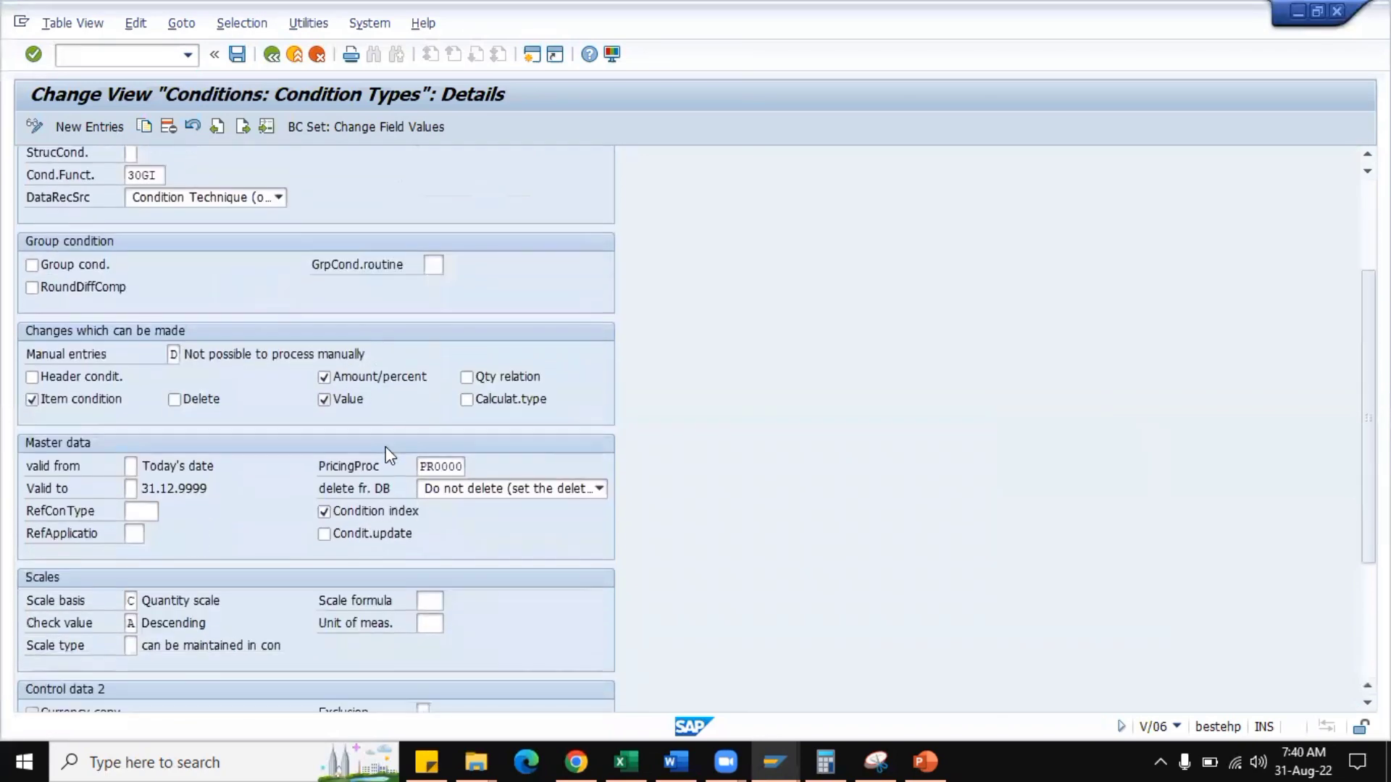
scroll(376, 452, "down", 1)
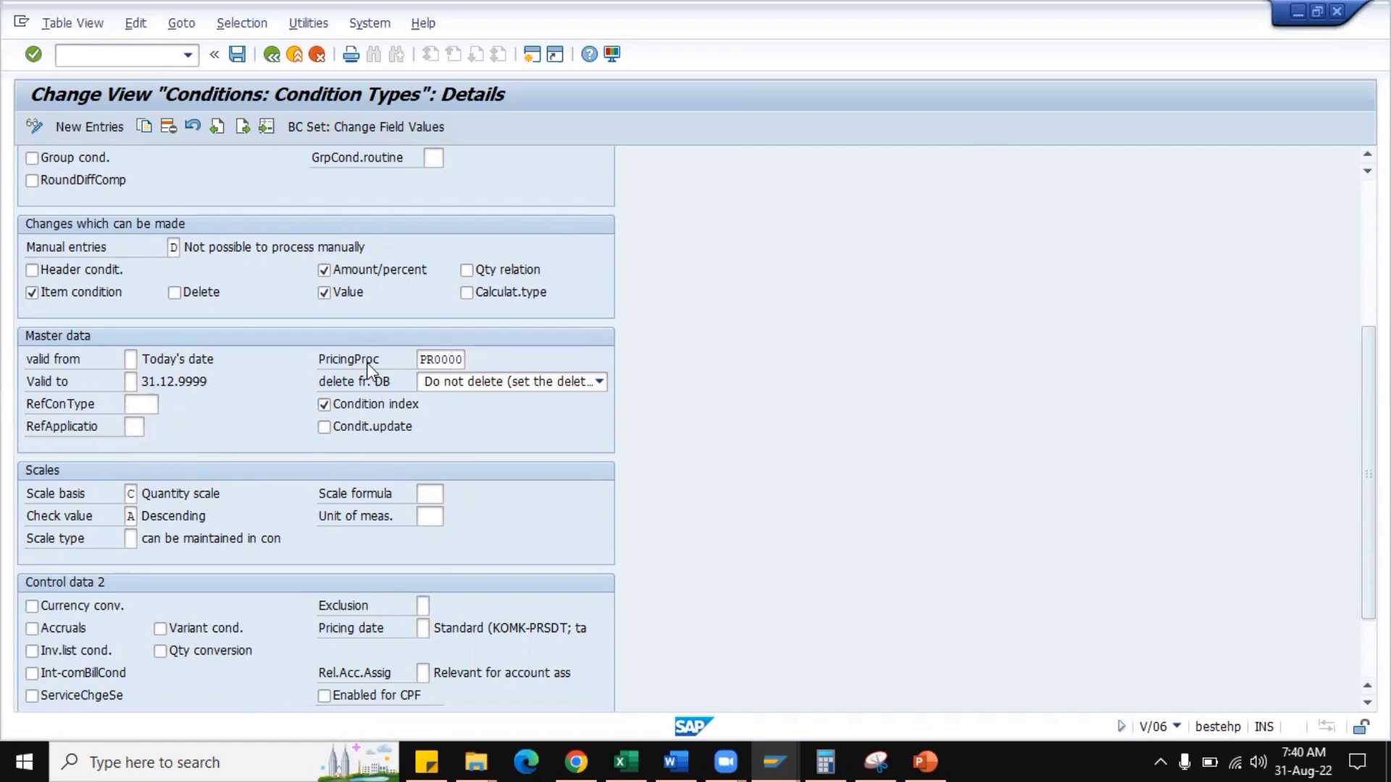
left_click_drag(421, 359, 472, 363)
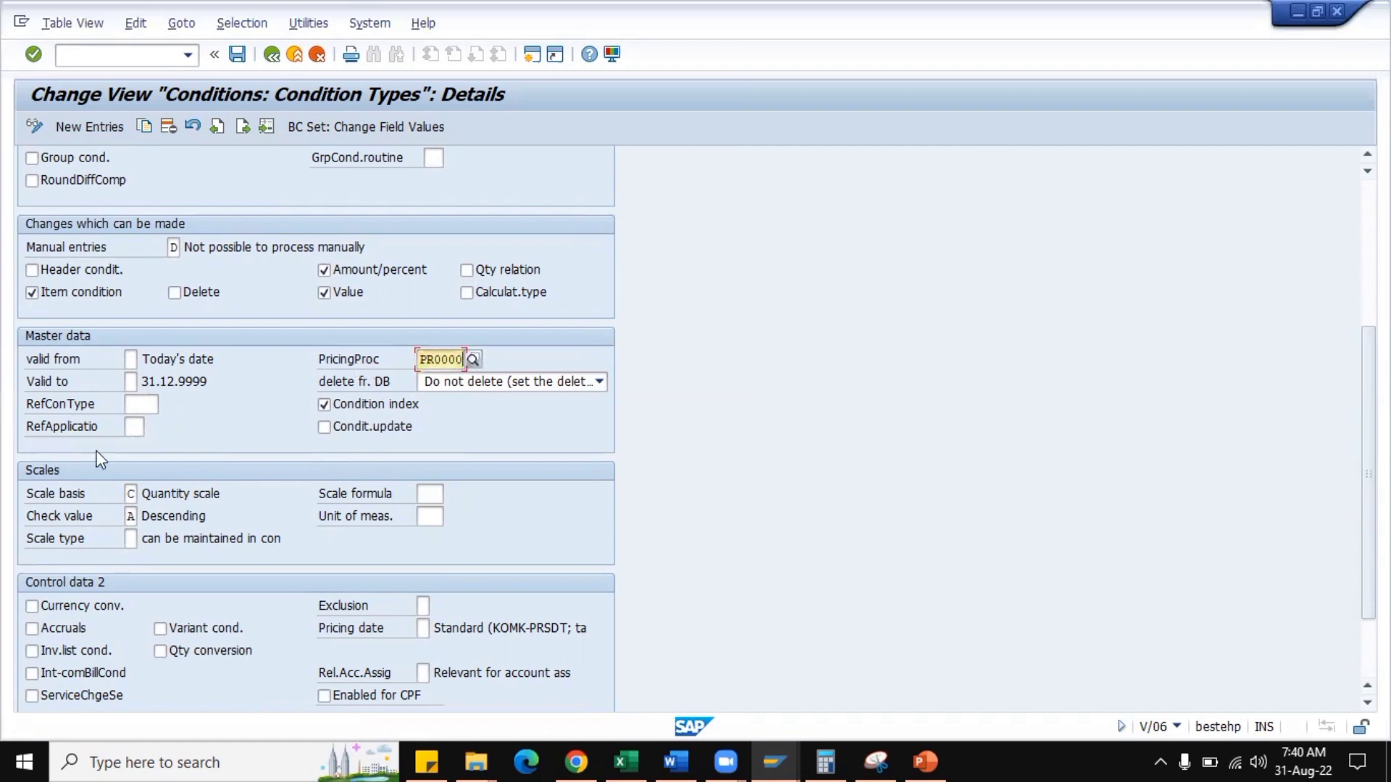
left_click(145, 405)
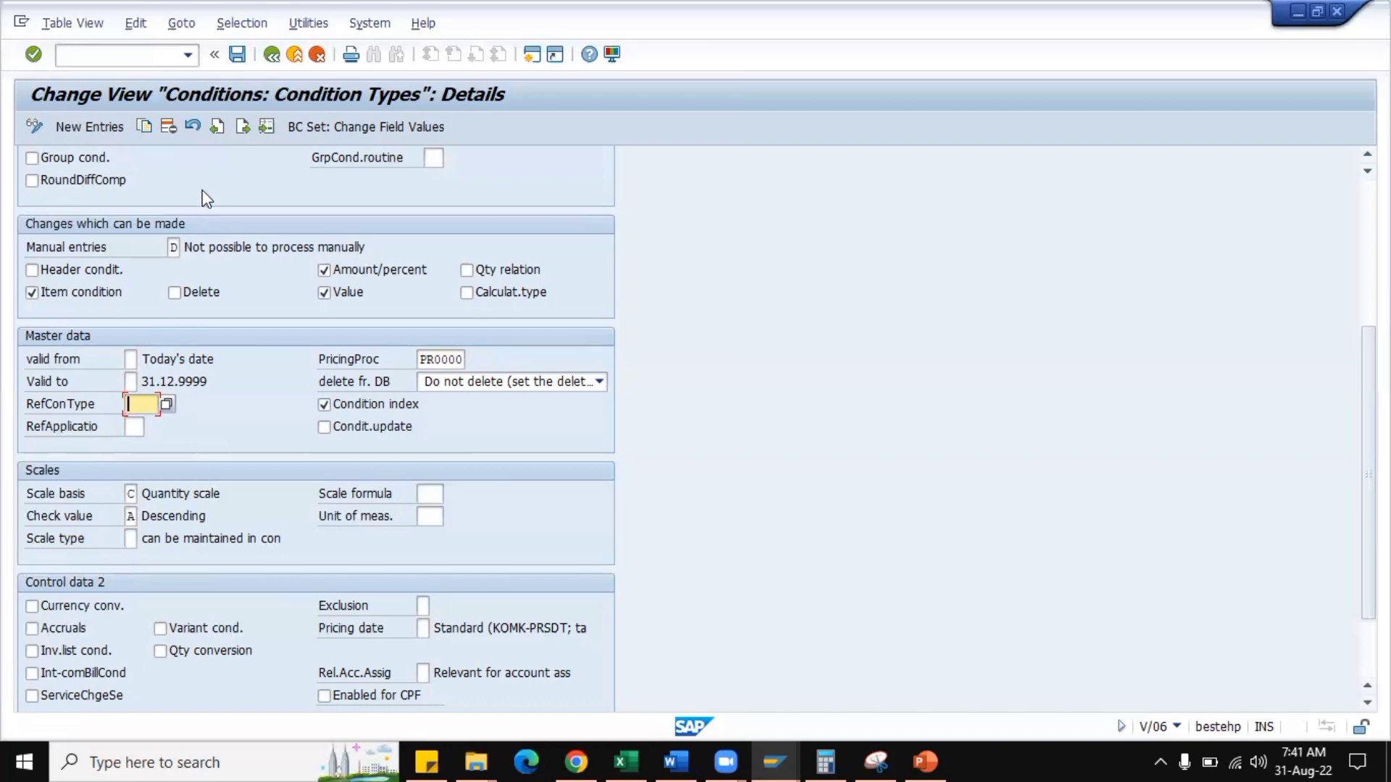
Return to the condition types overview, locate IV01, and open its details together with HMR0.
left_click(130, 58)
left_click(272, 60)
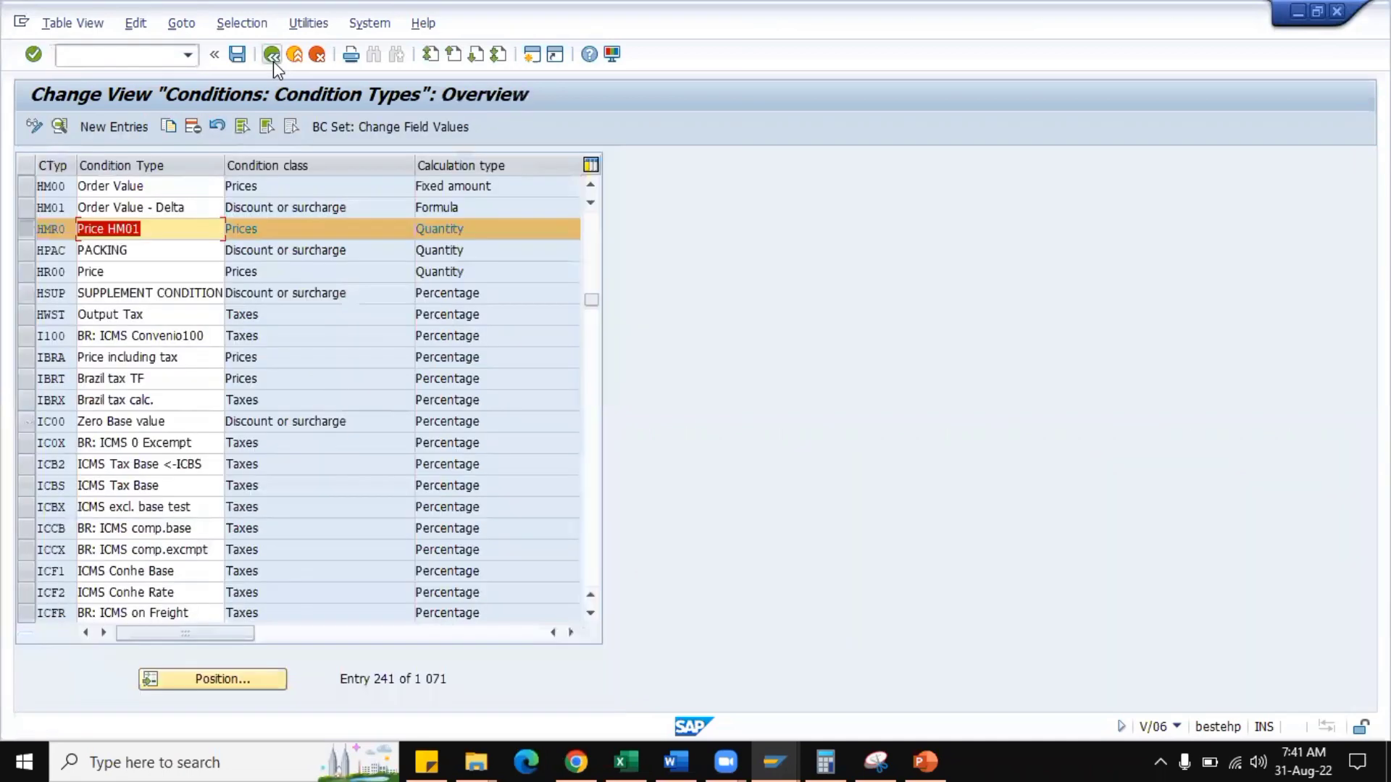
left_click(209, 679)
type("PR00")
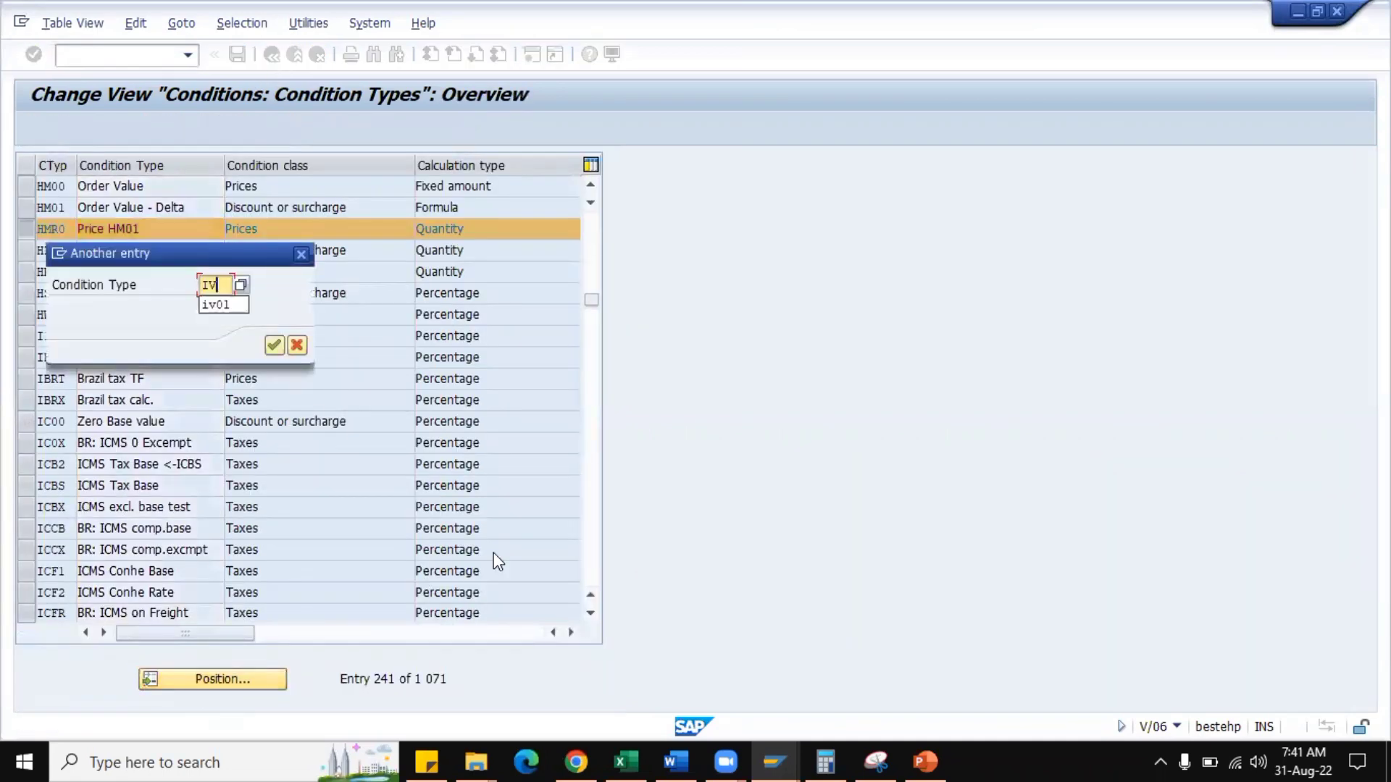
key("Return")
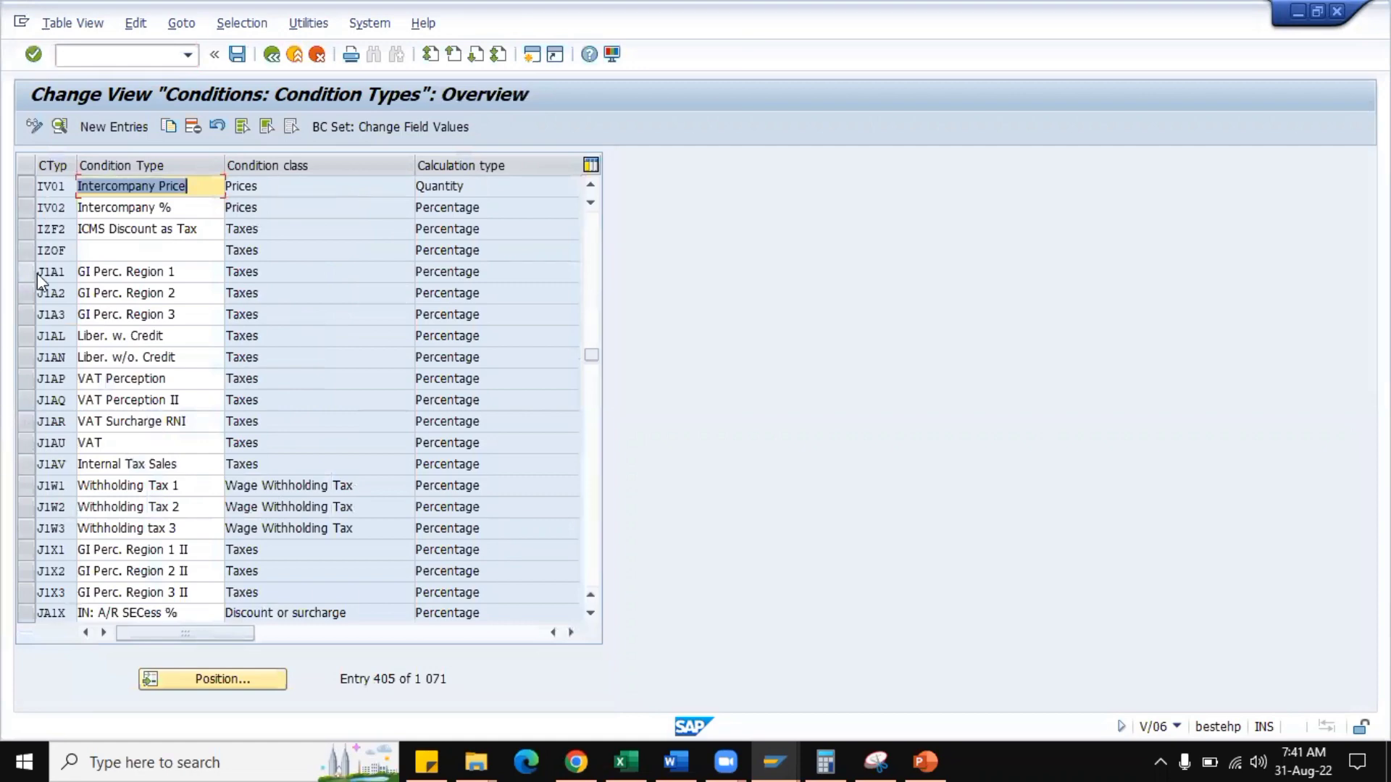
left_click(25, 188)
left_click(59, 126)
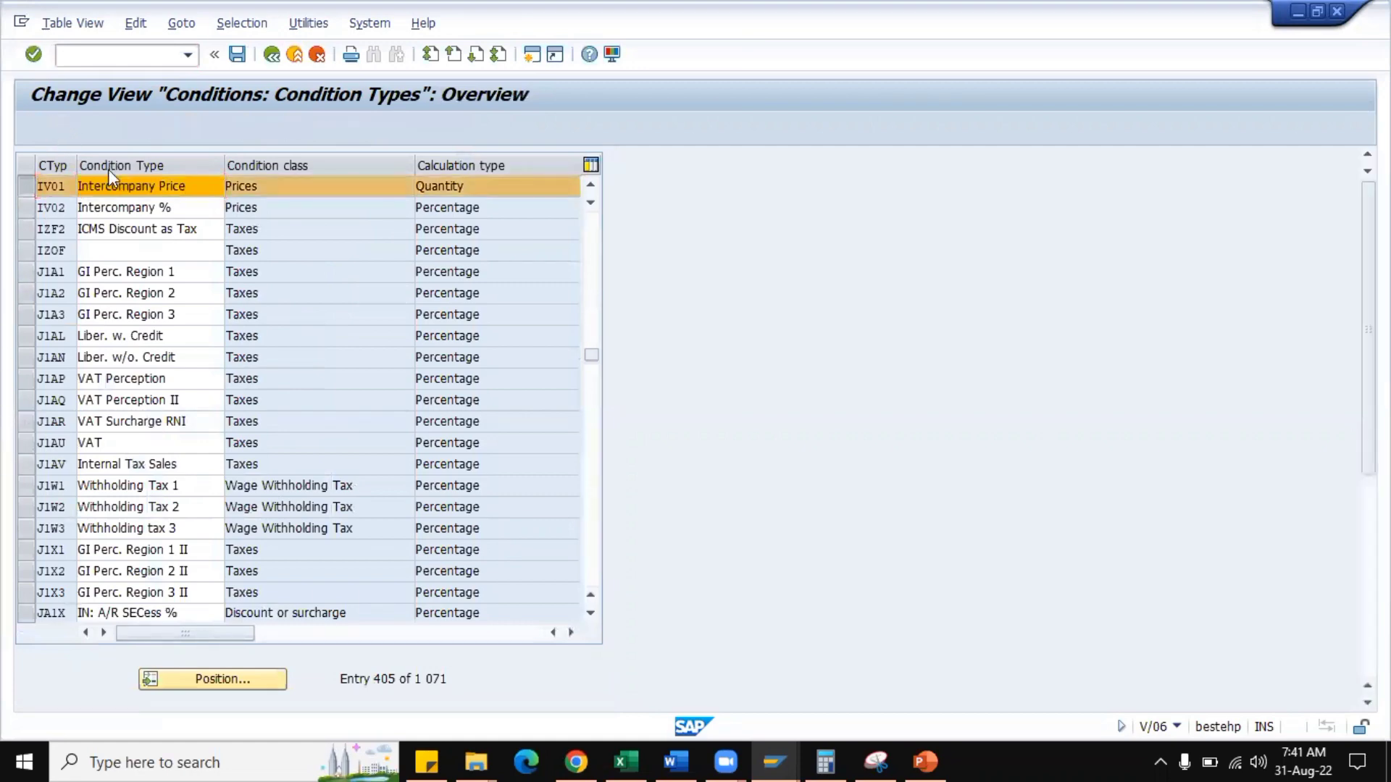
Go to condition type IV01 and examine its reference condition type and reference application against its own condition type key.
scroll(260, 471, "down", 4)
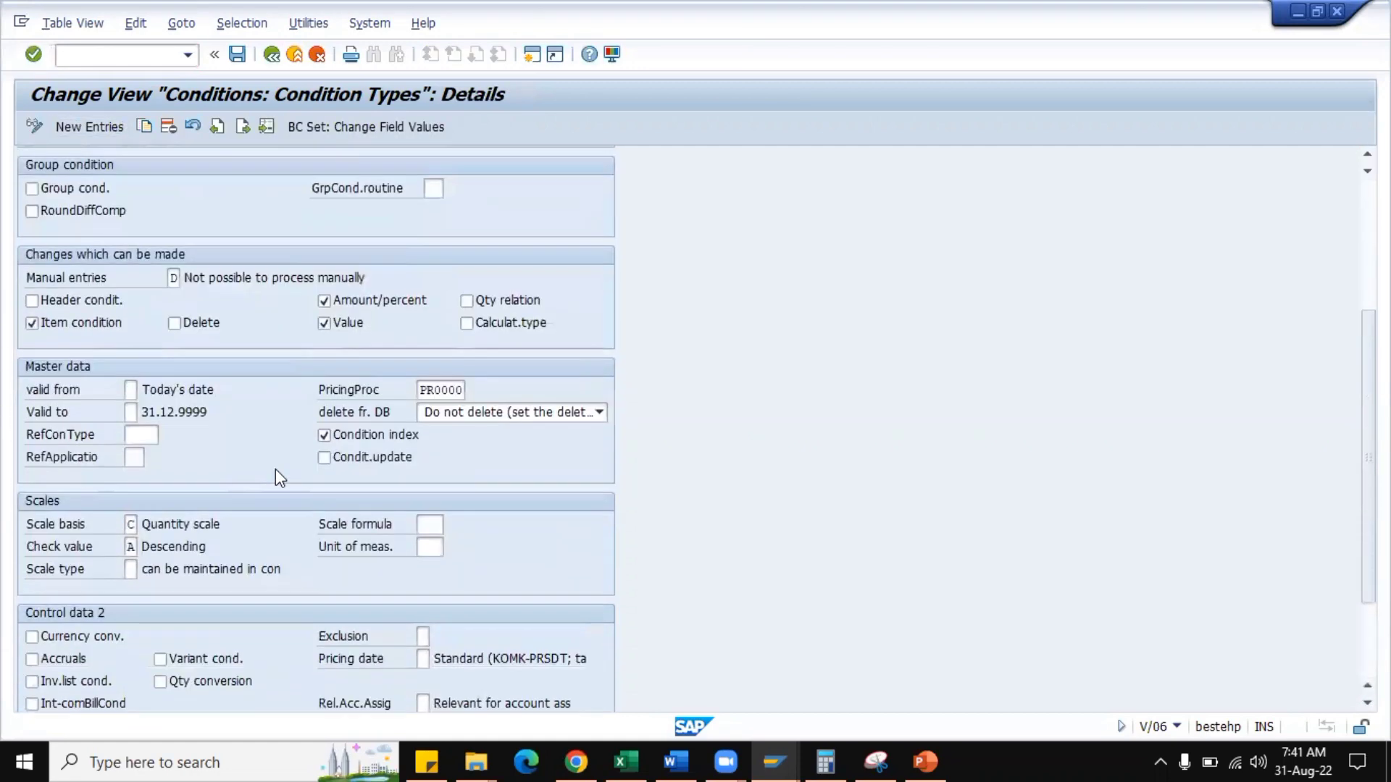
scroll(284, 456, "up", 4)
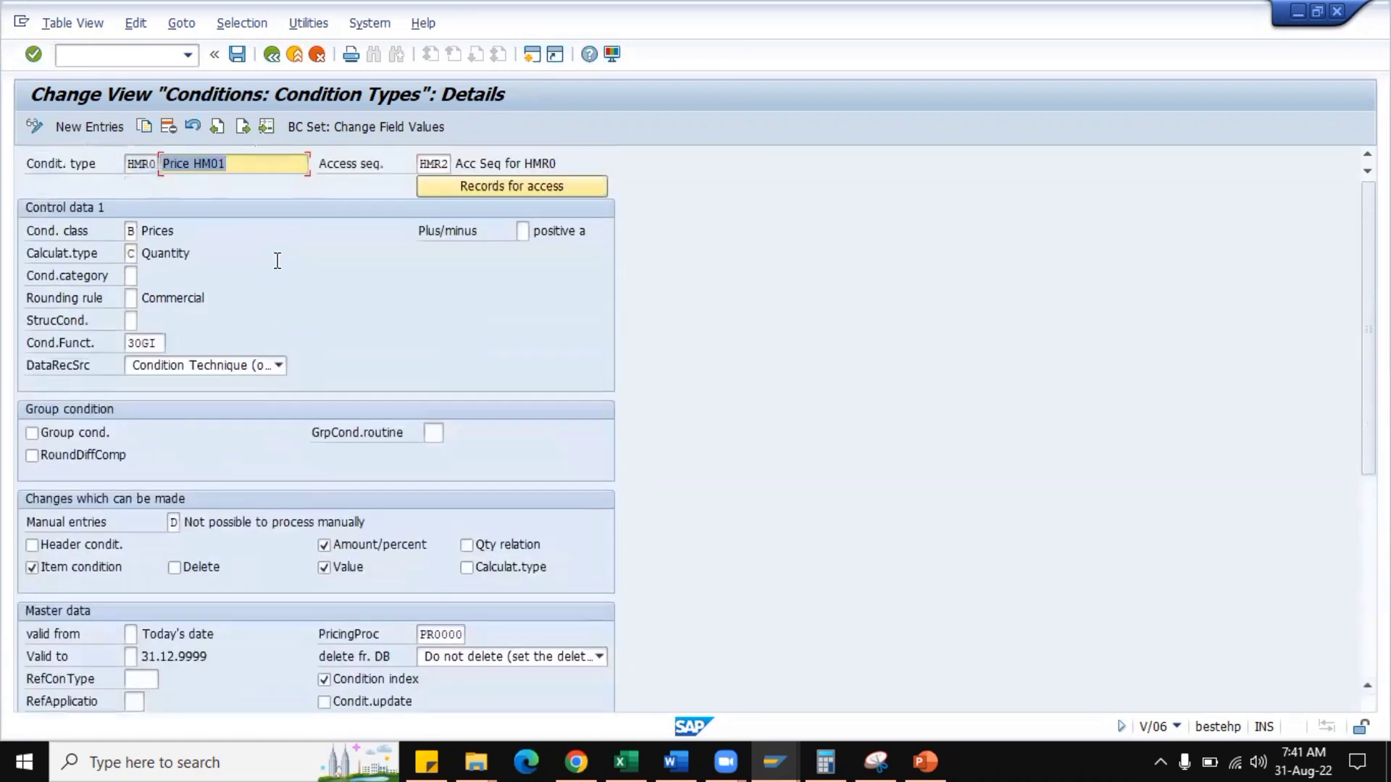
left_click(244, 126)
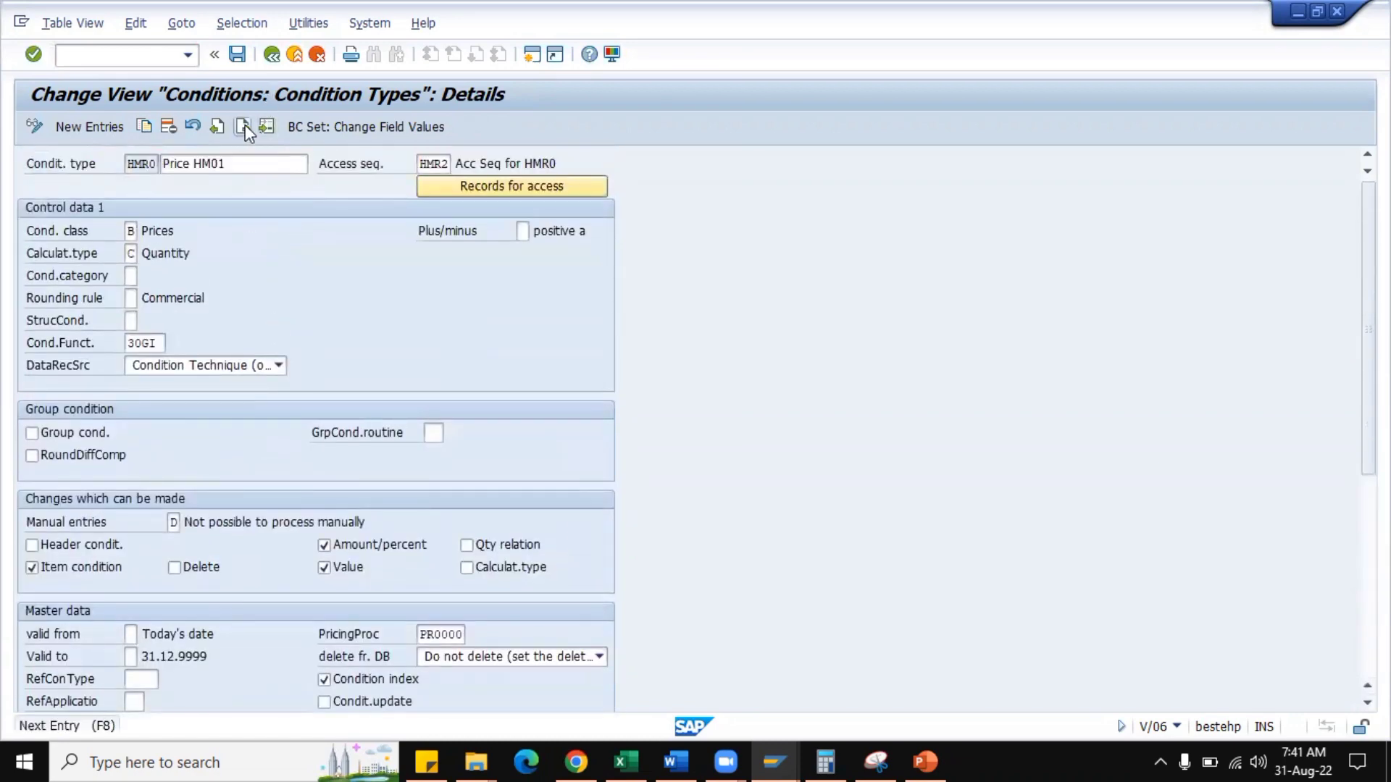
scroll(273, 425, "down", 3)
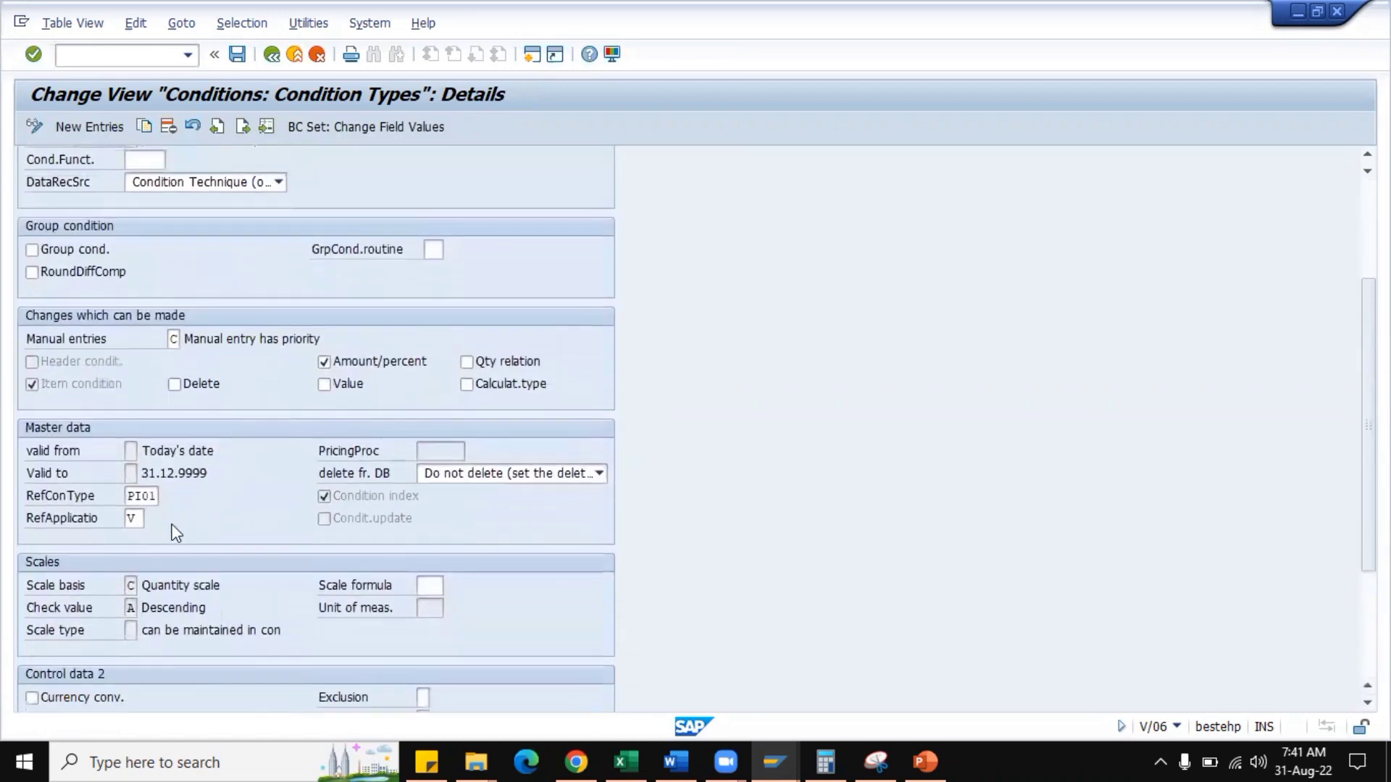
left_click_drag(127, 496, 161, 496)
left_click(247, 375)
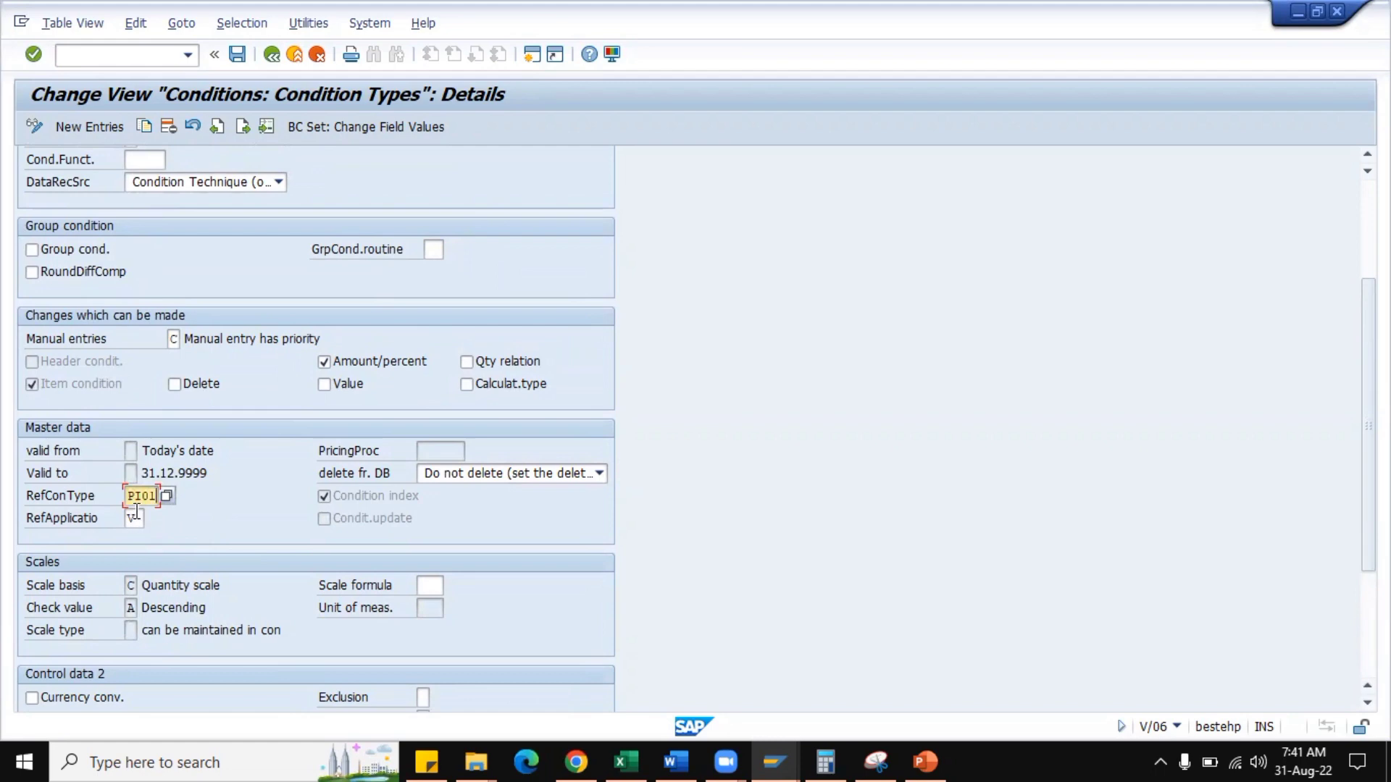
scroll(179, 261, "up", 3)
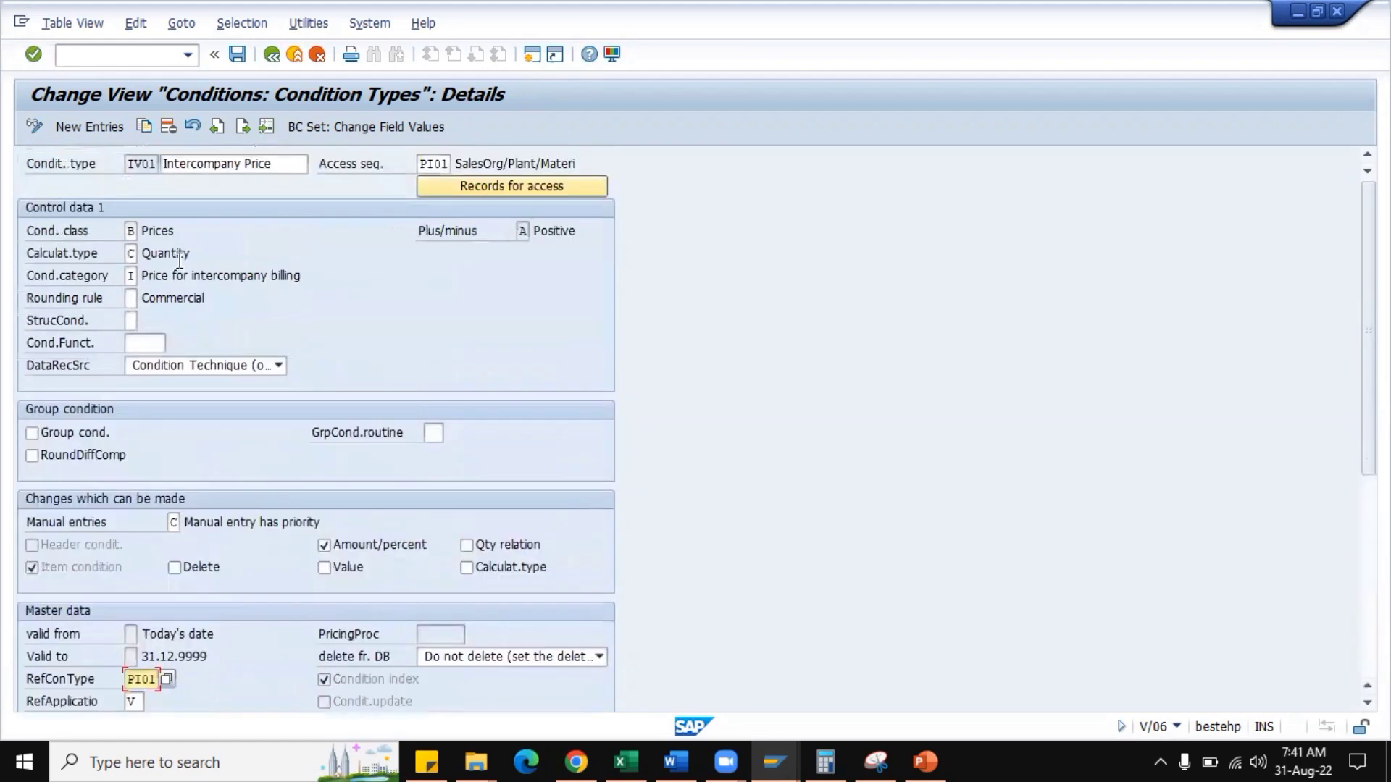
left_click(134, 166)
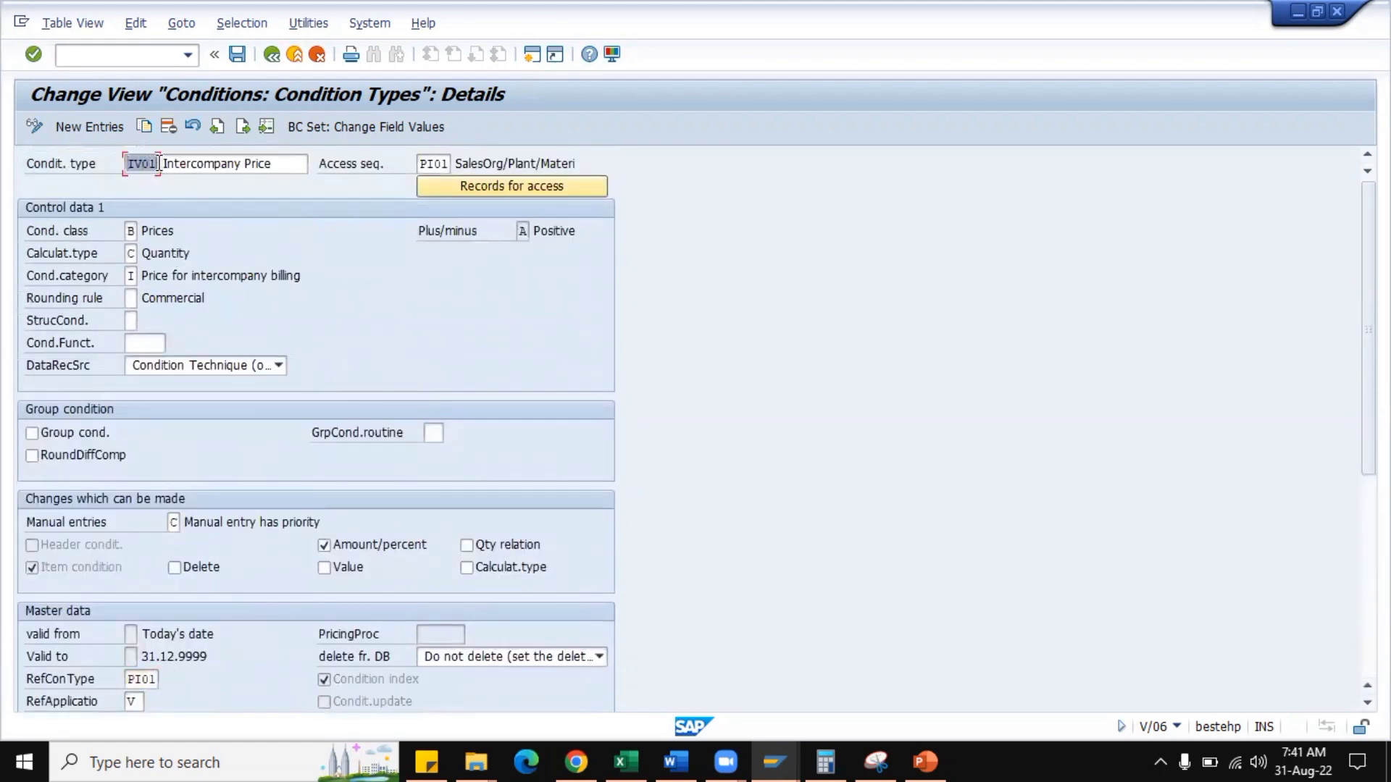
scroll(263, 442, "down", 5)
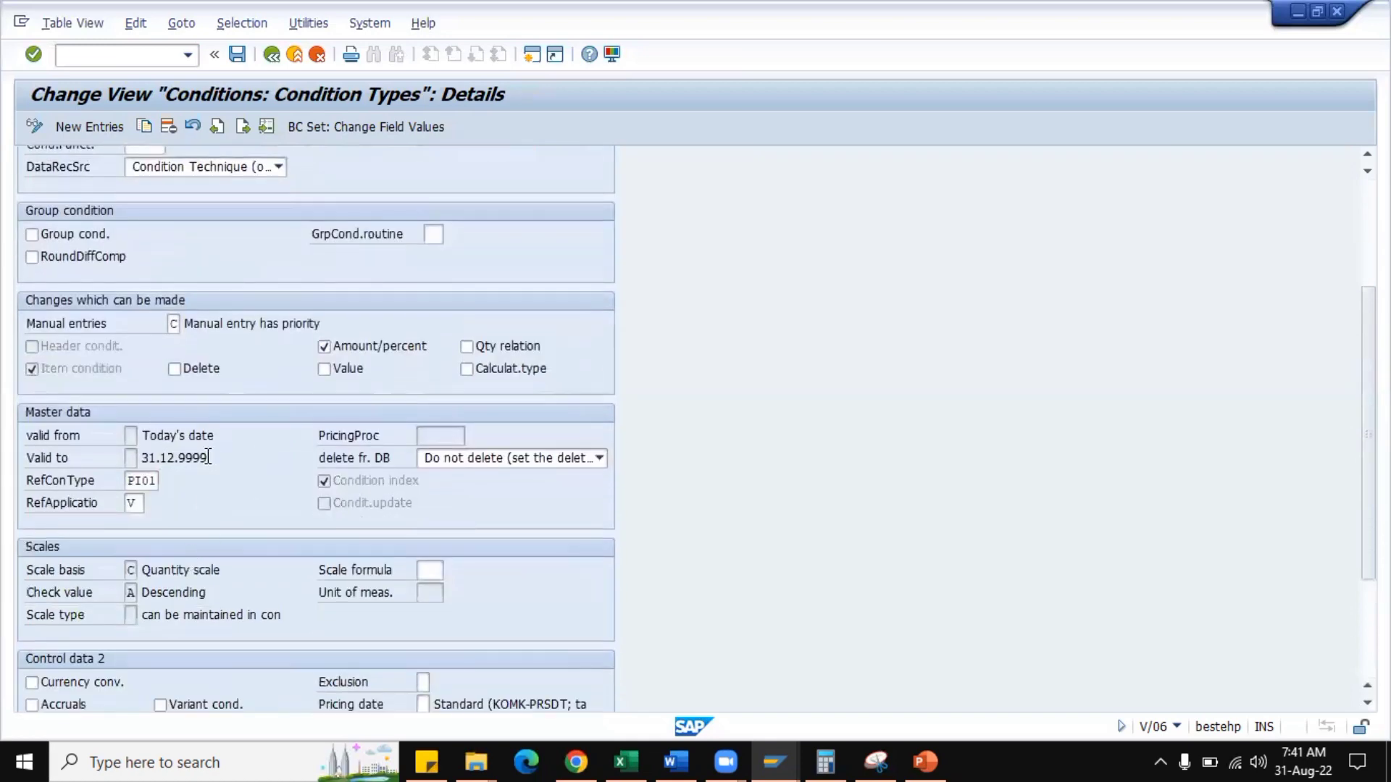
scroll(211, 167, "up", 5)
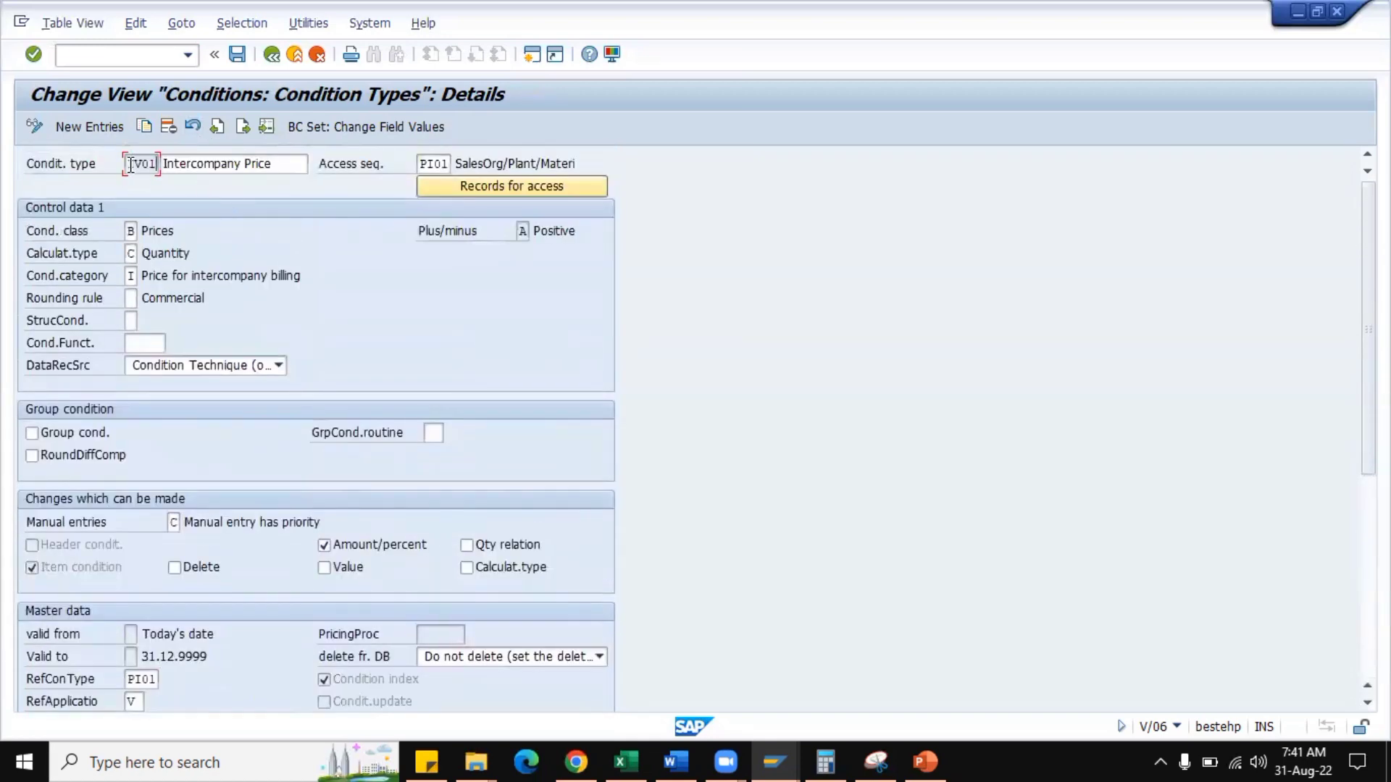
scroll(241, 418, "down", 2)
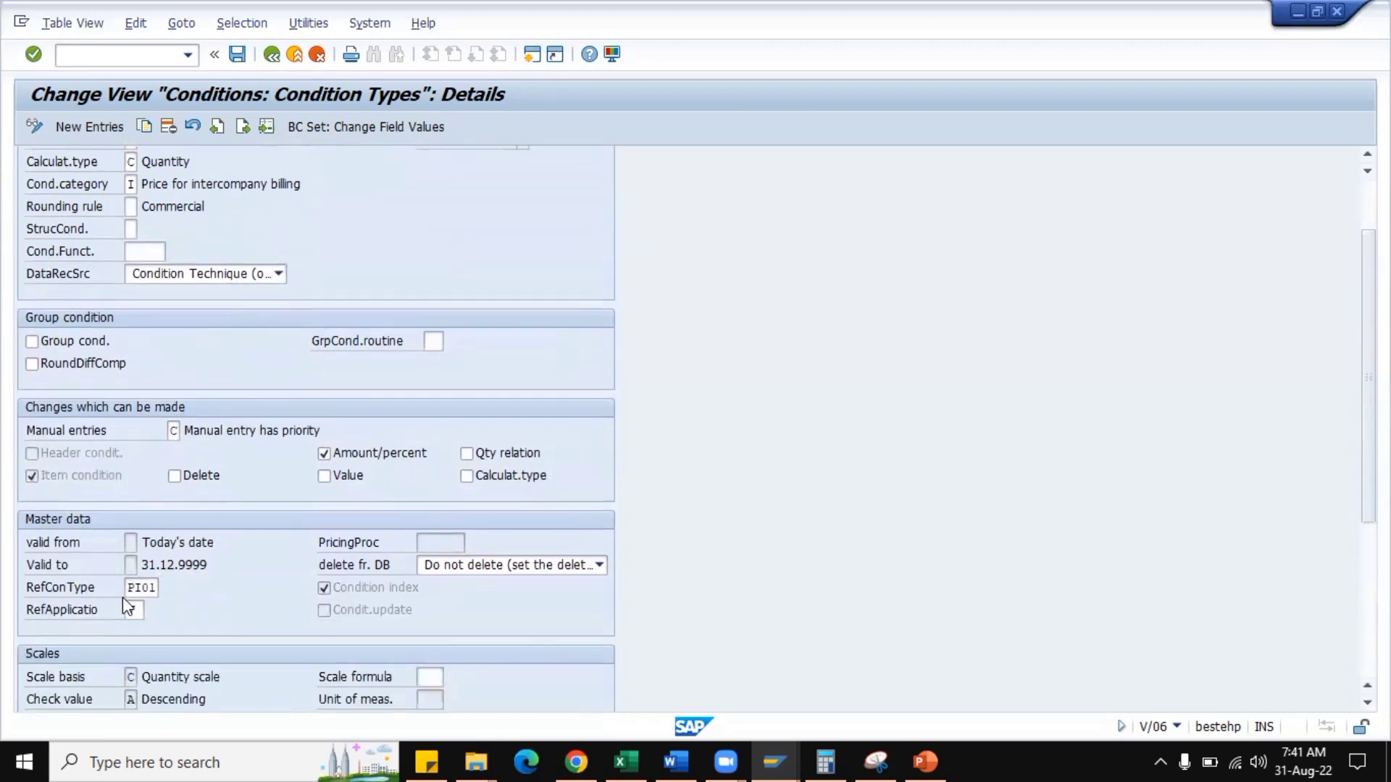
left_click_drag(128, 588, 166, 586)
scroll(241, 338, "up", 2)
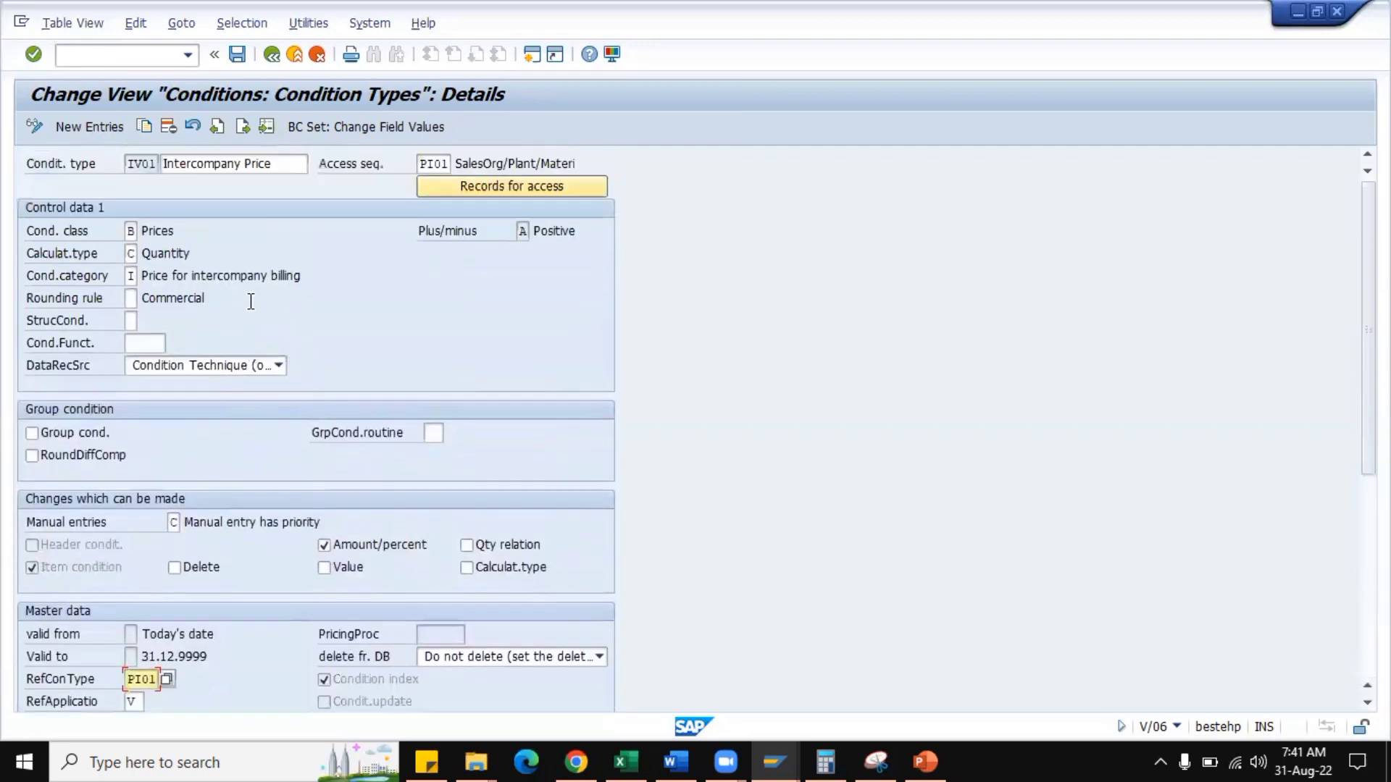
Return to HMR0 and examine the condition index and condition update options in its master data.
left_click(218, 127)
scroll(308, 456, "down", 6)
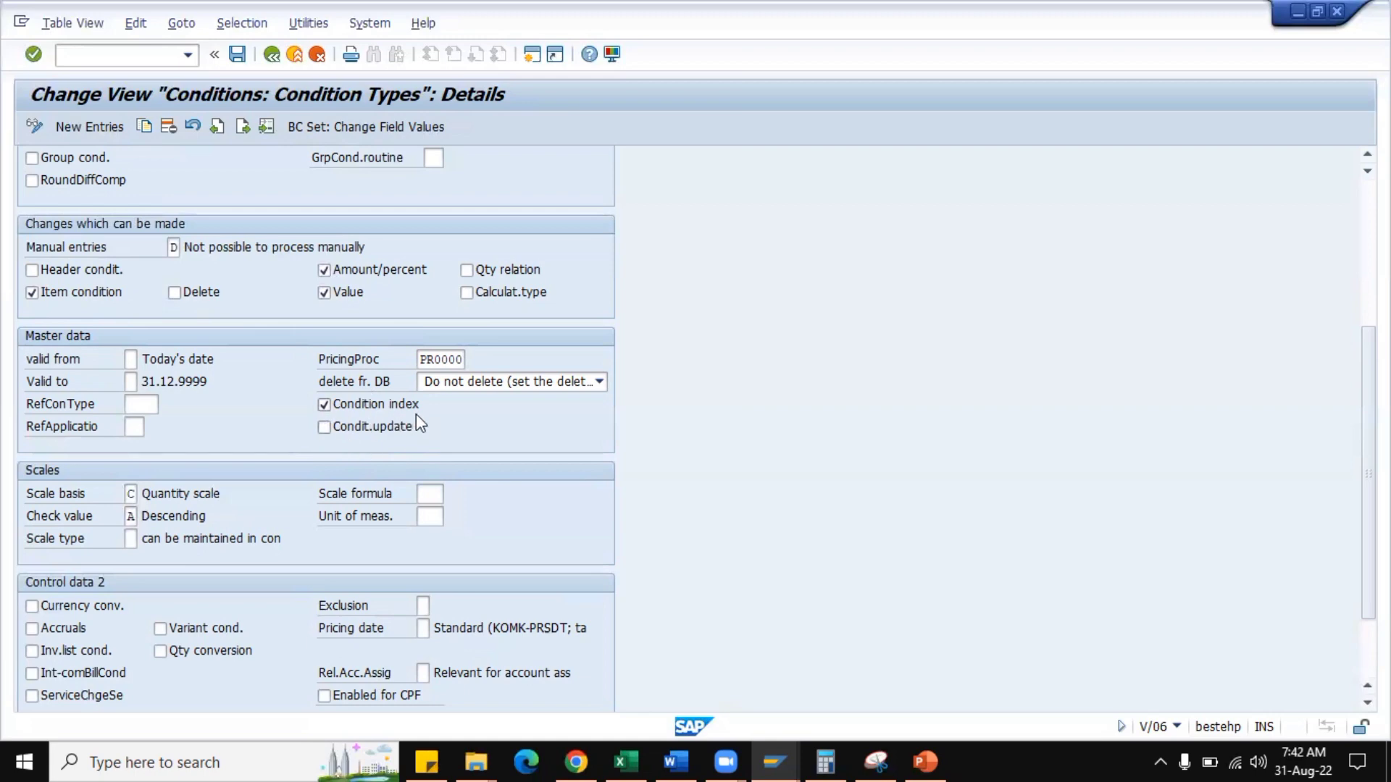
left_click(360, 433)
left_click(360, 433)
scroll(381, 438, "up", 5)
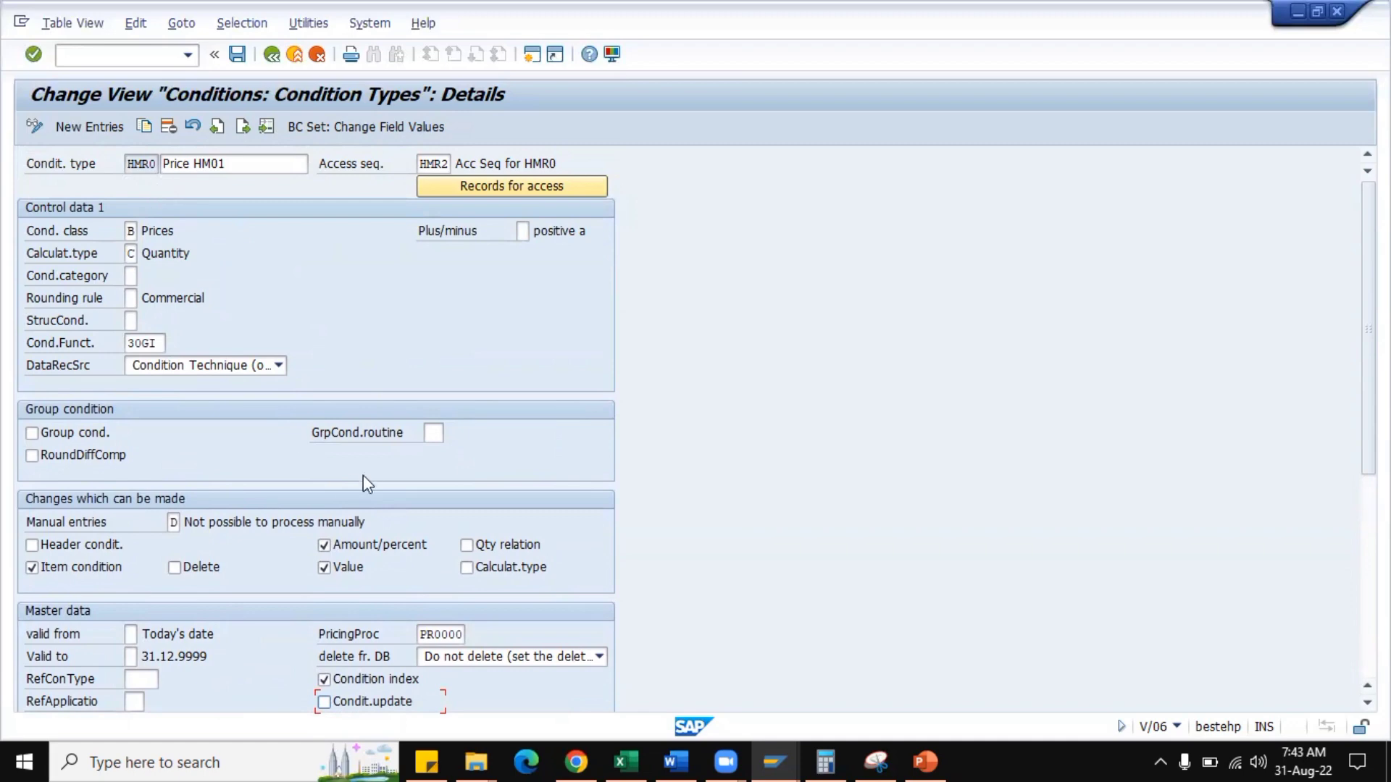
scroll(362, 478, "down", 1)
scroll(338, 412, "up", 1)
Go to condition type K004 and review its condition update and scale settings for comparison.
left_click(242, 126)
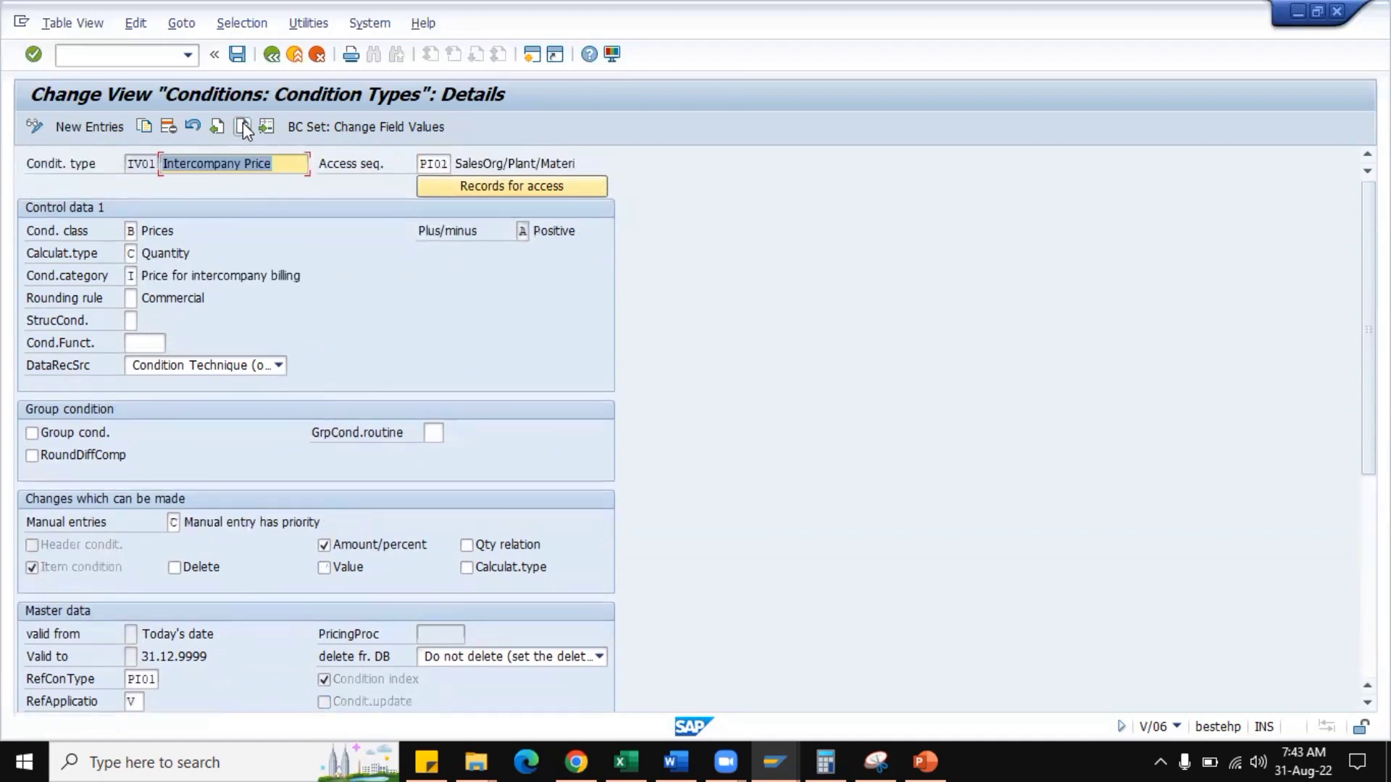
left_click(242, 126)
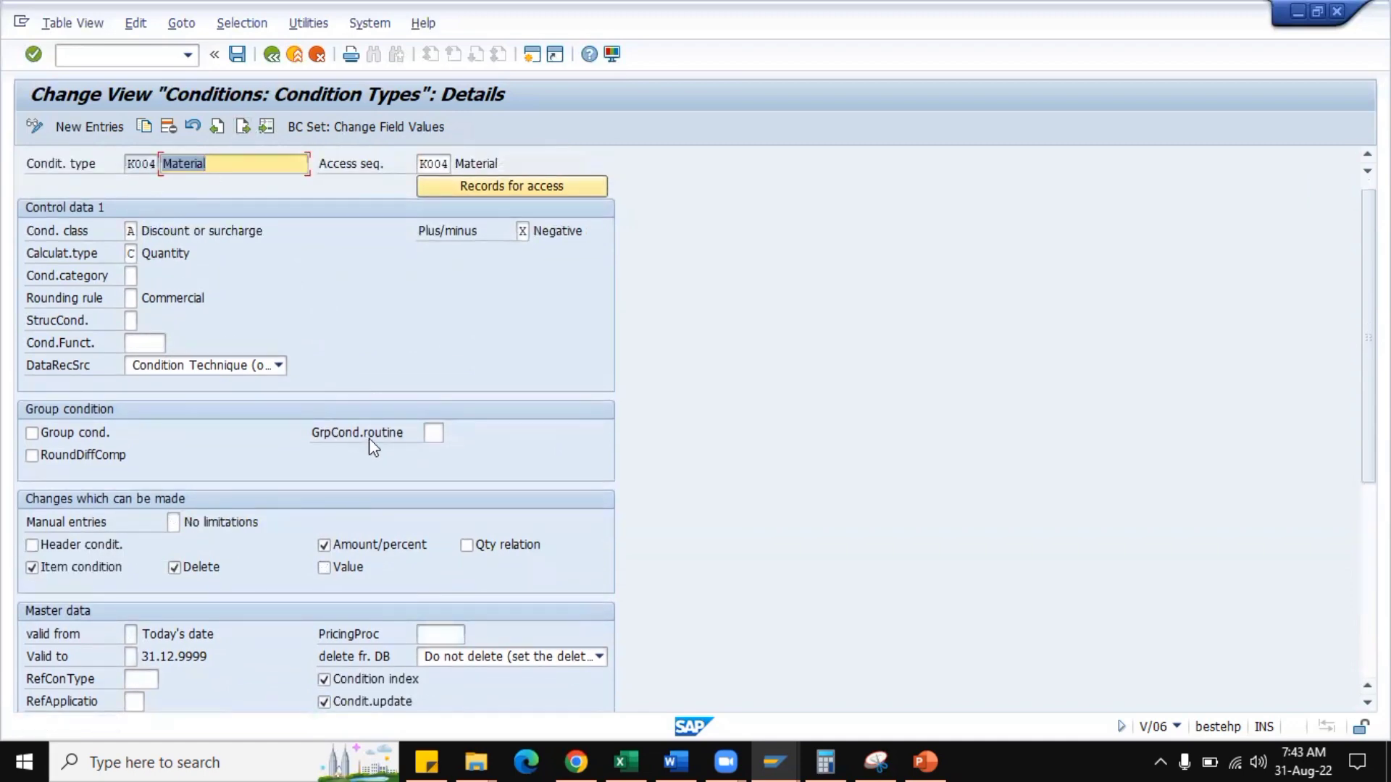
scroll(368, 438, "down", 3)
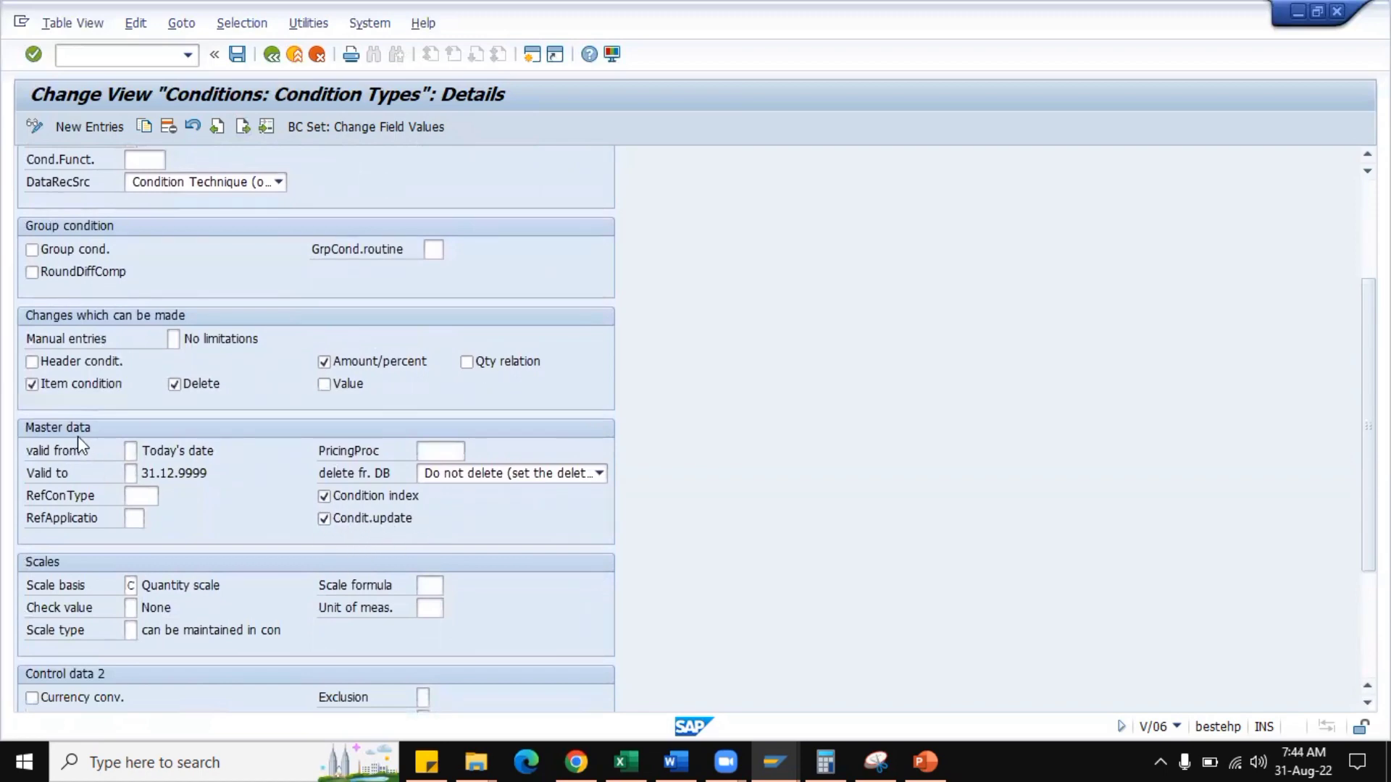
scroll(289, 507, "down", 1)
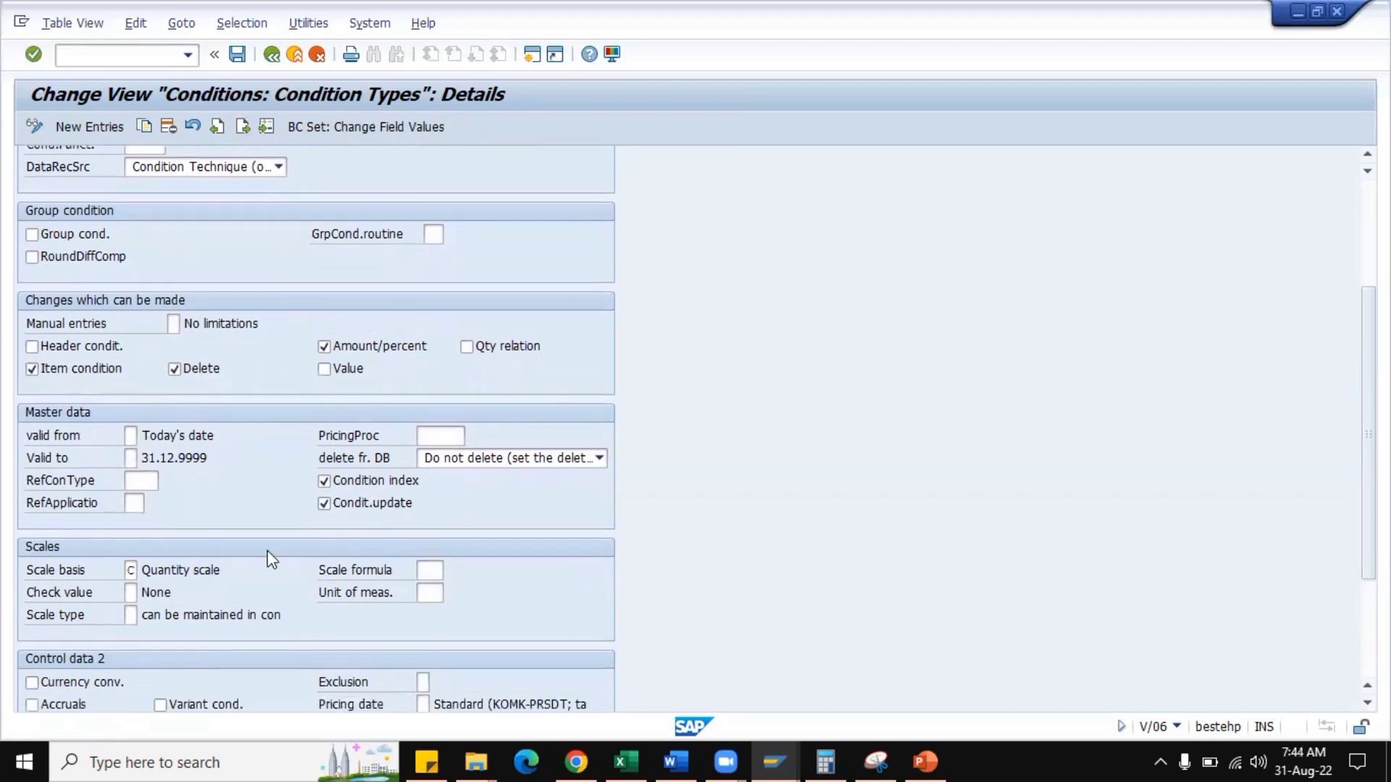
scroll(290, 503, "down", 3)
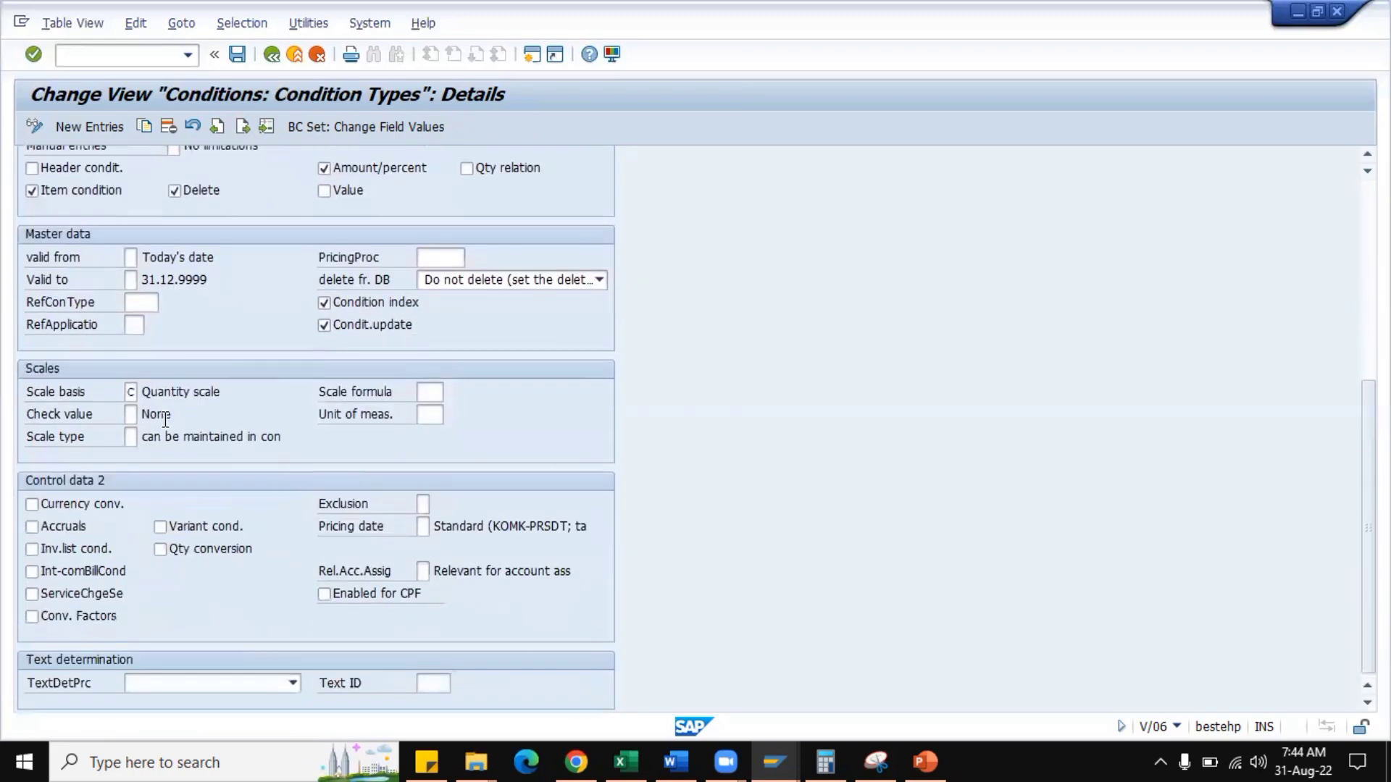
Return to HMR0 and review its scale settings, including the available check value options and the scale type.
left_click(216, 127)
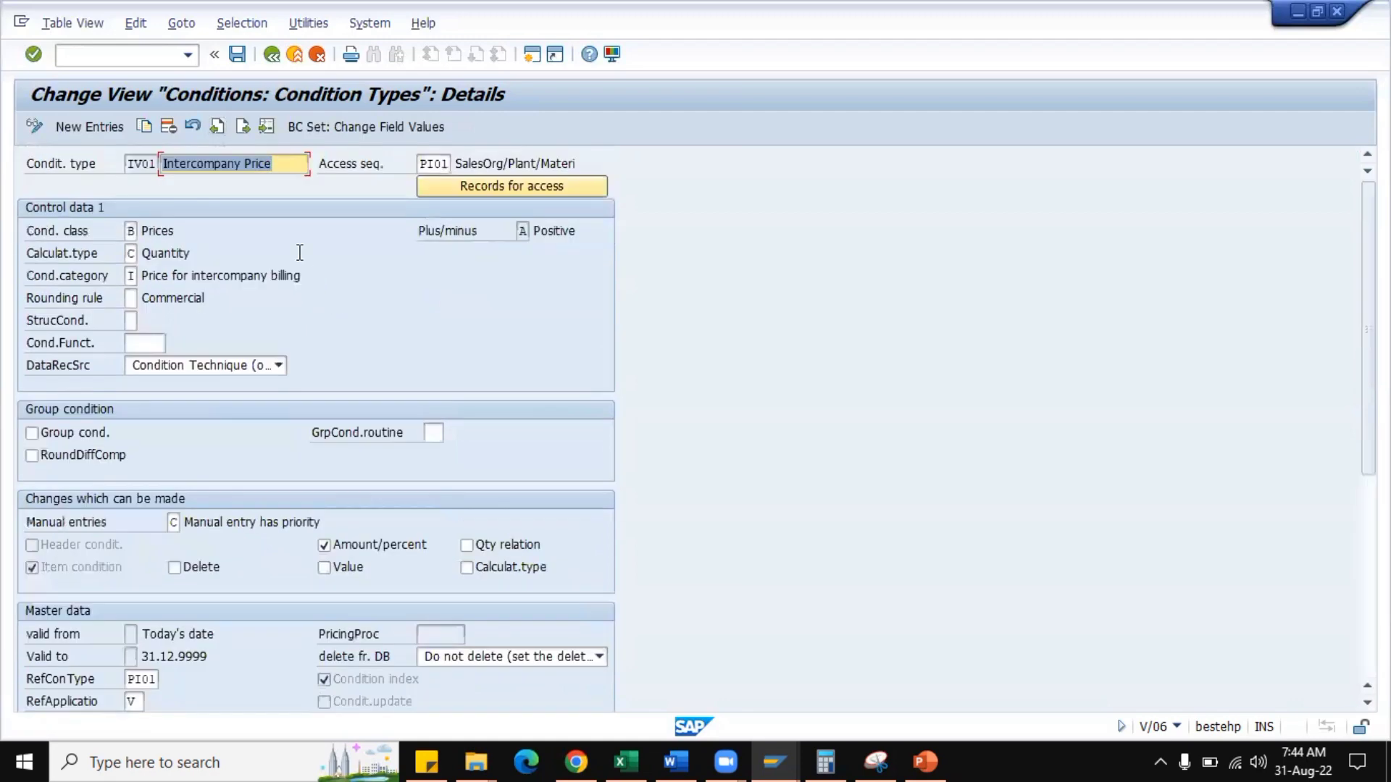
left_click(219, 129)
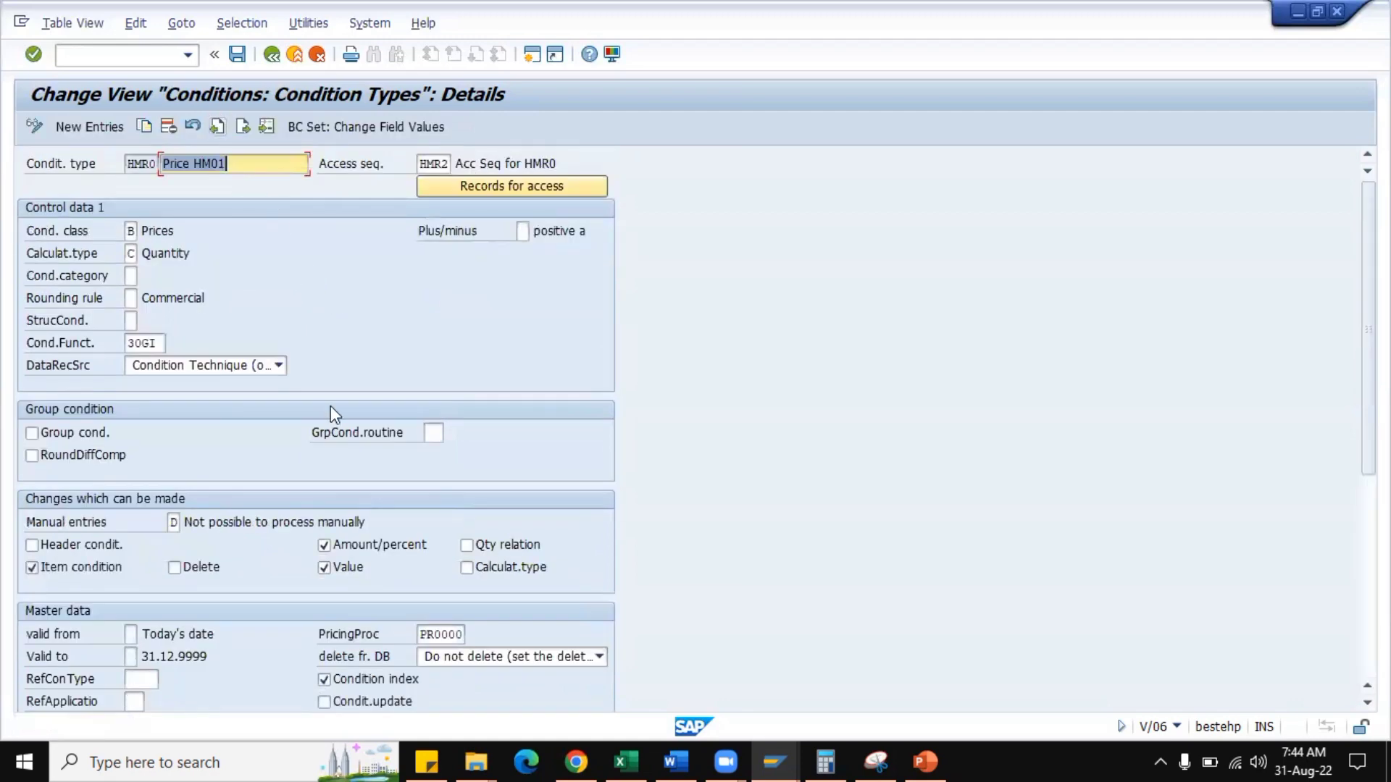
scroll(331, 405, "down", 3)
scroll(326, 366, "down", 2)
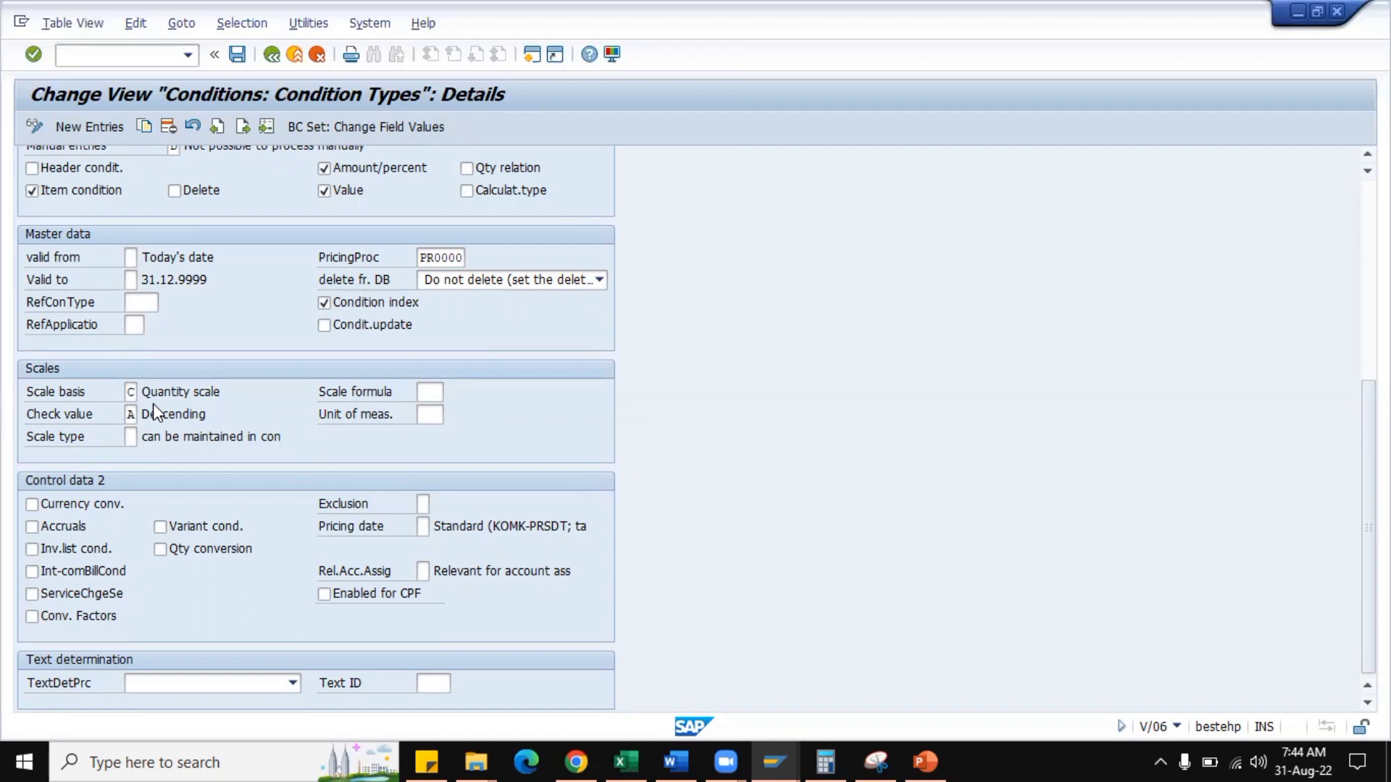
left_click(131, 414)
left_click(146, 411)
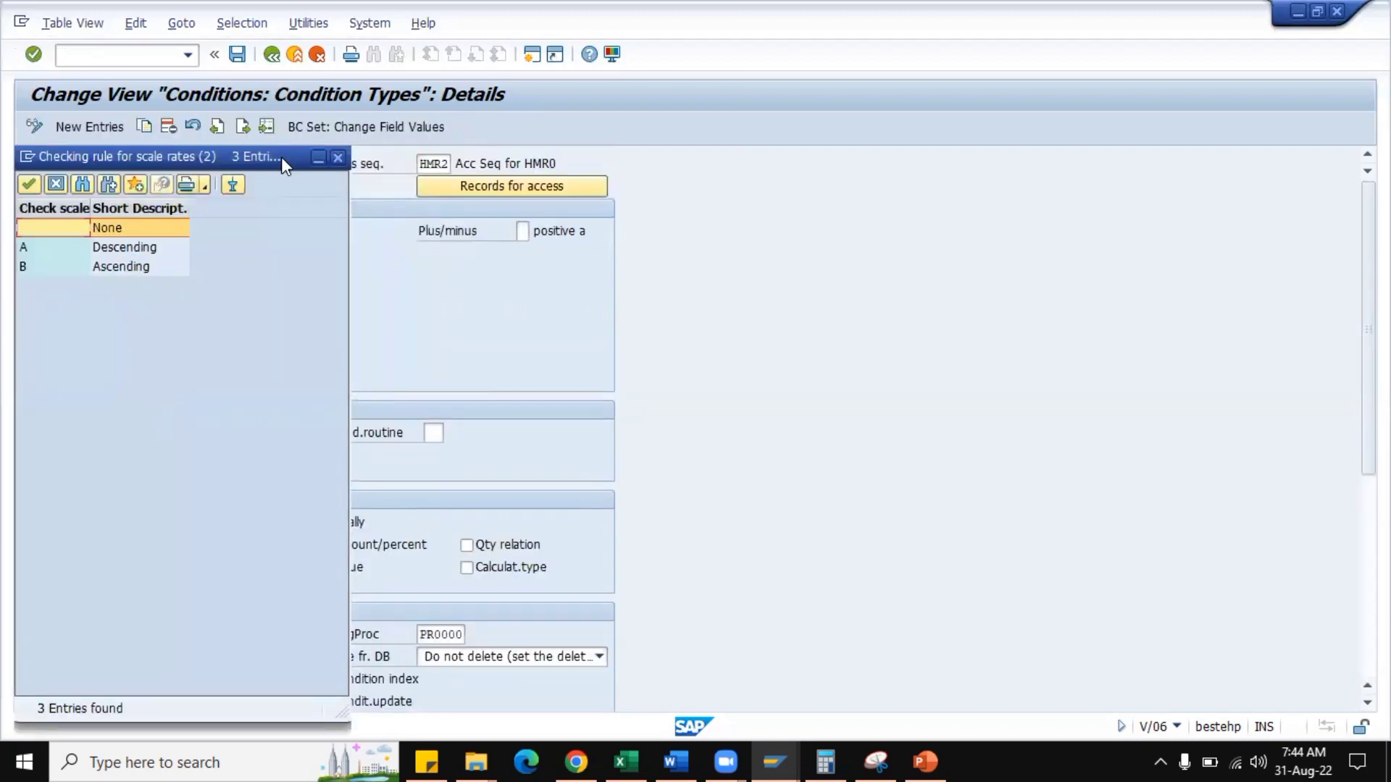
left_click_drag(281, 156, 815, 150)
left_click(871, 157)
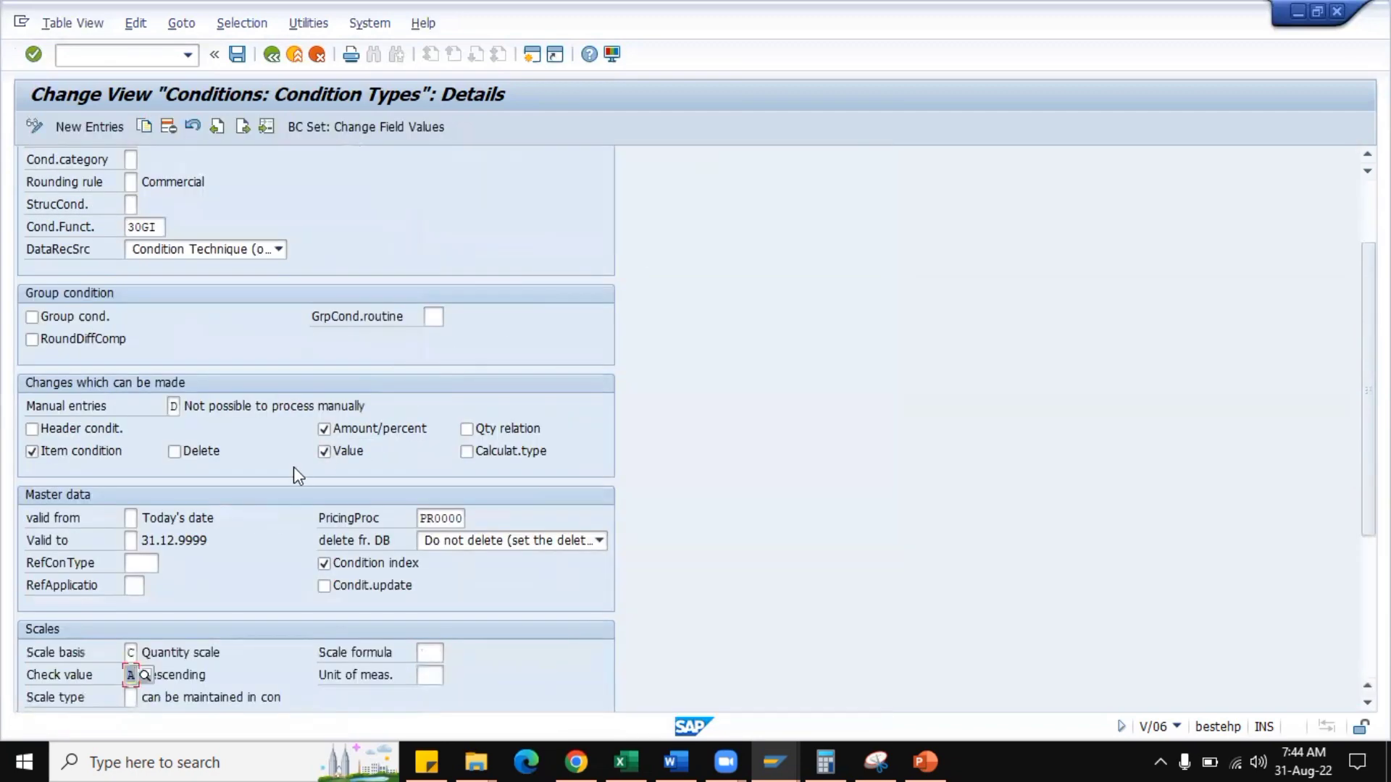
scroll(177, 601, "down", 5)
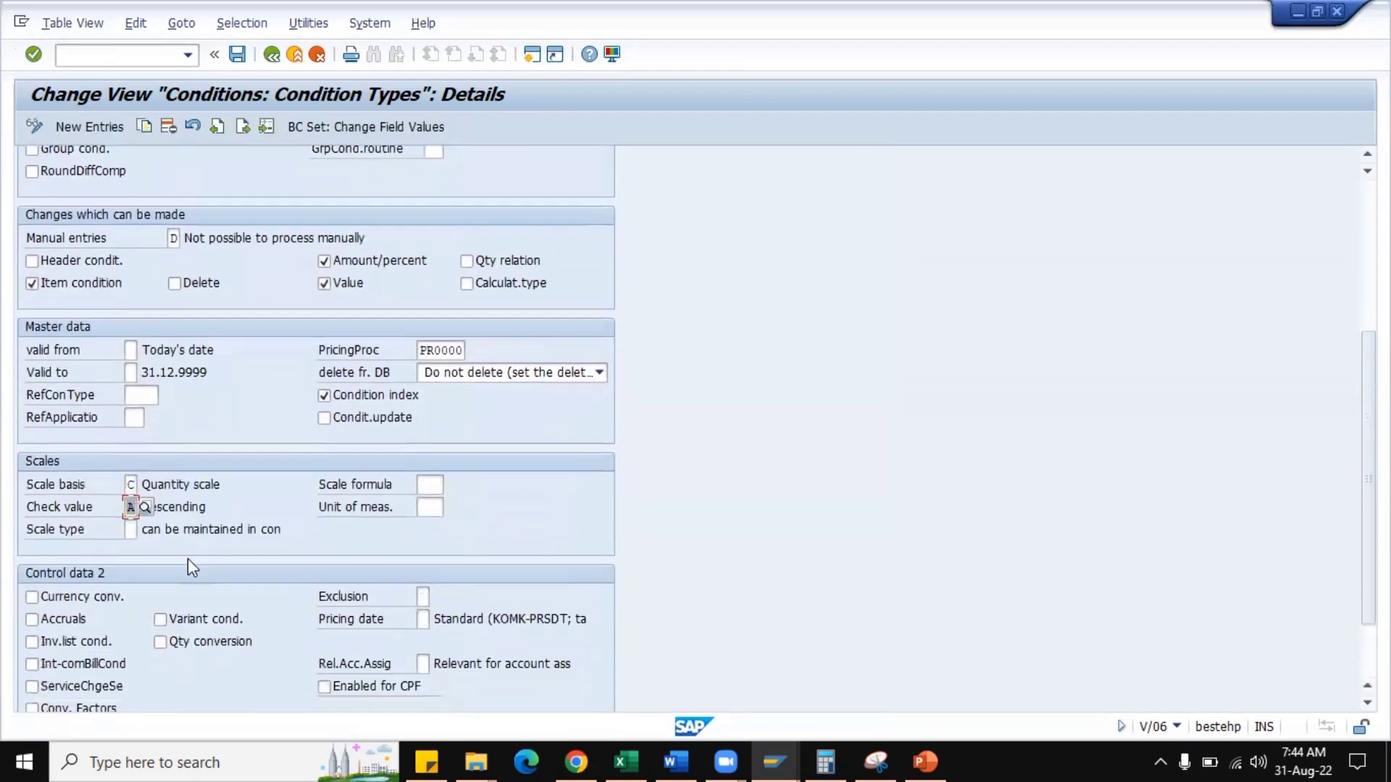
left_click(130, 498)
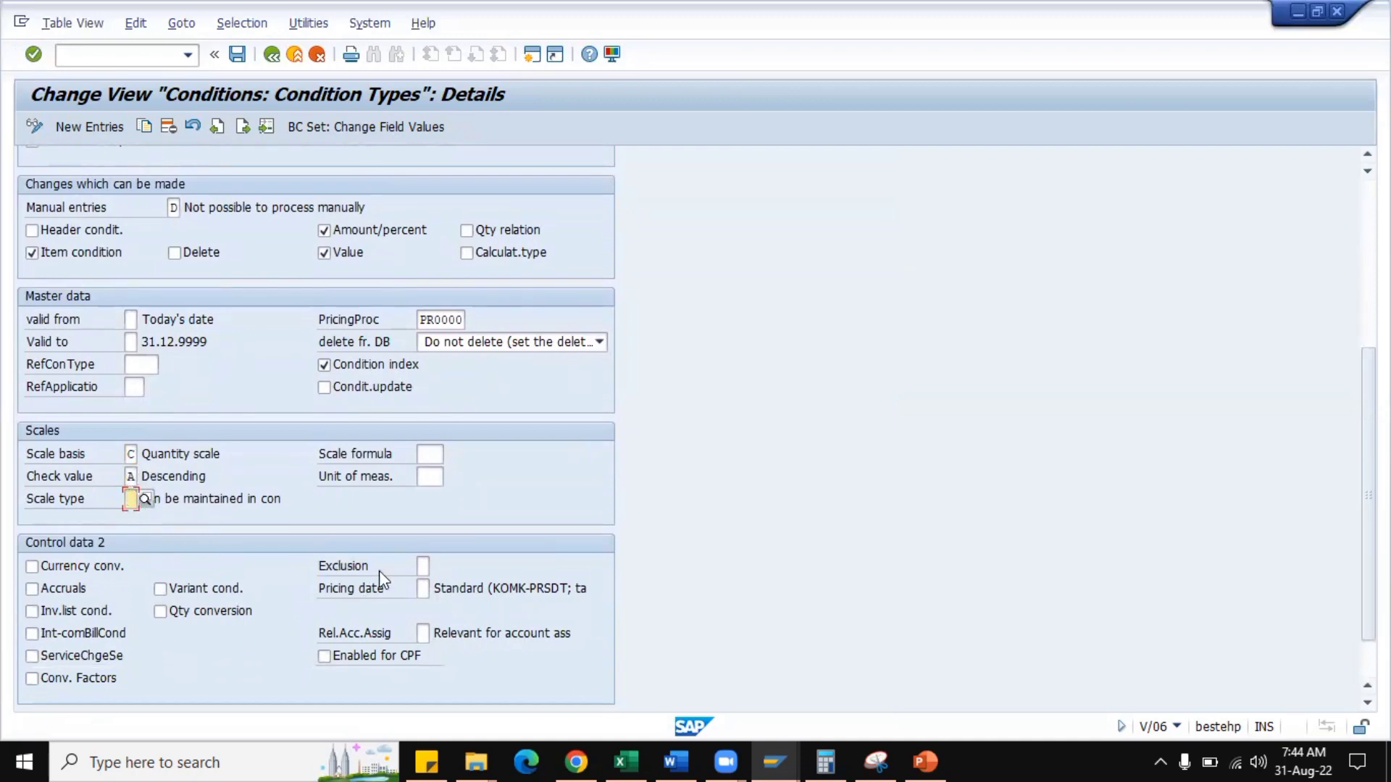
Switch to the SD Notes workbook in Excel and enter "Normal Scales" in C795 and "Graduated Scales" in C796.
left_click(624, 759)
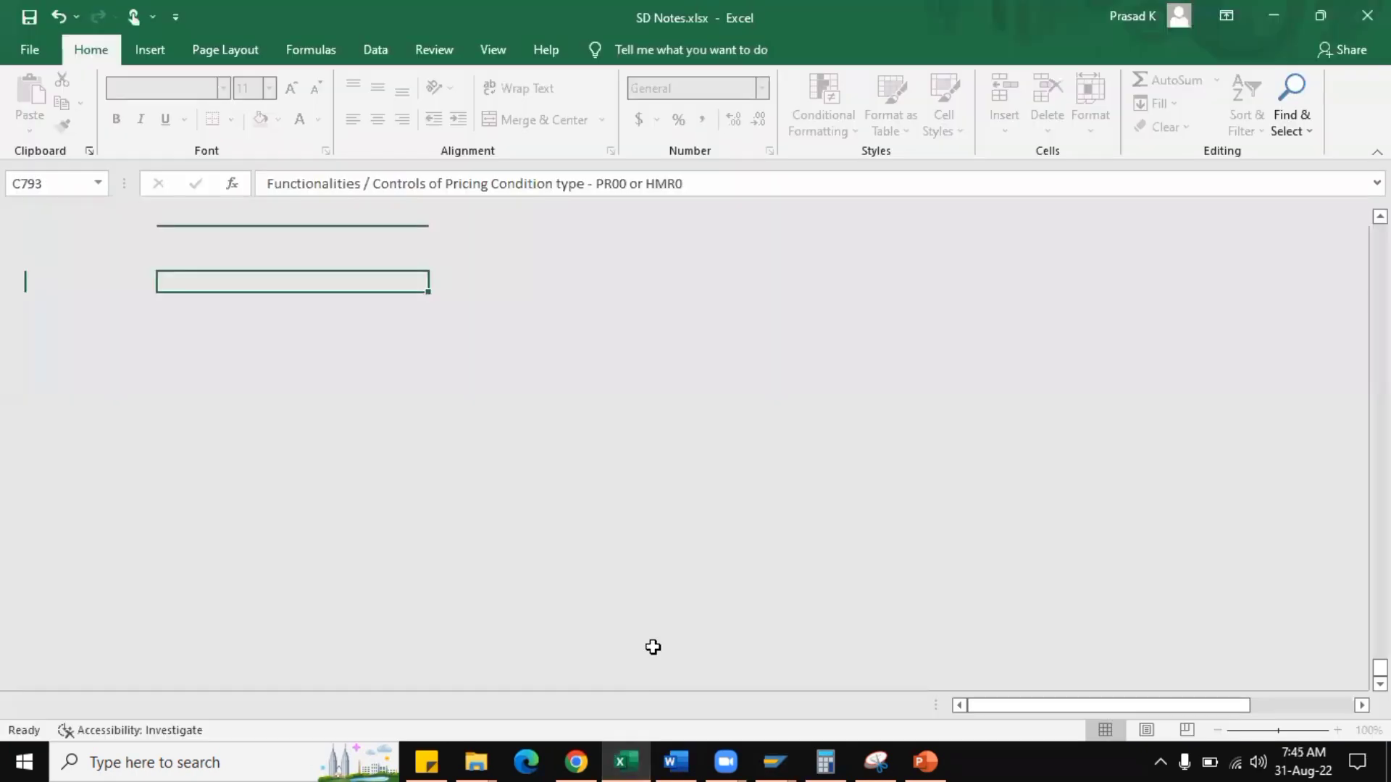
left_click(315, 327)
type("Normal Sca")
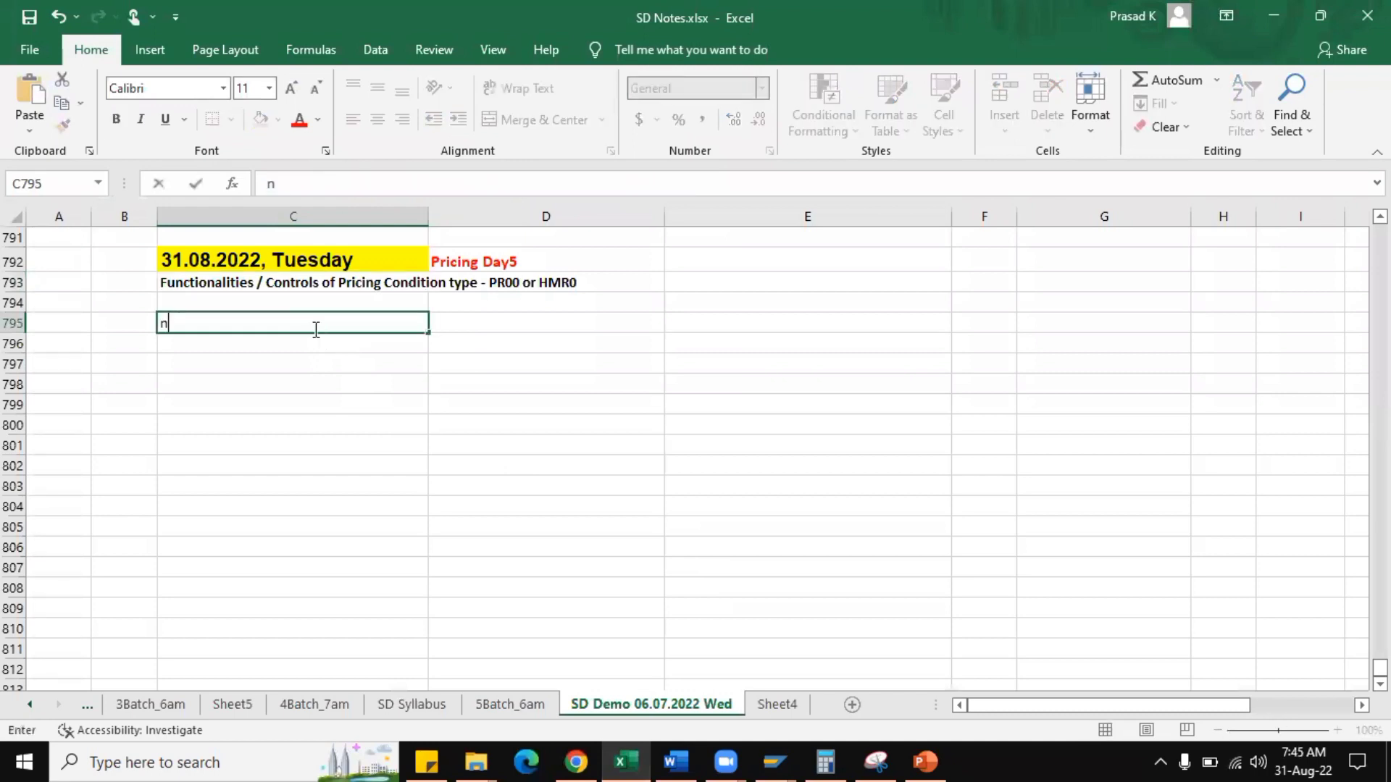
type("les")
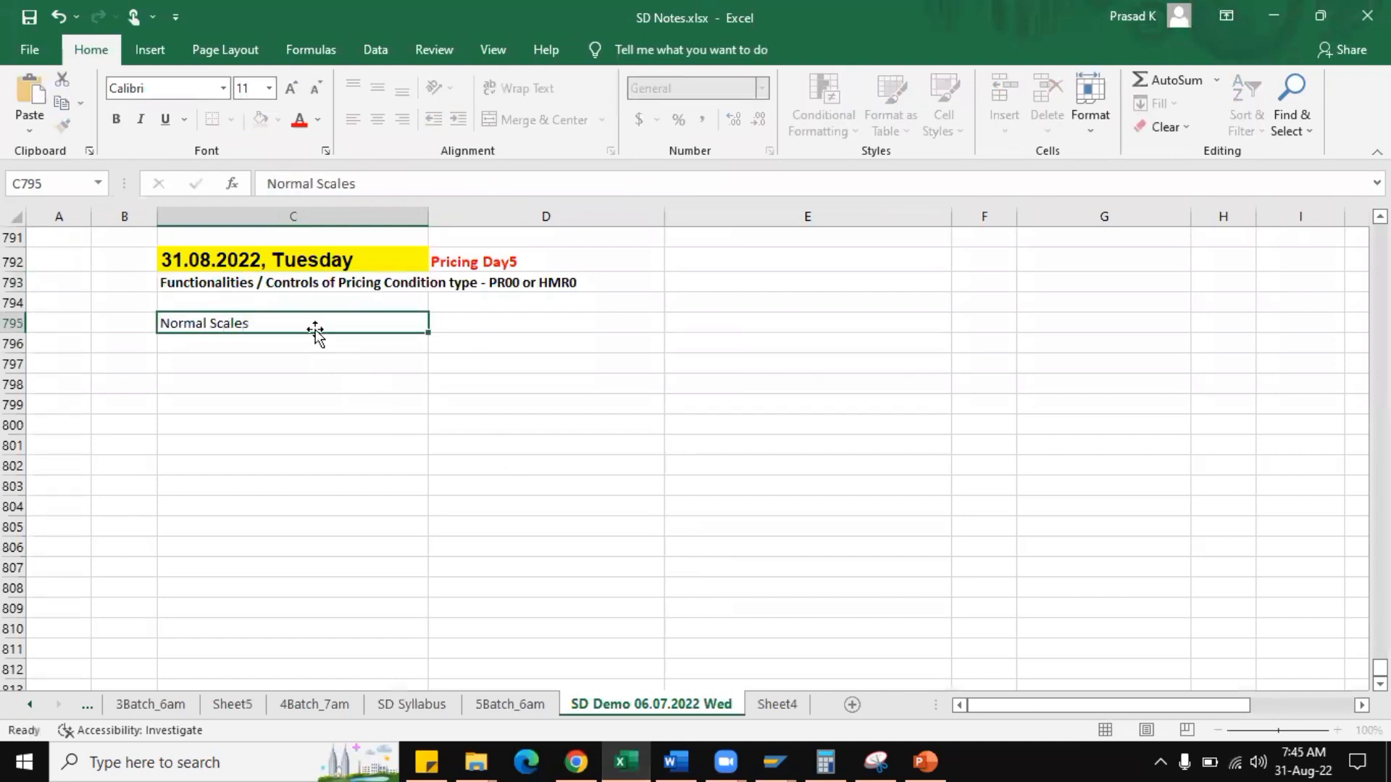
key("Return")
type("Graduated s")
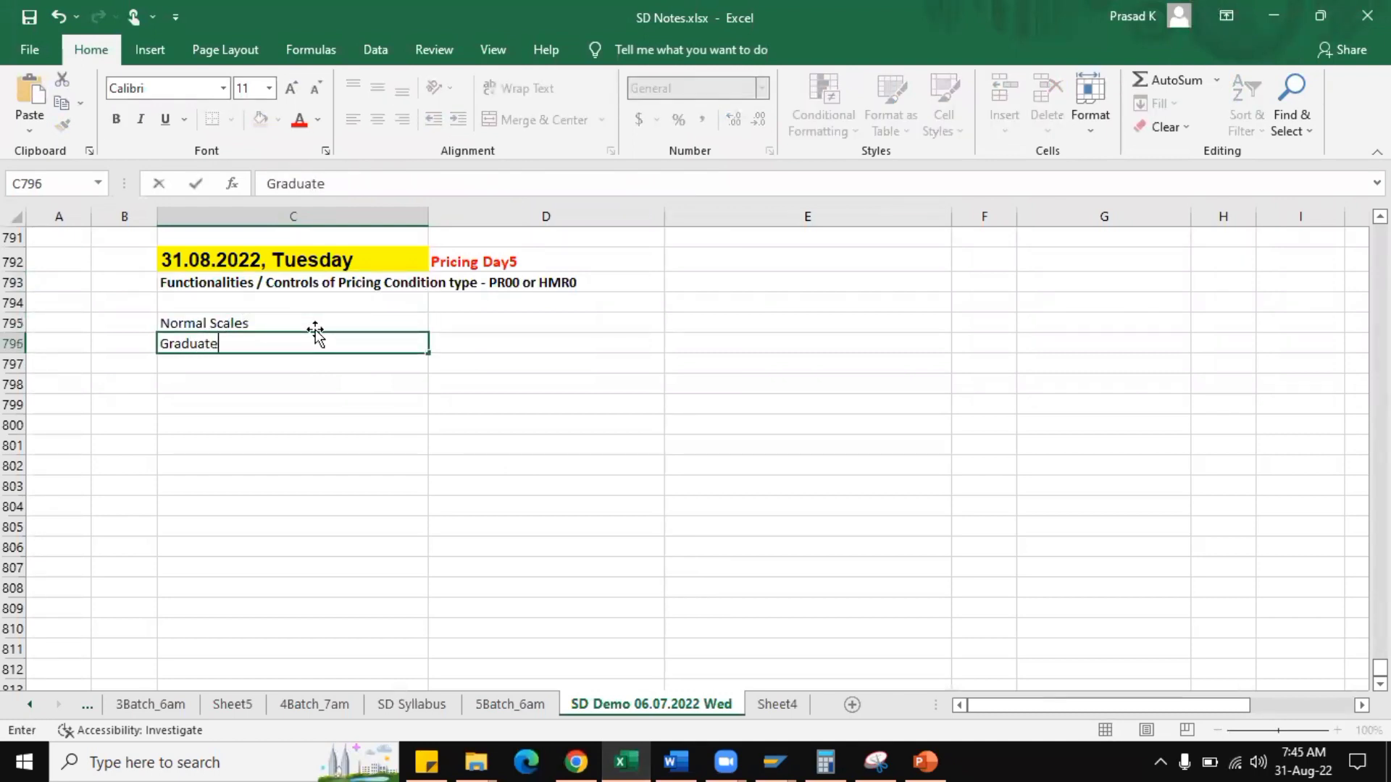
key("BackSpace")
type("Scales")
Enter the first normal scale tier beside its label: "0 to 10" in D795 and 7500 in E795.
left_click(486, 324)
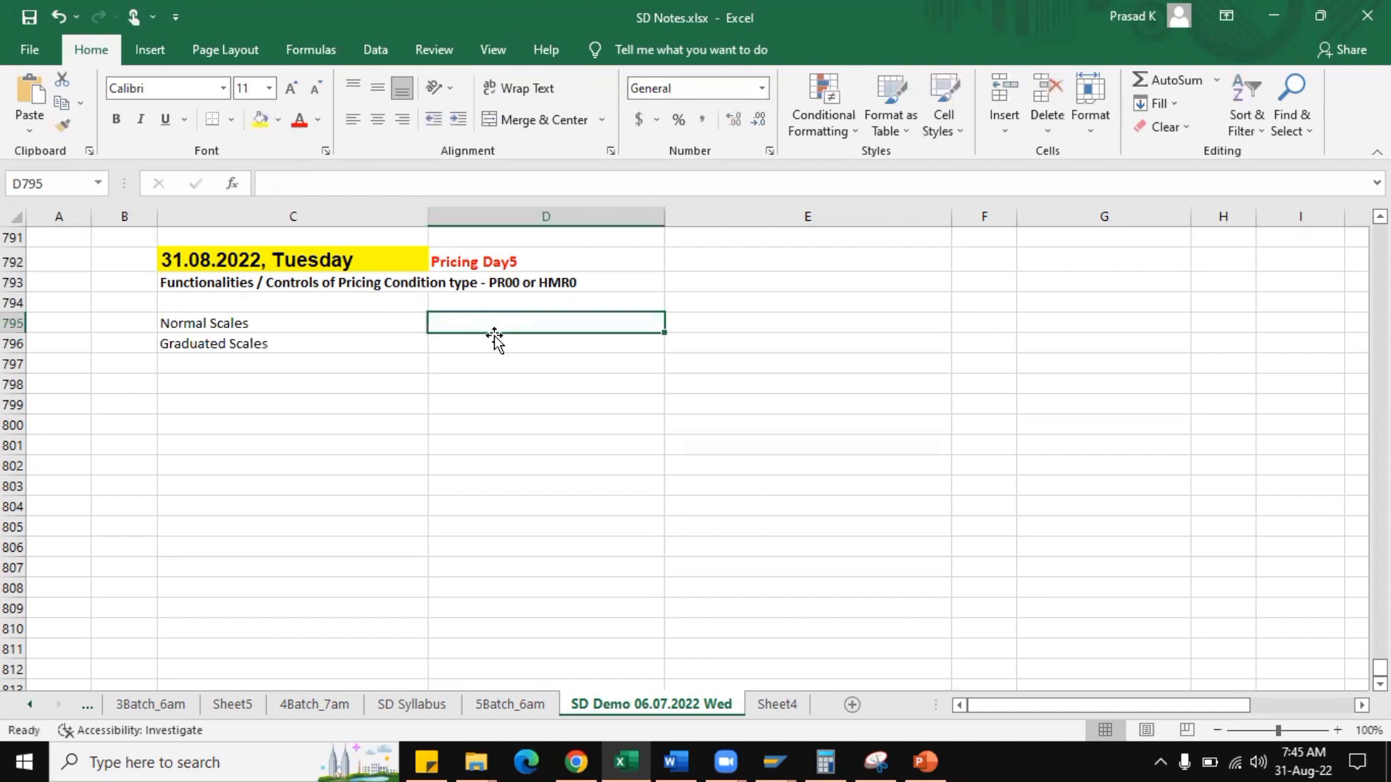
type("0 to 10")
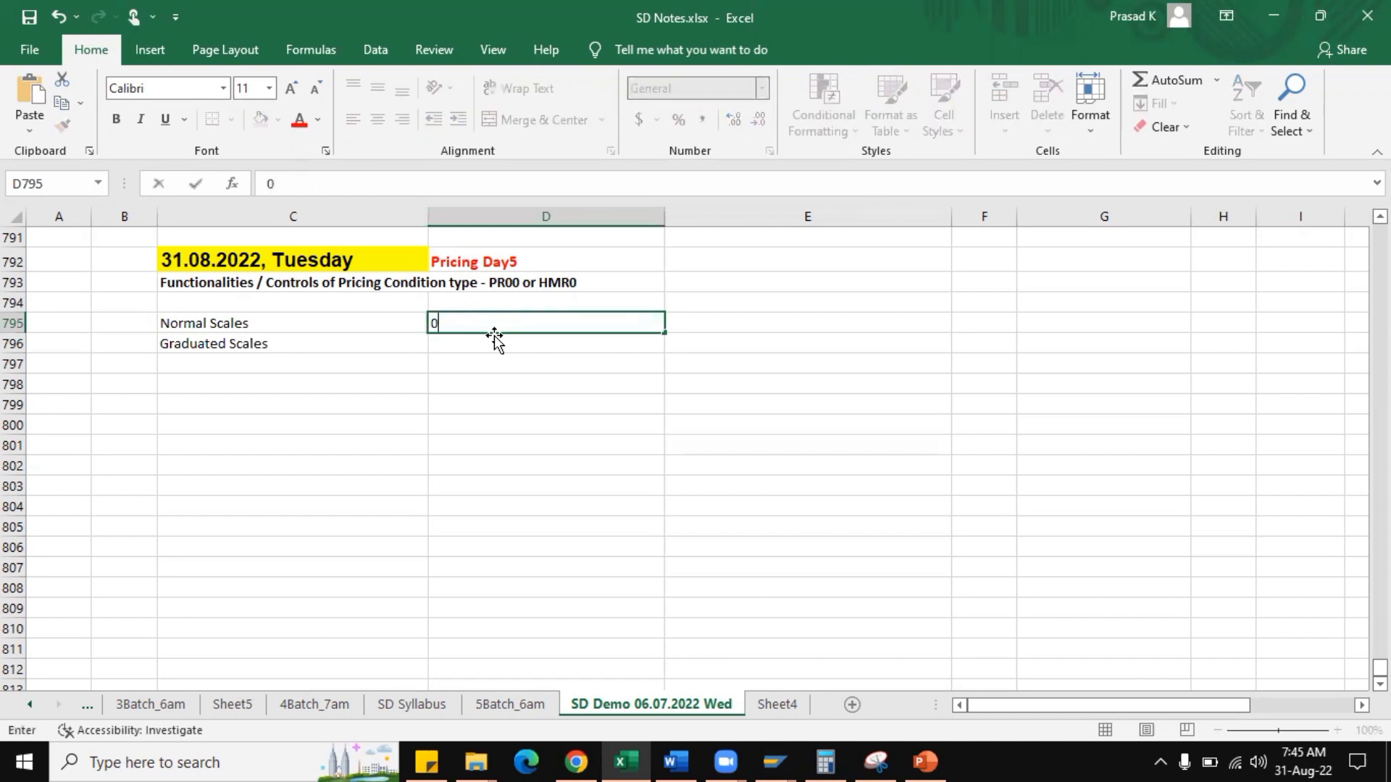
key("Tab")
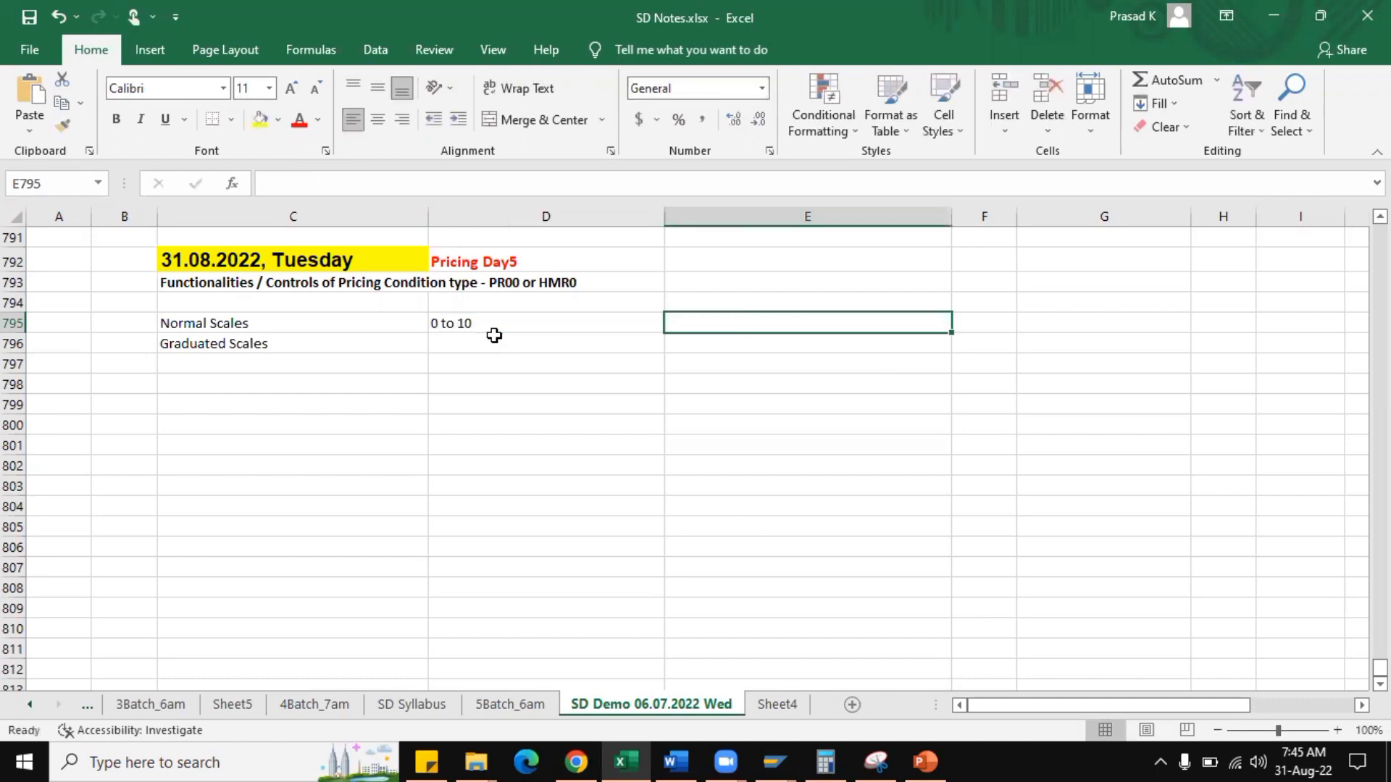
type("7500")
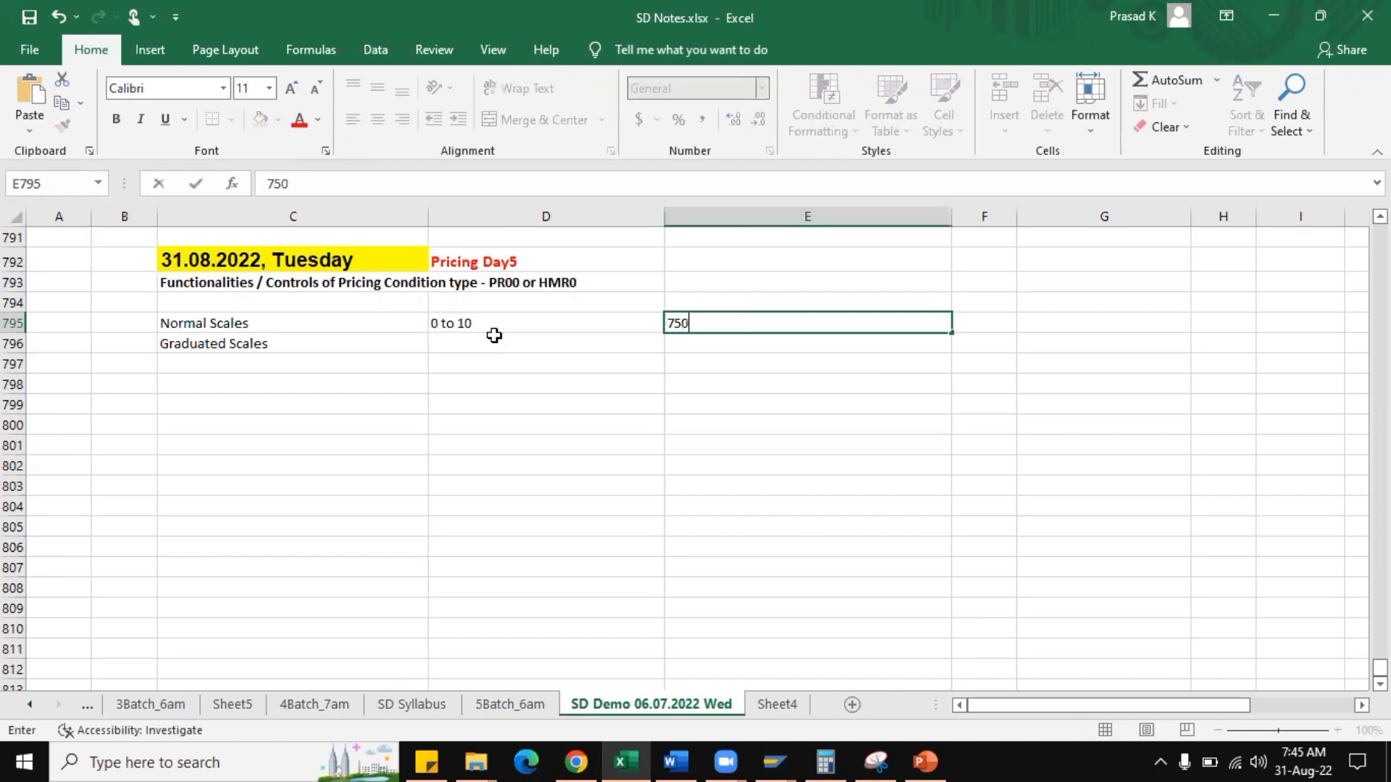
left_click(496, 340)
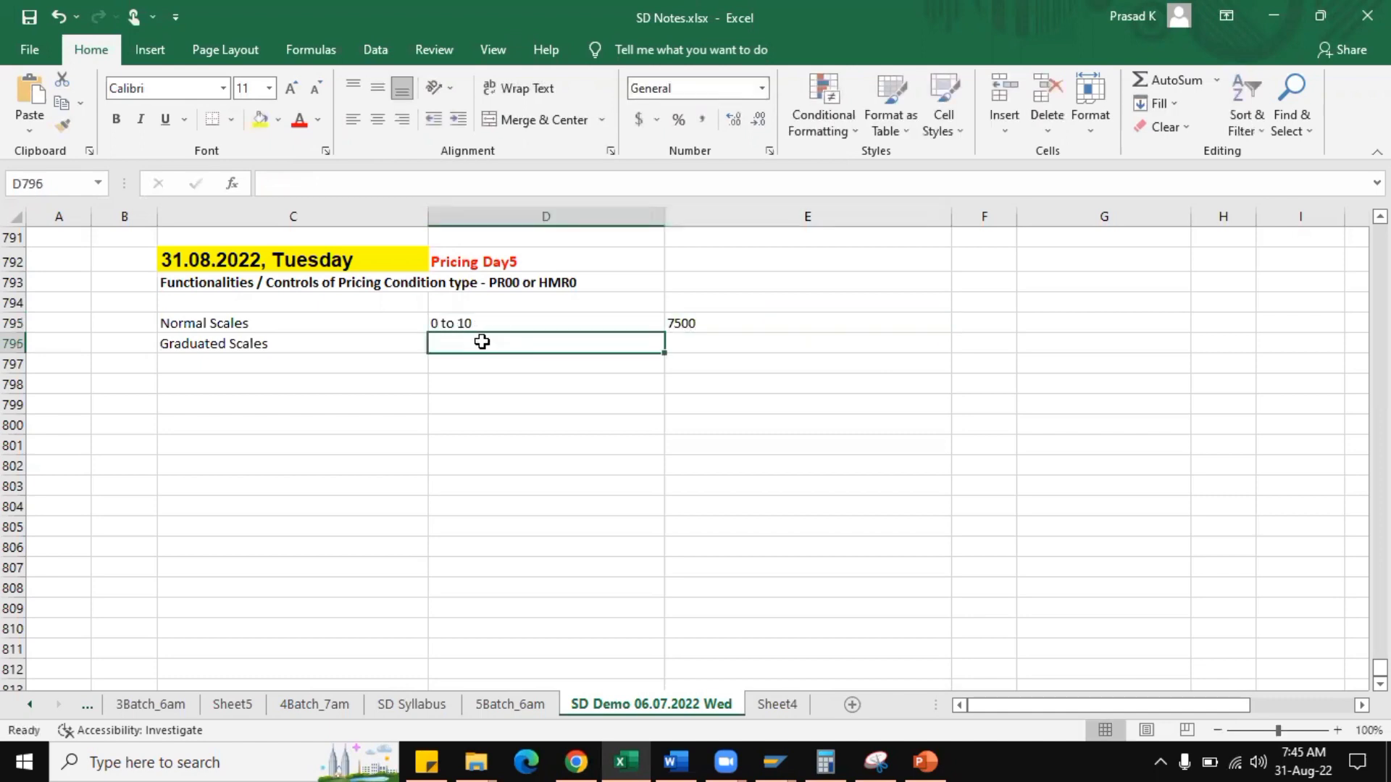
Move the "Graduated Scales" label down to cell C804.
left_click(265, 346)
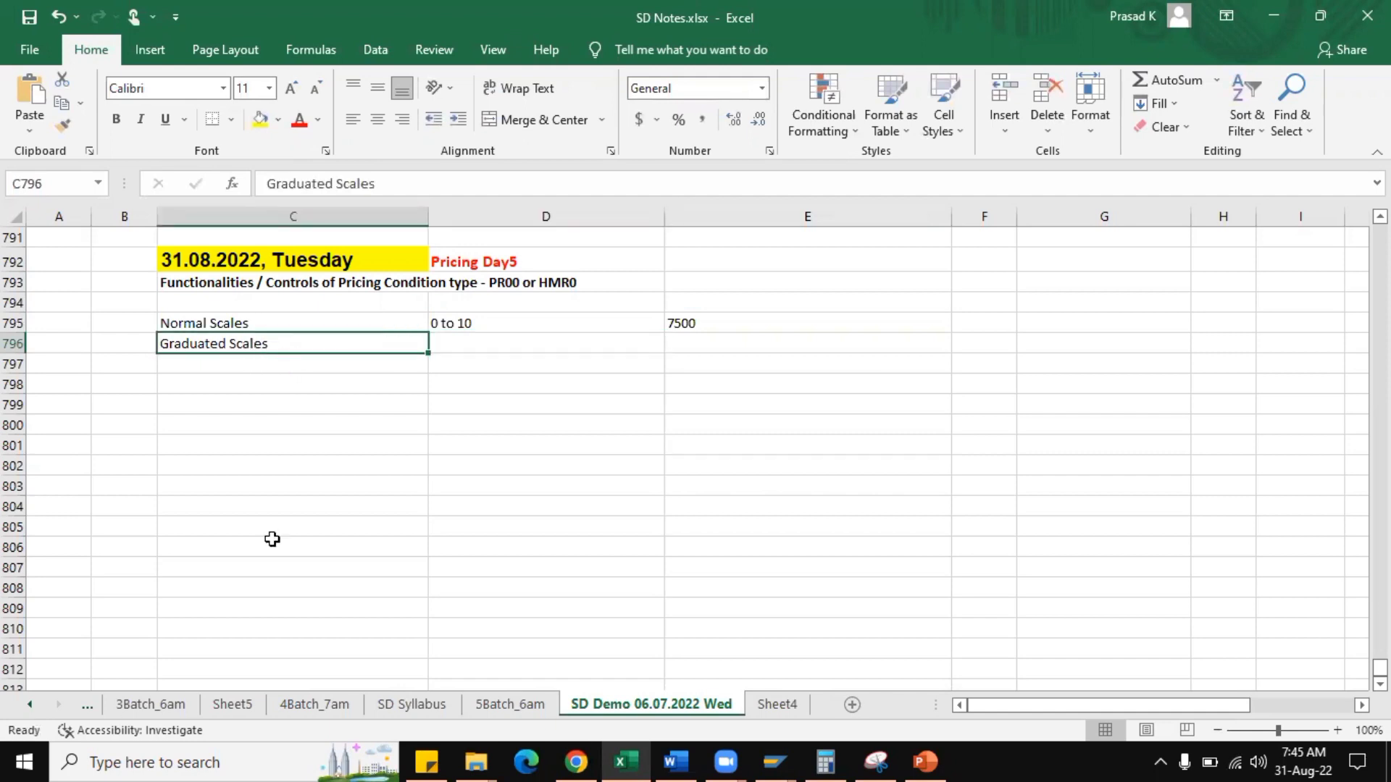
key("ctrl+x")
left_click(232, 500)
key("Return")
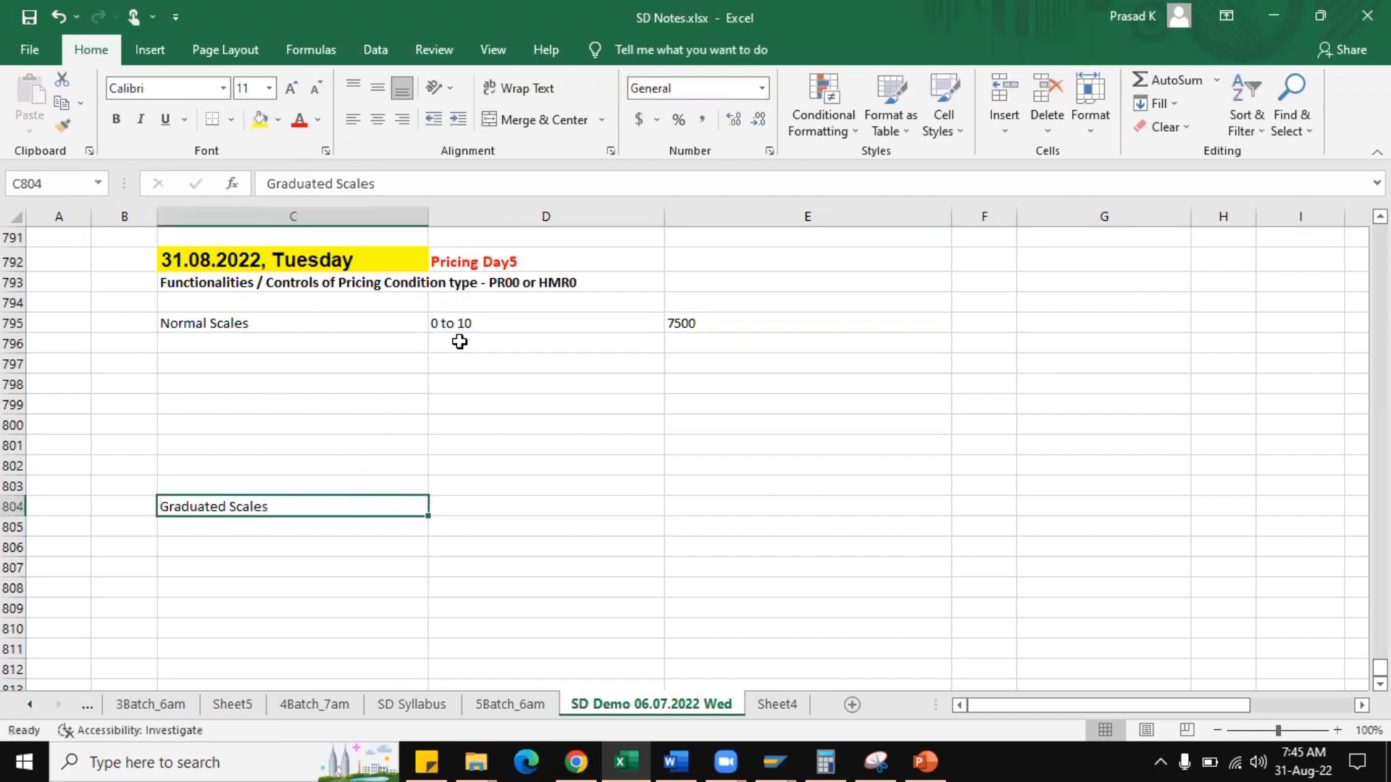
Add the second normal scale tier in row 796: "11 to 20" with a price of 6500.
left_click(456, 342)
type("11 to")
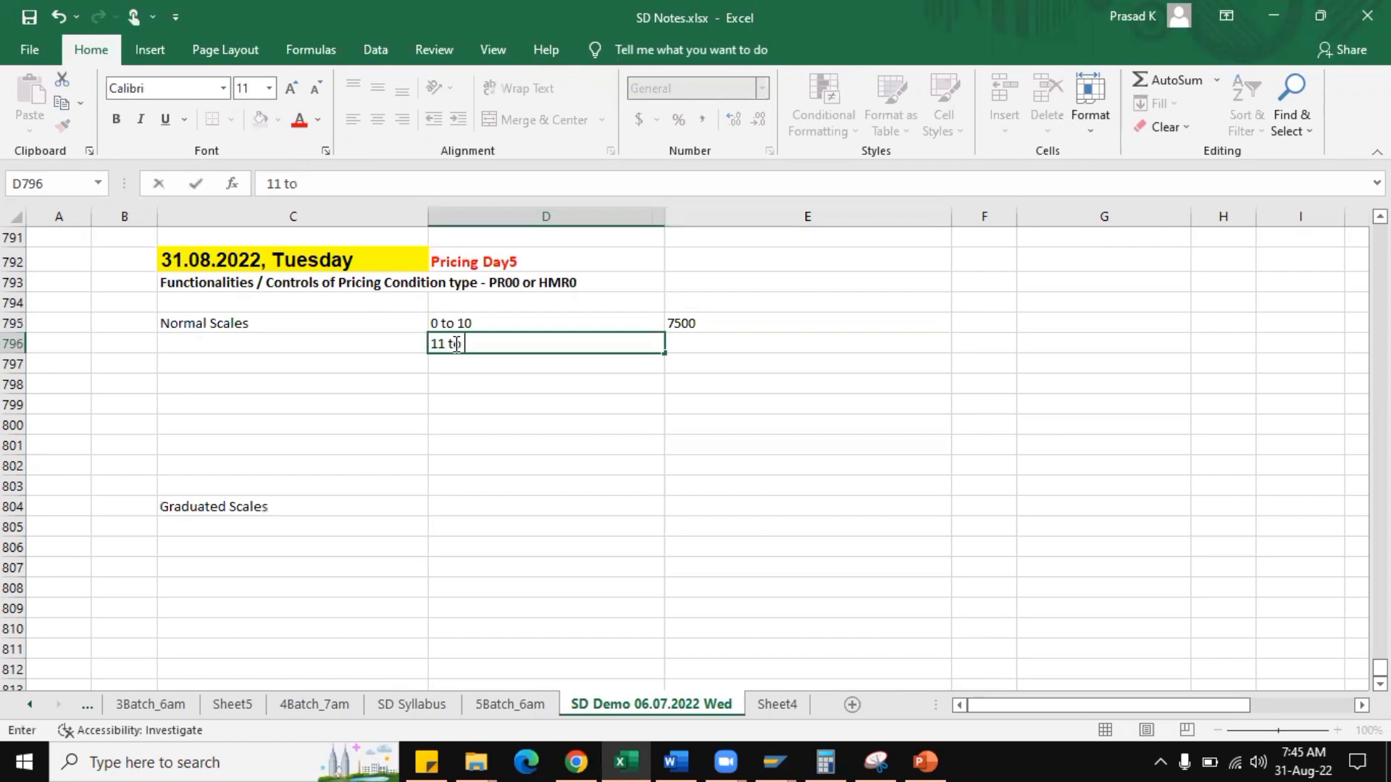
type(" 20")
key("Tab")
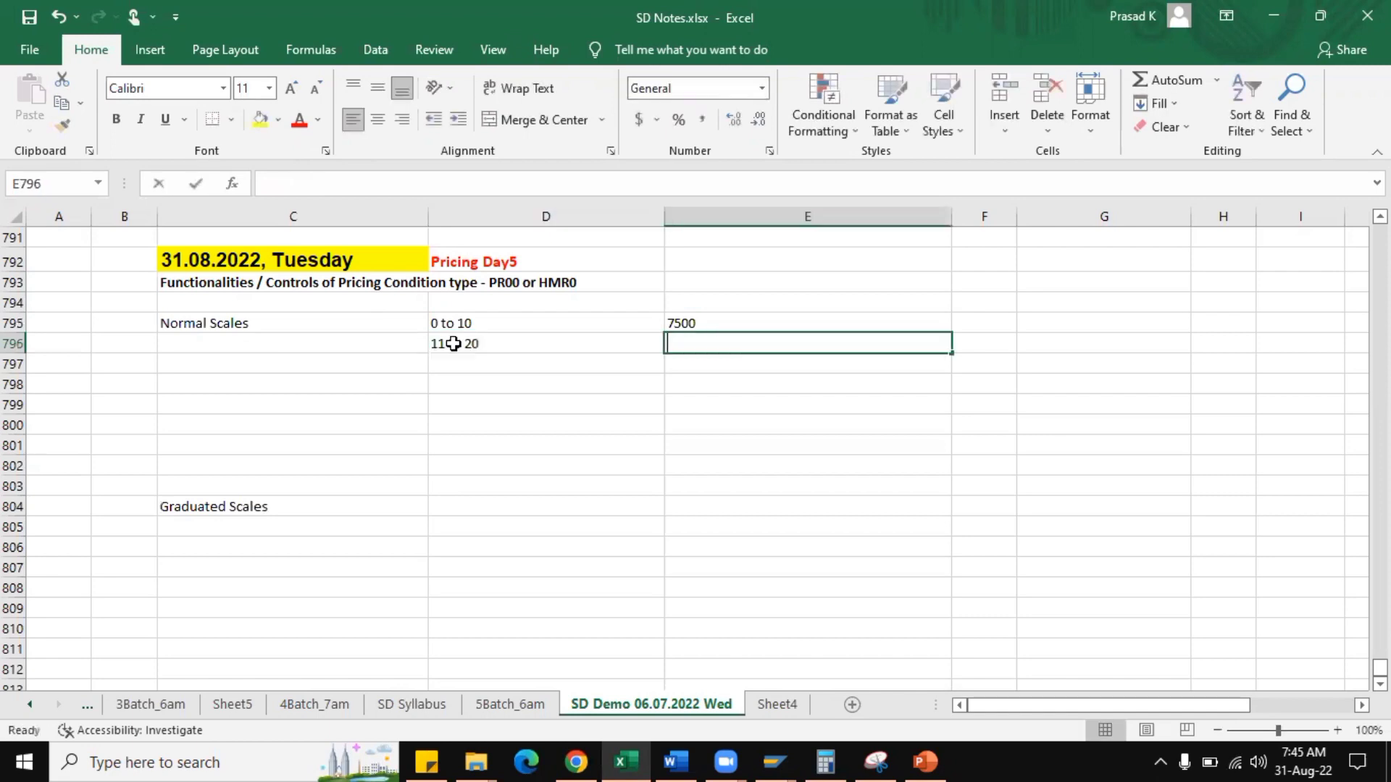
type("6500")
key("Return")
Add the third normal scale tier in row 797: "21 to 50" with a price of 6000.
type("2")
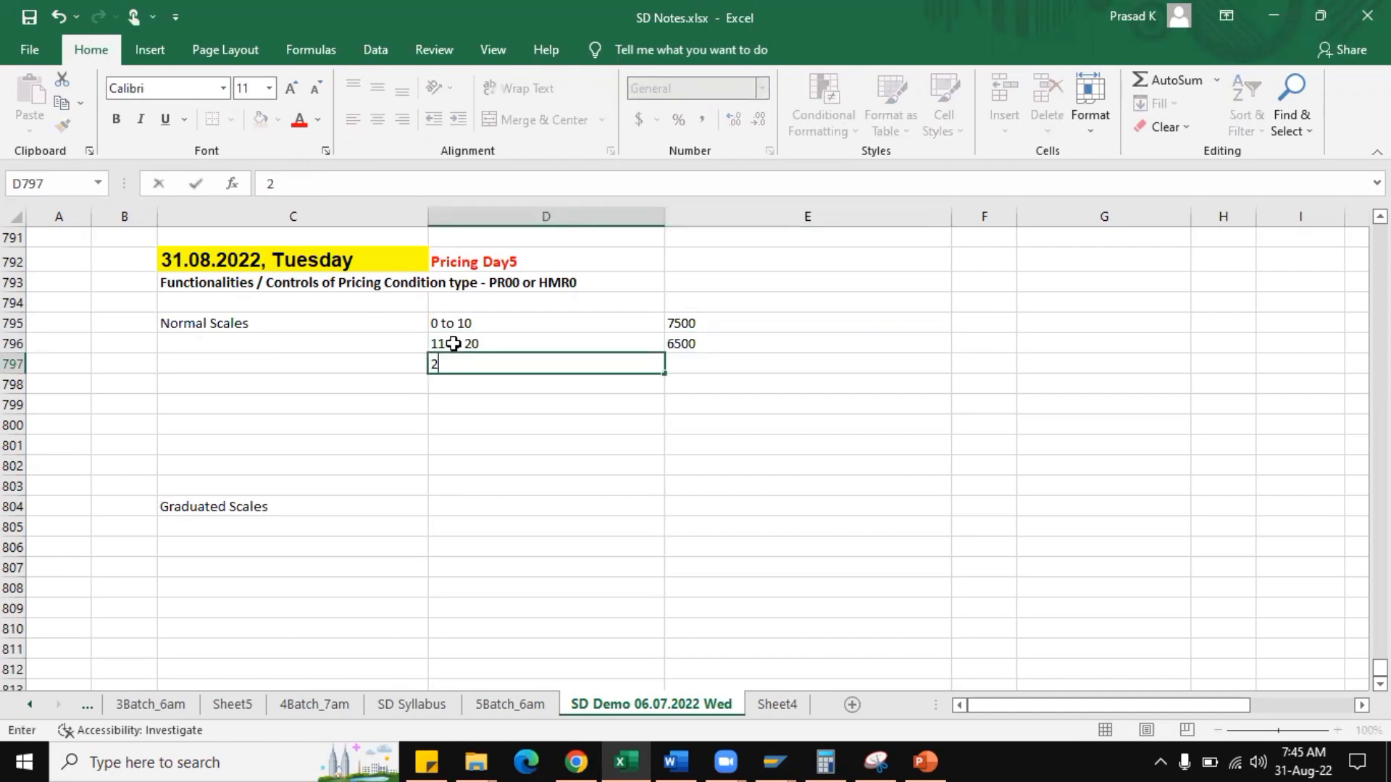
type("1 to 50")
key("Tab")
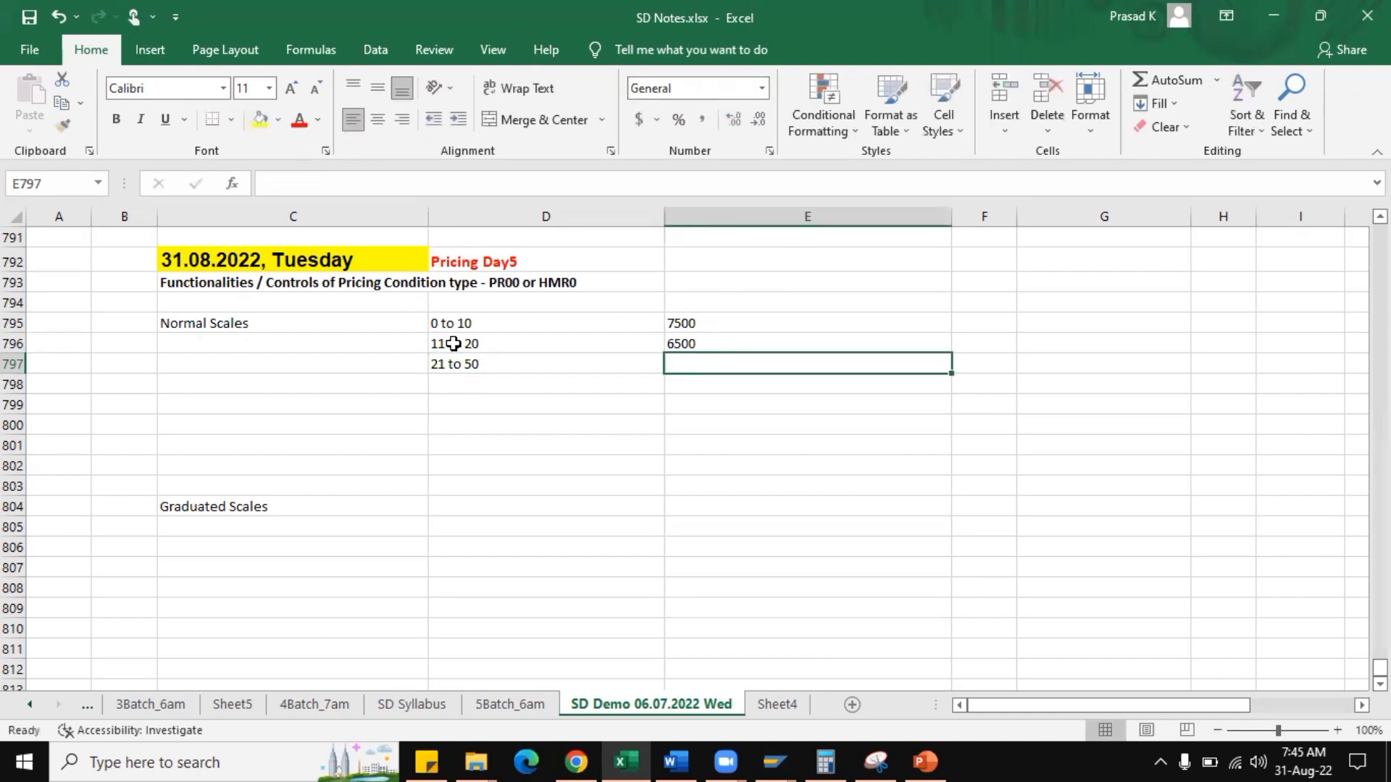
type("6000")
key("Return")
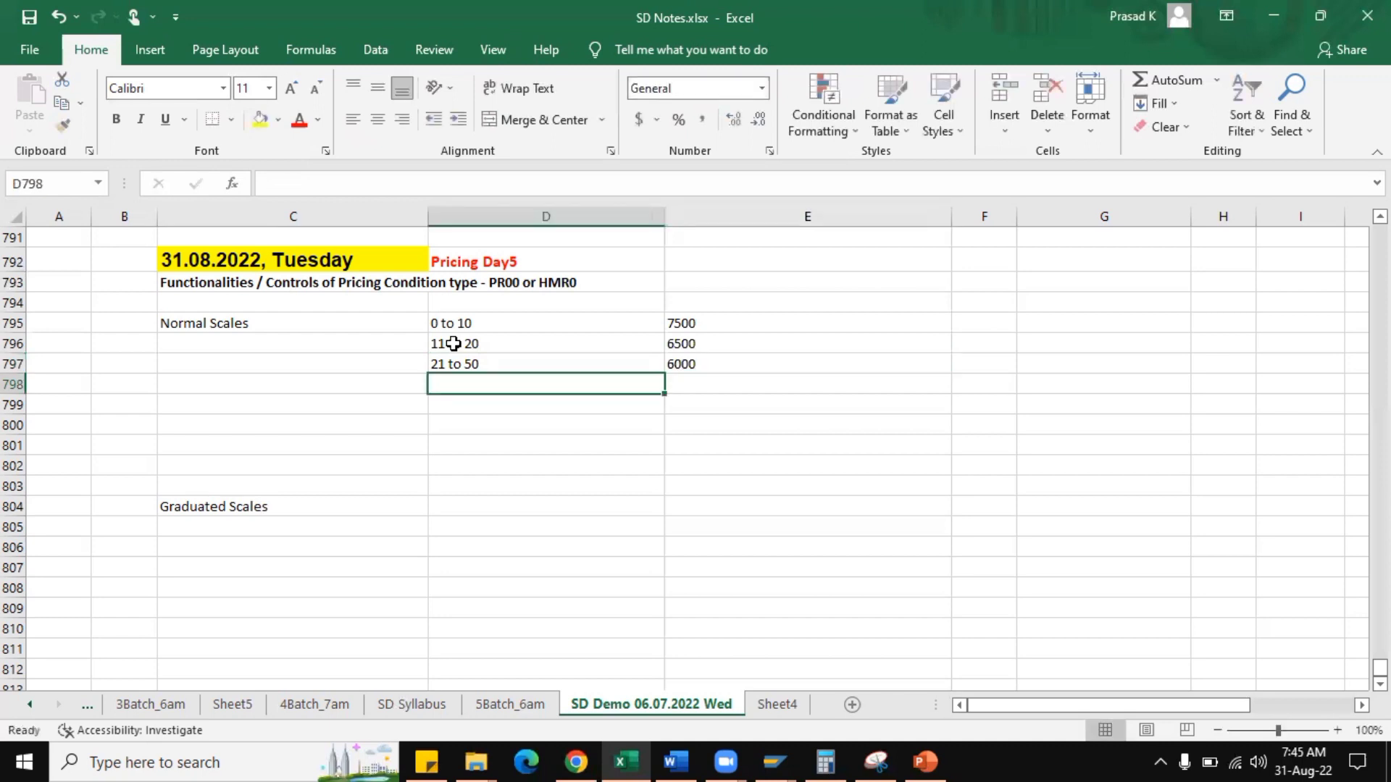
Record the example in row 799: "The customer ordered 50 qty" in C, "price is 50 * 6000" in D and 300000 in E.
left_click(226, 406)
type("The")
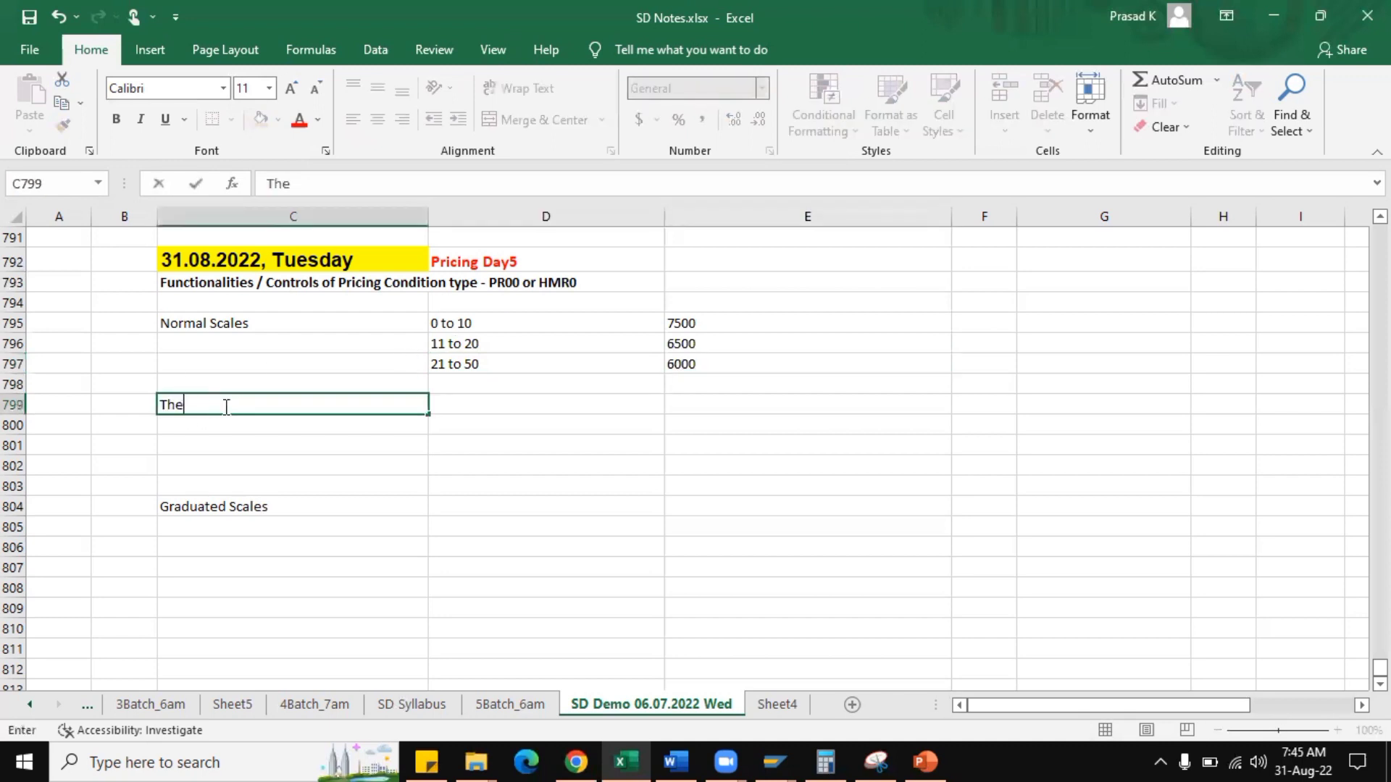
type(" customer orde")
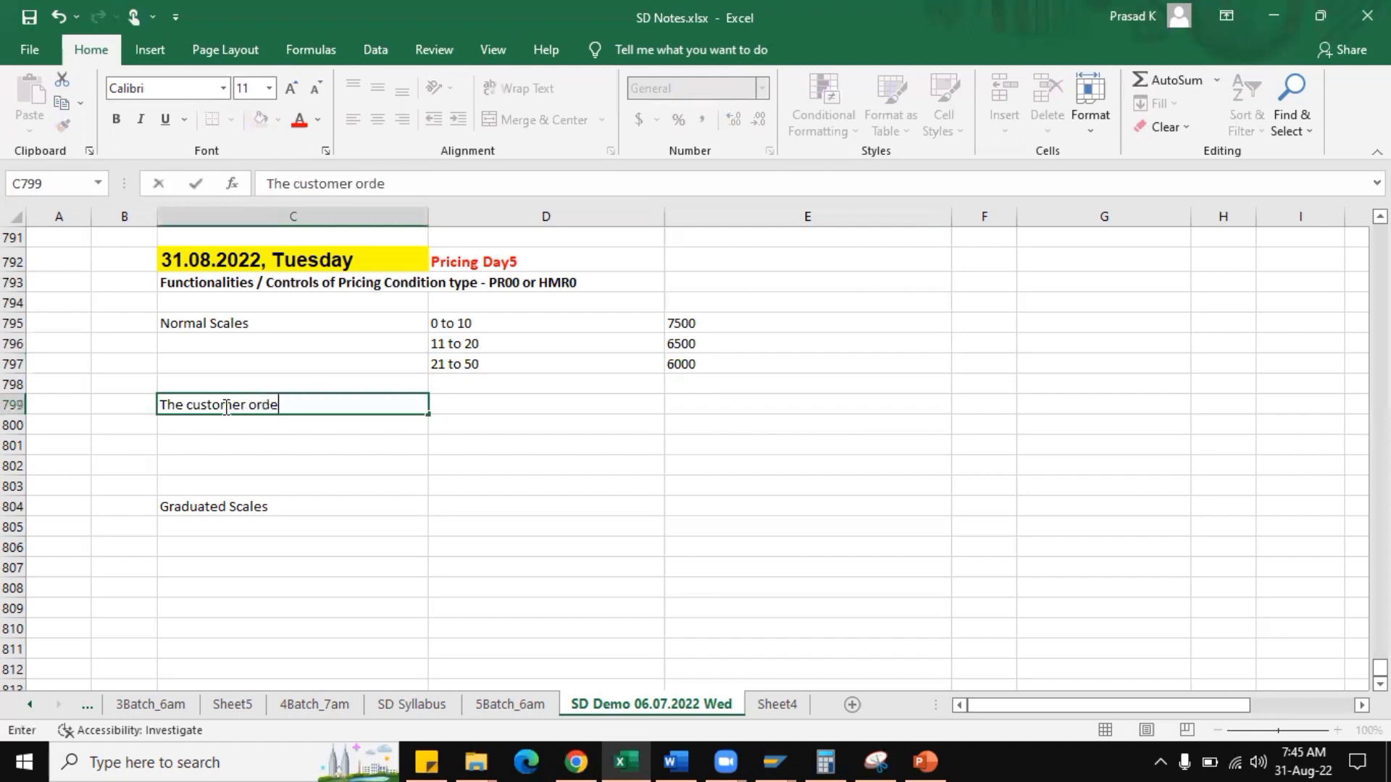
type("red 50 qty")
key("Tab")
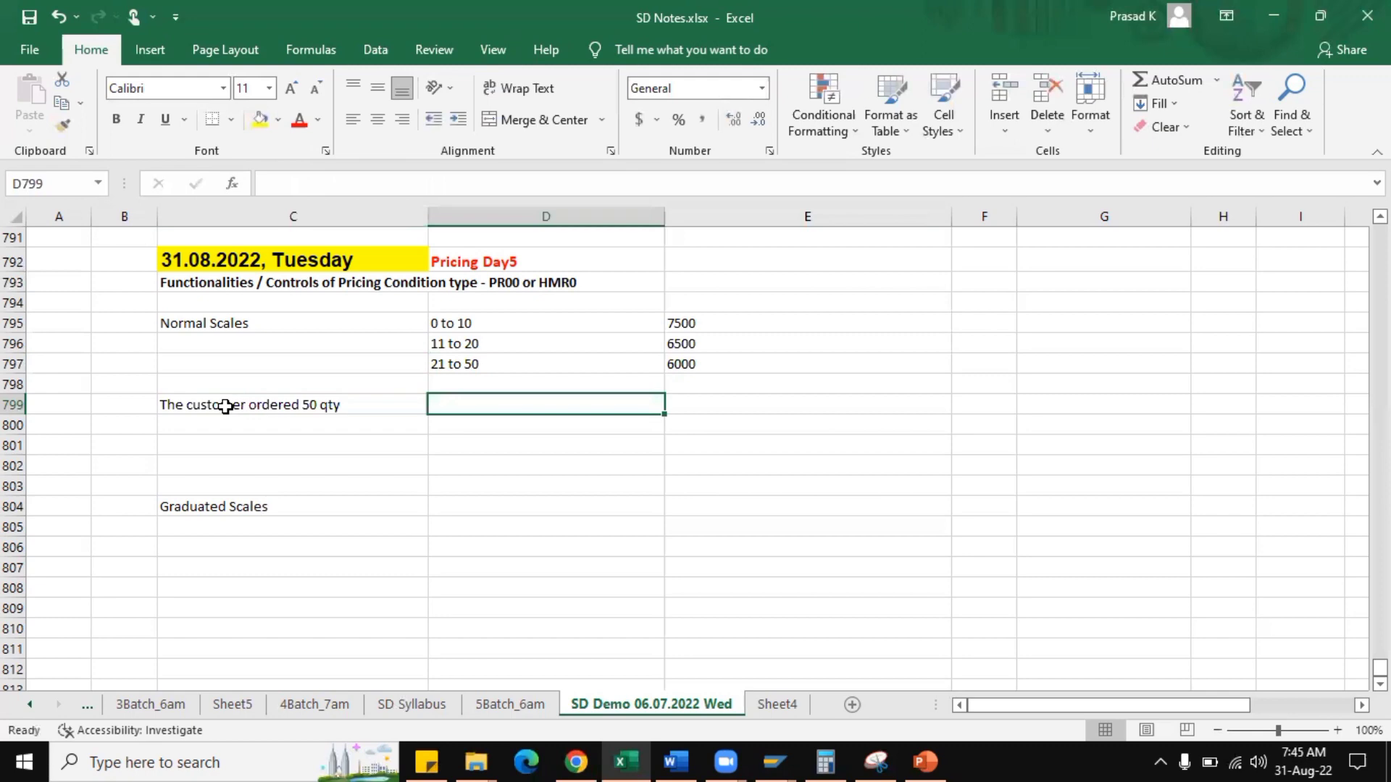
type("price is ")
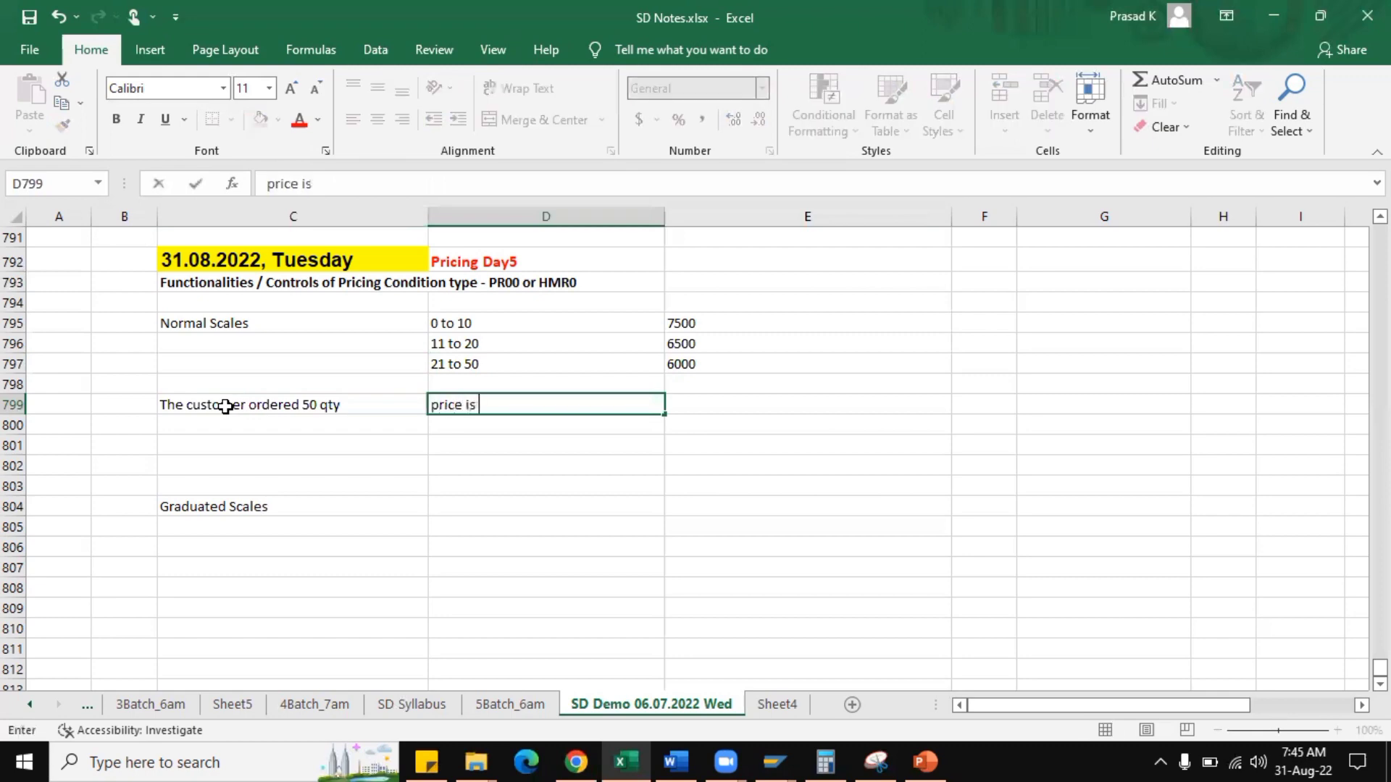
type("50 * 6000")
key("Tab")
type("300000")
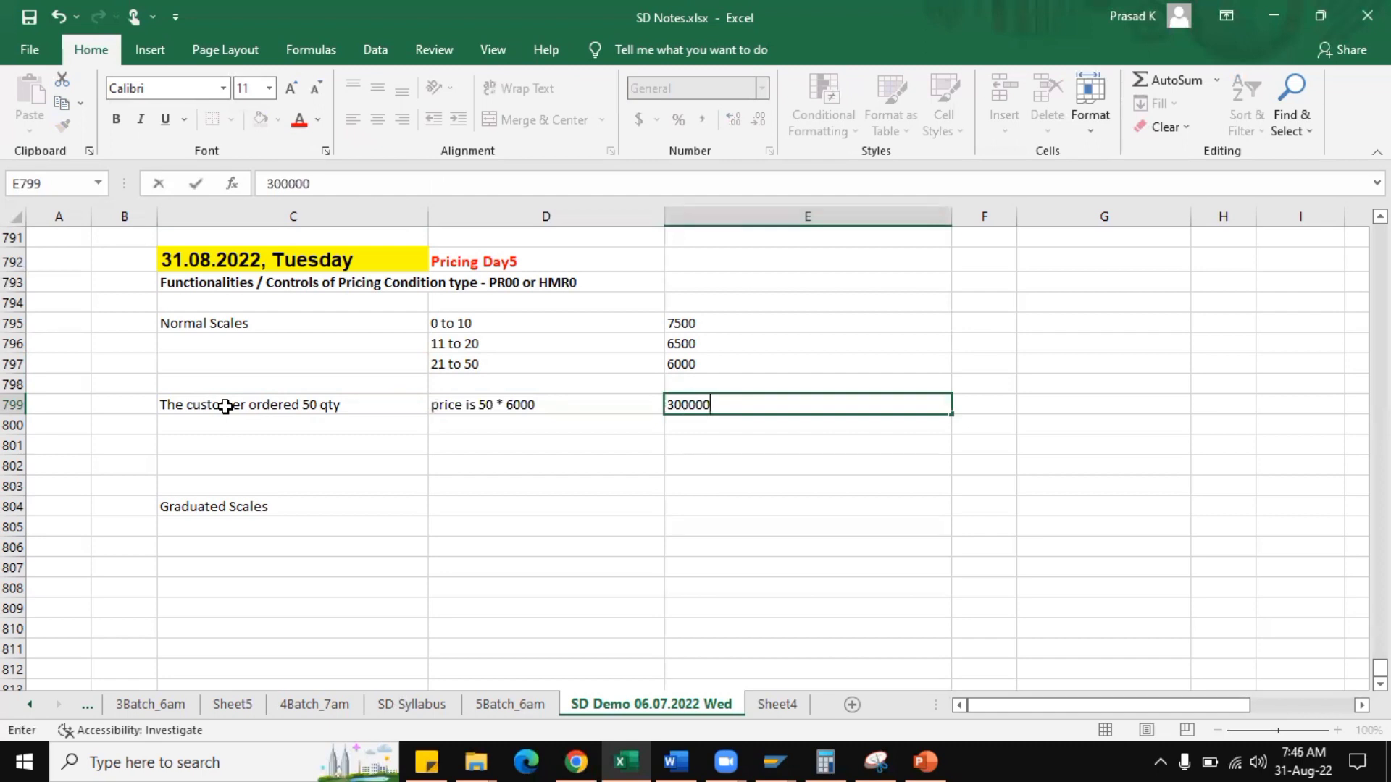
key("ctrl+Return")
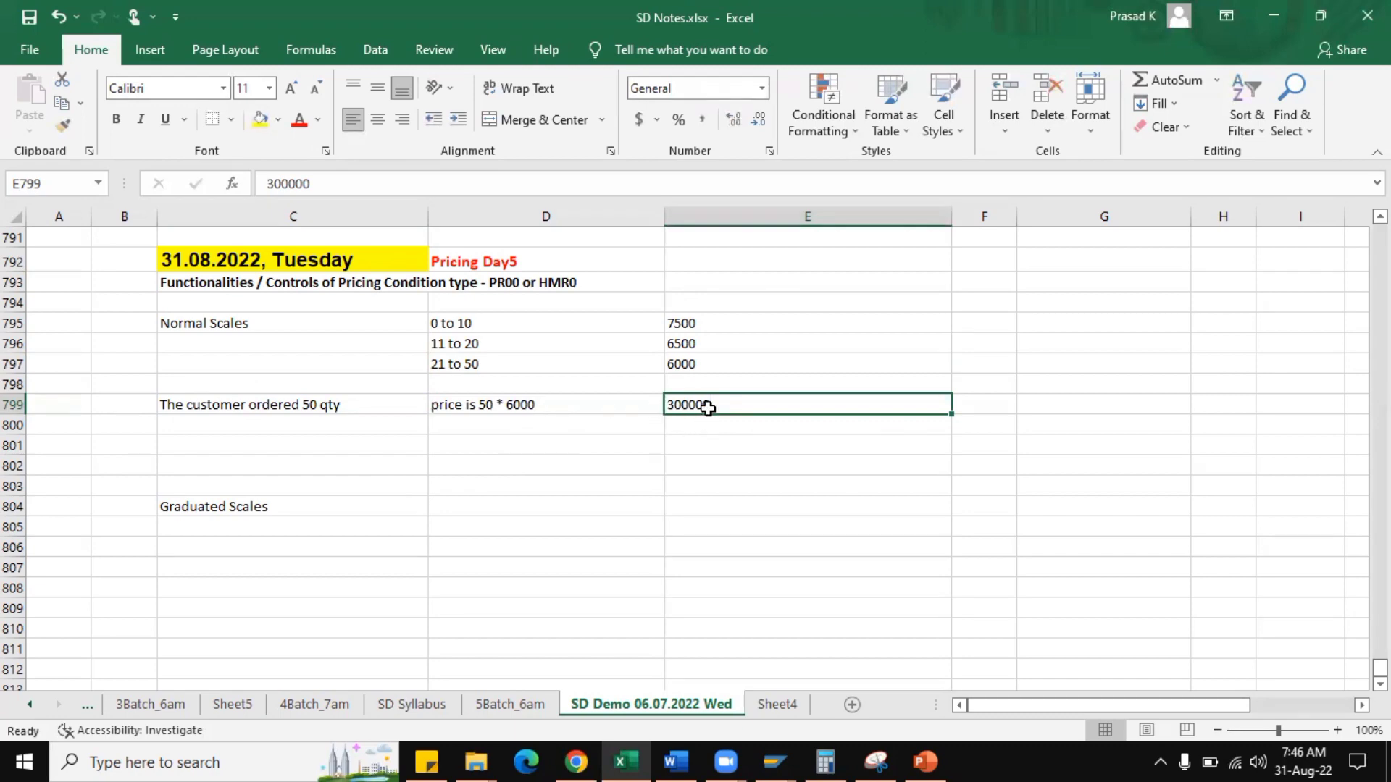
Check the unit price in Calculator by dividing 300000 by 50, and return to the worksheet.
double_click(742, 404)
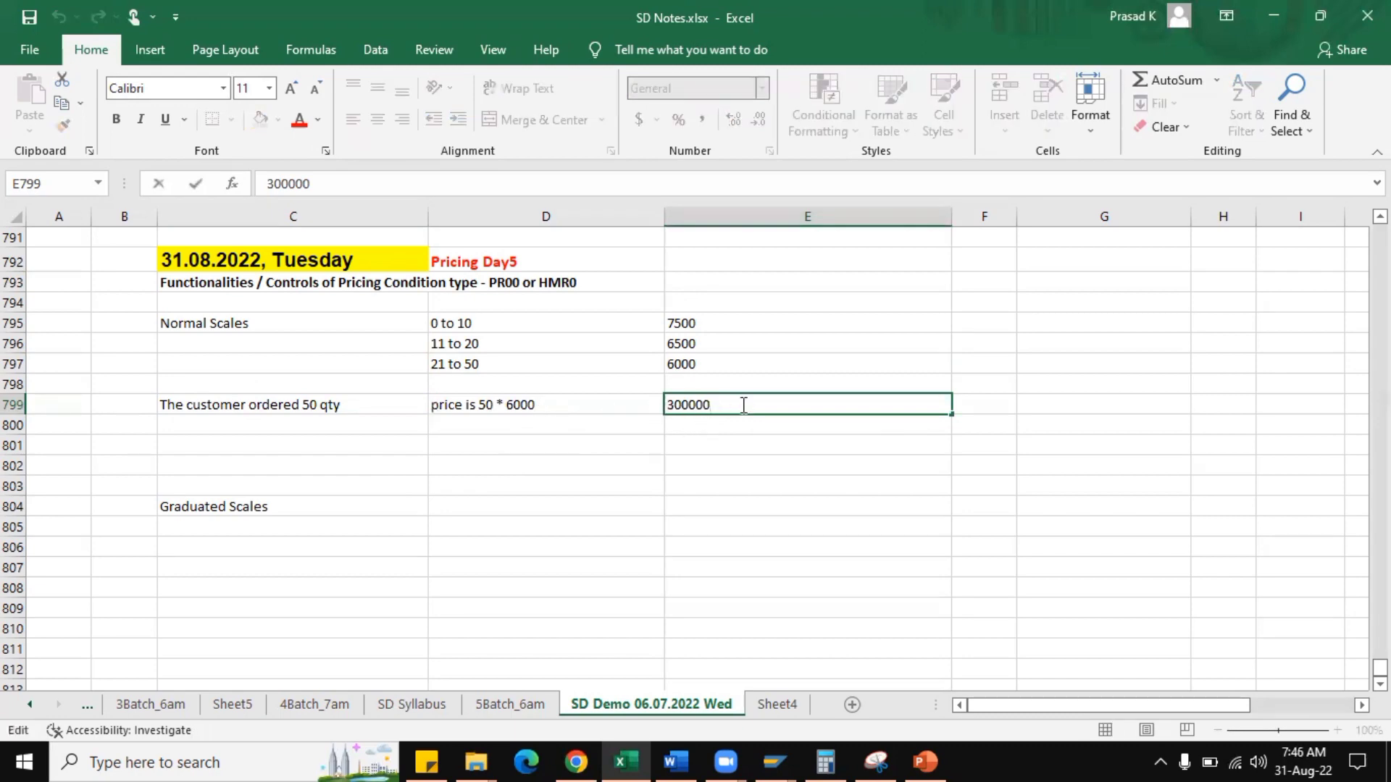
left_click(826, 762)
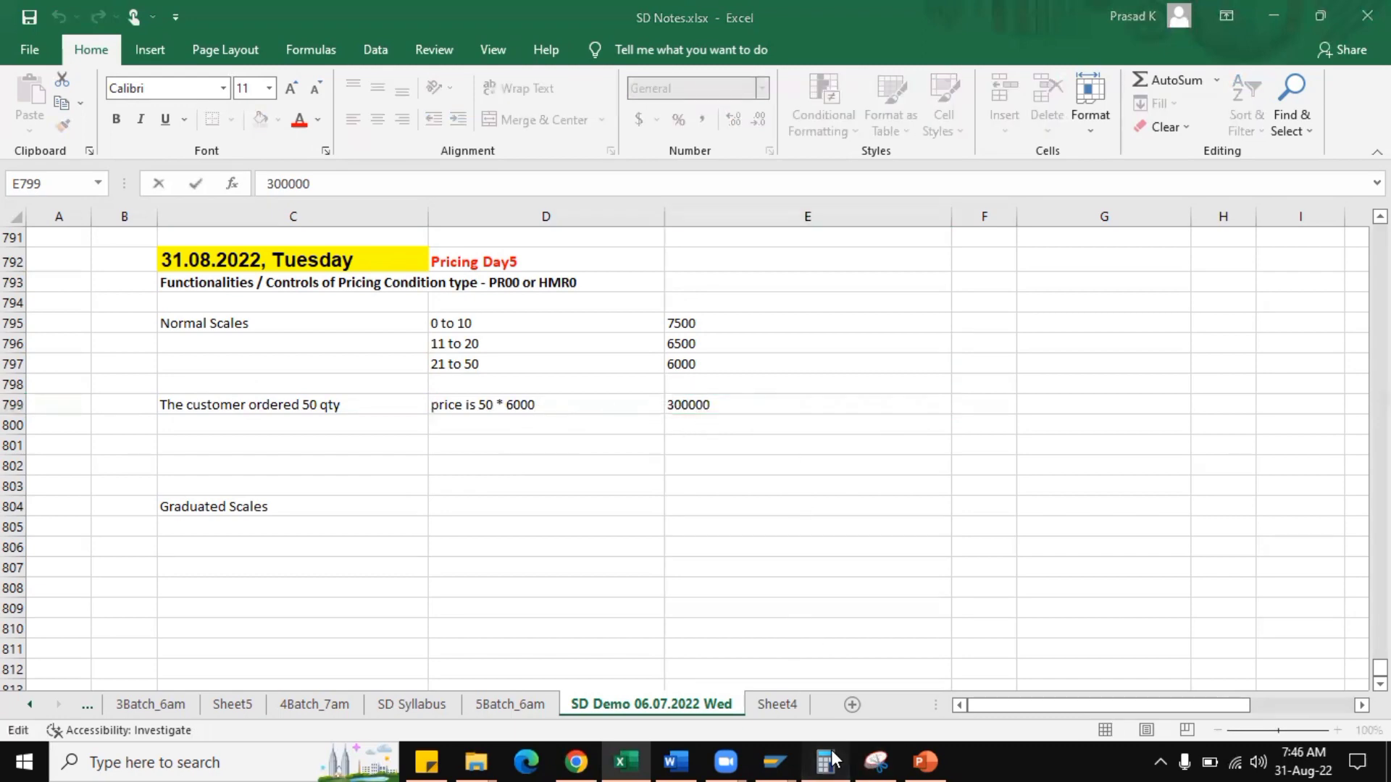
left_click(875, 314)
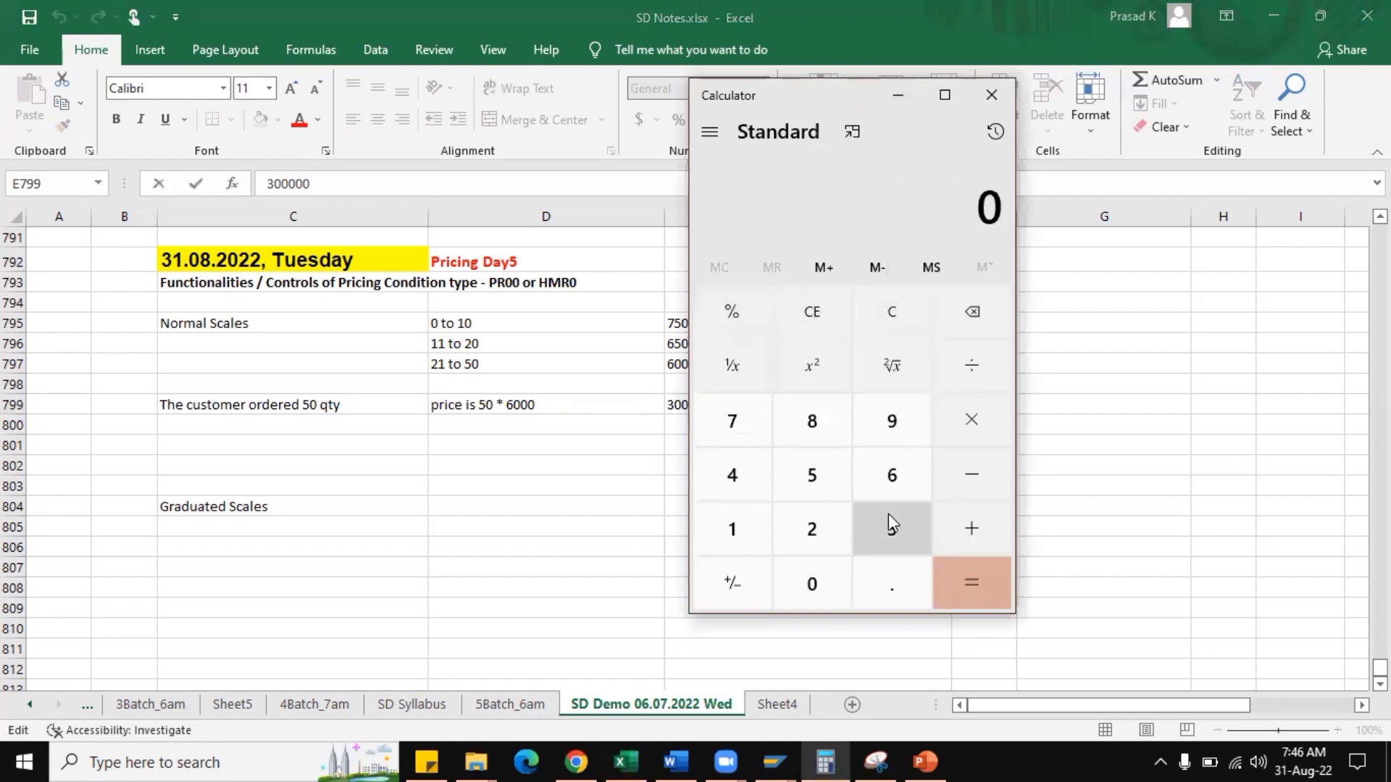
left_click(888, 518)
left_click(824, 585)
left_click(824, 583)
left_click(824, 583)
left_click(824, 580)
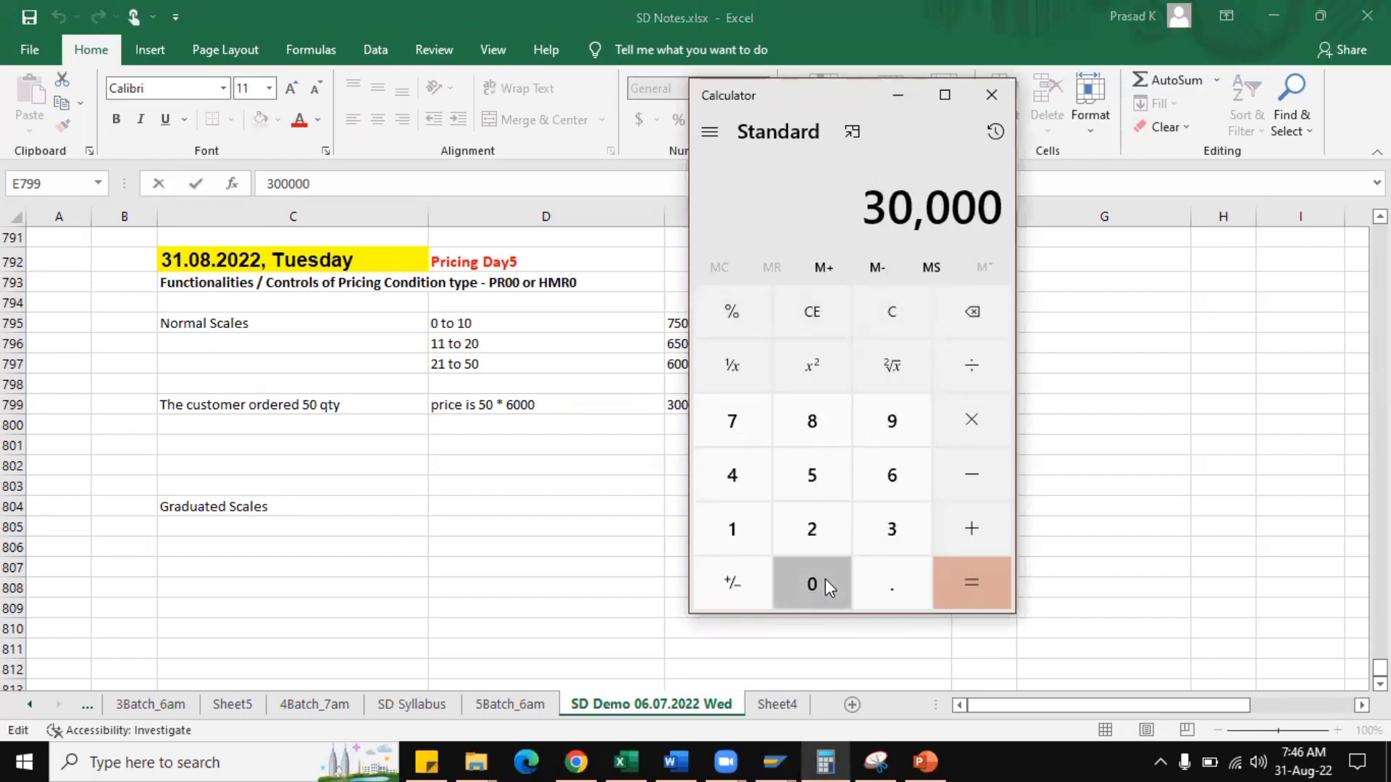
left_click(826, 581)
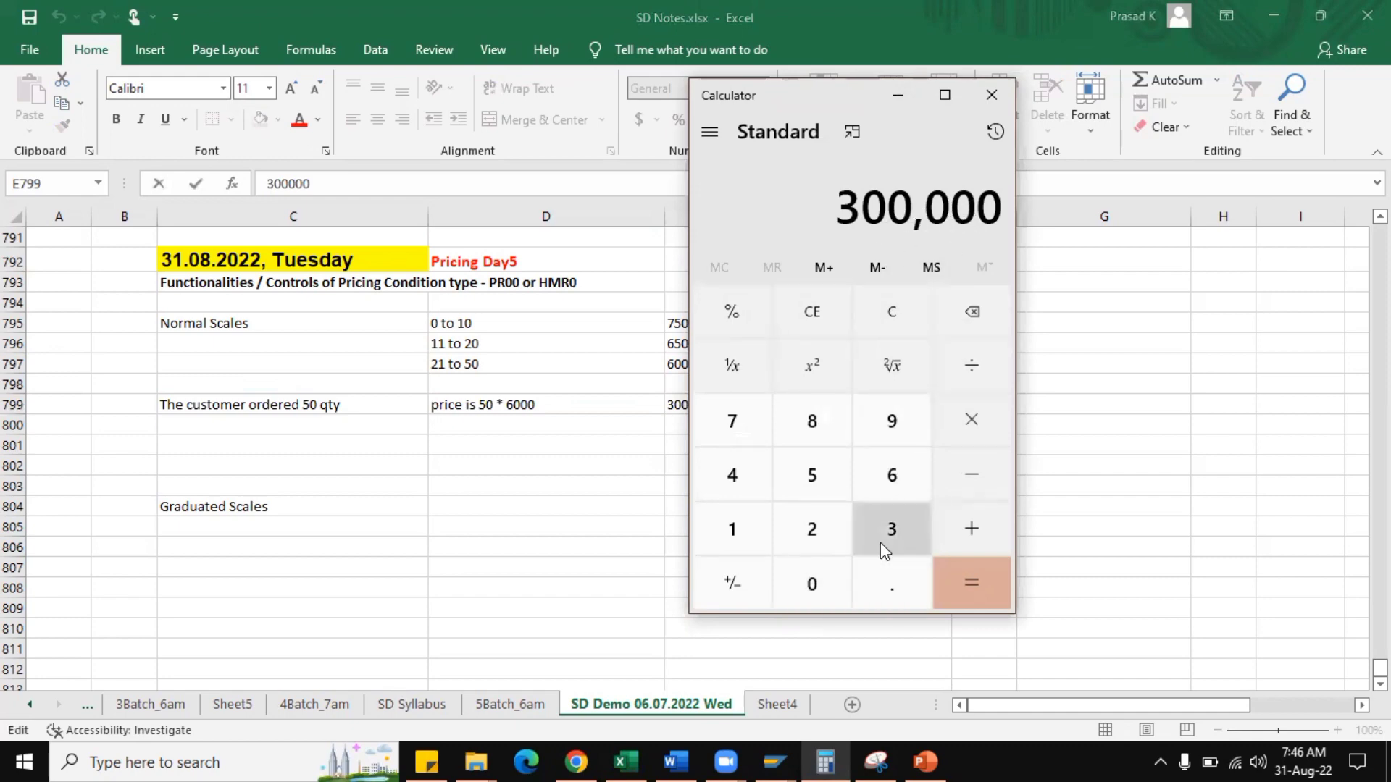
left_click(980, 369)
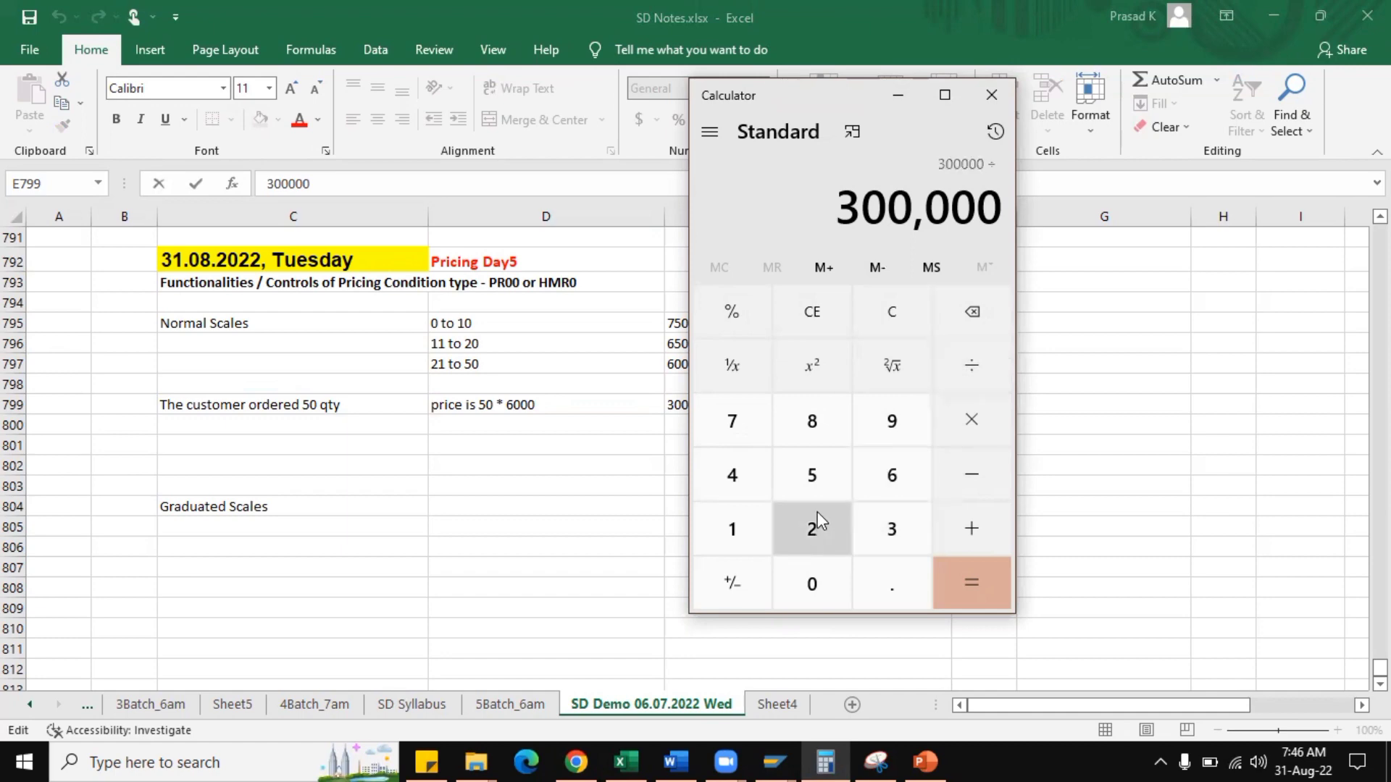
key("5")
key("0")
left_click(974, 580)
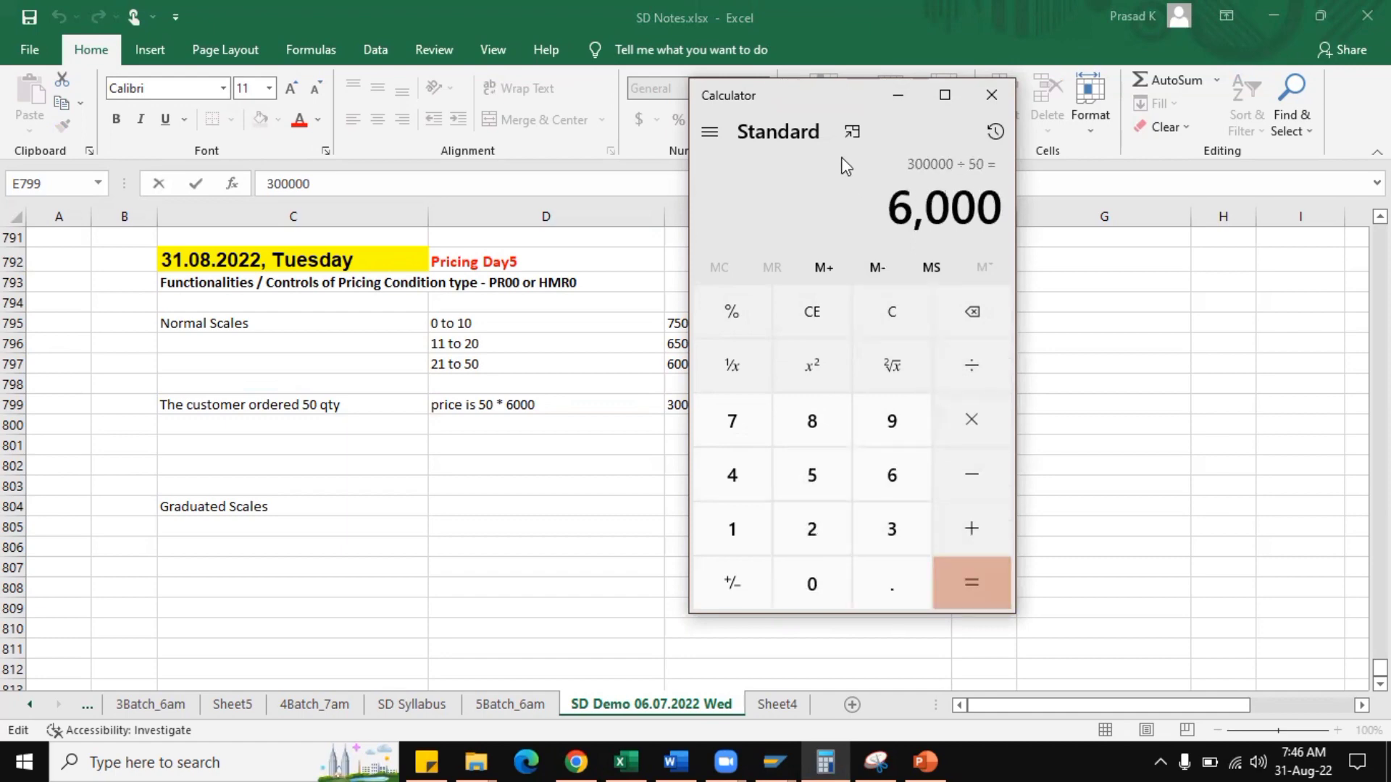
left_click(899, 99)
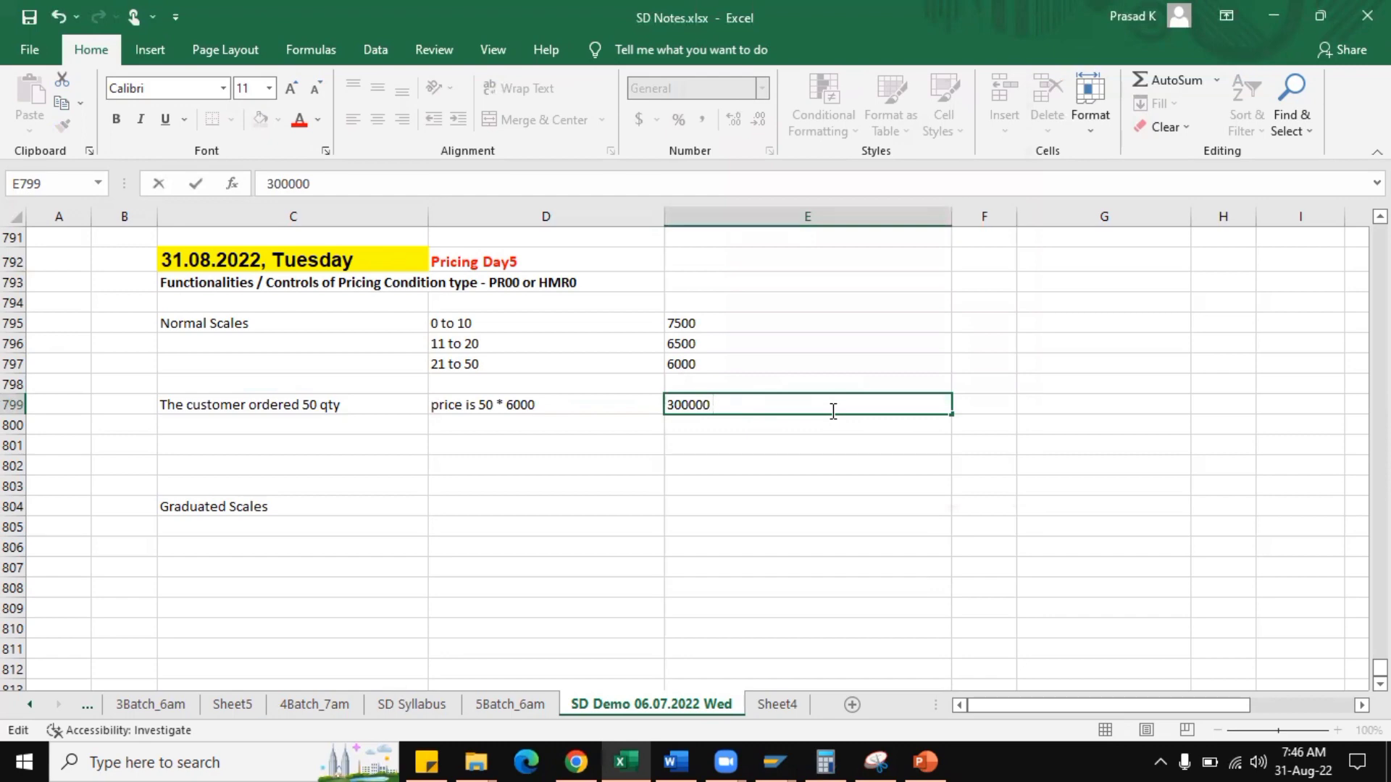
Enter the unit price 6000 in F799 and the note "benefit to the customer" in G799.
double_click(560, 407)
left_click(974, 403)
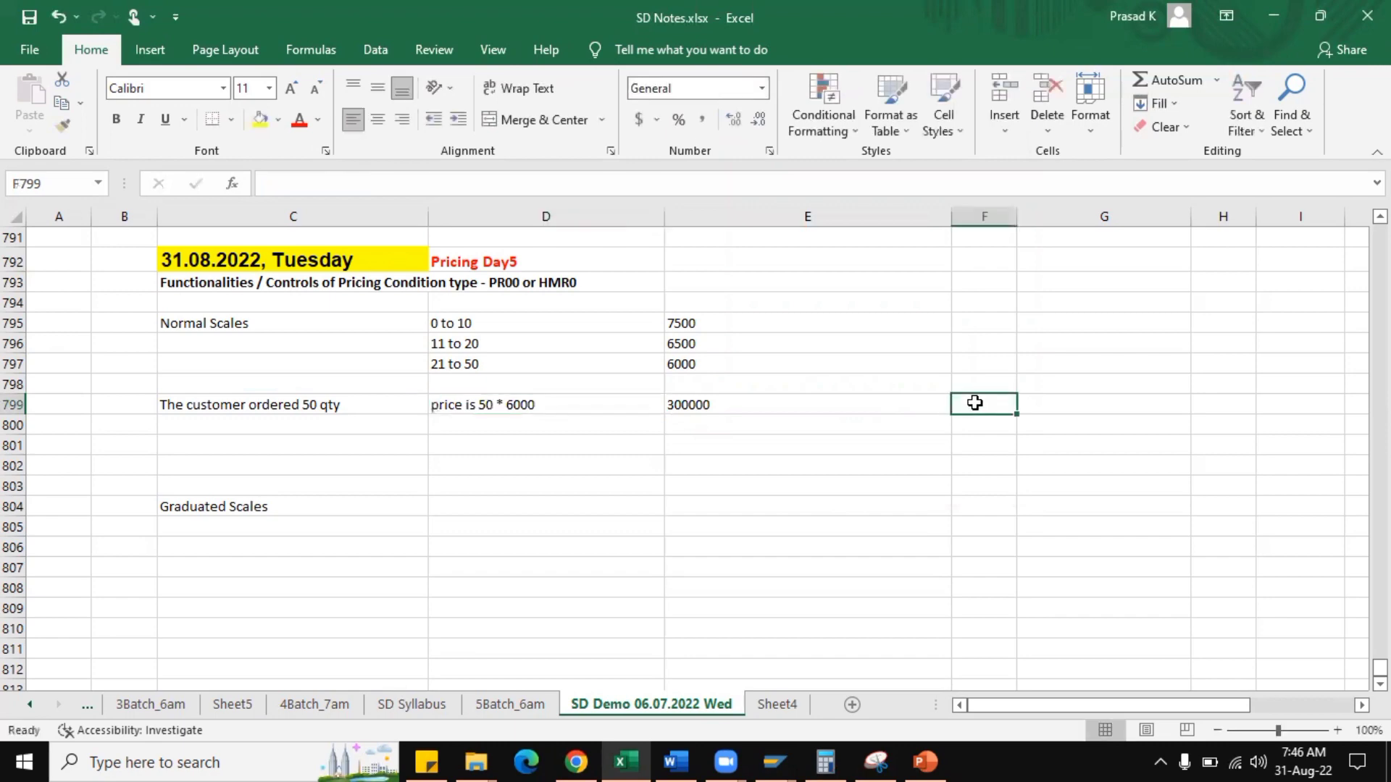
type("6000 b")
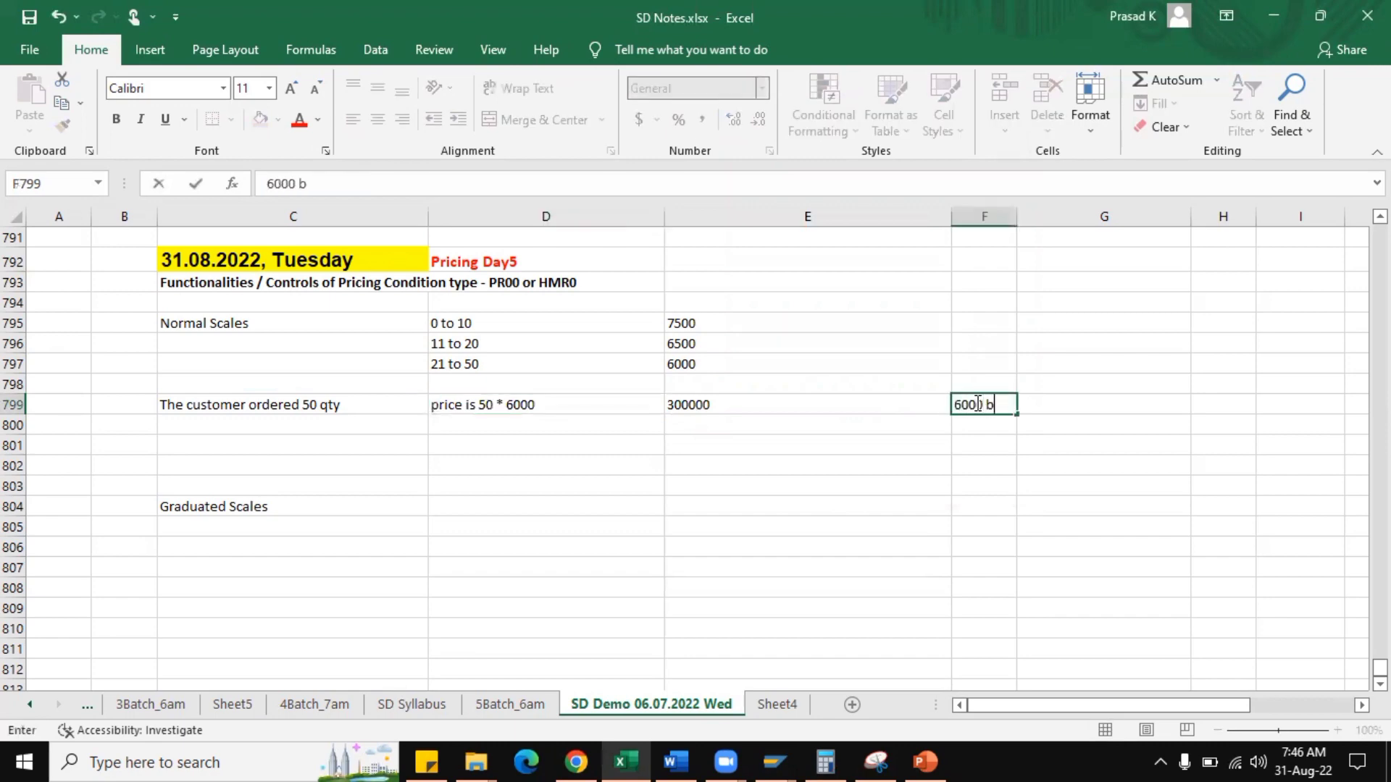
key("Tab")
type("ben")
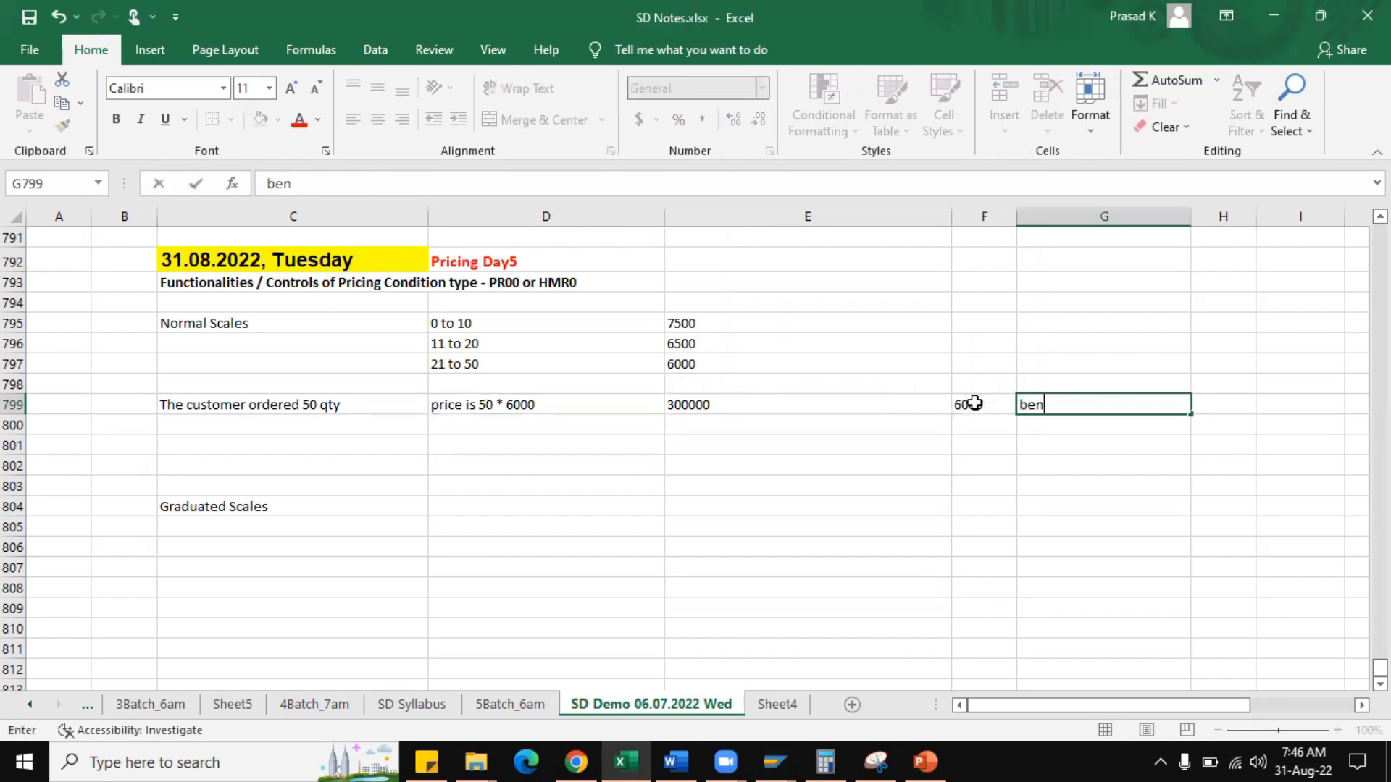
type("efit to the custo")
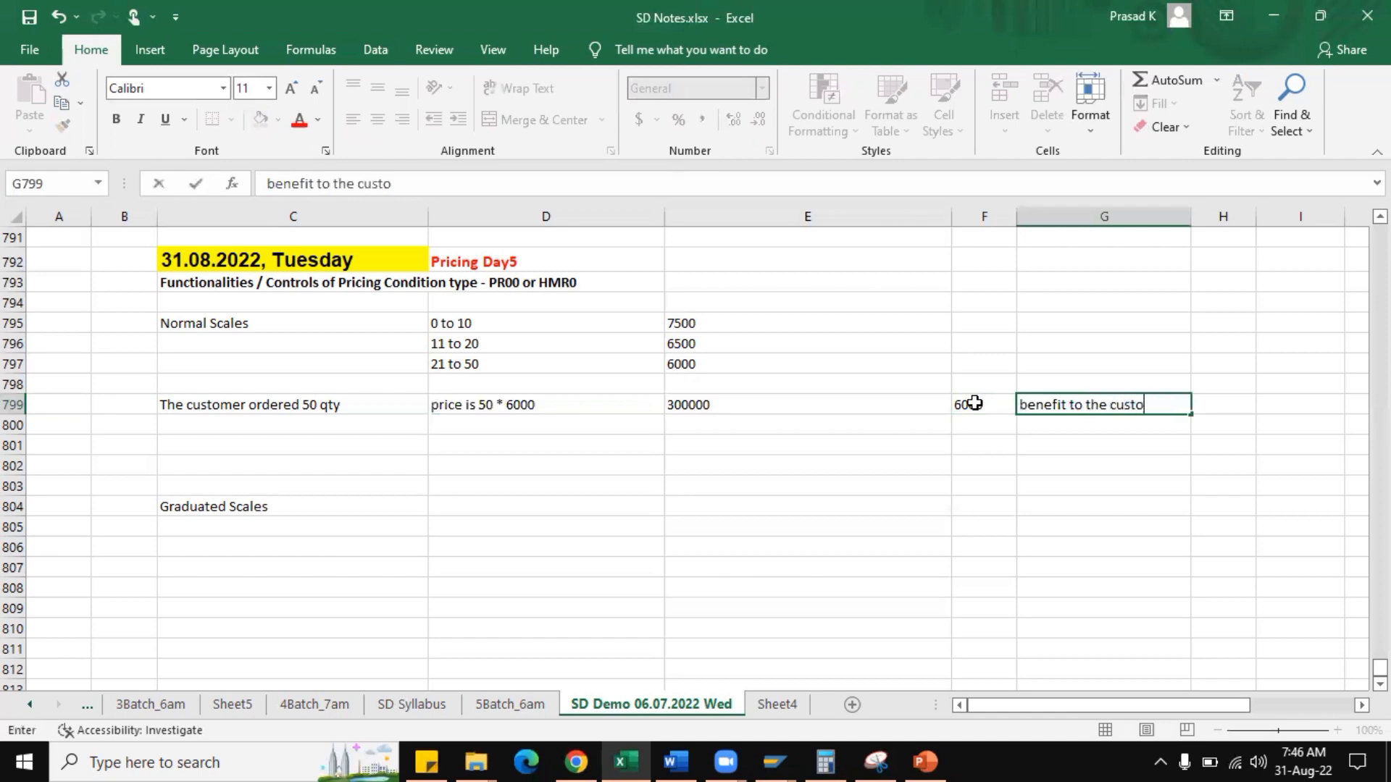
type("mer")
key("Return")
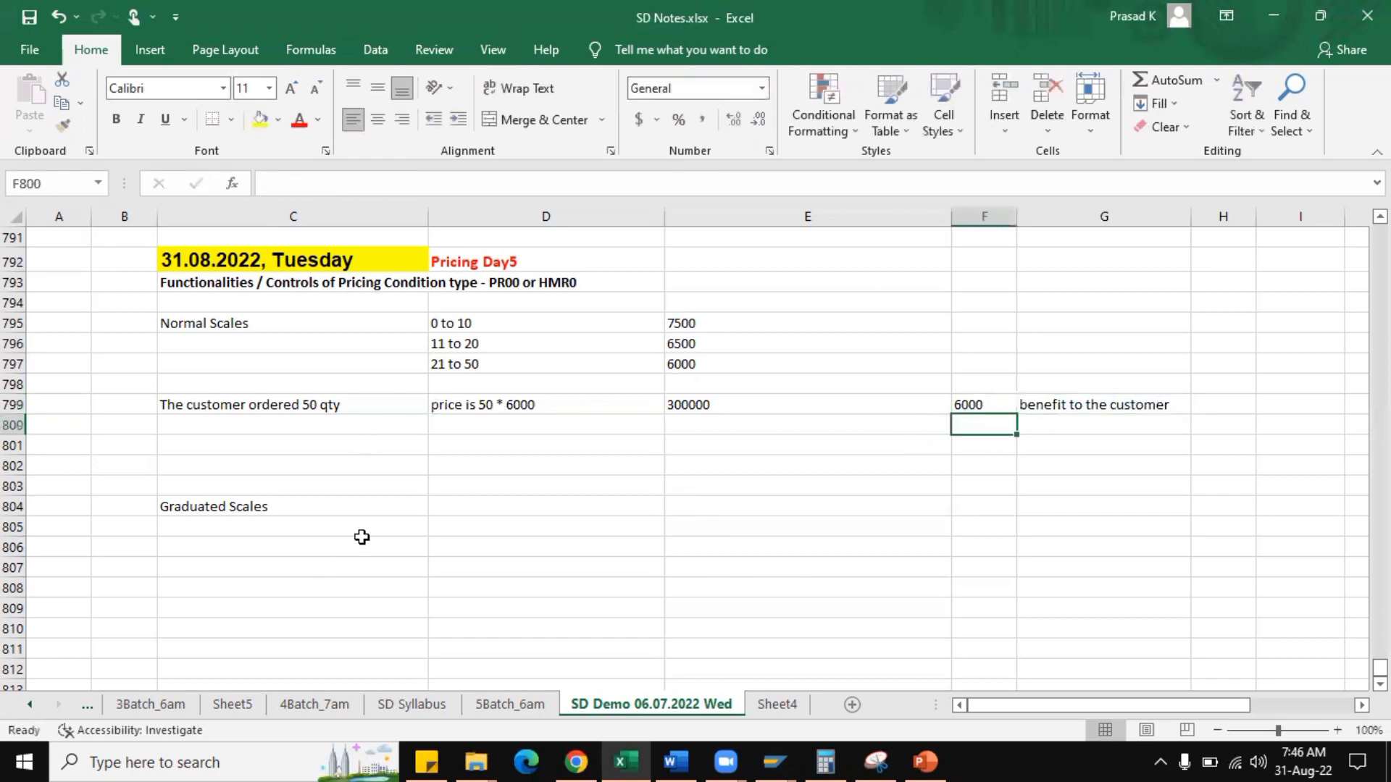
Make the "Graduated Scales" heading bold and copy "The customer ordered 50 qty" from C799 into C805.
left_click(298, 511)
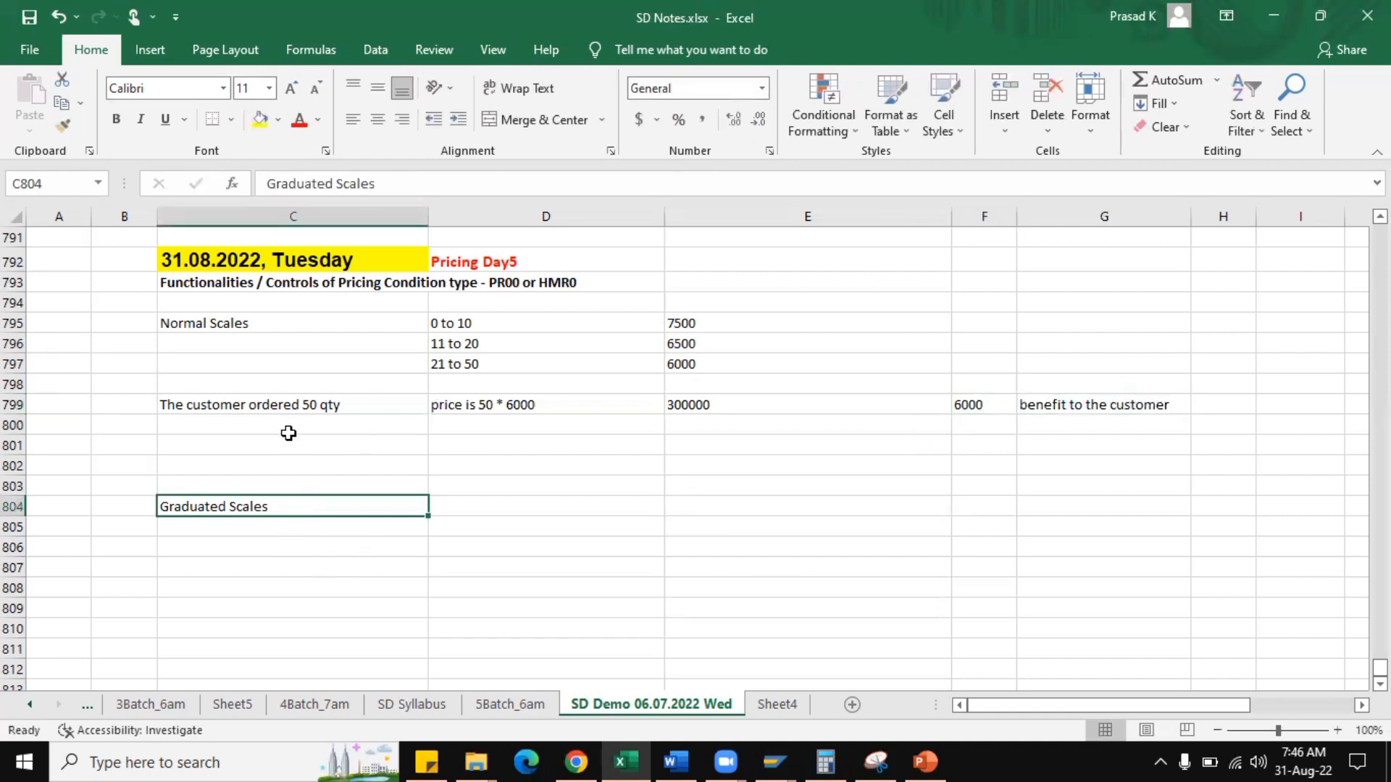
key("ctrl+b")
left_click(302, 404)
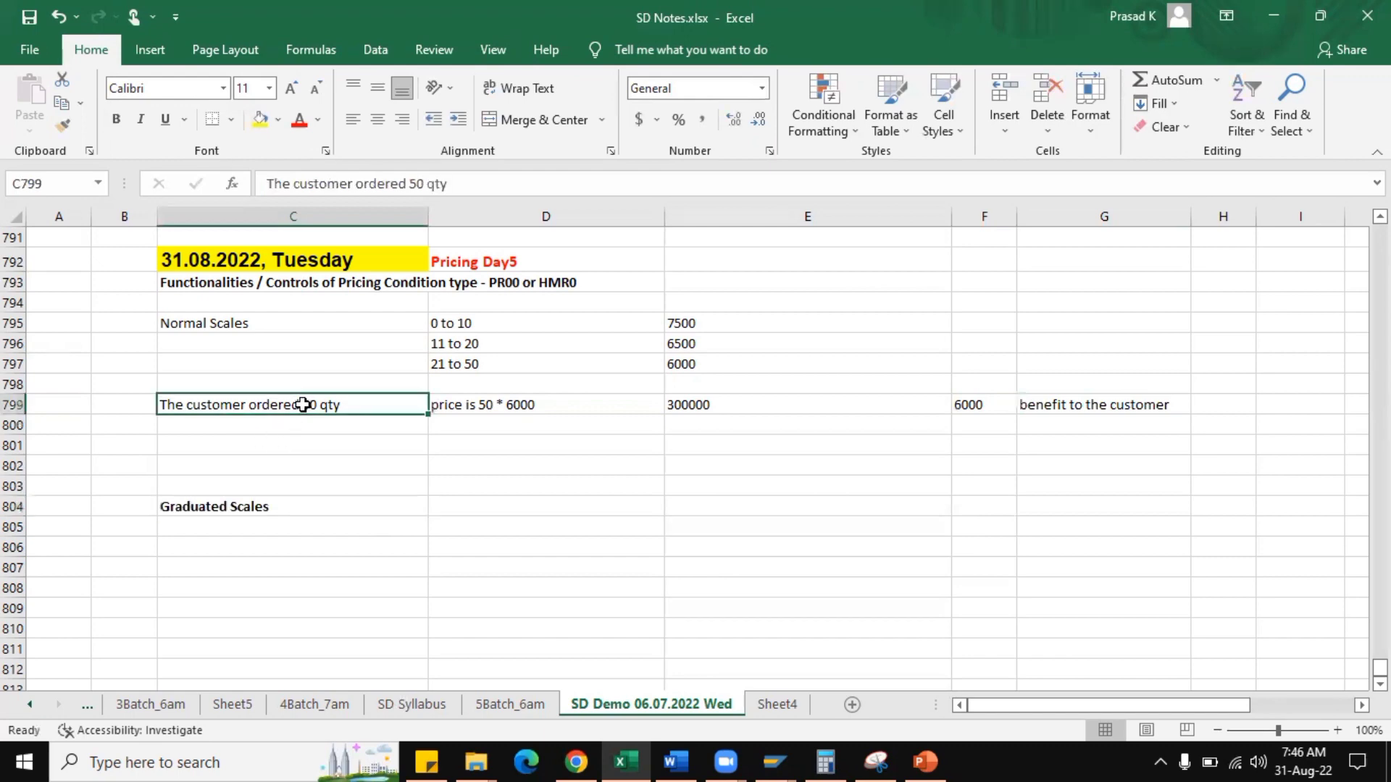
key("ctrl+c")
left_click(311, 526)
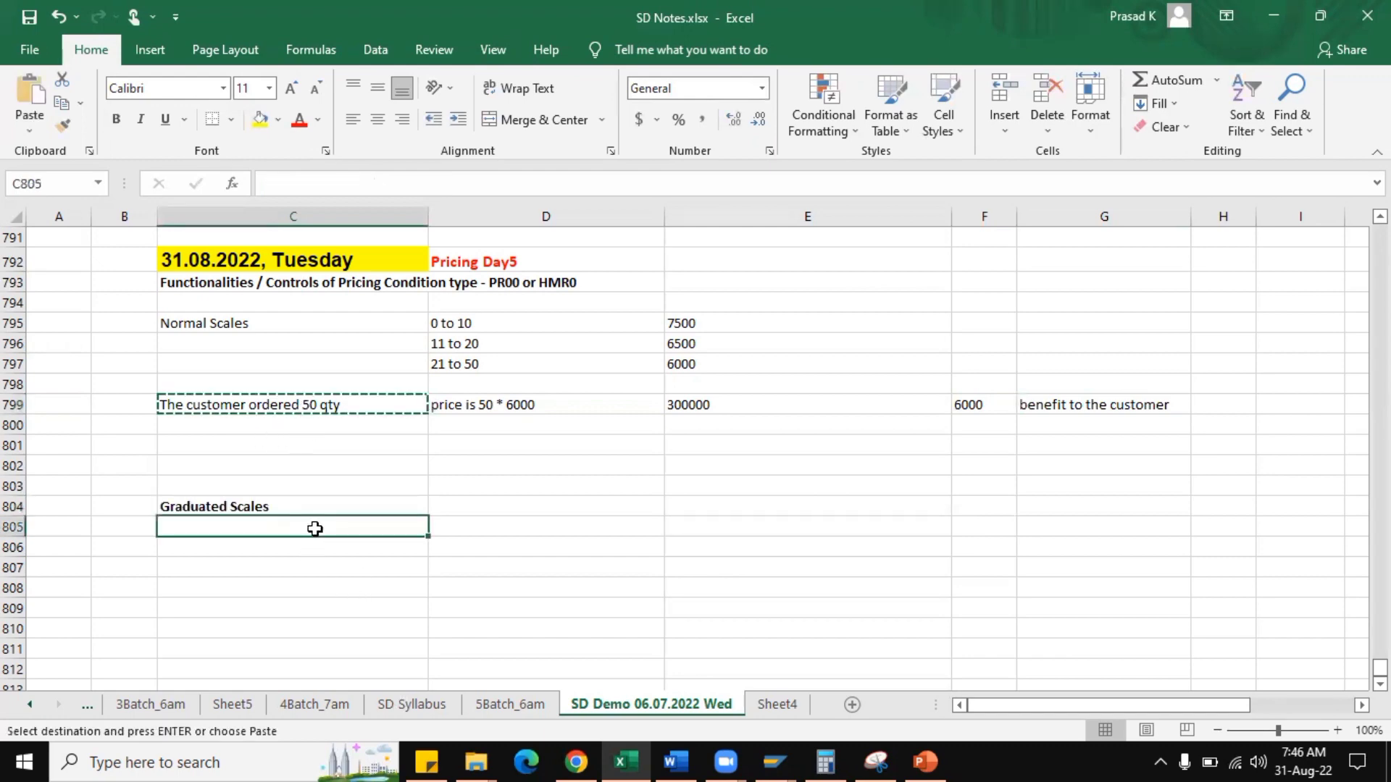
key("ctrl+v")
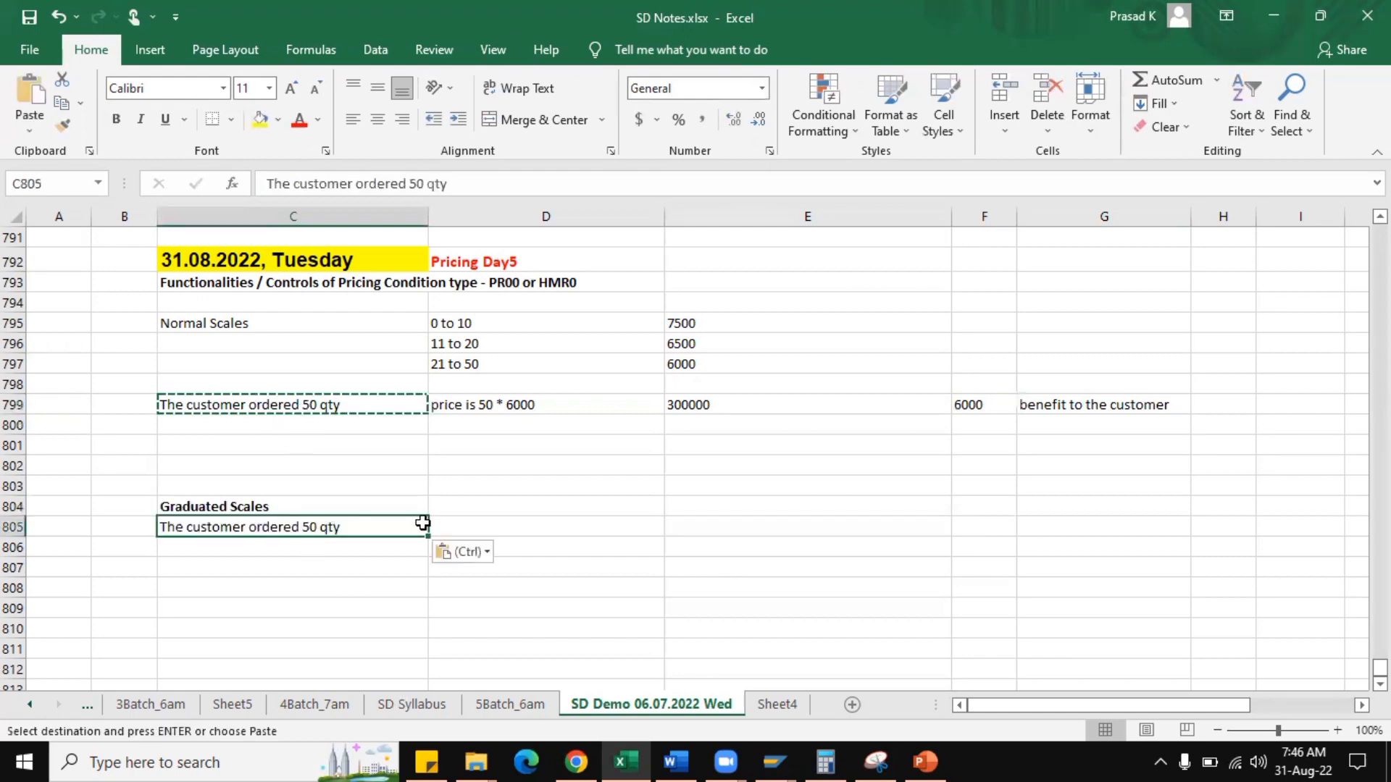
Enter the first graduated tier calculation in row 805: "10 * 7500" in D and 75000 in E.
left_click(475, 529)
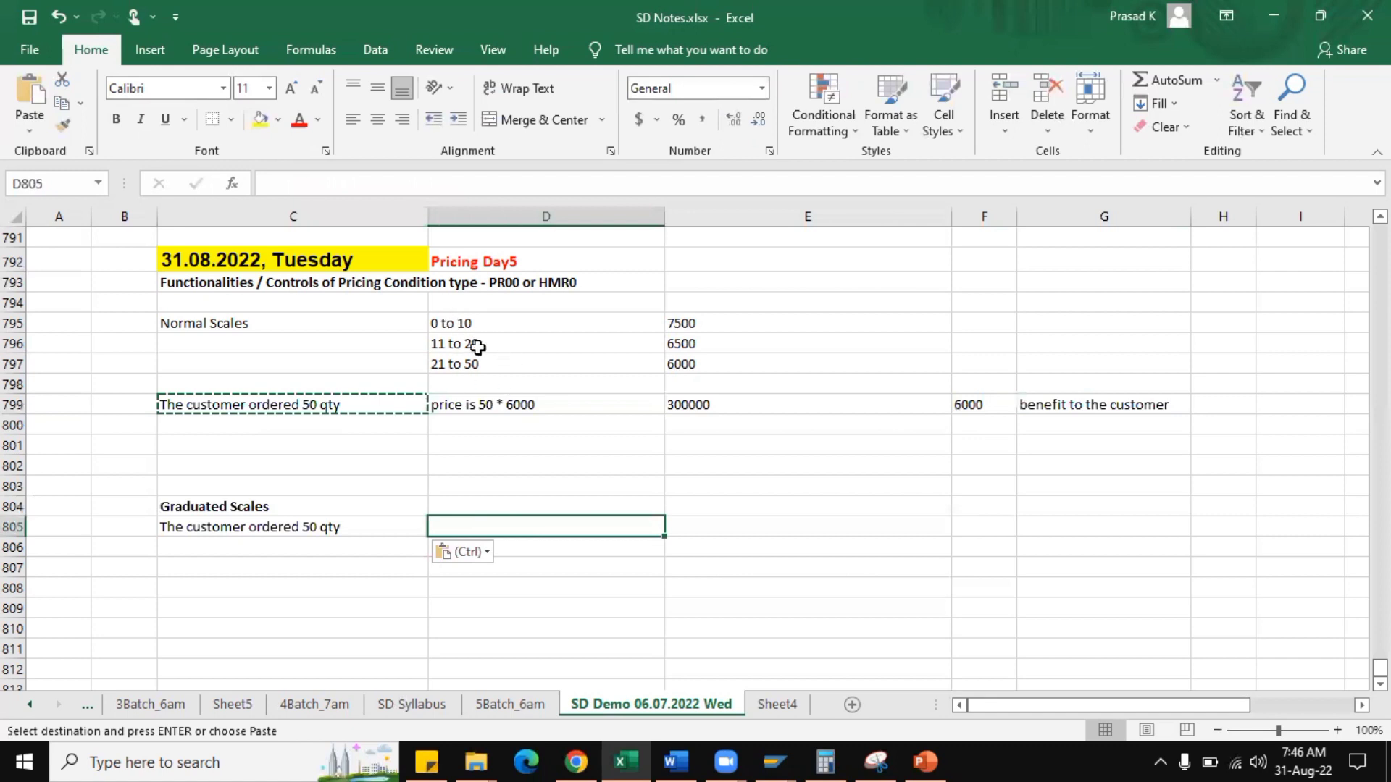
key("Escape")
type("10")
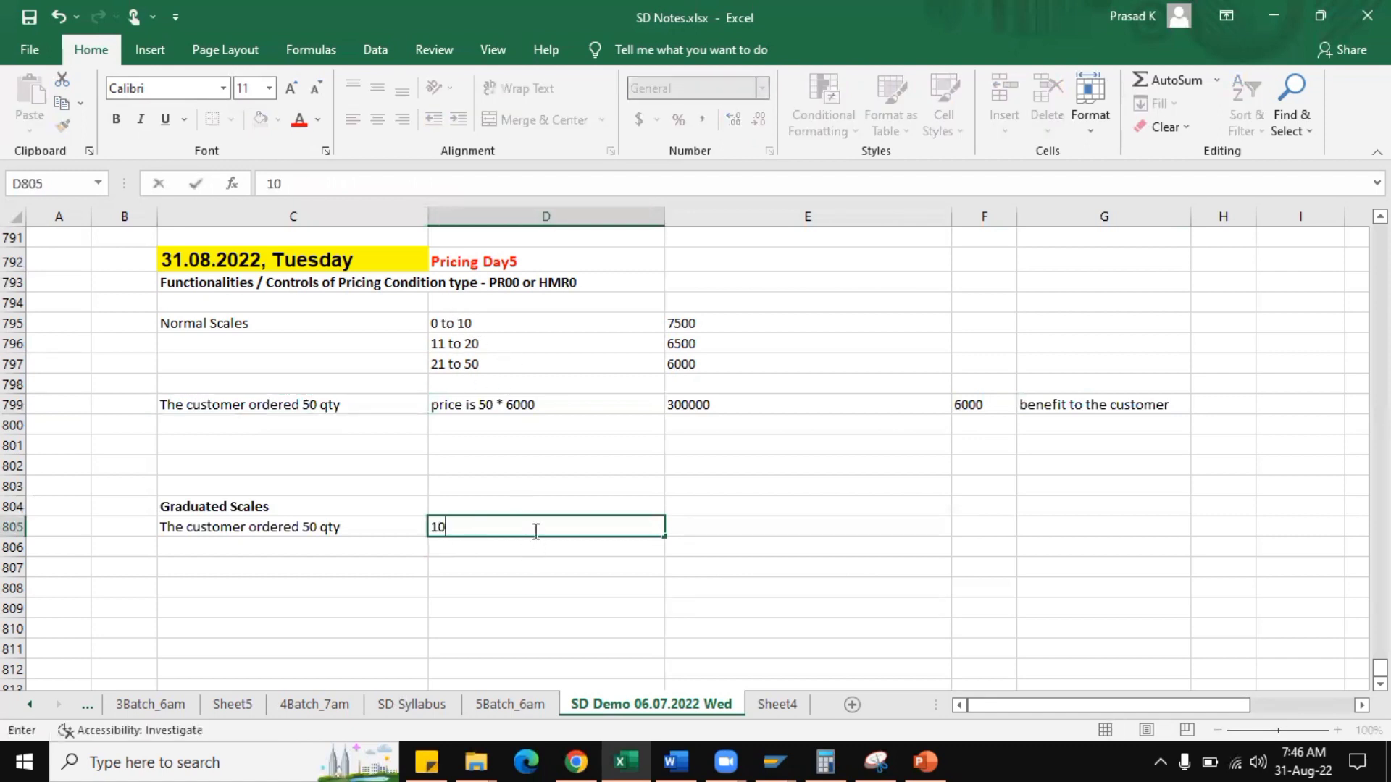
type(" * 7500")
key("Tab")
type("75000")
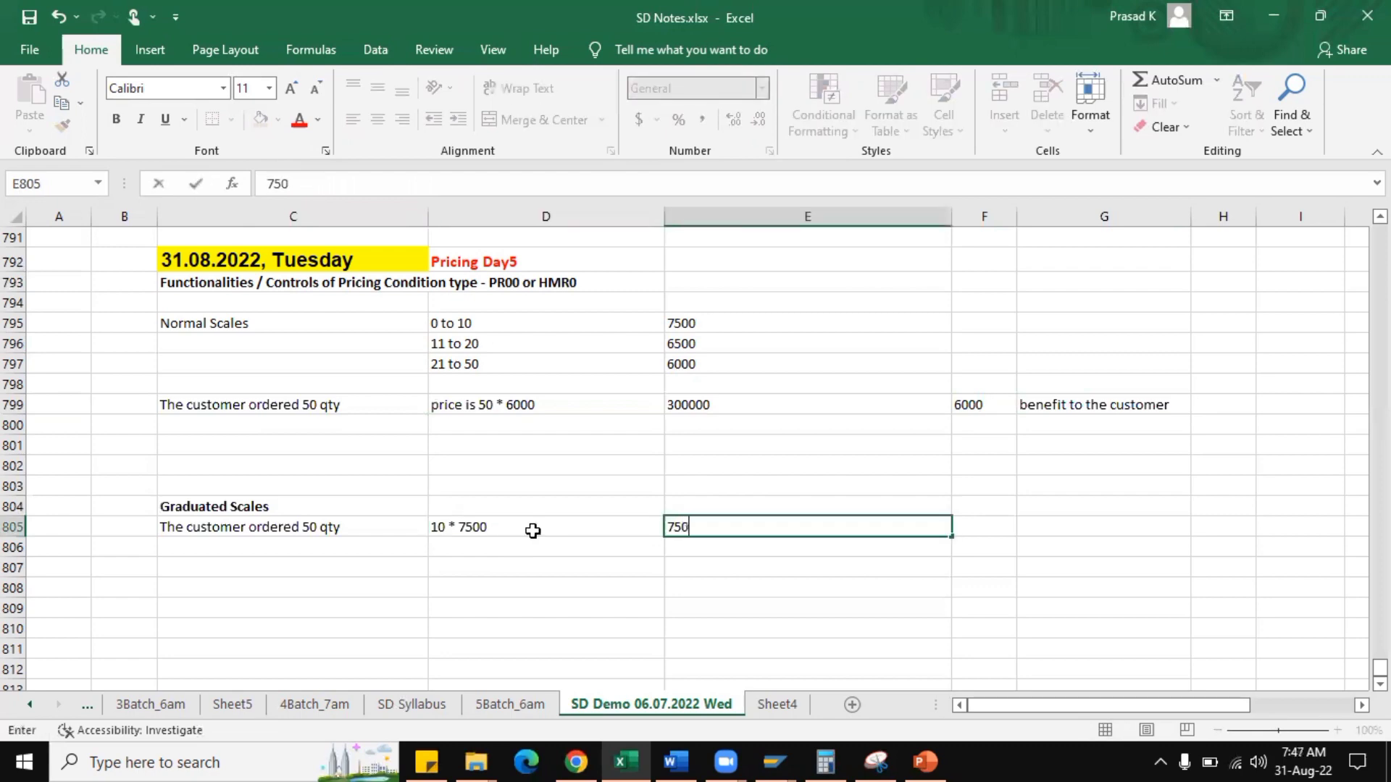
key("Return")
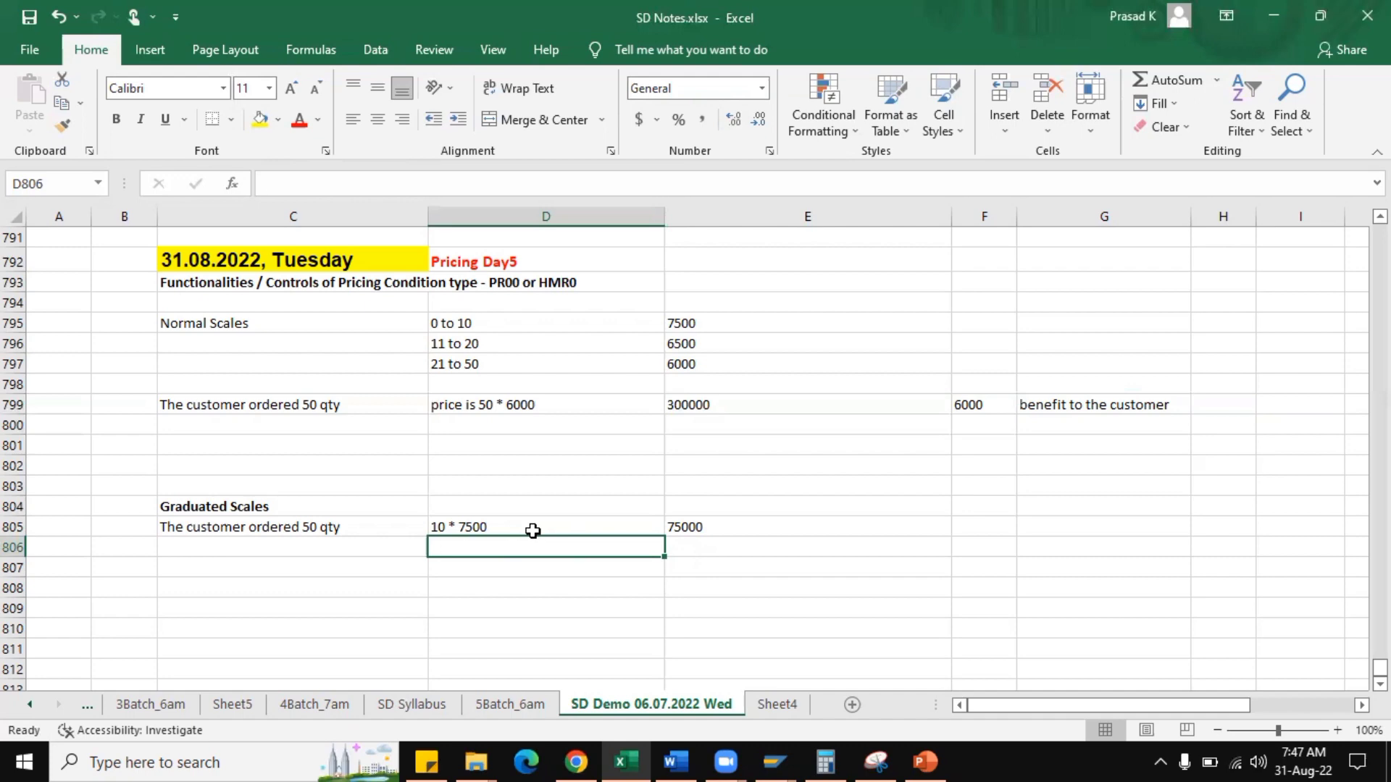
Enter the second graduated tier calculation in row 806: "10 * 6500" in D and 65000 in E.
type("10 * 6")
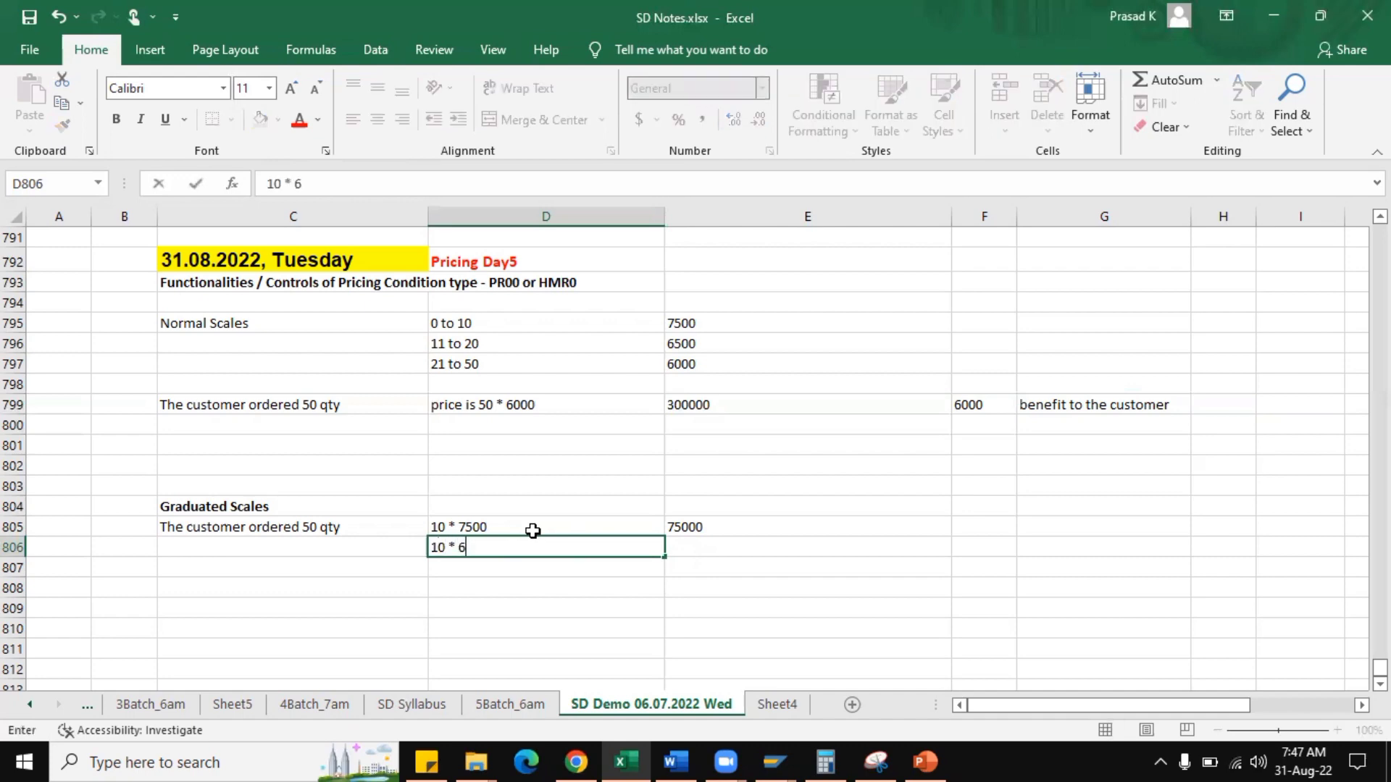
type("500")
key("Tab")
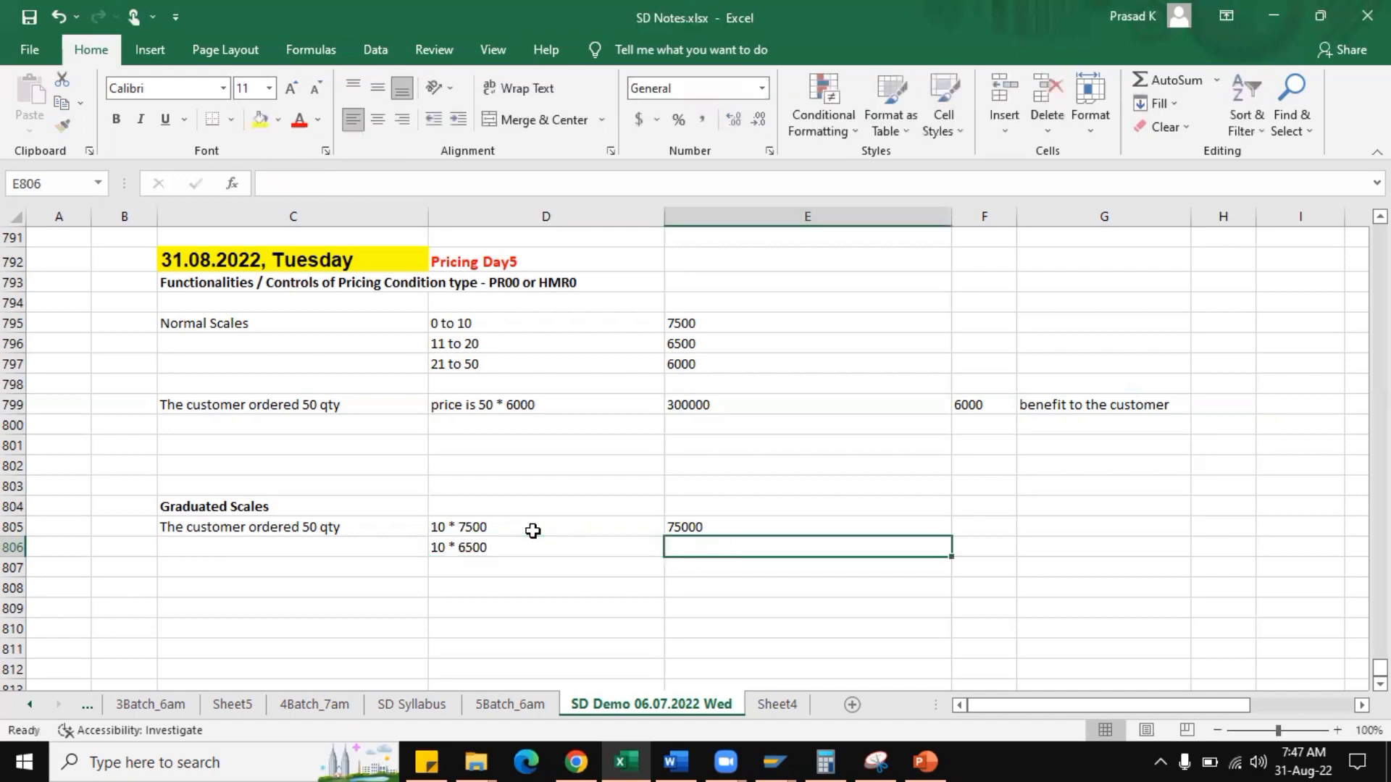
type("6500")
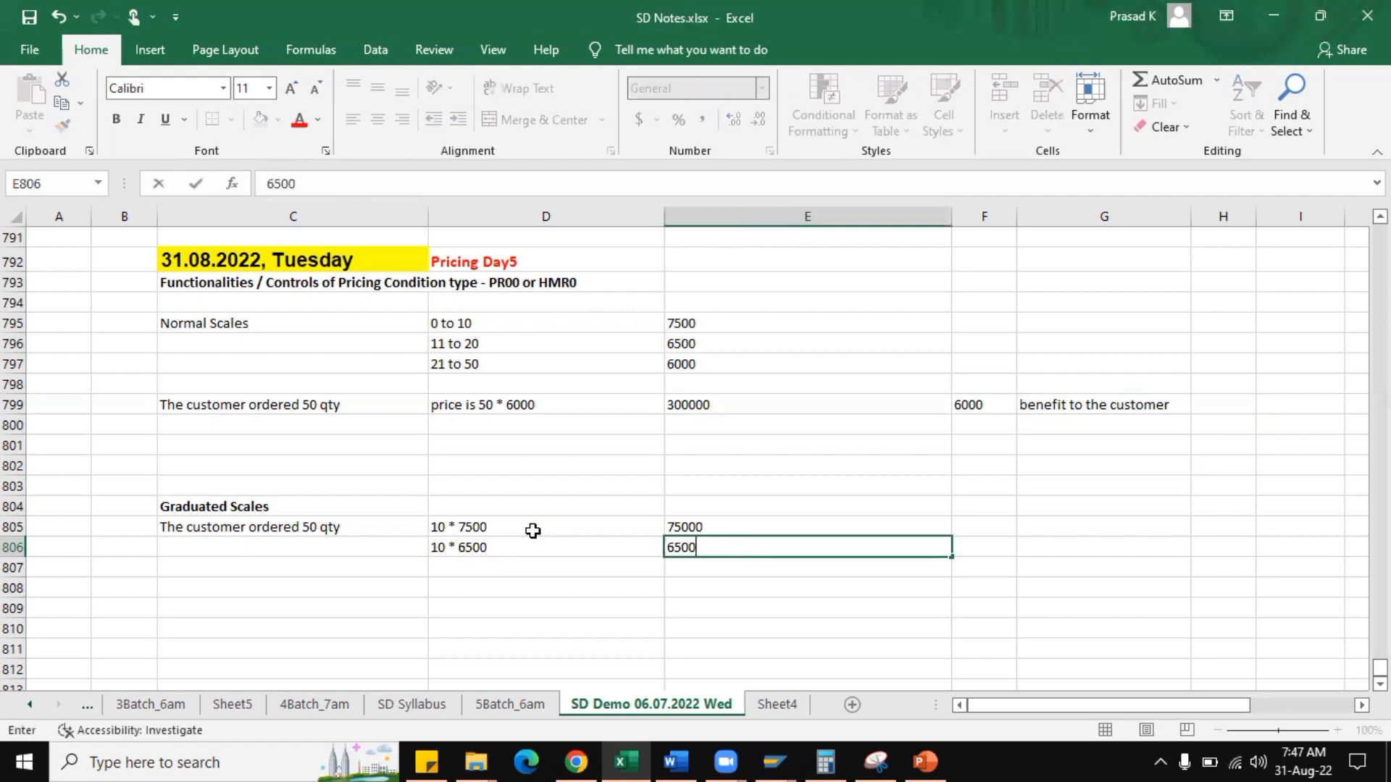
type("0")
key("Return")
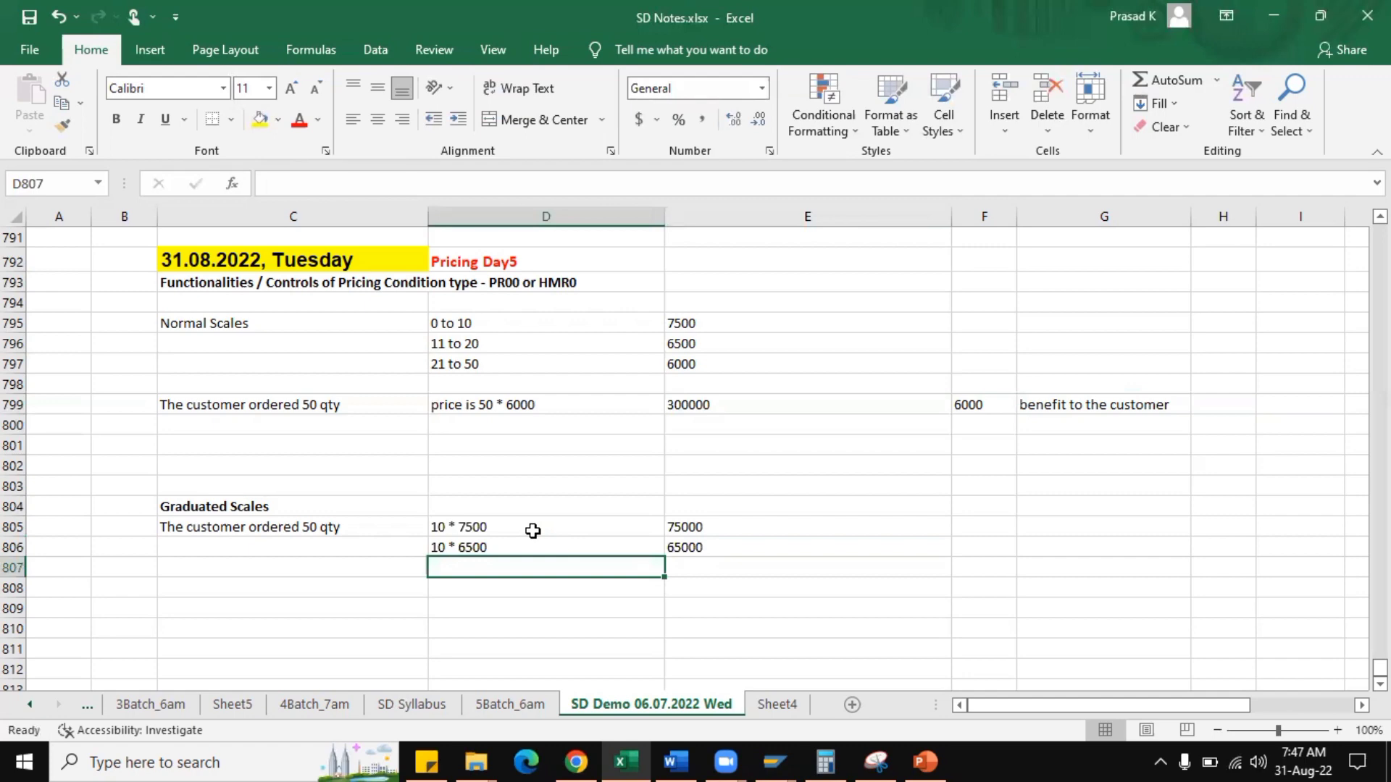
Enter the third graduated tier calculation in row 807: "30 * 6000" in D and 180000 in E.
type("30")
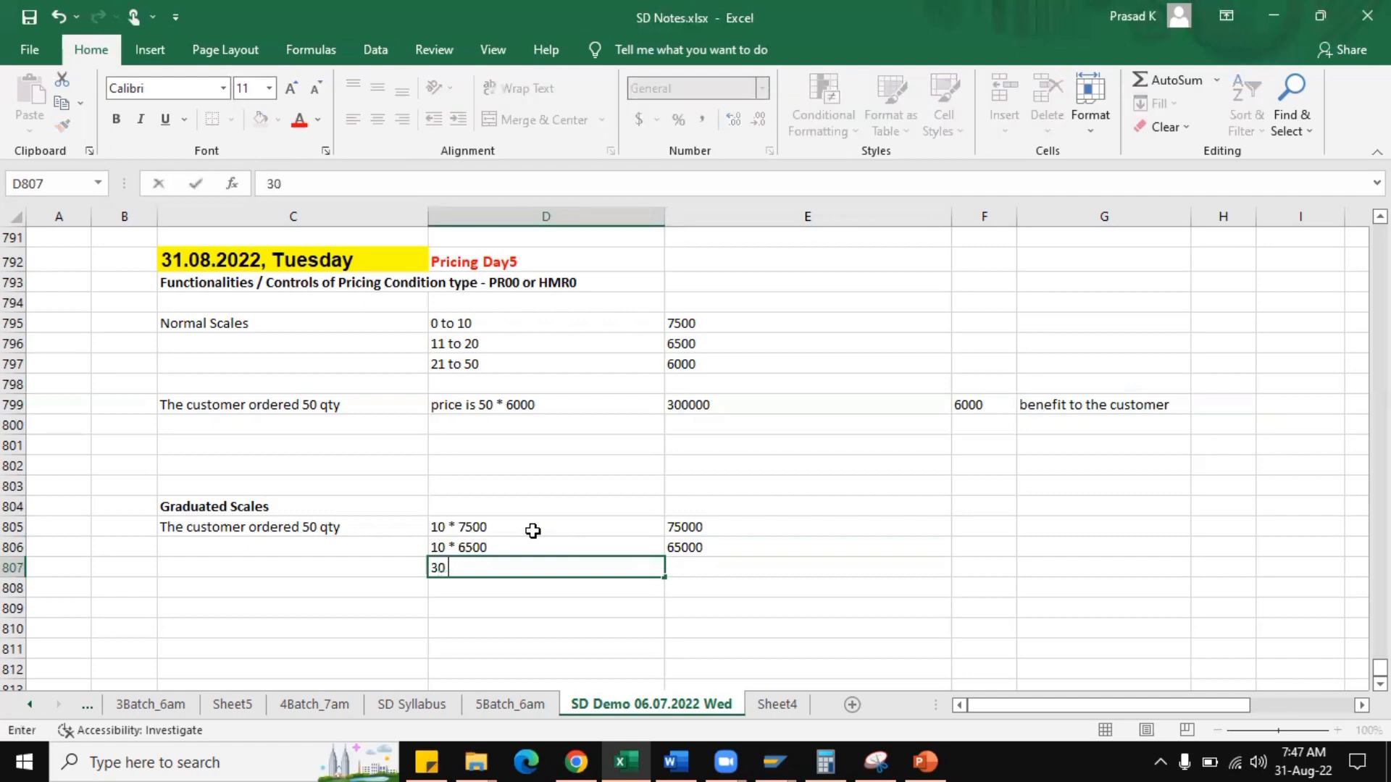
type(" * 6000")
key("Tab")
type("180000")
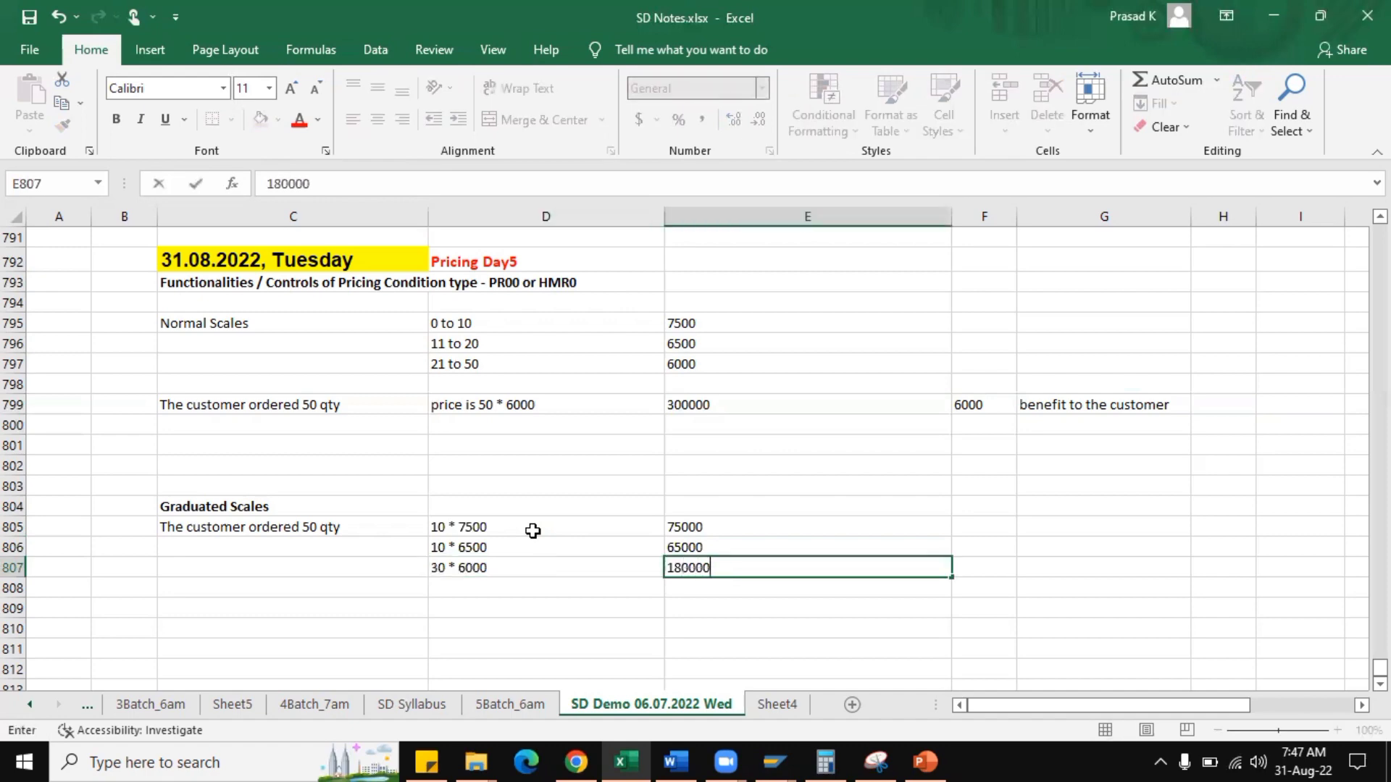
key("Return")
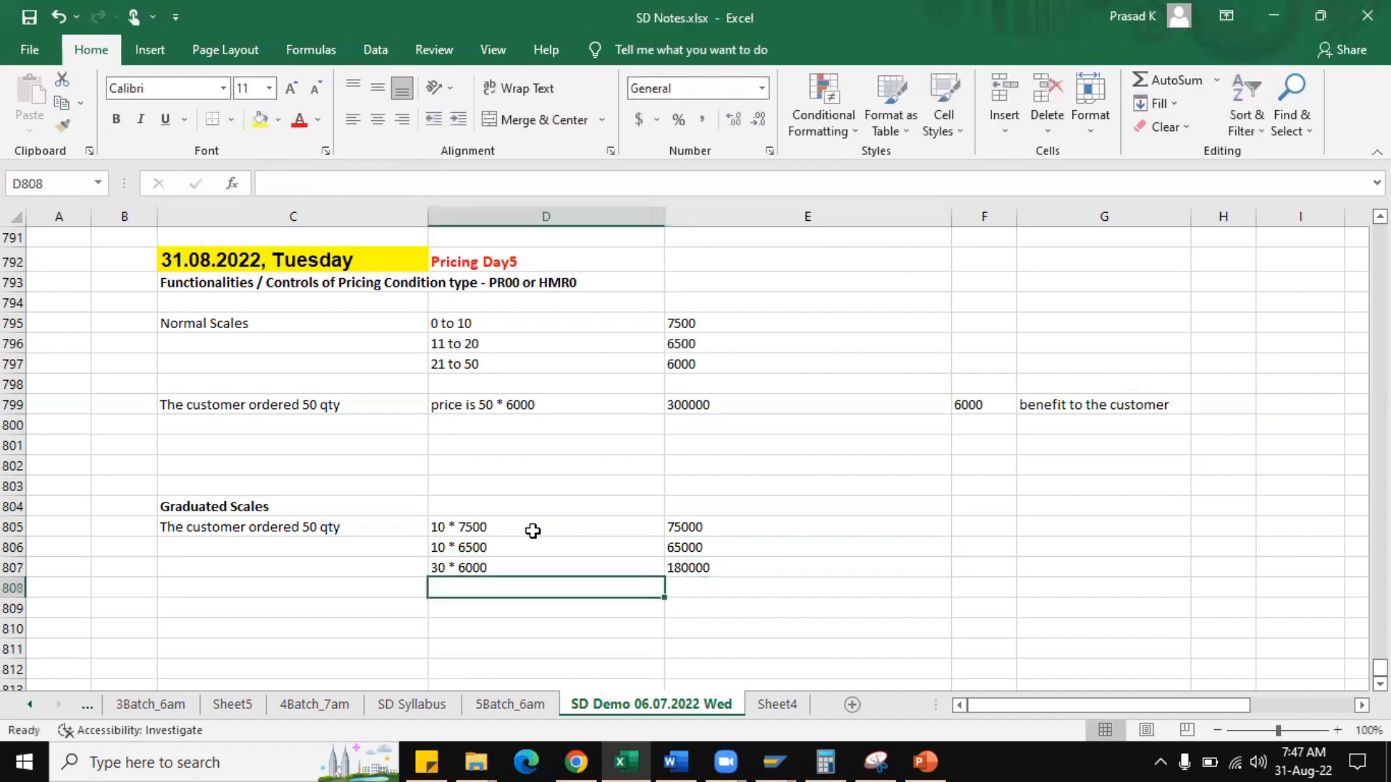
Check the sum of the three graduated tier amounts in E805:E807 and enter the total 320000 in E808.
left_click_drag(745, 528, 746, 566)
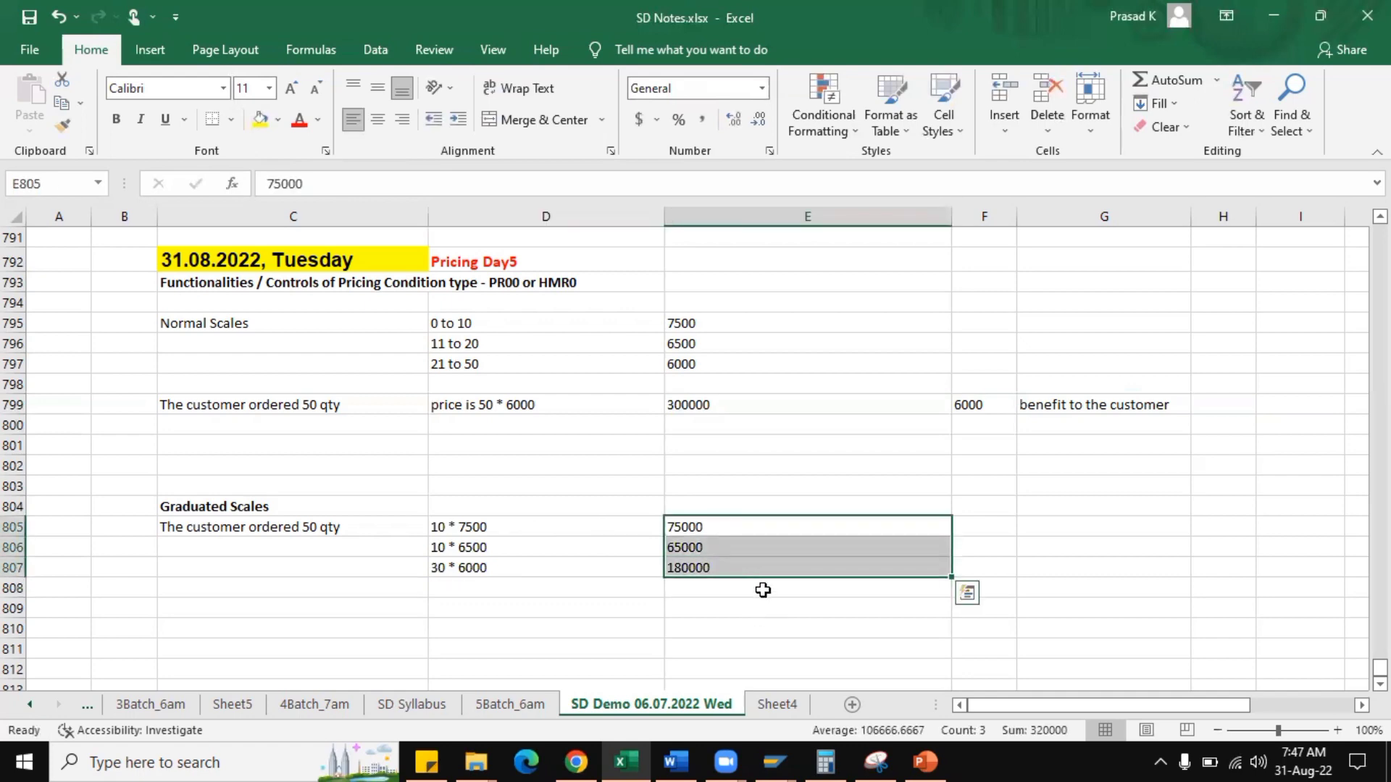
left_click(763, 590)
type("32000")
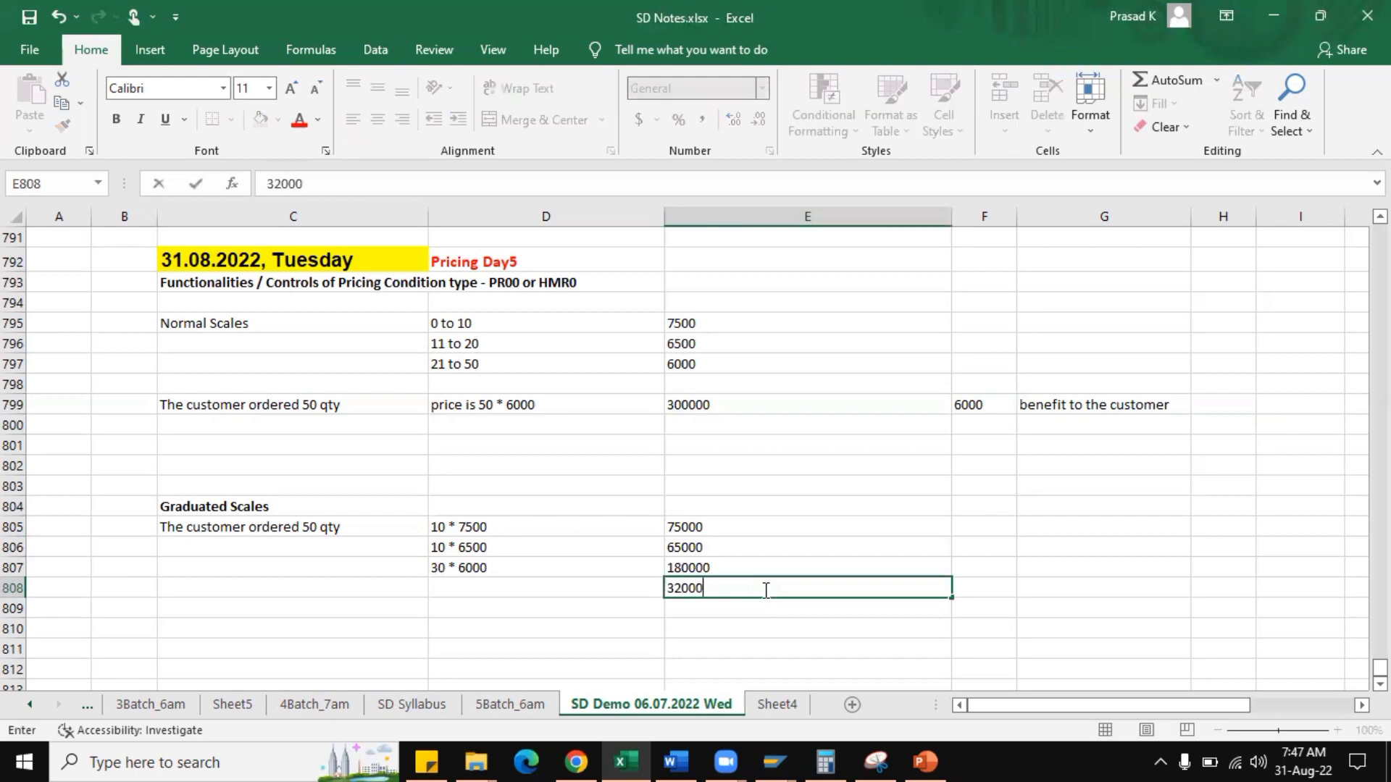
type("0")
key("Return")
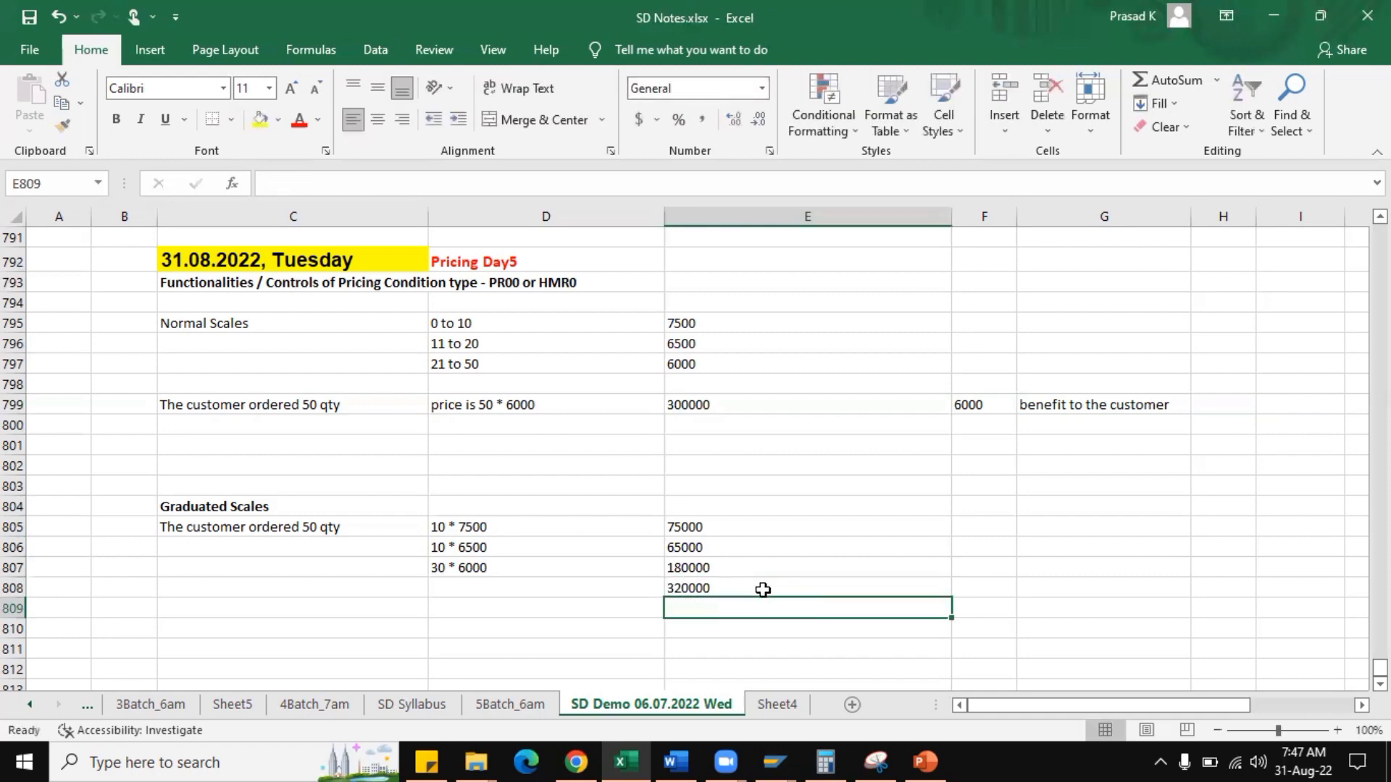
Switch to Calculator, divide 320000 by 50 to get the graduated unit price, and return to the worksheet.
left_click(824, 760)
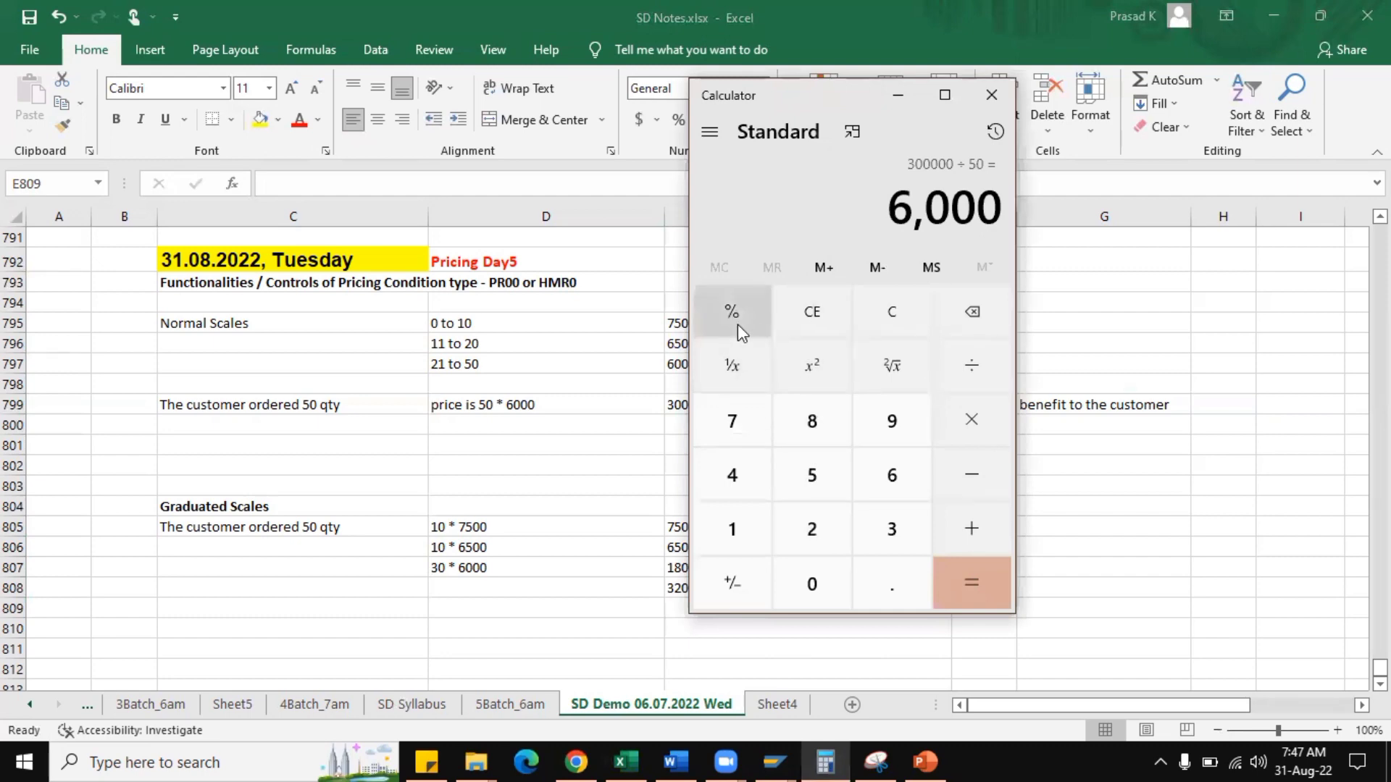
left_click(905, 319)
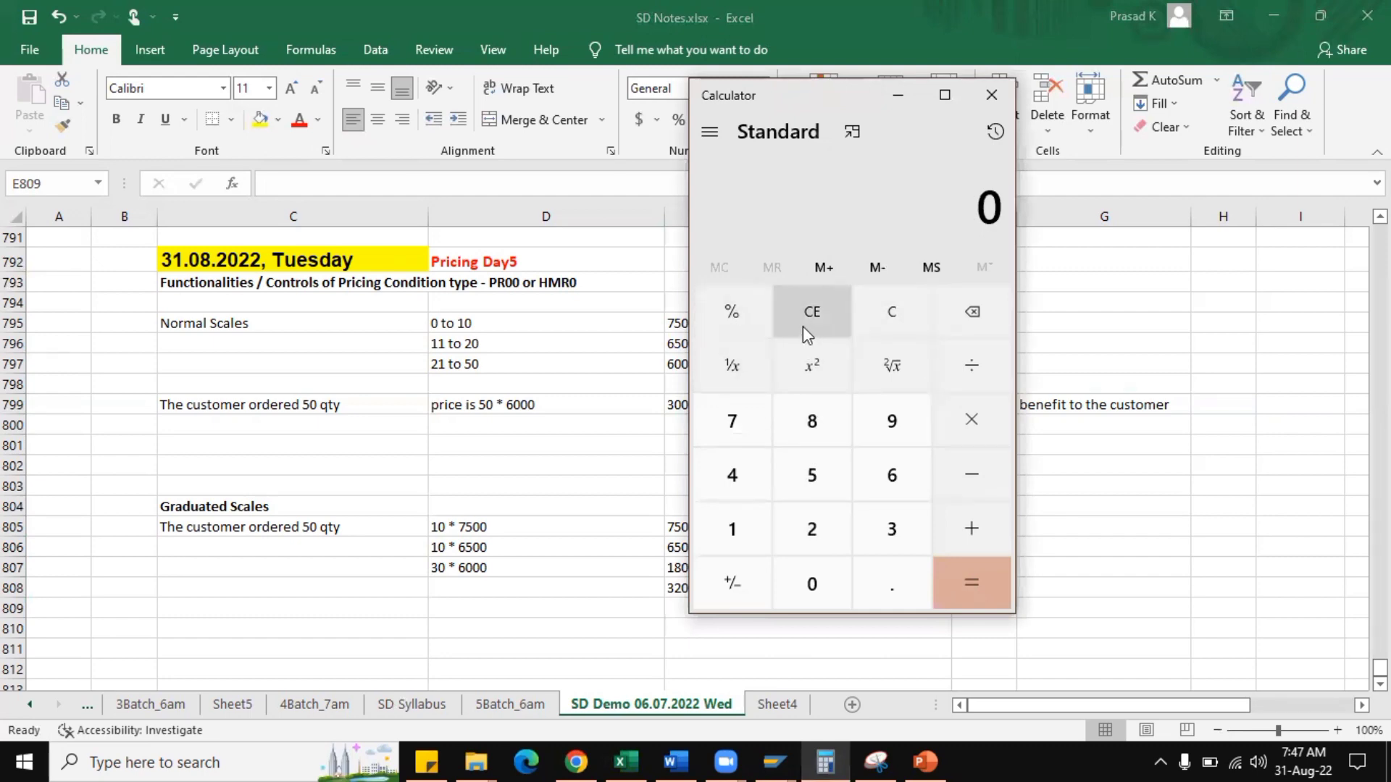
left_click(892, 515)
left_click(824, 529)
left_click(814, 586)
left_click(818, 586)
left_click(820, 586)
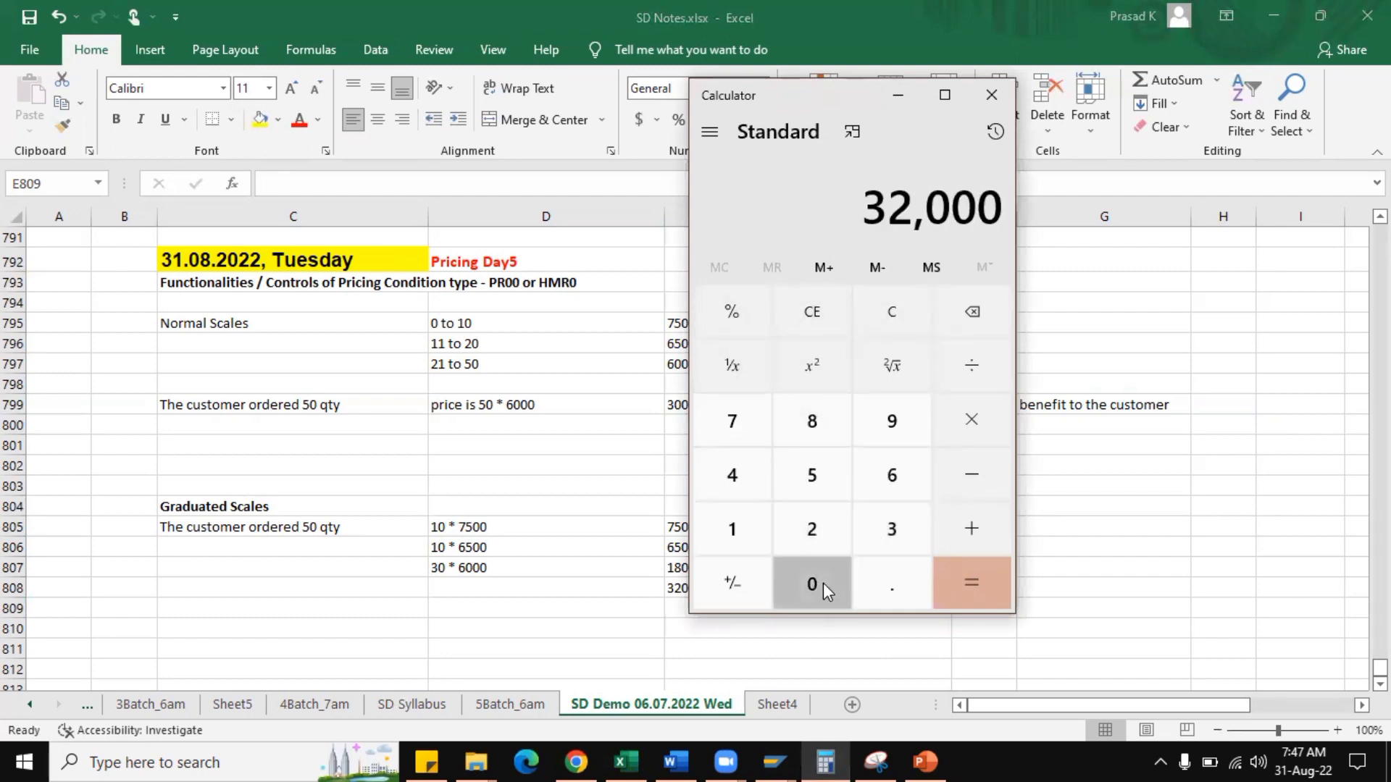
left_click(822, 582)
left_click(972, 364)
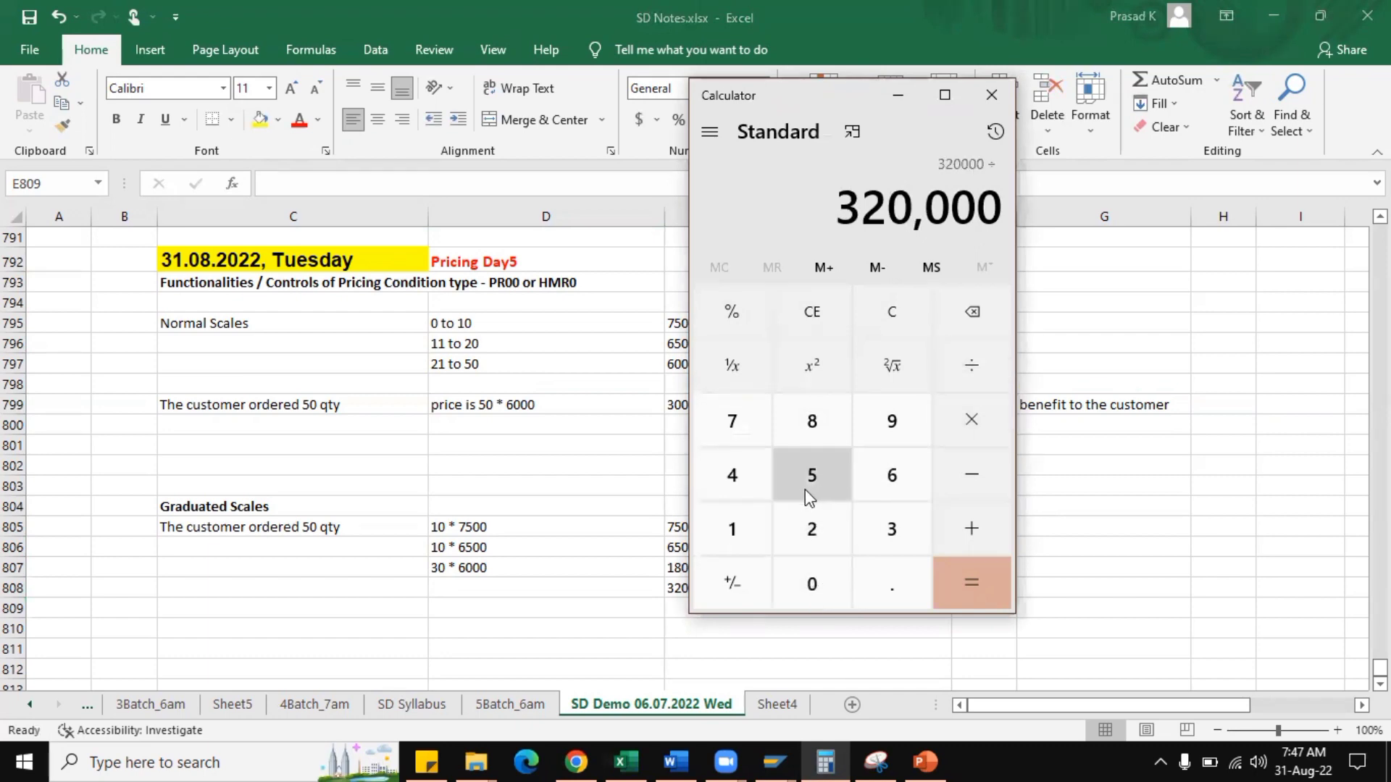
left_click(807, 486)
left_click(818, 576)
left_click(946, 572)
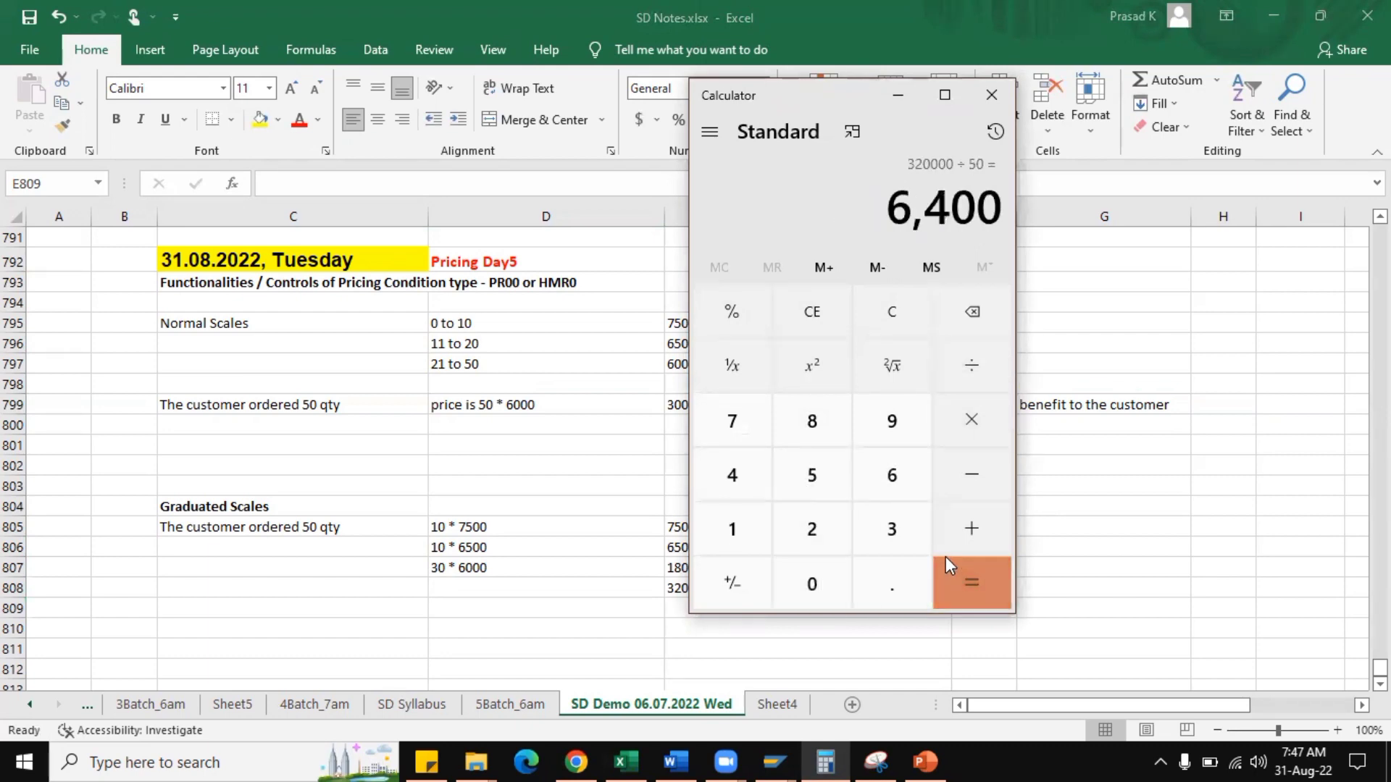
key("alt+Tab")
Enter the graduated unit price "6400/PC" in F808 and the note "benefit to the company" in G808.
left_click(977, 591)
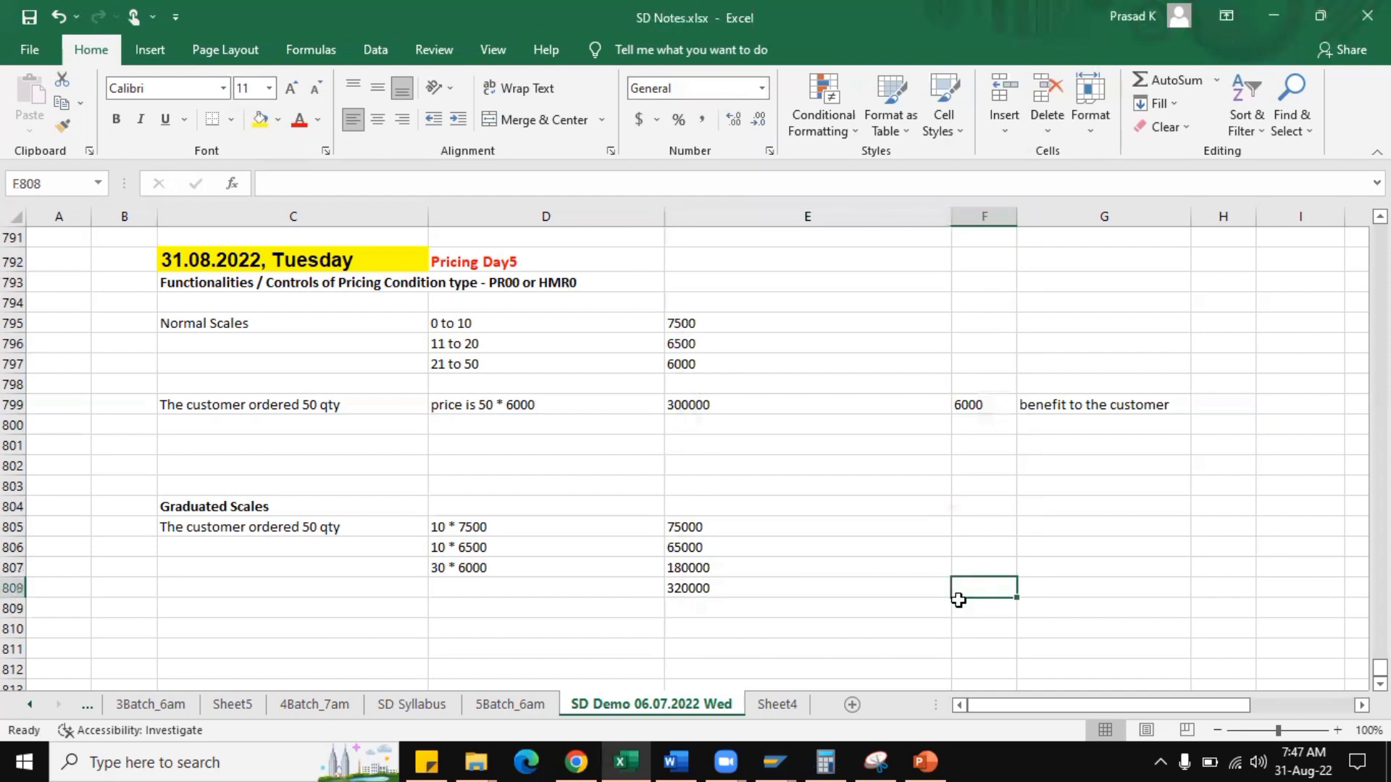
type("6400")
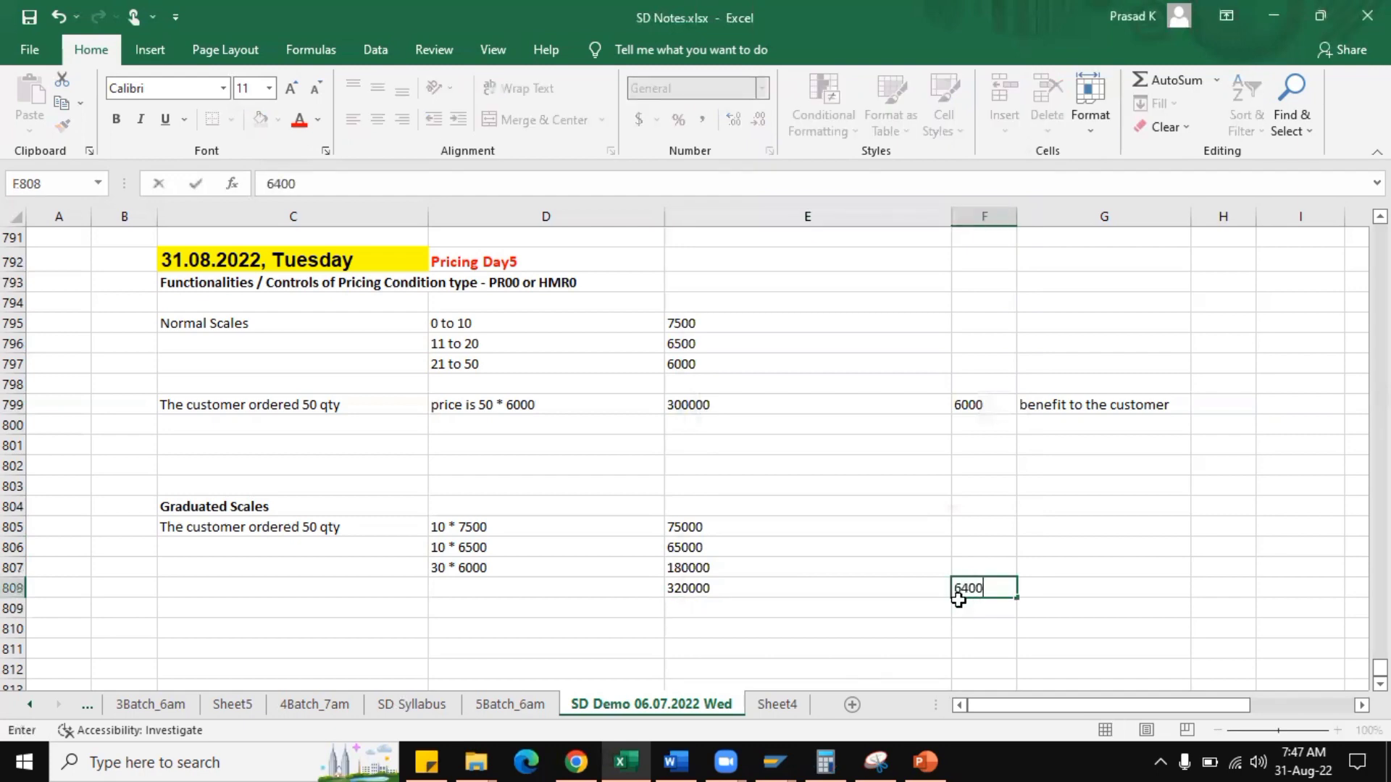
type("/PC")
key("Tab")
type("benei")
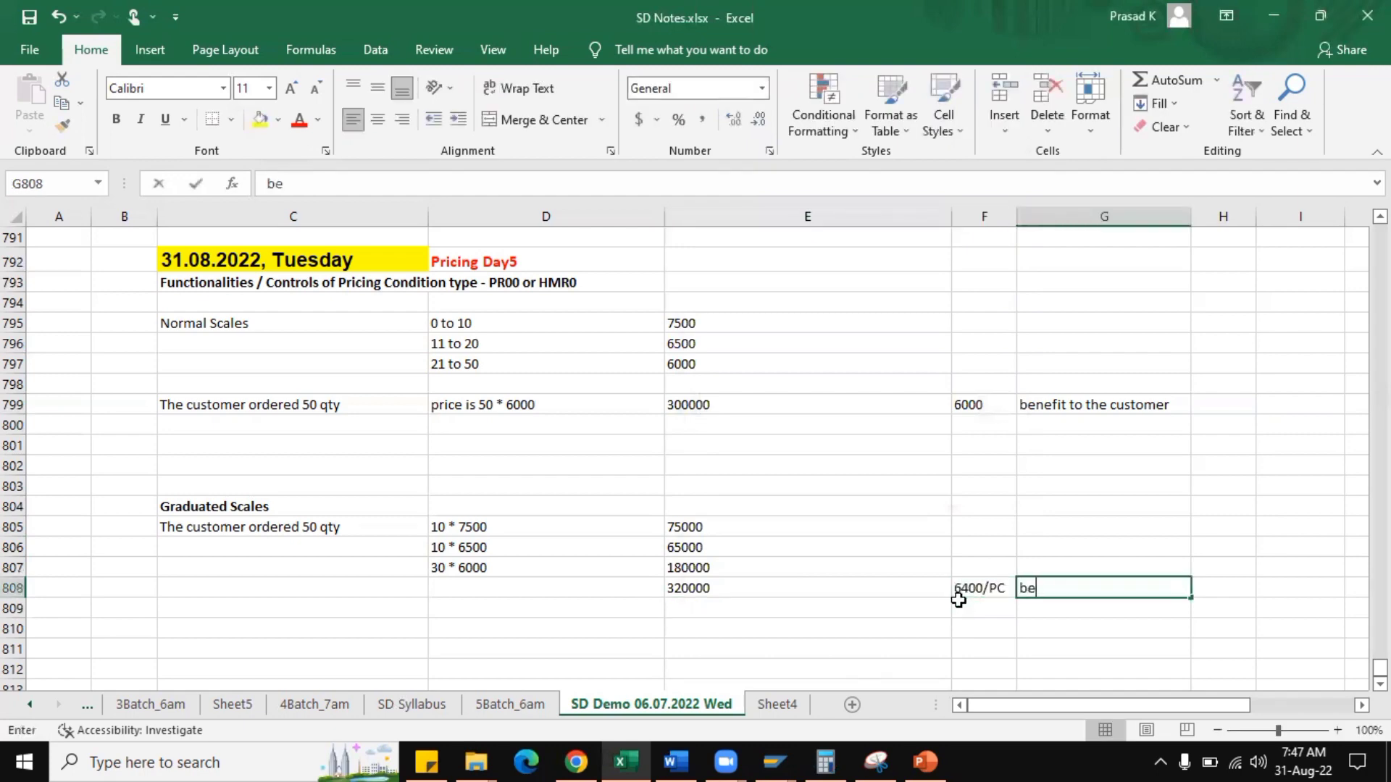
key("BackSpace")
type("fit to ")
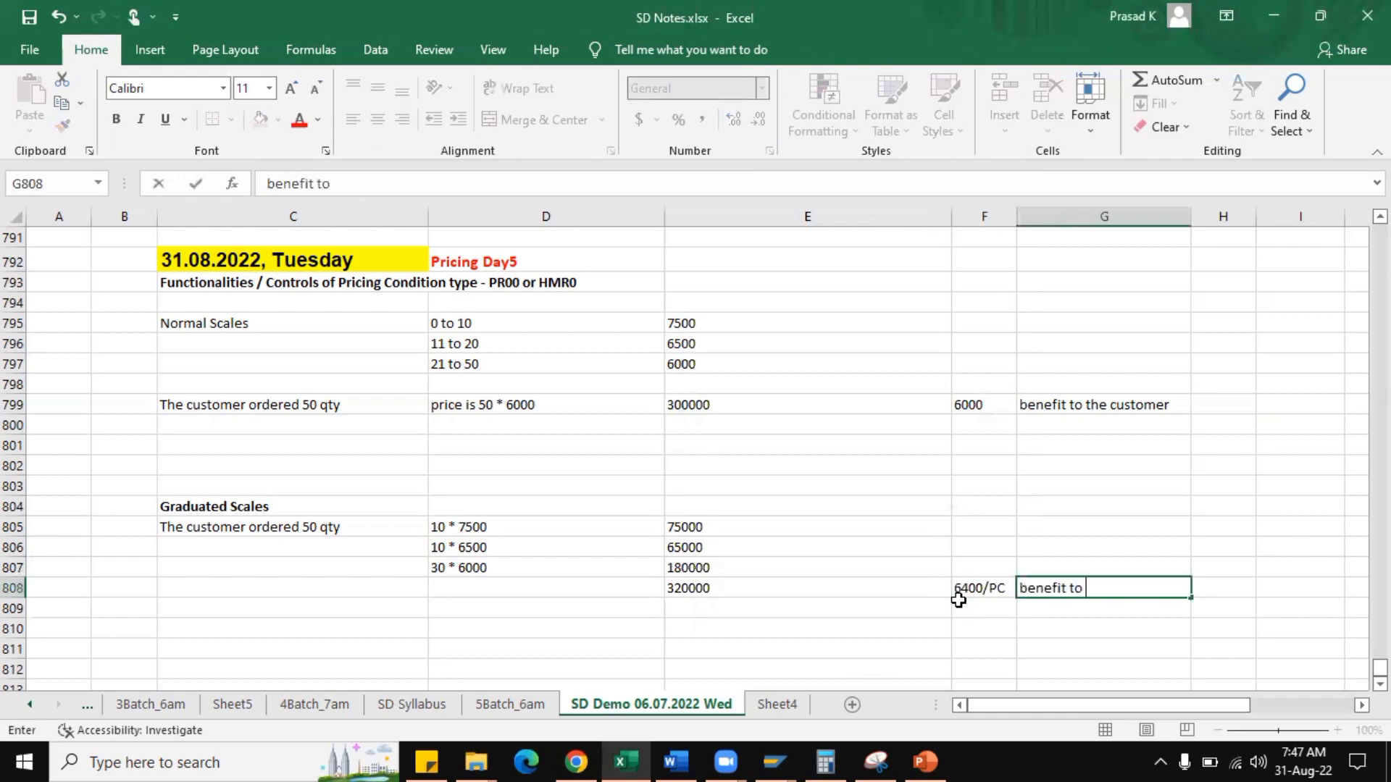
type("the company")
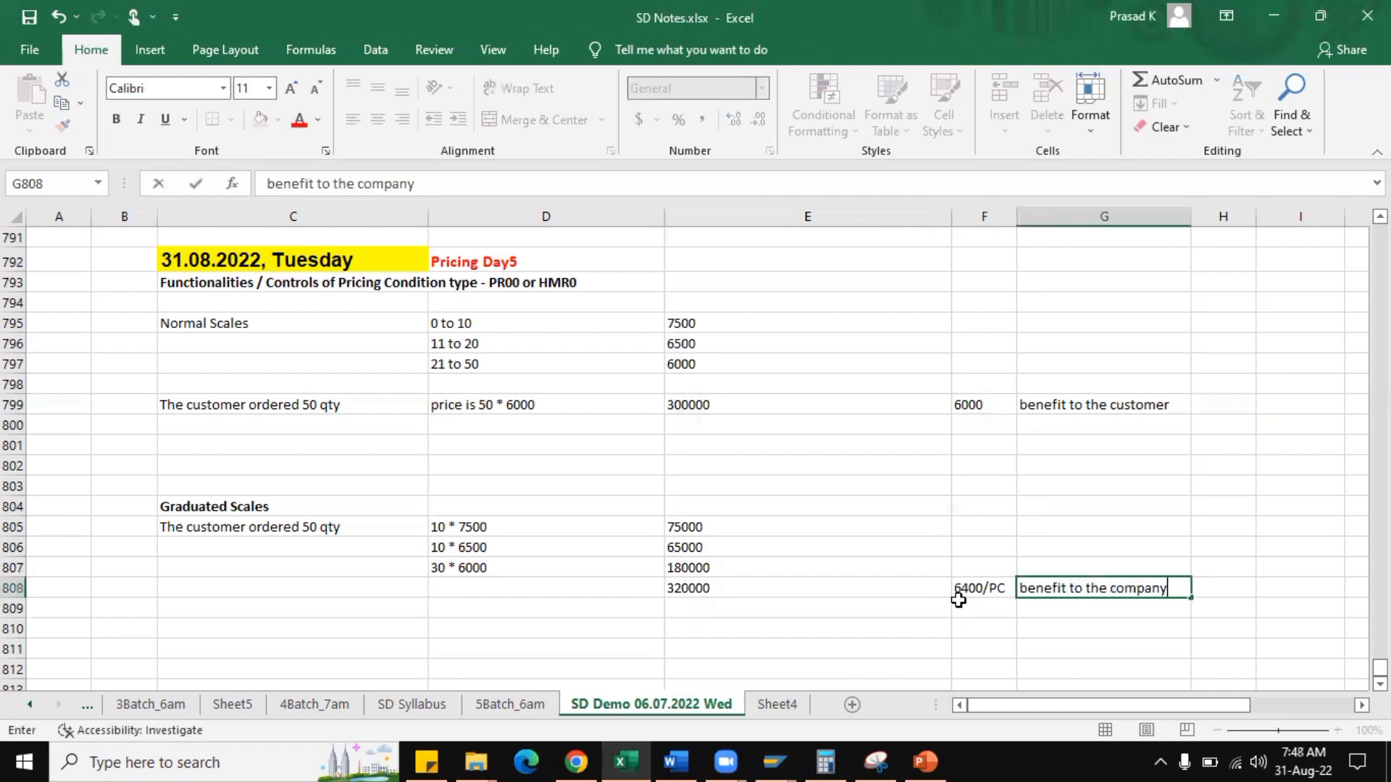
key("Return")
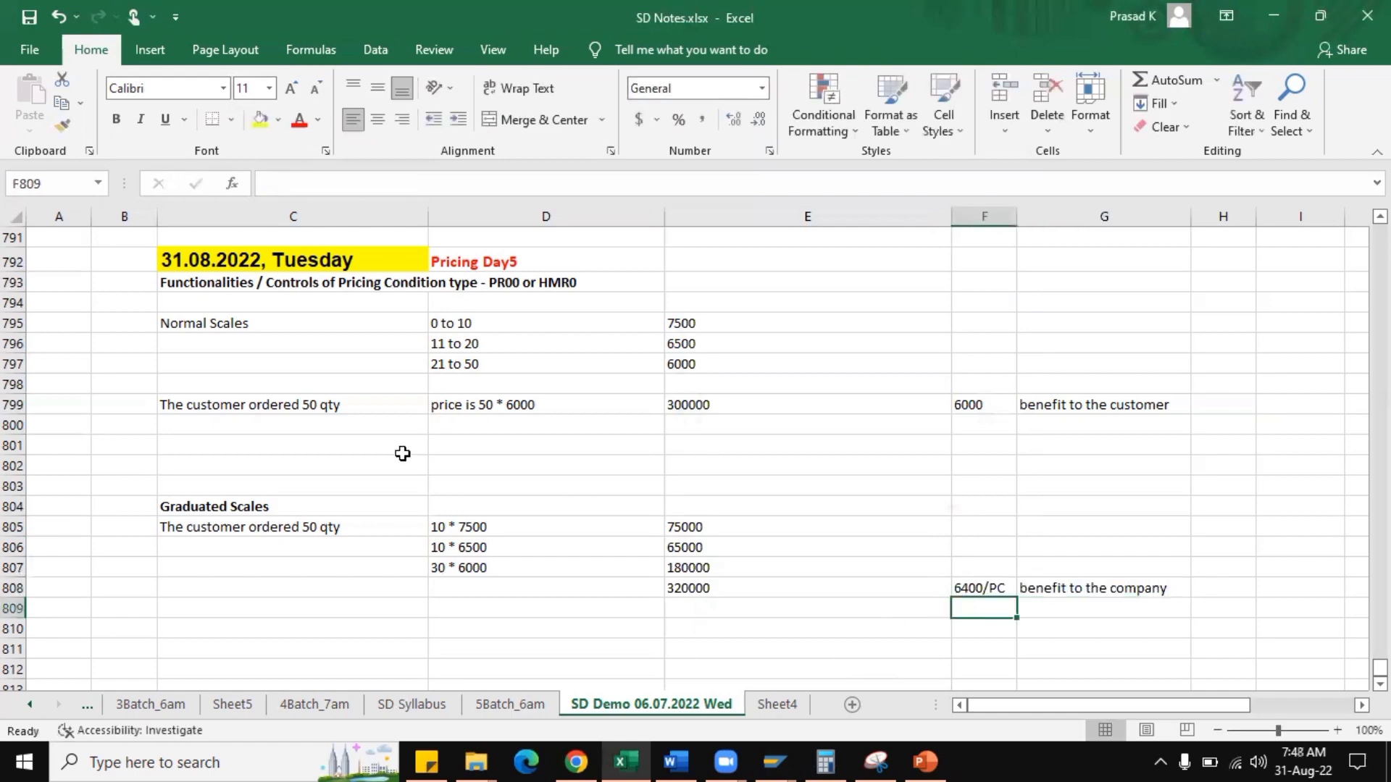
Make the "Normal Scales" heading in C795 bold.
left_click(247, 325)
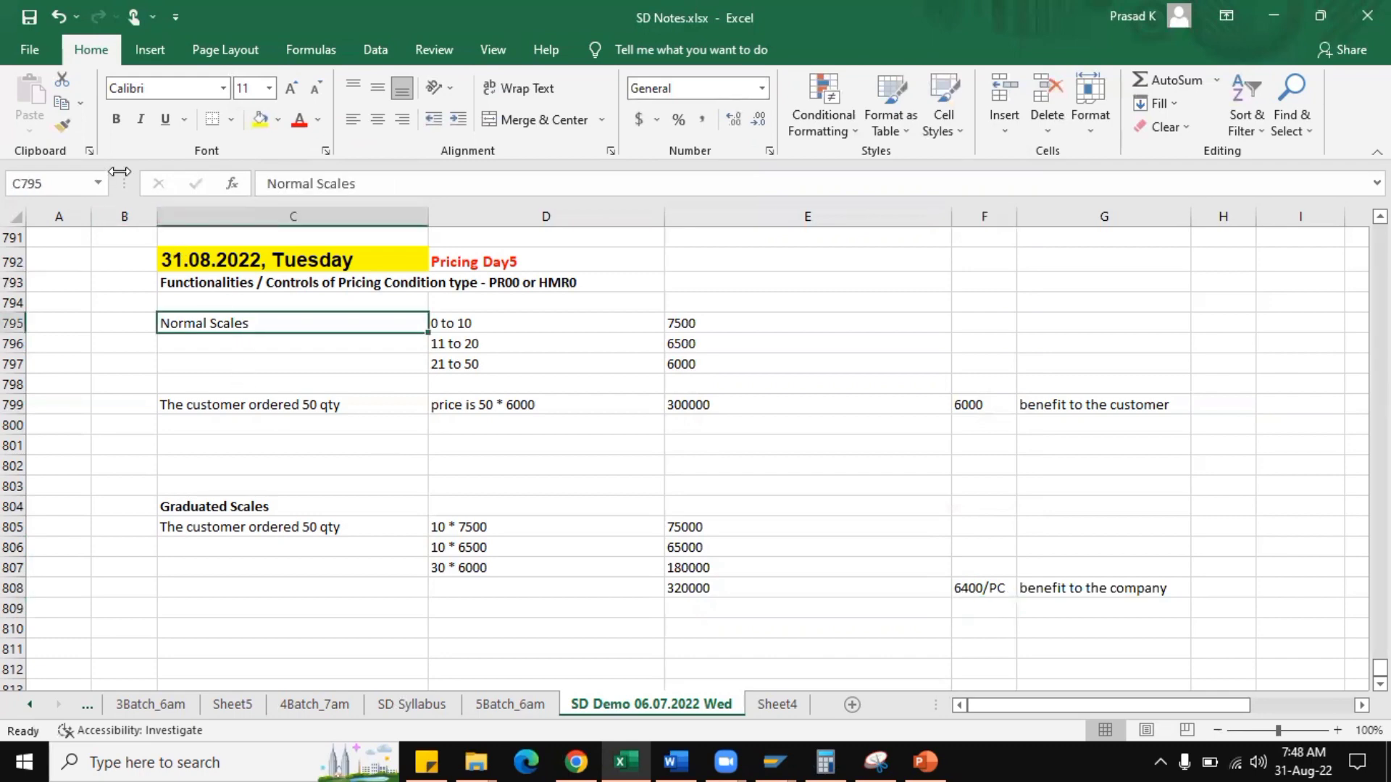
left_click(116, 119)
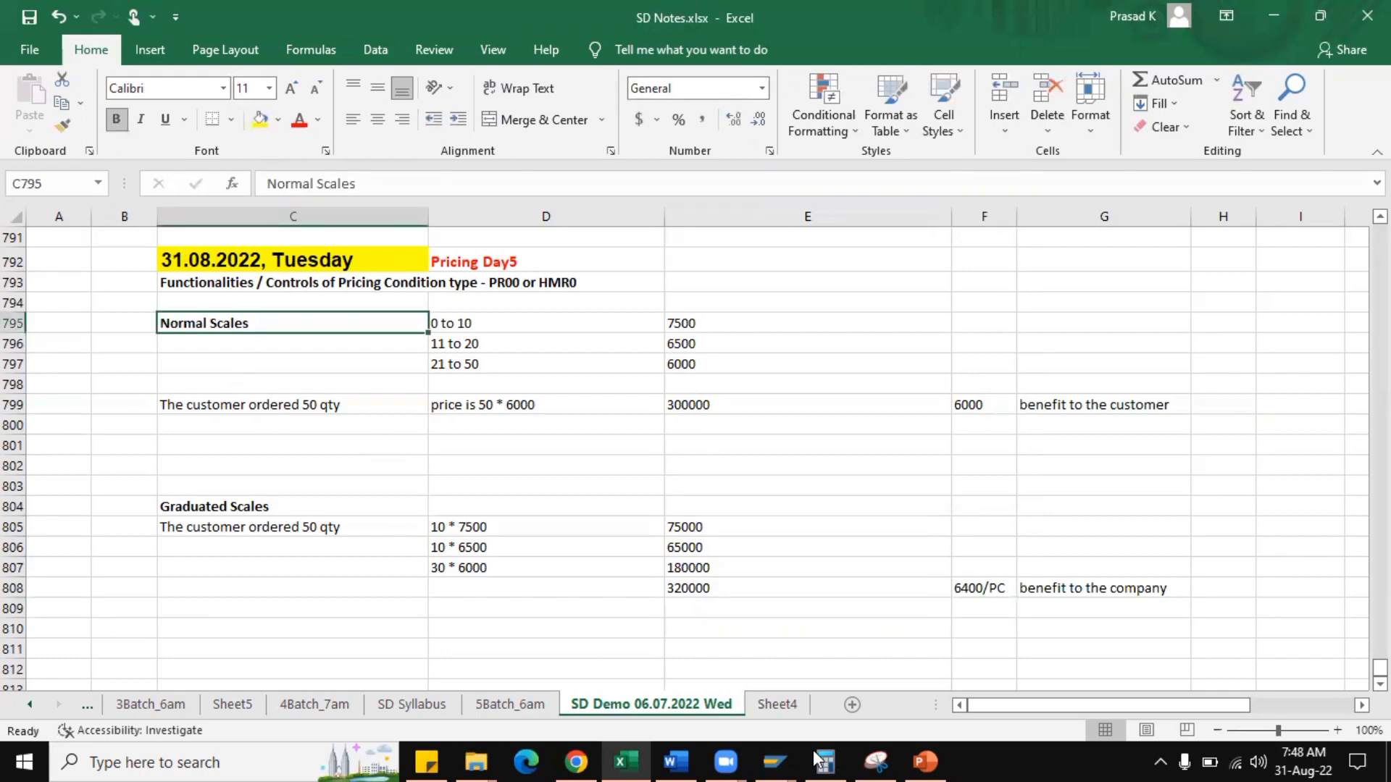
Switch to the HMR0 condition type details in SAP and review the available scale types, including base-scale and graduated-to interval scale, without choosing one.
mouse_move(768, 749)
left_click(582, 672)
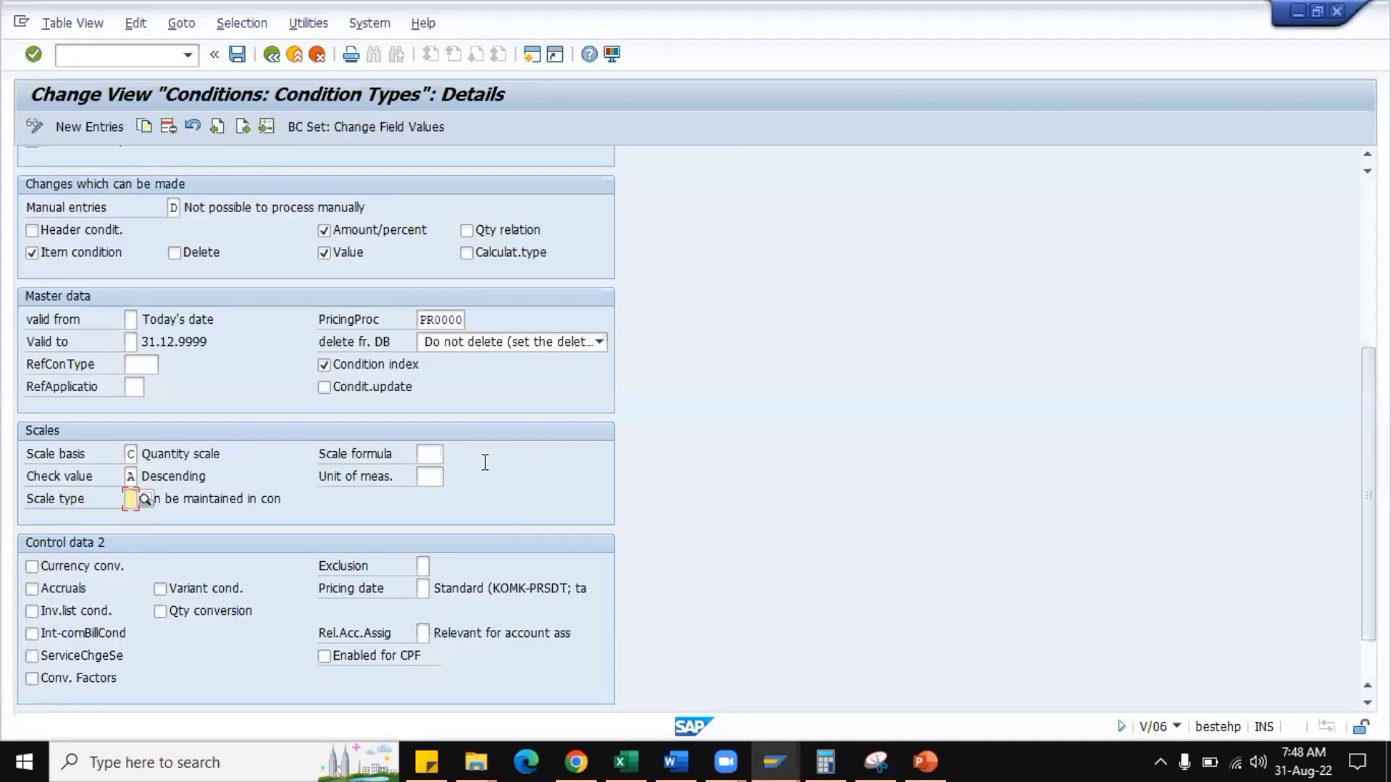
left_click(143, 500)
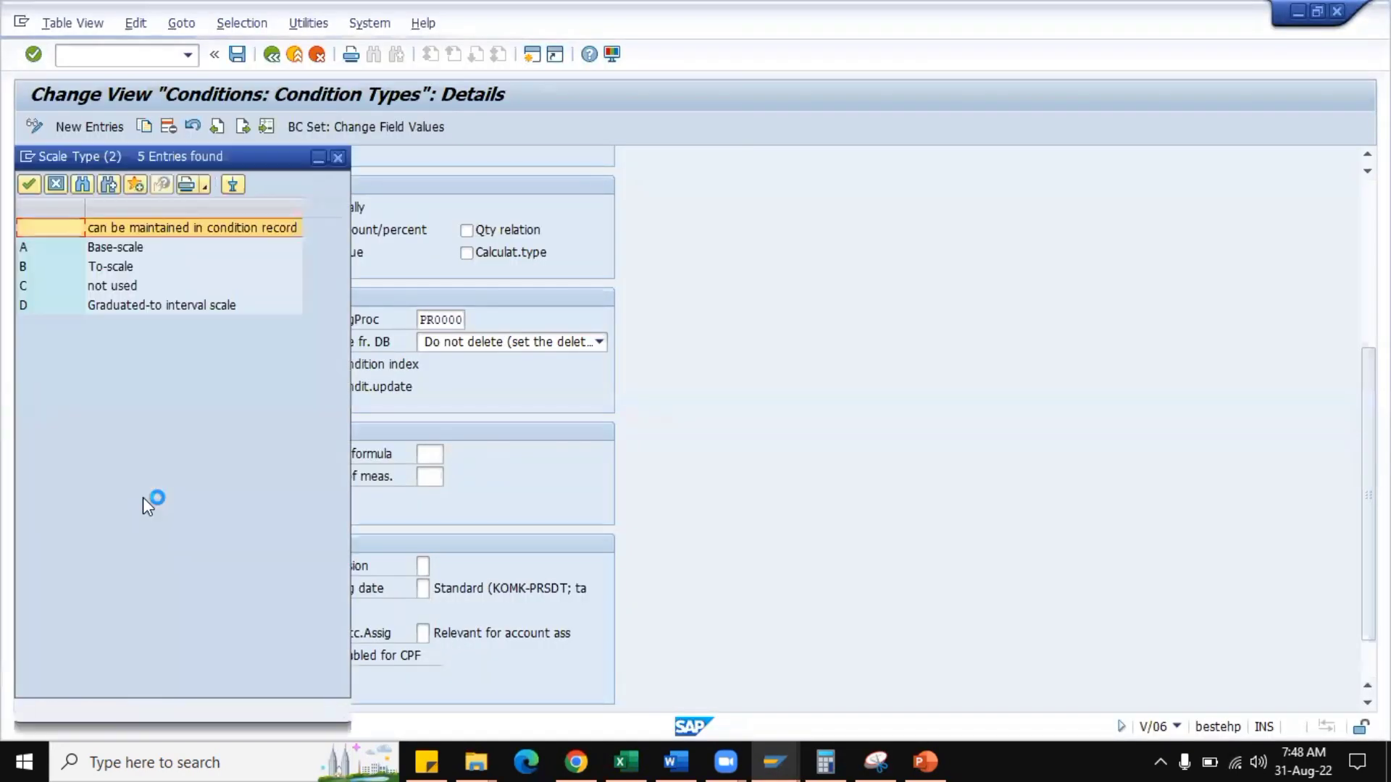
left_click(145, 305)
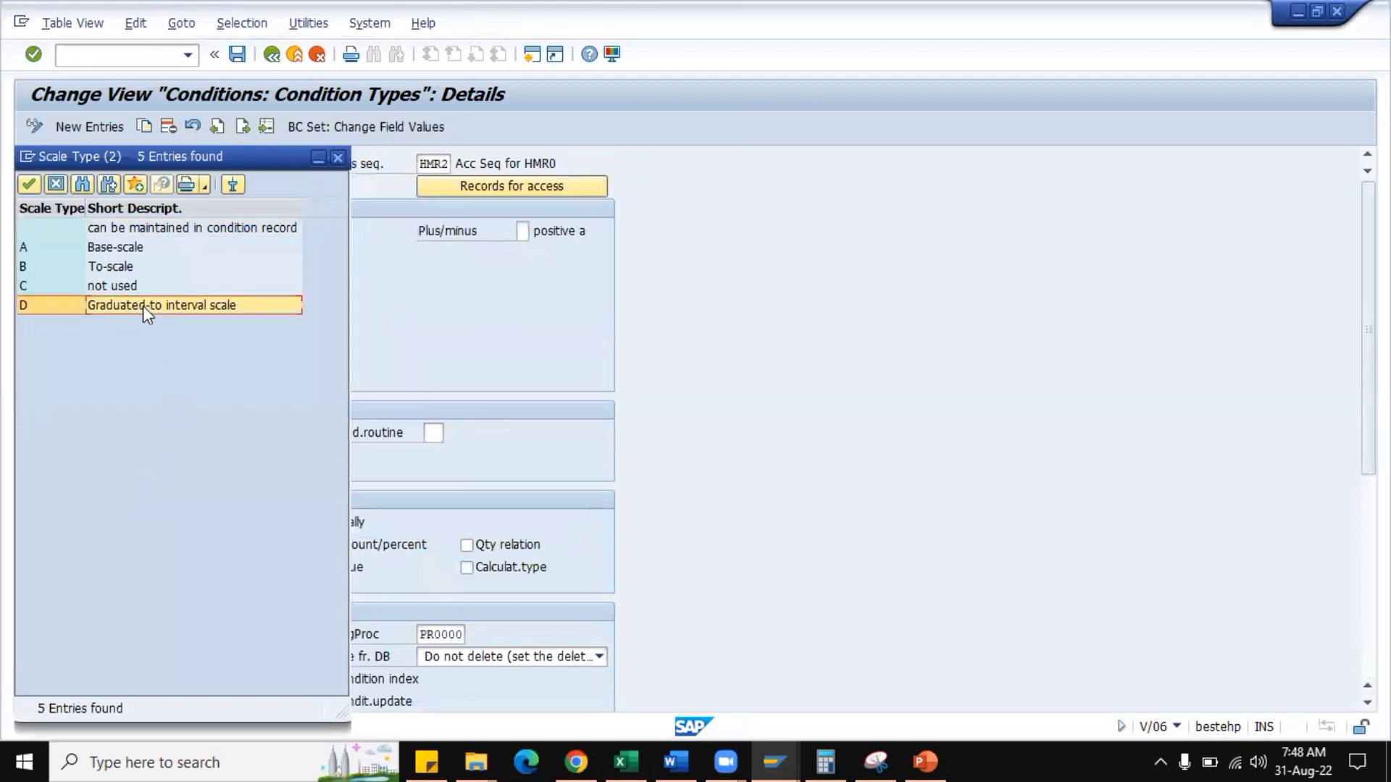
left_click(128, 247)
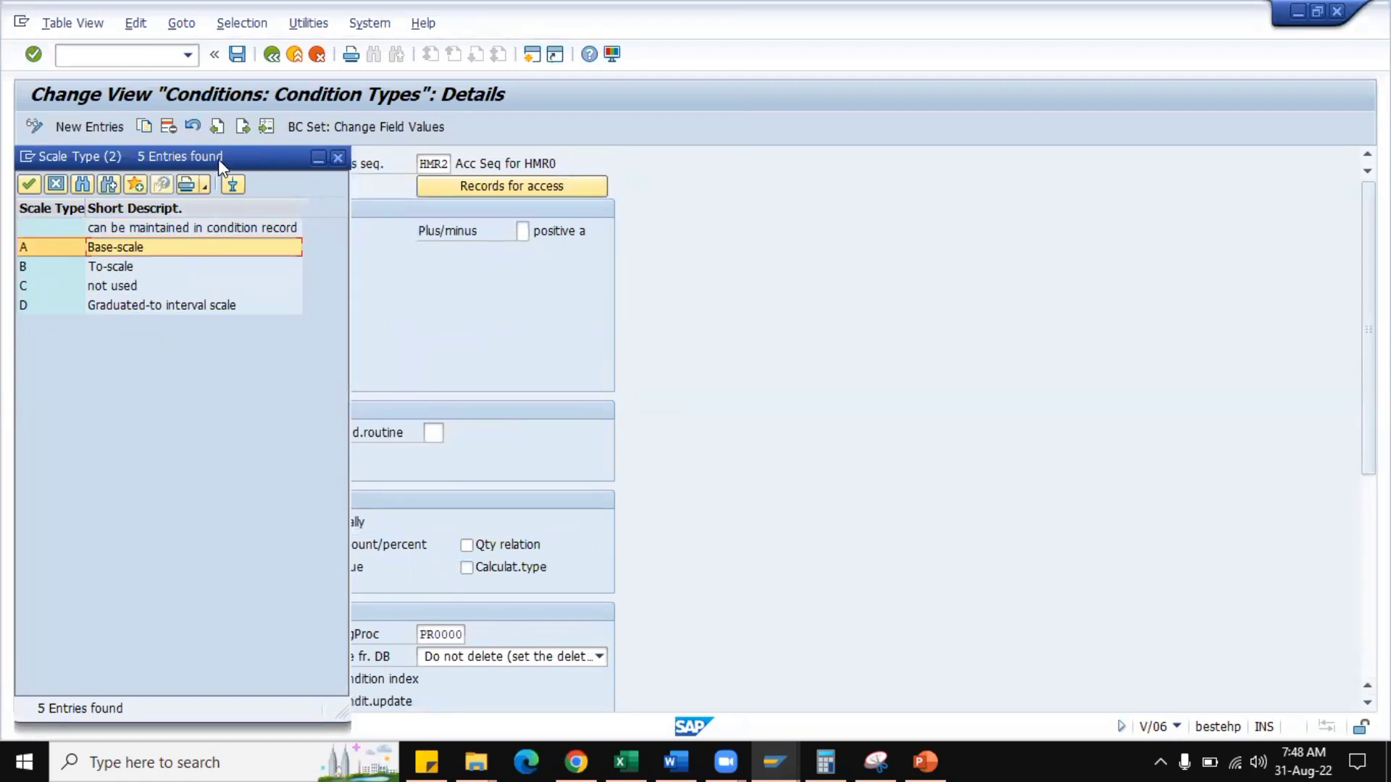
left_click_drag(245, 163, 943, 146)
left_click(797, 291)
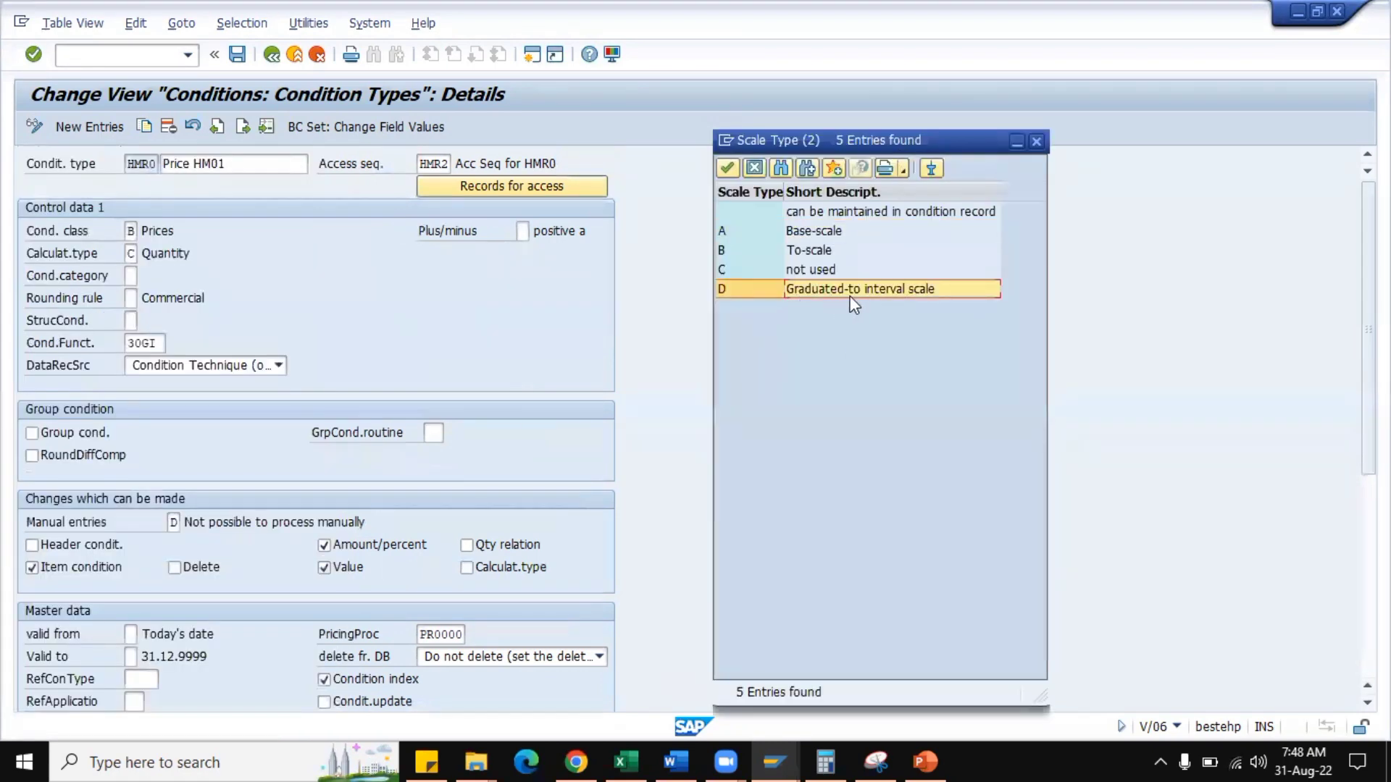
left_click(1037, 141)
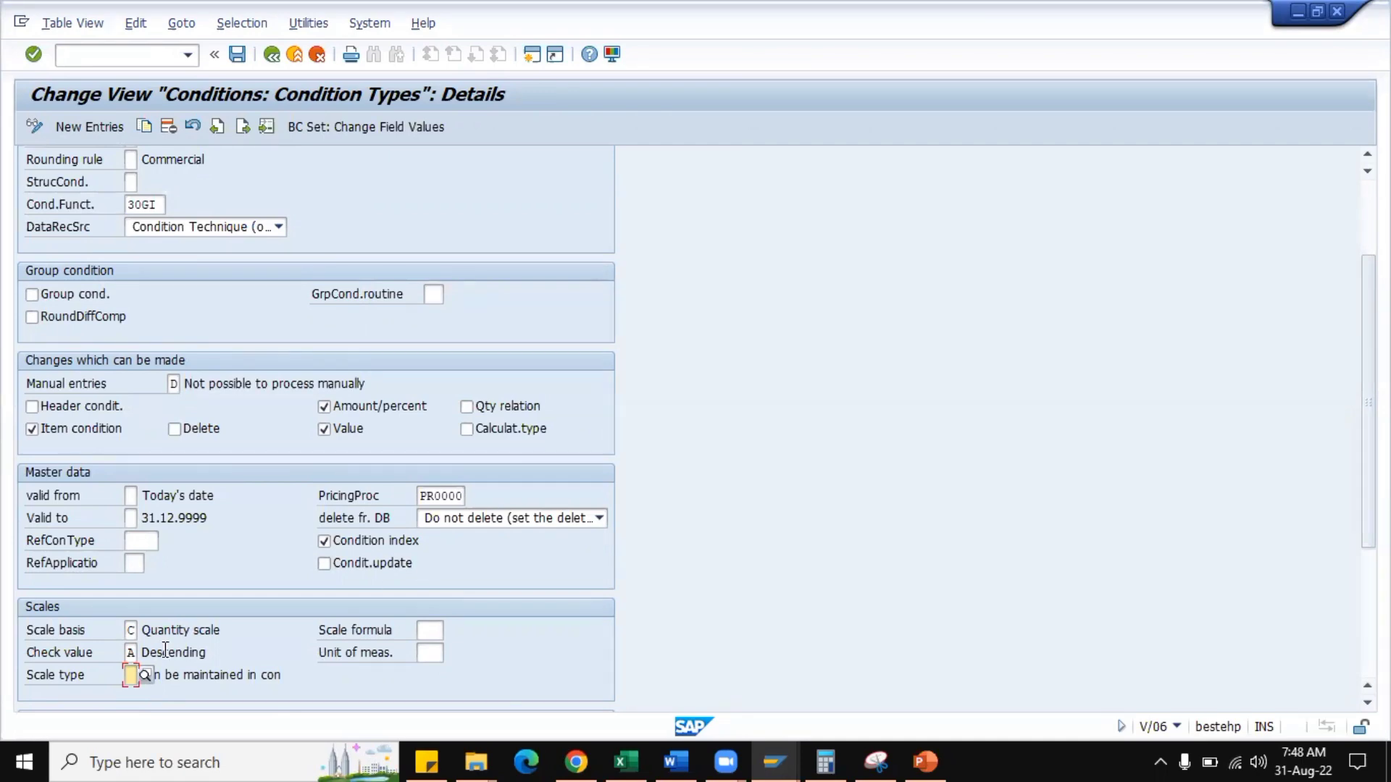
Examine HMR0's scale settings and the Group condition setting.
scroll(232, 656, "down", 3)
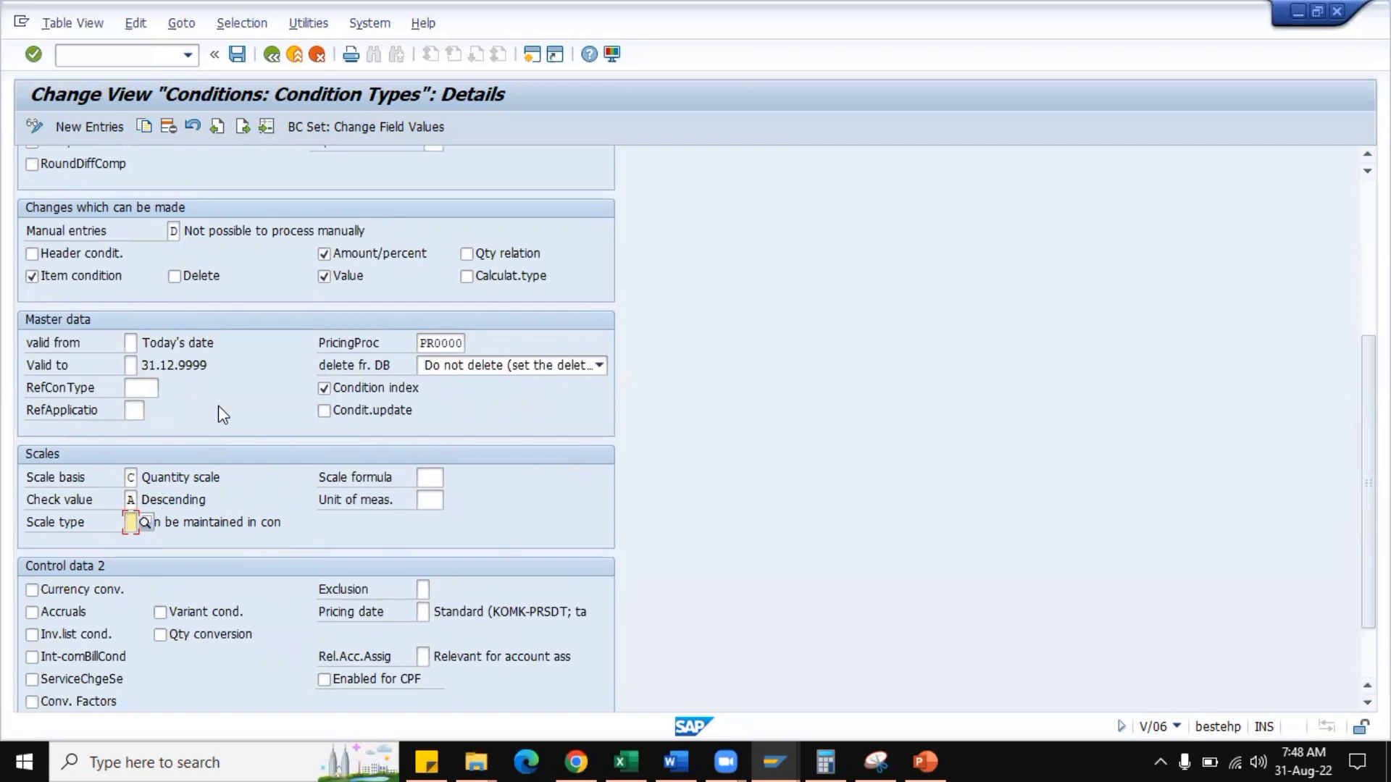
scroll(301, 445, "up", 3)
scroll(305, 445, "up", 2)
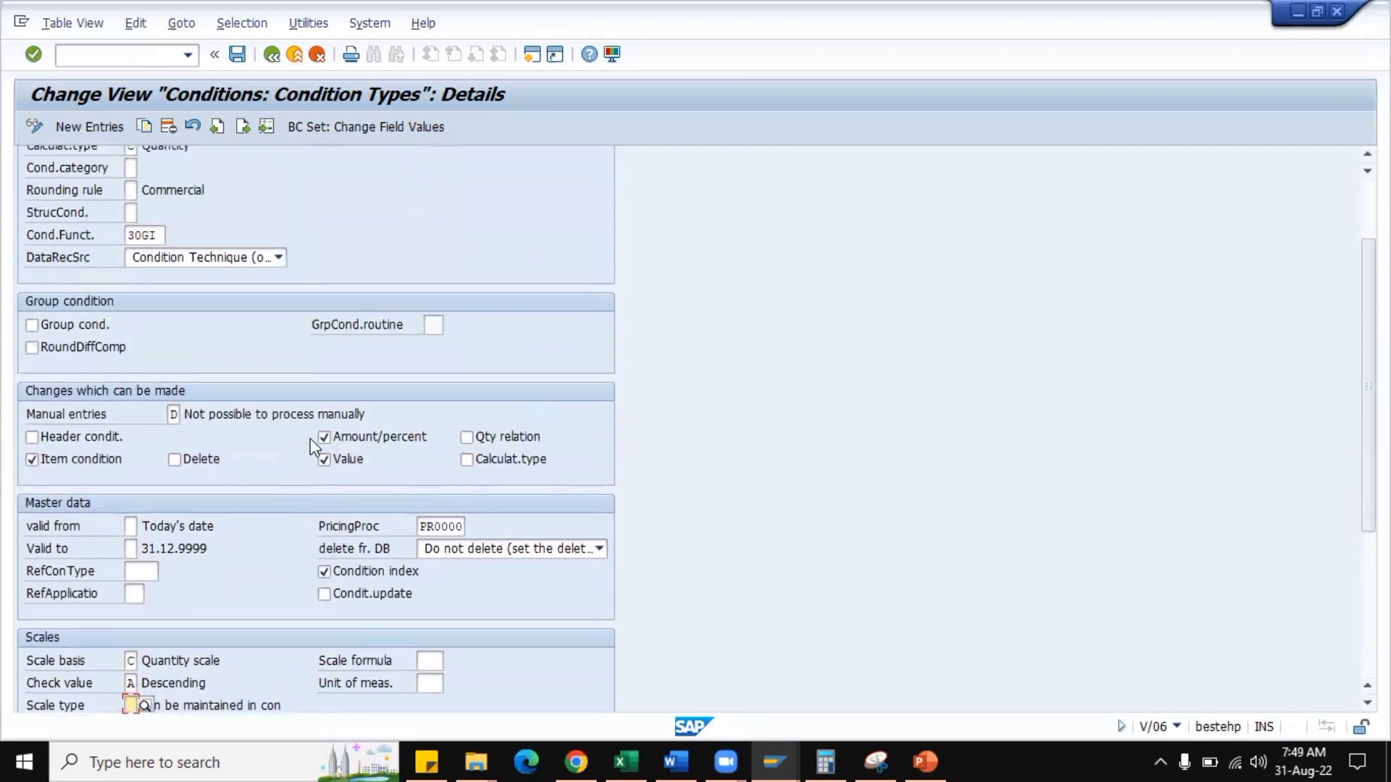
left_click(97, 331)
Switch to the Excel notes and enter "Material1" in C809 with quantity 10 in D809.
left_click(614, 758)
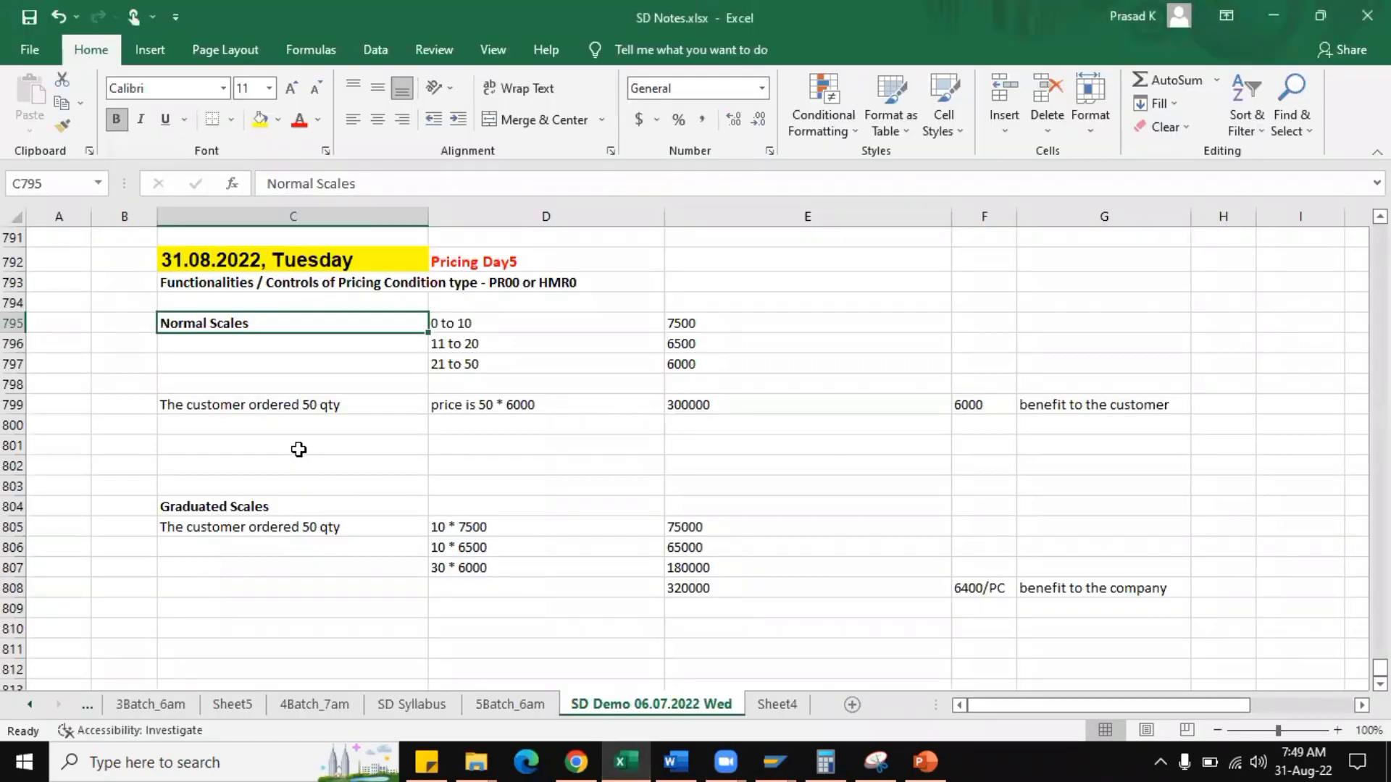
left_click(341, 609)
type("Mt")
key("BackSpace")
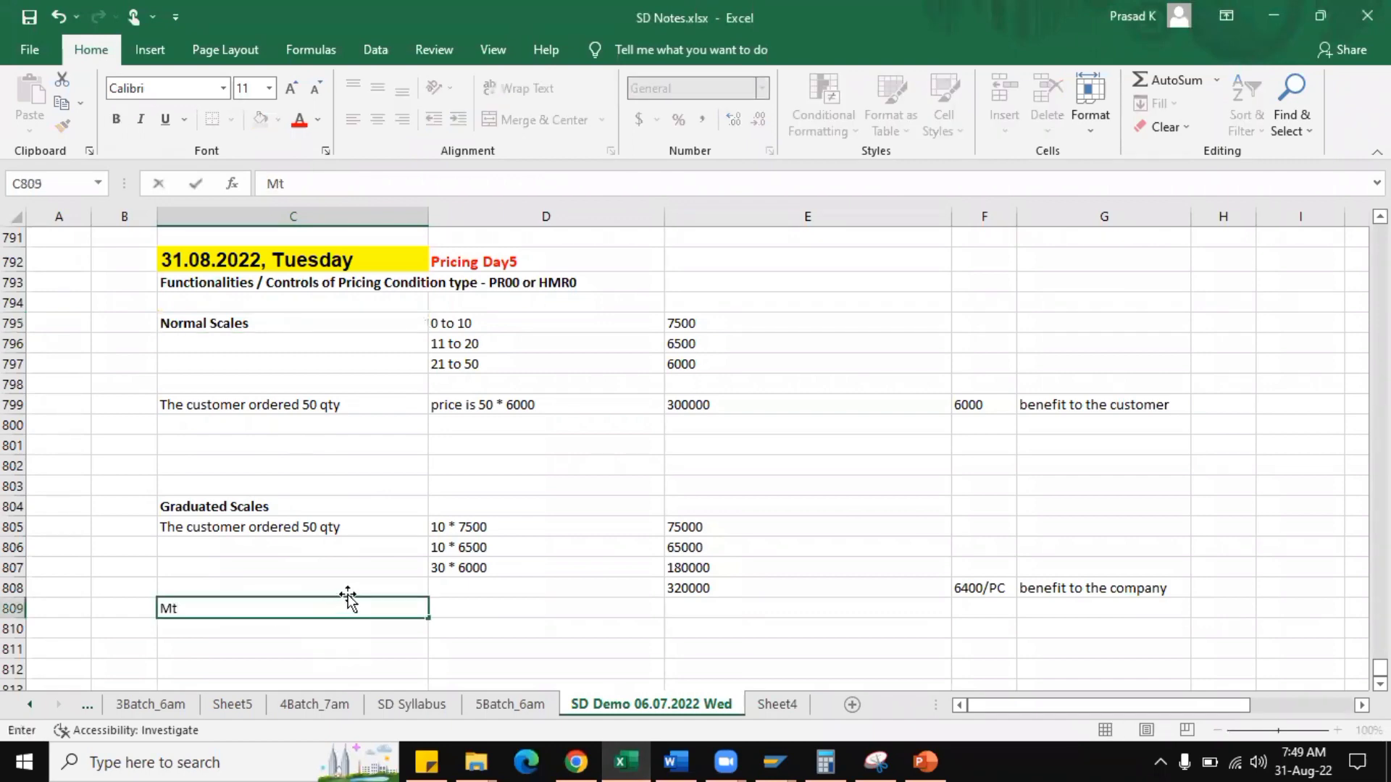
type("aterial1")
key("Tab")
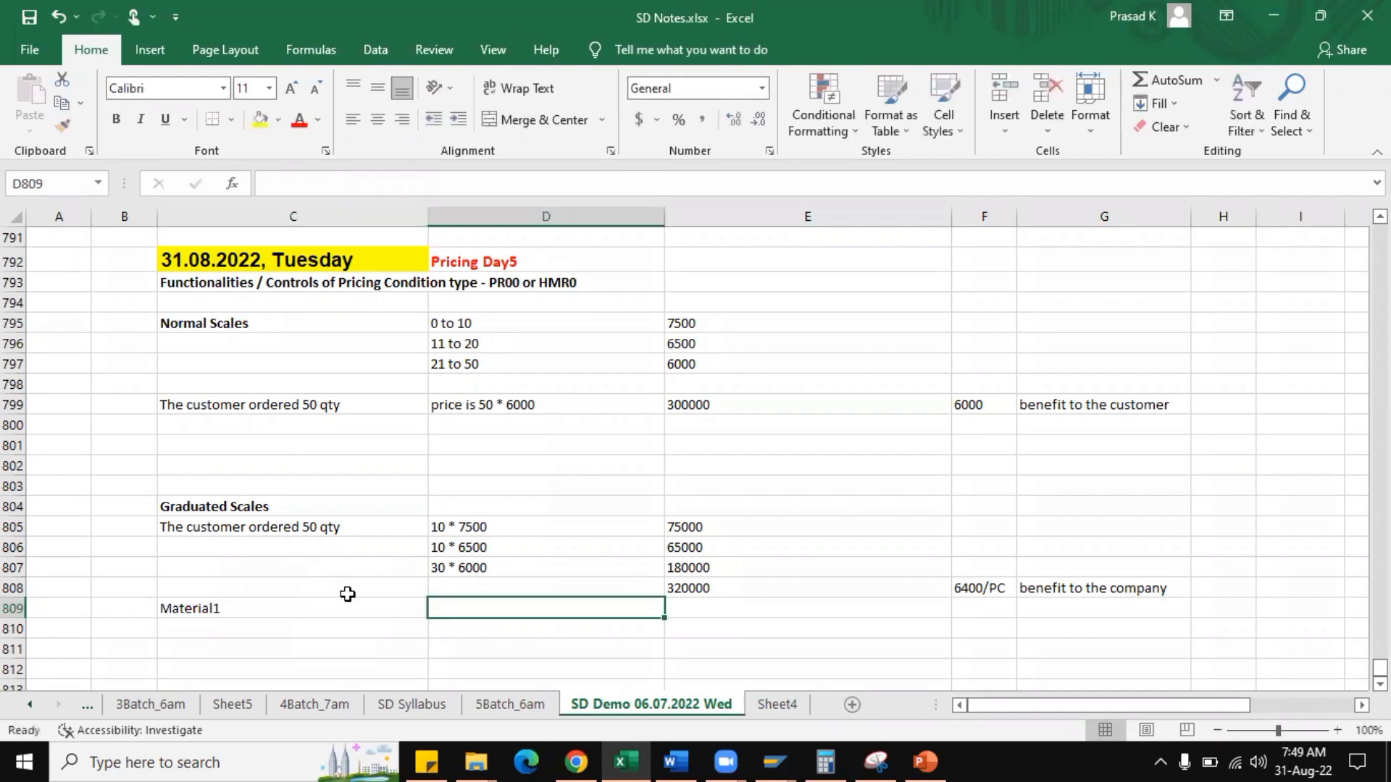
type("10")
key("Return")
Enter "Material2" in C810 with quantity 30 in D810.
type("Mater")
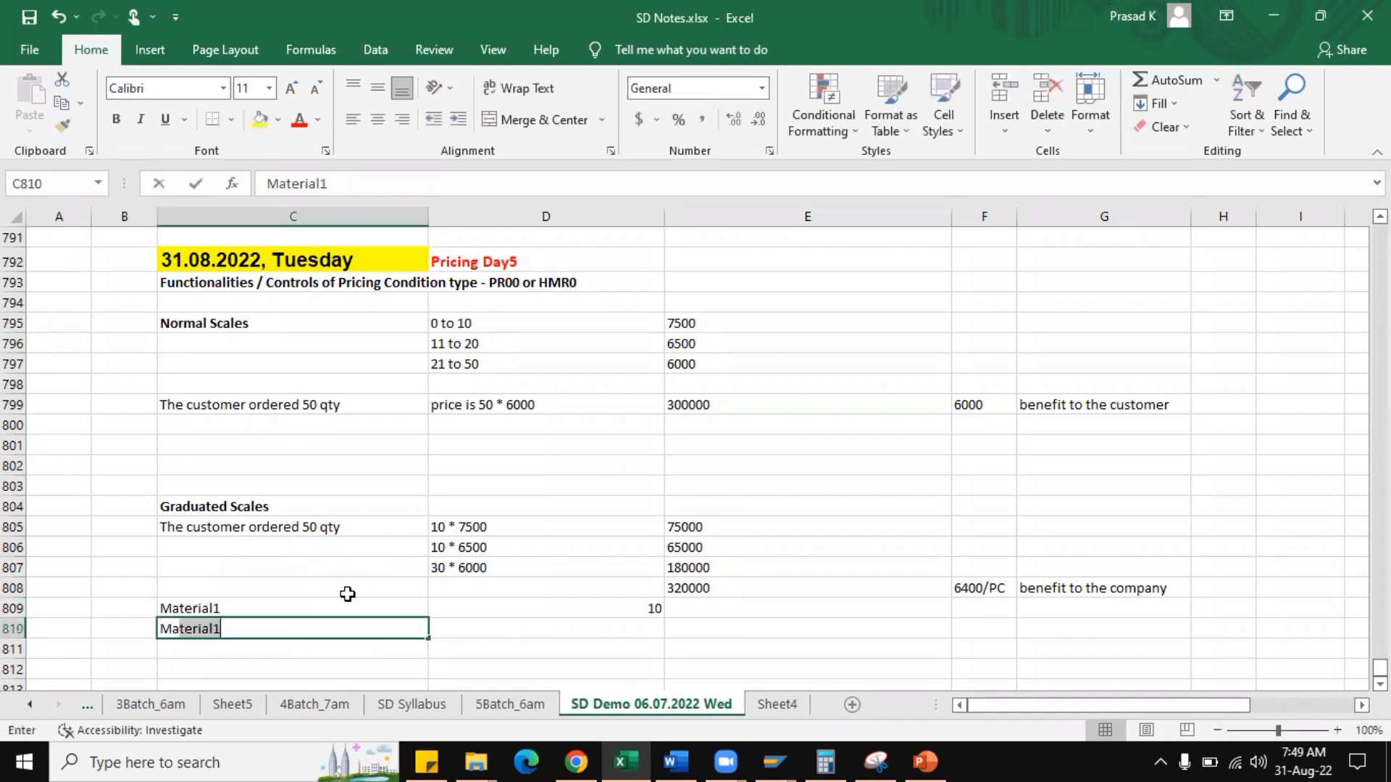
left_click(255, 631)
key("BackSpace")
type("2")
key("Tab")
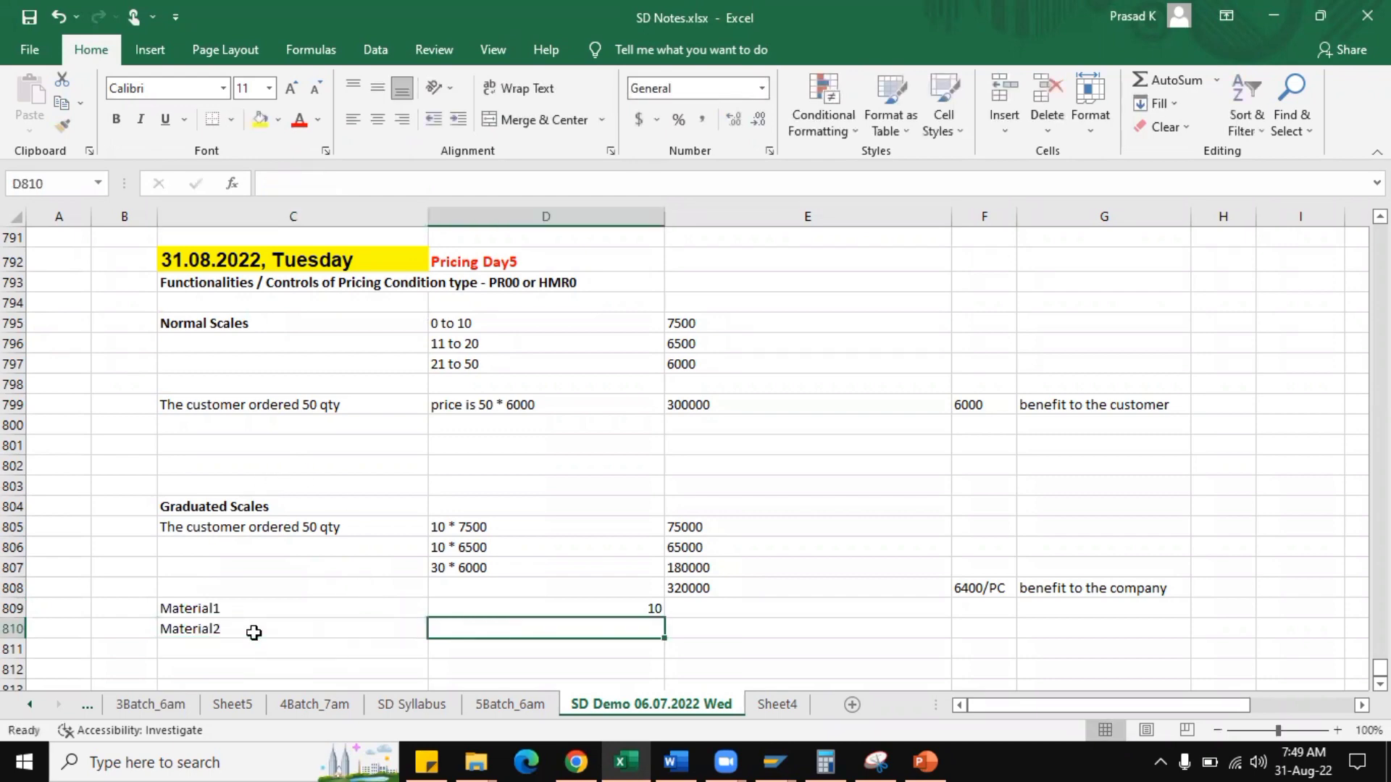
type("30")
key("Return")
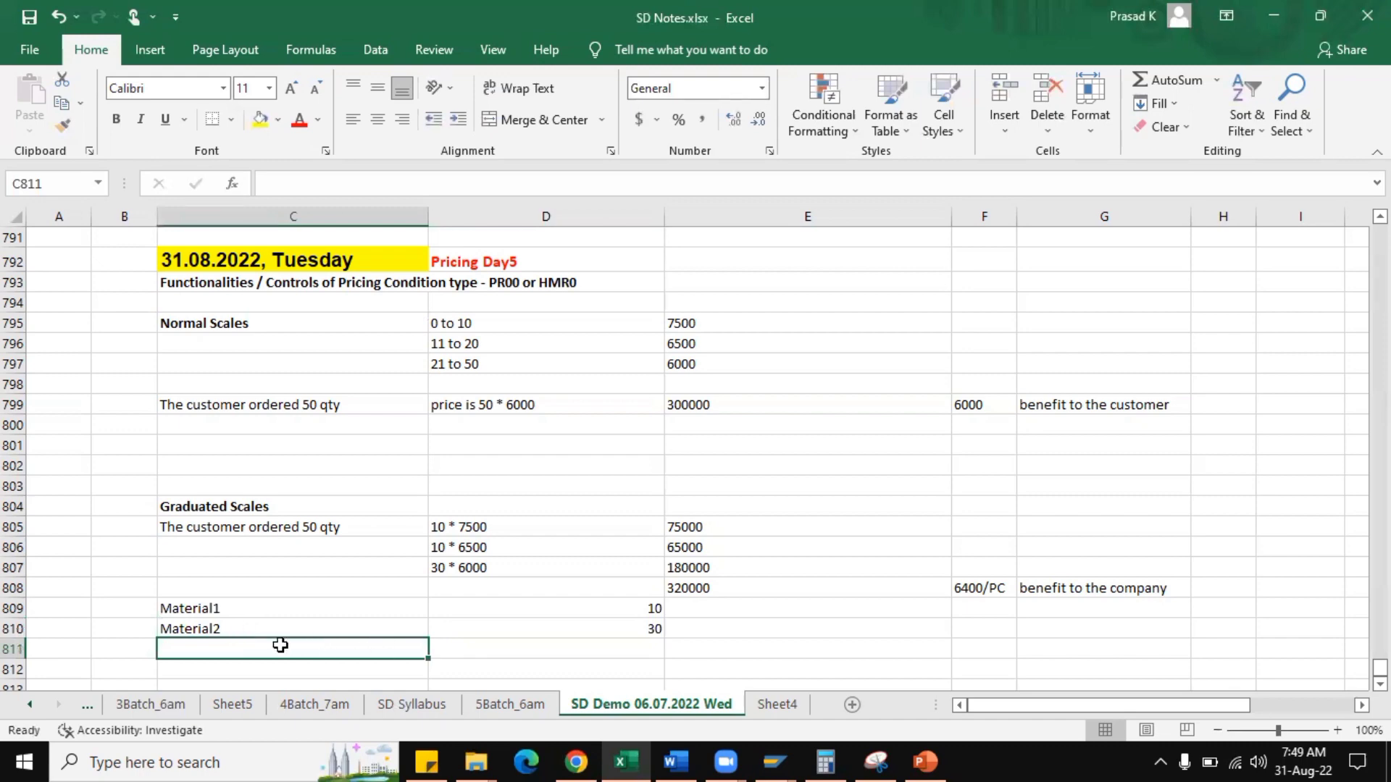
Left-align the two material quantities in D809:D810.
left_click_drag(507, 612, 511, 627)
left_click(352, 120)
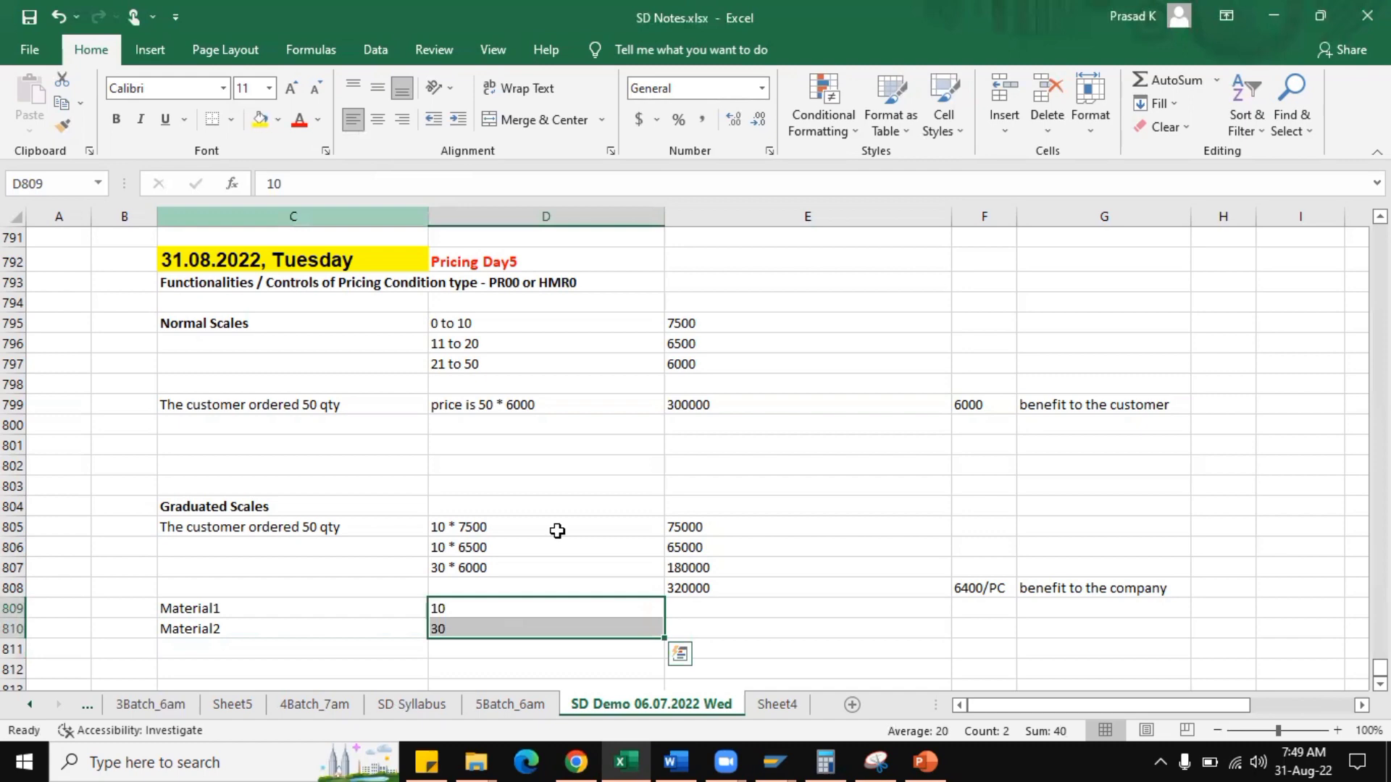
left_click(525, 610)
Enter the note "2% extra discount" in D811 below the material quantities.
scroll(453, 637, "down", 2)
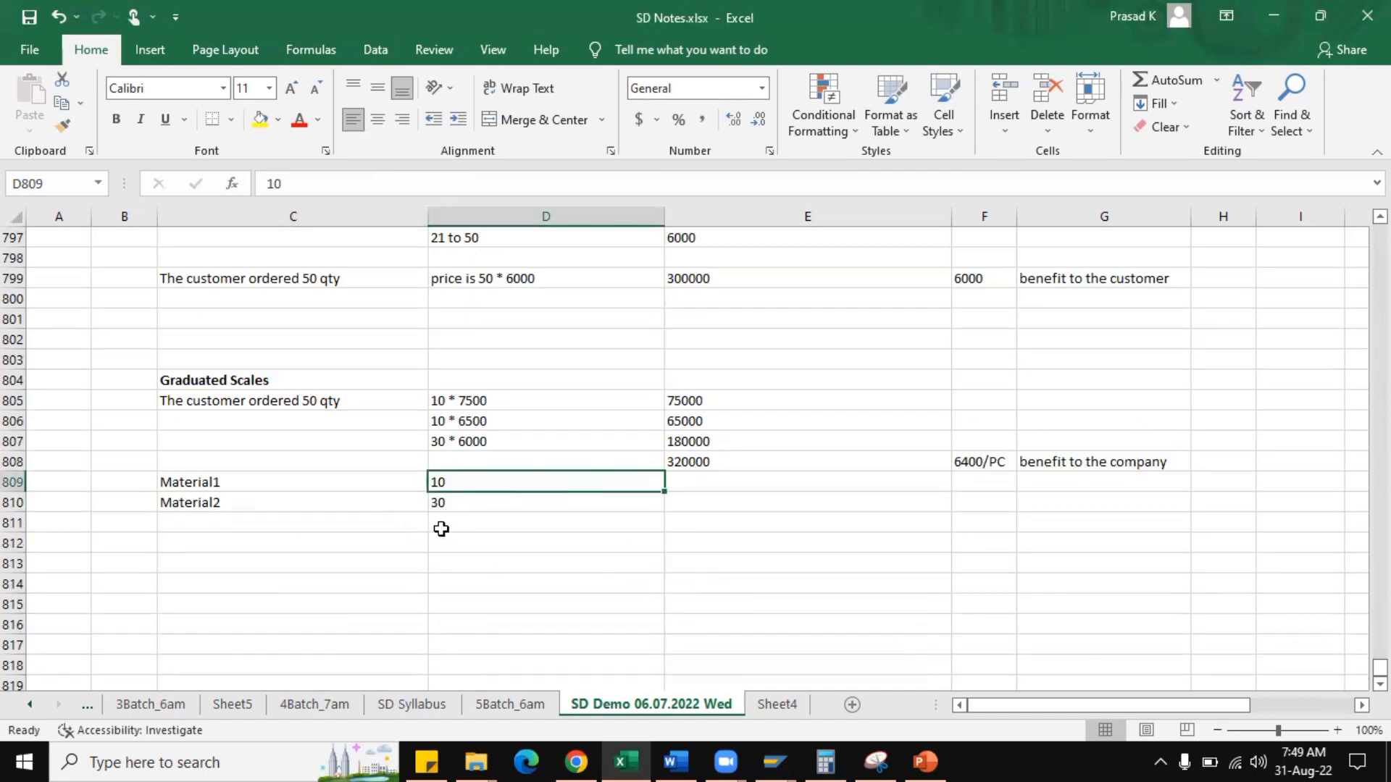
left_click(343, 531)
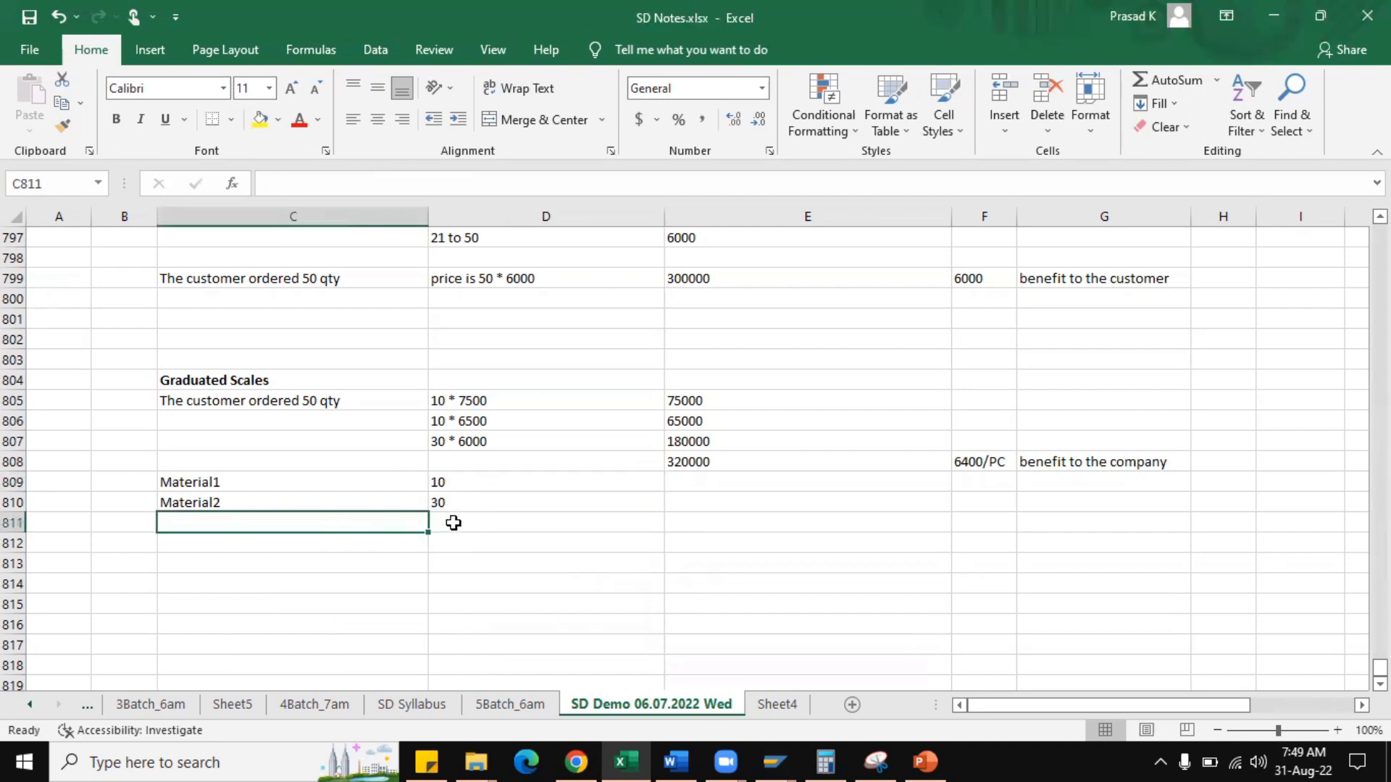
left_click(453, 522)
type("2%")
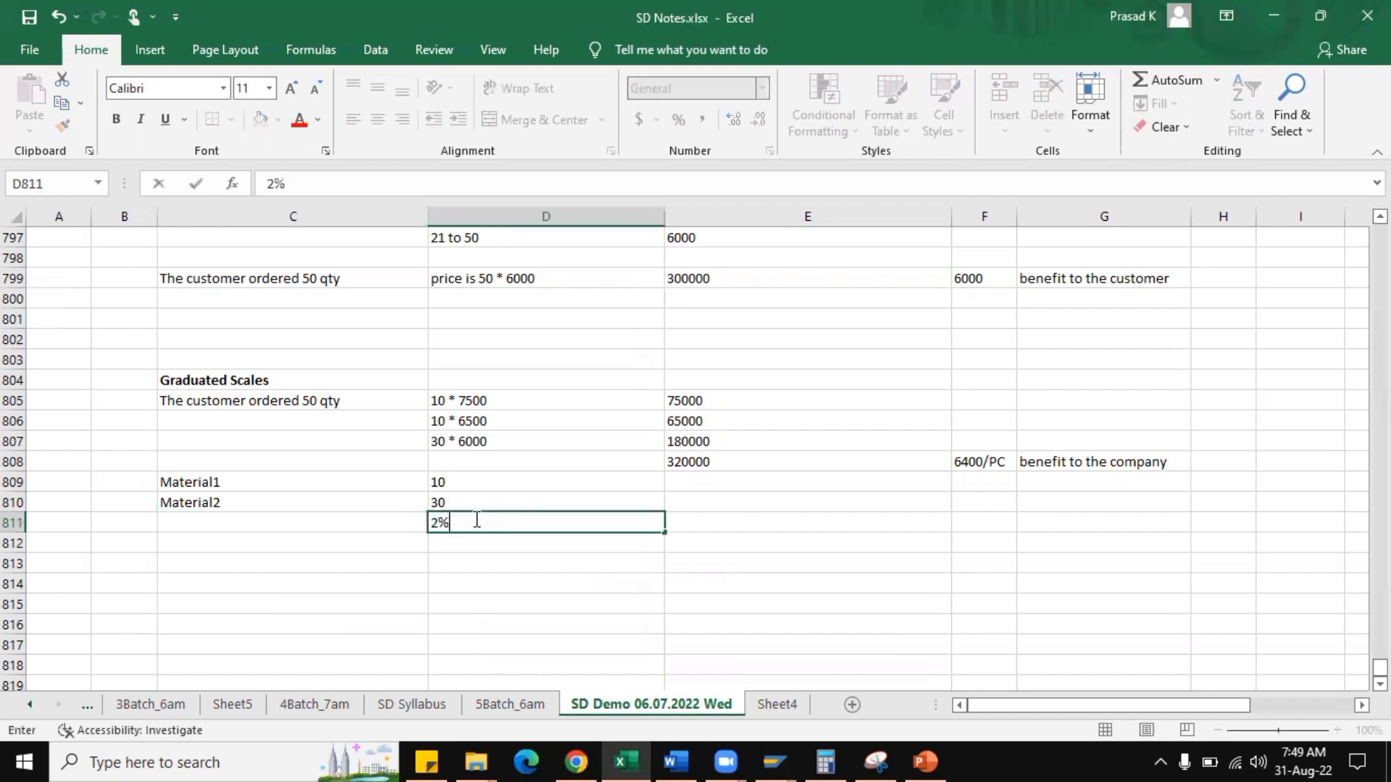
type(" extra discount")
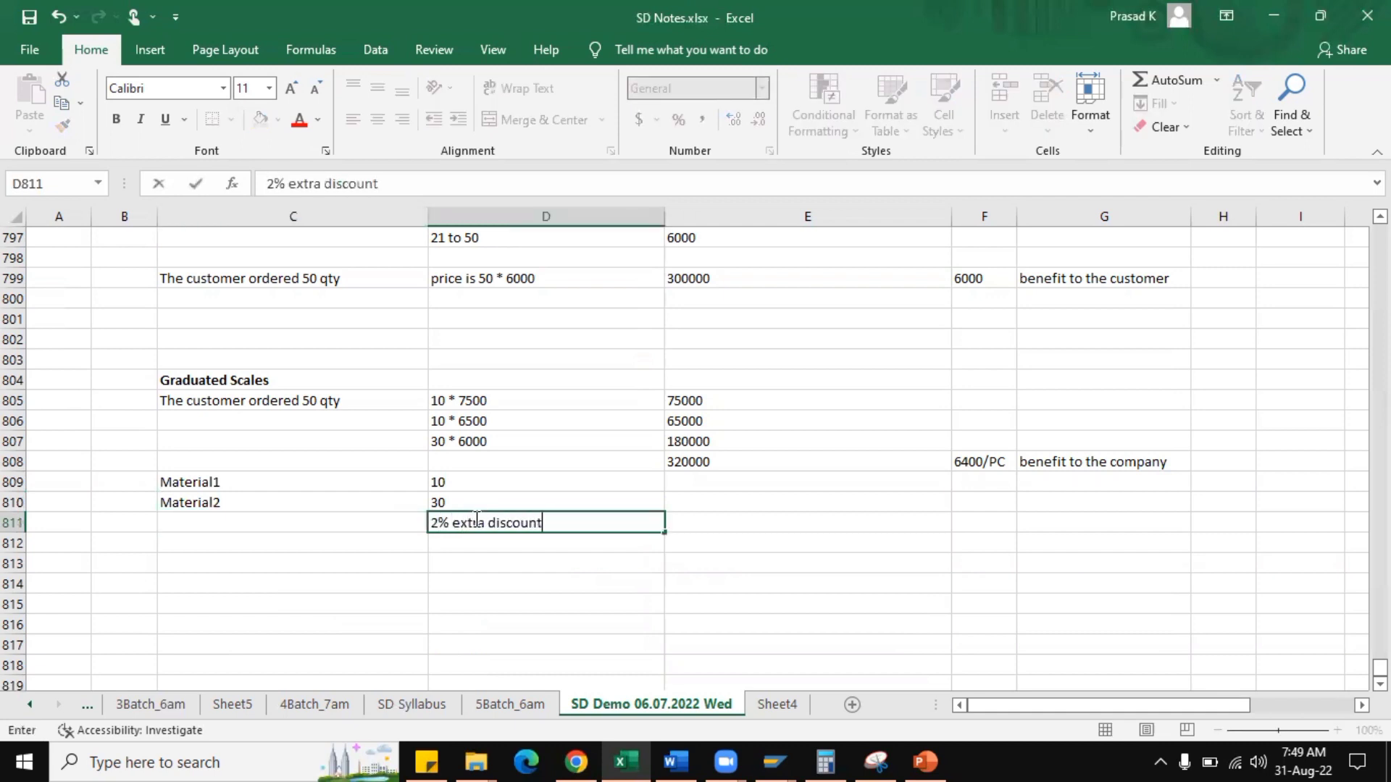
key("Return")
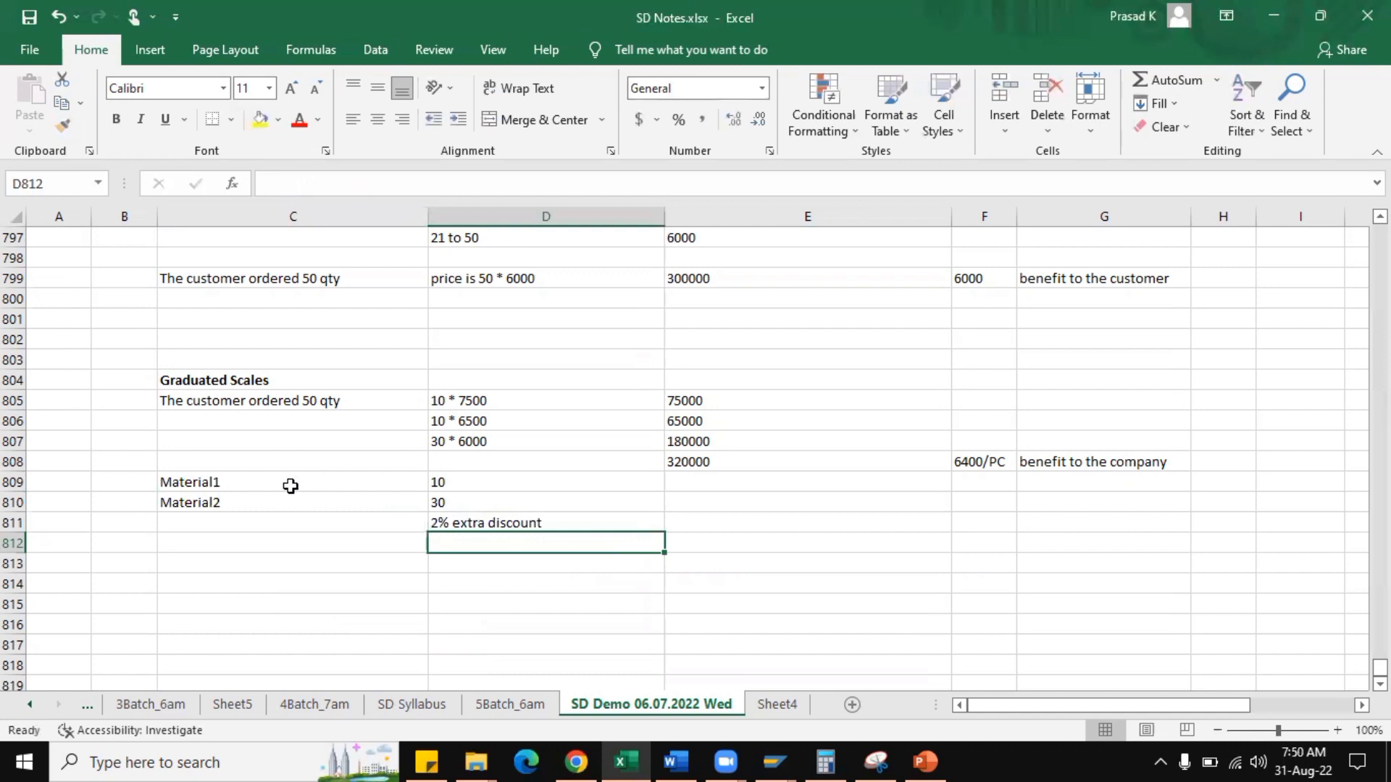
Review the two materials and their quantities in C809:D810 together with the extra discount note.
left_click_drag(289, 484, 301, 495)
left_click_drag(429, 500, 438, 495)
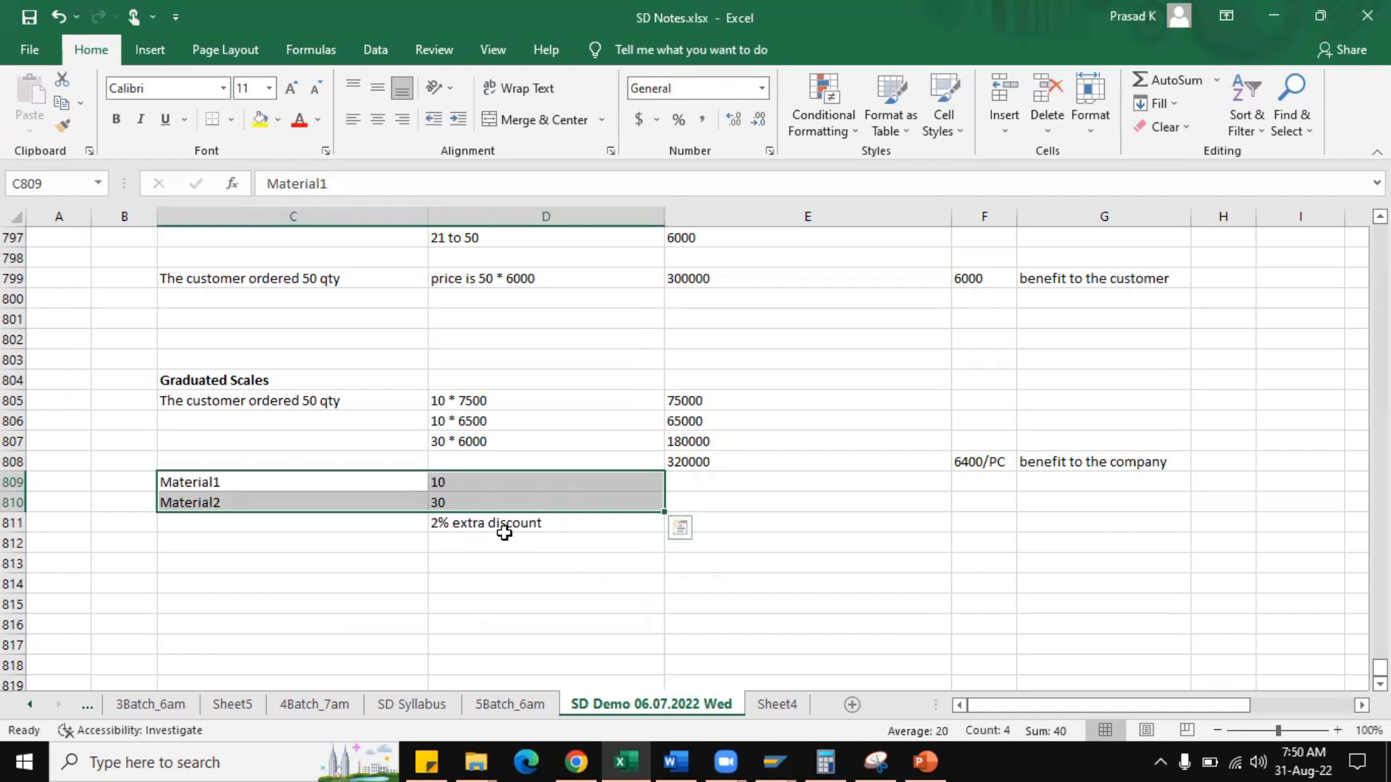
left_click(479, 476)
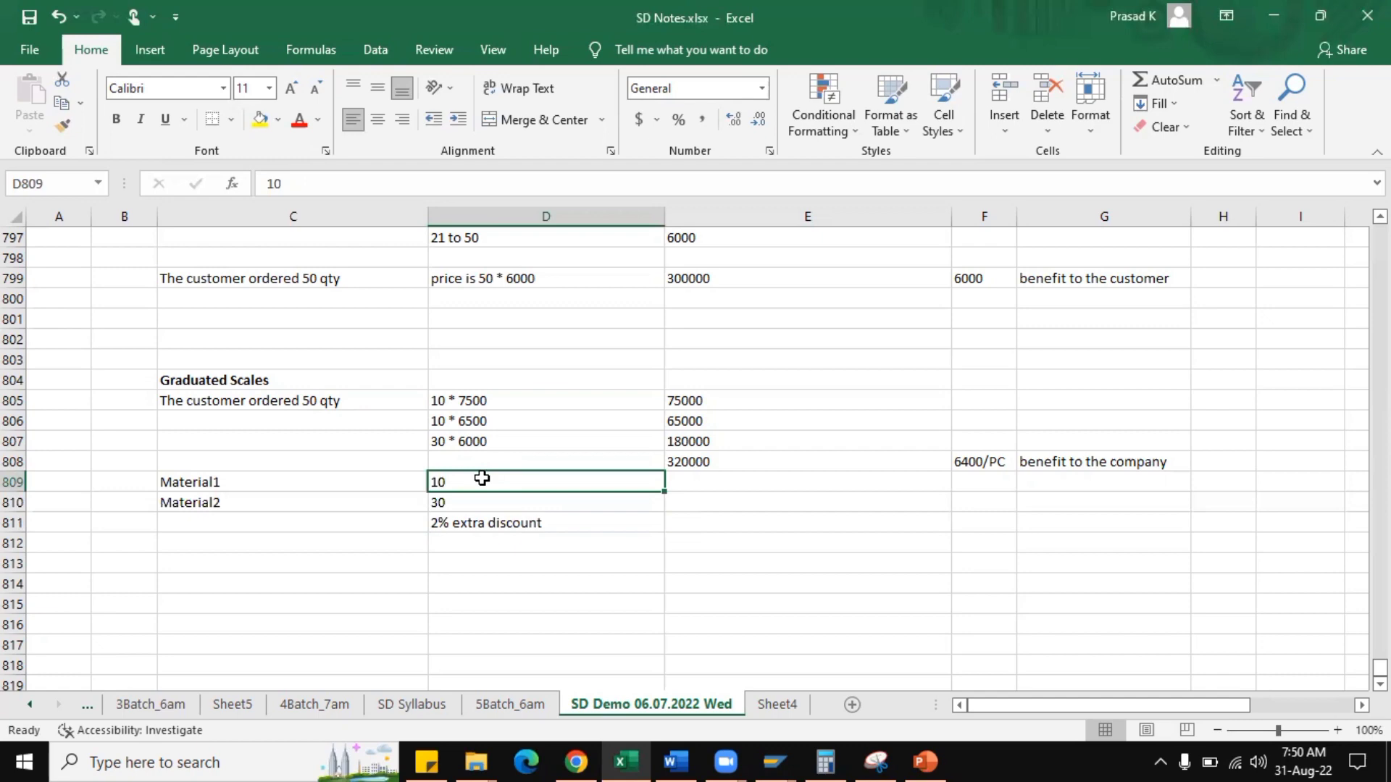
scroll(481, 478, "down", 1)
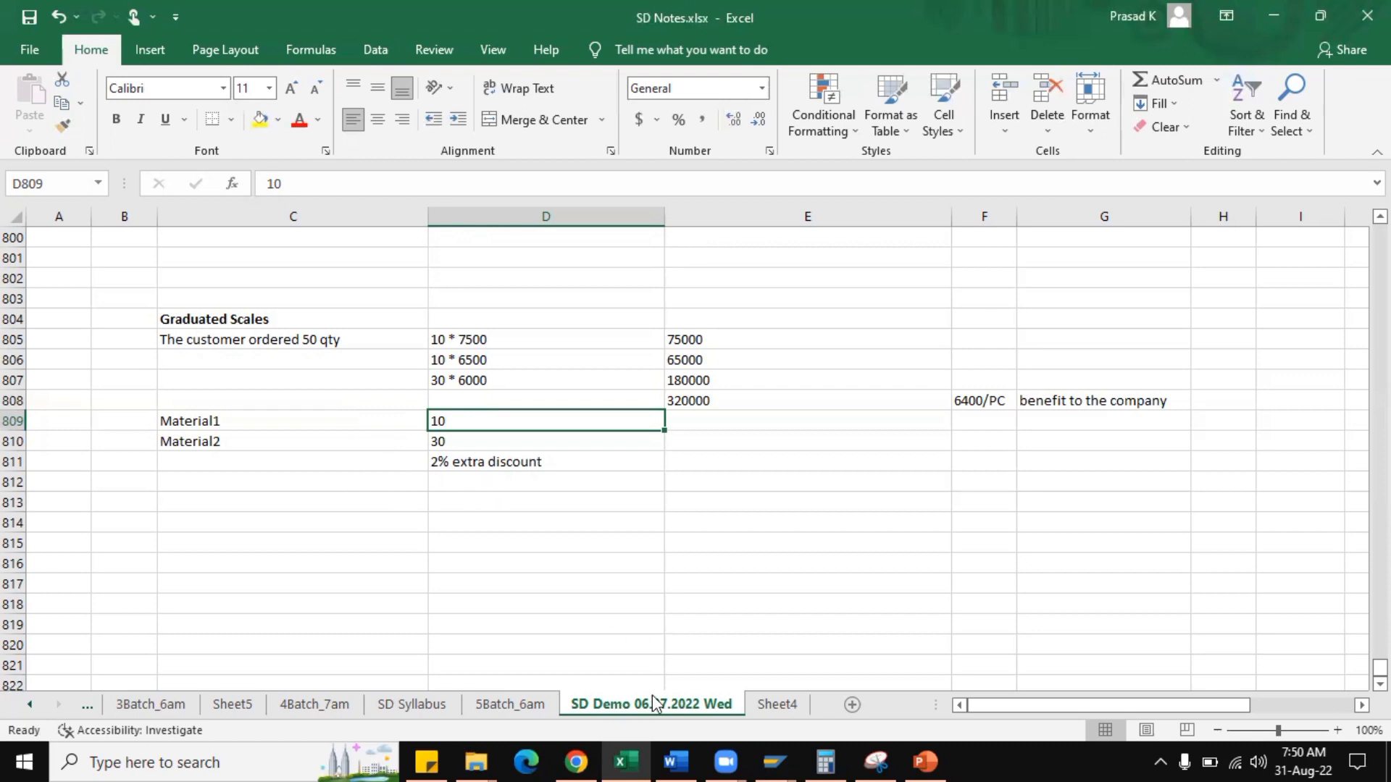
Switch back to the SAP condition type details, browse the entries following HMR0, and return to HMR0.
left_click(777, 761)
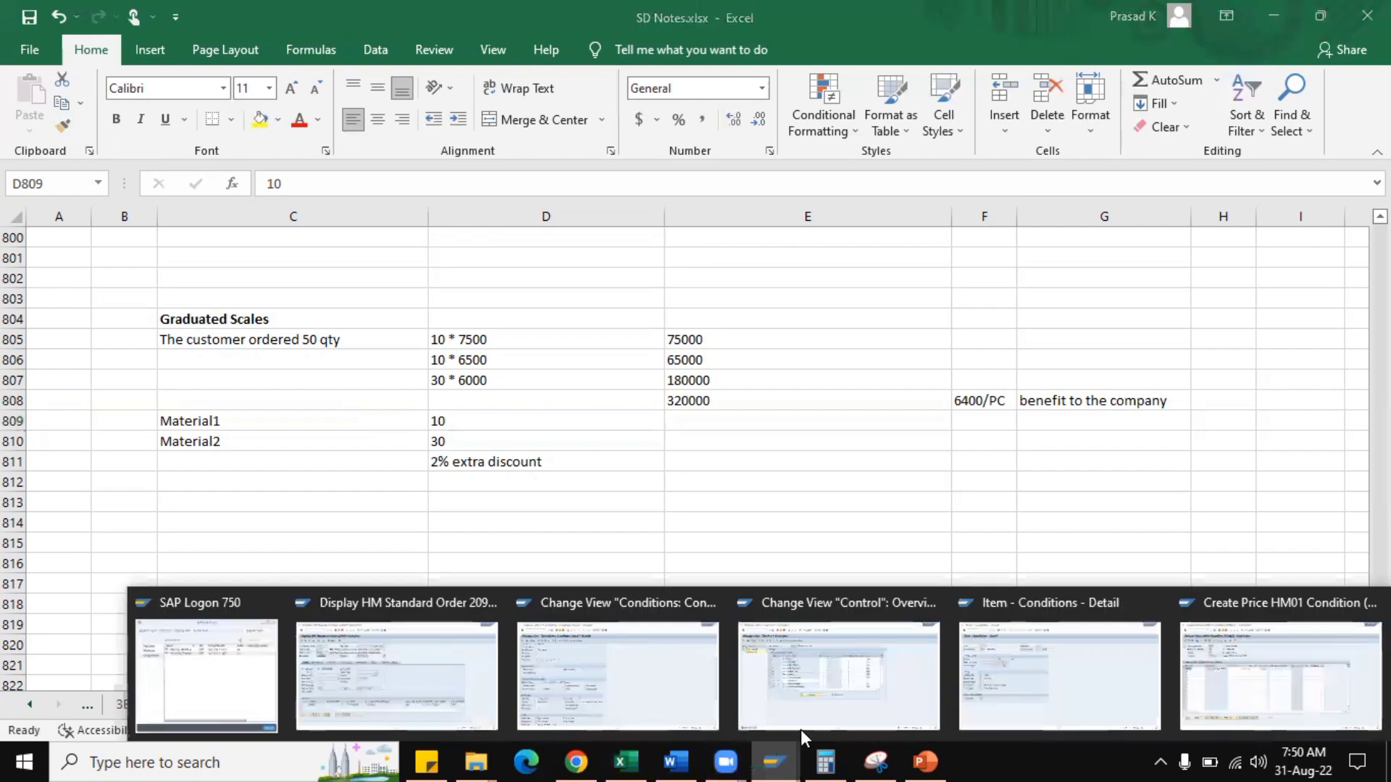
left_click(645, 701)
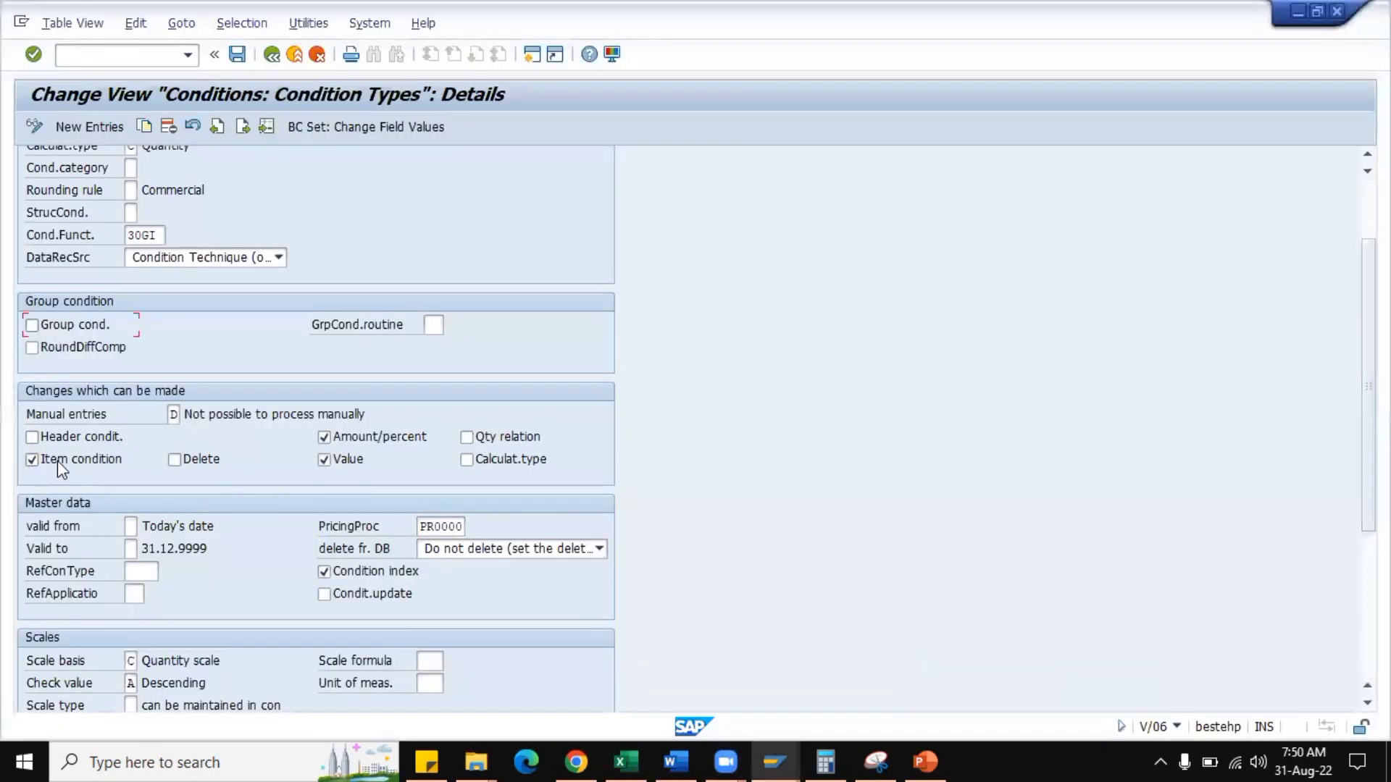
left_click(243, 127)
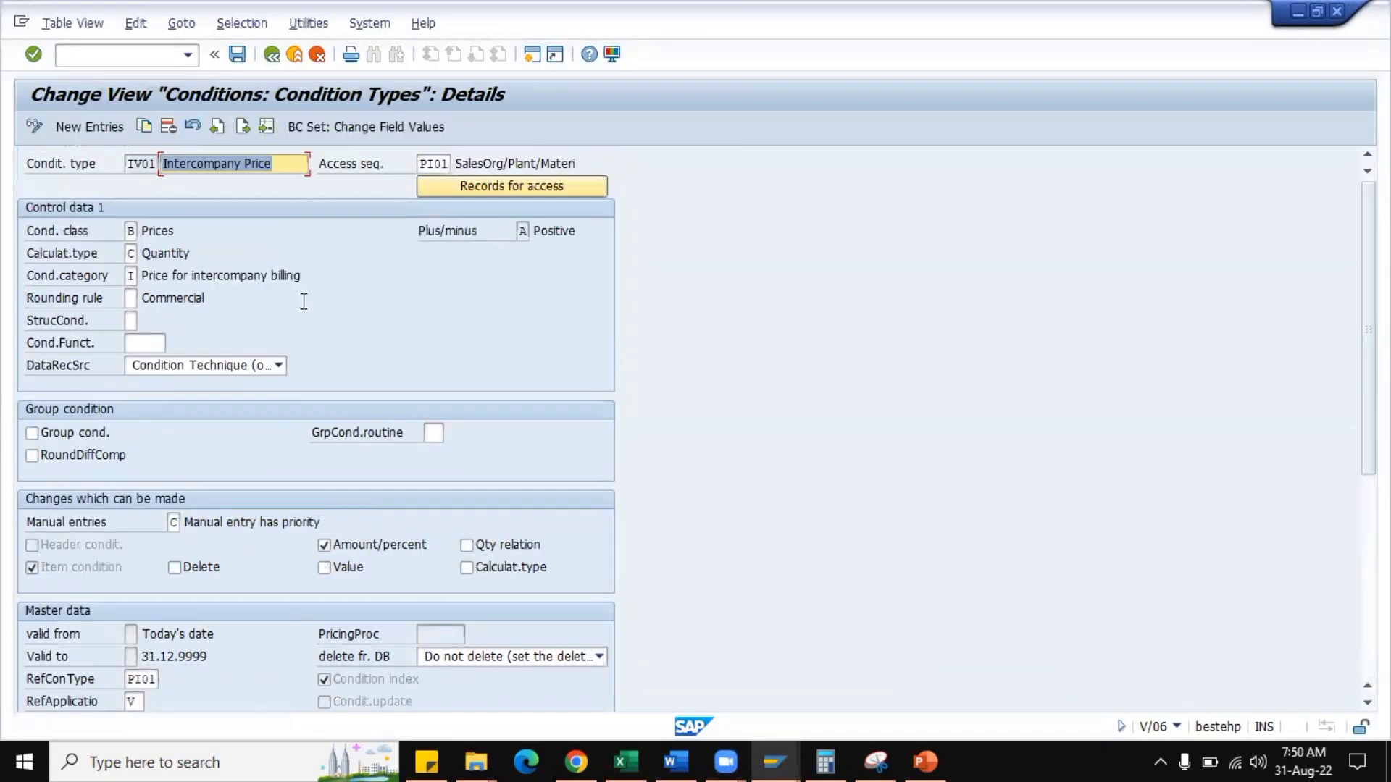
left_click(242, 126)
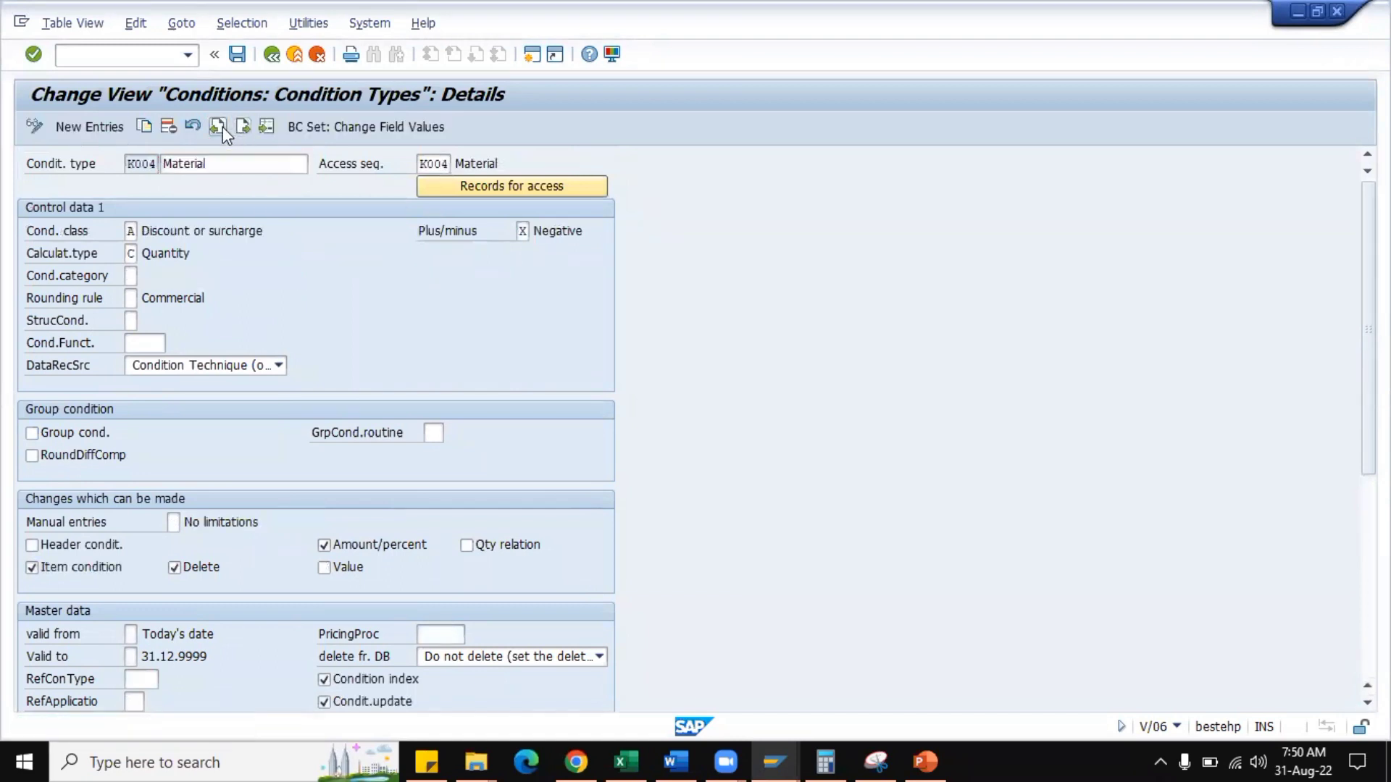
left_click(218, 126)
left_click(218, 127)
left_click(219, 127)
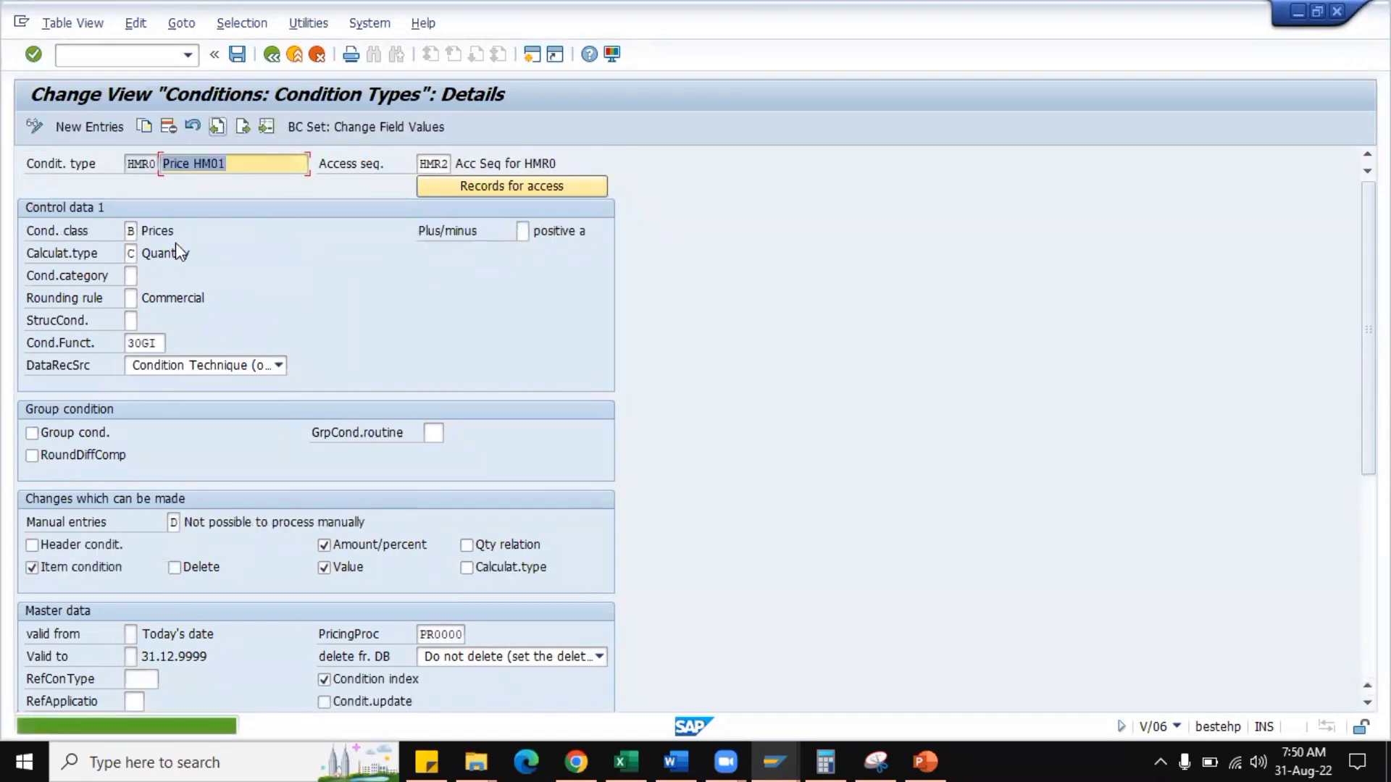
Return to the condition types overview, position the list at "HA" and open the details of HA00 to view its group condition settings.
left_click(270, 57)
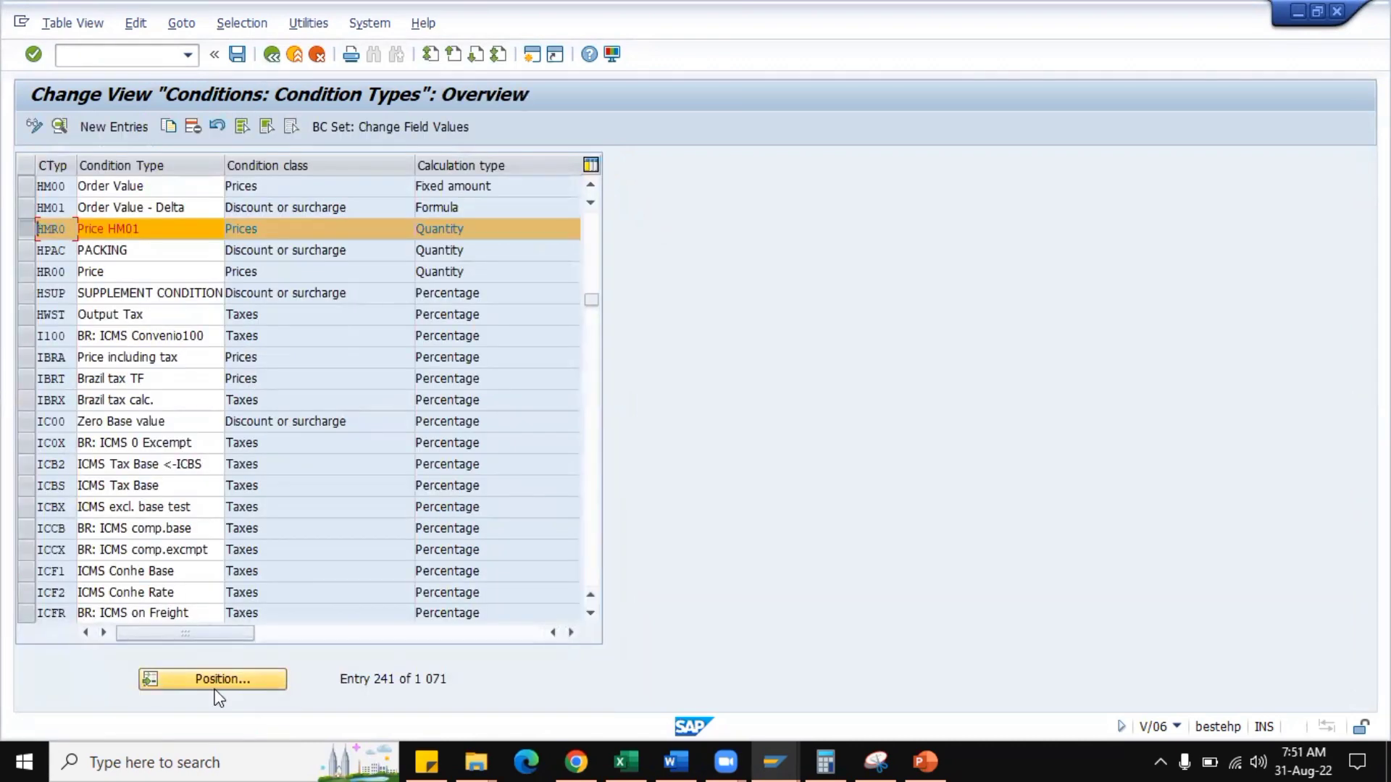
left_click(208, 685)
type("h")
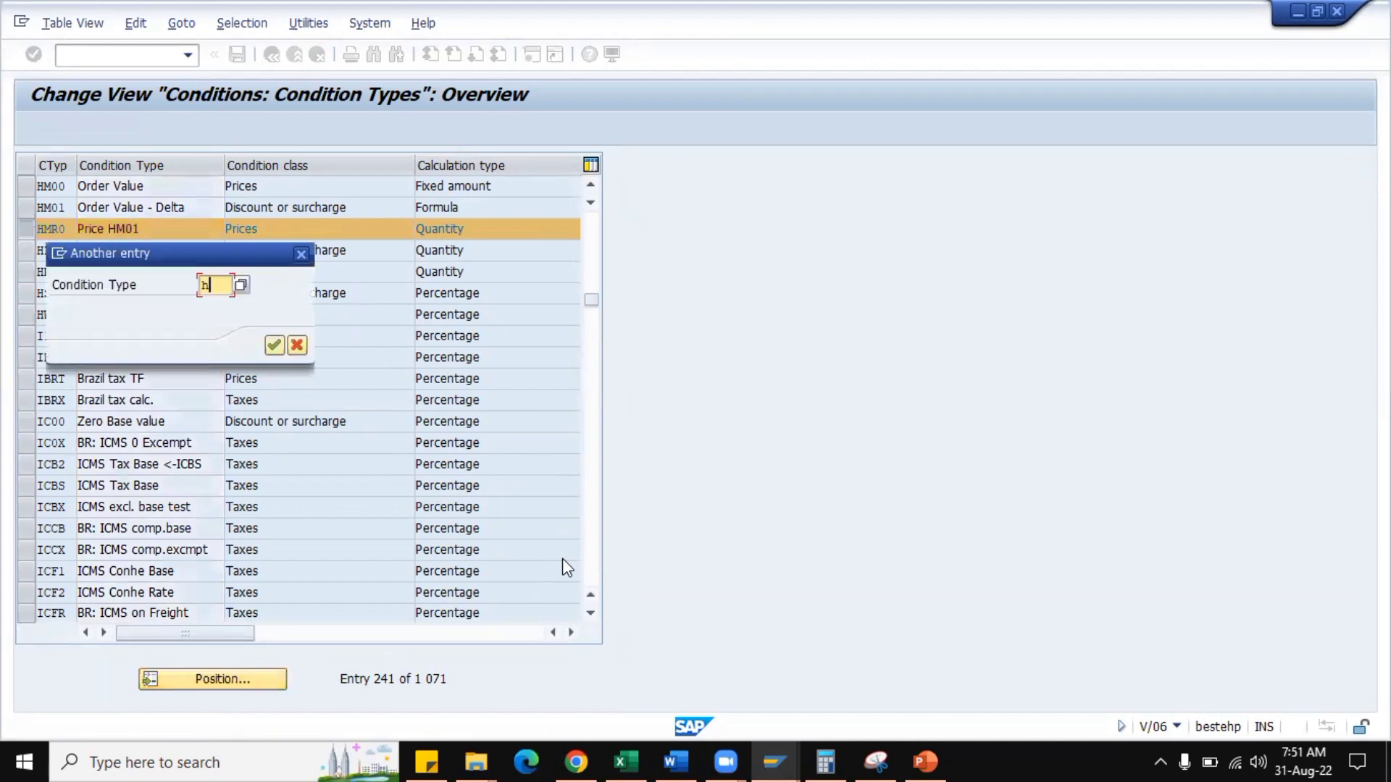
type("a00")
key("Return")
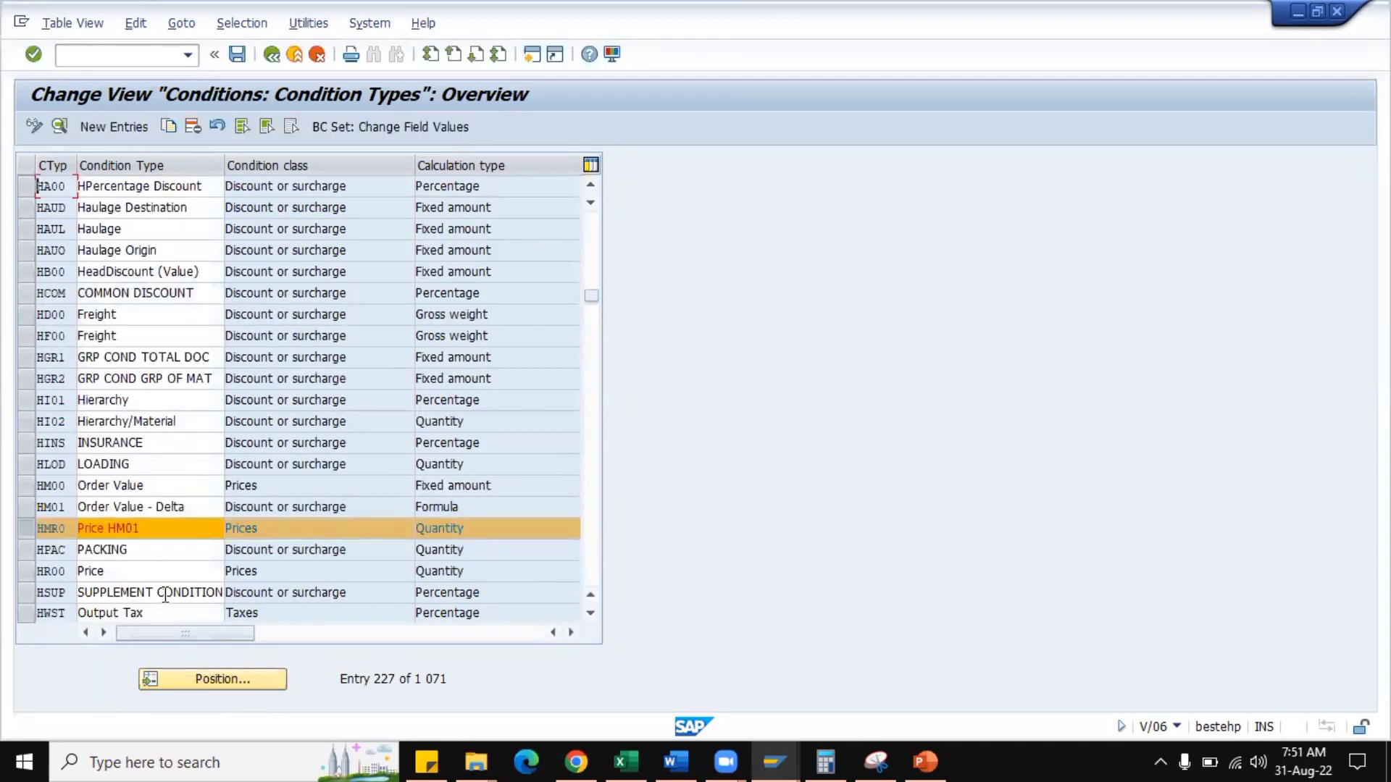
left_click(28, 187)
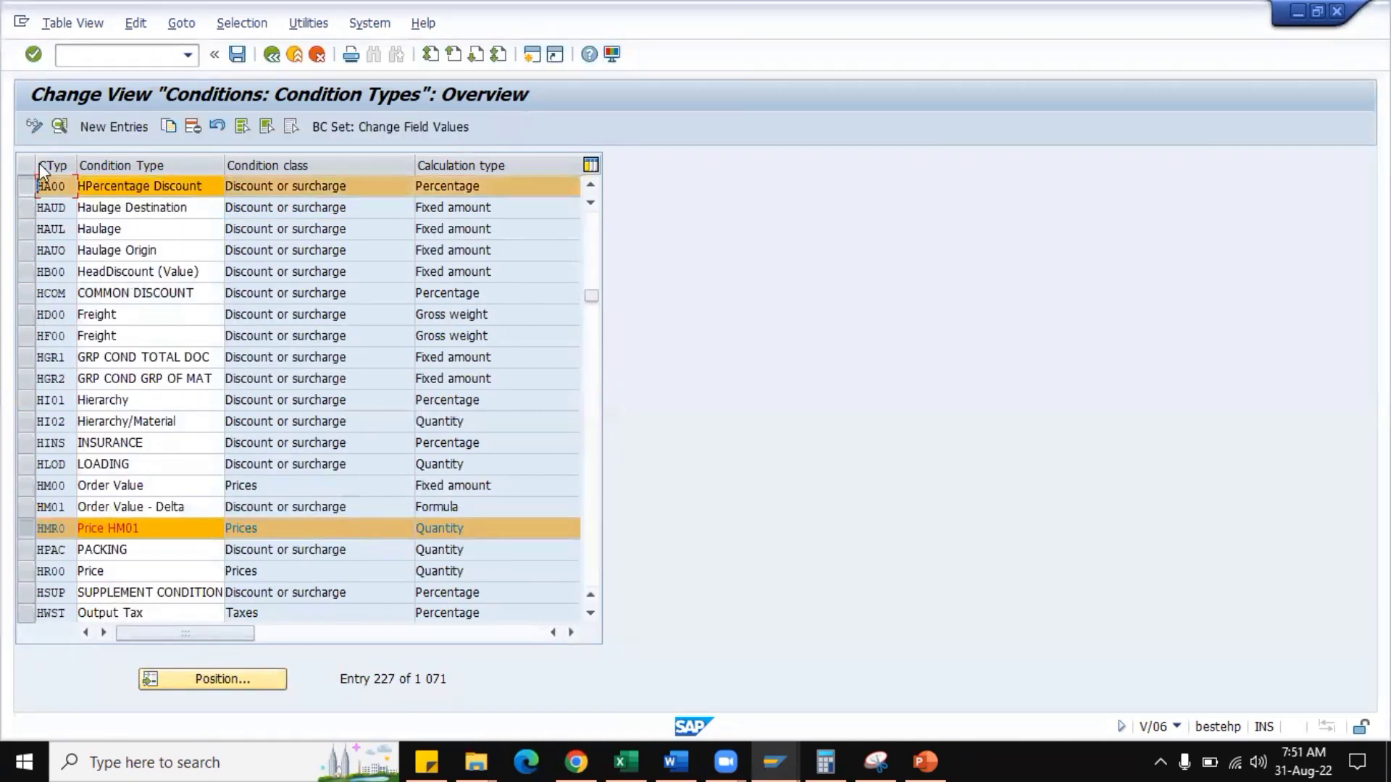
left_click(60, 126)
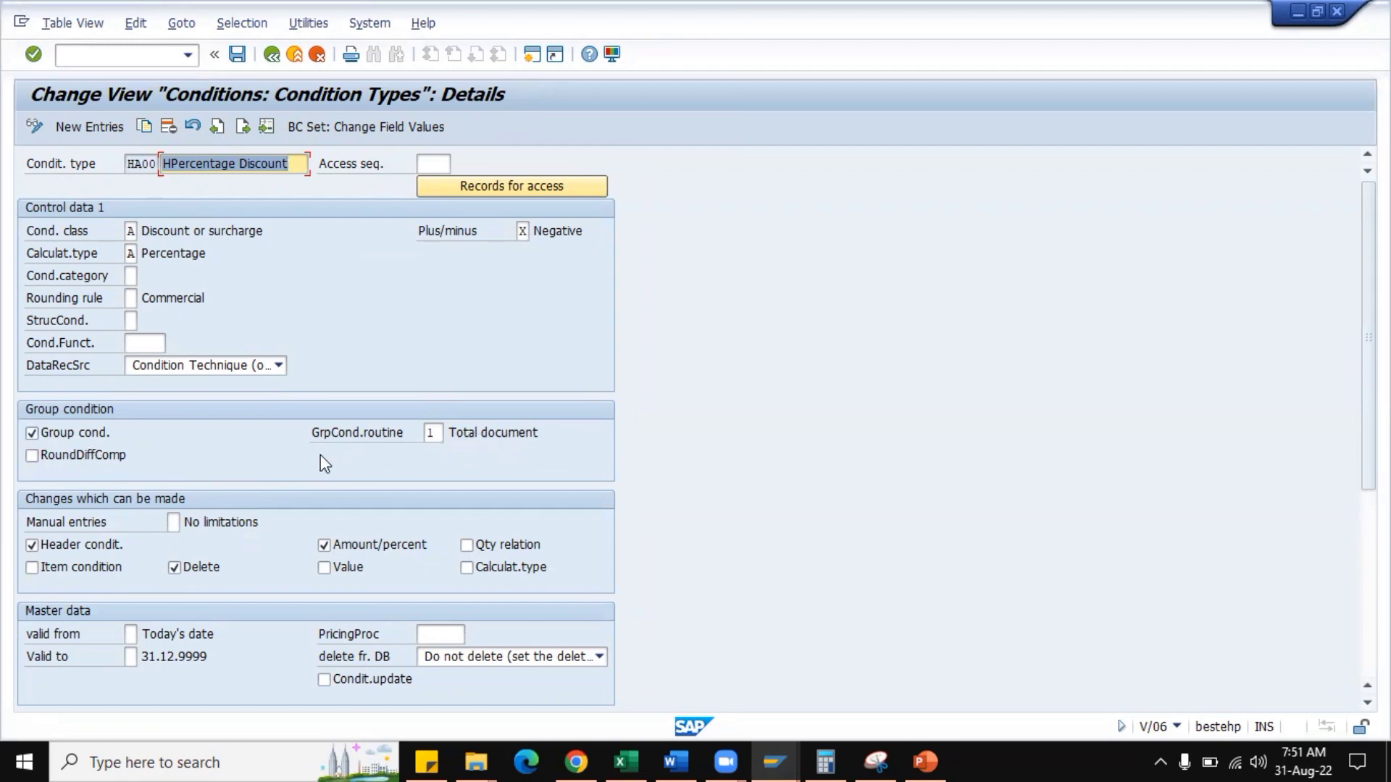
Switch to the SAP session showing the item condition details and start the sales order creation transaction VA01.
left_click(767, 749)
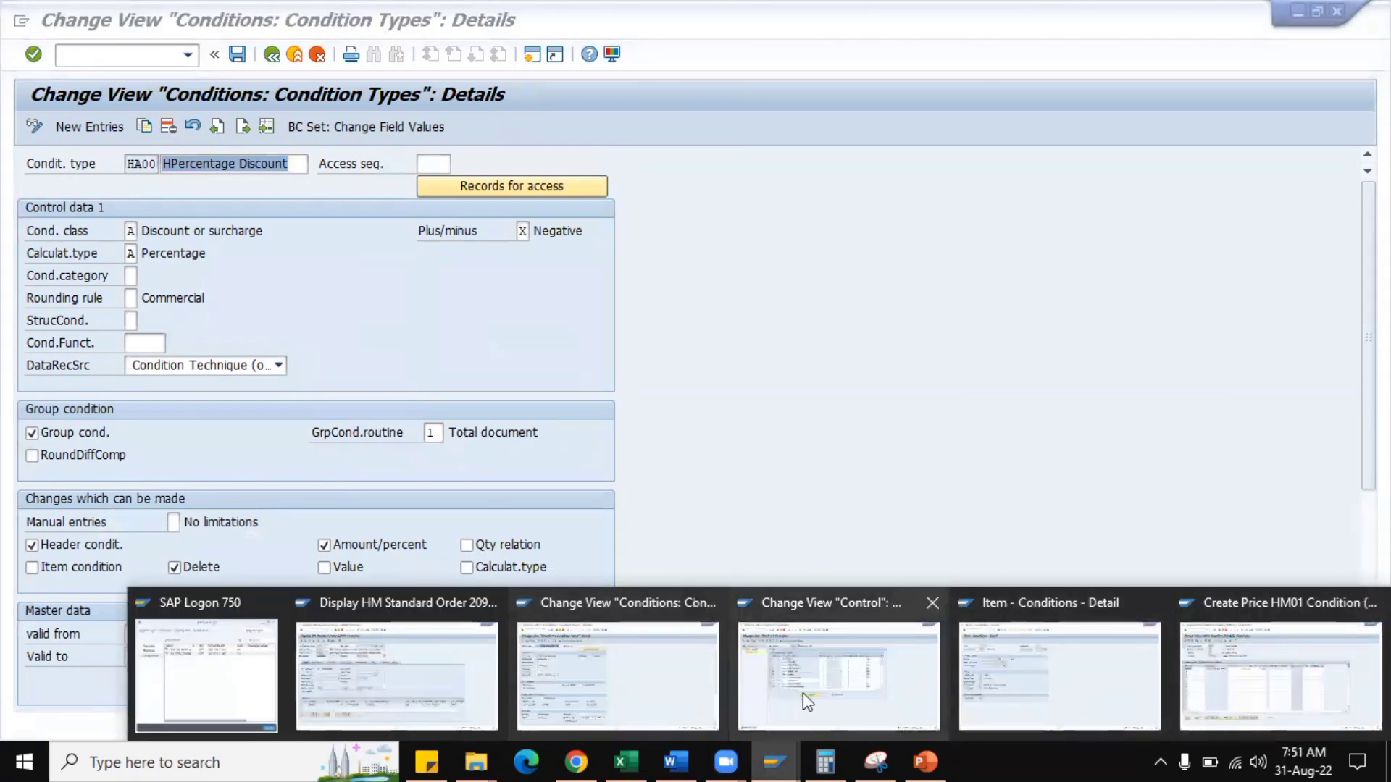
left_click(994, 689)
left_click(153, 54)
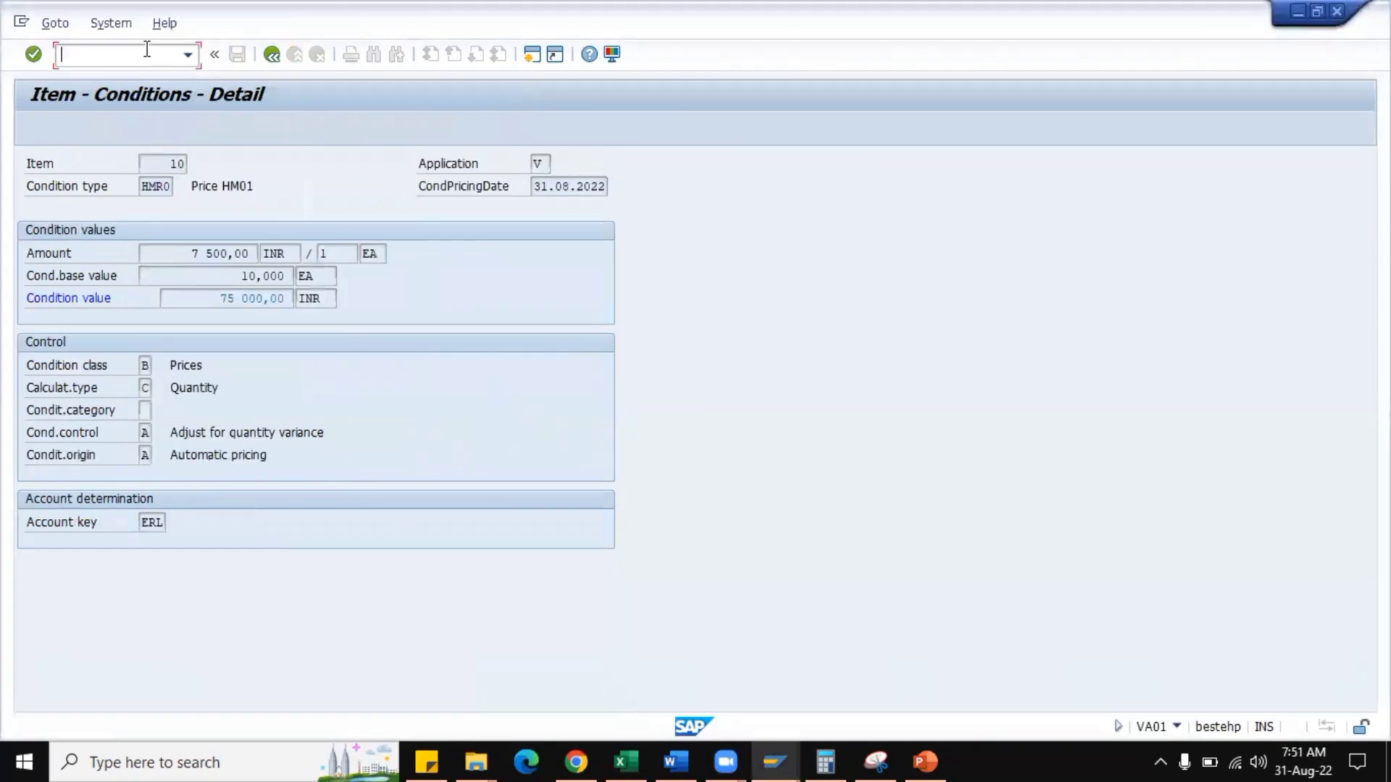
type("/nva01")
key("Return")
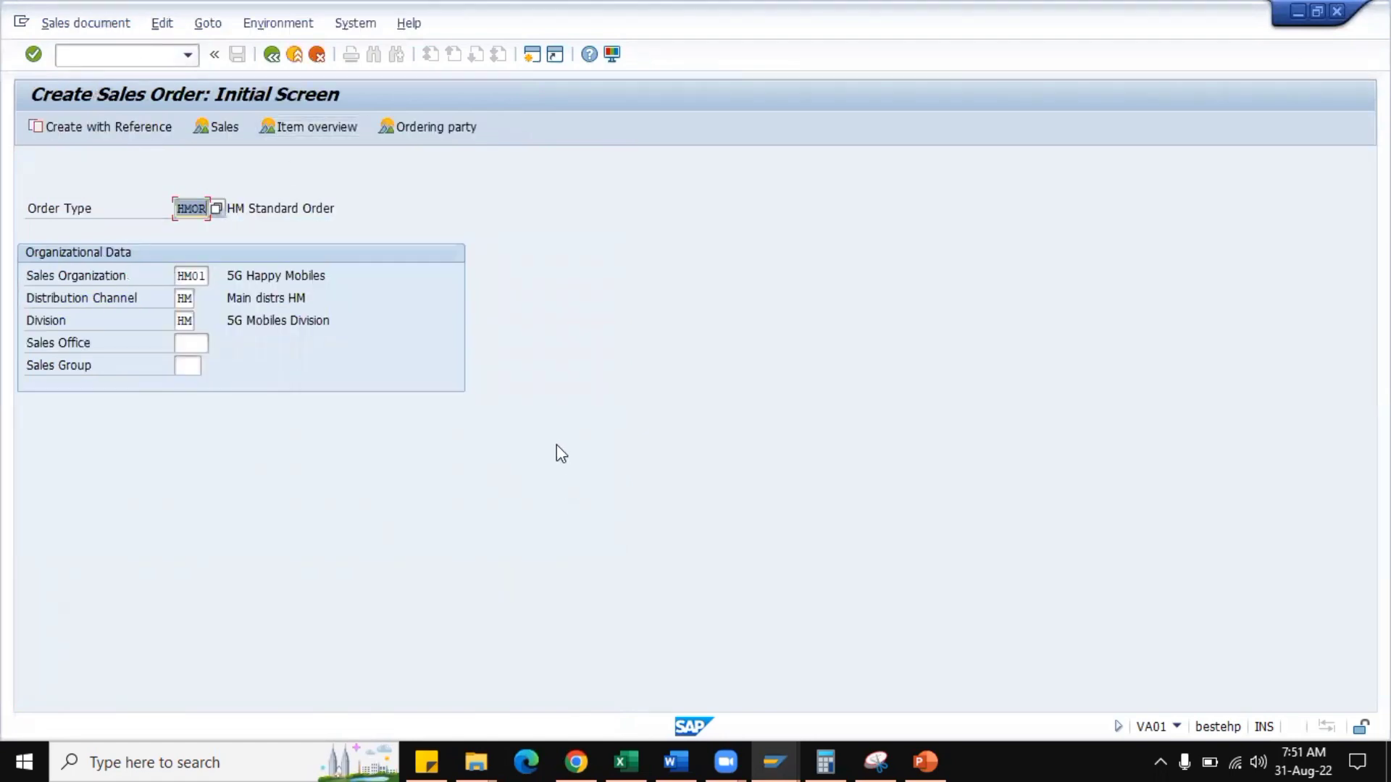
Switch to the control overview of pricing procedure HMRA01 and examine how the header discounts HA00 and HB00 are set up.
mouse_move(776, 749)
left_click(782, 717)
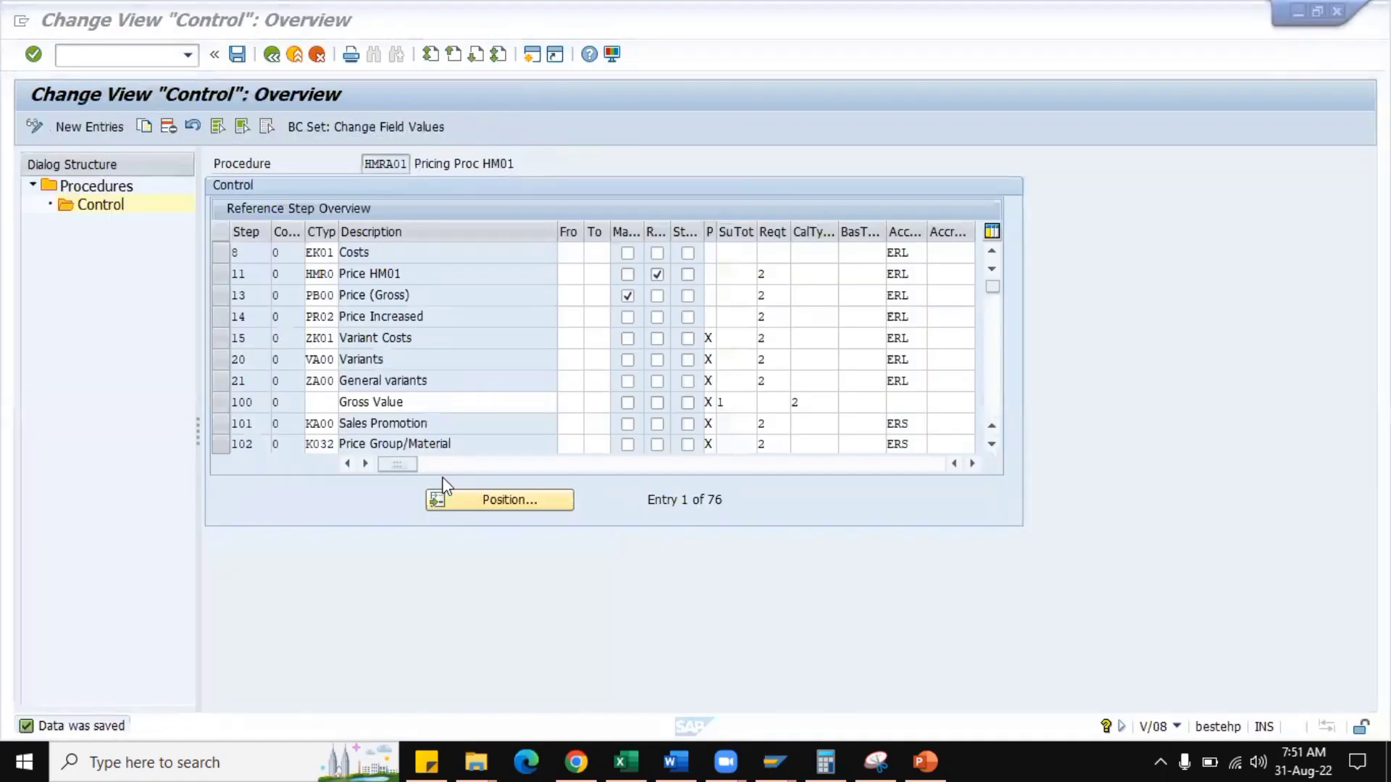
scroll(436, 378, "down", 3)
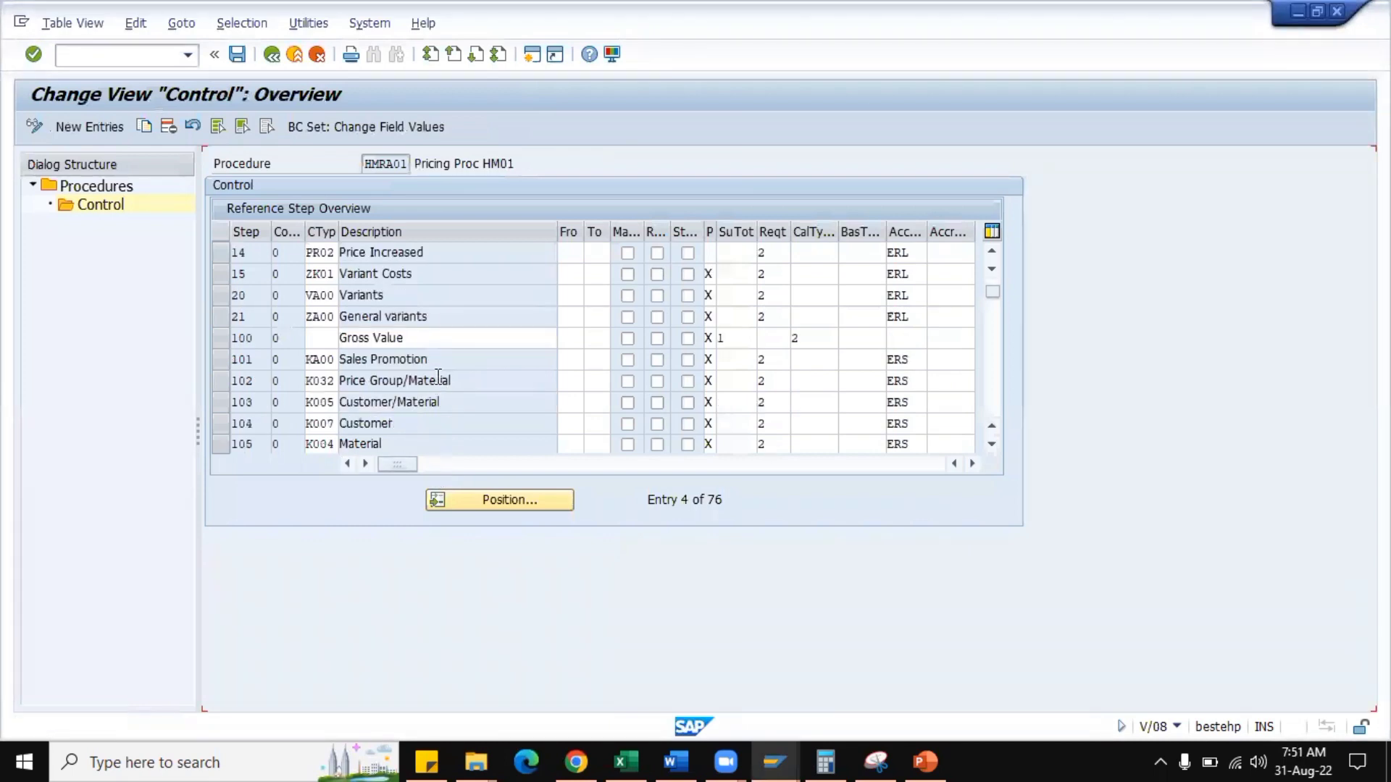
scroll(442, 383, "down", 2)
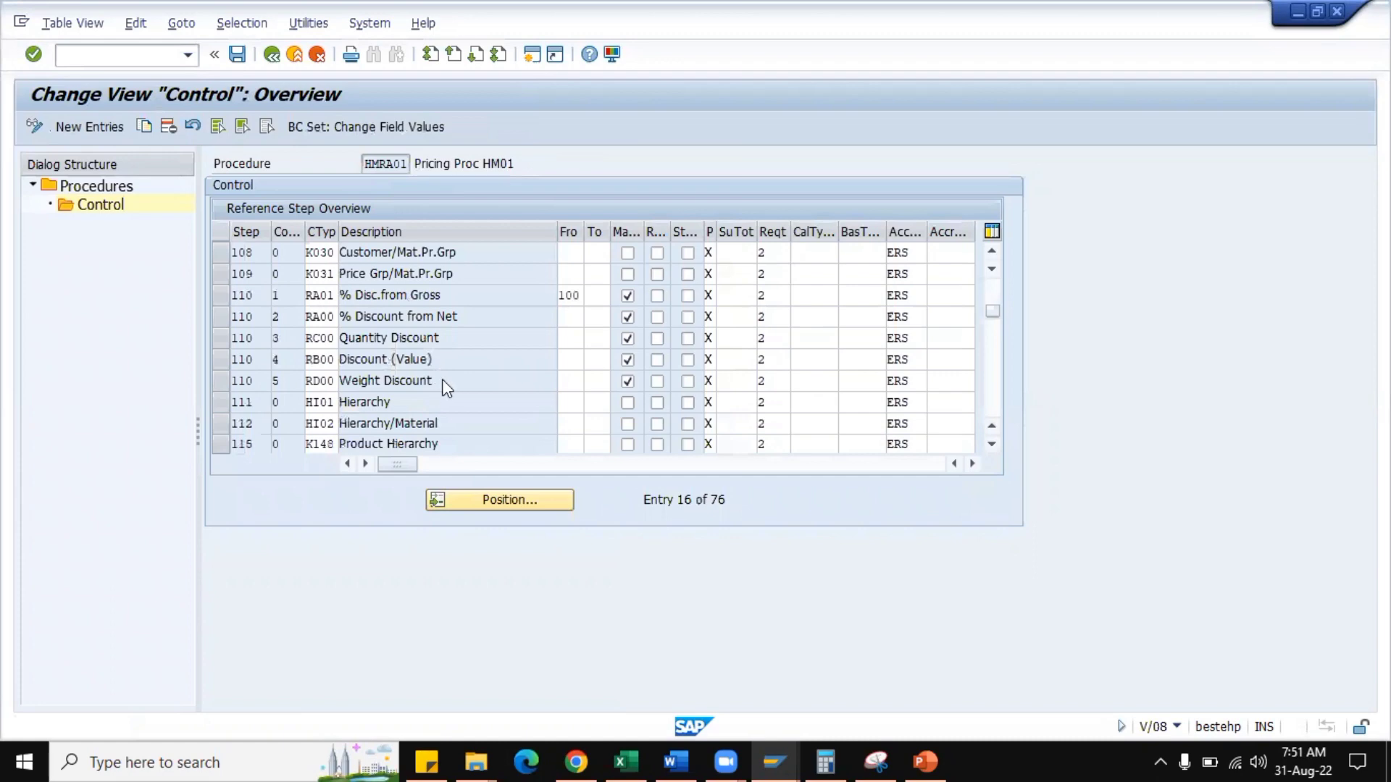
scroll(442, 379, "down", 2)
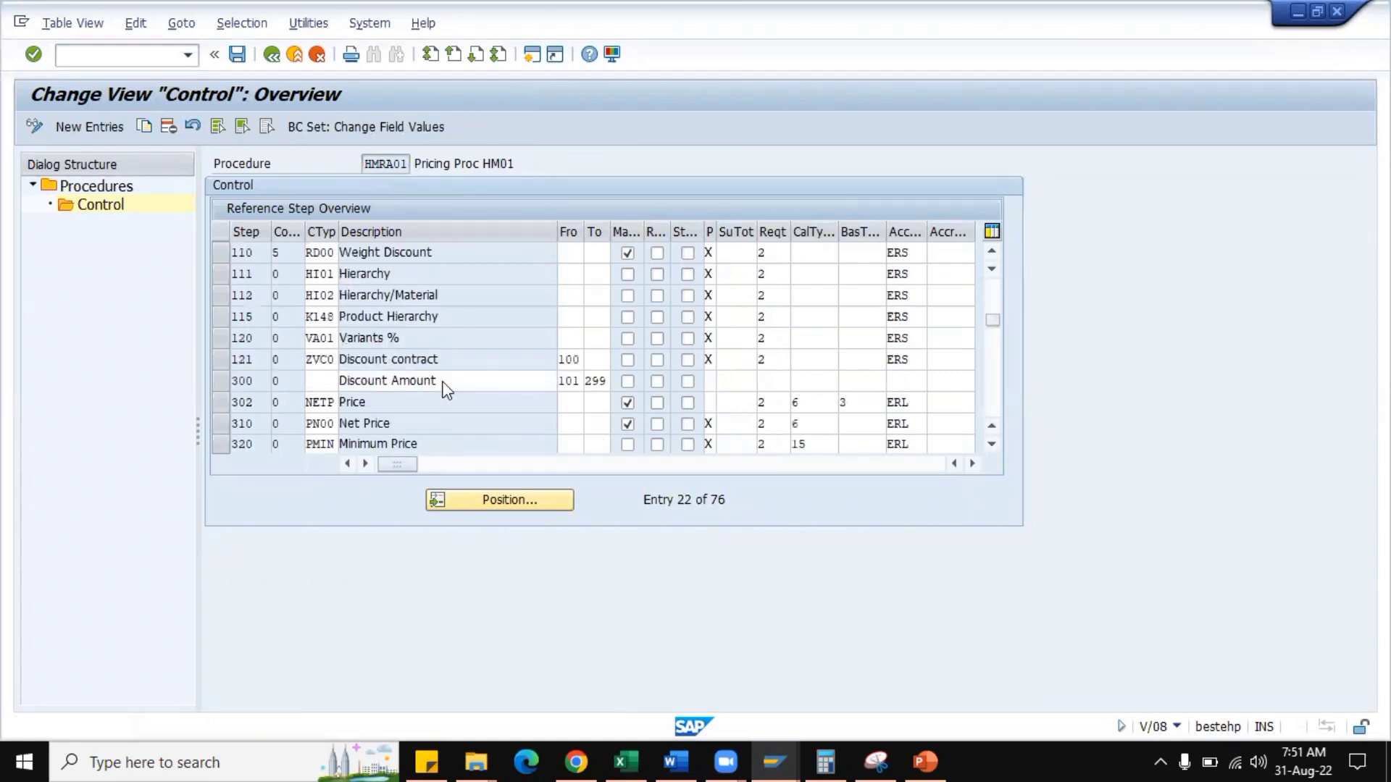
scroll(444, 380, "down", 2)
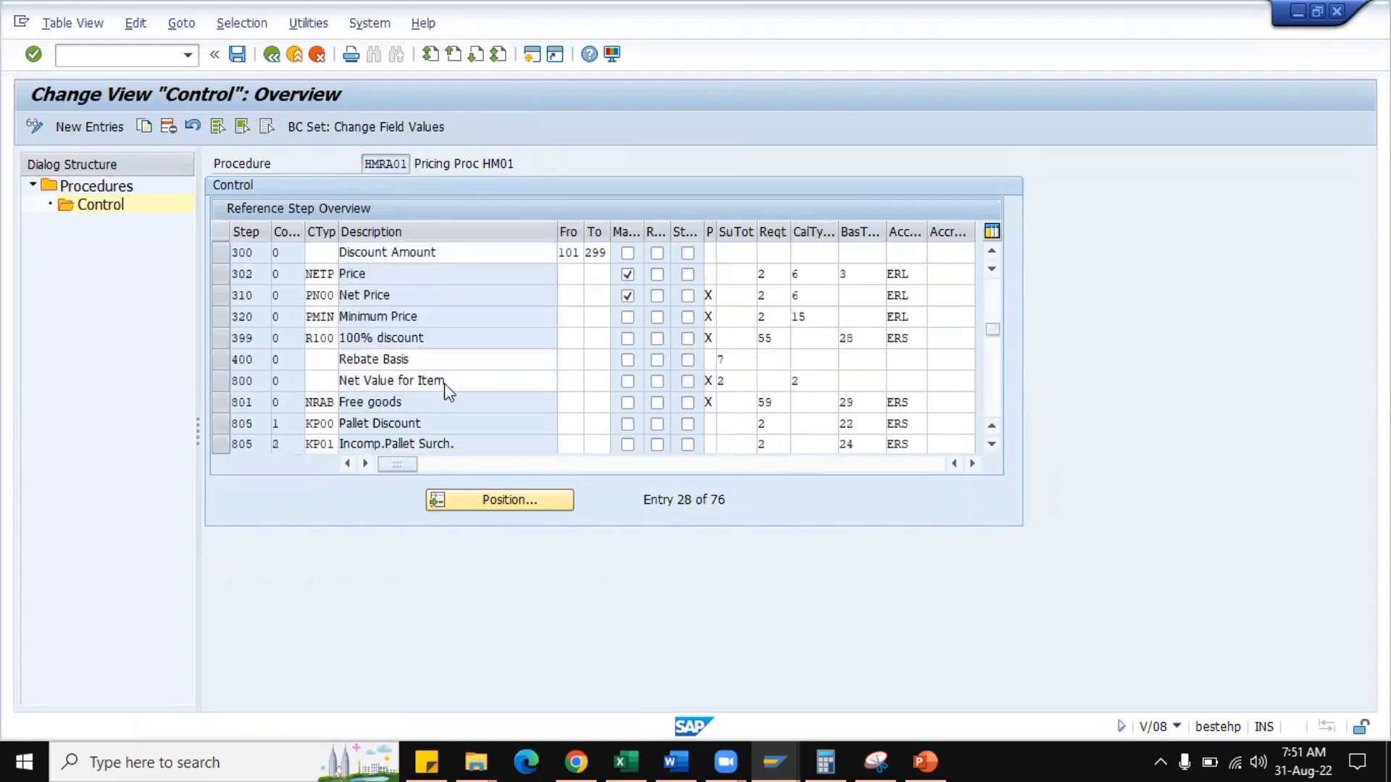
scroll(445, 382, "down", 2)
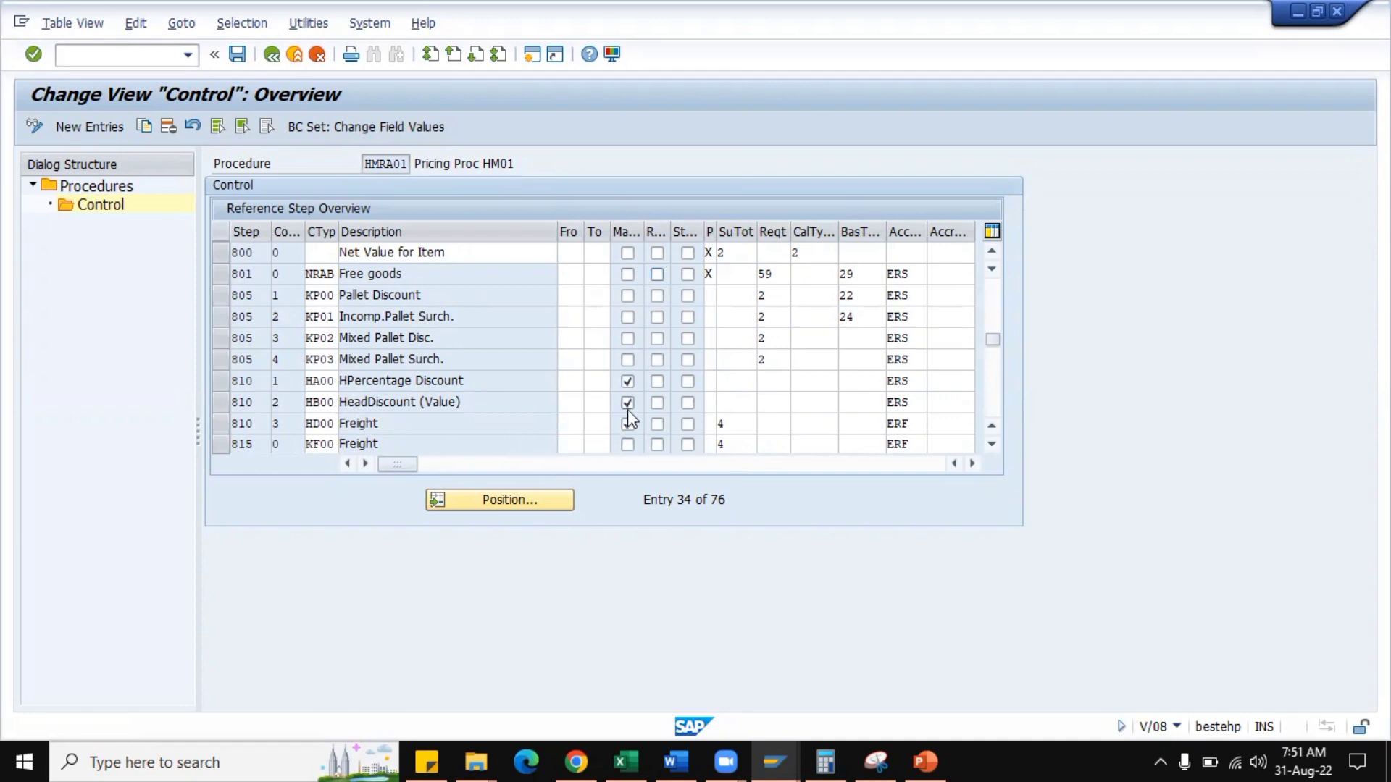
Return to the new sales order, continue with order type HMOR and fill in the sold-to party and the PO number.
key("alt+Tab")
key("Return")
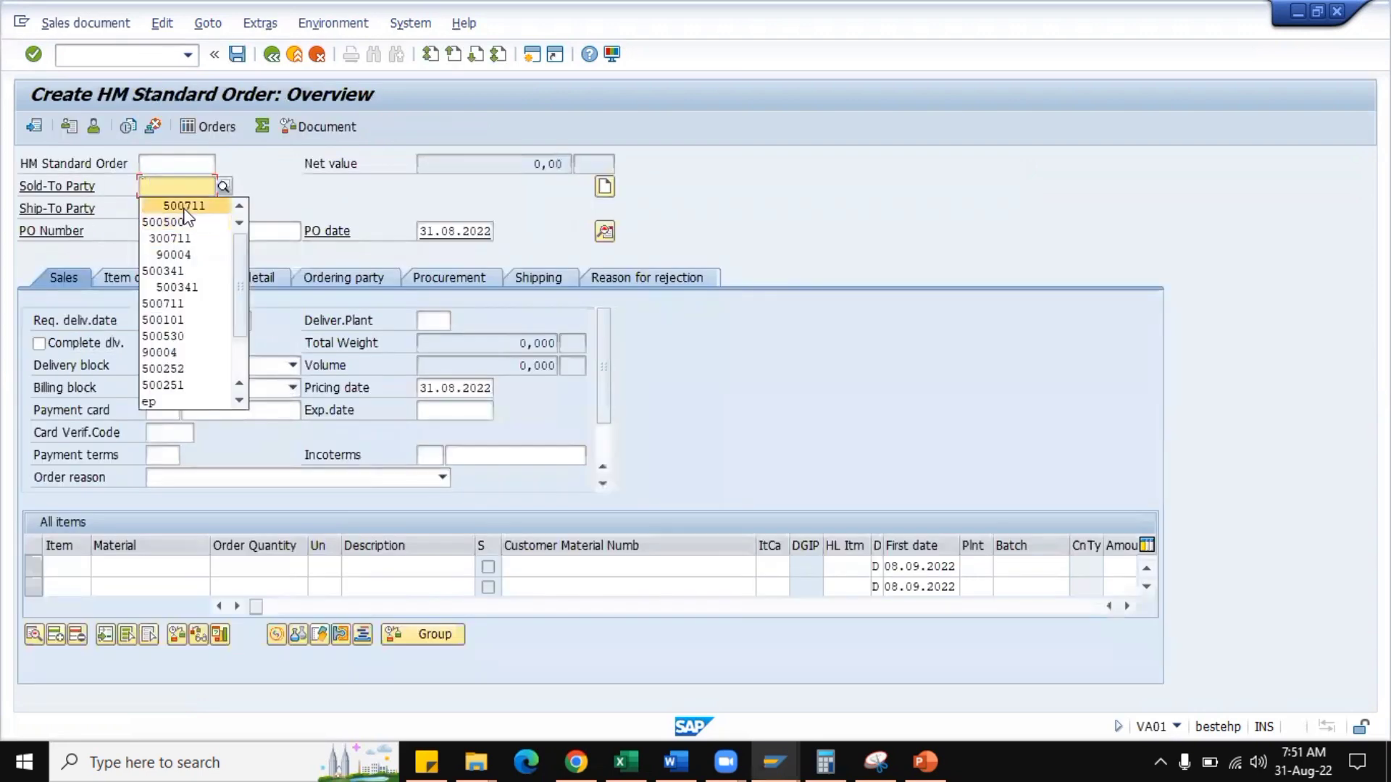
left_click(185, 210)
left_click(177, 230)
left_click(177, 249)
Add material HM0001 as the first order item with a quantity of 10 EA.
left_click(168, 560)
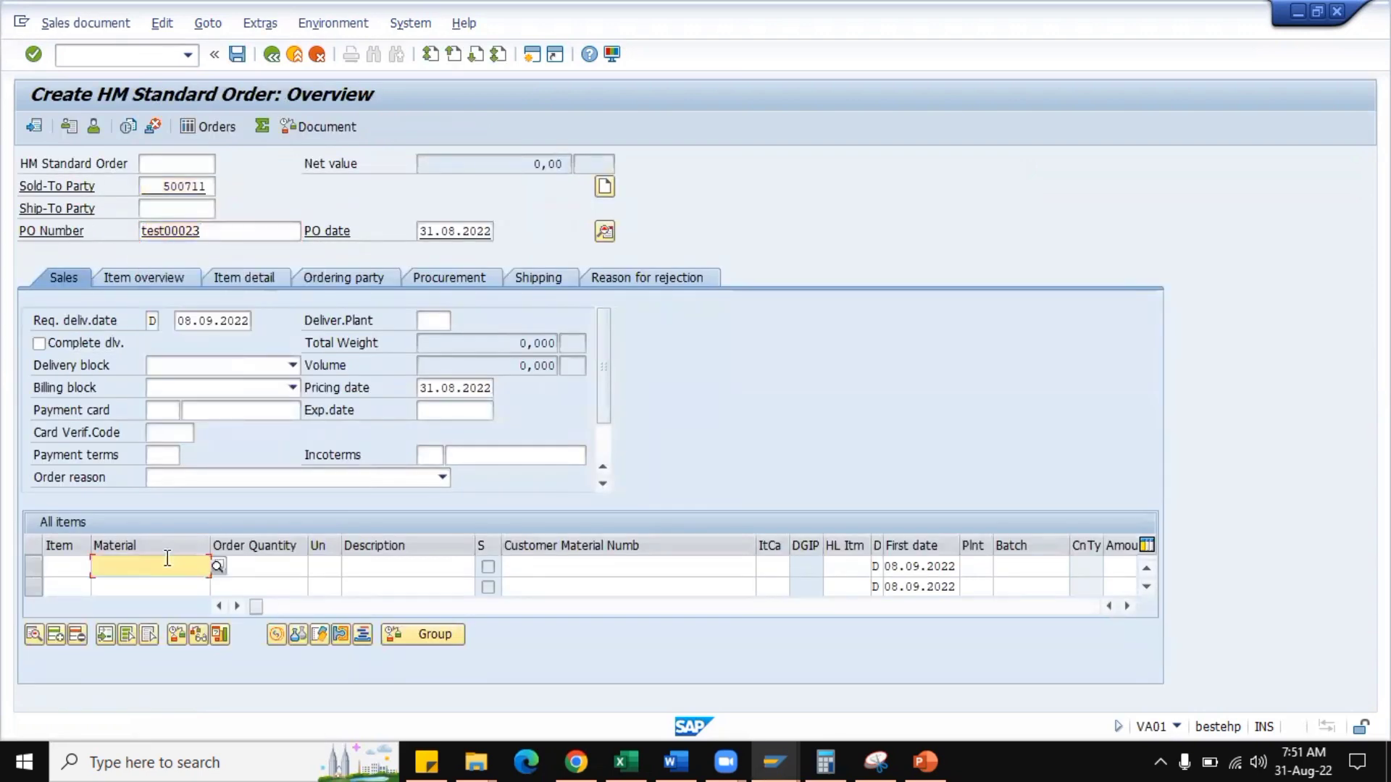
left_click(168, 338)
left_click(268, 568)
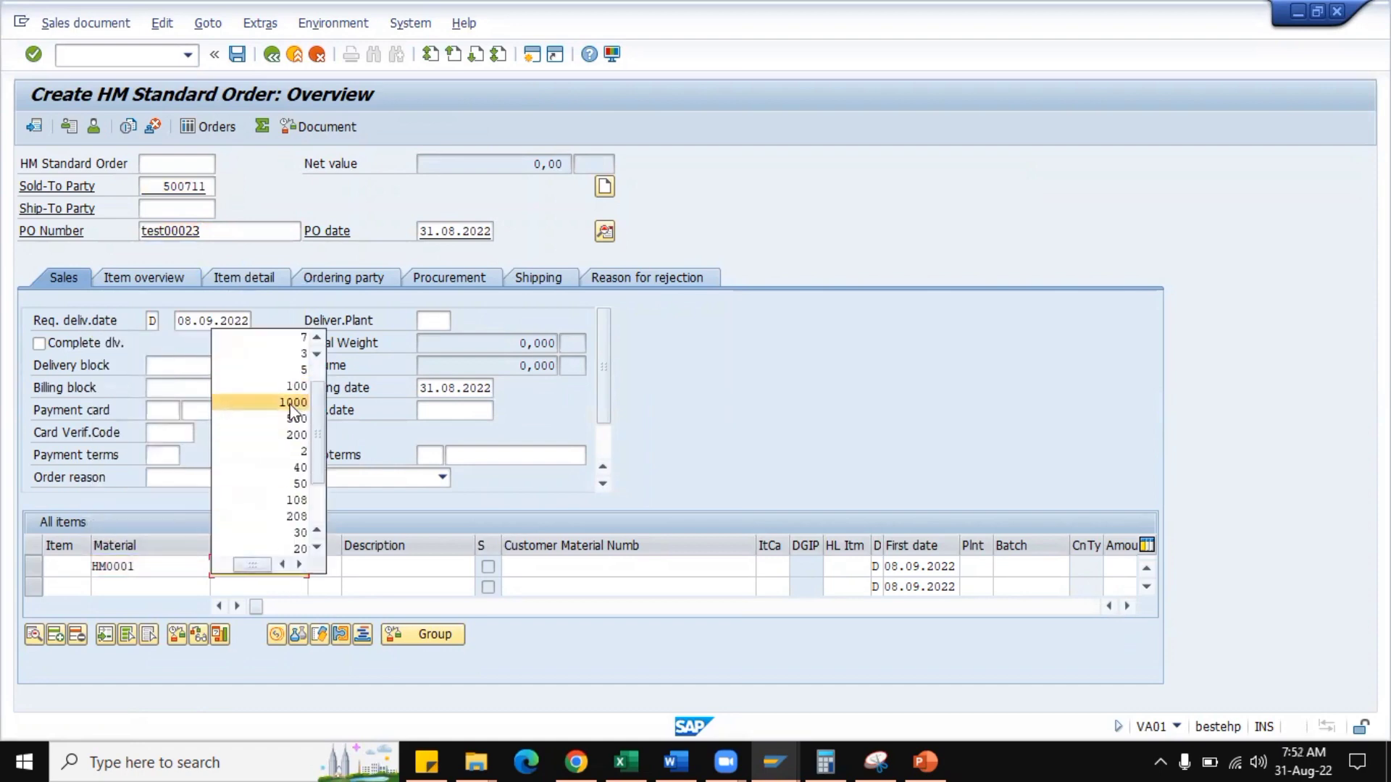
left_click(293, 386)
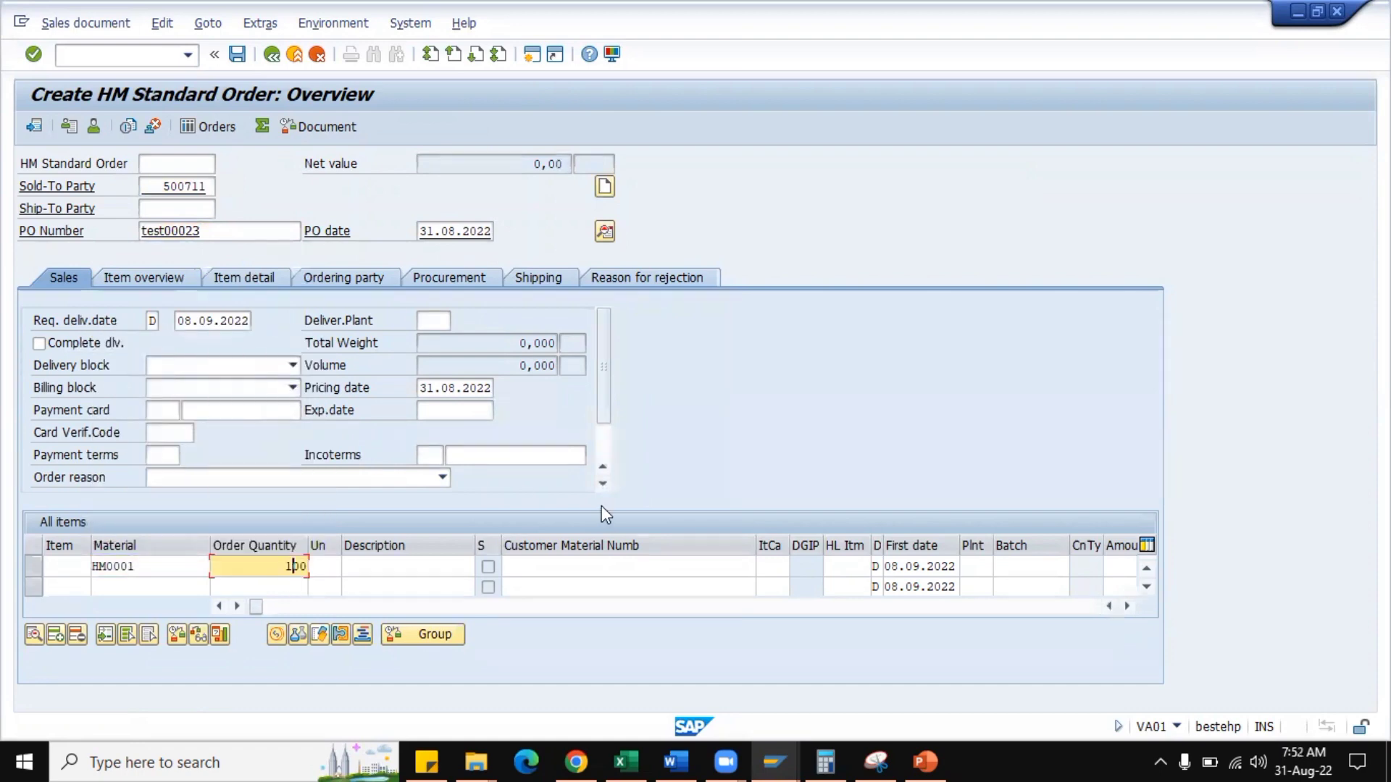
key("BackSpace")
key("Tab")
type("ea")
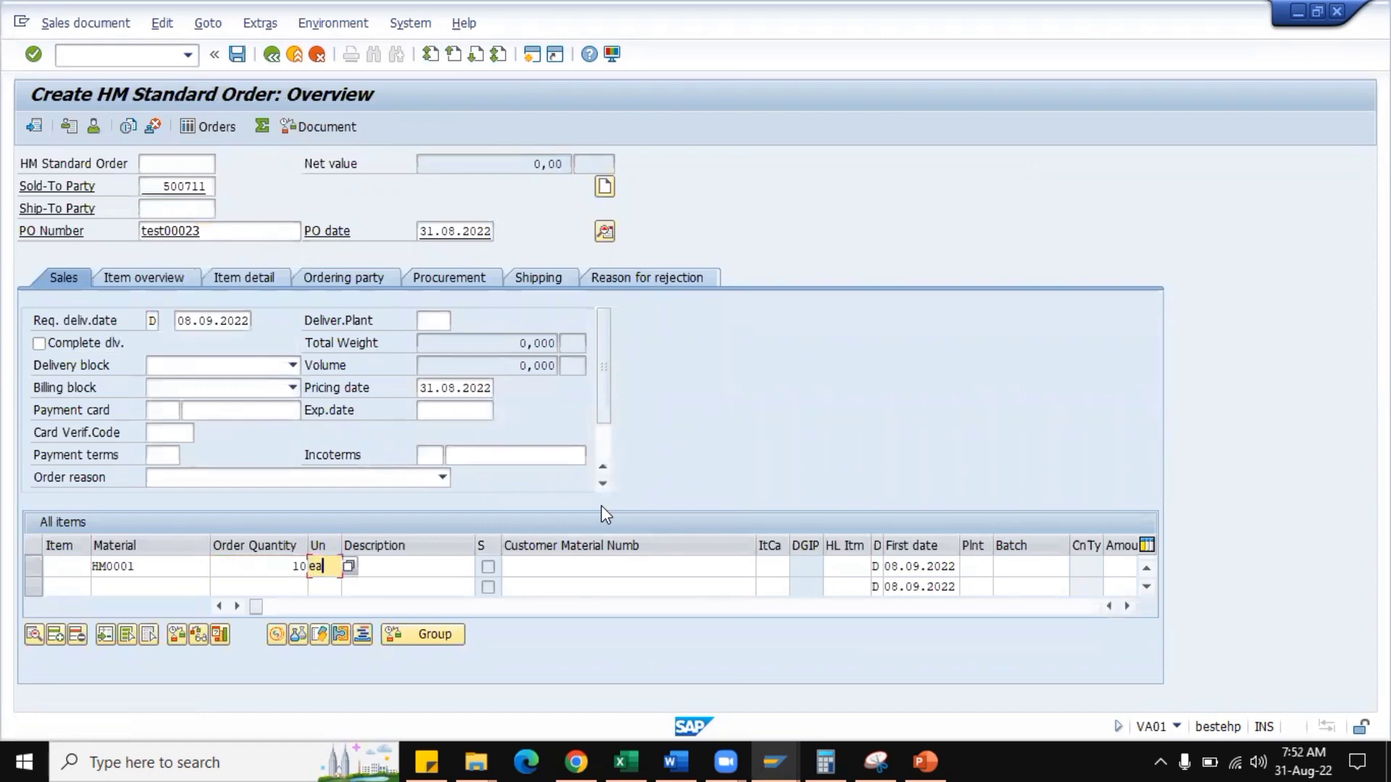
left_click(600, 543)
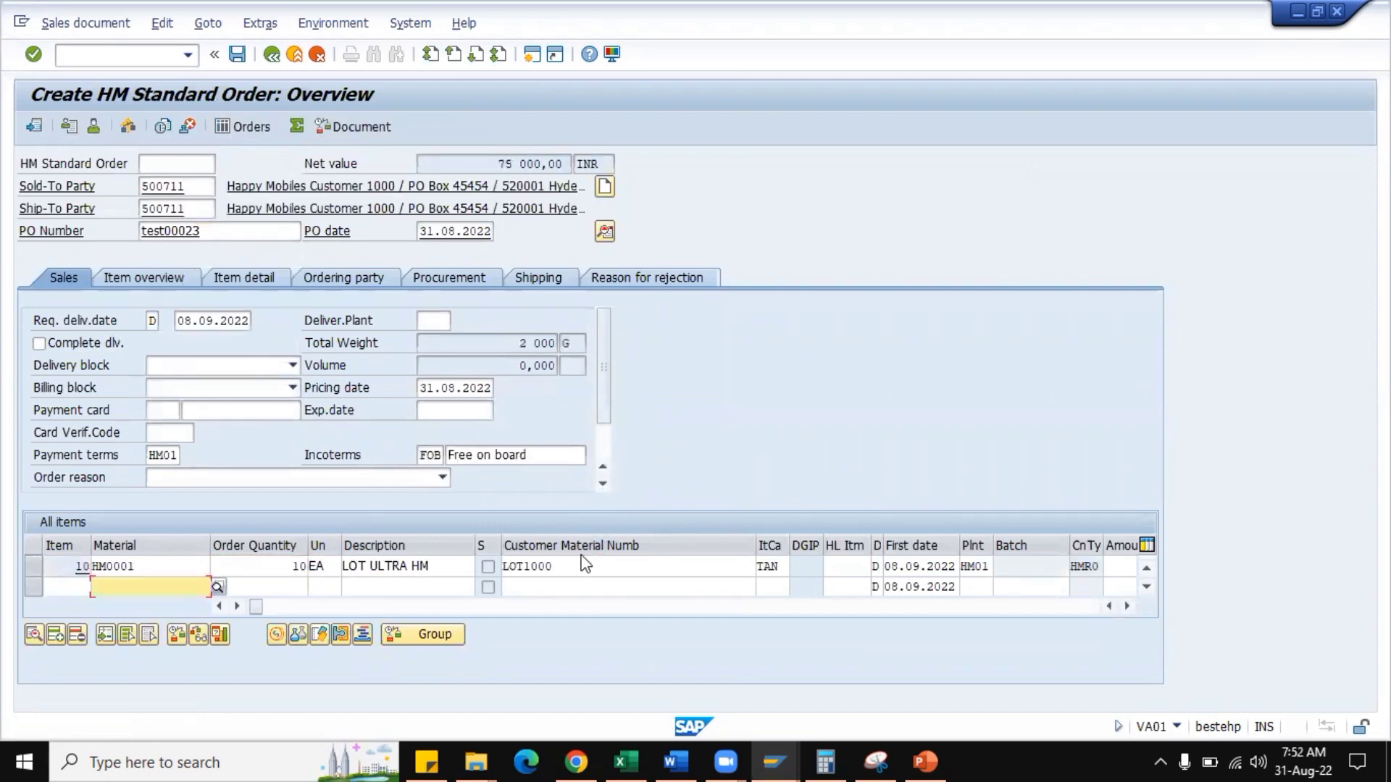
Add material HM0001 as a second order item with a quantity of 10 EA.
left_click(167, 589)
left_click(144, 360)
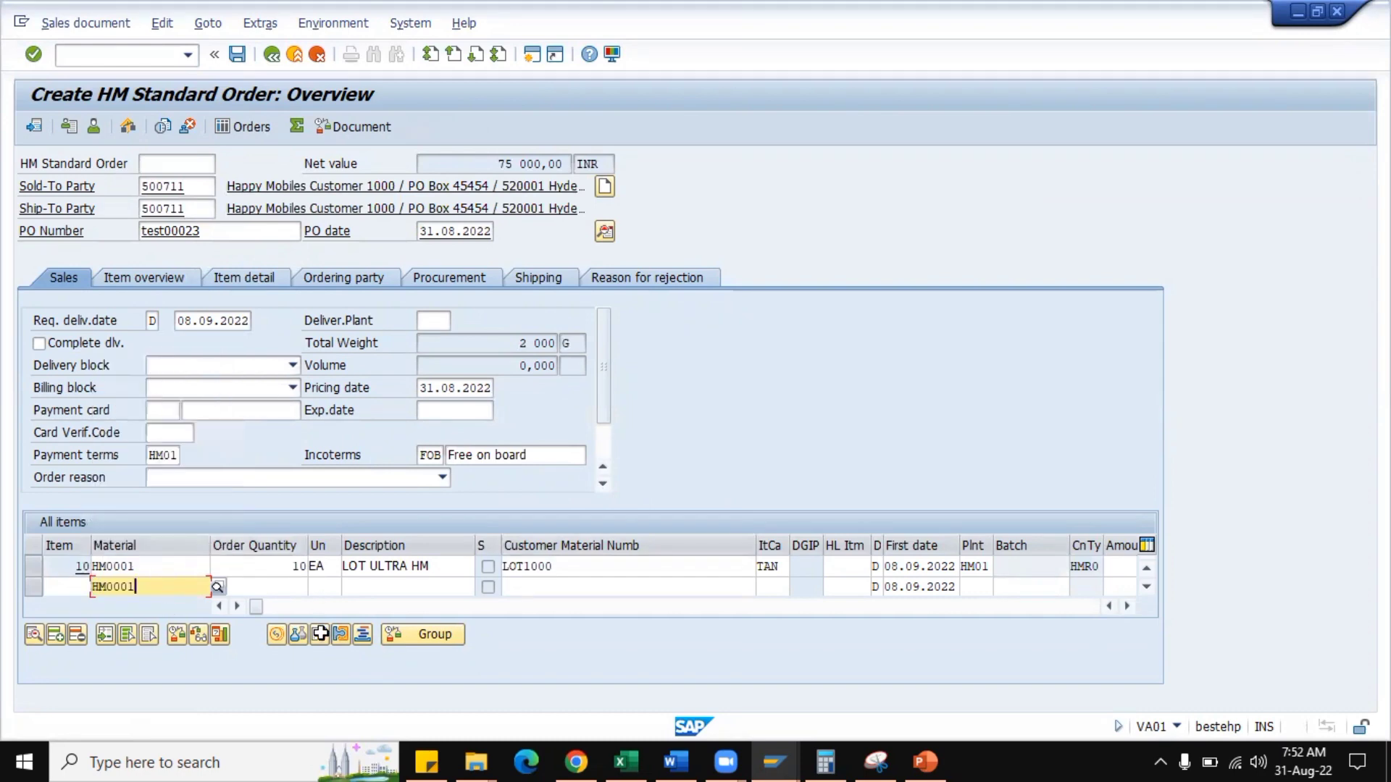
left_click(276, 588)
type("10")
key("Tab")
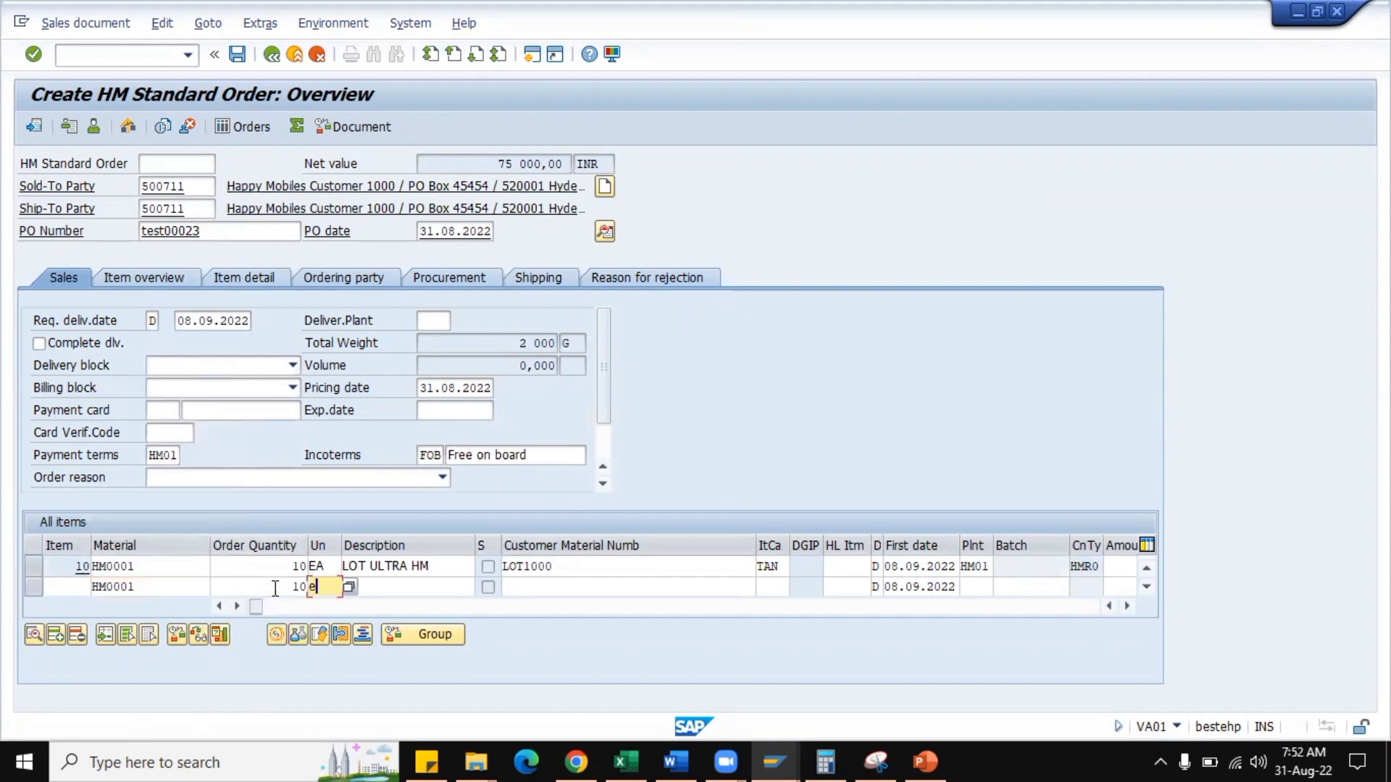
type("ea")
key("Return")
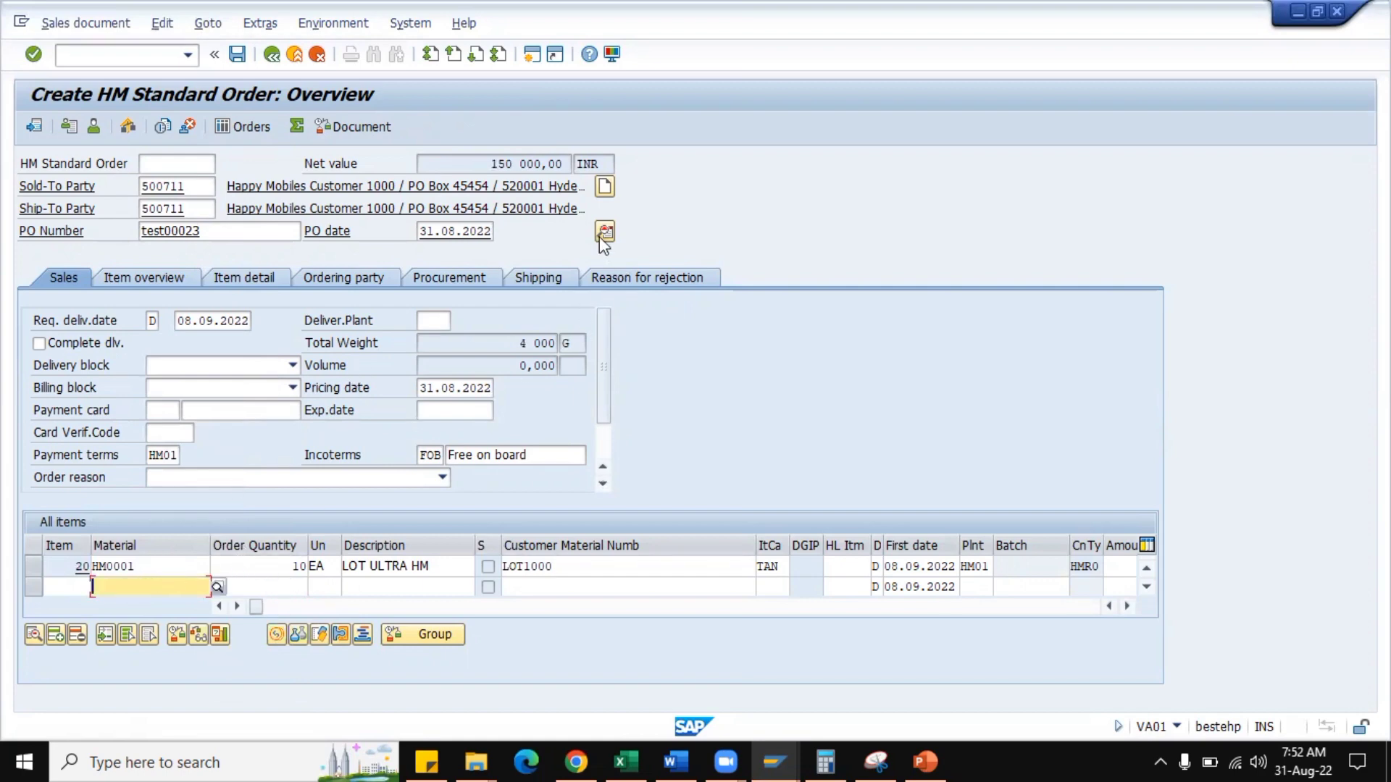
Open the pricing conditions of item 10 and try to add condition type HA00 with an amount of 10.
left_click(206, 476)
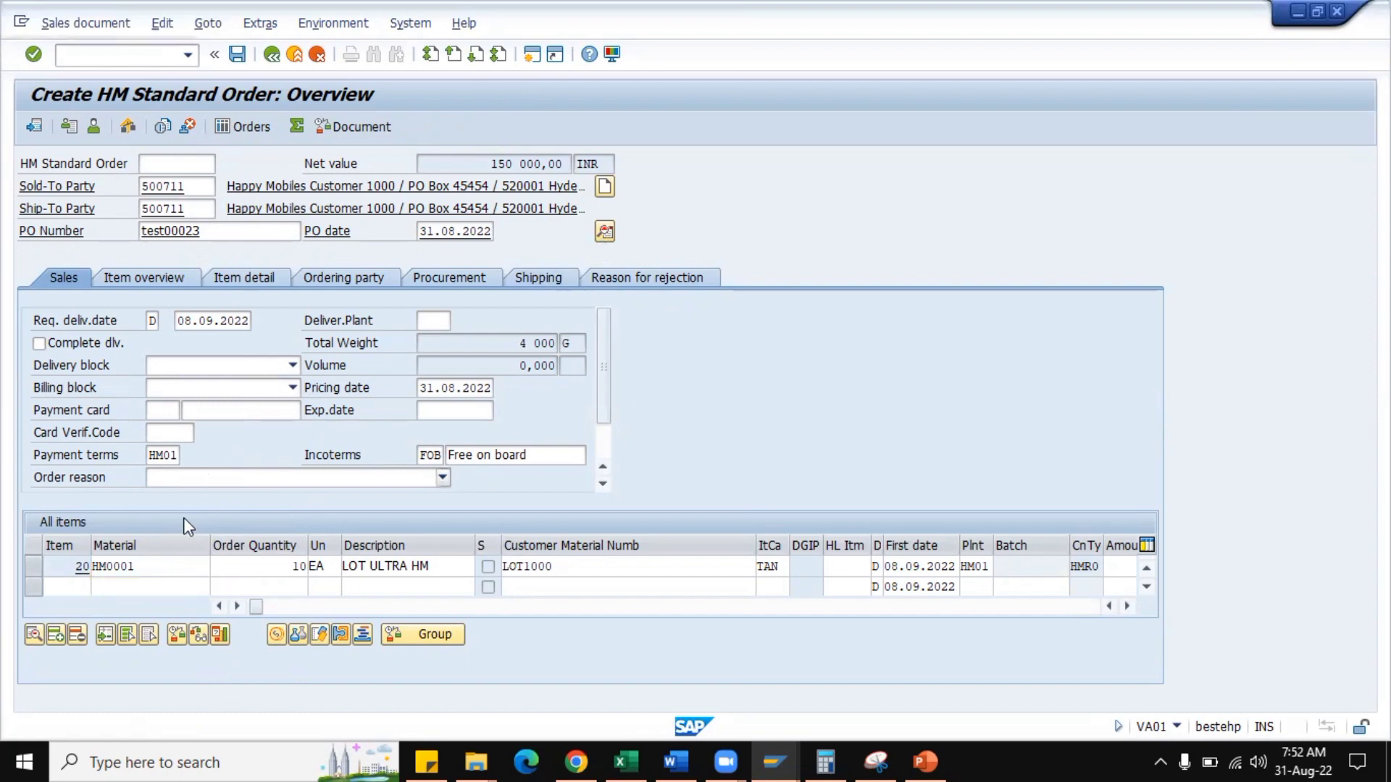
scroll(184, 517, "up", 1)
double_click(150, 563)
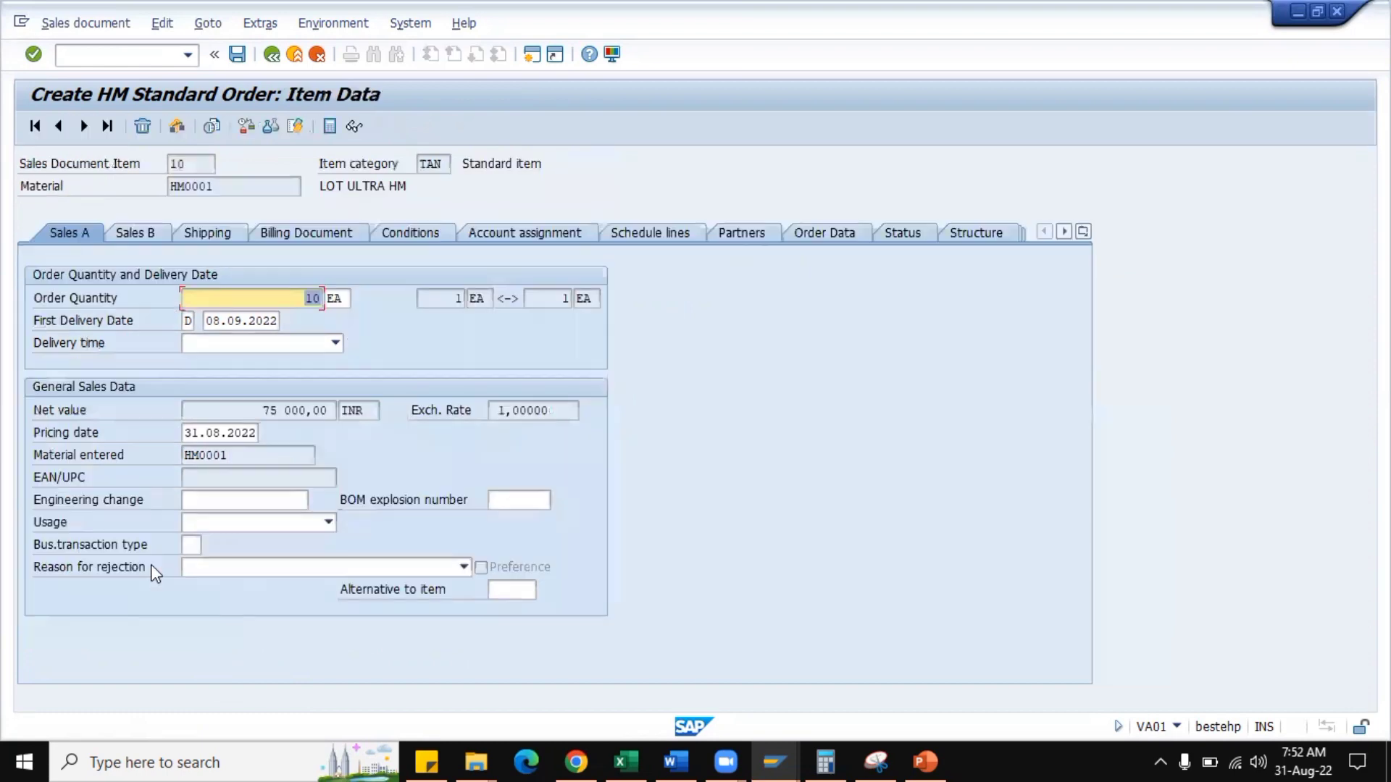
left_click(402, 235)
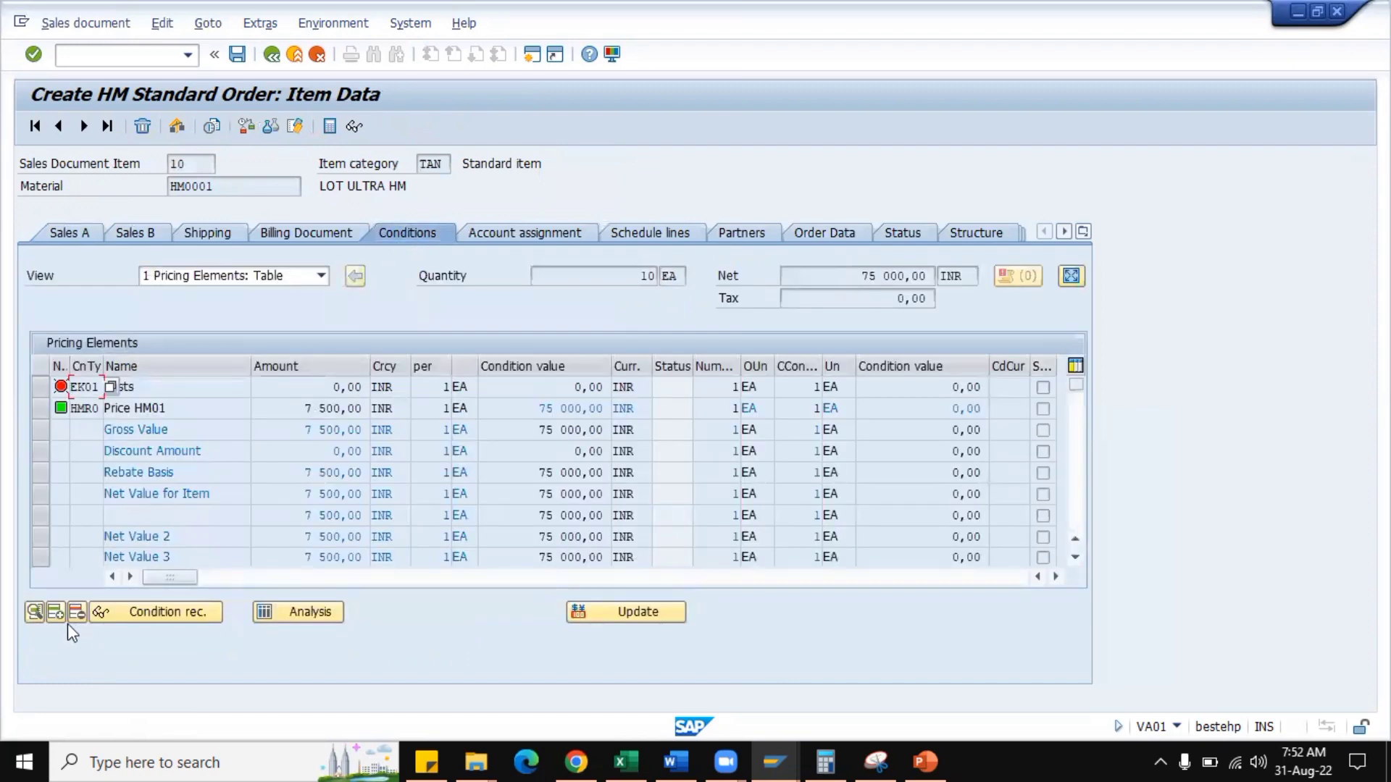
key("Down")
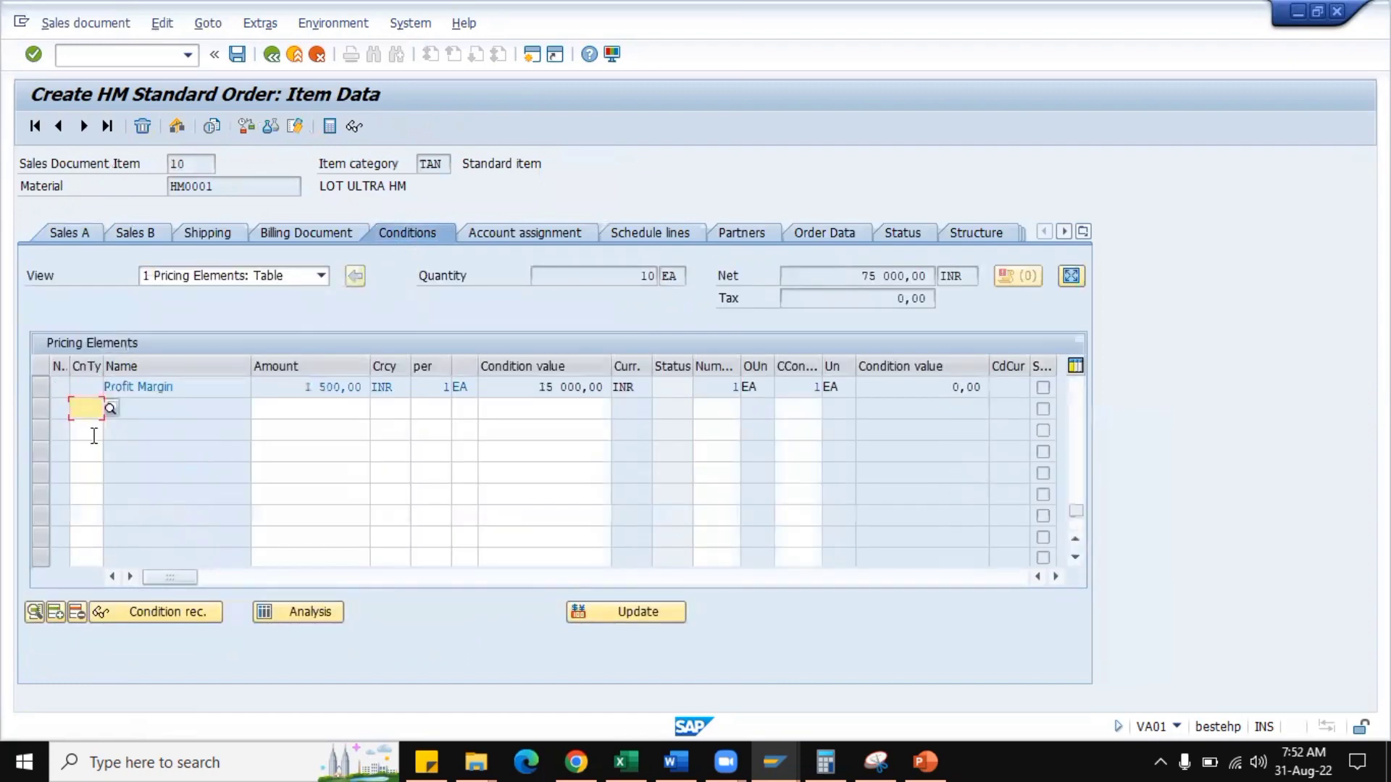
type("ha")
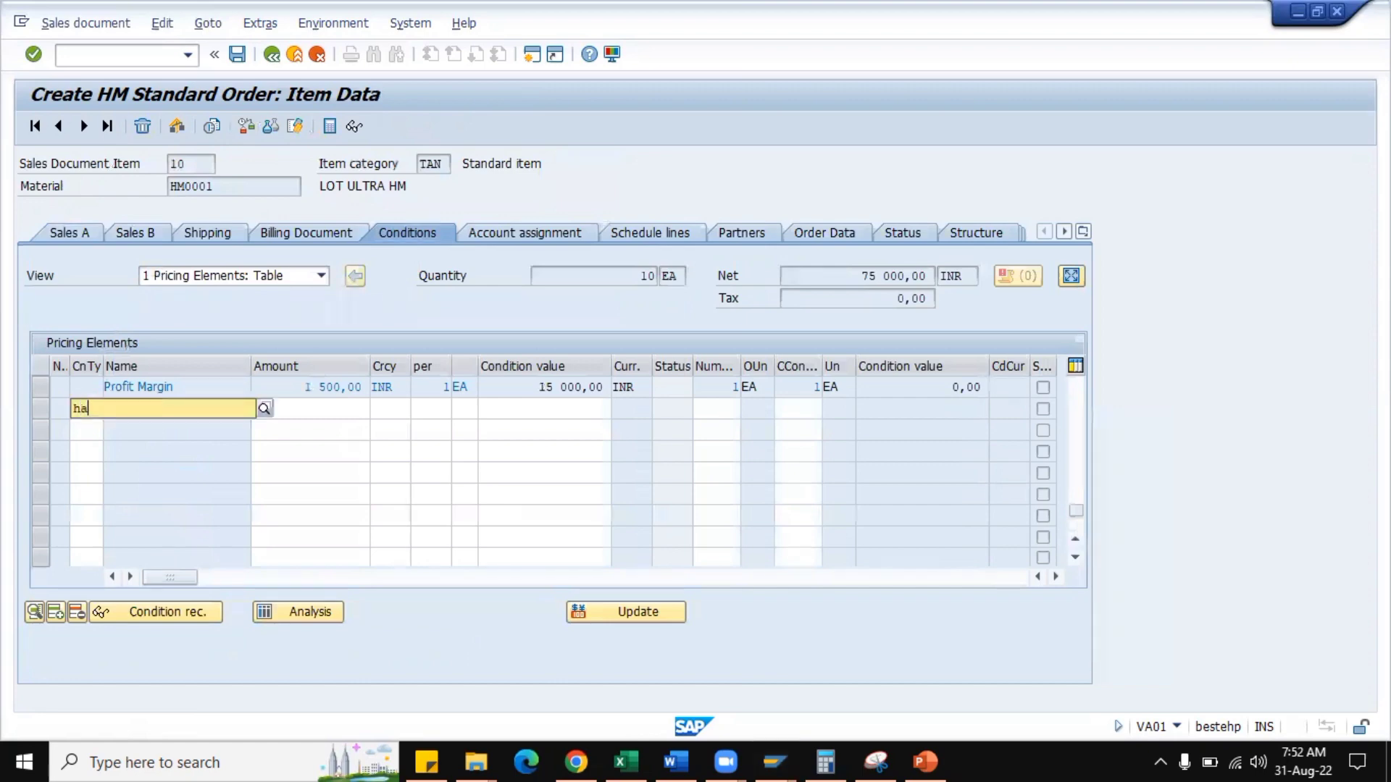
type("00")
key("Tab")
type("10")
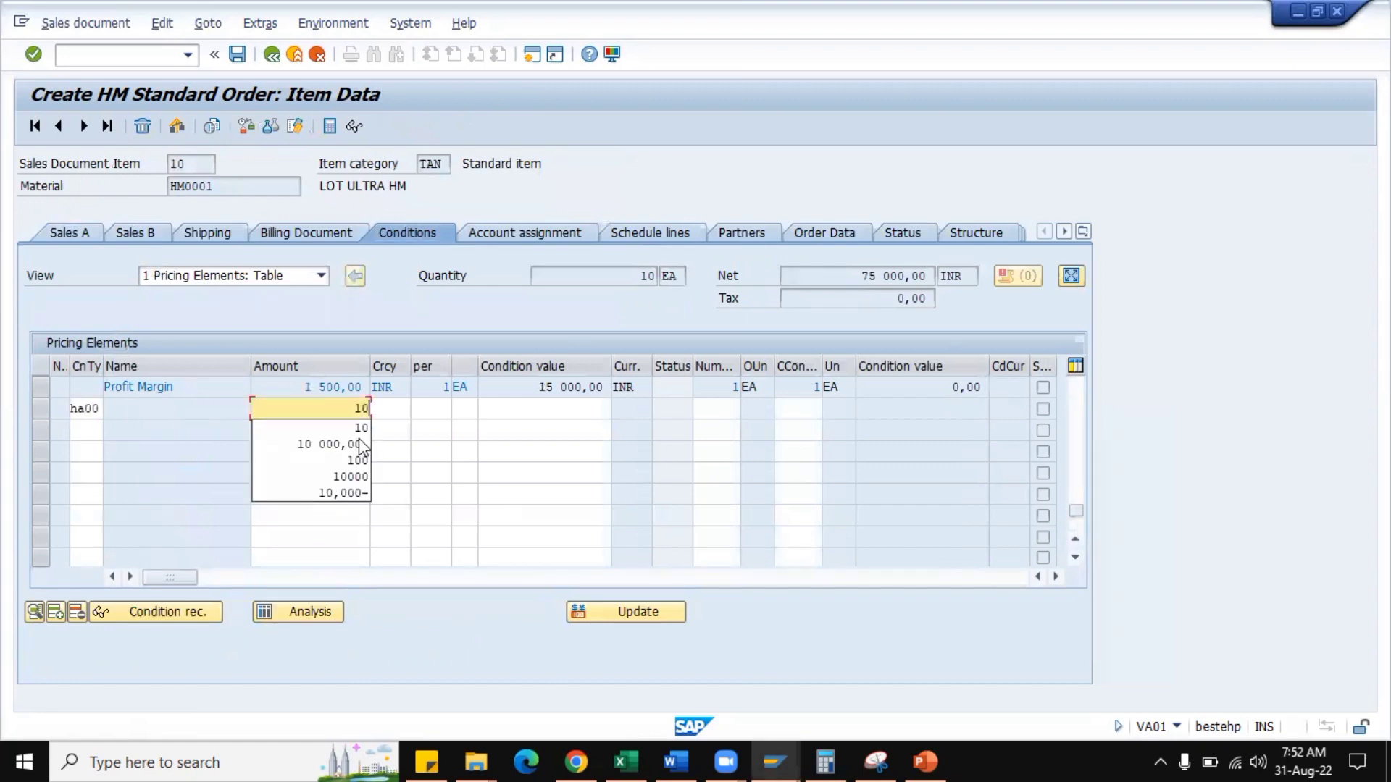
left_click(364, 447)
key("Return")
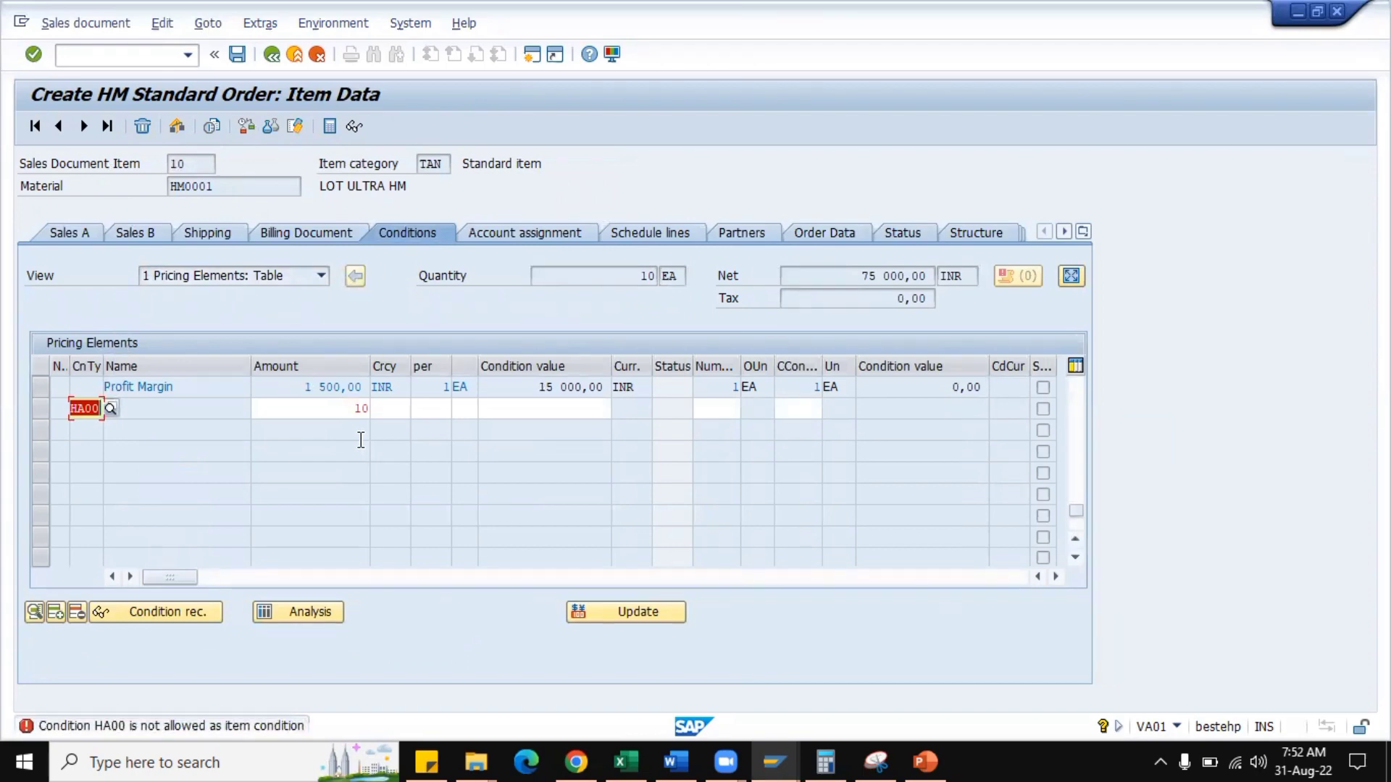
Clear the HA00 condition type and its amount from the conditions of item 10.
key("BackSpace")
key("Tab")
key("BackSpace")
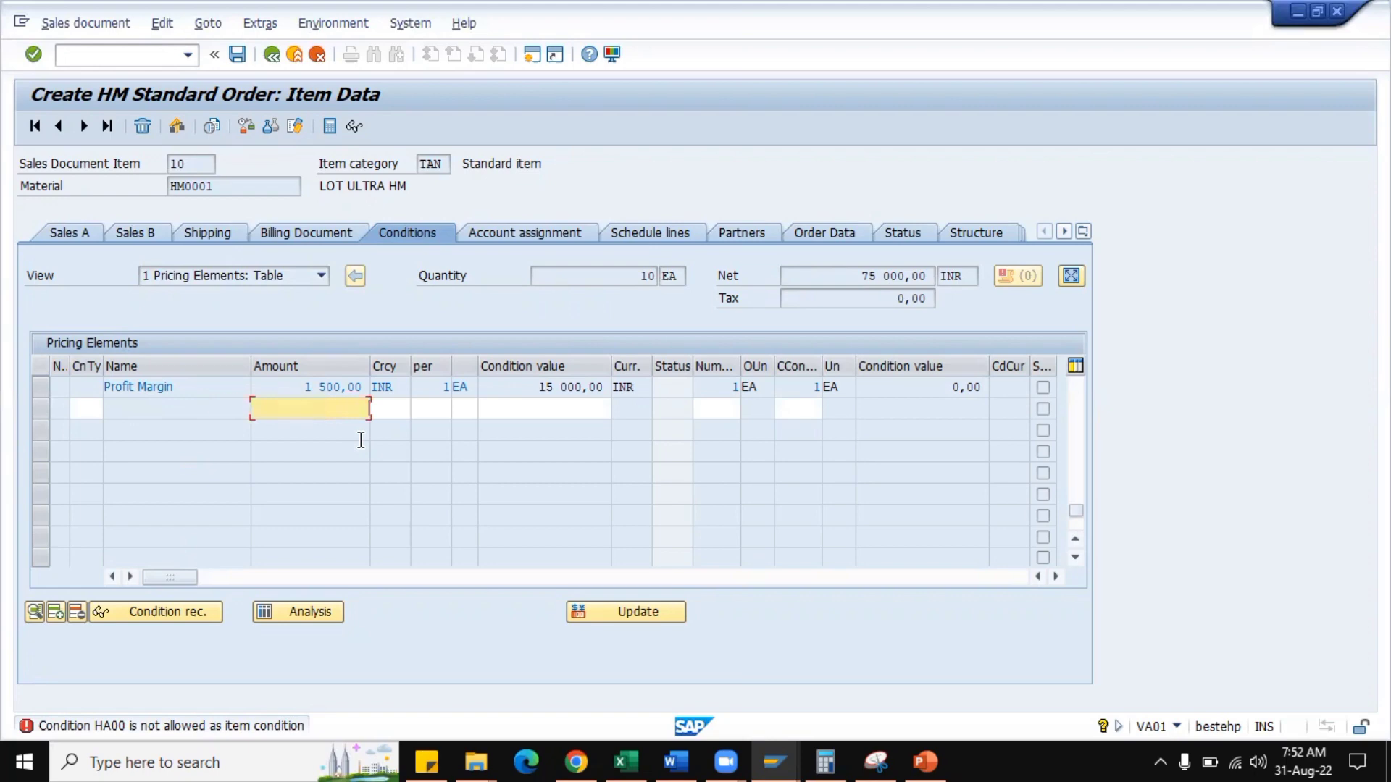
key("Return")
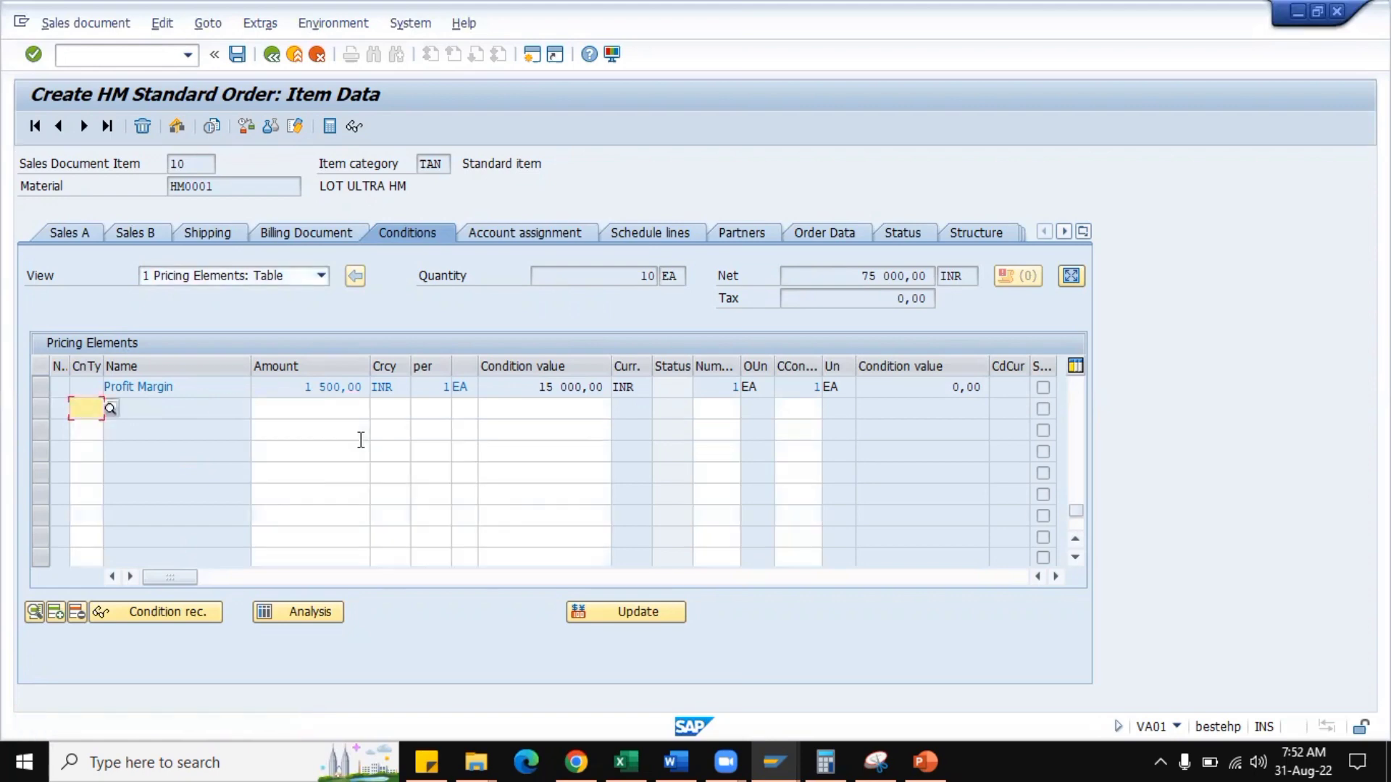
Go back to the order overview, open the header conditions and add condition type HA00 with an amount of 10.
left_click(273, 55)
left_click(605, 231)
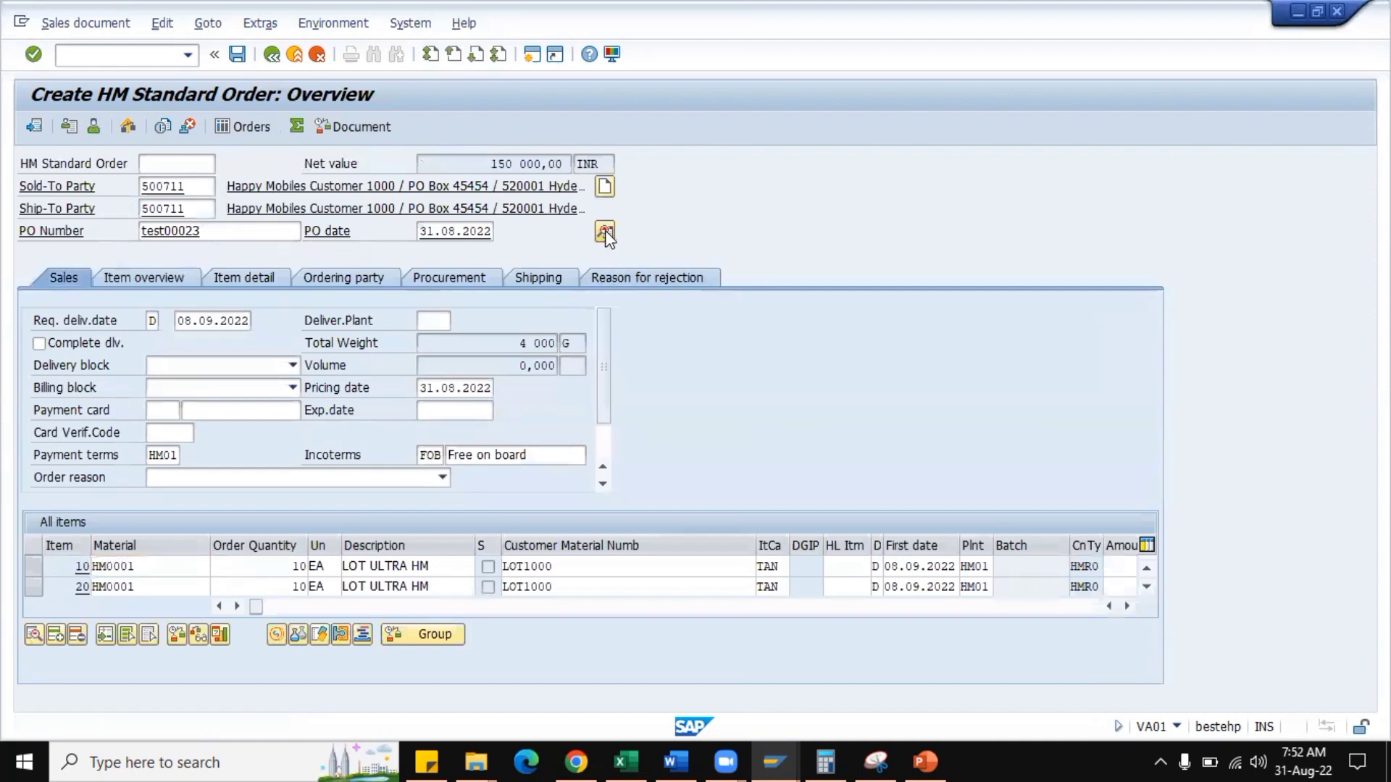
left_click(547, 233)
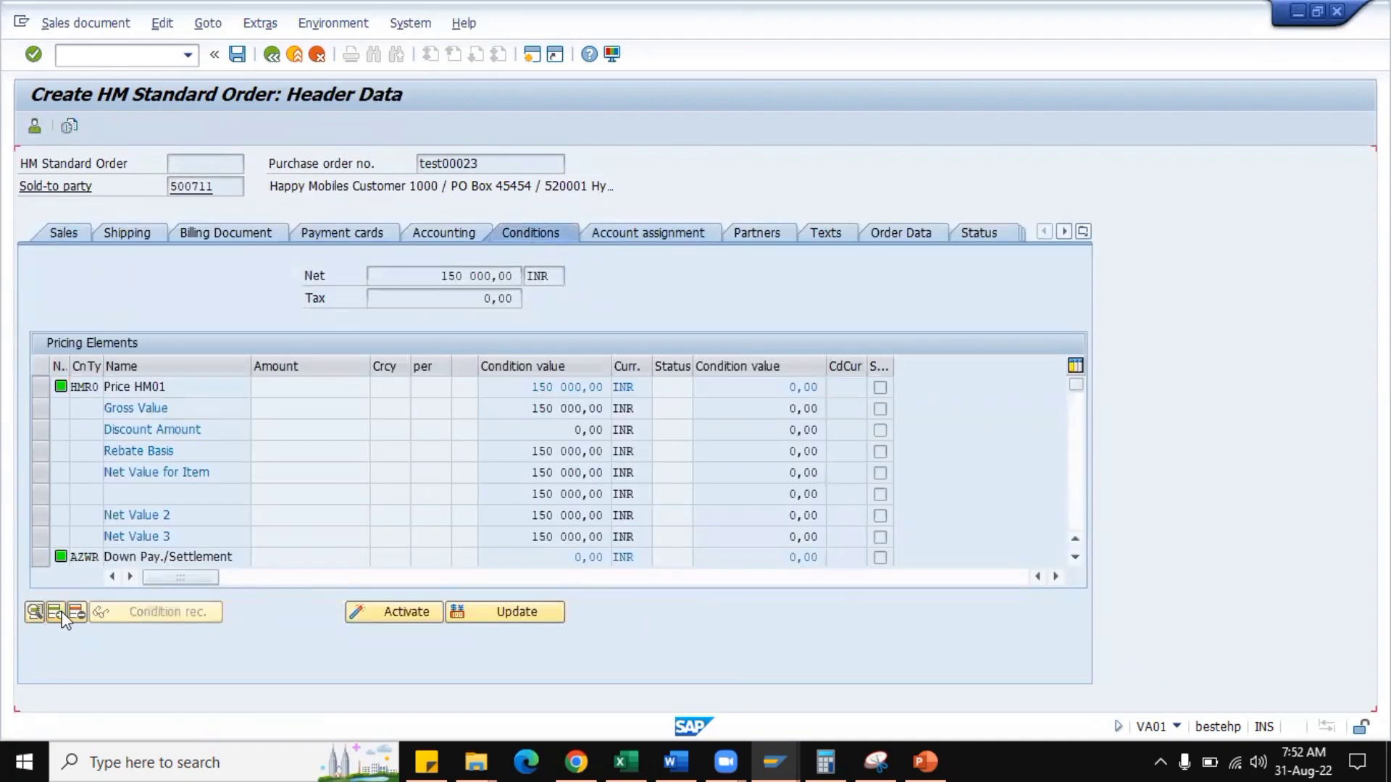
left_click(62, 611)
type("ha00")
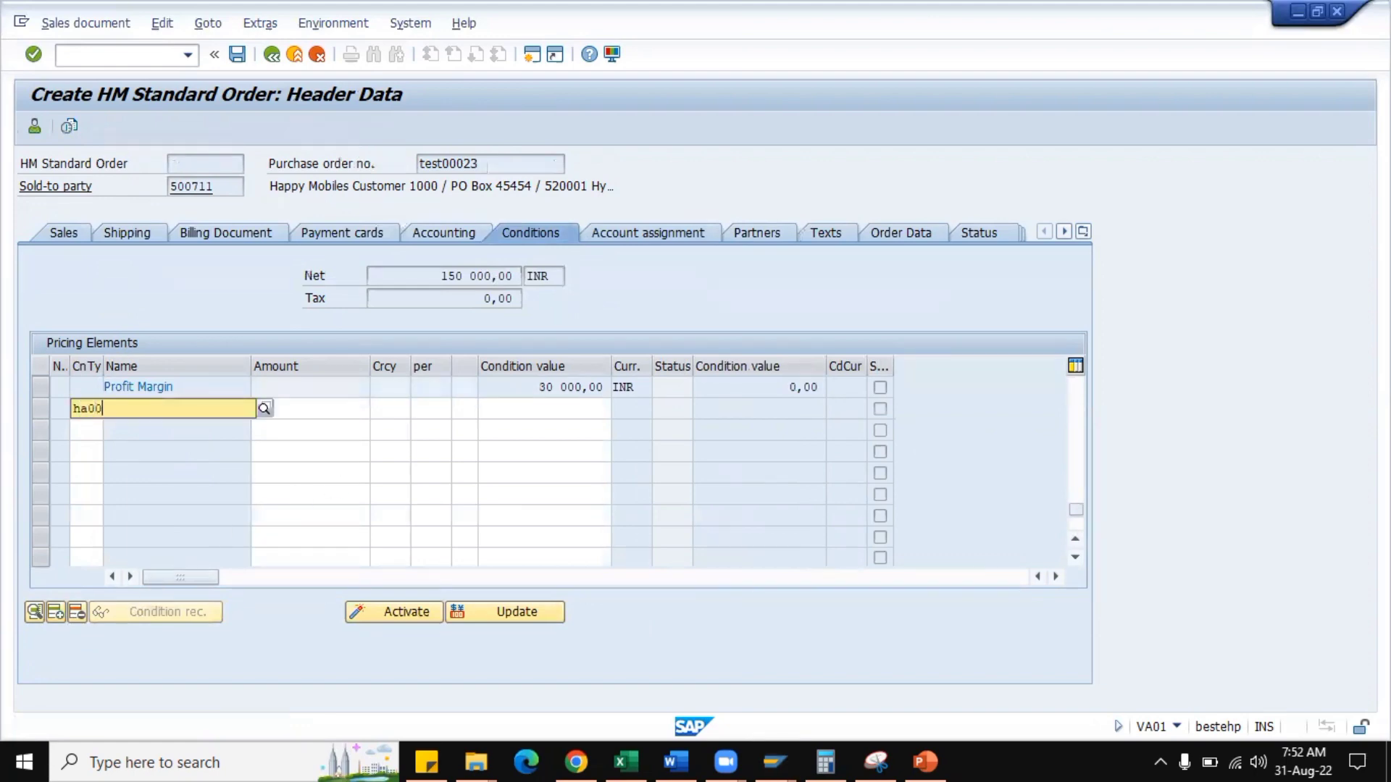
key("Tab")
type("120")
key("Return")
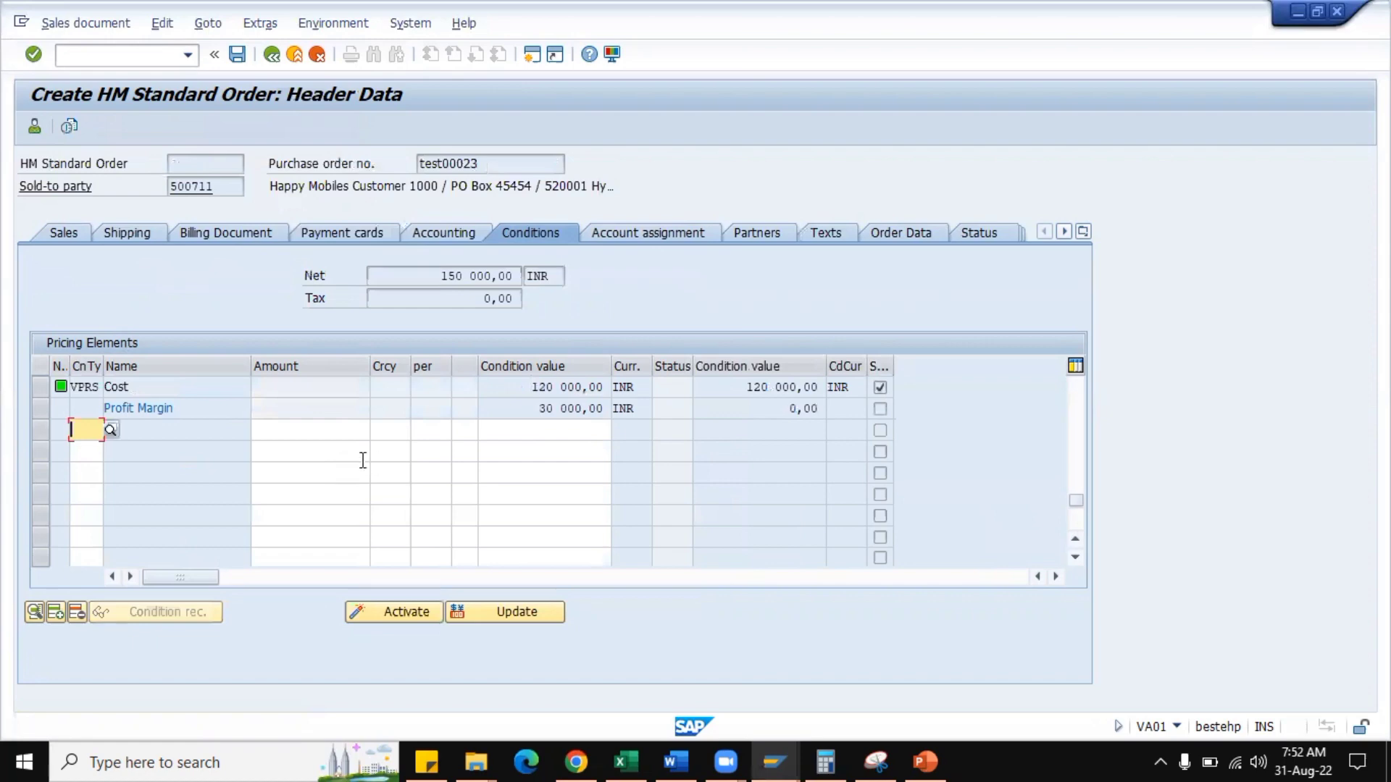
Locate the HA00 discount in the header pricing elements and activate the header conditions.
scroll(354, 464, "up", 1)
scroll(354, 463, "up", 2)
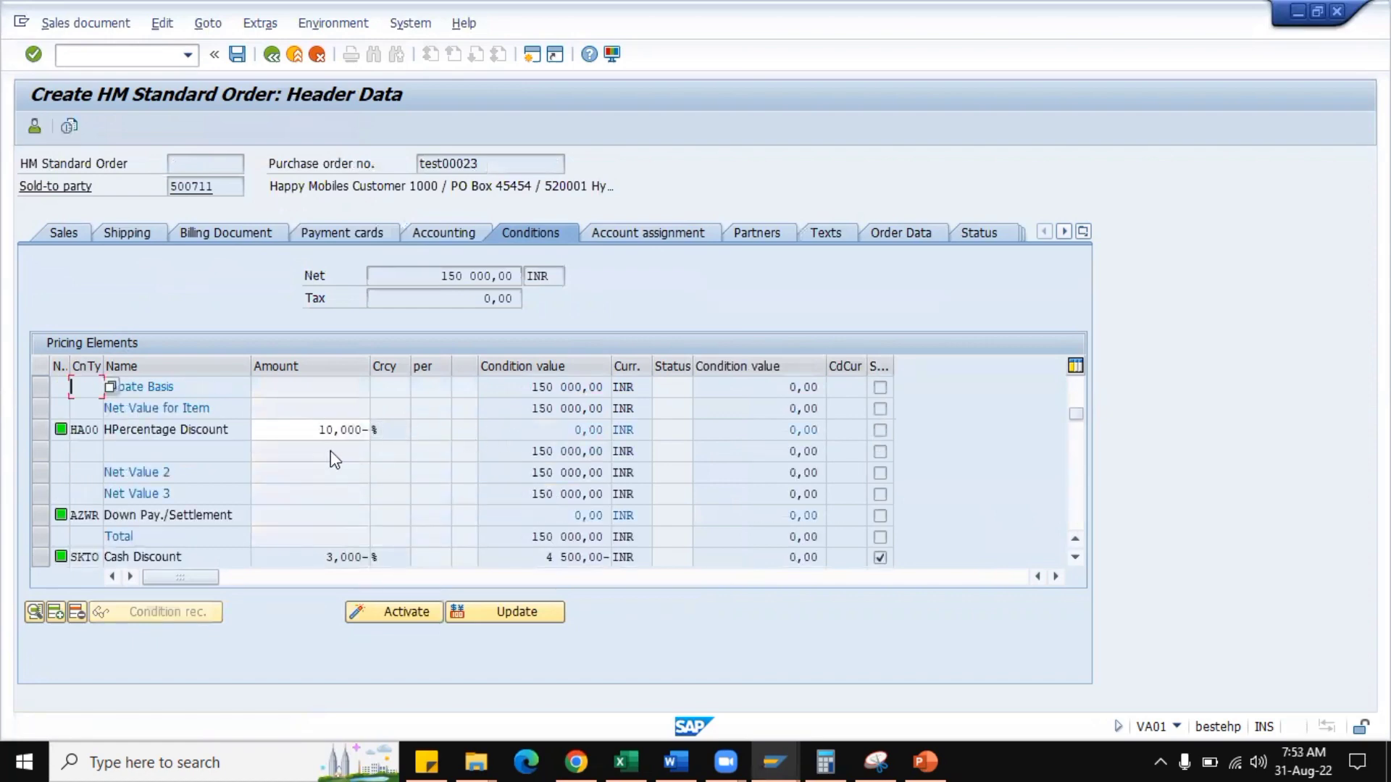
left_click(396, 614)
Return to the order overview and open the conditions of item 10 to review its HA00 discount share.
left_click(271, 55)
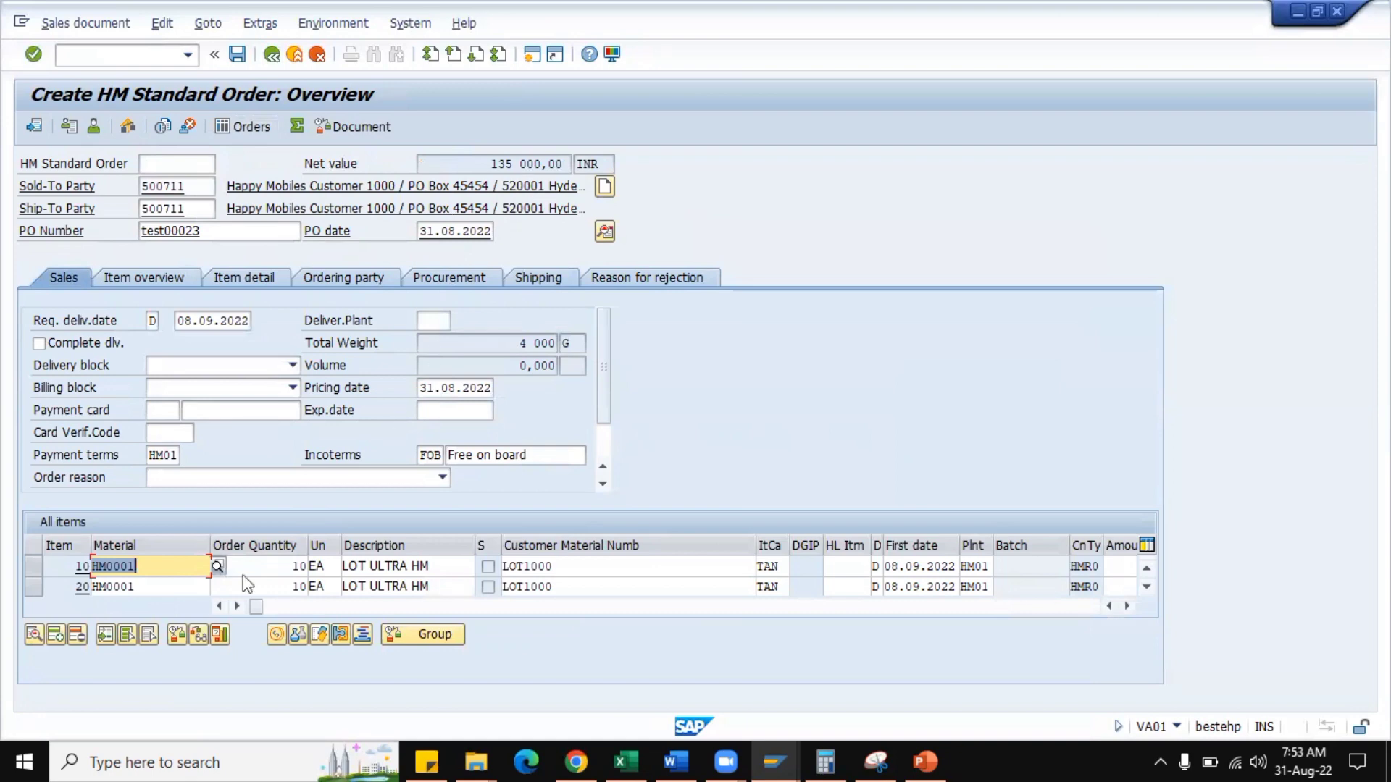
double_click(151, 567)
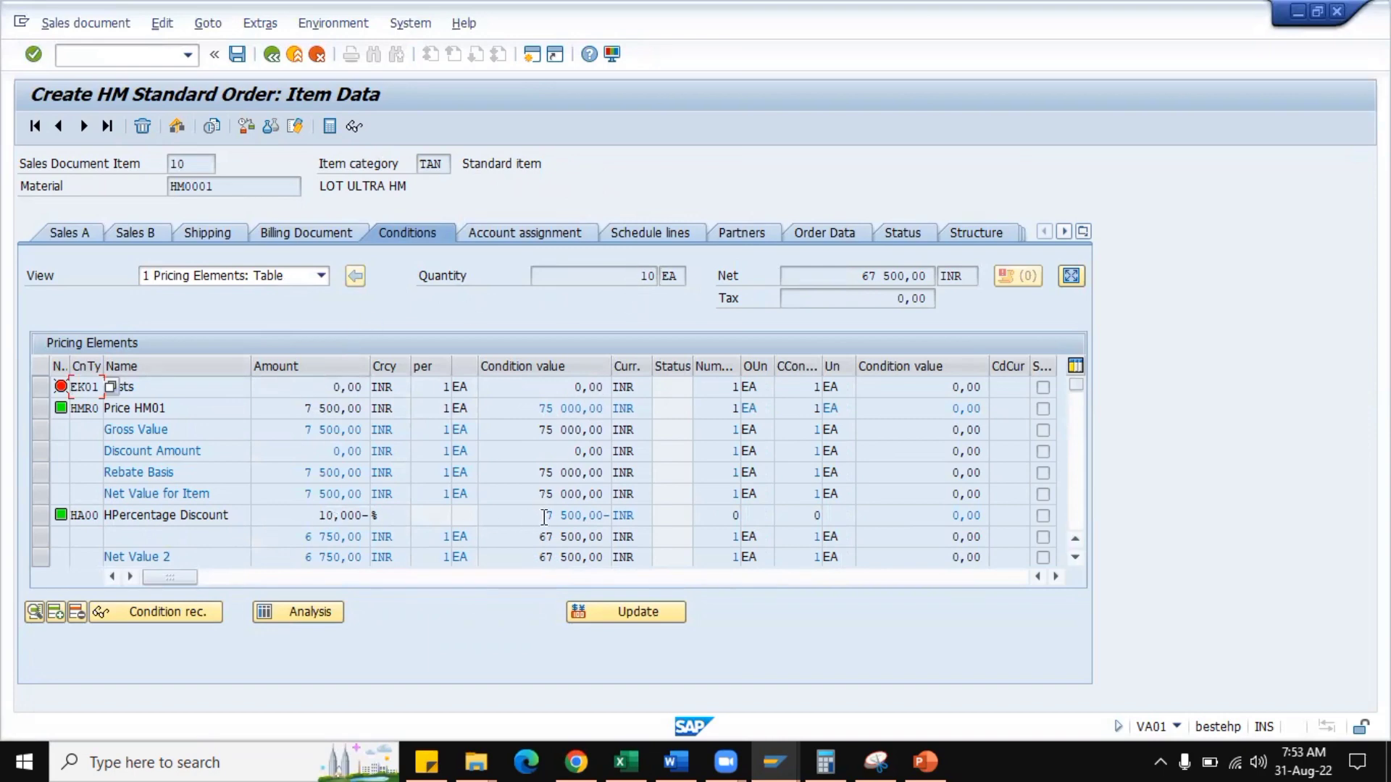
Examine the HA00 discount value in the conditions of item 10, and go to item 20 to compare its HA00 value.
left_click_drag(544, 516, 614, 514)
left_click(611, 515)
left_click(171, 164)
left_click(82, 128)
left_click_drag(544, 515, 614, 516)
left_click(614, 518)
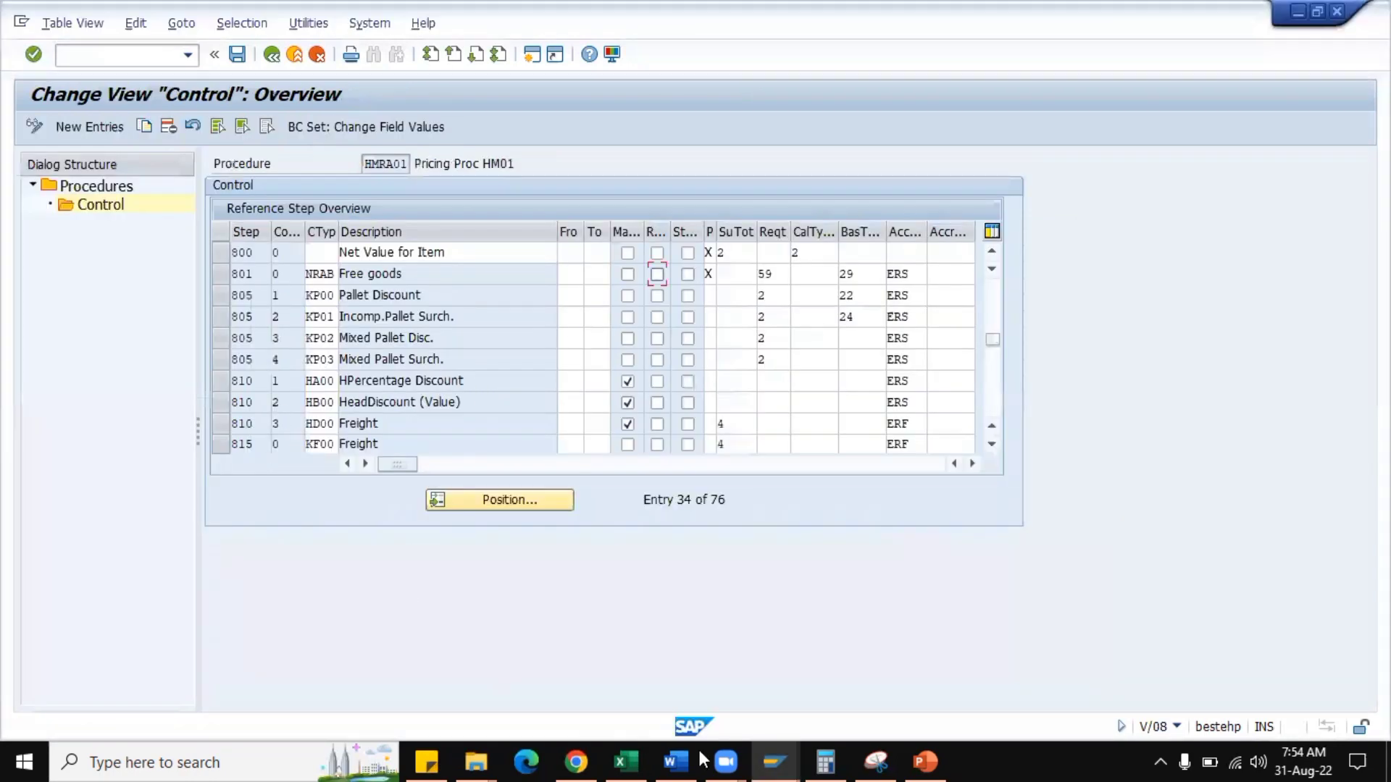
Switch to the HA00 condition type details and examine the Control data 2 settings, including the invoice list condition.
key("alt+Tab")
left_click(774, 762)
left_click(576, 680)
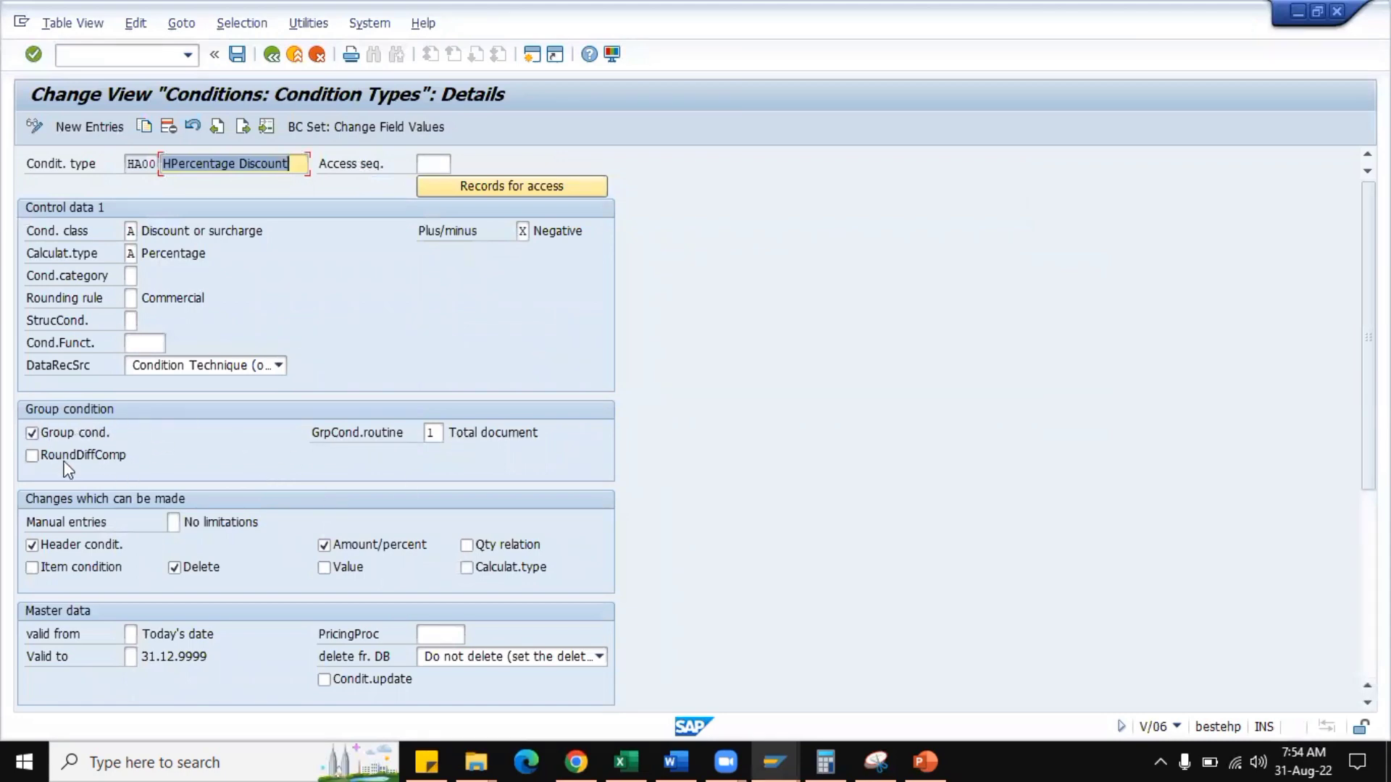
scroll(255, 450, "down", 3)
scroll(299, 452, "down", 2)
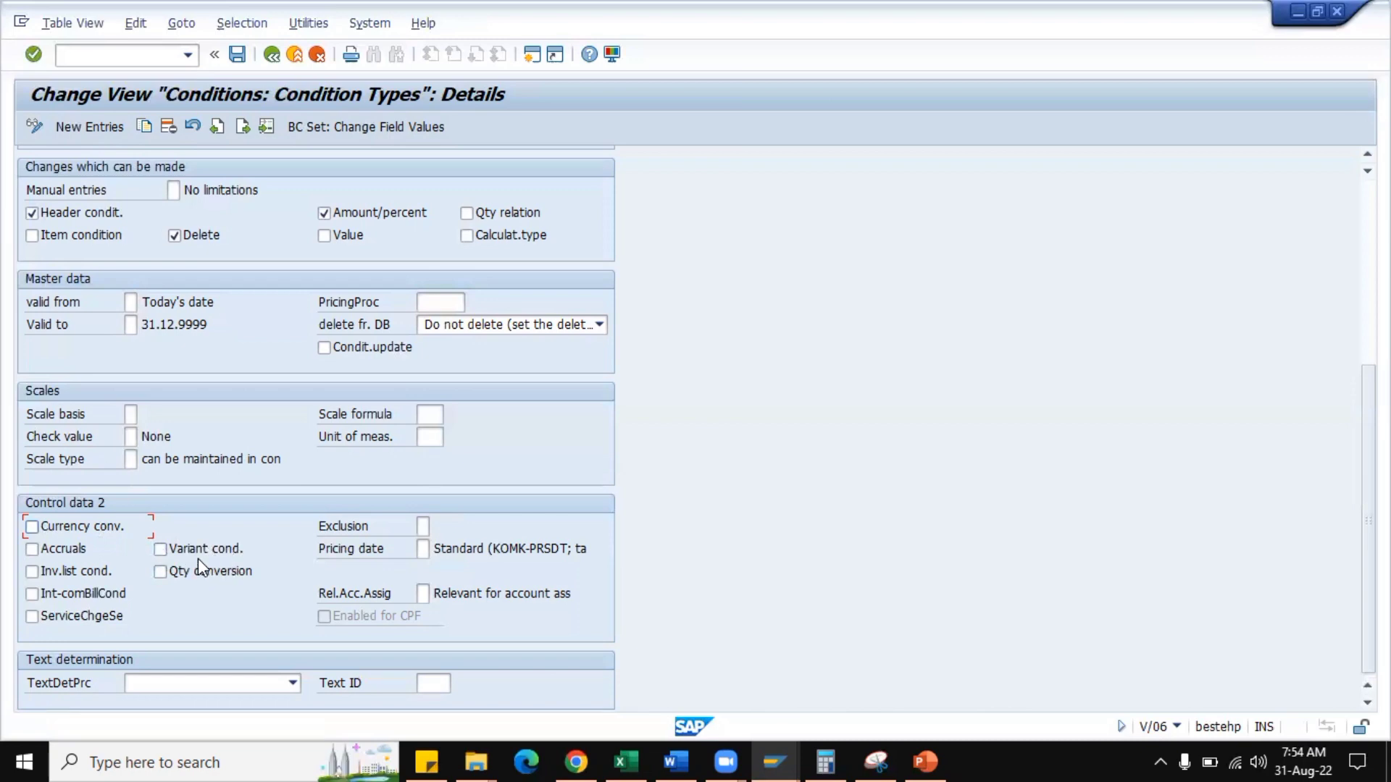
left_click(83, 578)
left_click(84, 577)
Display the possible pricing date entries for HA00, close the list without choosing one and review the remaining Control data 2 settings.
left_click(425, 551)
left_click(437, 547)
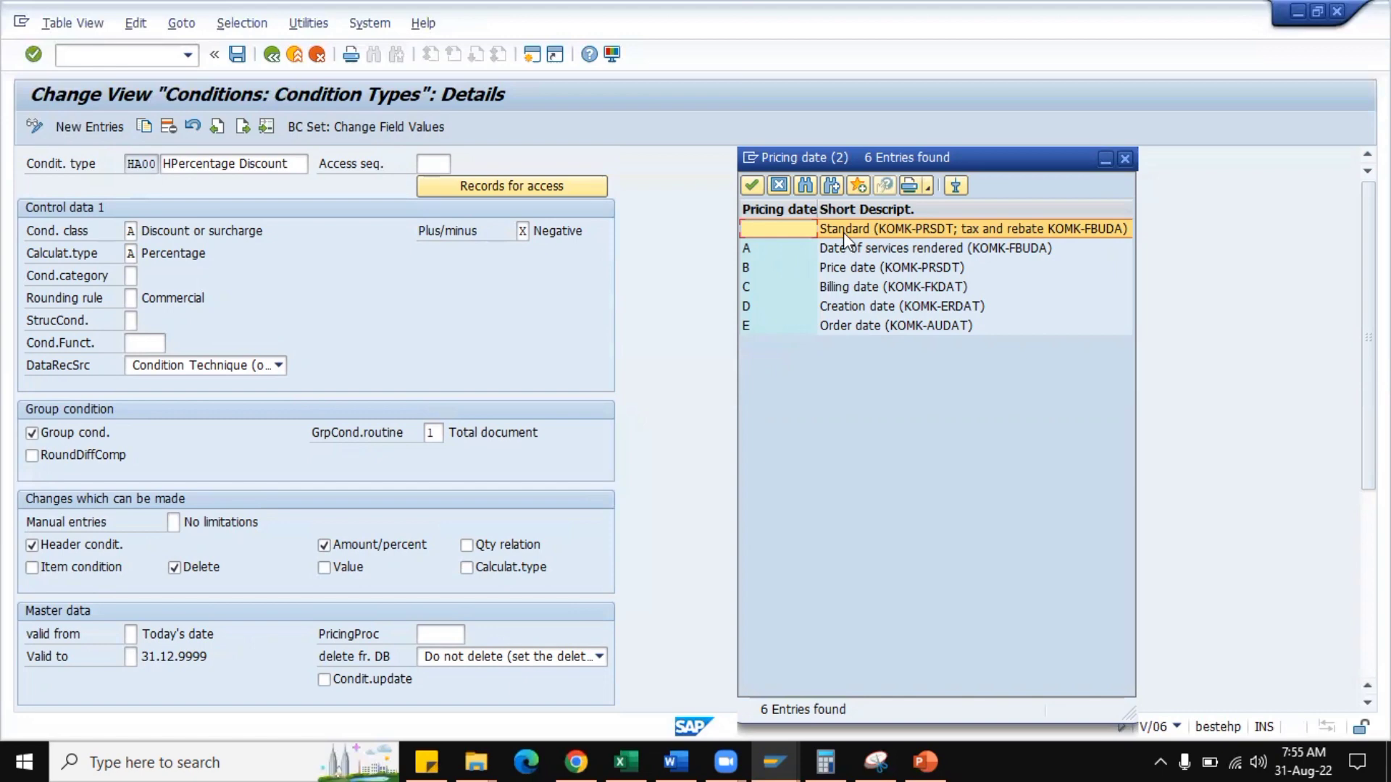
left_click(1125, 158)
scroll(432, 610, "down", 3)
scroll(462, 562, "down", 1)
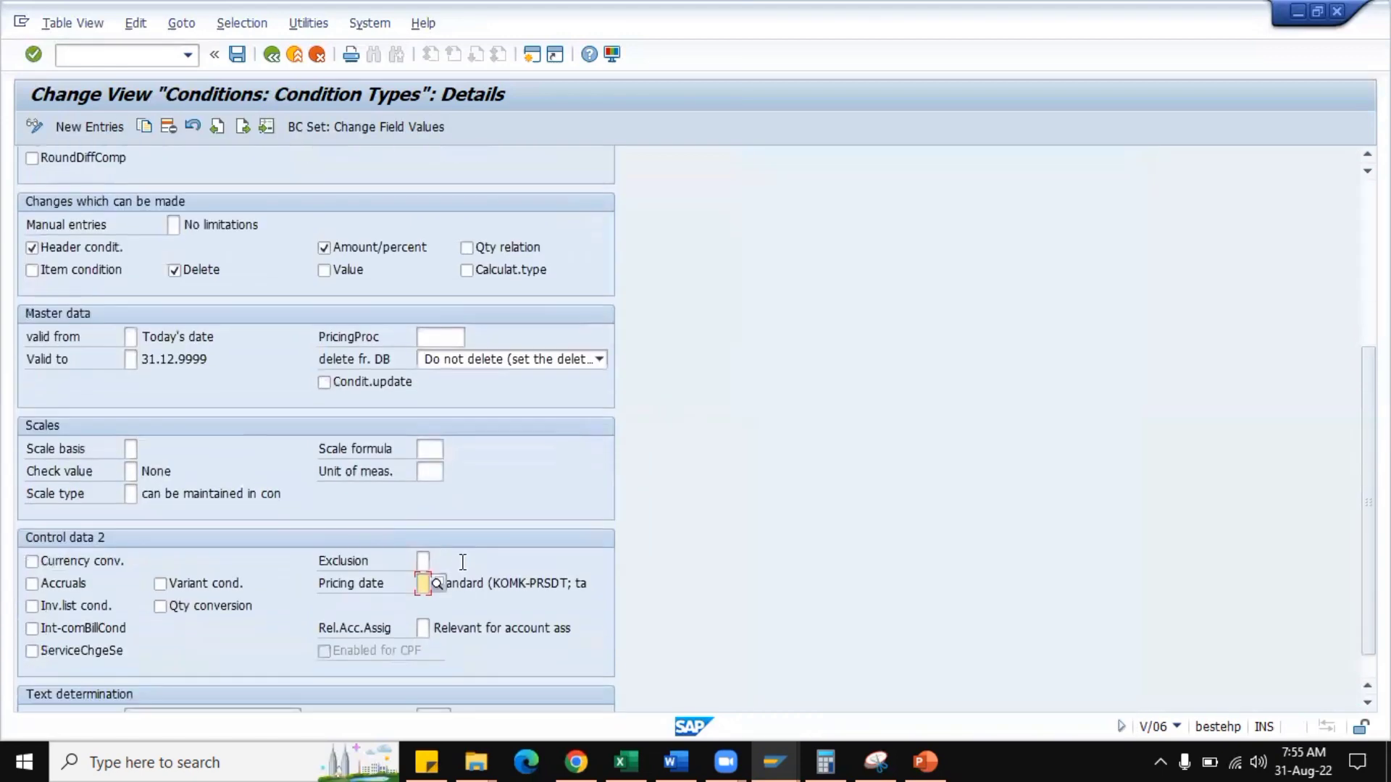
scroll(463, 562, "down", 1)
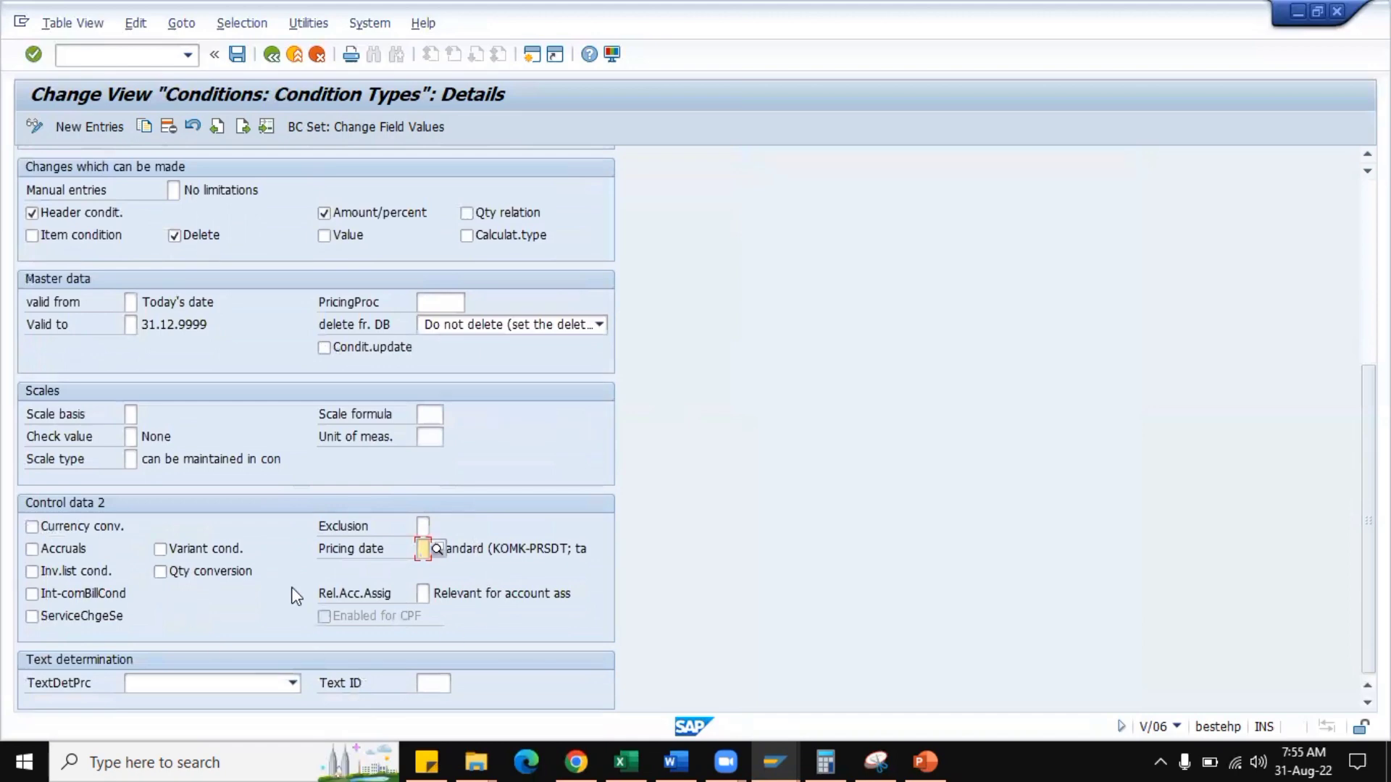
Bring up the details of condition type HMR0 and examine its Manual entries setting under the changes which can be made.
scroll(437, 466, "up", 5)
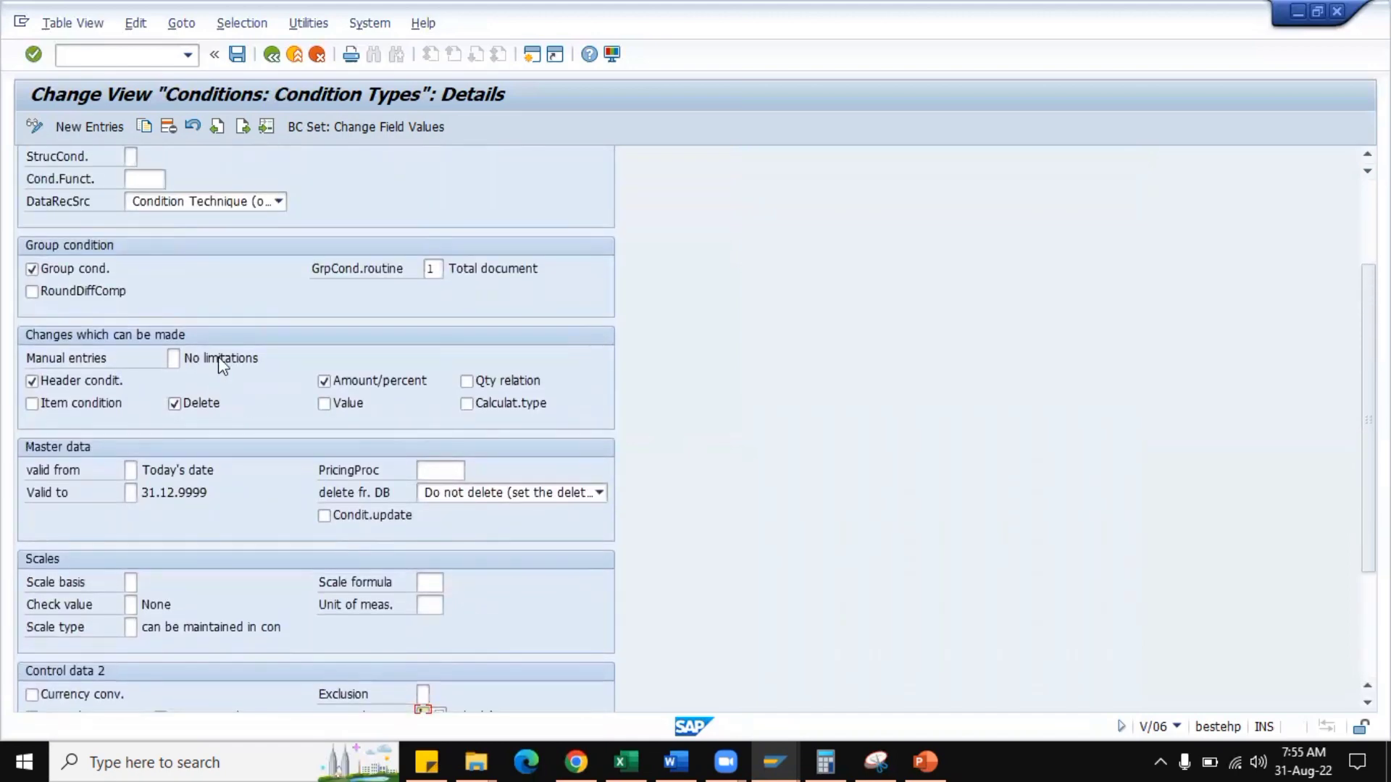
scroll(239, 290, "up", 5)
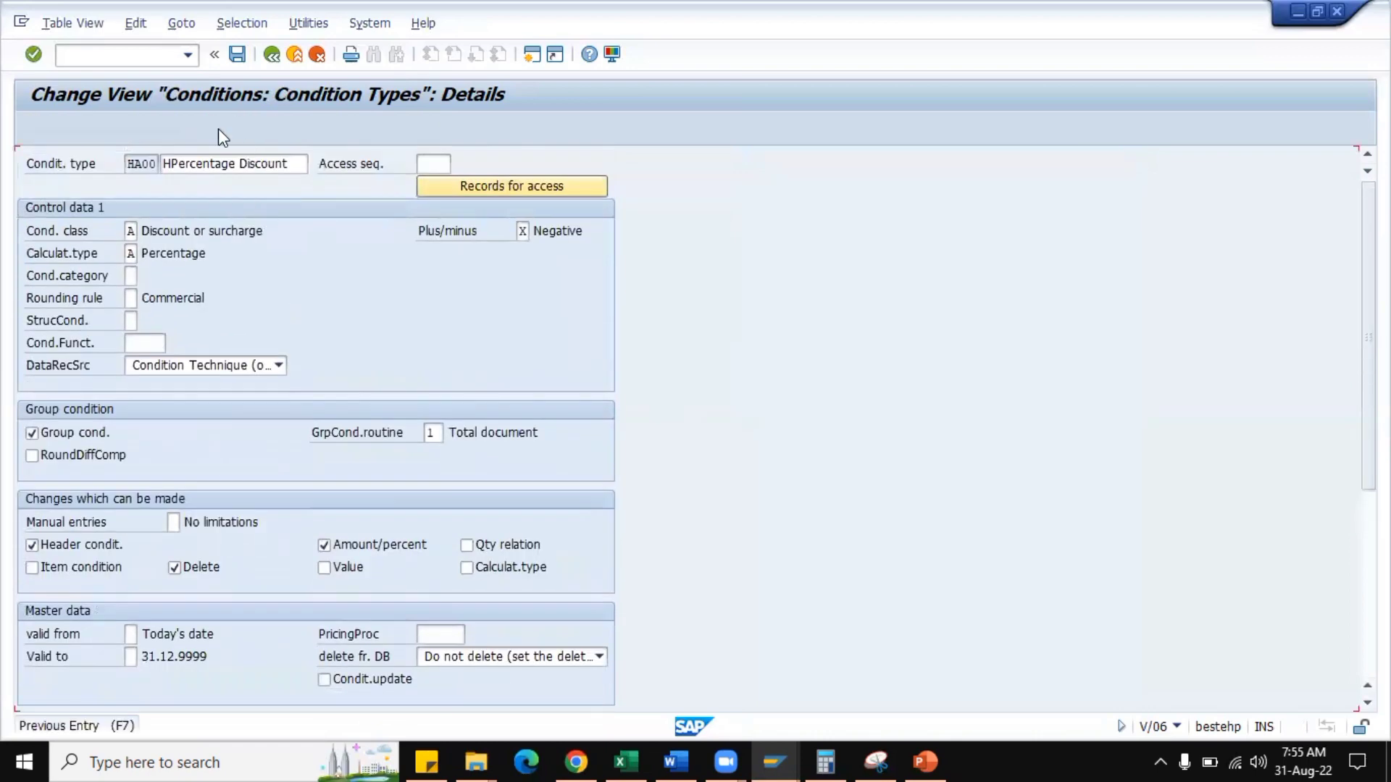
left_click(219, 128)
left_click(242, 131)
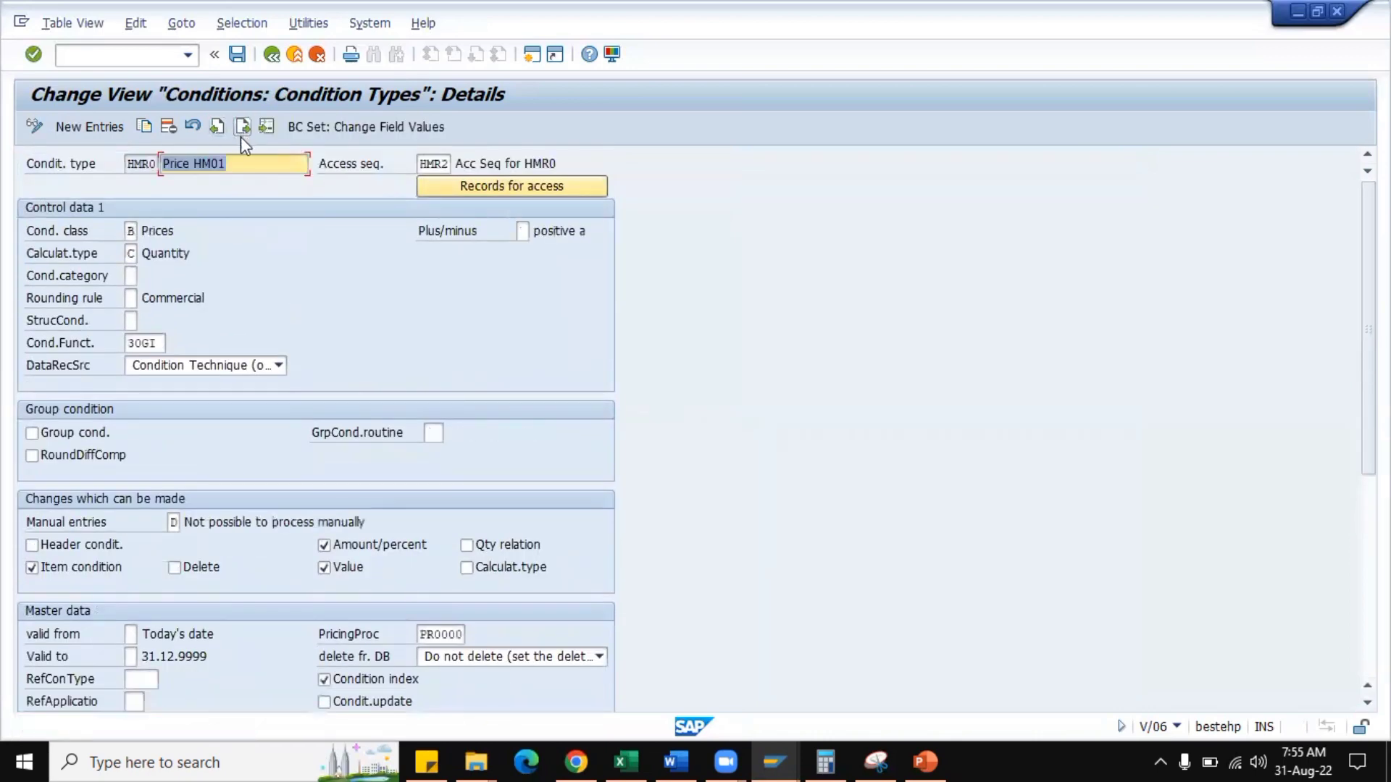
scroll(280, 497, "down", 3)
scroll(272, 479, "down", 1)
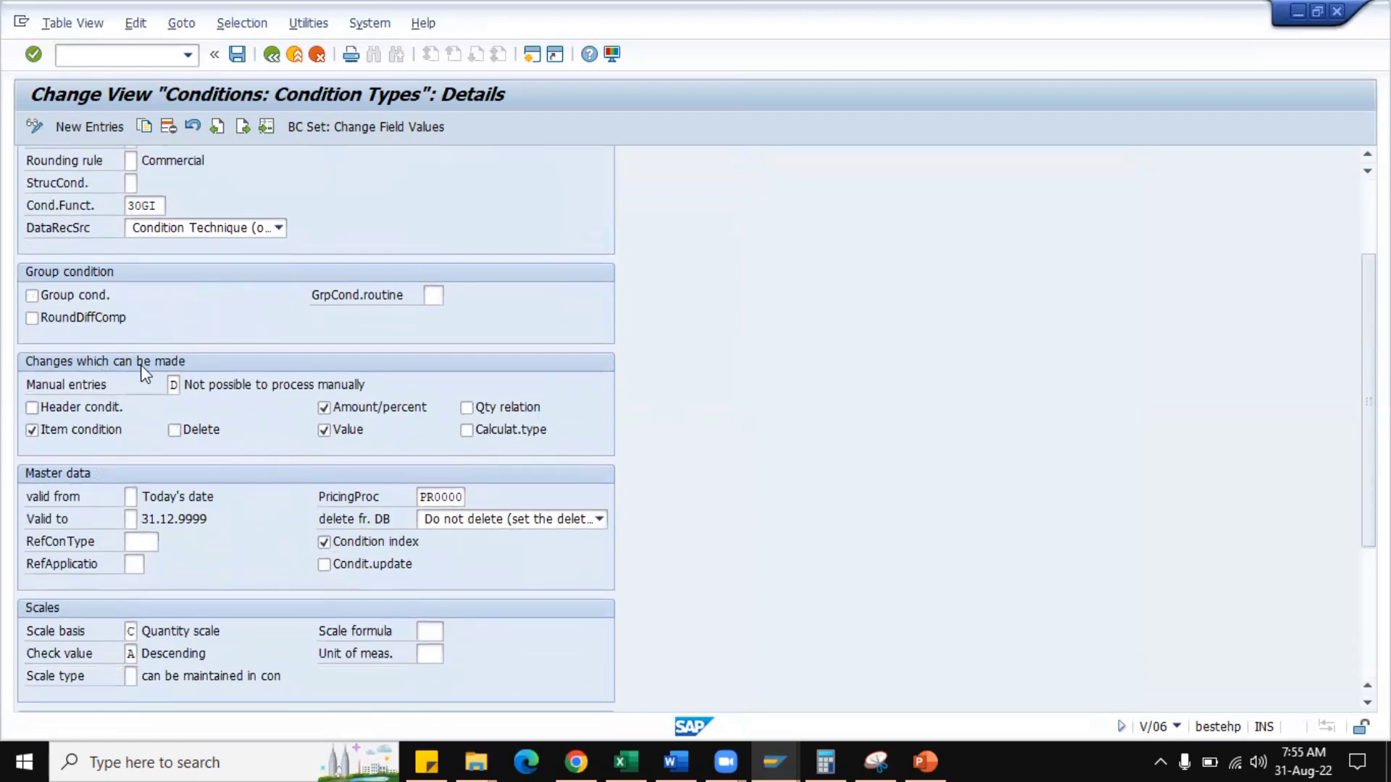
left_click(173, 384)
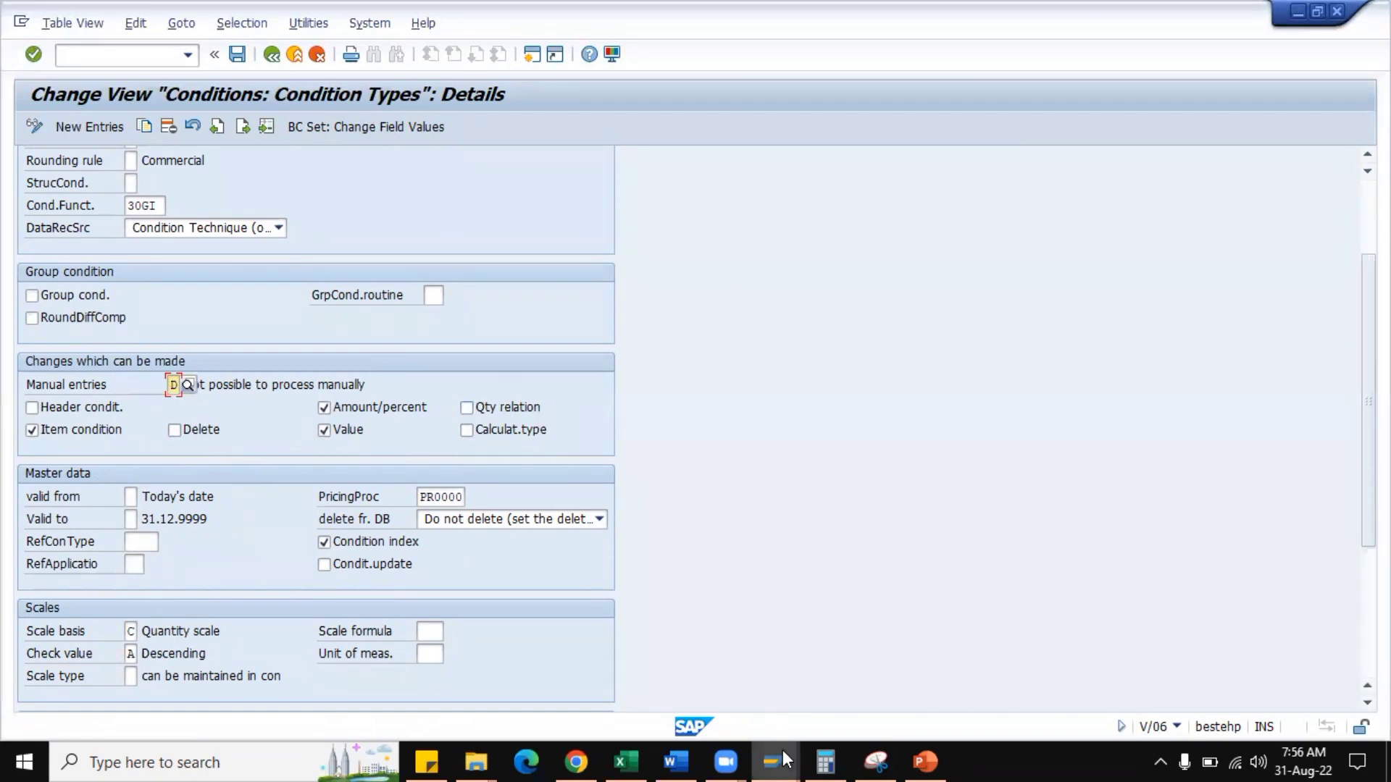
Switch to the sales order and inspect the HMR0 price amount in the conditions of item 20.
mouse_move(763, 750)
left_click(1008, 689)
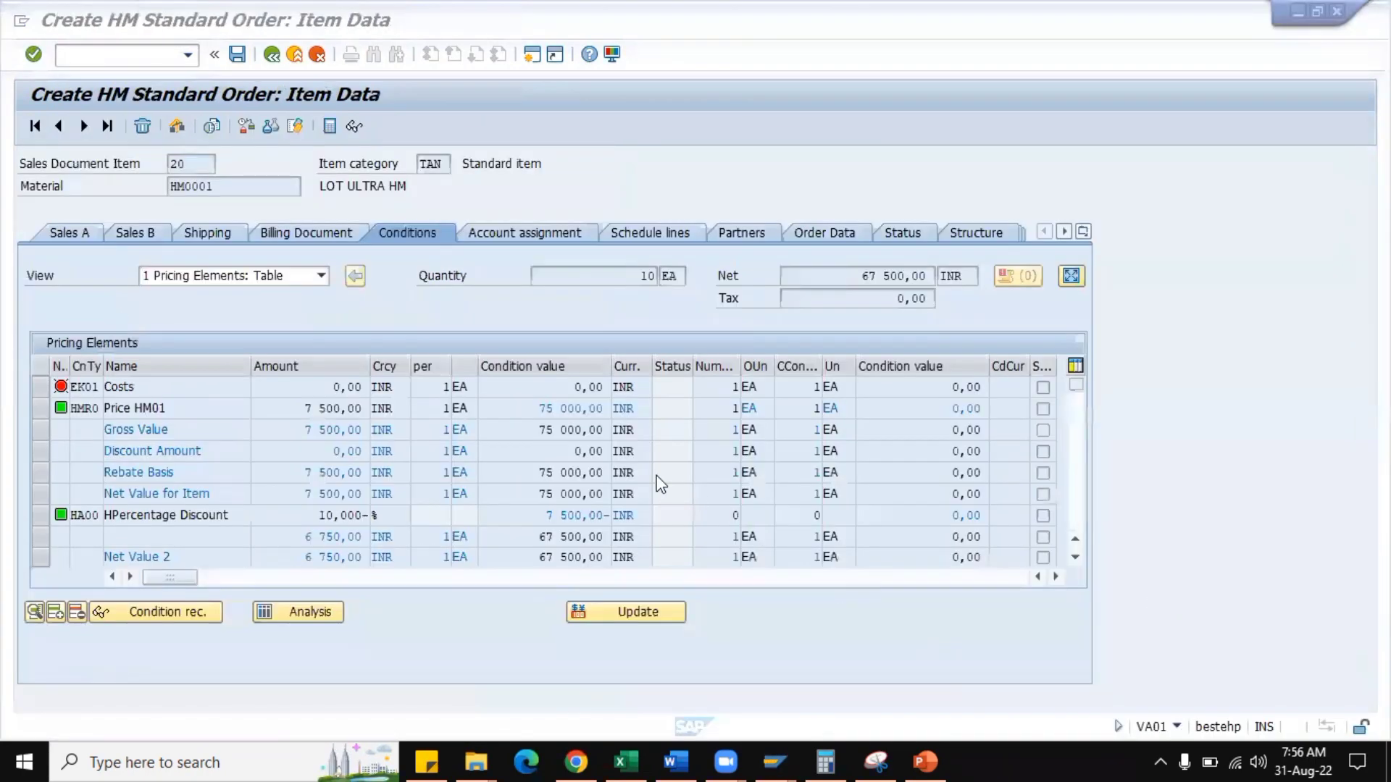
left_click_drag(303, 408, 370, 409)
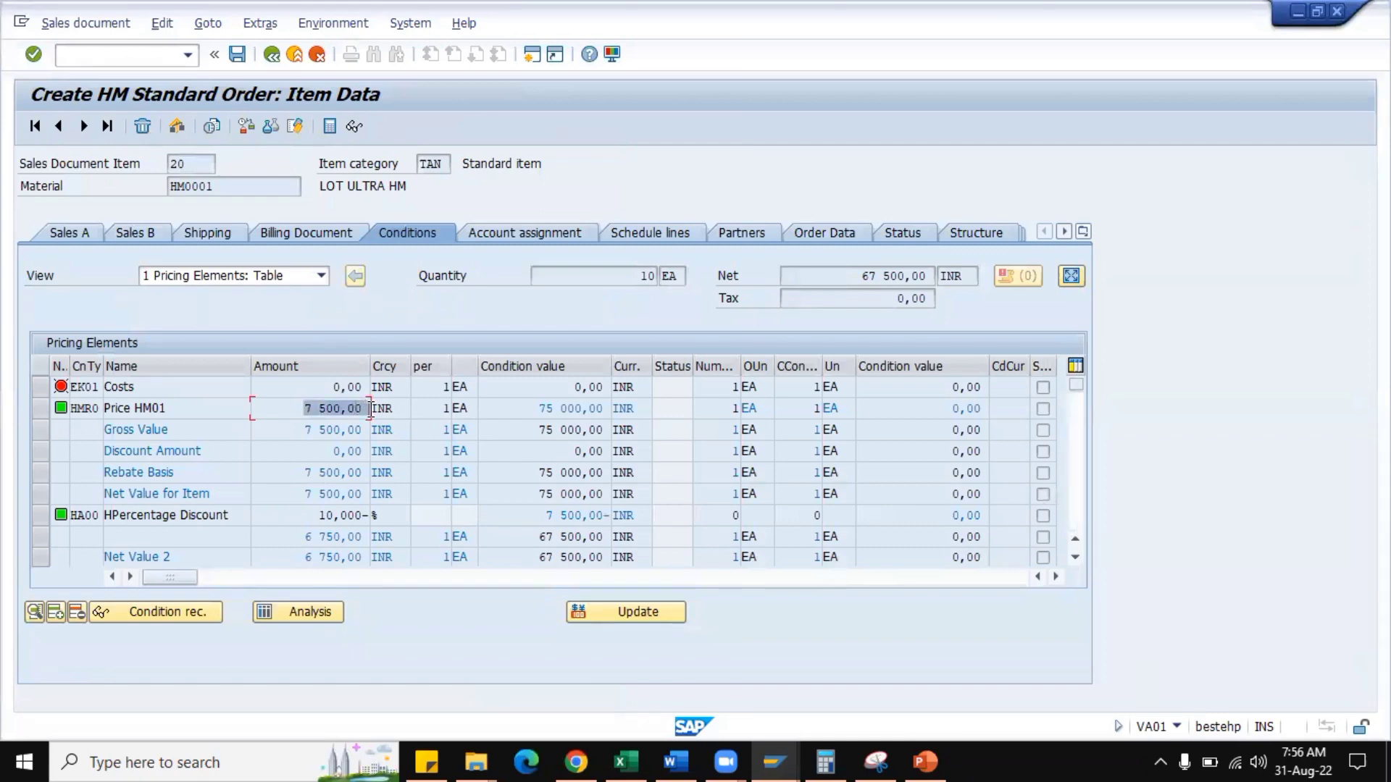
left_click(370, 409)
Return to the HMR0 condition type details and arrange that window beside the sales order item conditions.
key("alt+Tab")
left_click(173, 385)
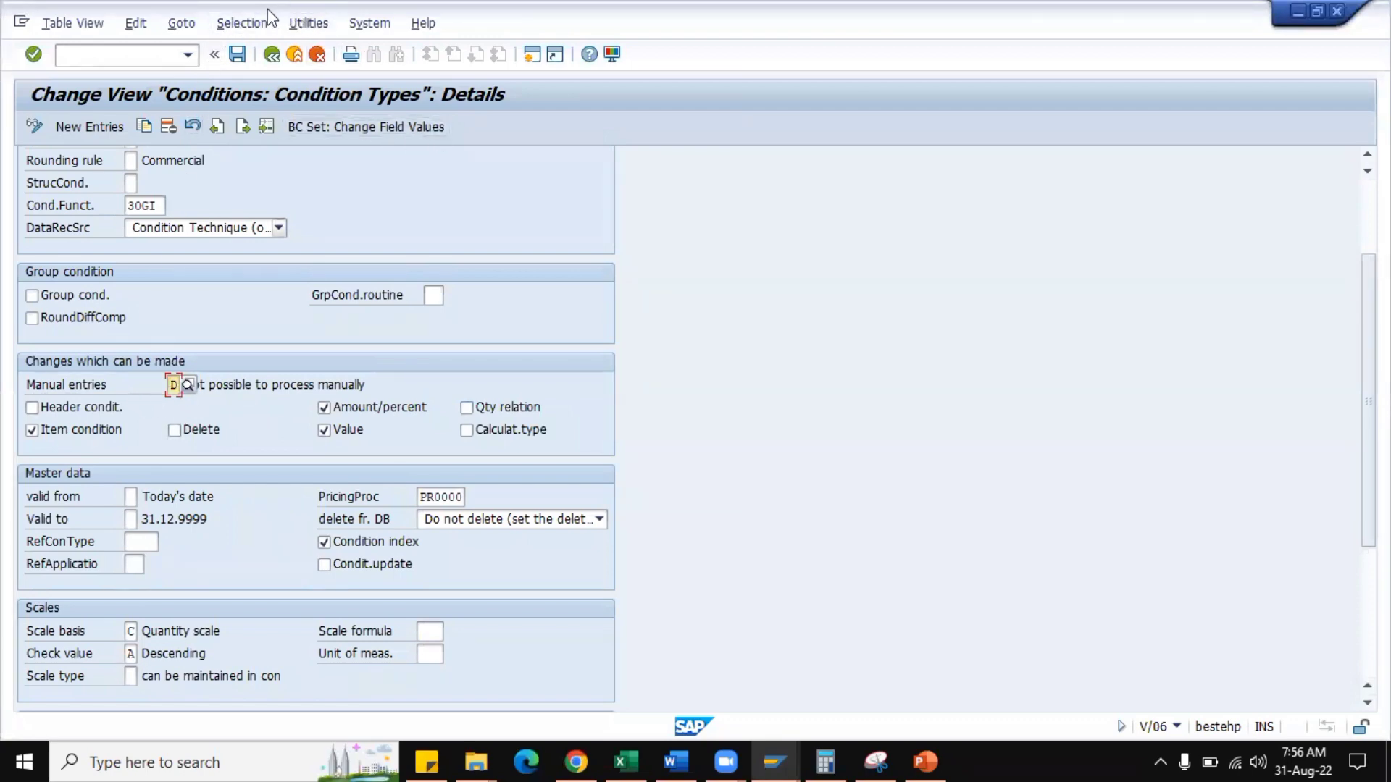
key("super+Right")
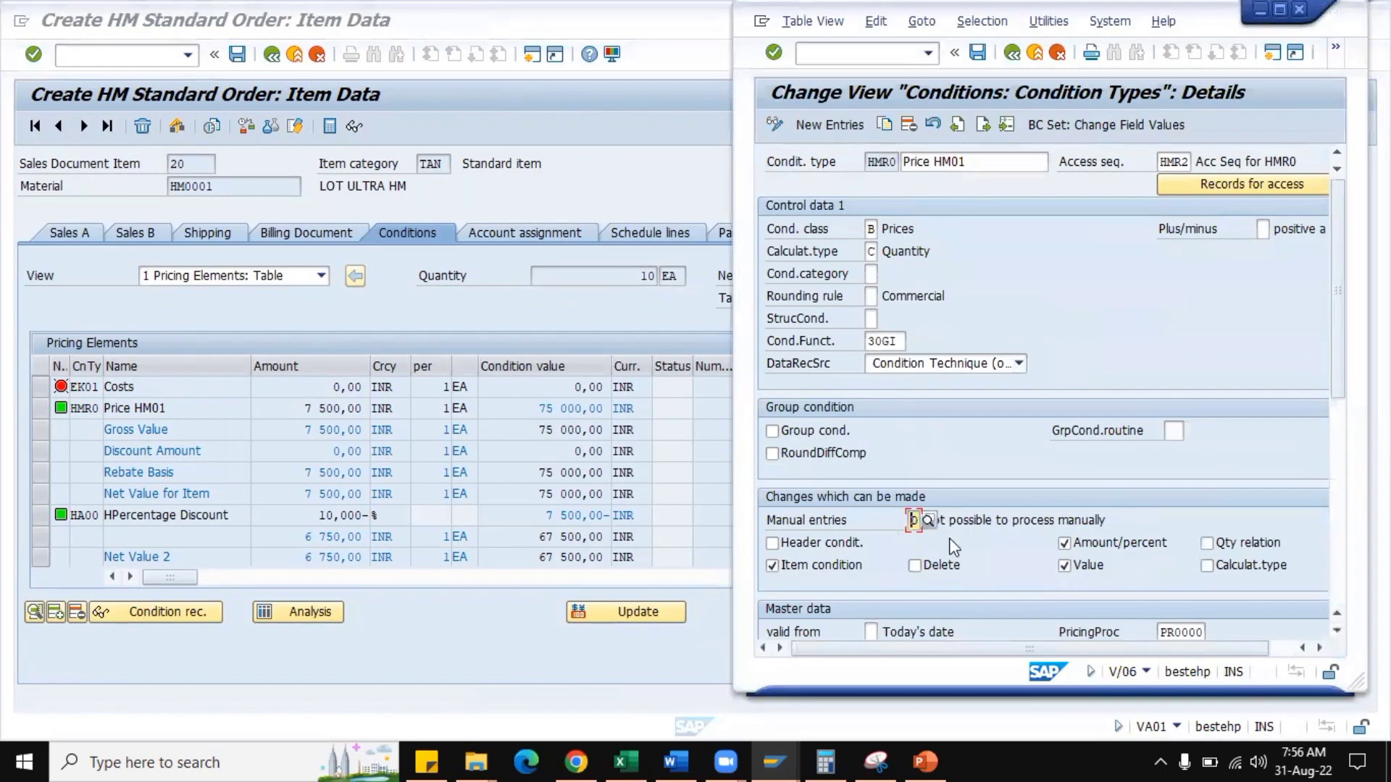